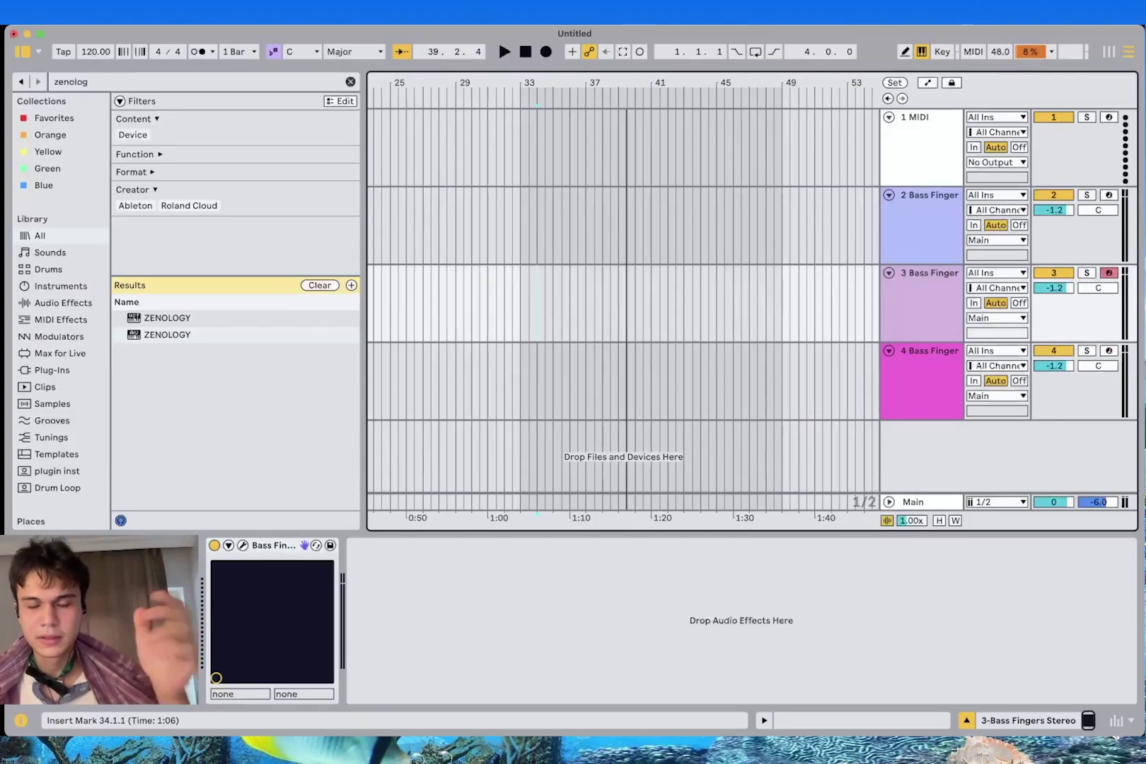
Clear the browser search, narrow the browser and look through the complete library listing
key(minus)
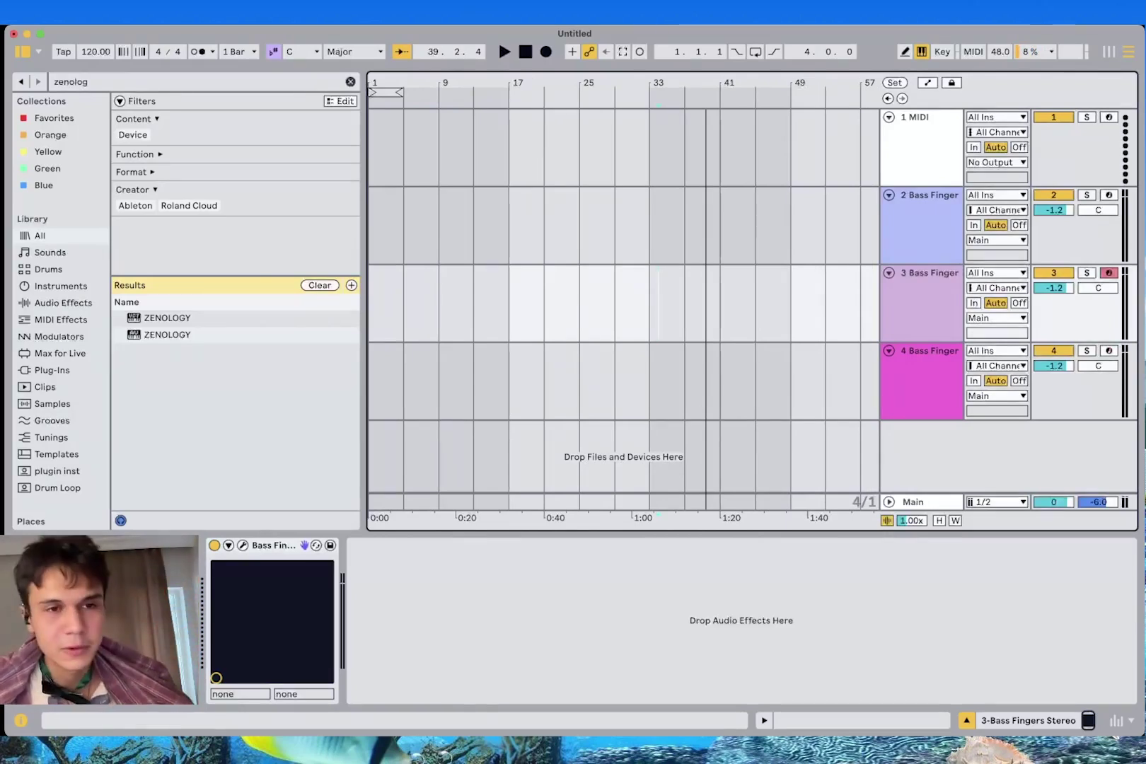
drag(364, 305, 335, 304)
click(321, 82)
scroll(221, 403, down, 15)
scroll(221, 198, down, 5)
scroll(221, 403, down, 10)
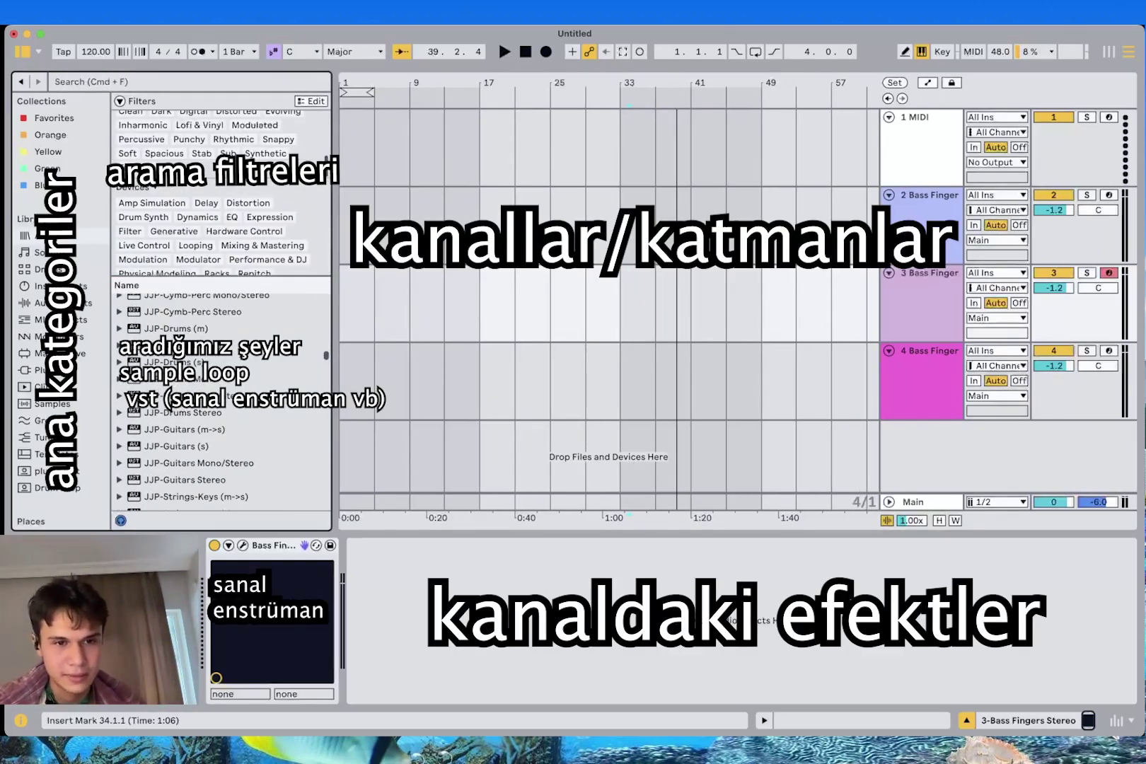
Browse the Modulators, Audio Effects, Instruments, Drums and Templates categories, and look through the Drum Loop samples
click(62, 337)
click(62, 303)
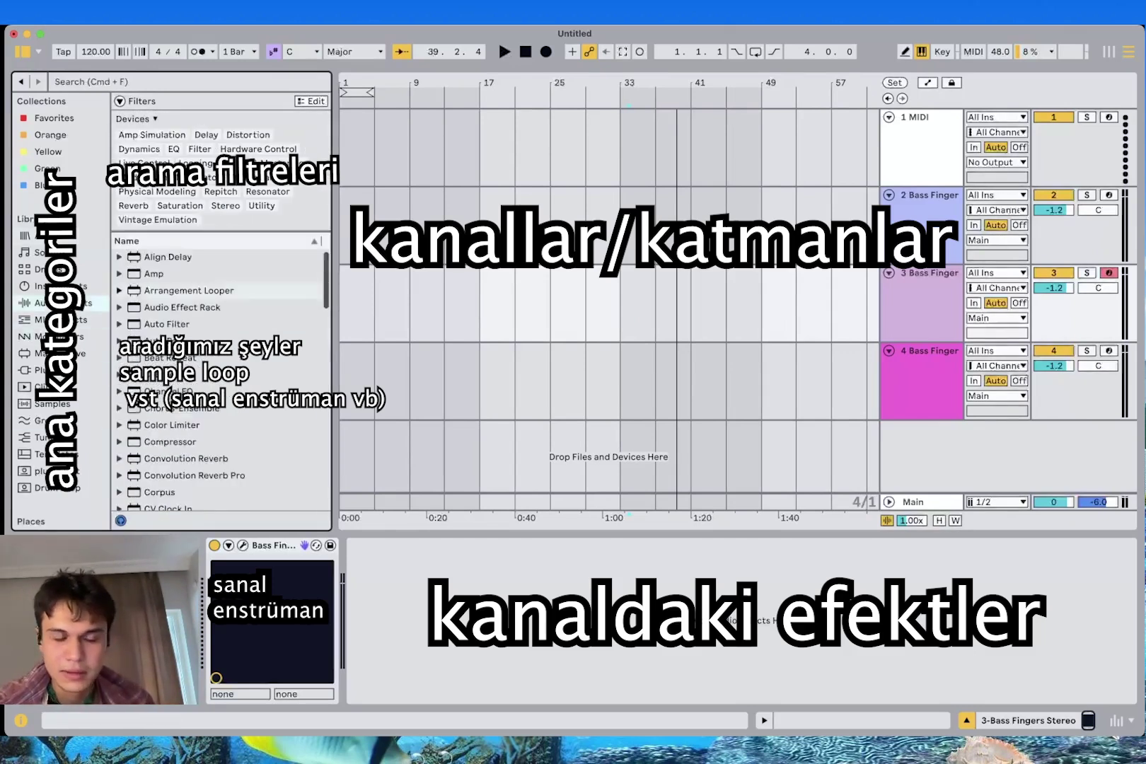
click(59, 287)
click(56, 270)
click(57, 454)
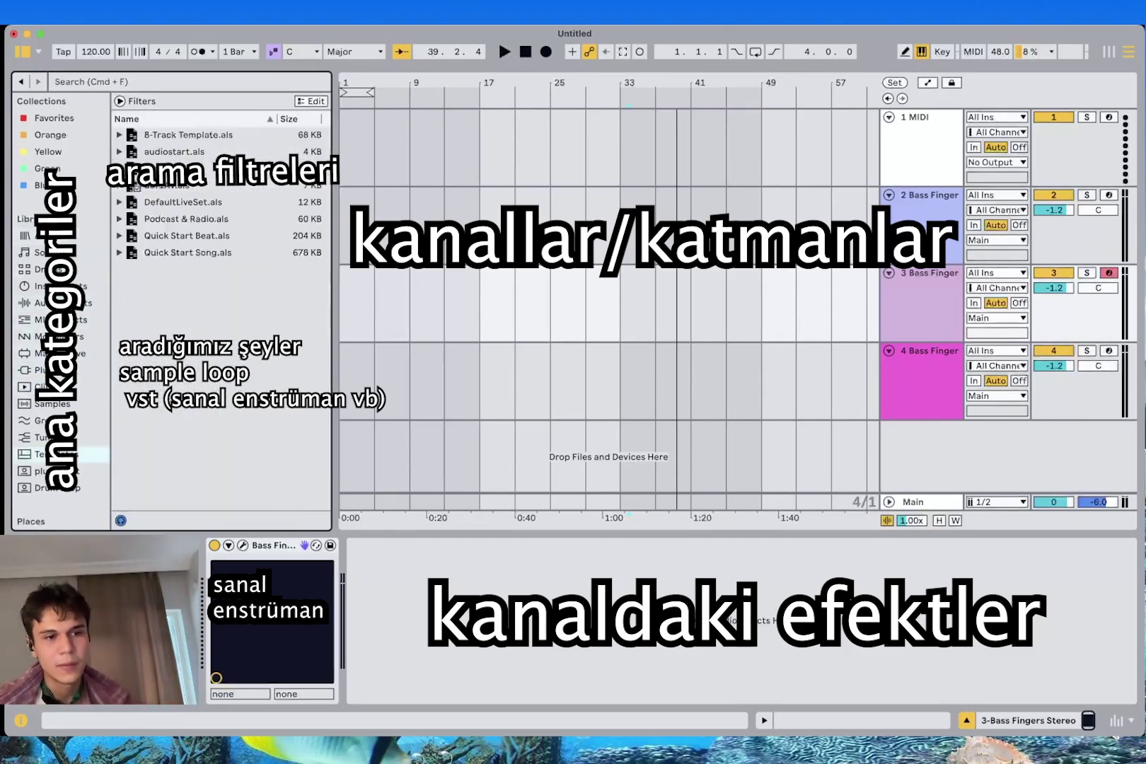
scroll(57, 425, down, 5)
click(57, 352)
scroll(221, 374, down, 5)
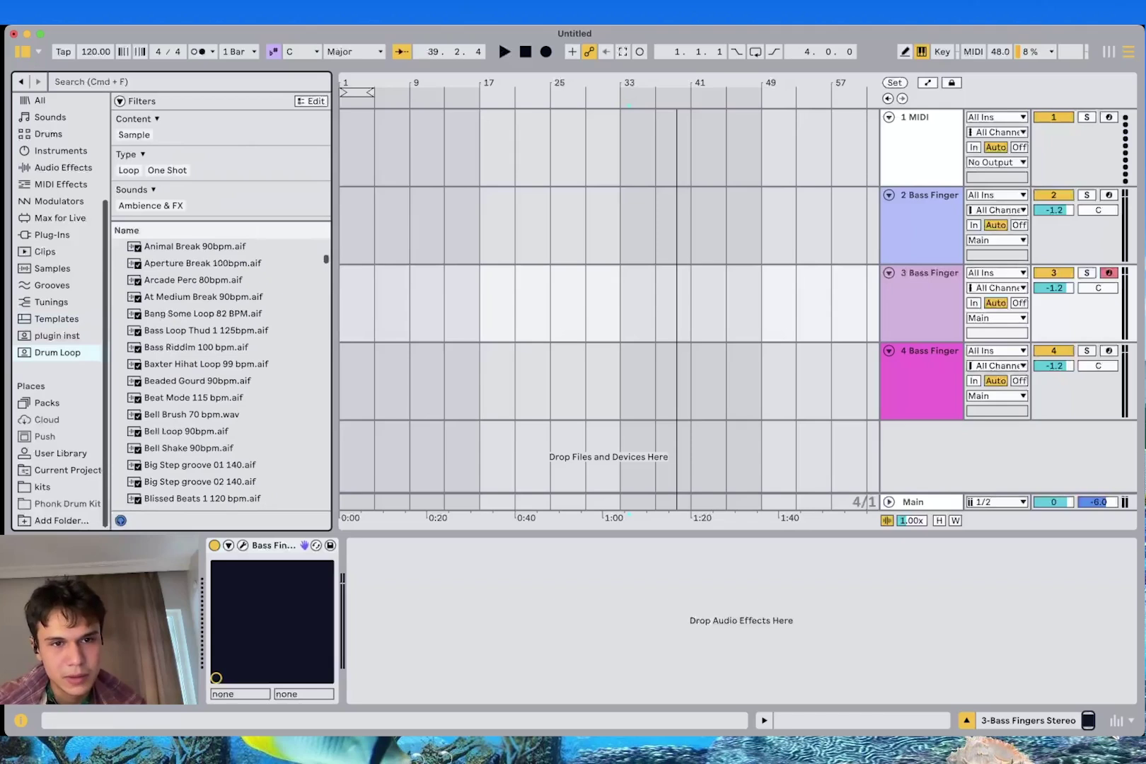
scroll(221, 374, down, 20)
scroll(209, 375, up, 5)
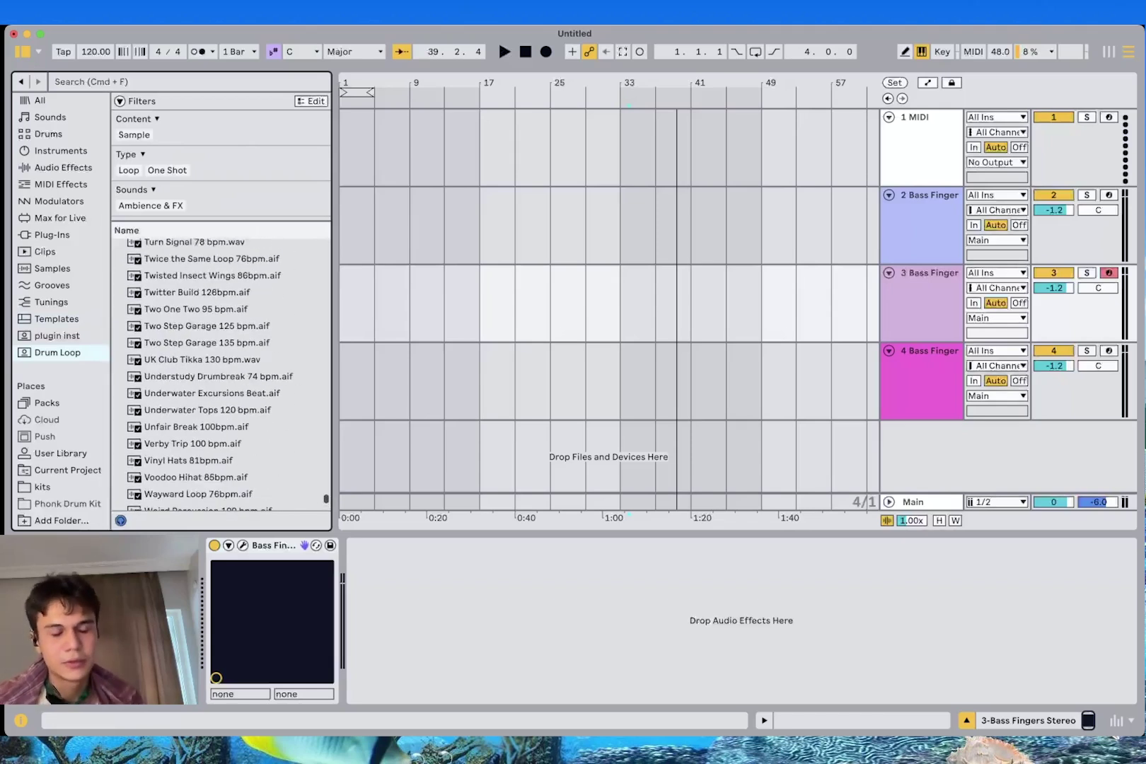
scroll(60, 297, up, 4)
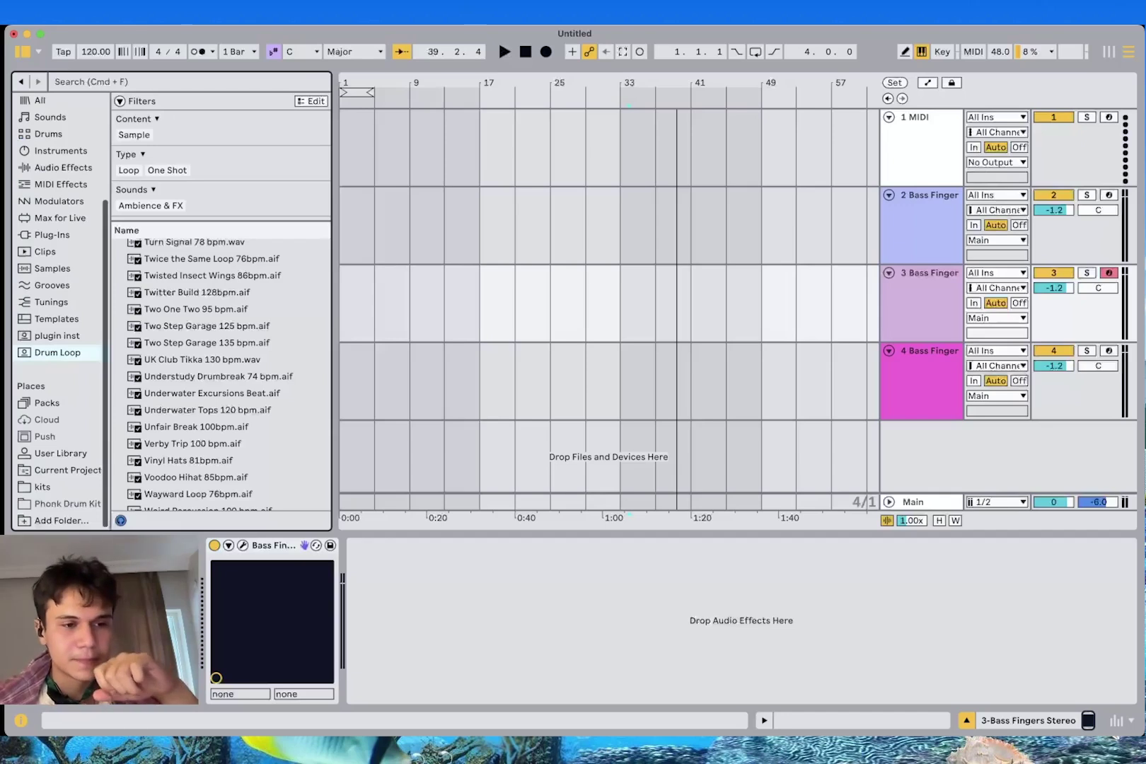
Widen the browser's category column and remove the Phonk Drum Kit folder from Places
drag(111, 438, 138, 438)
click(79, 503)
key(Return)
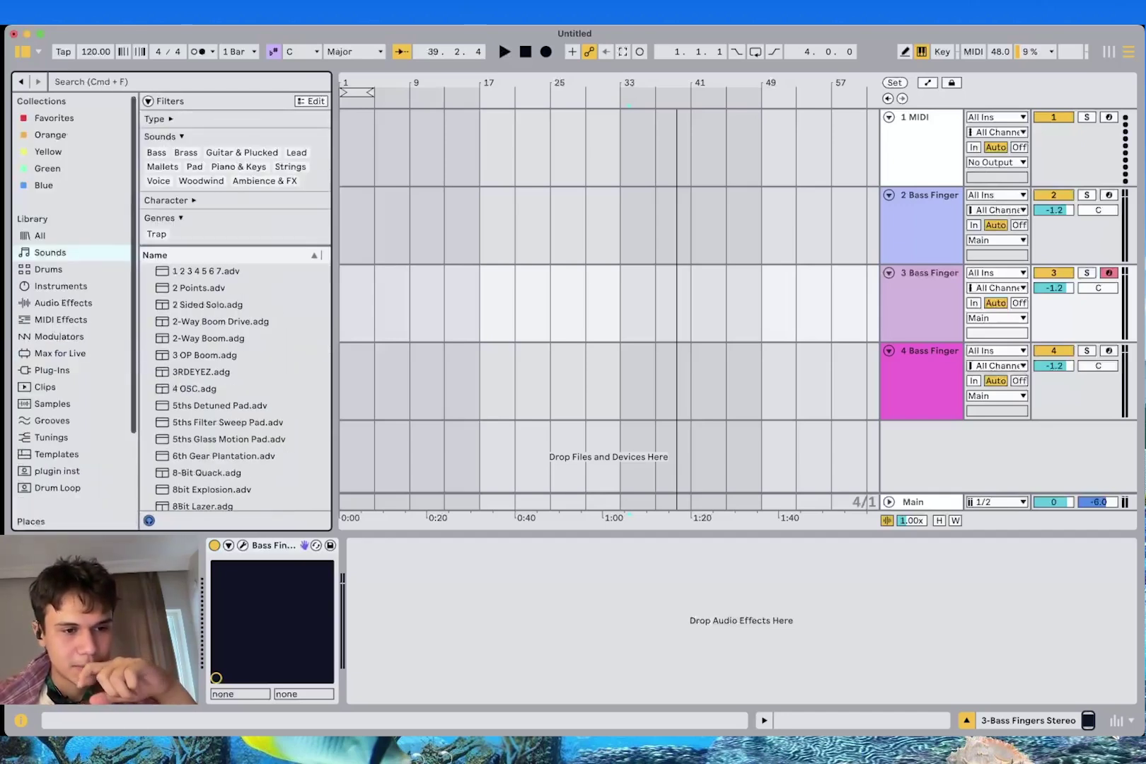
Show the kits folder from Places and look through its sample packs
scroll(75, 312, down, 5)
click(44, 503)
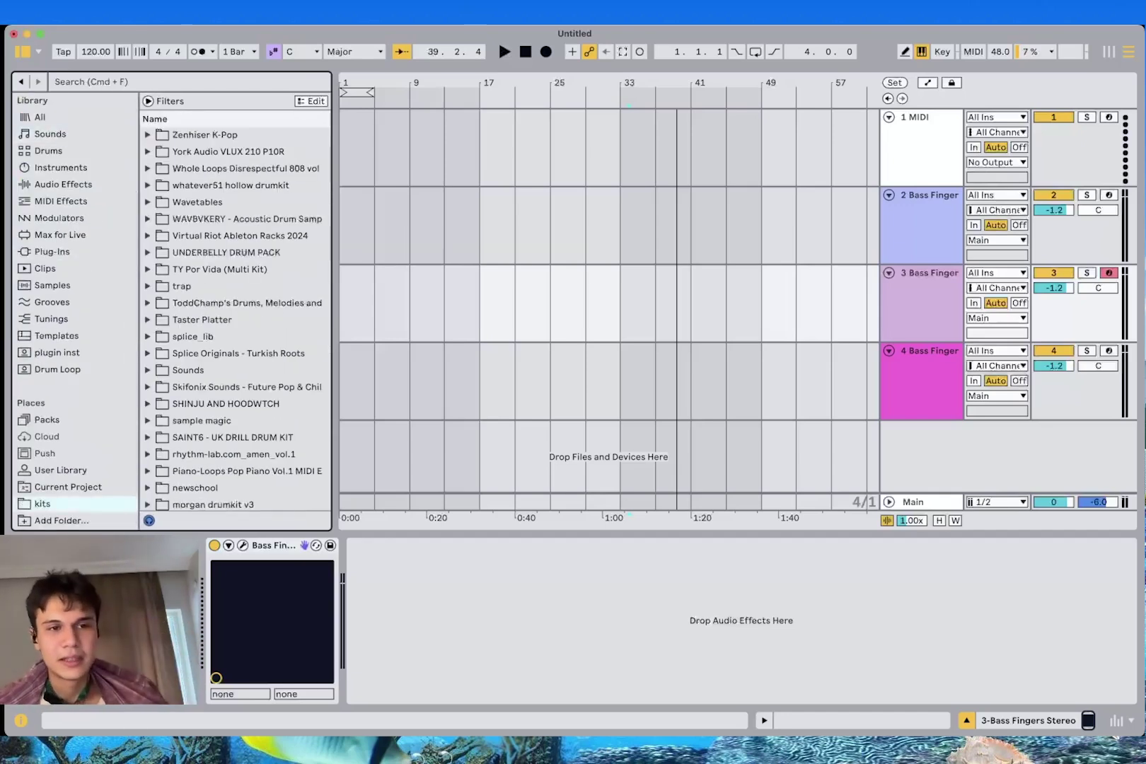
scroll(235, 319, down, 7)
scroll(235, 318, down, 5)
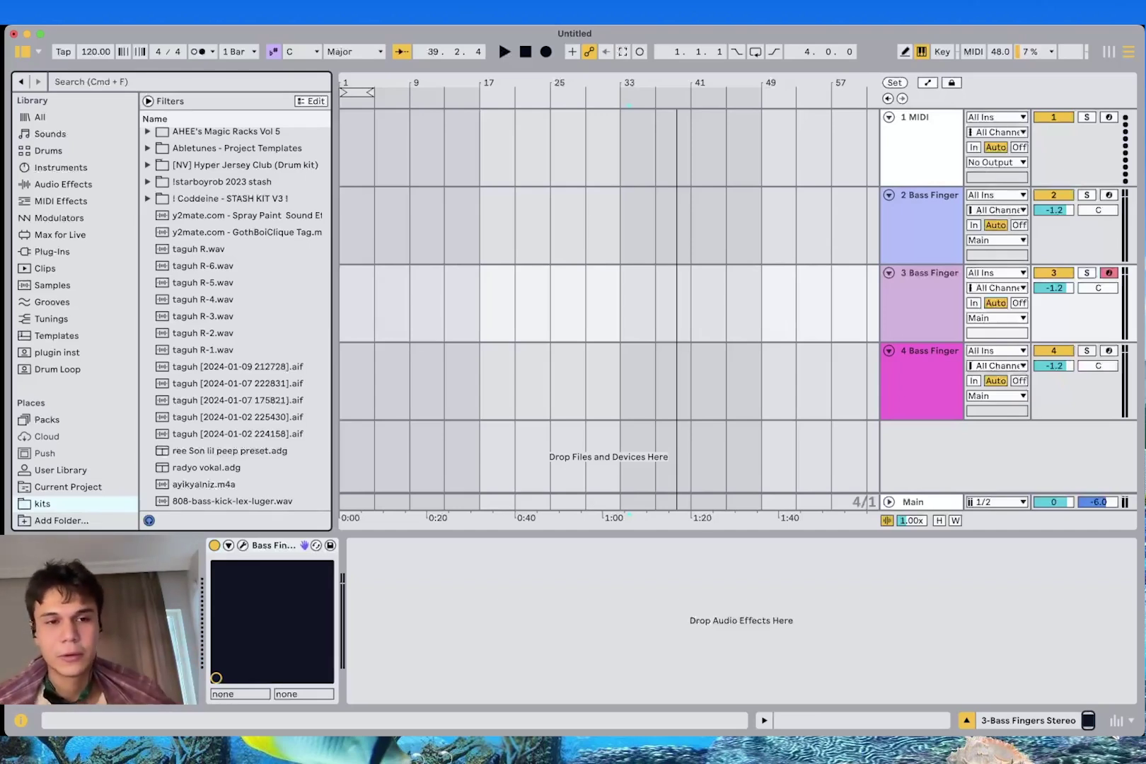
scroll(236, 318, up, 15)
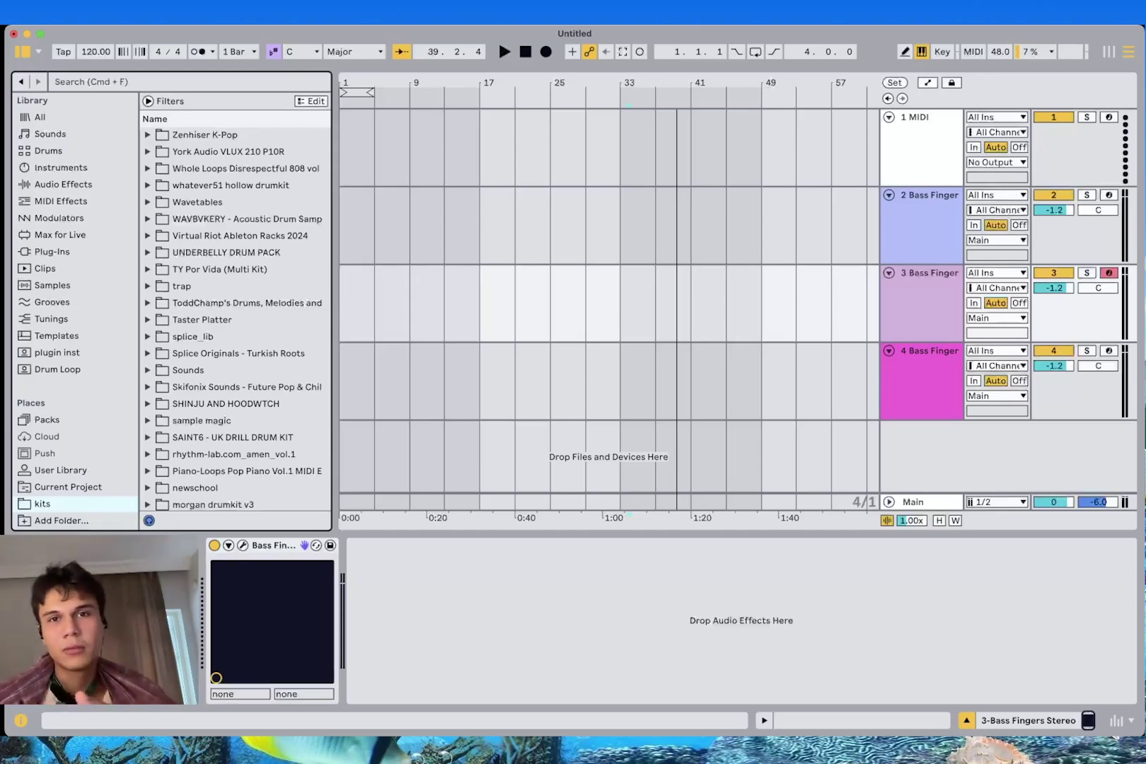
scroll(235, 318, down, 10)
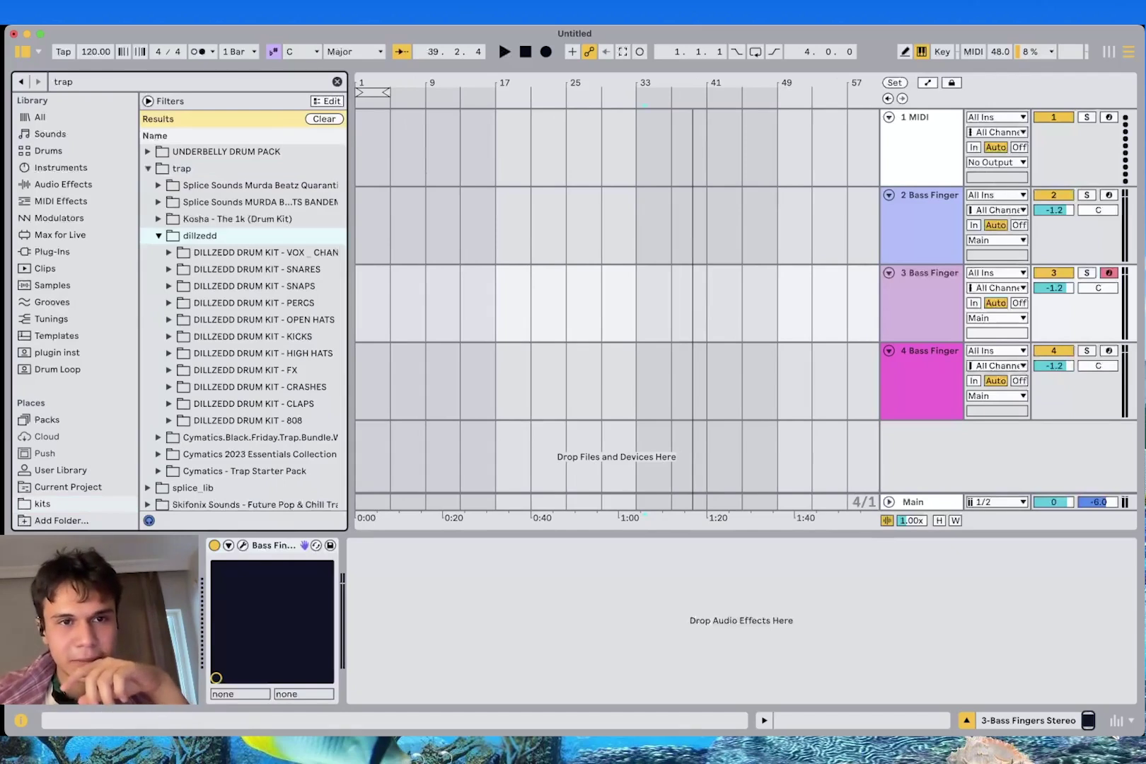
Search the whole library for "drum rack" and load the empty Drum Rack onto the third track
click(324, 119)
key(super+f)
text(d)
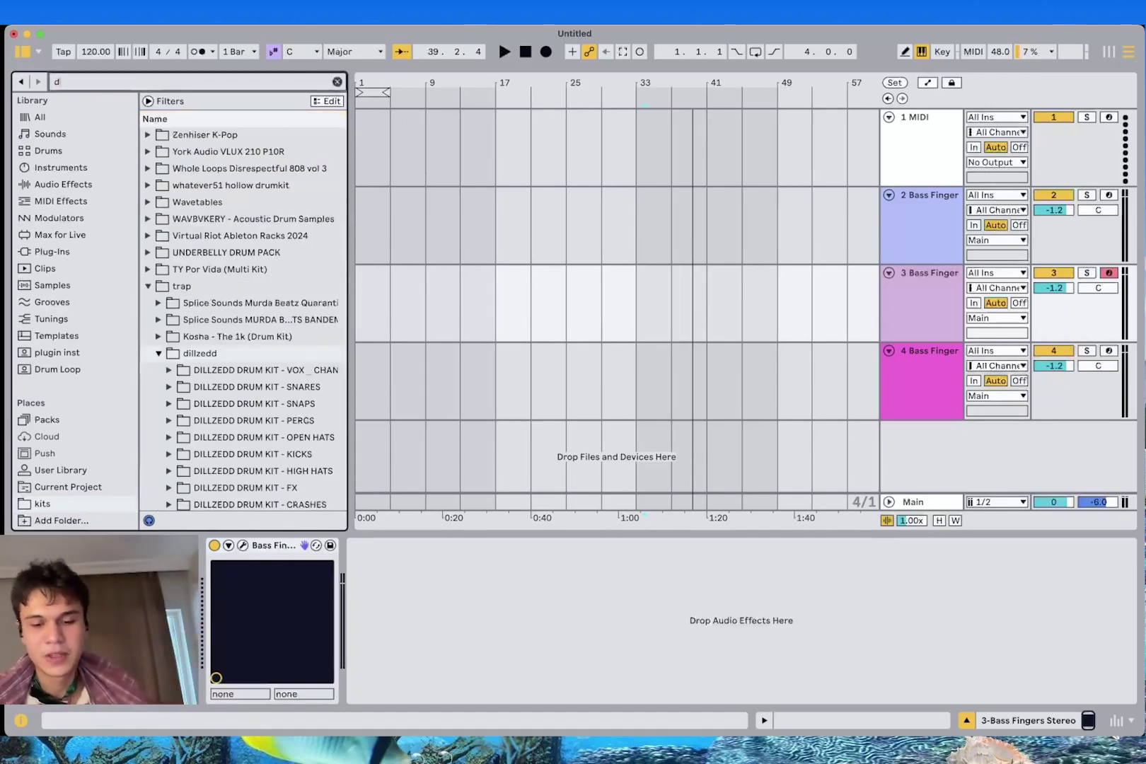
text(rum rack)
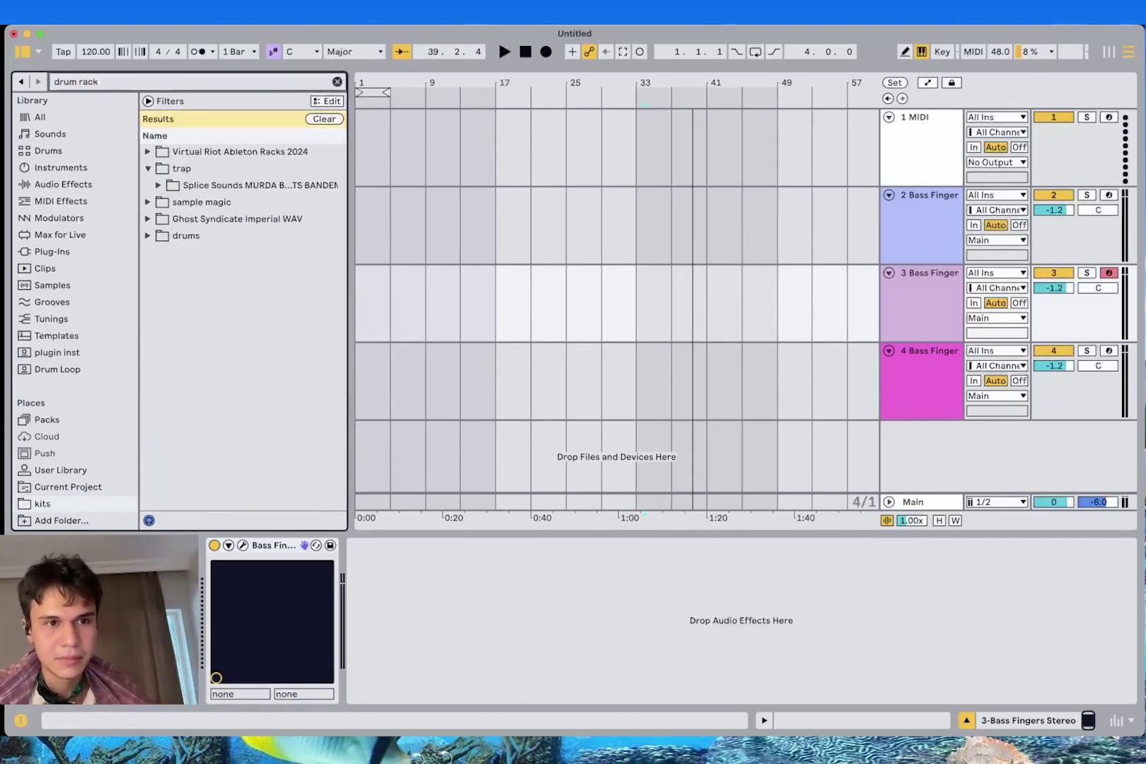
click(37, 116)
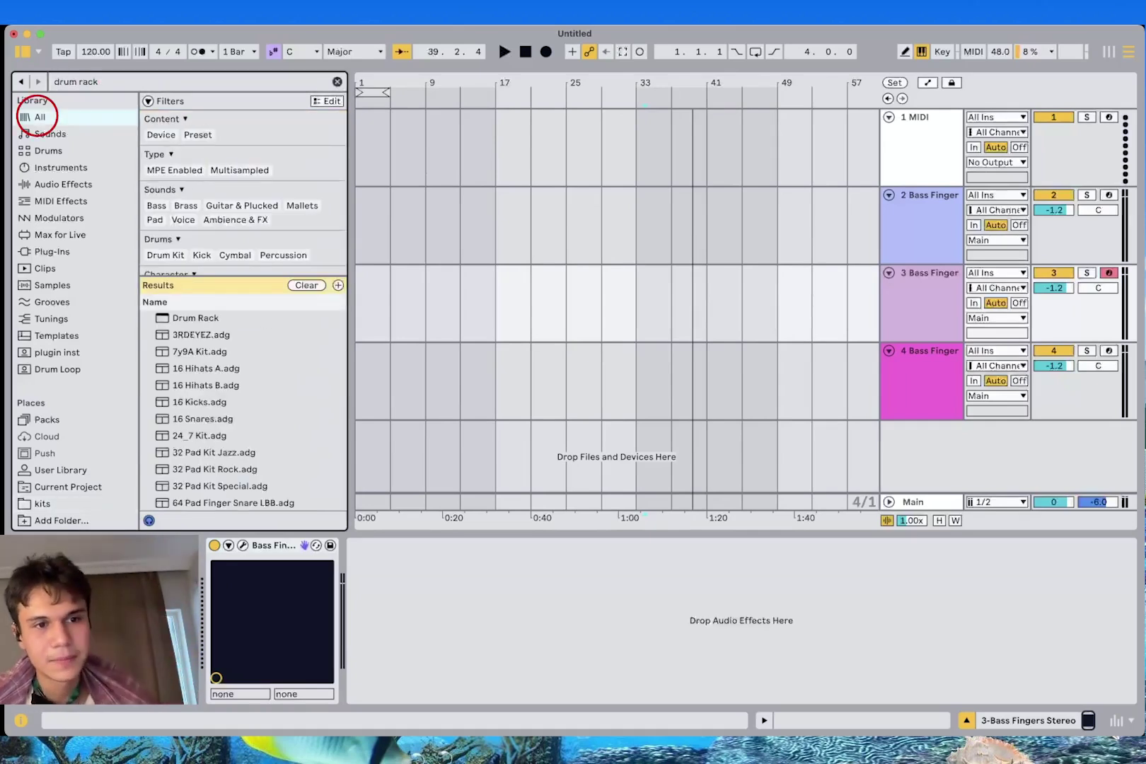
key(Right)
key(Return)
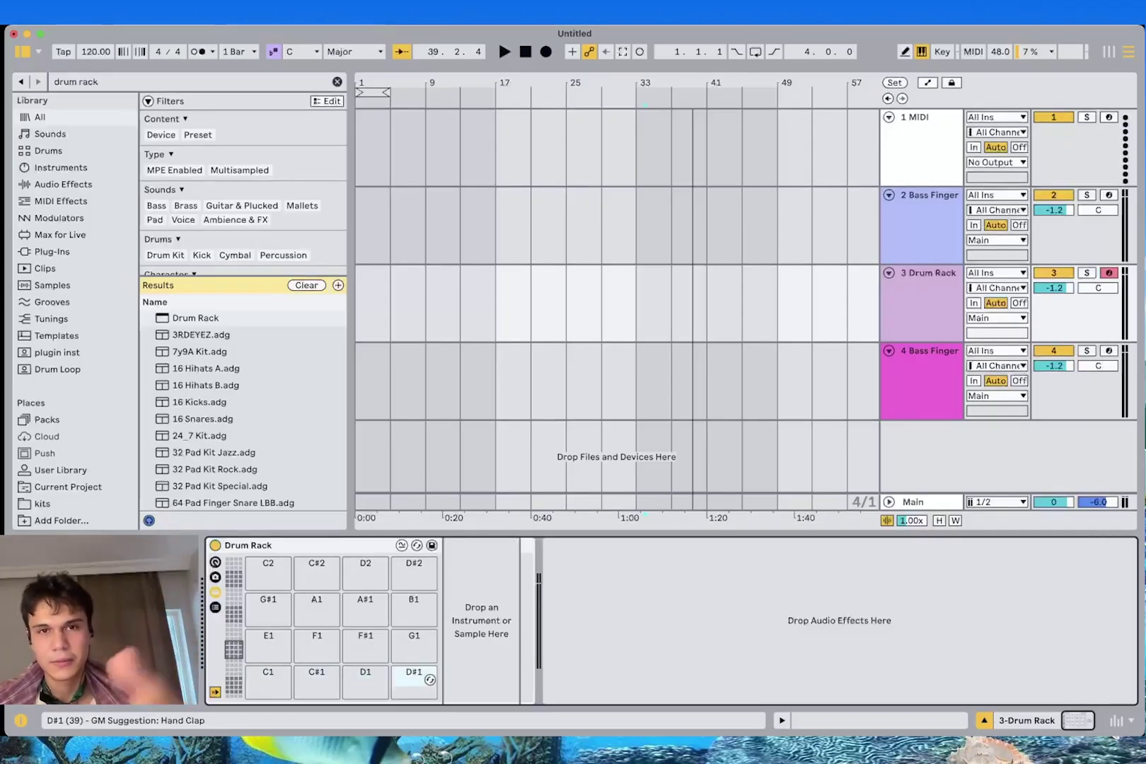
Delete the MIDI track and both remaining Bass Finger tracks, keeping only the Drum Rack track
key(super+f)
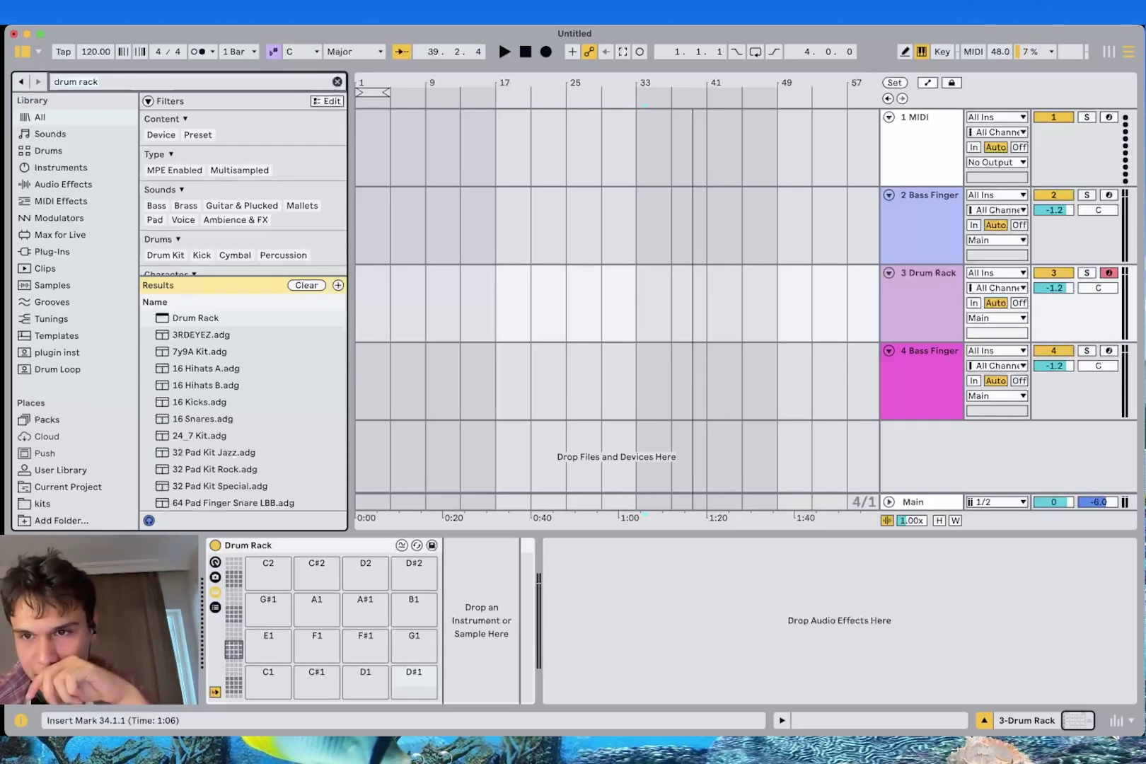
click(708, 304)
click(921, 305)
click(921, 150)
key(Delete)
key(Delete)
click(921, 225)
key(Delete)
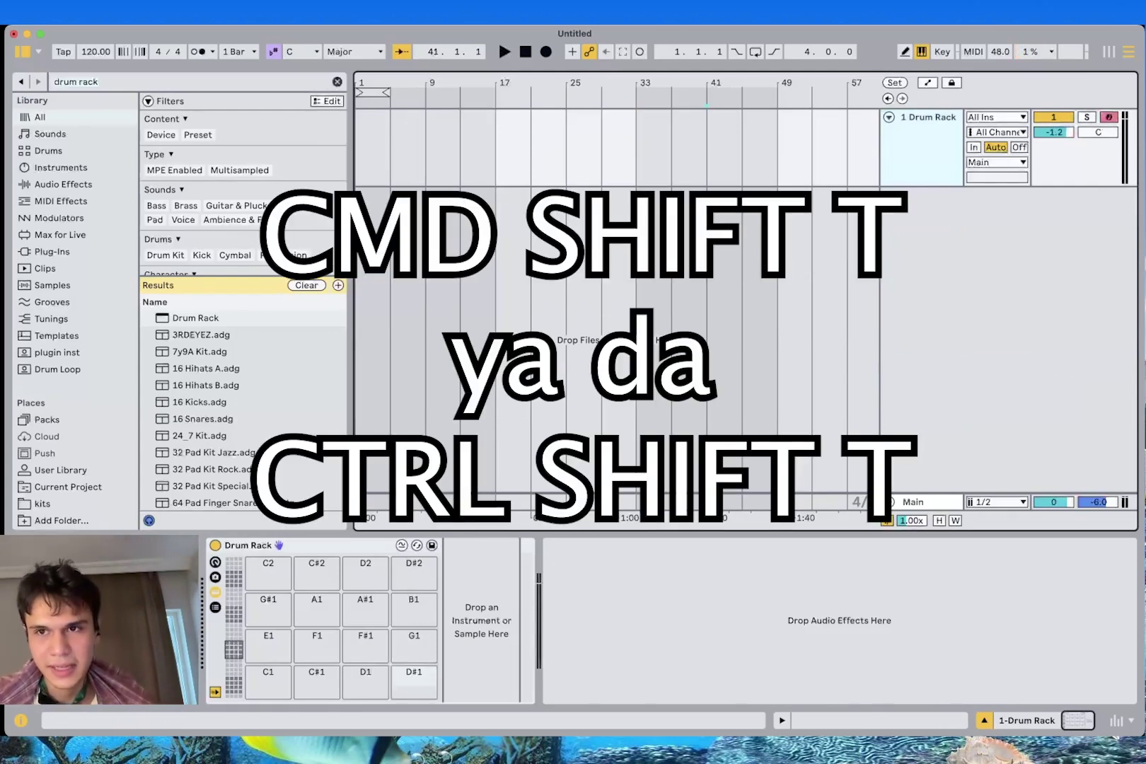
Insert two new MIDI tracks below the Drum Rack track and remove the Bass Fingers instrument from the first new one
key(super+z)
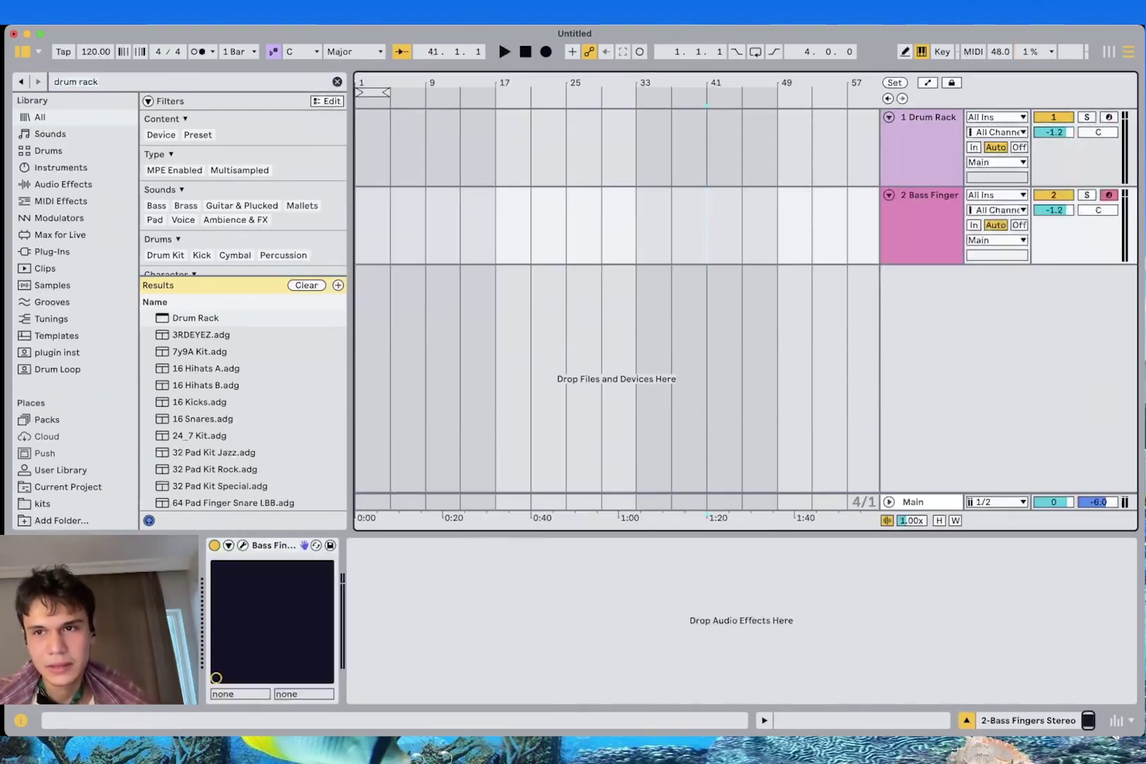
key(super+d)
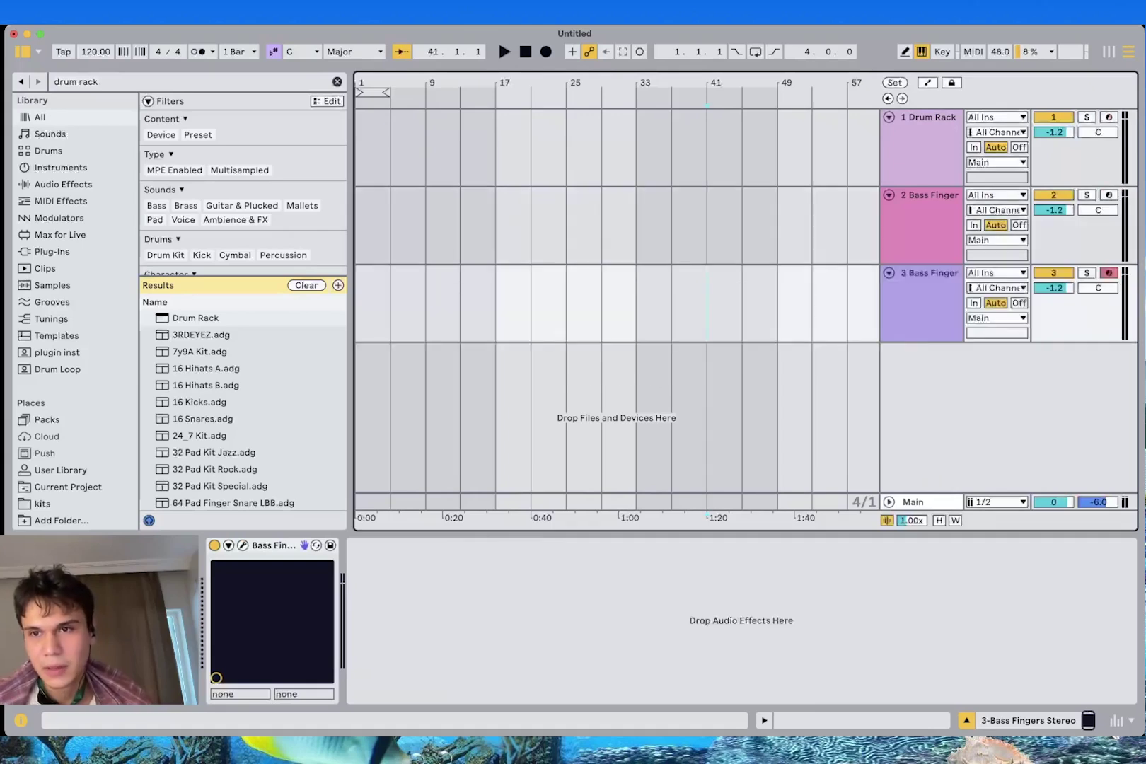
click(923, 223)
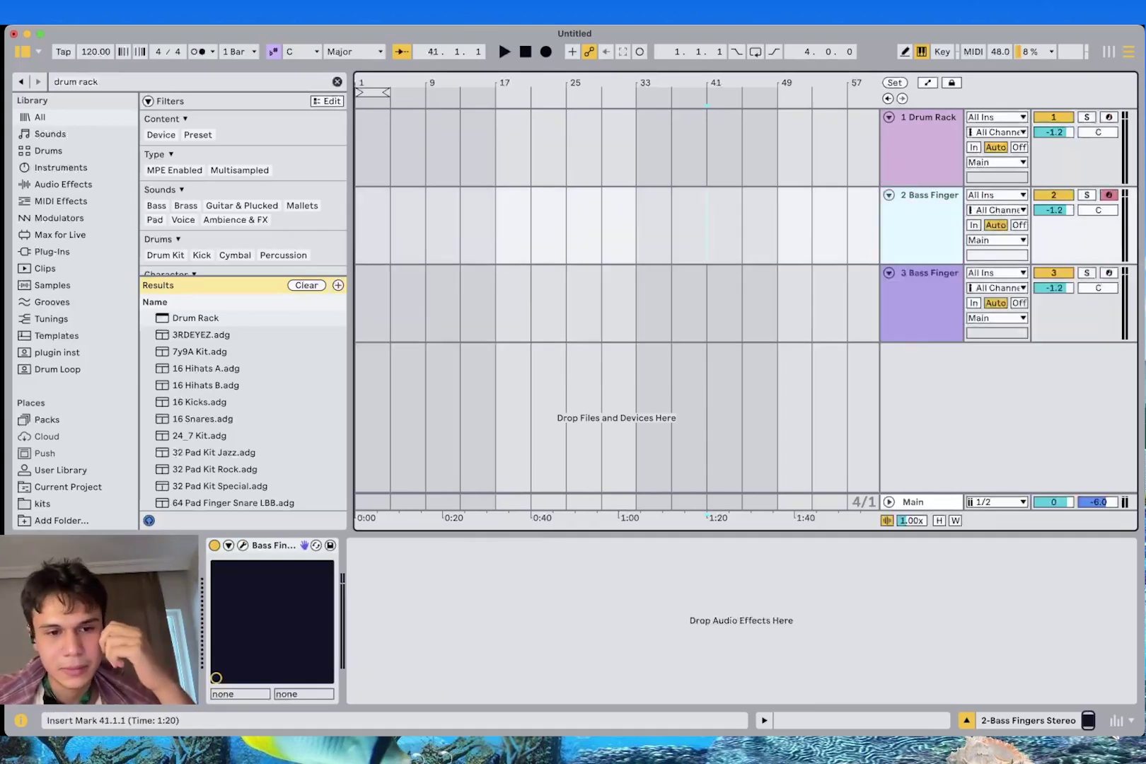
click(274, 545)
key(Delete)
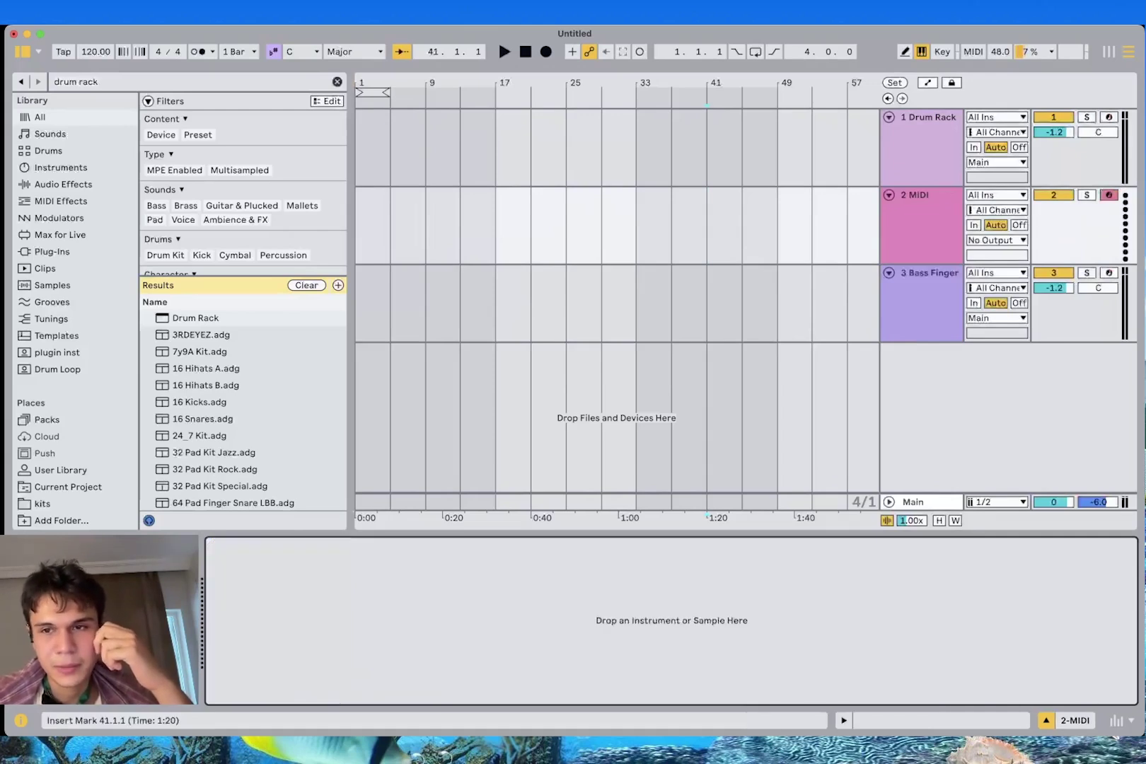
Delete the third track and duplicate the empty MIDI track twice
click(922, 296)
key(Delete)
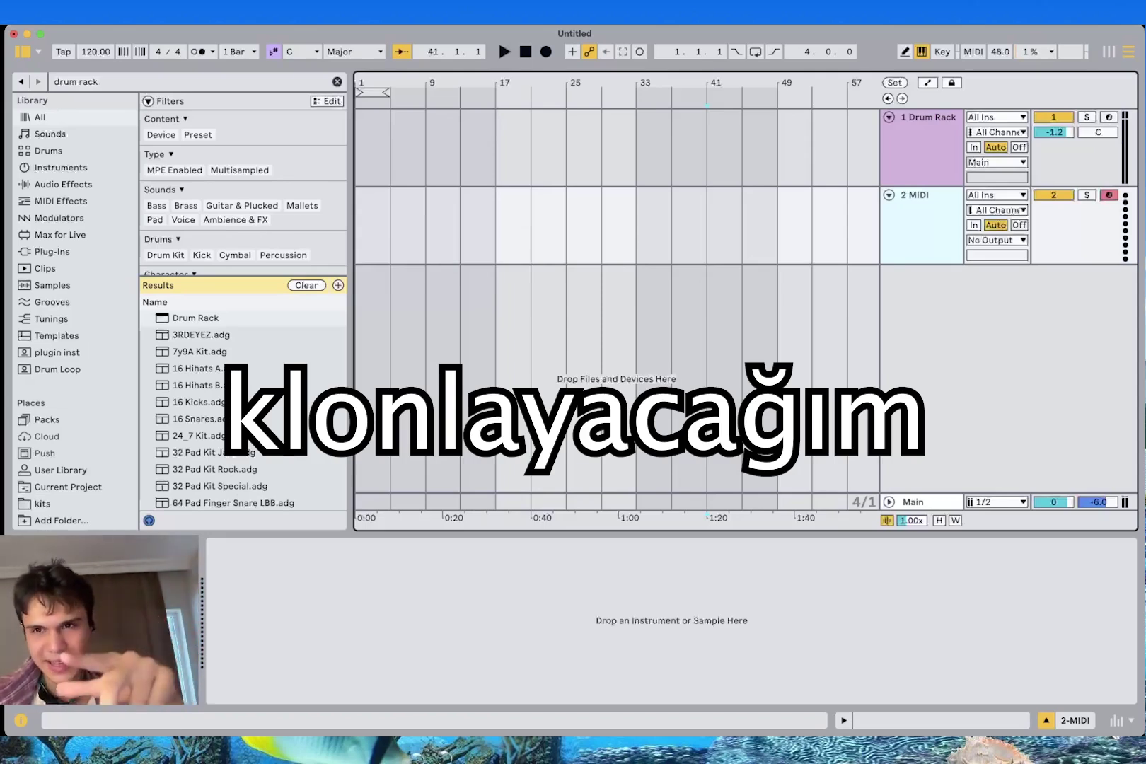
key(super+d)
key(super+d)
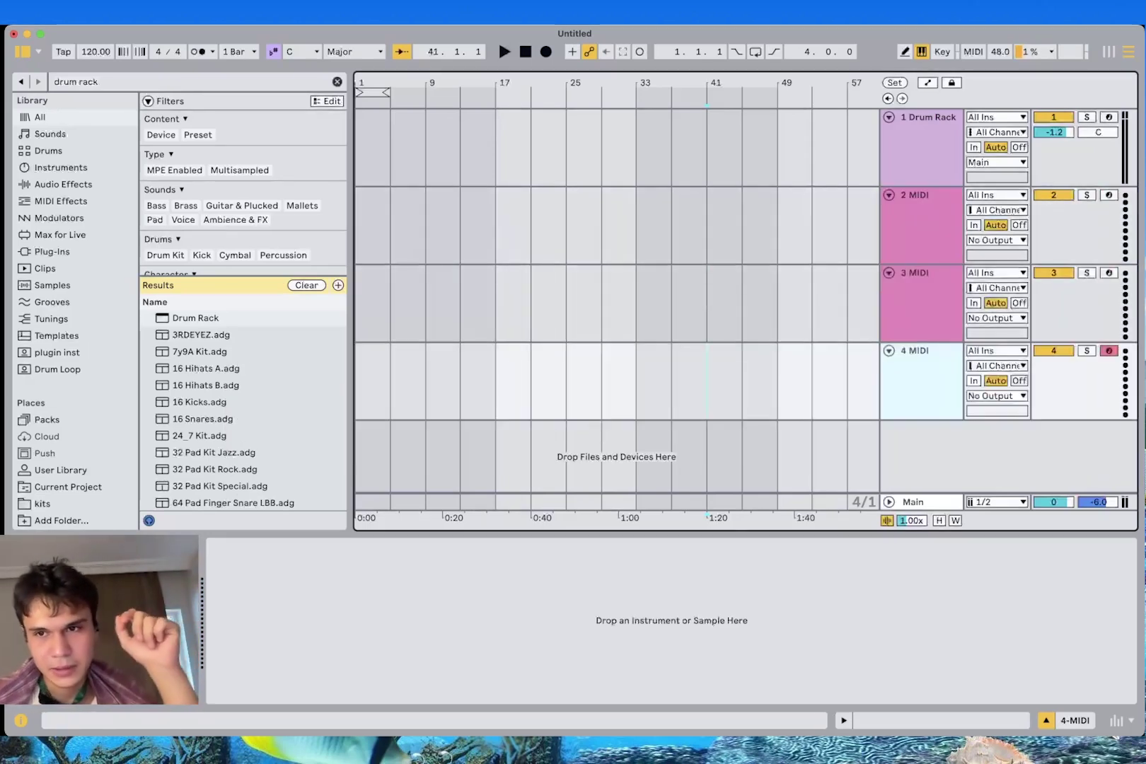
click(812, 227)
click(602, 226)
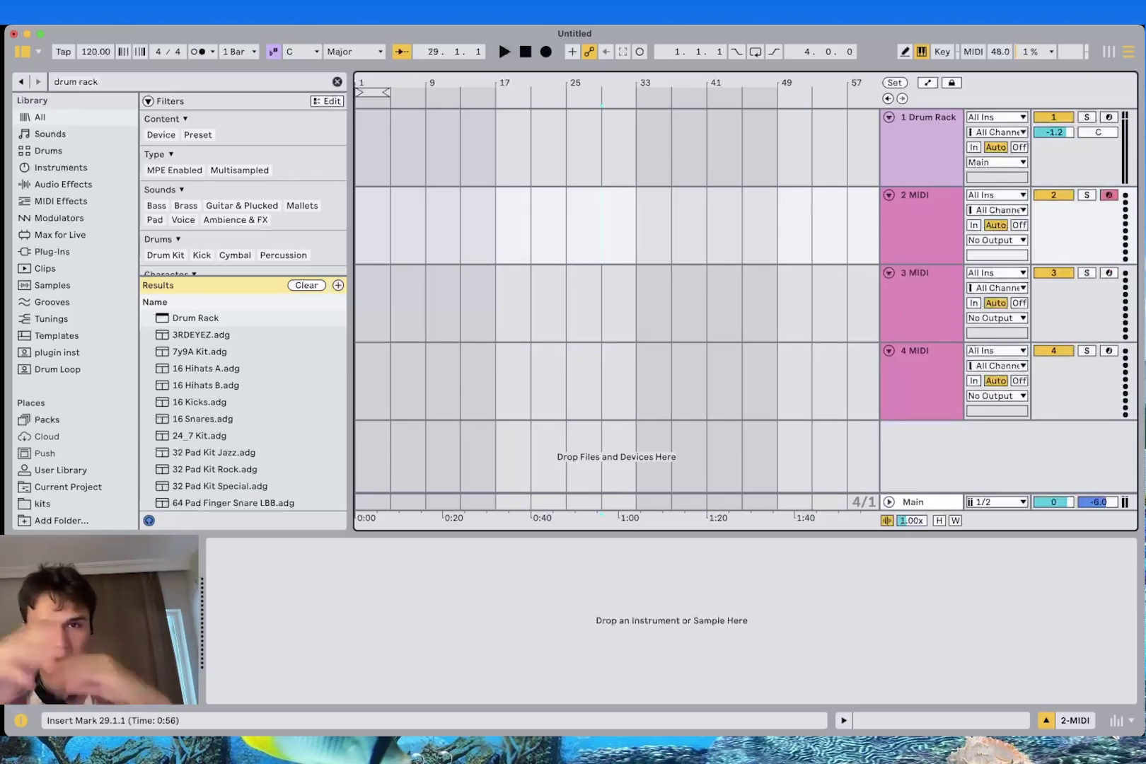
click(496, 227)
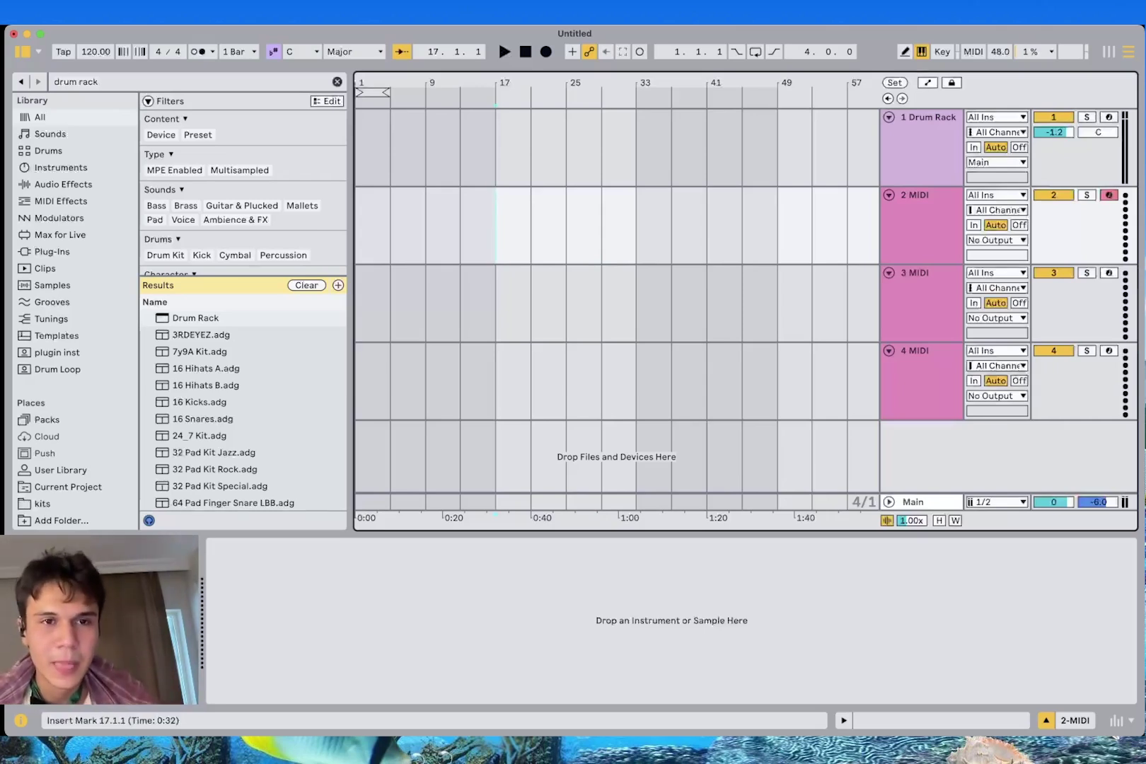
click(391, 148)
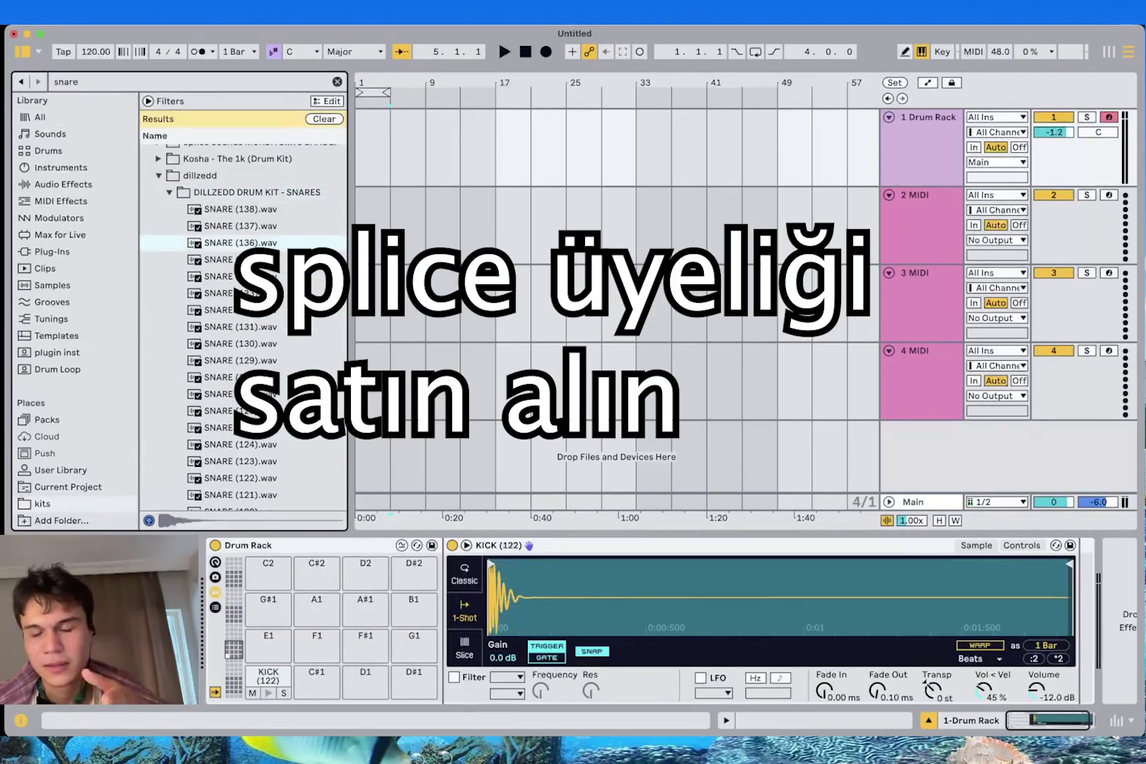
Audition snares from the DILLZEDD drum kit and load SNARE (13).wav onto the Drum Rack's C#1 pad
key(Up)
key(Up)
scroll(242, 325, down, 20)
click(240, 397)
key(Up)
key(Up)
key(Up)
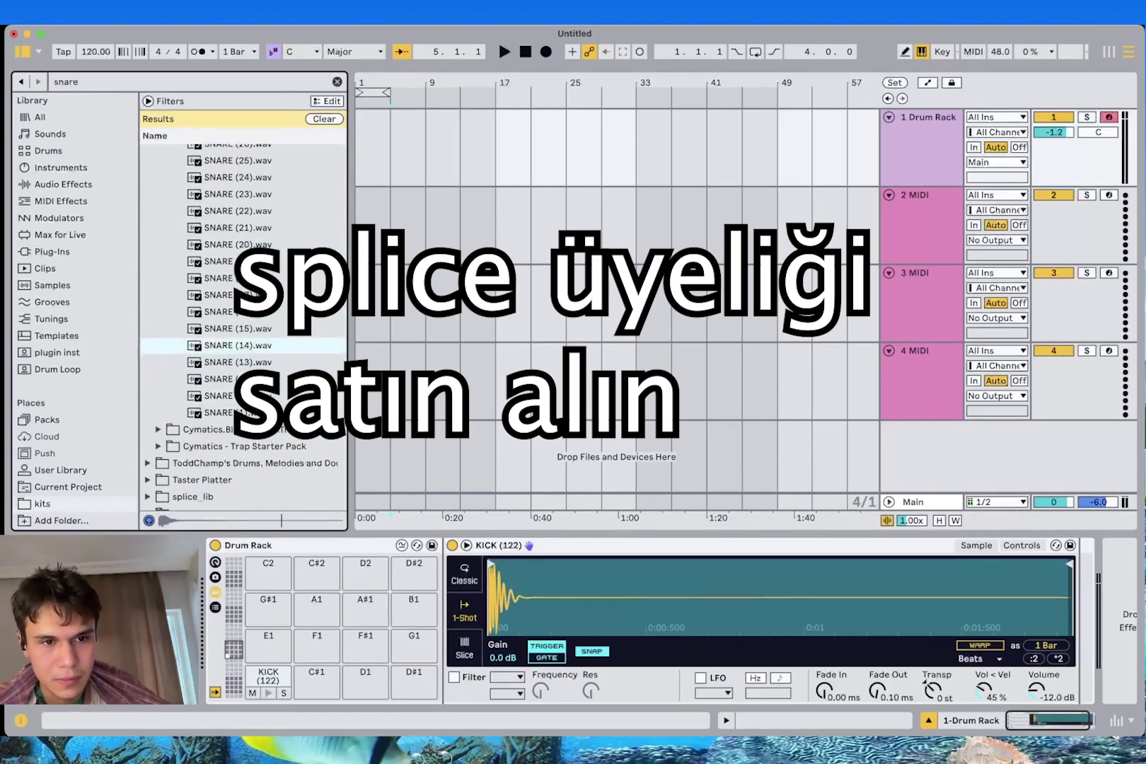
drag(238, 361, 316, 677)
Audition more snares up the list and load SNARE (85).wav onto the Drum Rack's D1 pad
key(Up)
key(Up)
key(Up)
key(Up)
key(Up)
key(Up)
key(Up)
key(Up)
key(Up)
key(Up)
key(Up)
key(Up)
scroll(243, 325, up, 2)
key(Up)
key(Up)
key(Up)
key(Up)
key(Up)
key(Up)
key(Up)
key(Up)
key(Up)
key(Up)
key(Up)
key(Up)
key(Up)
key(Up)
key(Up)
key(Up)
key(Up)
key(Up)
key(Up)
key(Up)
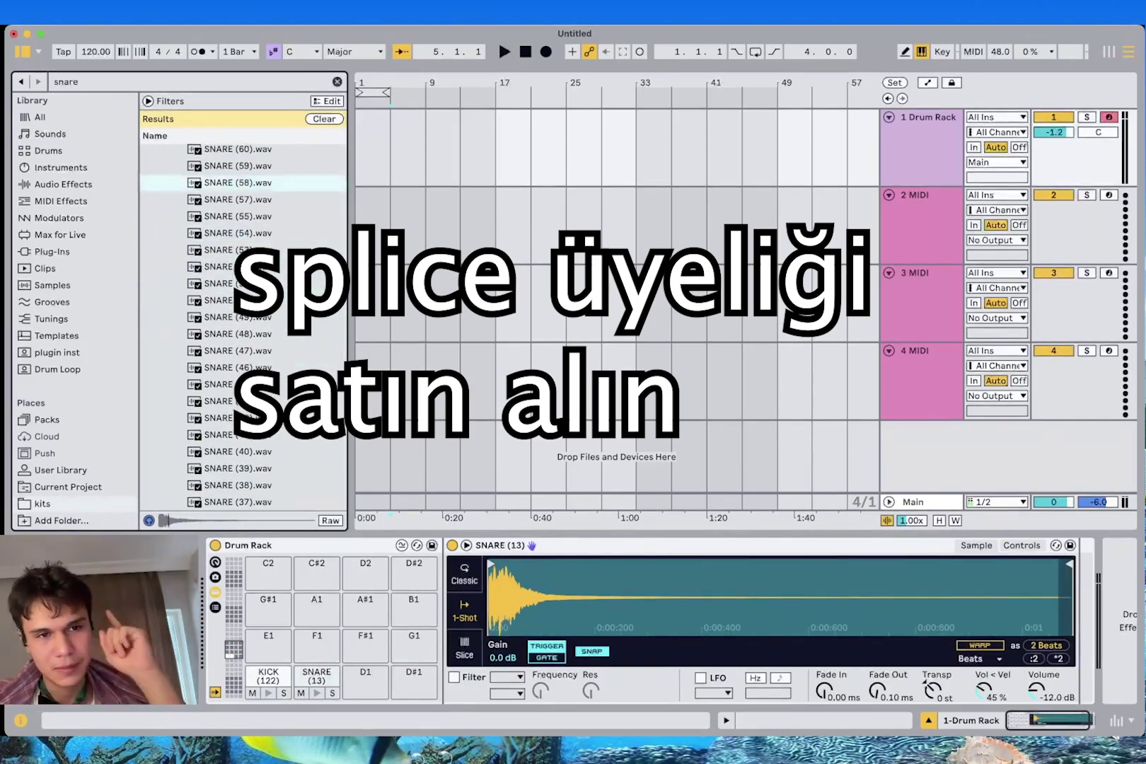
key(Up)
key(Up)
key(Up)
drag(238, 234, 365, 680)
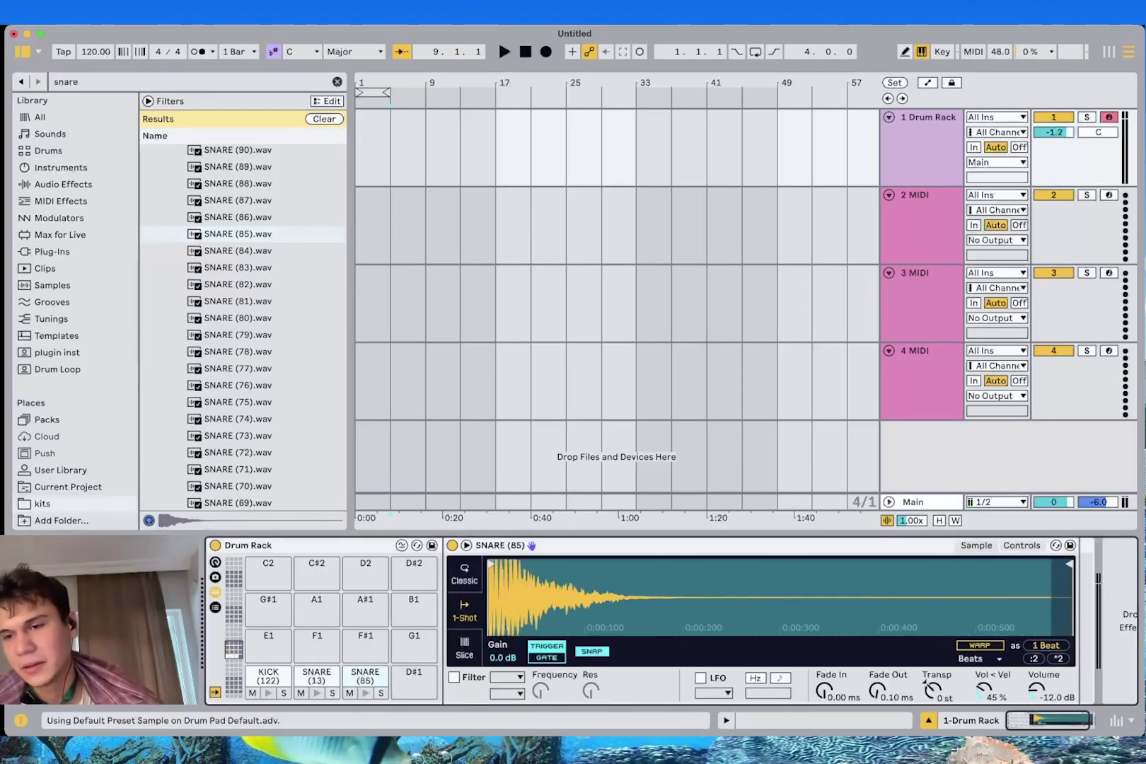
Show the sampler controls for SNARE (85) and transpose the sample to +5 st
click(1021, 545)
drag(928, 686, 928, 681)
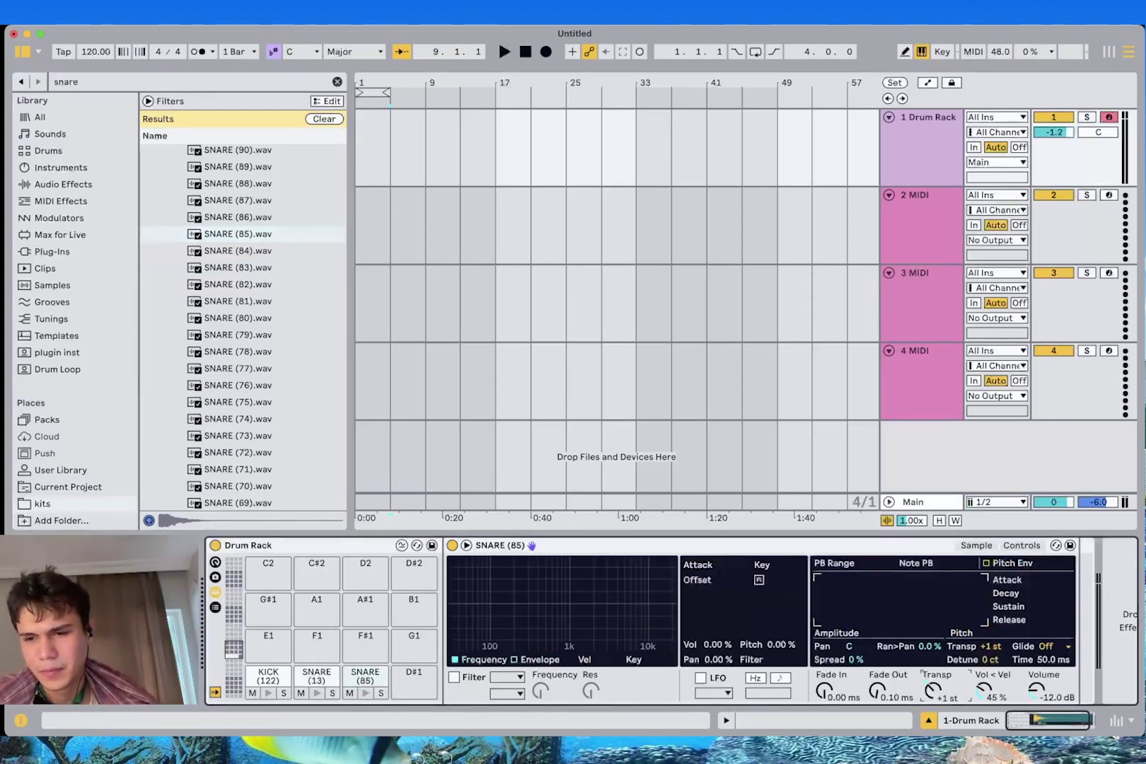
click(375, 677)
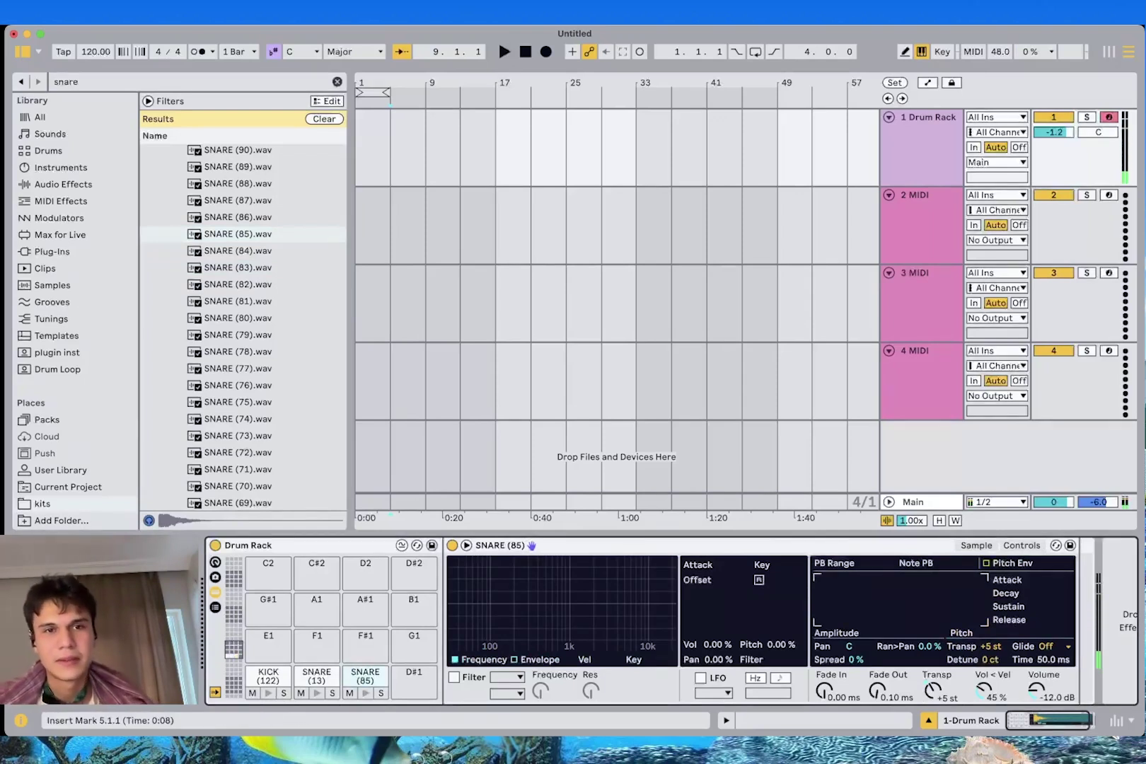
Extend the arrangement loop to 8 bars, from 1.1.1 to 9.1.1
drag(386, 92, 422, 93)
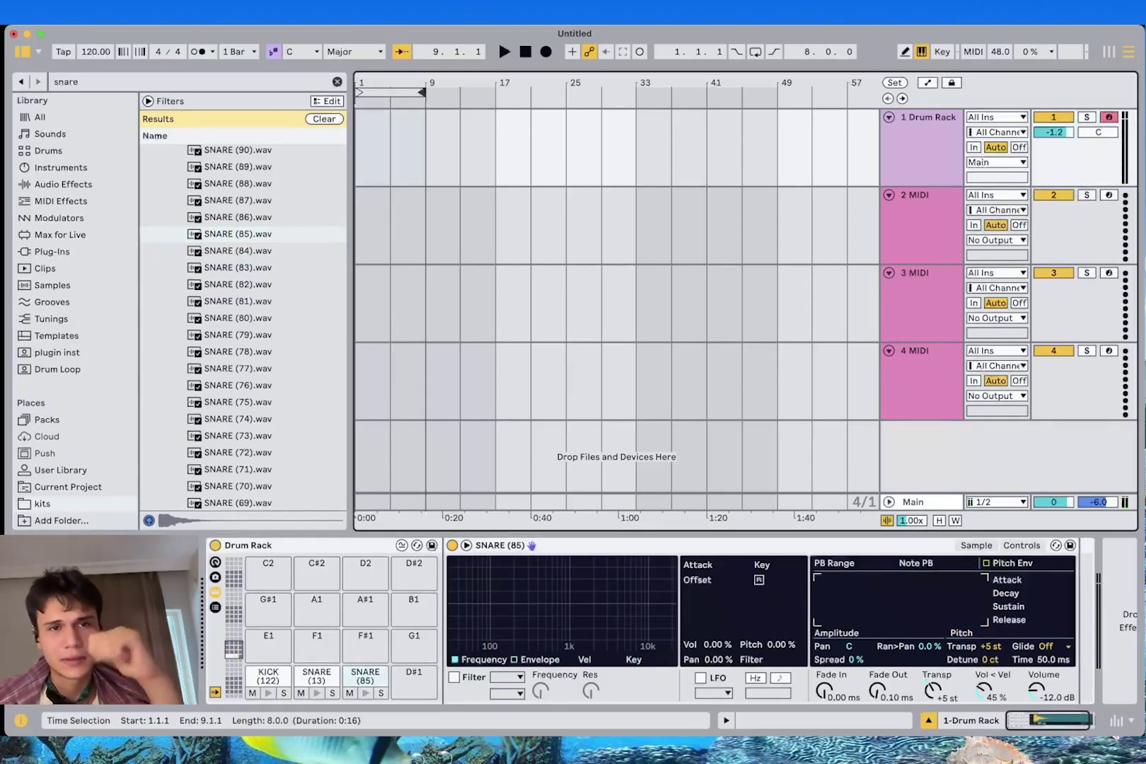
Create a four-bar MIDI clip on the Drum Rack track and draw SNARE (13) hits at 1.2 and 1.4
click(425, 148)
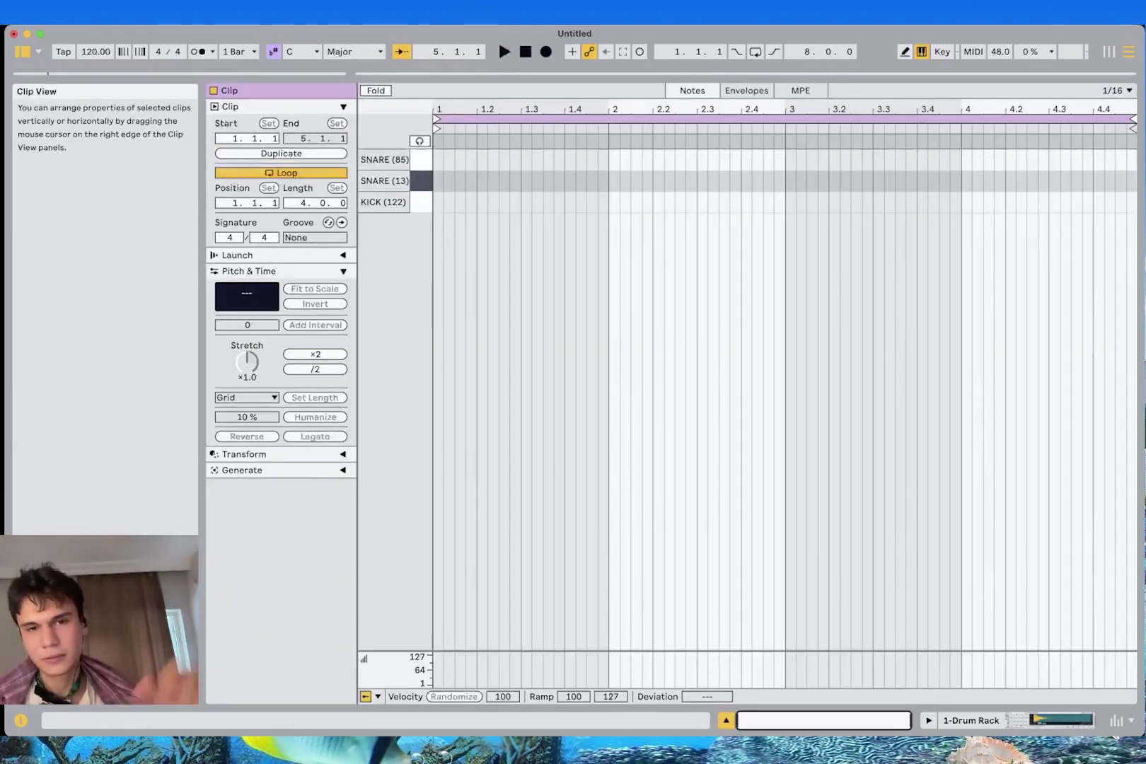
key(b)
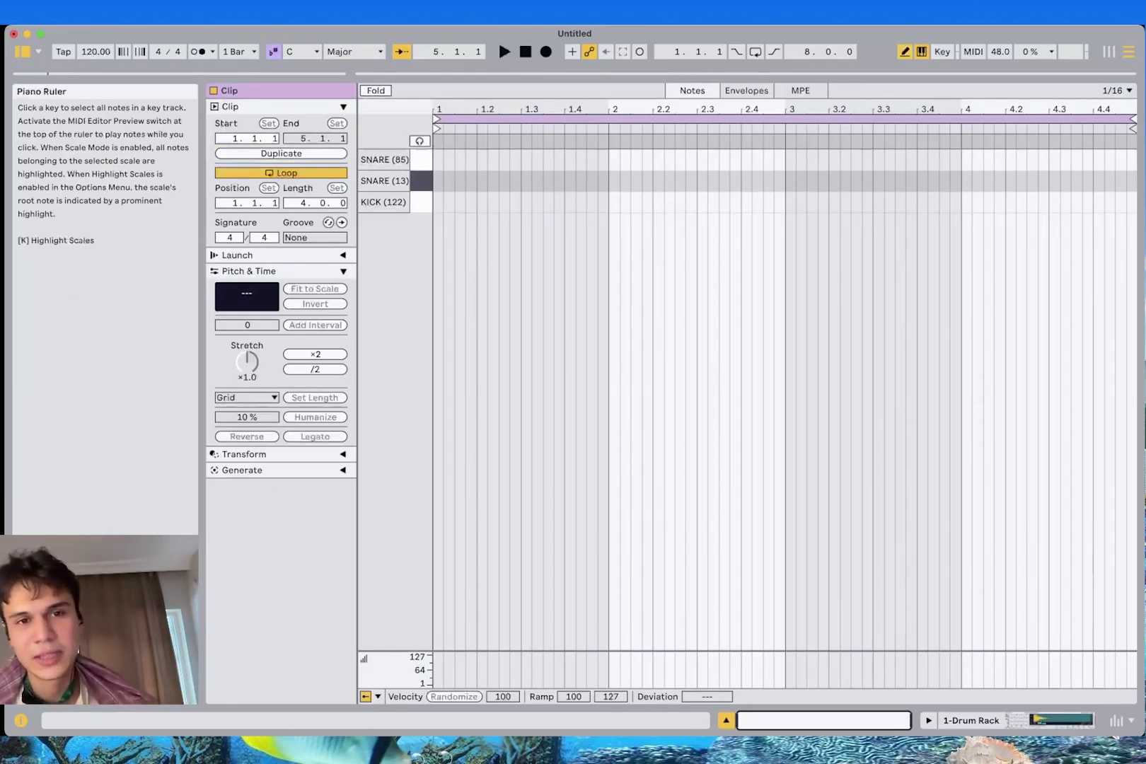
click(481, 181)
click(570, 181)
key(b)
Play back the two SNARE (13) hits from the start of the clip
drag(608, 218, 338, 92)
drag(478, 283, 444, 283)
click(620, 283)
click(609, 283)
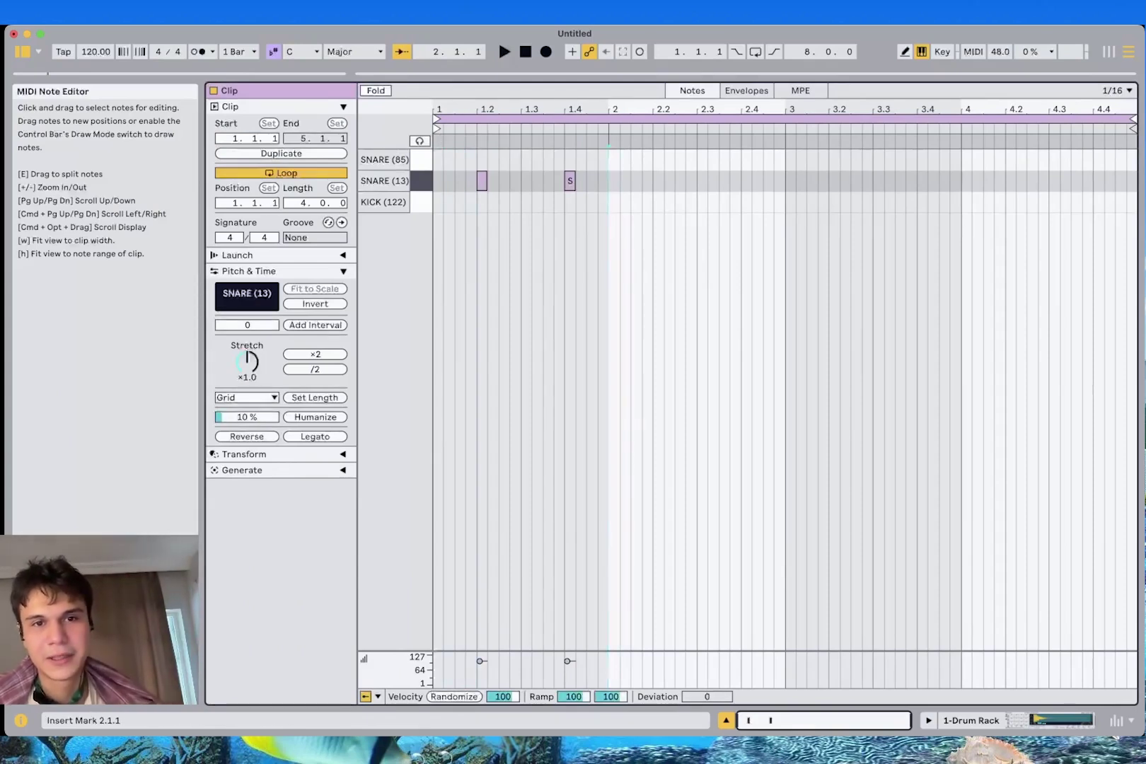
click(443, 283)
click(434, 283)
key(space)
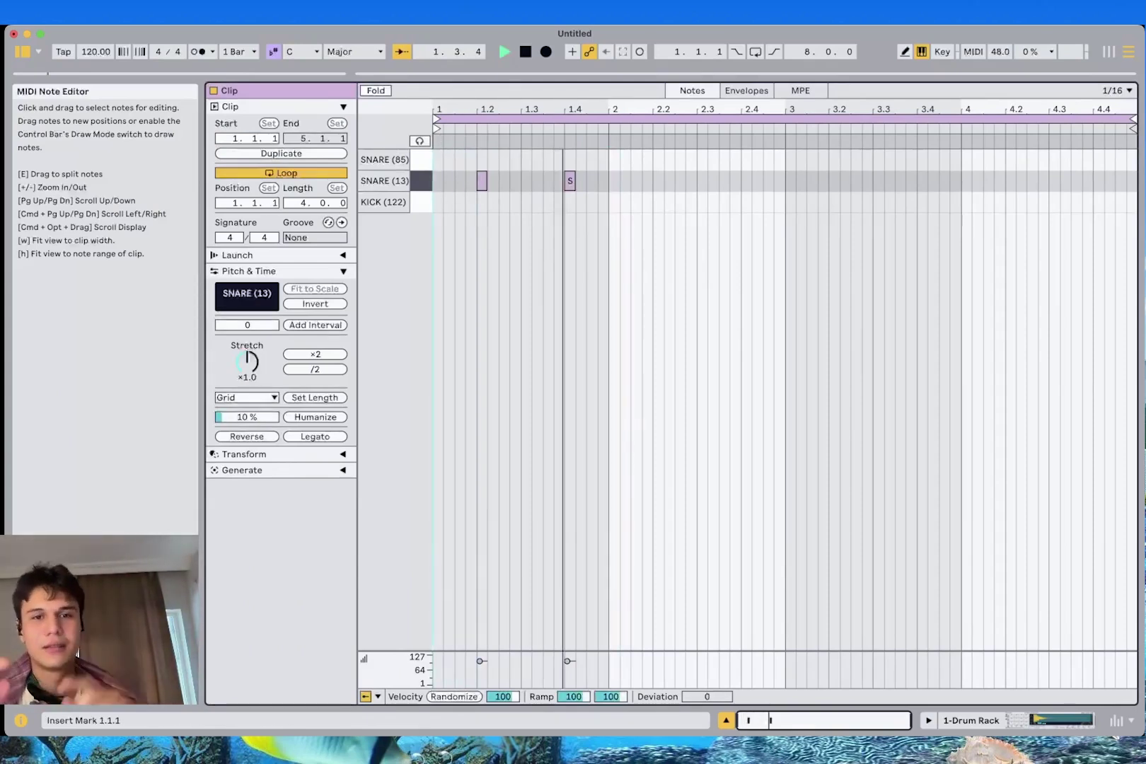
key(space)
Duplicate the first bar's two SNARE (13) hits across bars 2, 3 and 4
key(ctrl+a)
key(ctrl+d)
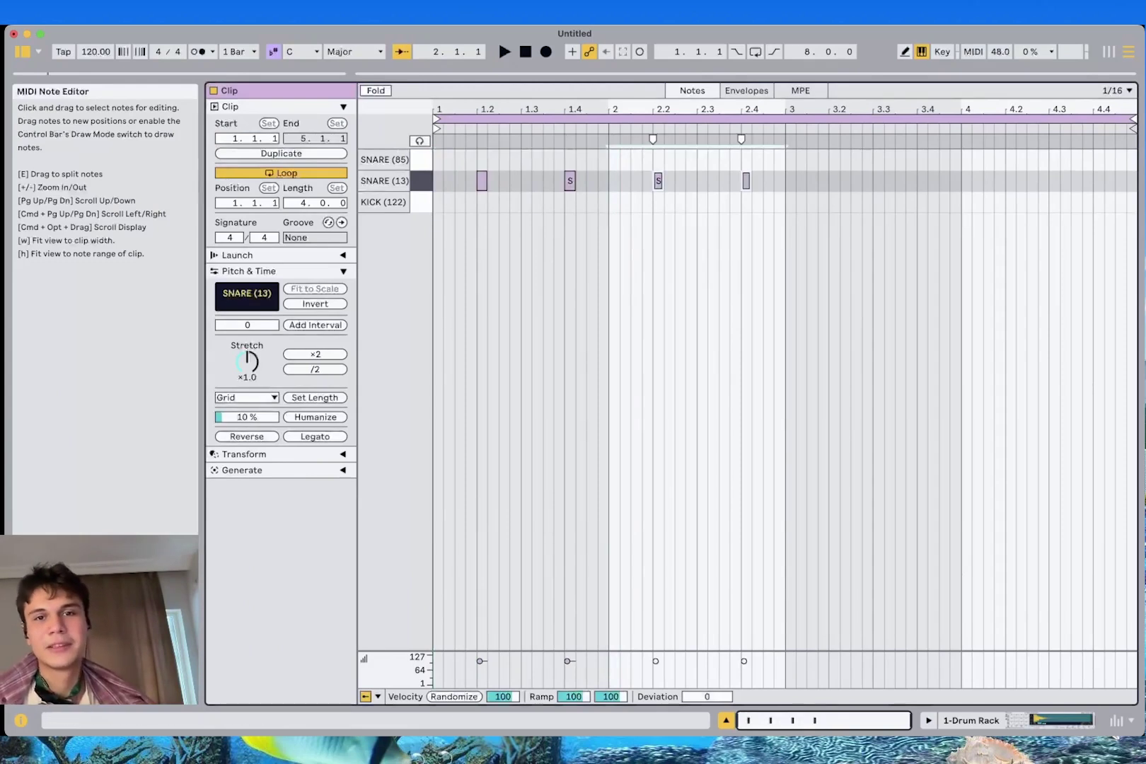
key(super+d)
key(super+d)
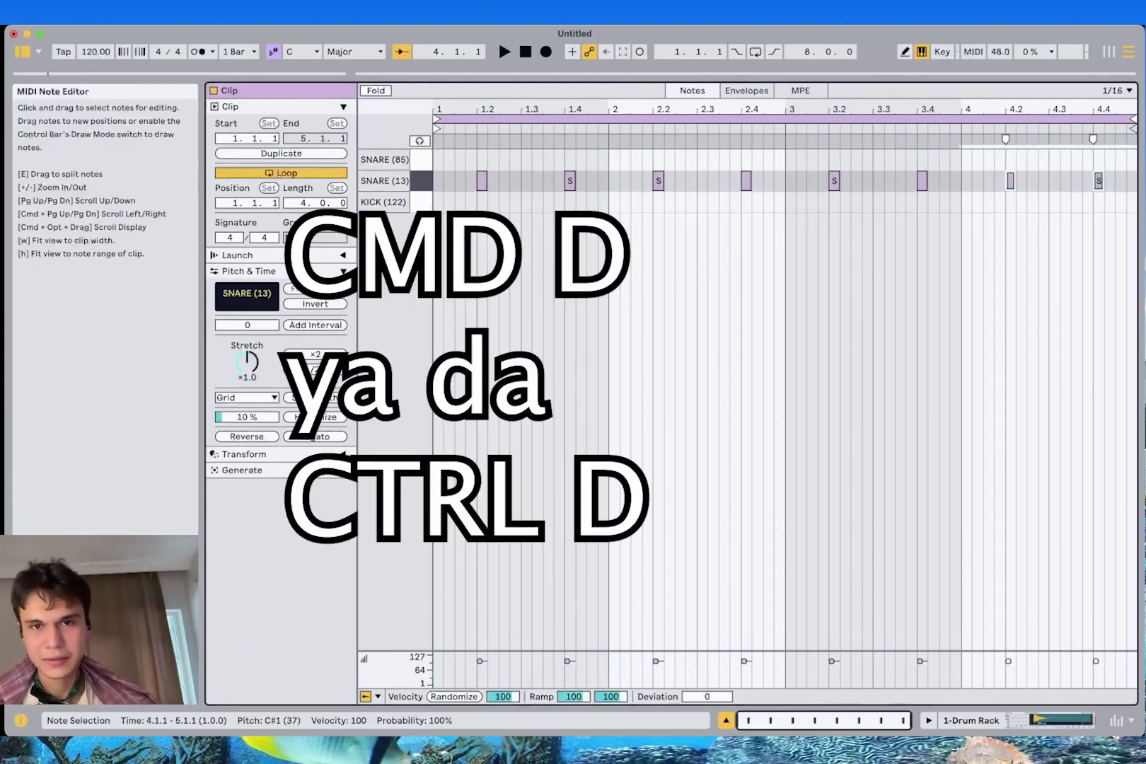
drag(609, 157, 439, 198)
key(super+d)
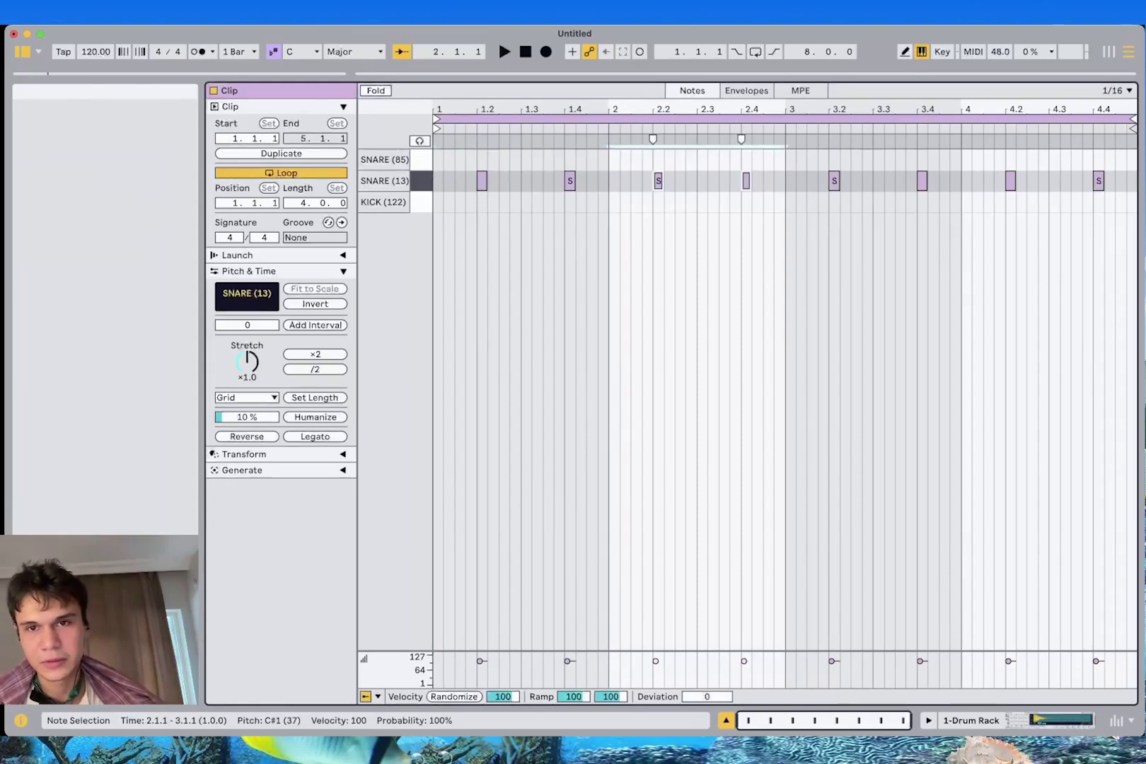
key(super+d)
key(super+d)
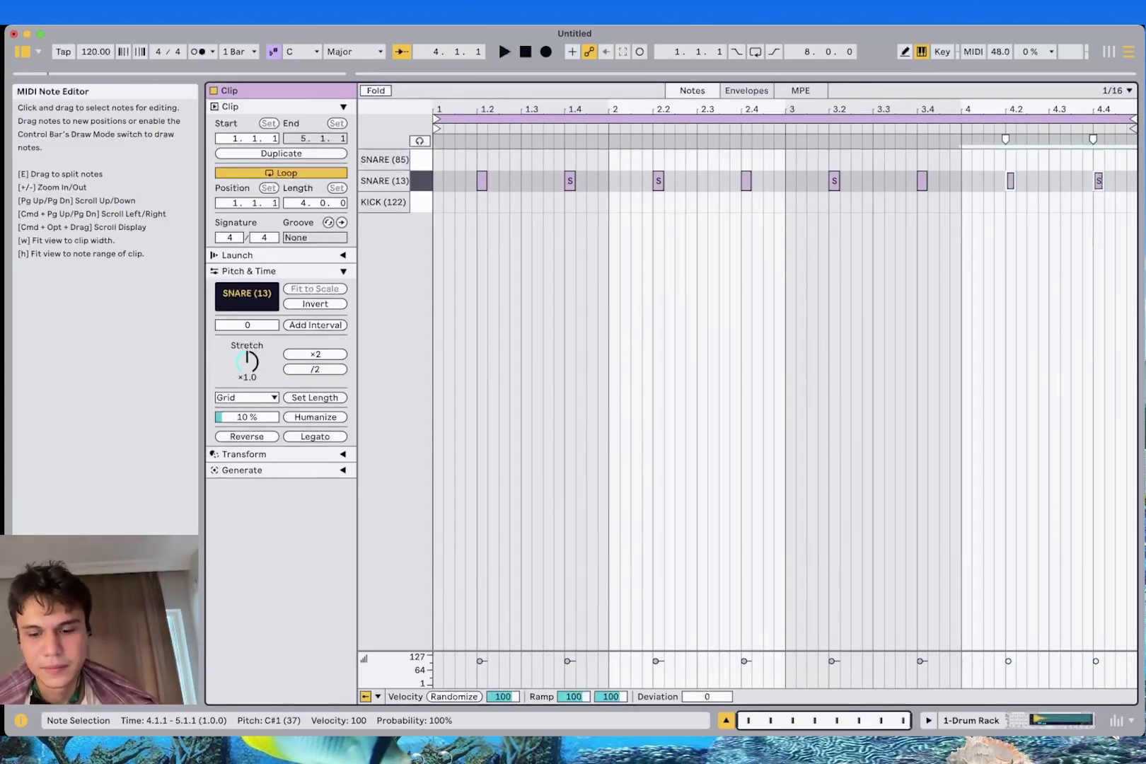
click(444, 283)
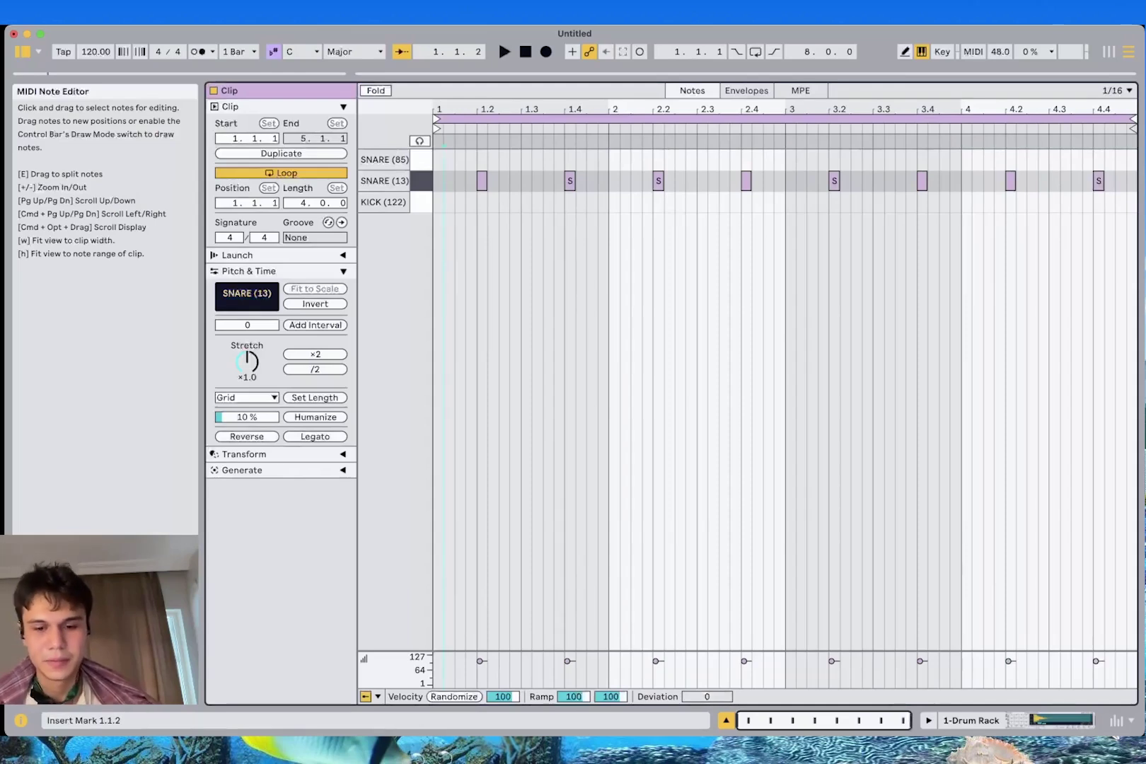
Draw KICK (122) hits at 1.1.1, 1.3.3 and 1.4.2, remove the extra one at 1.4.3, and play the pattern
key(b)
click(437, 201)
key(space)
click(548, 202)
drag(581, 202, 592, 202)
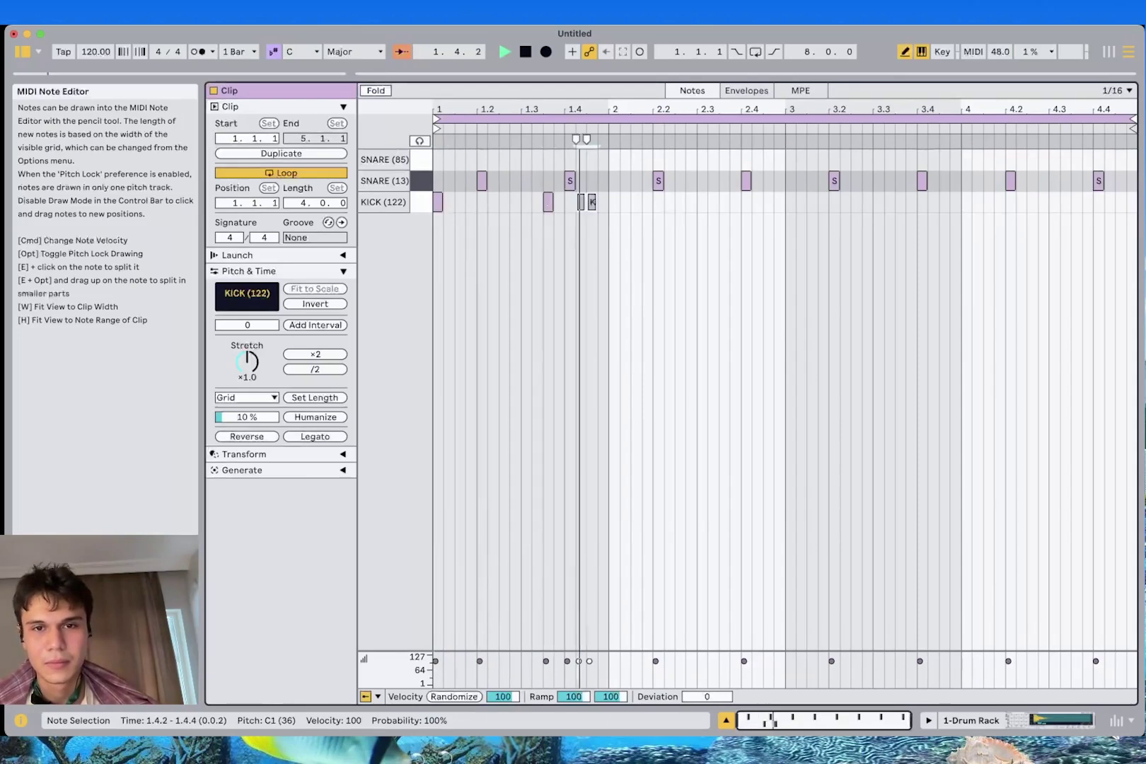
click(591, 201)
key(space)
key(space)
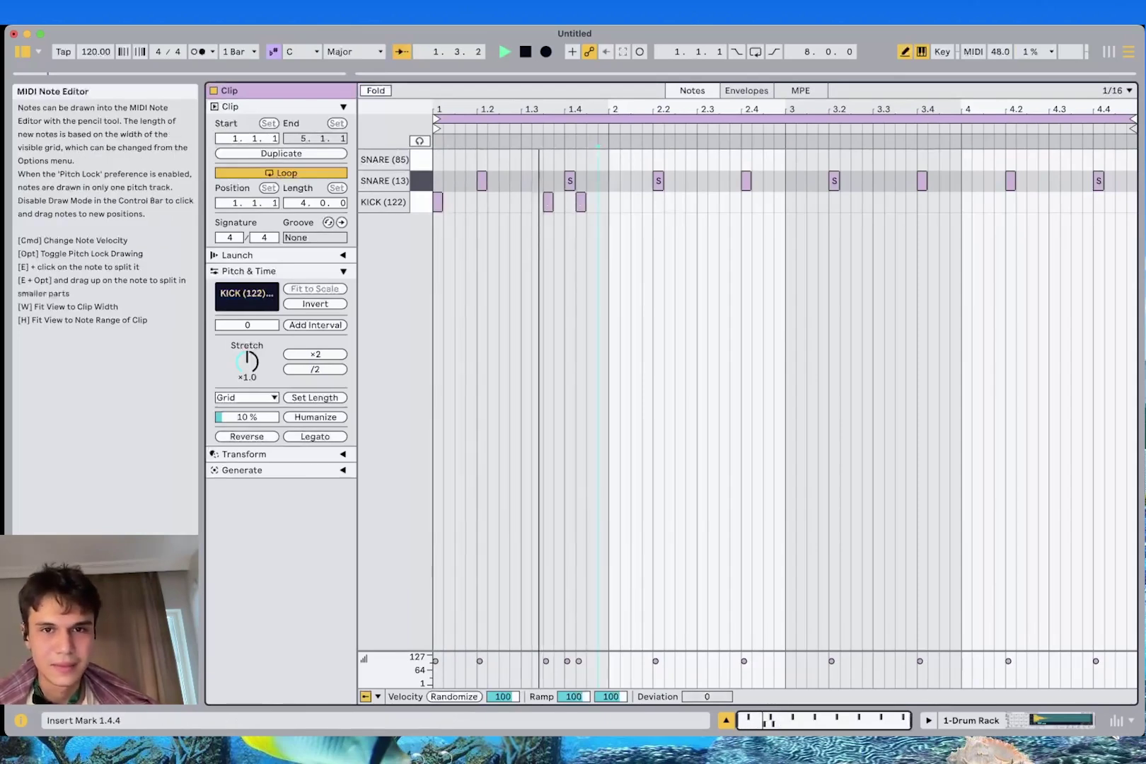
key(space)
key(space)
Try a kick hit at 2.1.1 and another at 2.1.2, deleting each one after playback
click(614, 202)
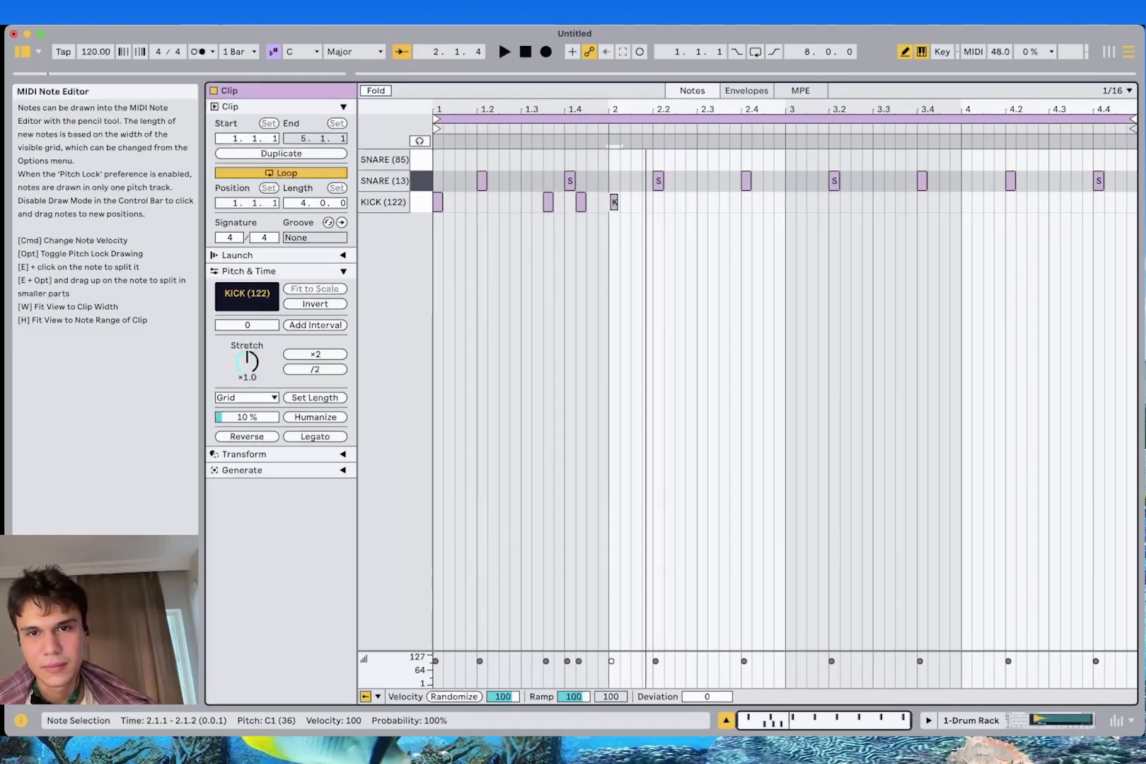
key(Delete)
key(space)
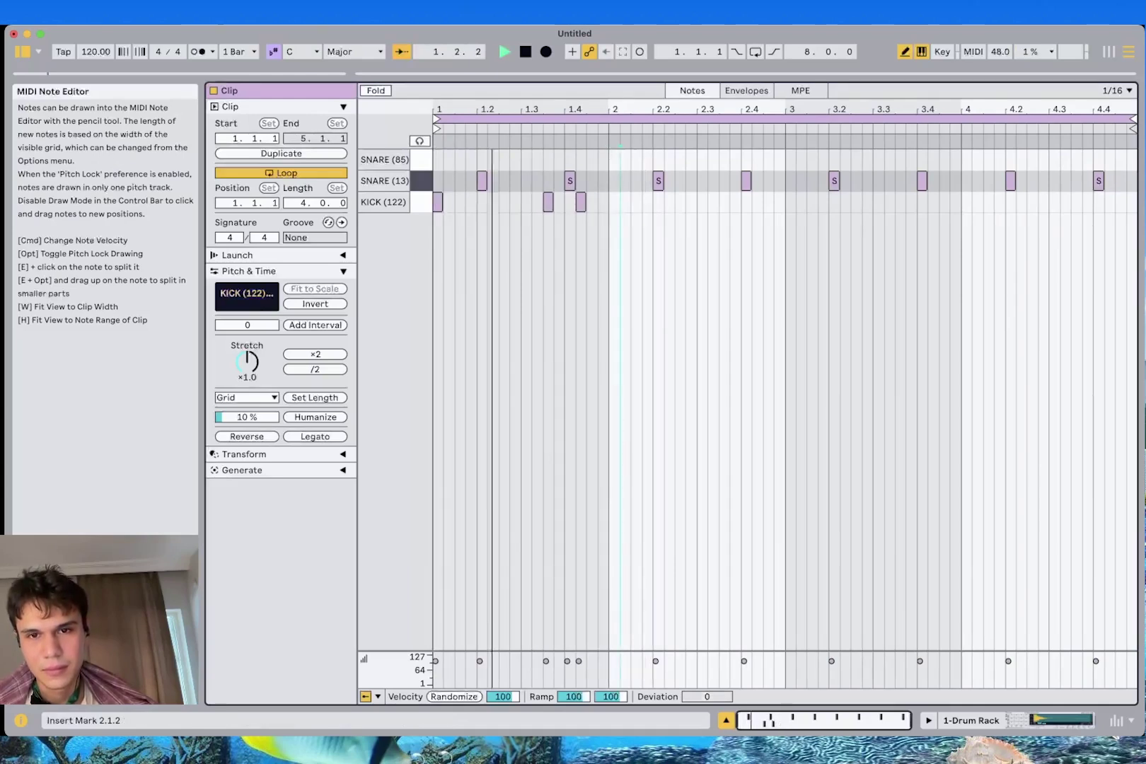
key(space)
click(624, 202)
key(space)
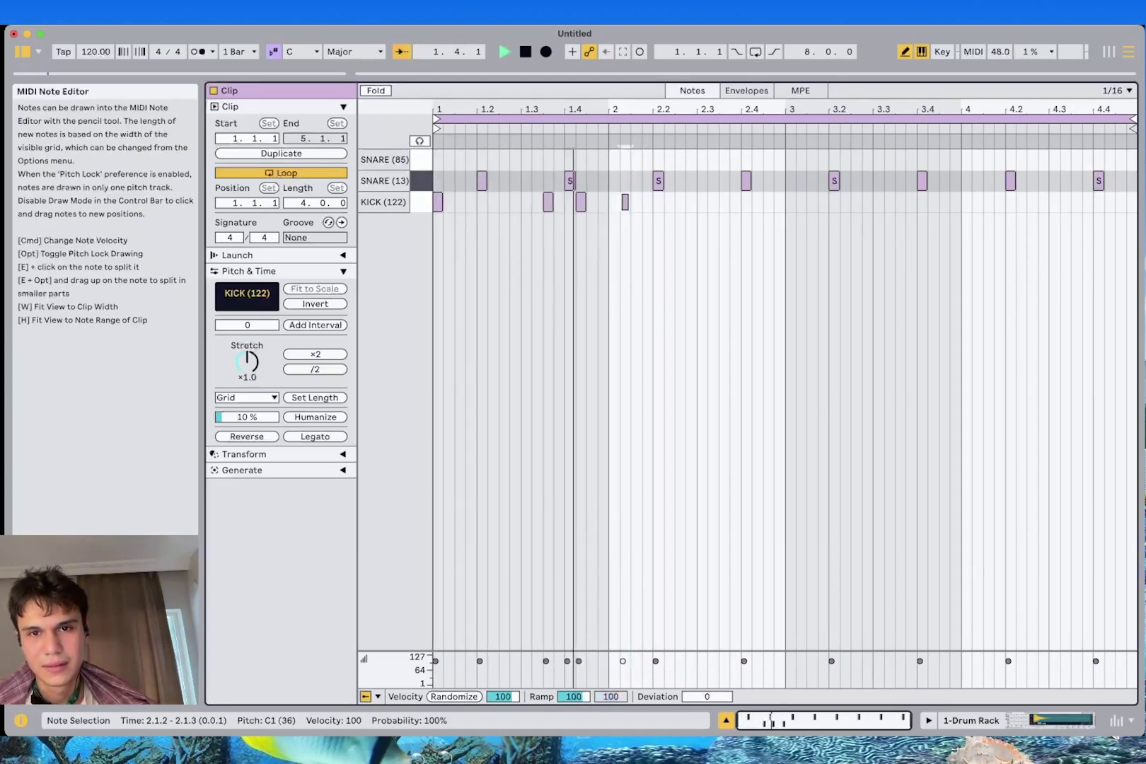
key(Delete)
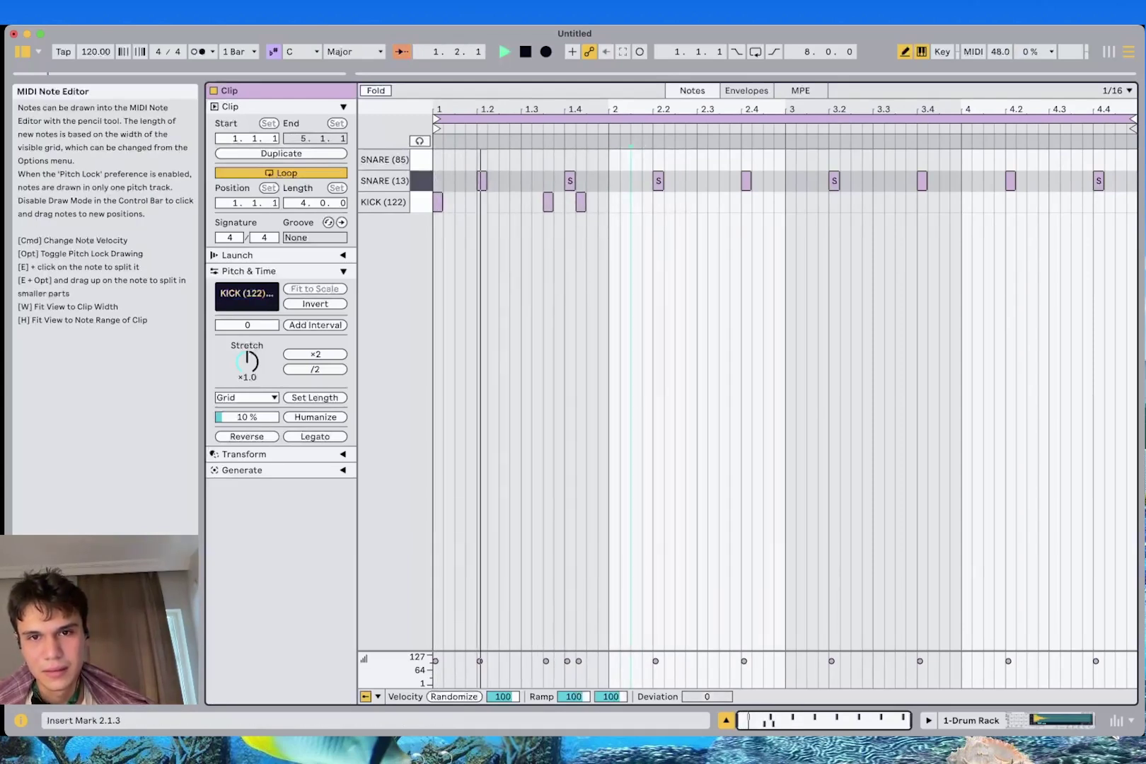
Add kick hits at 1.4.4, 2.1.1, 2.3.1 and 2.3.3 while playing the pattern
click(602, 202)
click(614, 203)
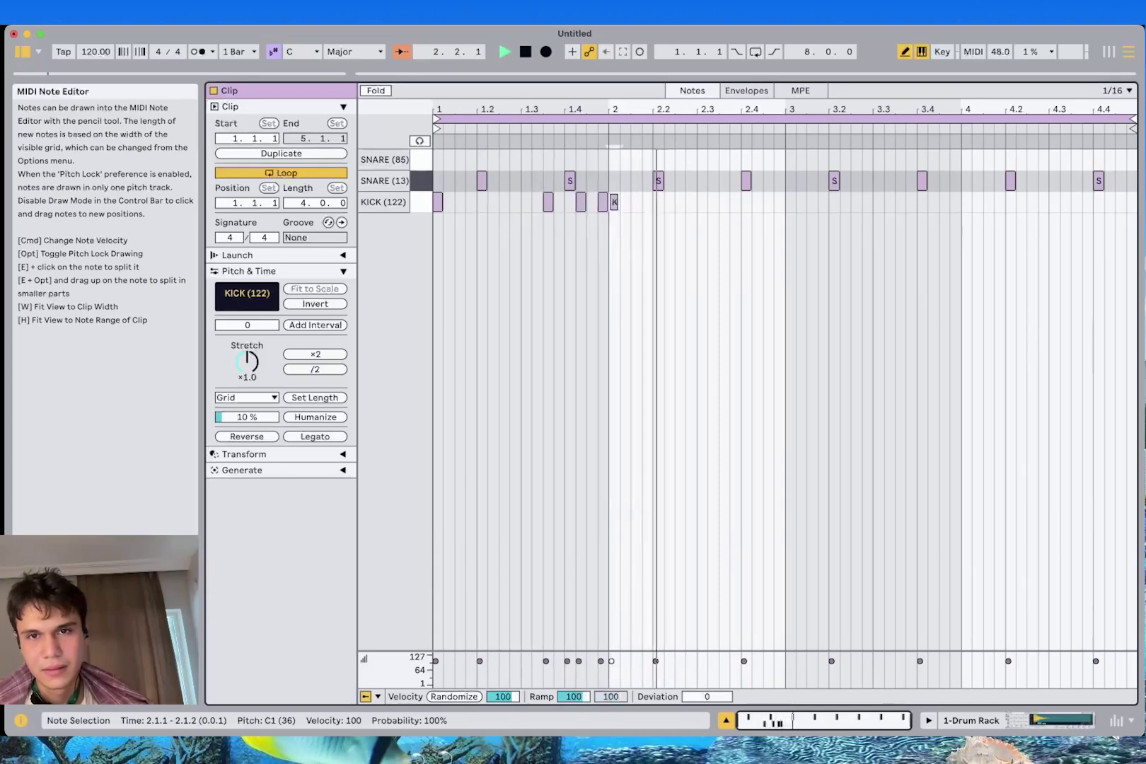
click(702, 203)
key(space)
key(space)
click(724, 202)
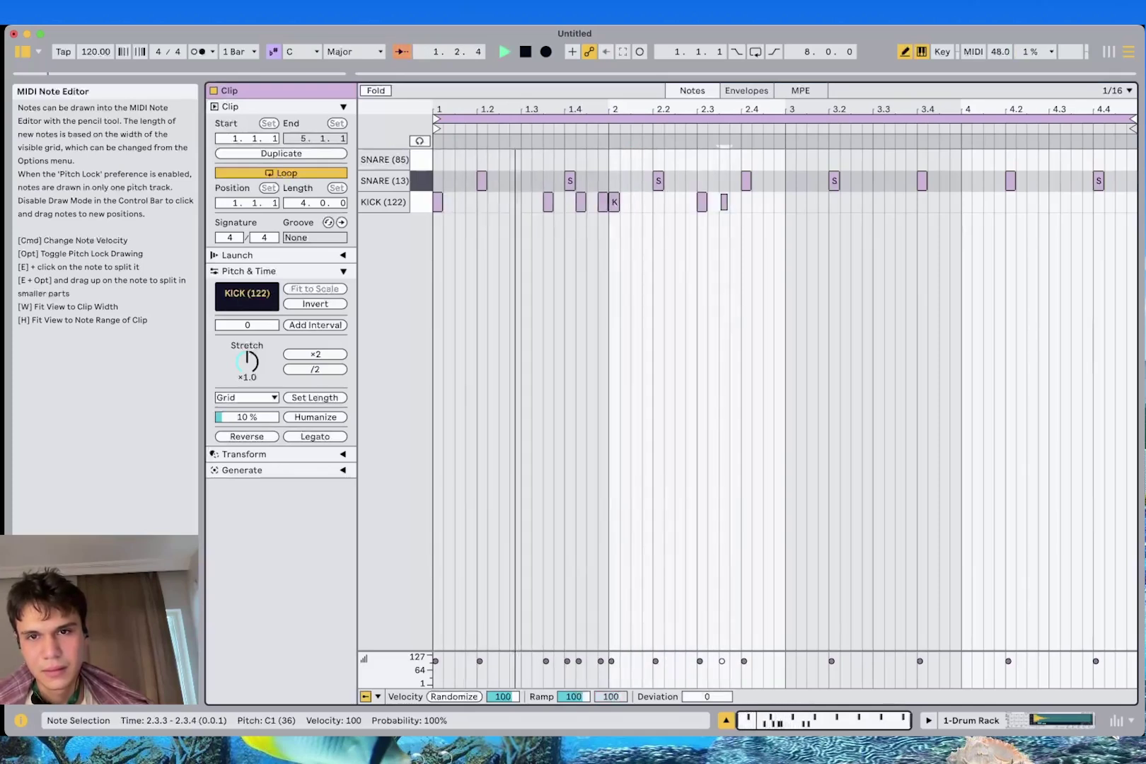
Remove the kick at 2.3.1 and add kick hits at 2.3.4 and 2.4.3
key(space)
click(702, 203)
key(Right)
key(Right)
key(Right)
key(b)
Duplicate the kick notes of bars 1 and 2 into bars 3 and 4 and play the clip
drag(785, 222, 434, 196)
key(super+d)
key(space)
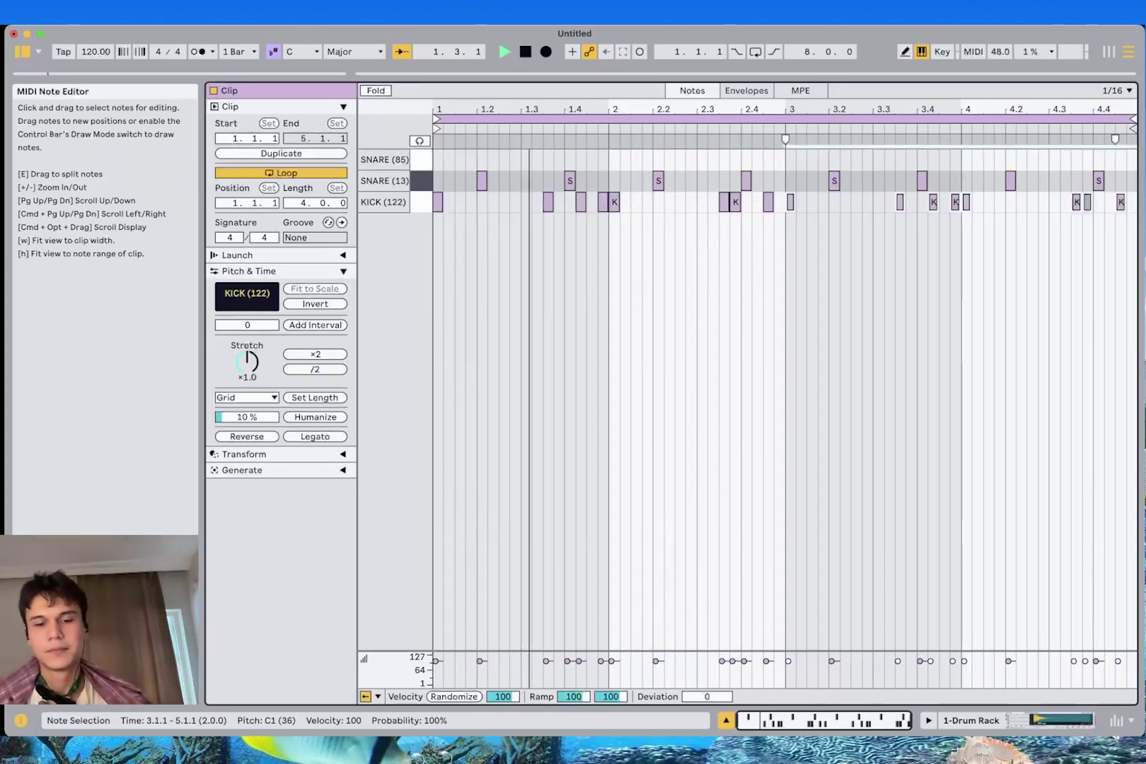
Replace the last kick hit at 4.4.3 with one at 4.4.2
key(b)
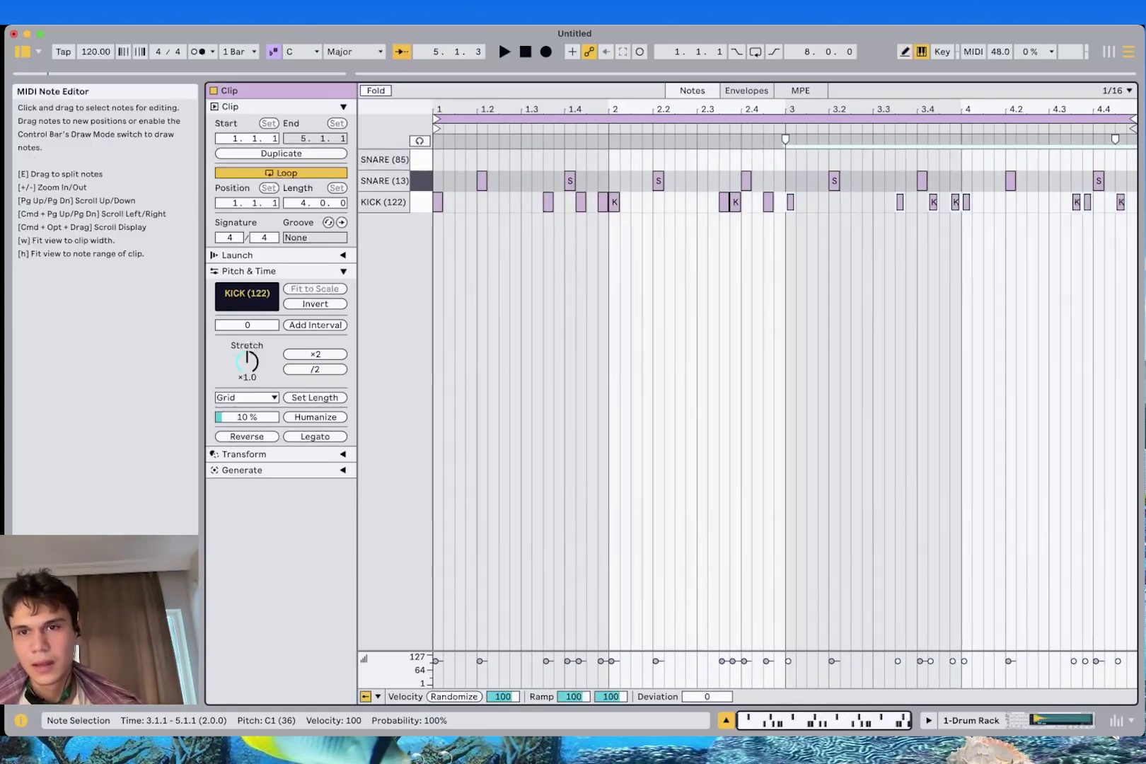
click(1120, 203)
click(1110, 203)
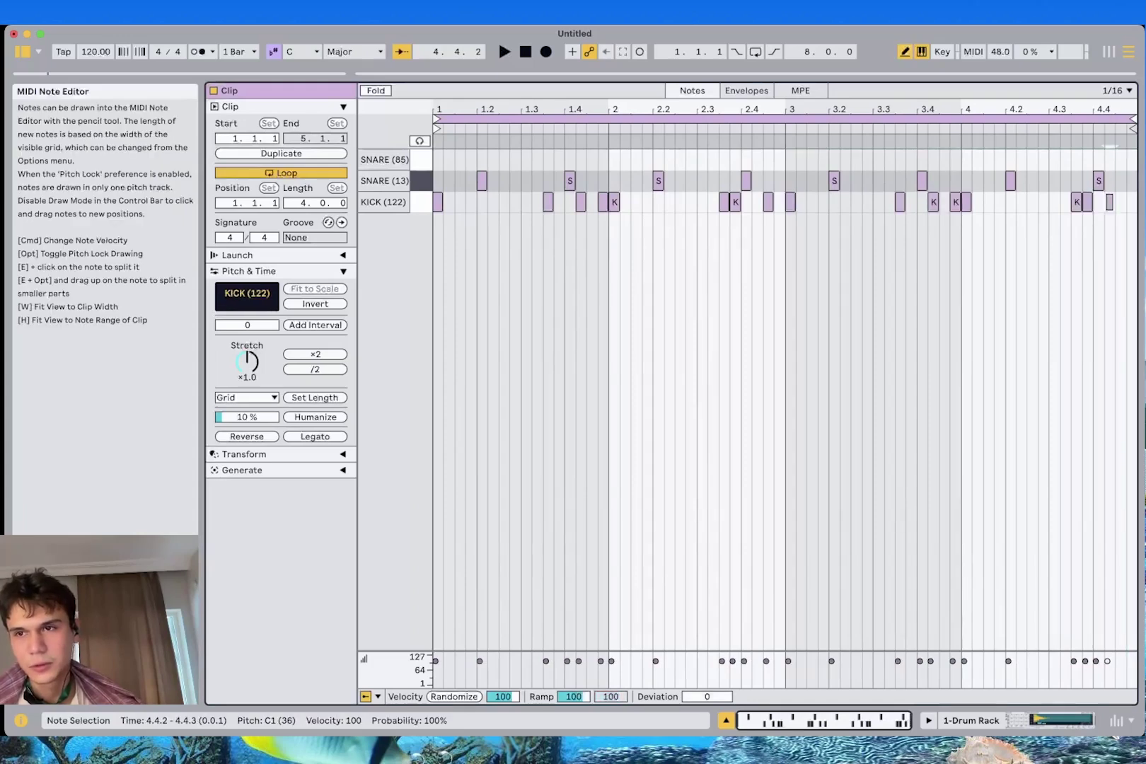
Lower the SNARE (85) sampler volume to -21.7 dB
key(b)
key(b)
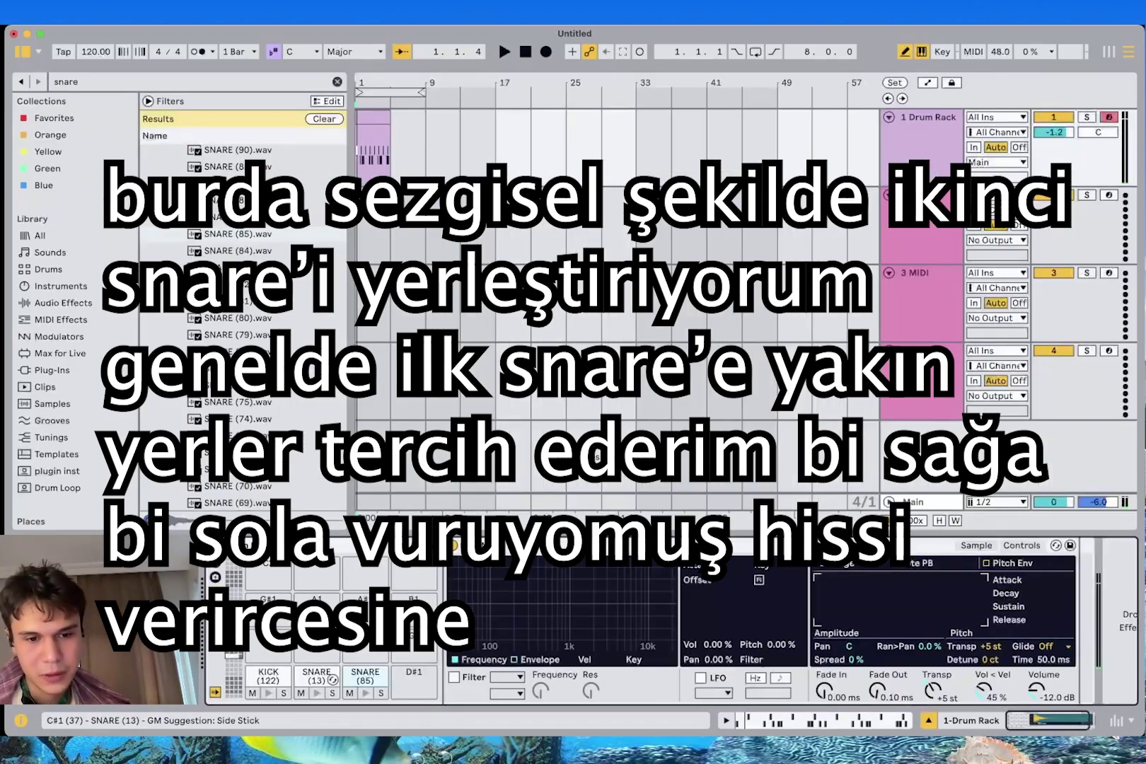
drag(1036, 690, 1036, 696)
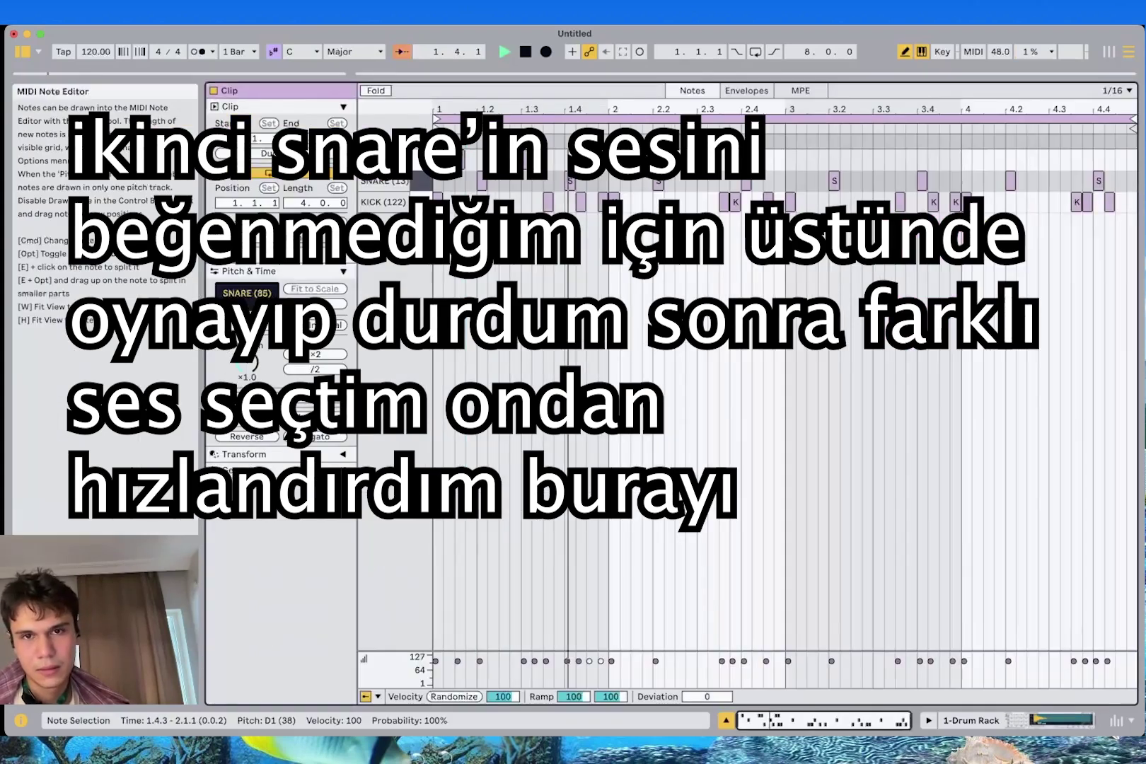
Add SNARE (85) hits at 2.3.1, 2.3.3, 2.4.3 and 2.4.4, checking the pattern by playback
key(b)
drag(702, 160, 723, 160)
click(753, 160)
key(space)
key(space)
click(681, 141)
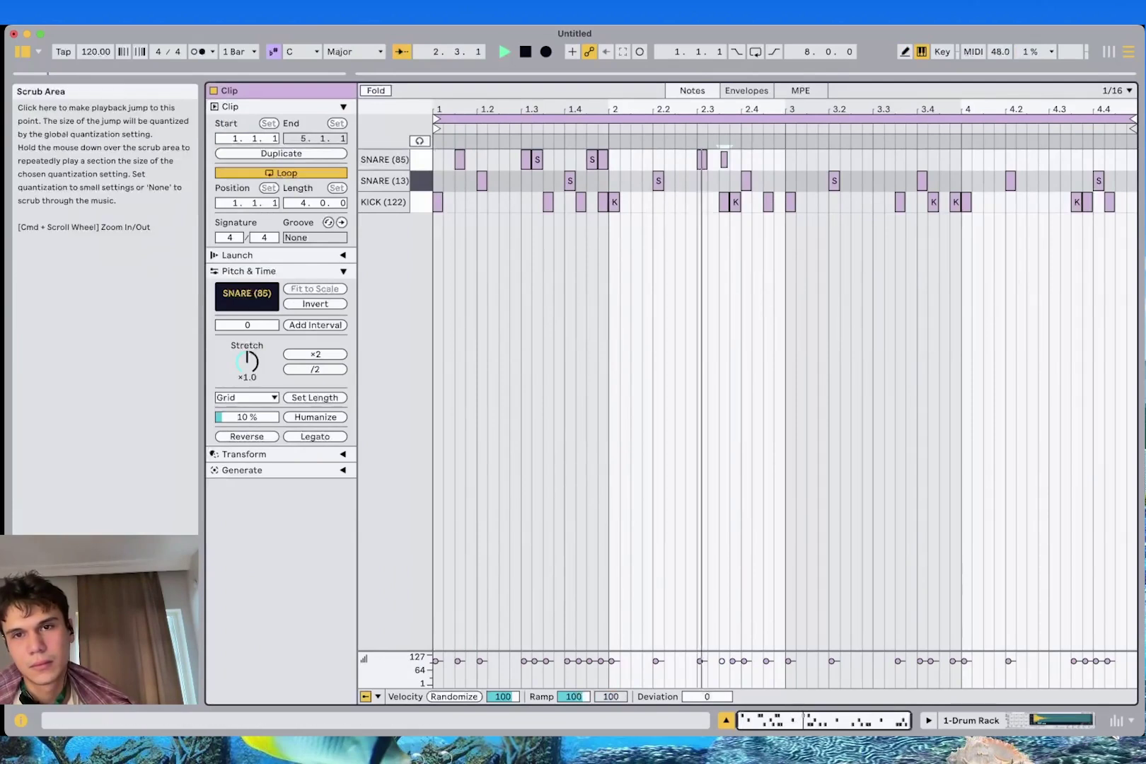
double_click(768, 160)
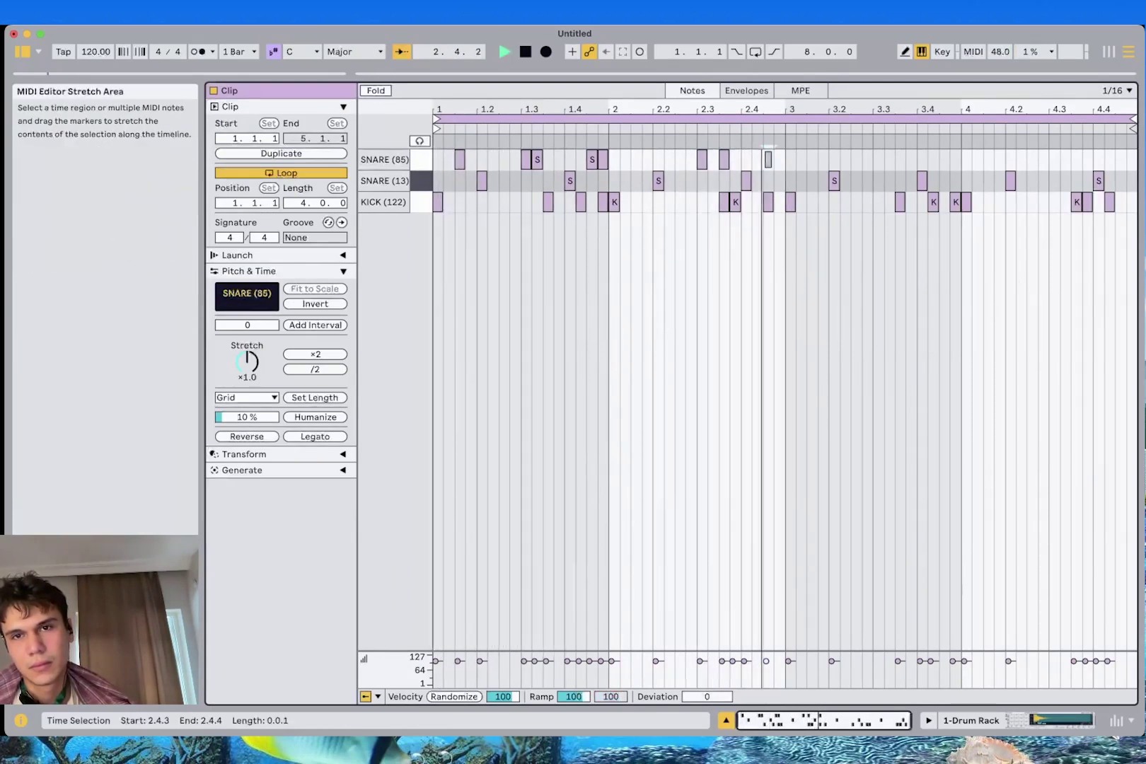
key(space)
double_click(779, 160)
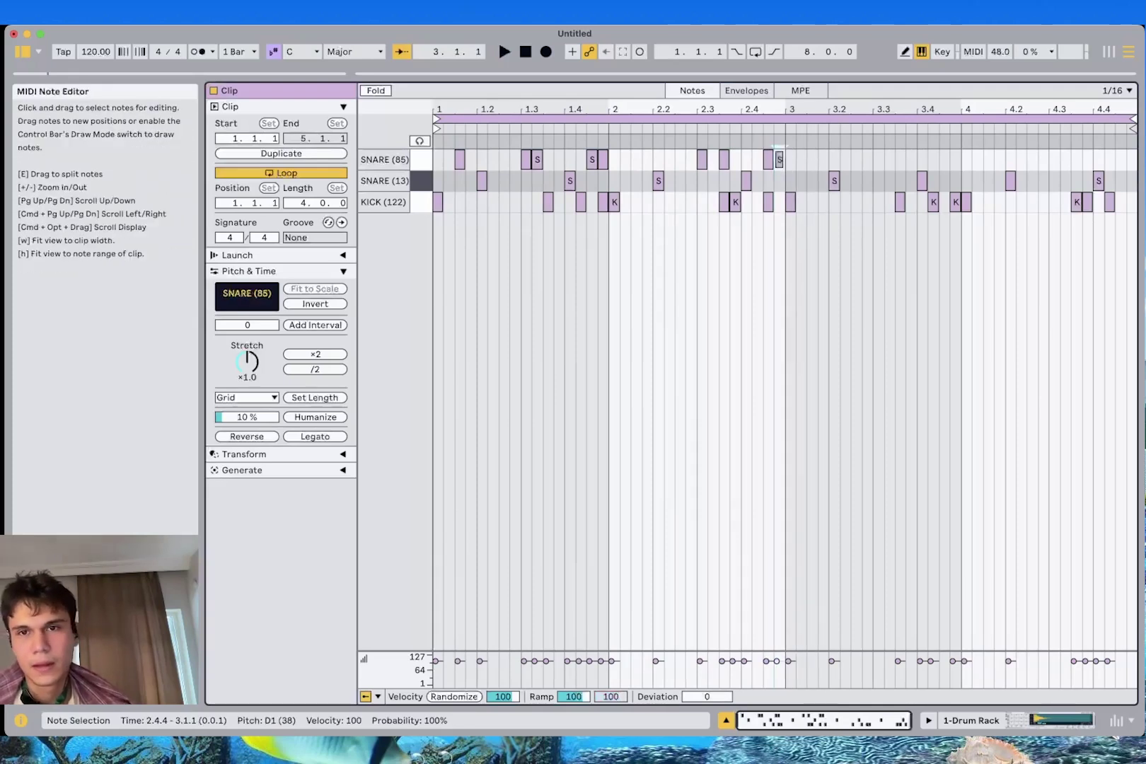
Duplicate the SNARE (85) notes of bars 1 and 2 into bars 3 and 4
drag(778, 147, 454, 147)
key(super+d)
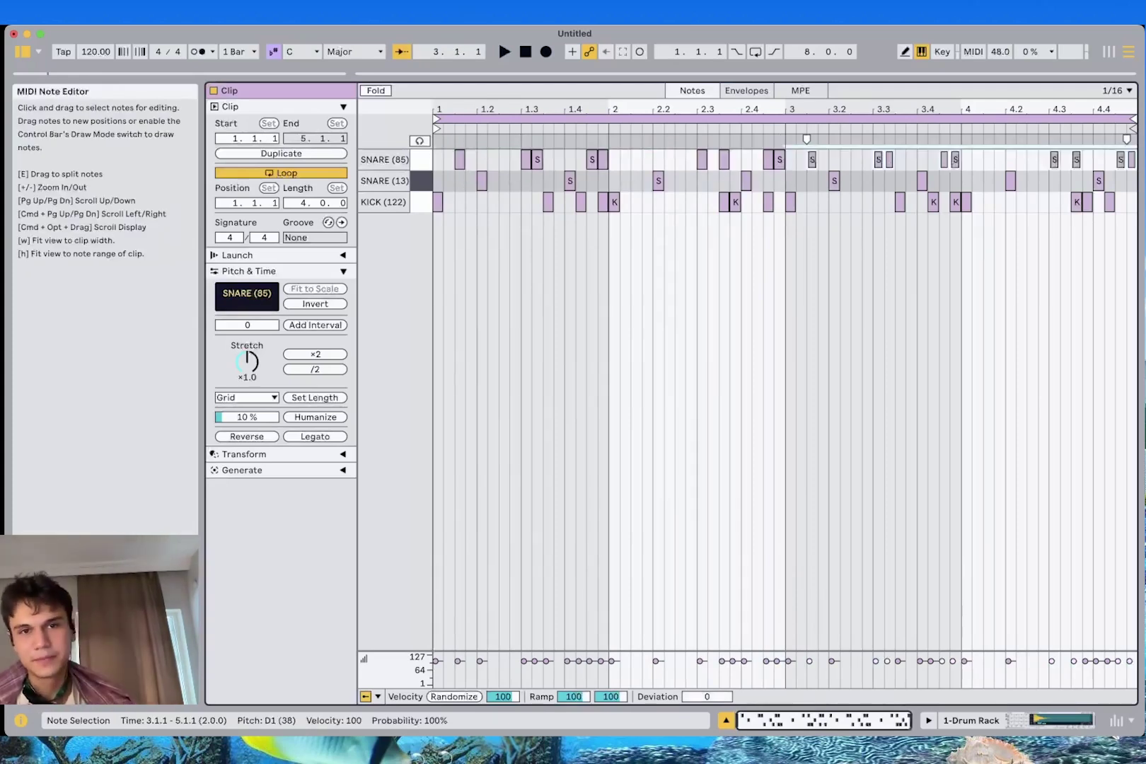
click(544, 283)
Randomize the velocities of all SNARE (85) notes with an amount of 44, bringing them into the 55–88 range
click(385, 159)
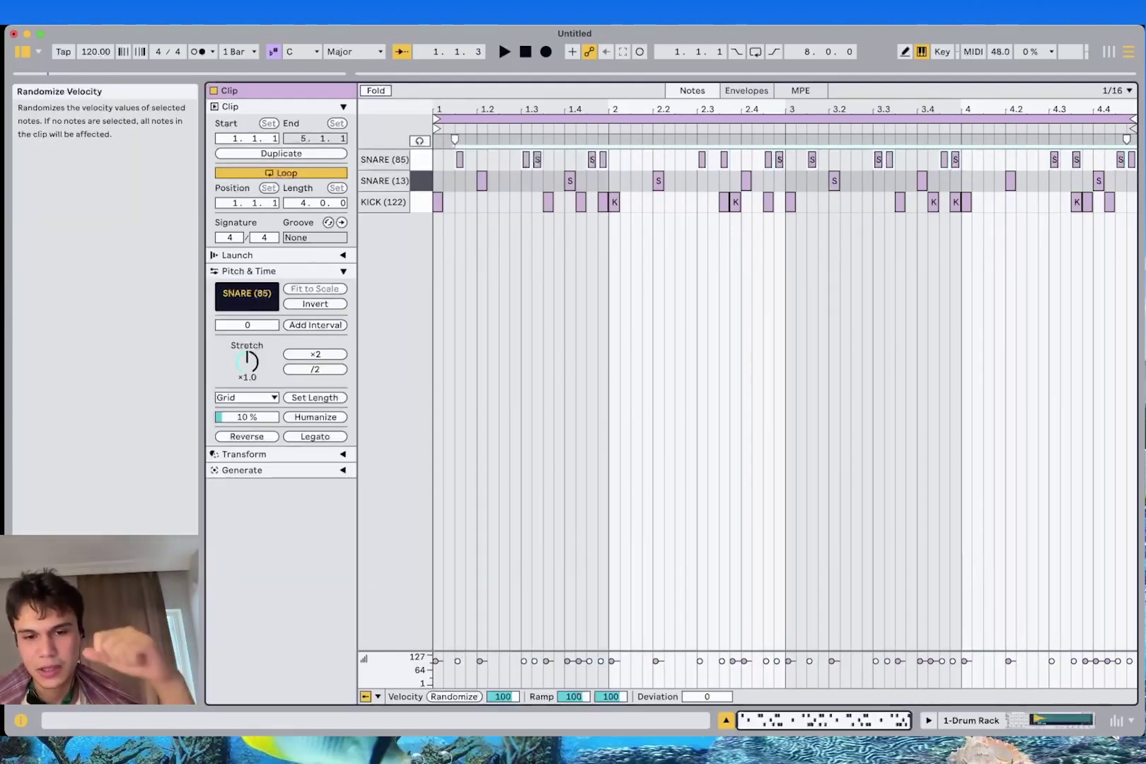
drag(502, 697, 502, 755)
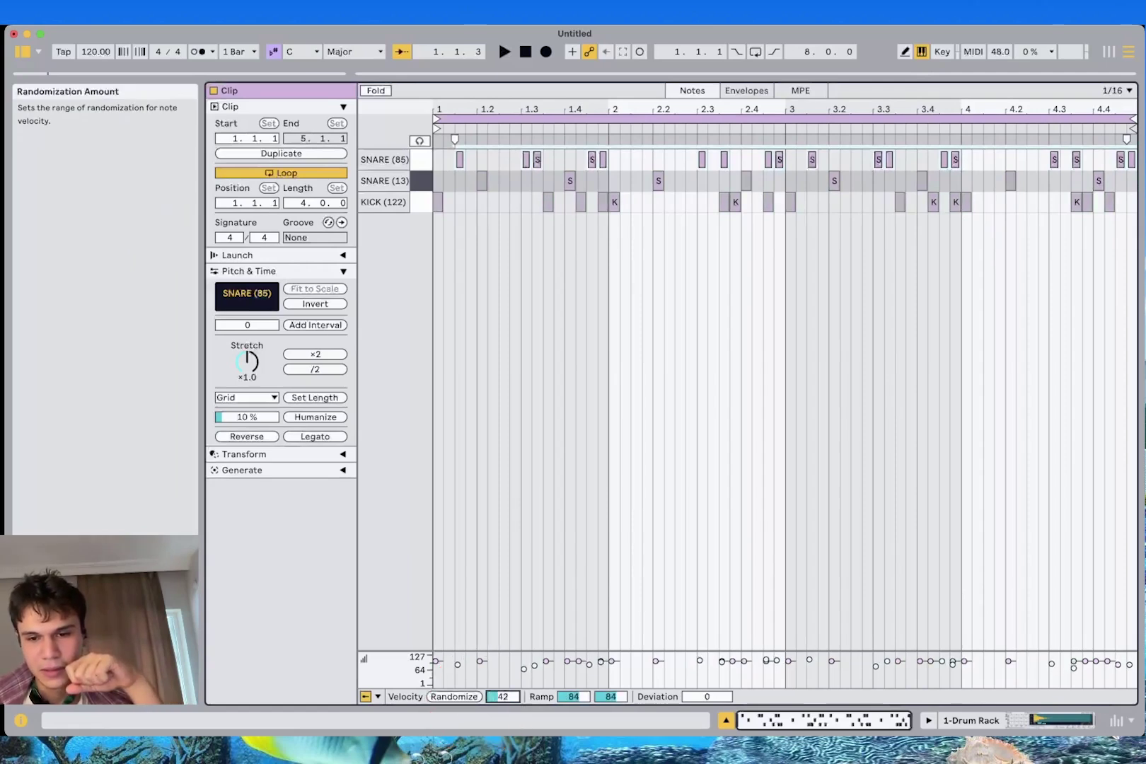
drag(503, 697, 523, 672)
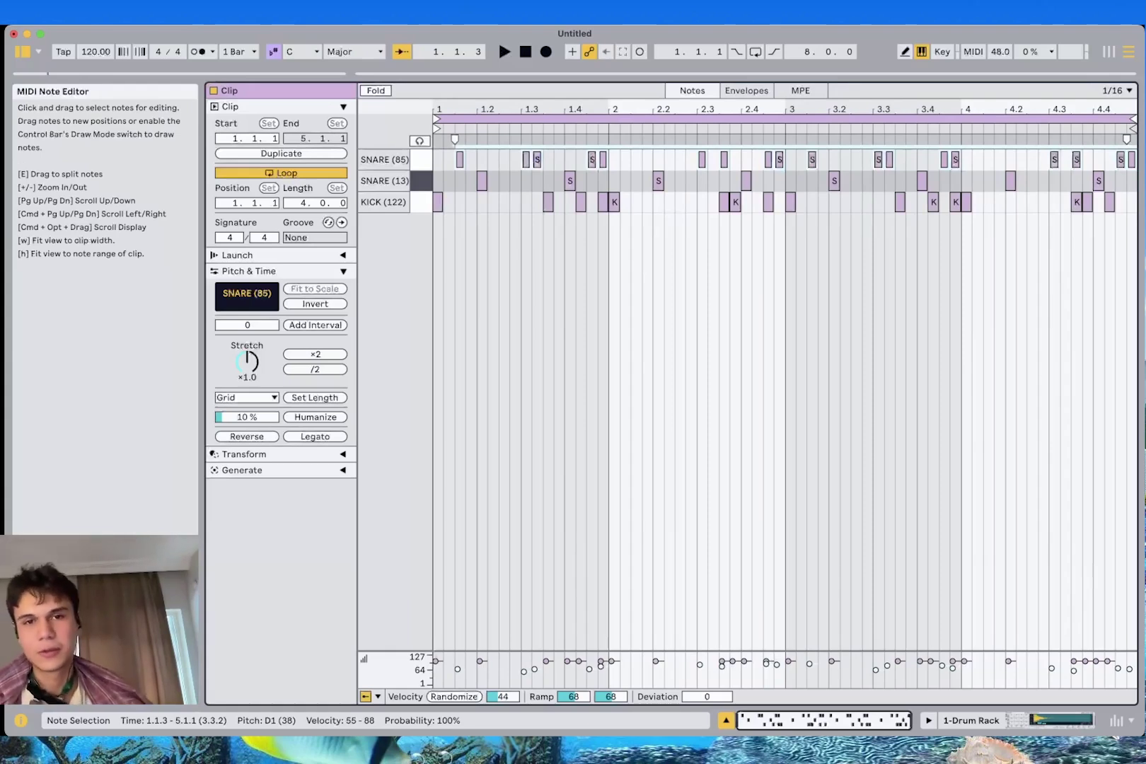
click(665, 145)
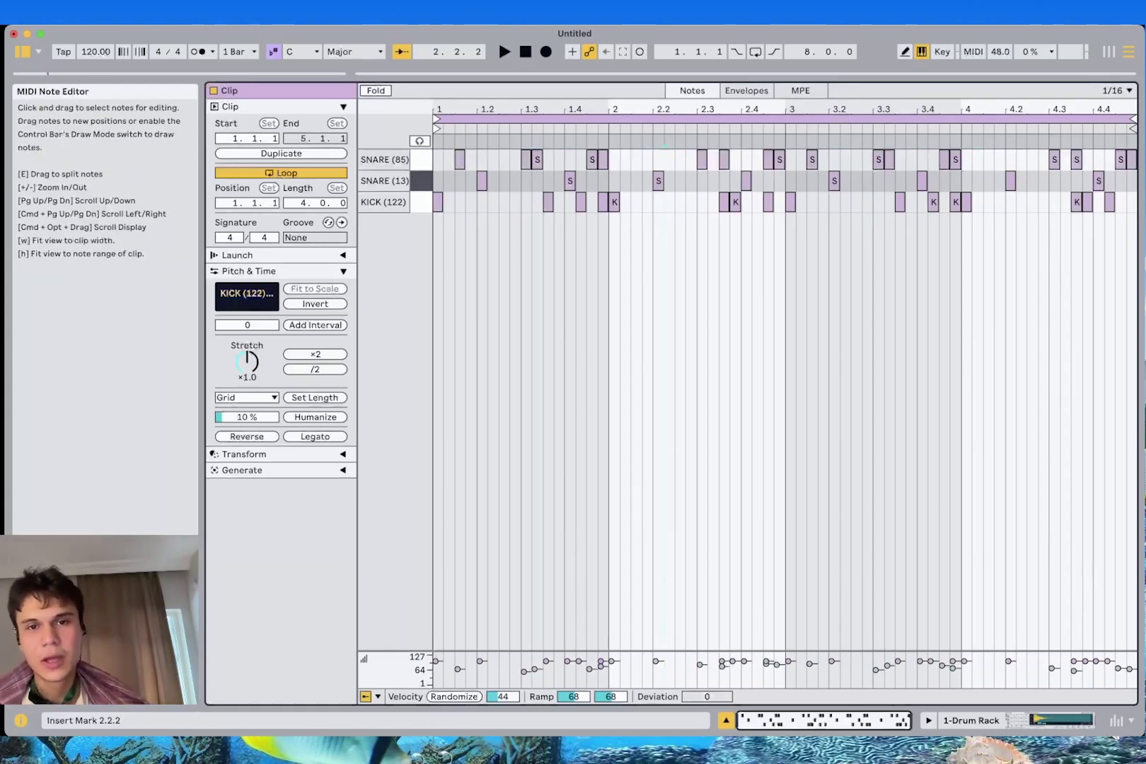
Ramp the kick velocities at 1.4.2 and 1.4.4 from 73 to 100, and those at 2.3.3 and 2.3.4 from 100 to 66
mouse_move(596, 224)
mouse_down()
mouse_move(565, 196)
mouse_move(604, 225)
mouse_up()
drag(573, 697, 573, 757)
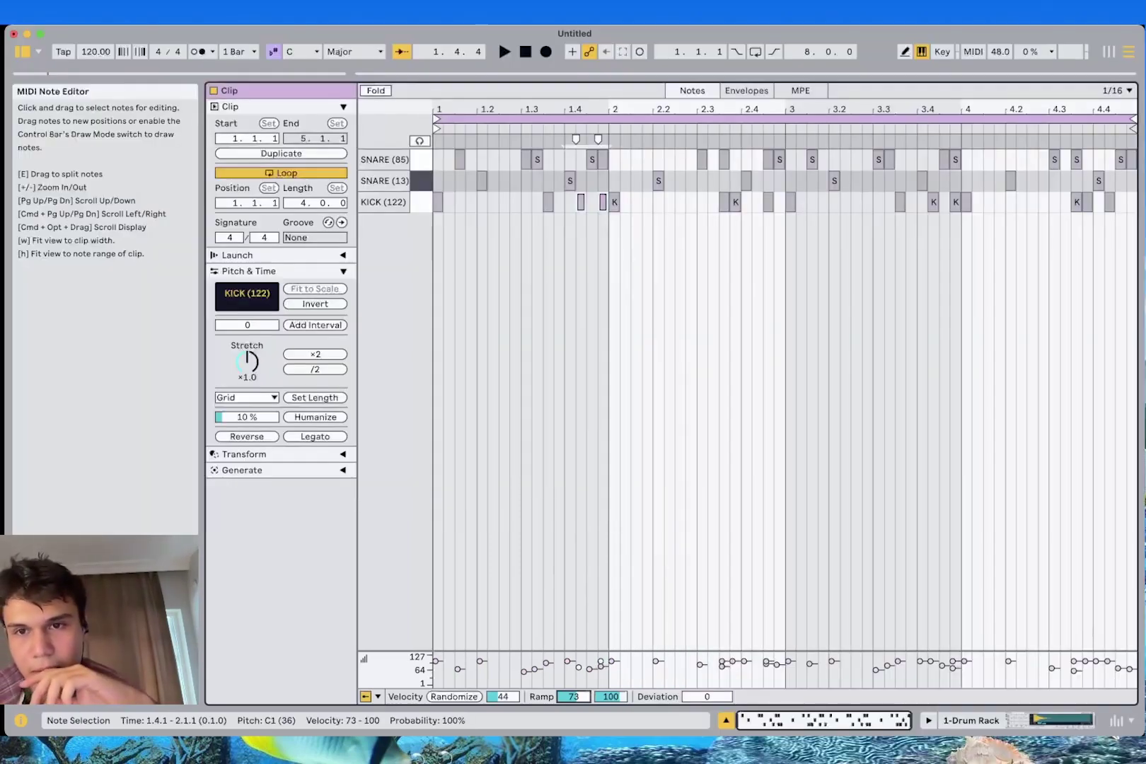
click(742, 222)
drag(753, 222, 716, 199)
click(719, 225)
drag(611, 697, 610, 720)
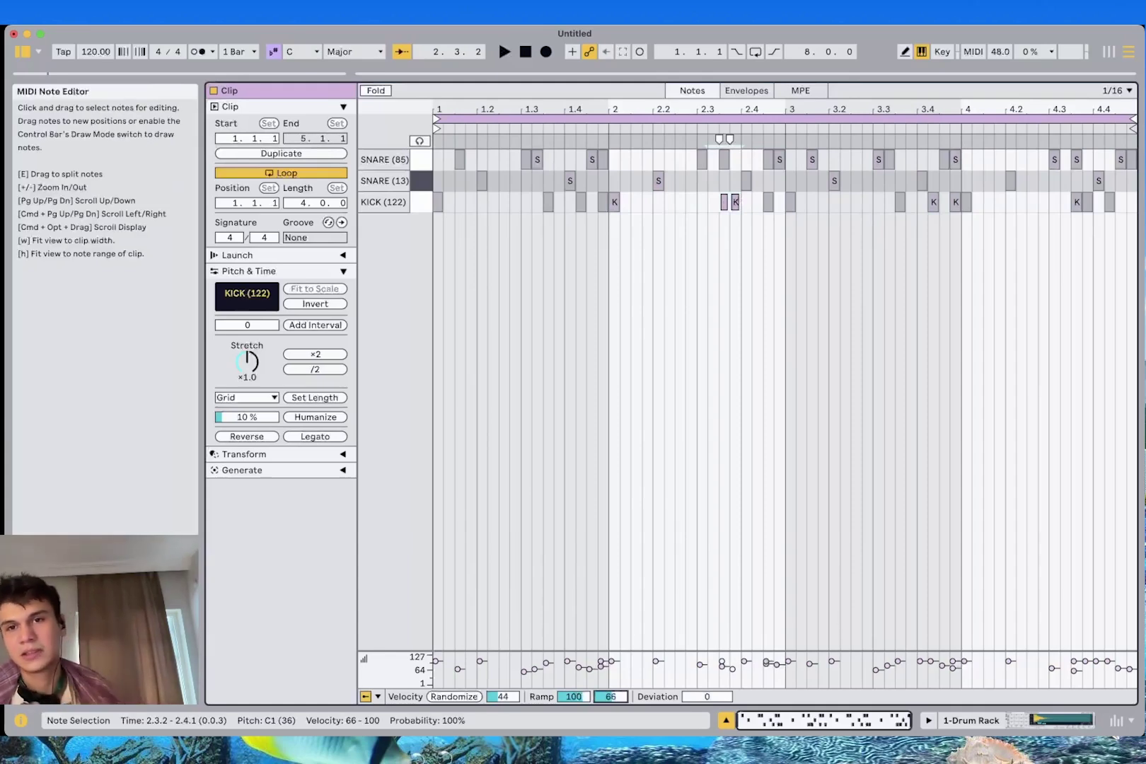
click(819, 283)
Duplicate the velocity-adjusted kick notes of bars 1 and 2 over bars 3 and 4
drag(784, 236, 431, 198)
key(super+d)
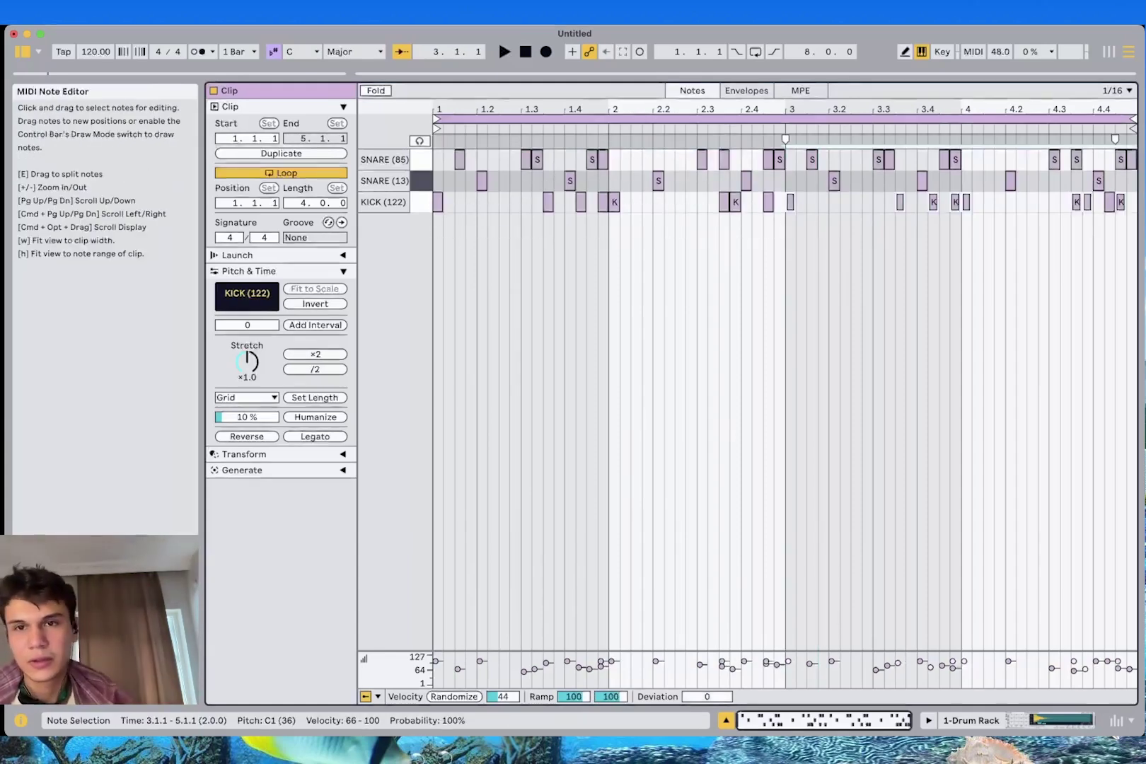
click(807, 283)
Loop the four-bar drum clip from 1.1.1 to 5.1.1 in the arrangement and play it back
key(shift+Tab)
click(373, 118)
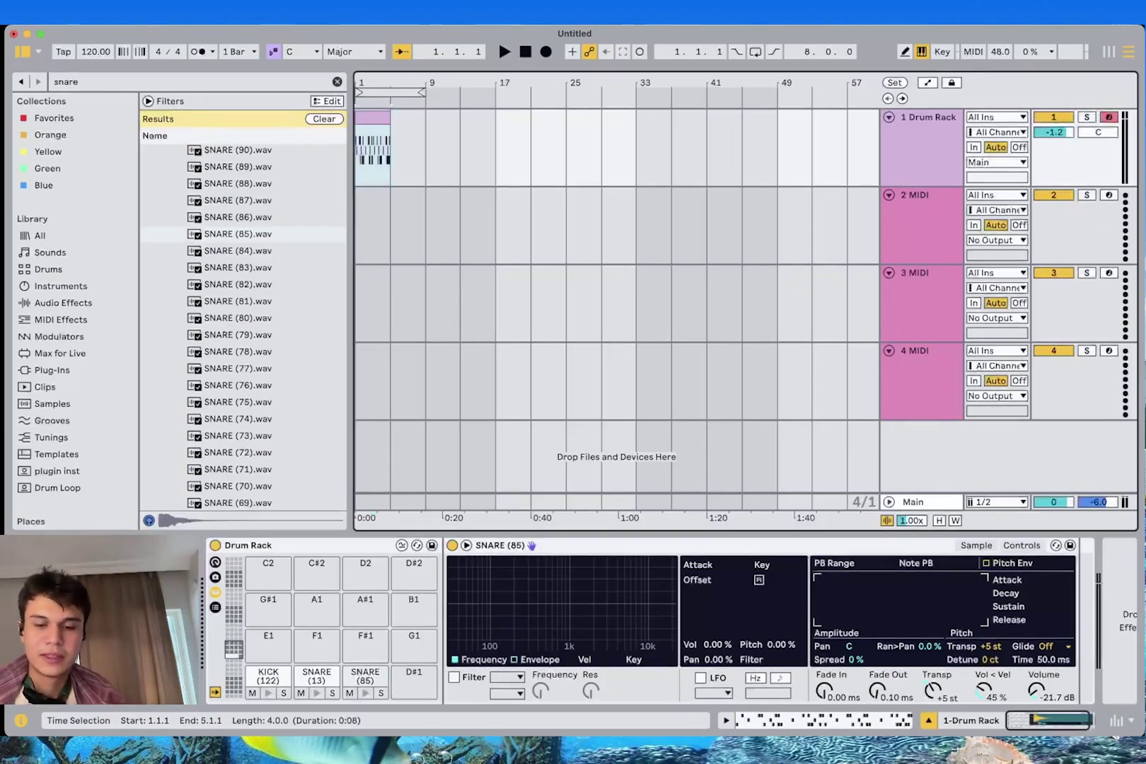
key(super+l)
key(space)
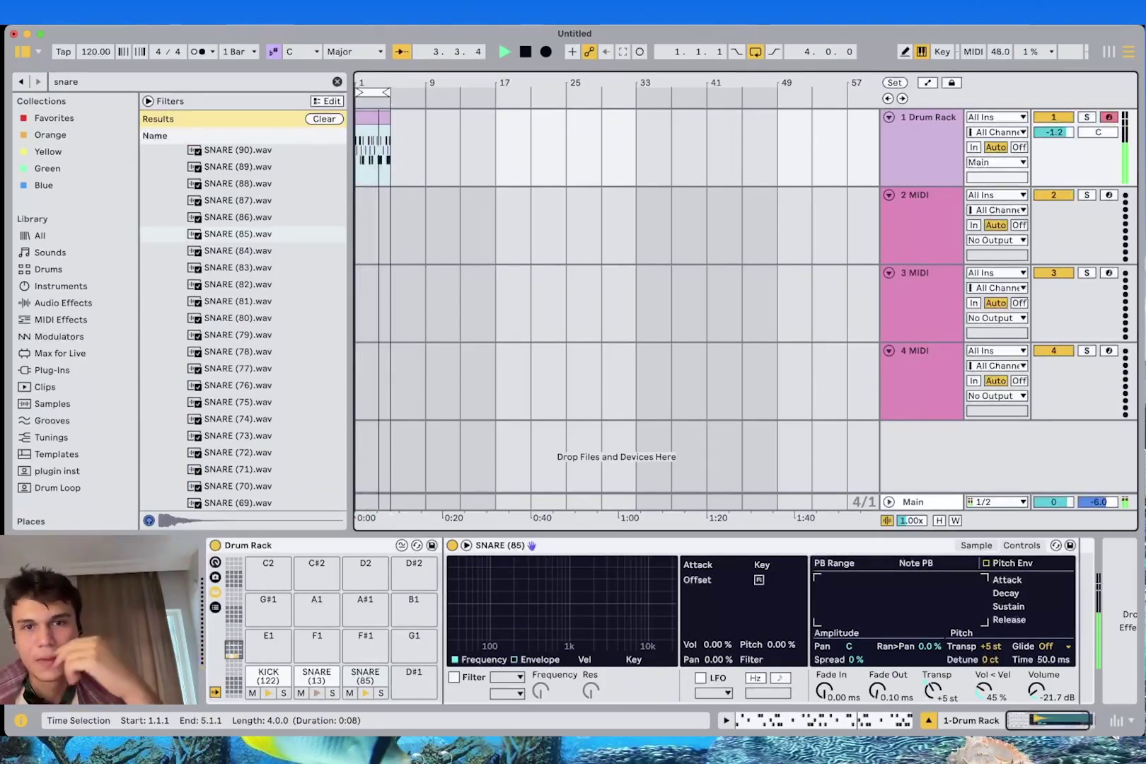
Stop playback, select the second MIDI track and search the browser for "hihat"
click(391, 225)
key(space)
key(super+f)
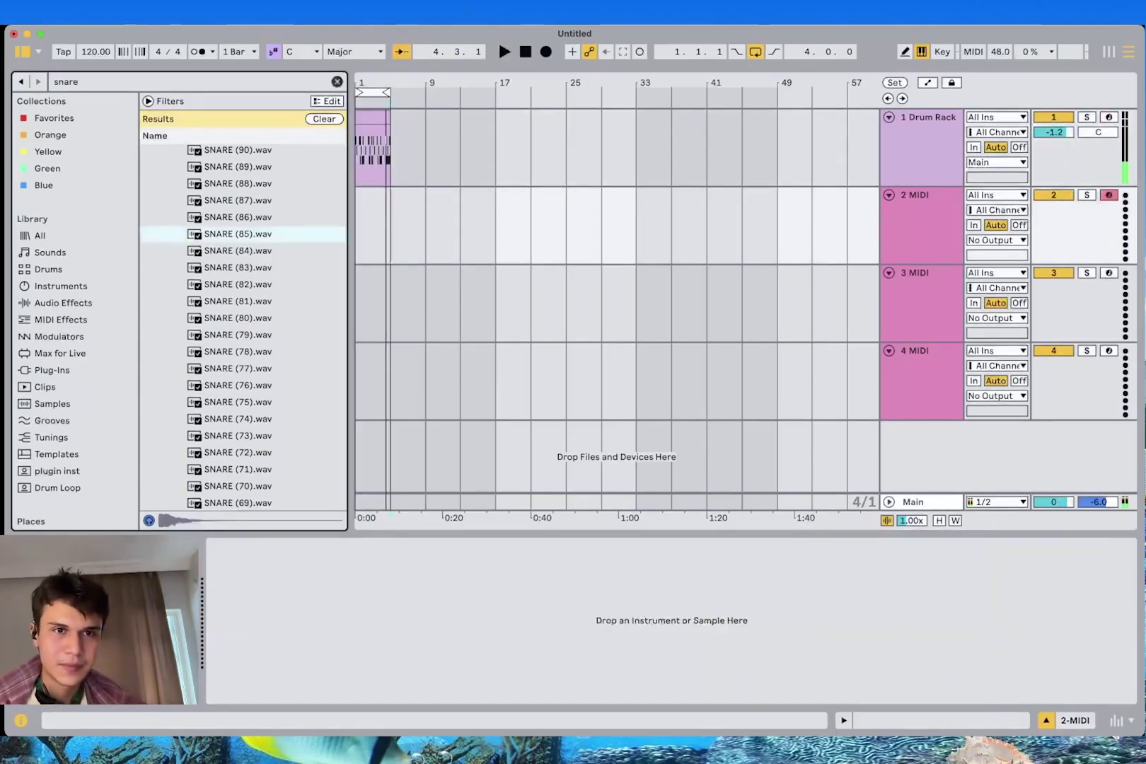
key(BackSpace)
text(hihat)
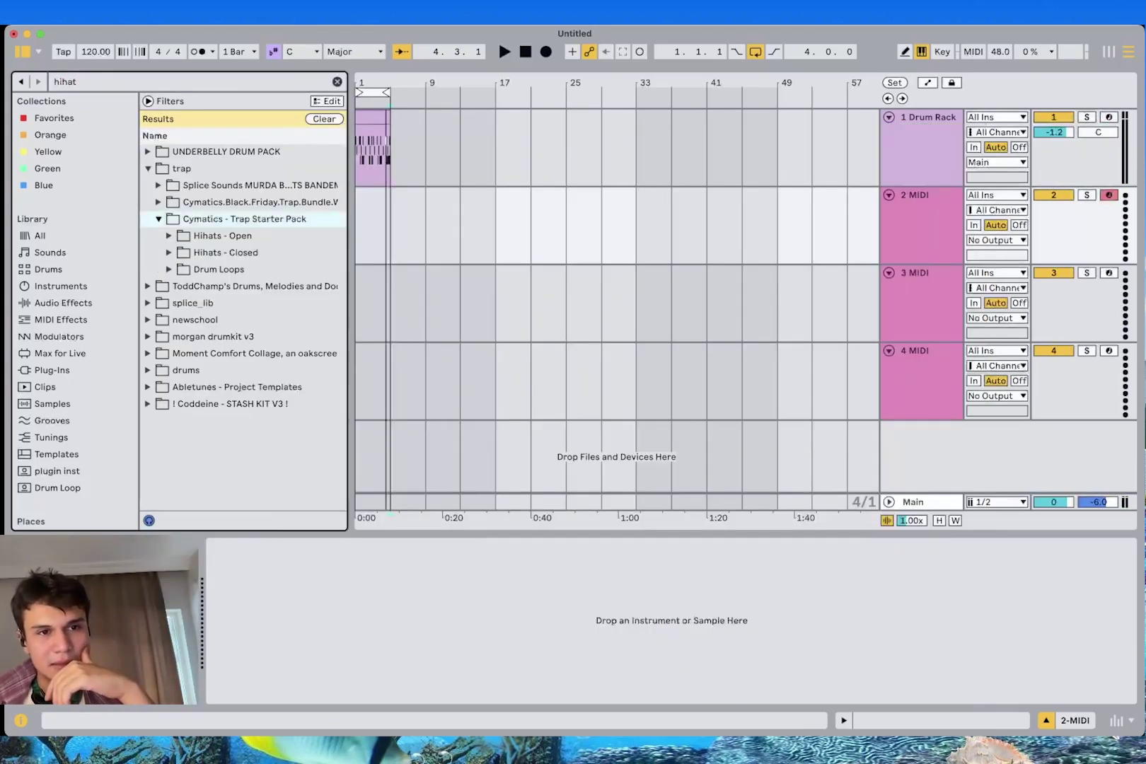
Audition closed hi-hats in the Cymatics - Trap Starter Pack and load Cymatics - Turbo Hihat onto the second MIDI track
key(Down)
key(Down)
key(Right)
key(Down)
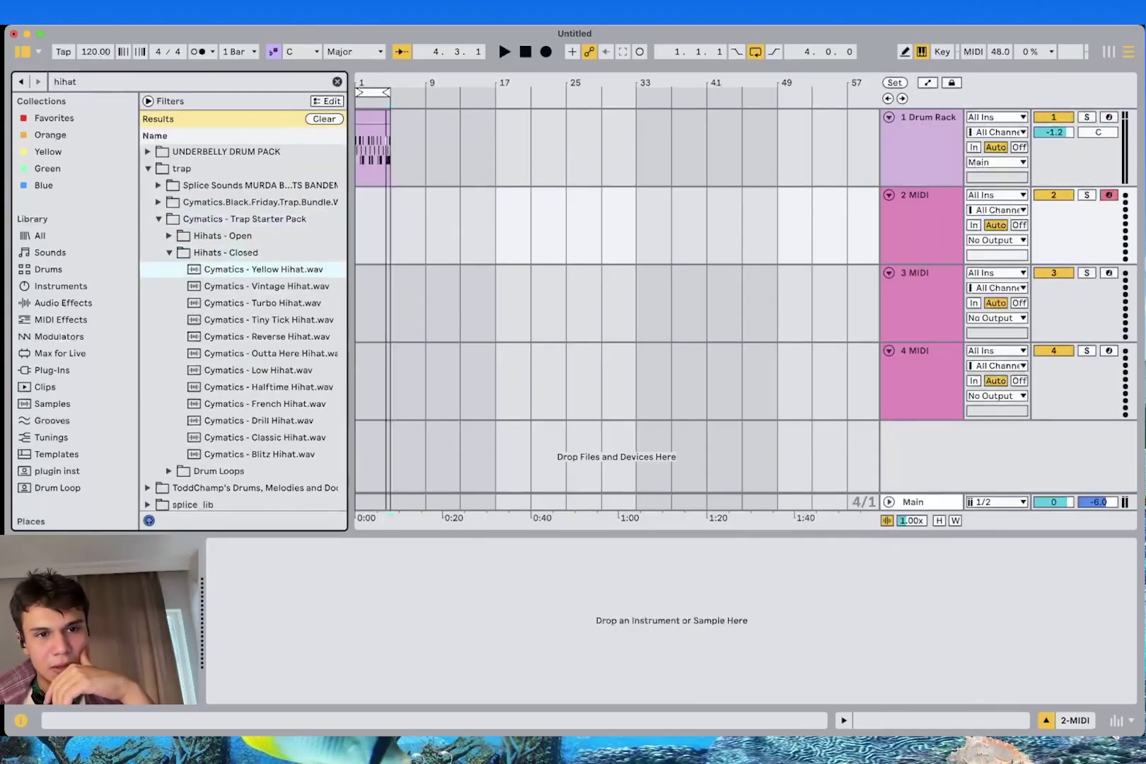
key(Down)
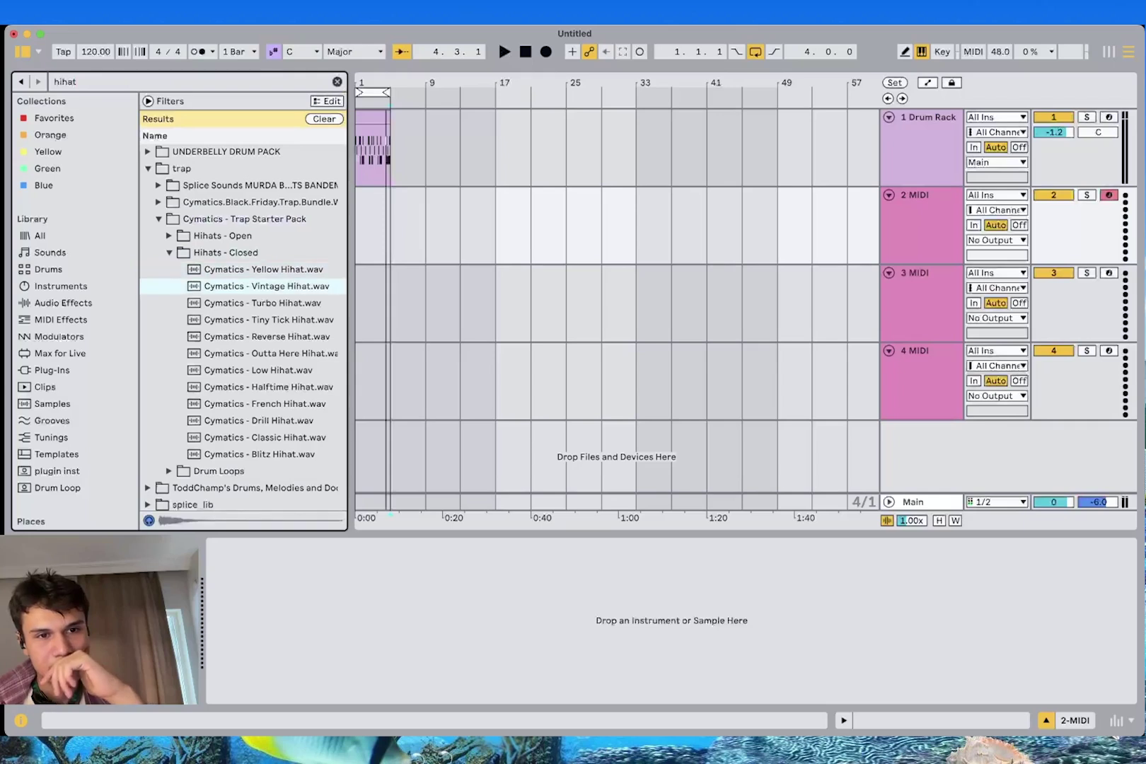
key(Down)
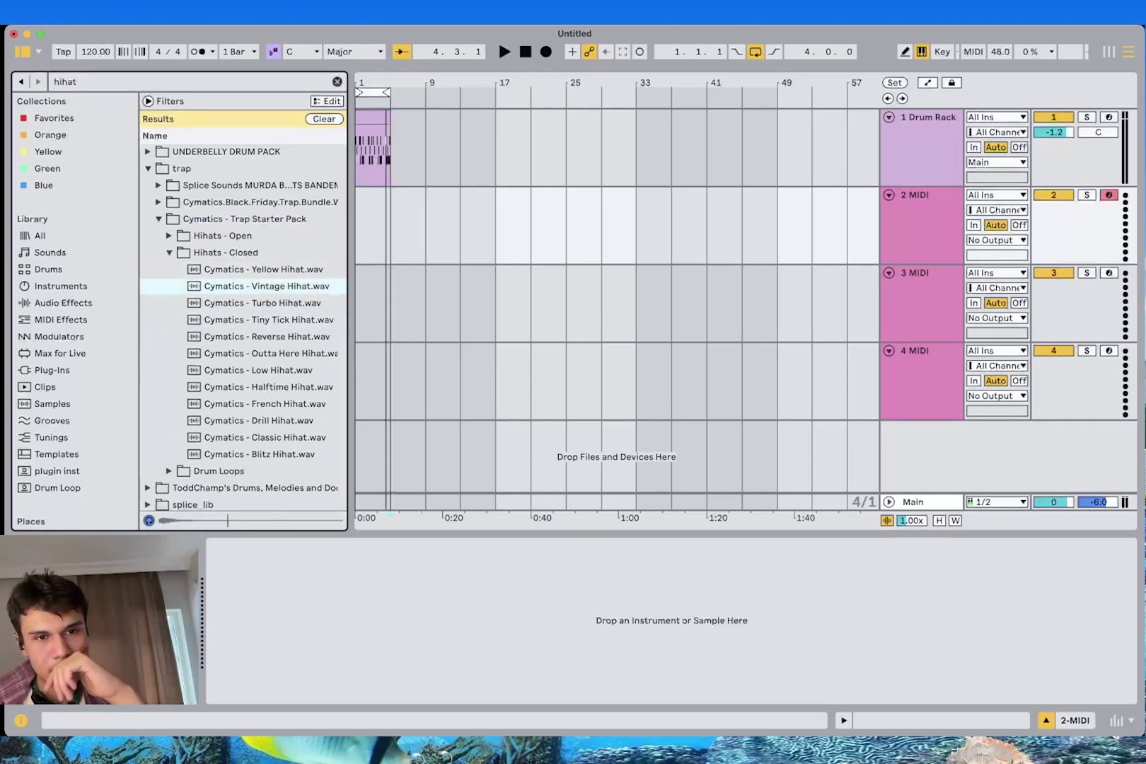
key(Return)
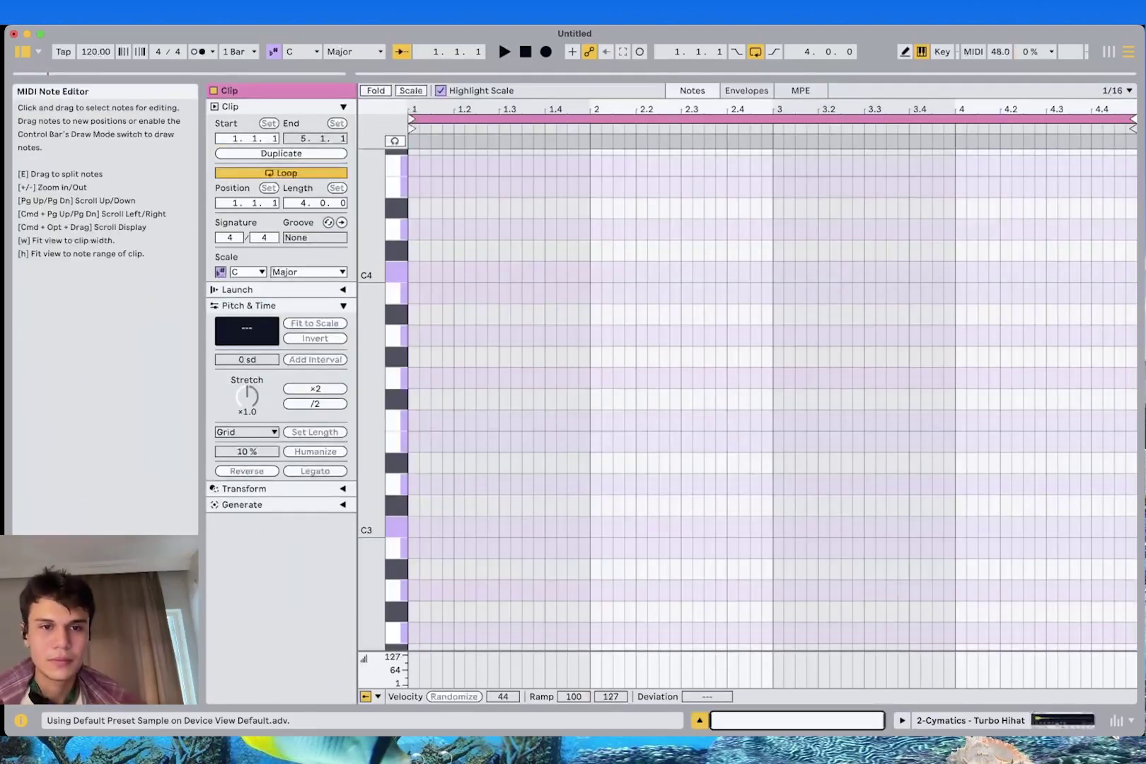
Draw a C3 note at 1.1.1 in the four-bar hi-hat clip and extend it over the whole clip with Legato
key(b)
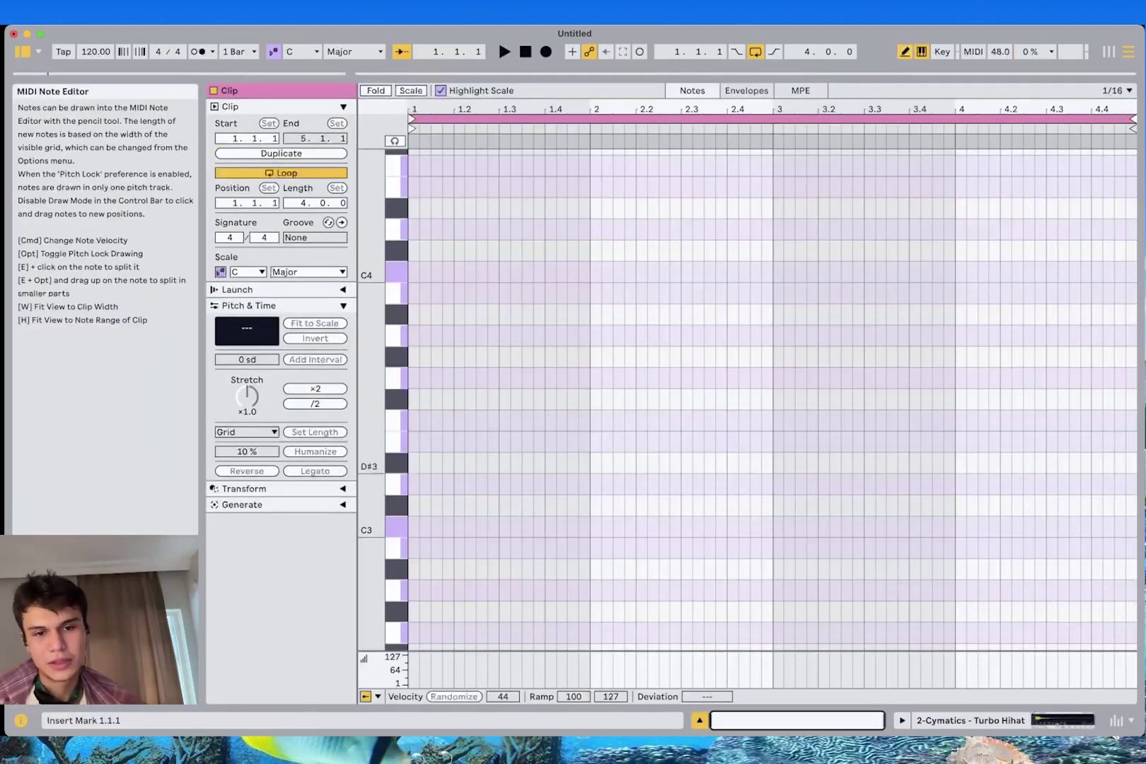
drag(414, 527, 629, 549)
key(super+z)
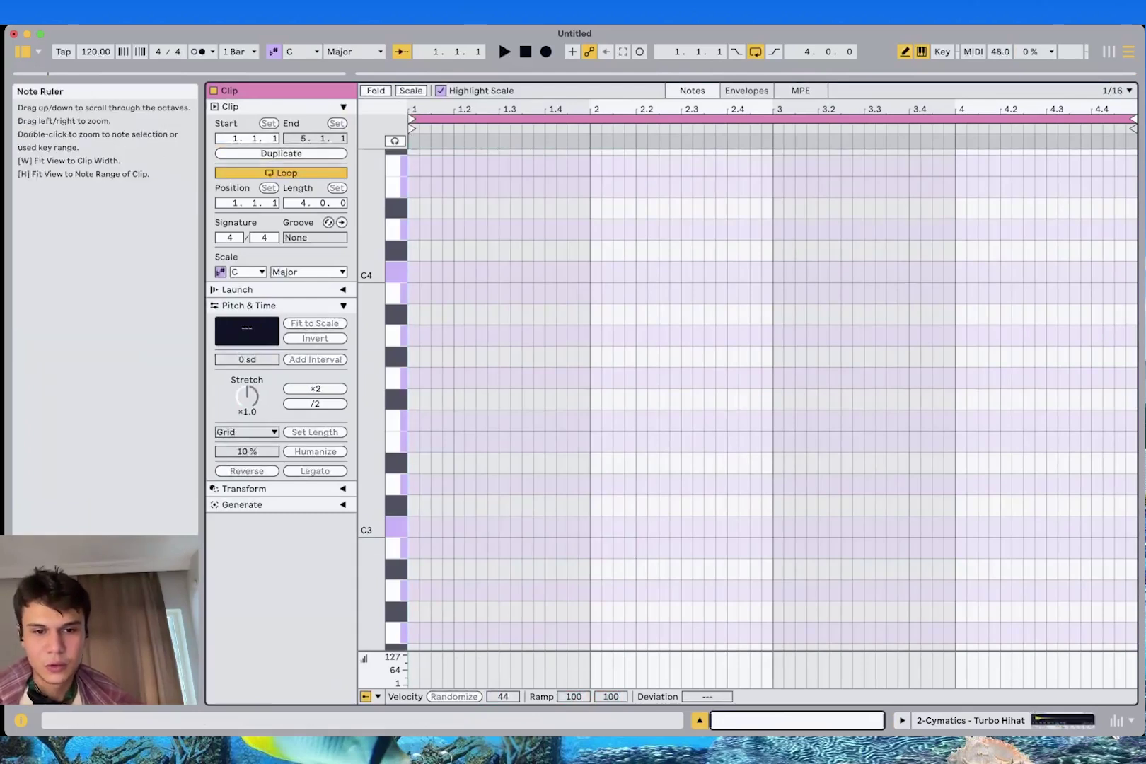
click(413, 527)
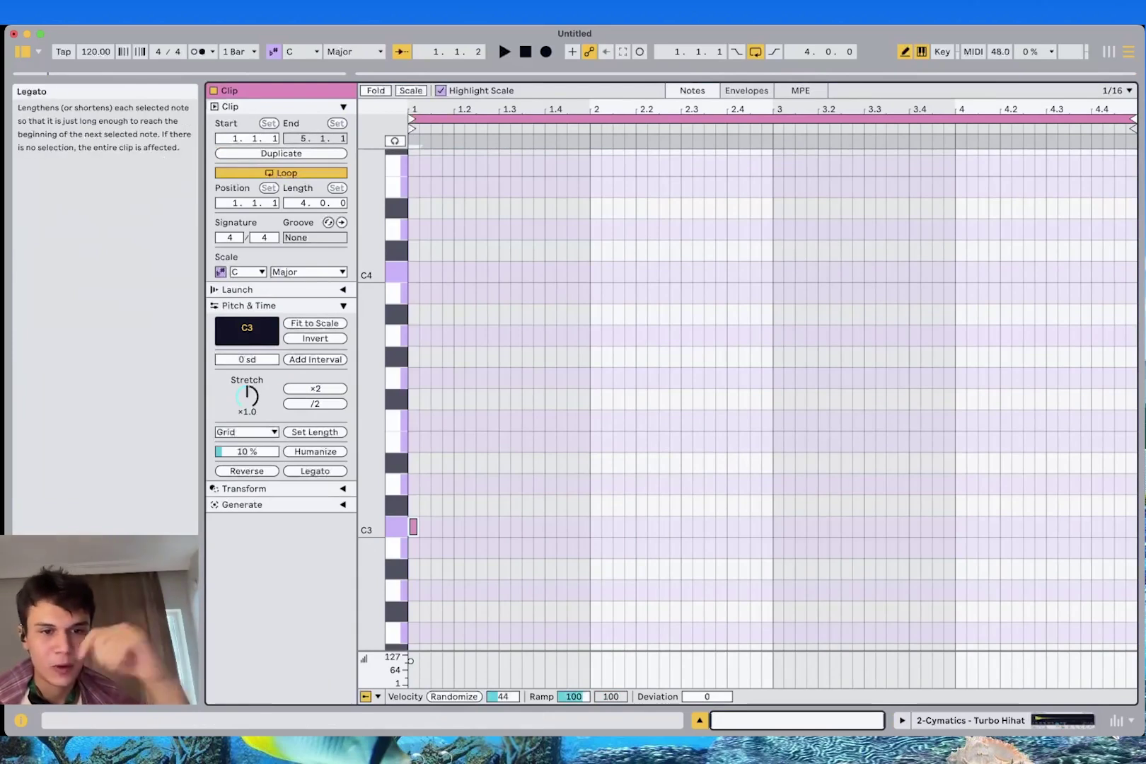
click(315, 471)
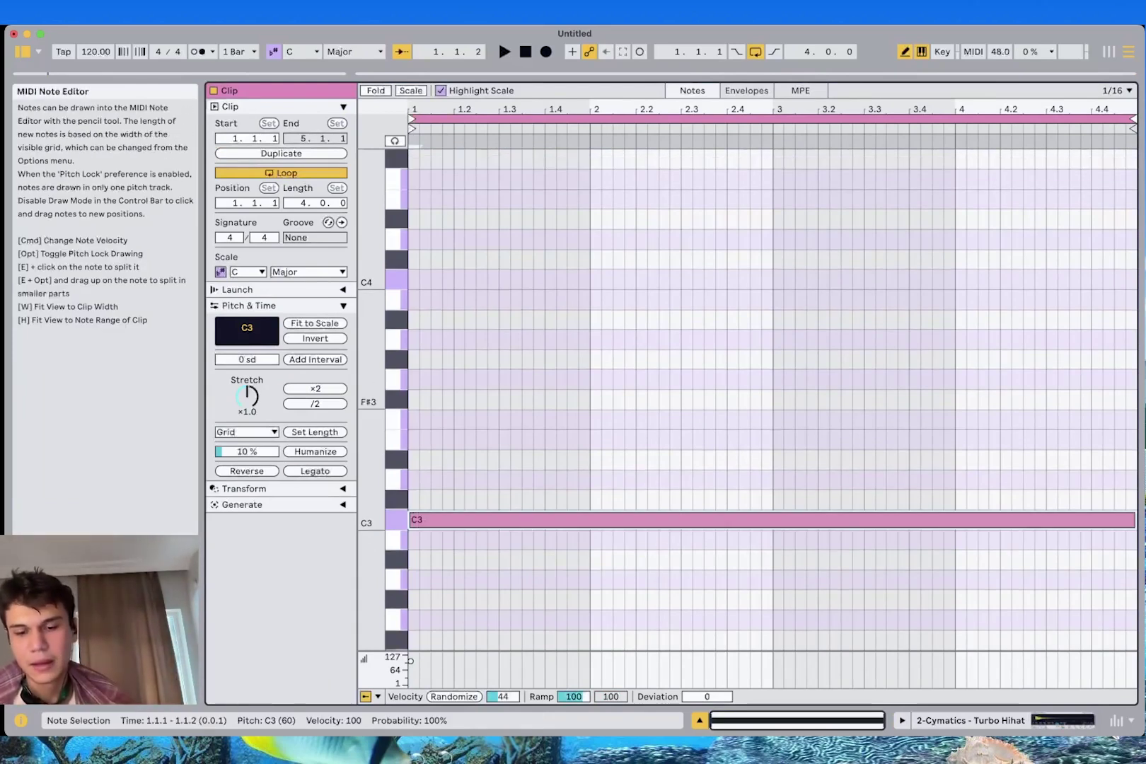
Split the four-bar C3 note into continuous 1/16 notes from 1.1.1 to 5.1.1
key(b)
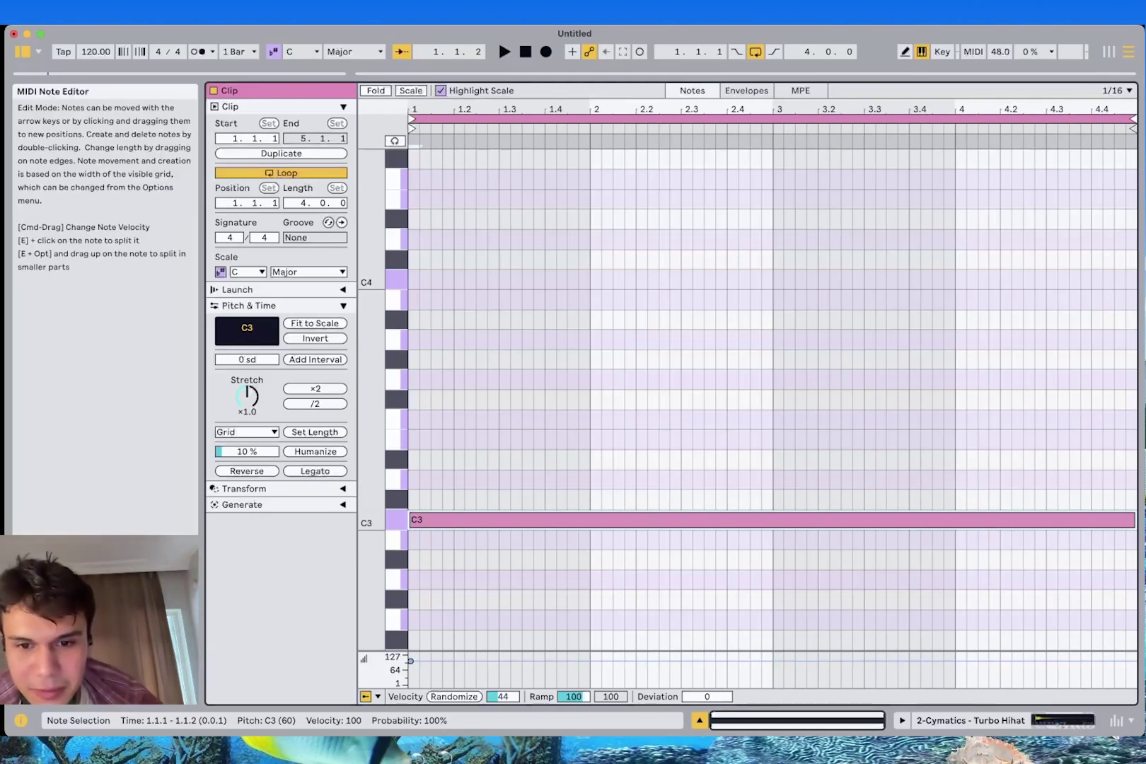
drag(629, 520, 629, 460)
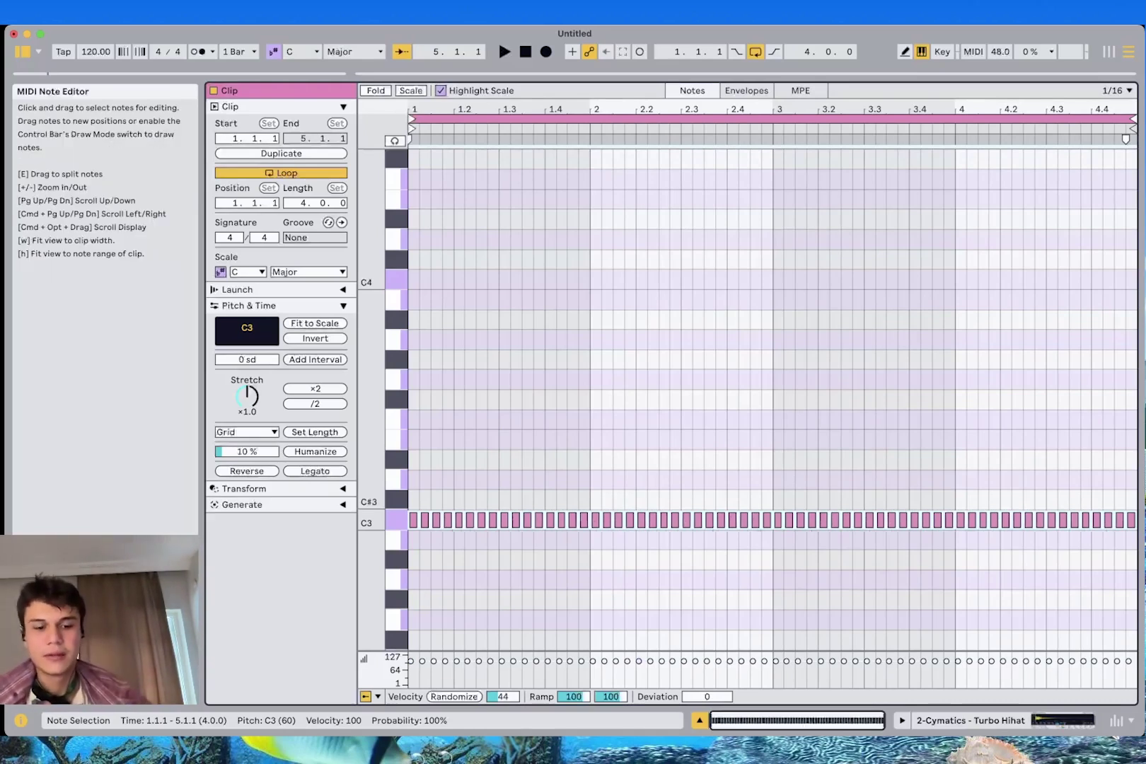
key(super+z)
drag(687, 520, 687, 468)
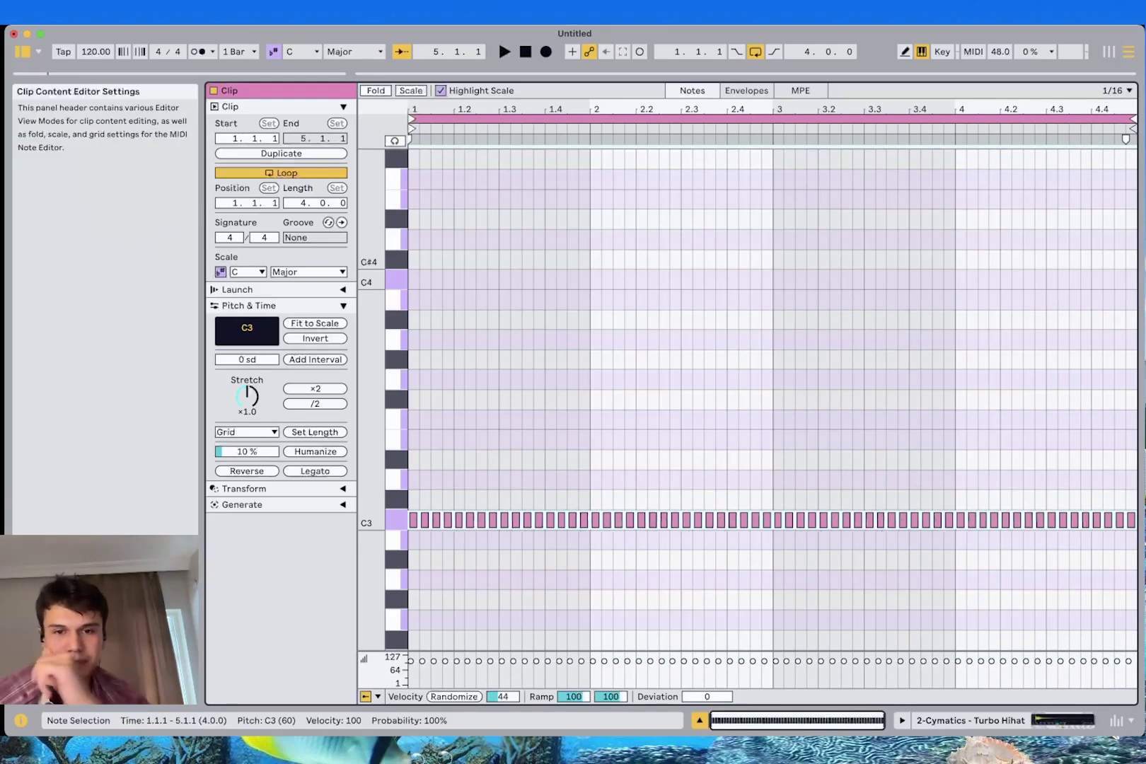
click(624, 260)
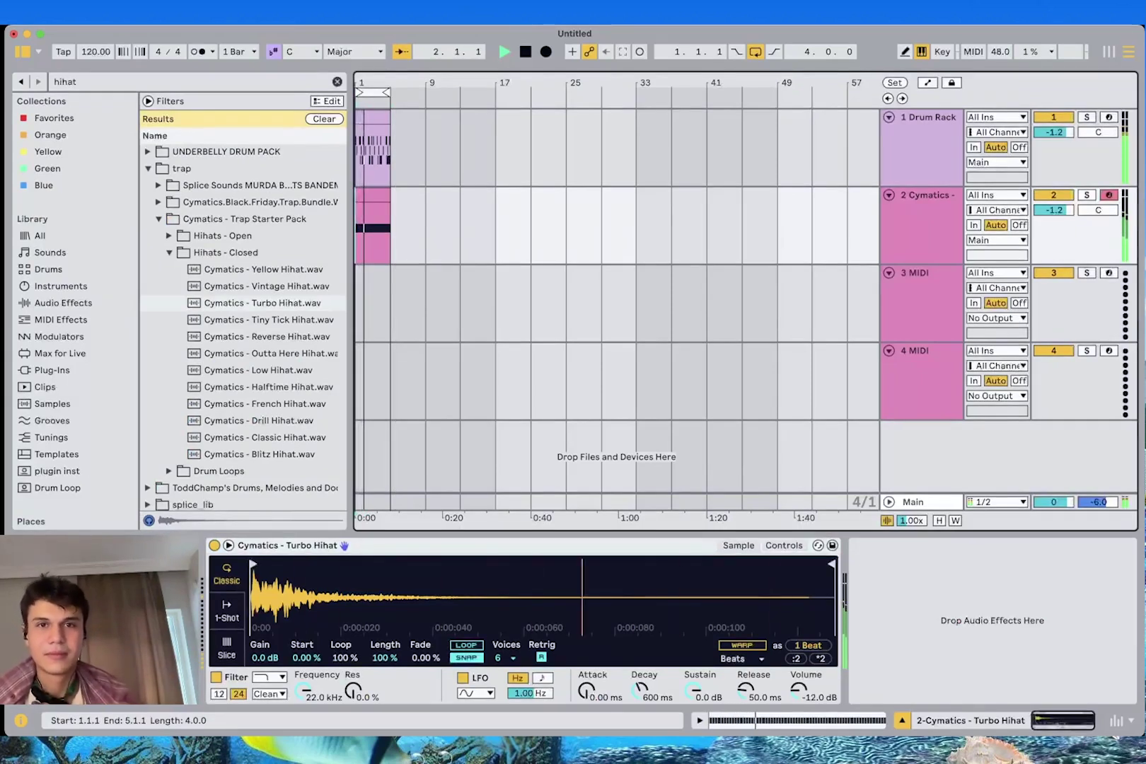
Stop the arrangement, reopen the hi-hat clip in the note editor and audition its opening notes
key(space)
click(381, 196)
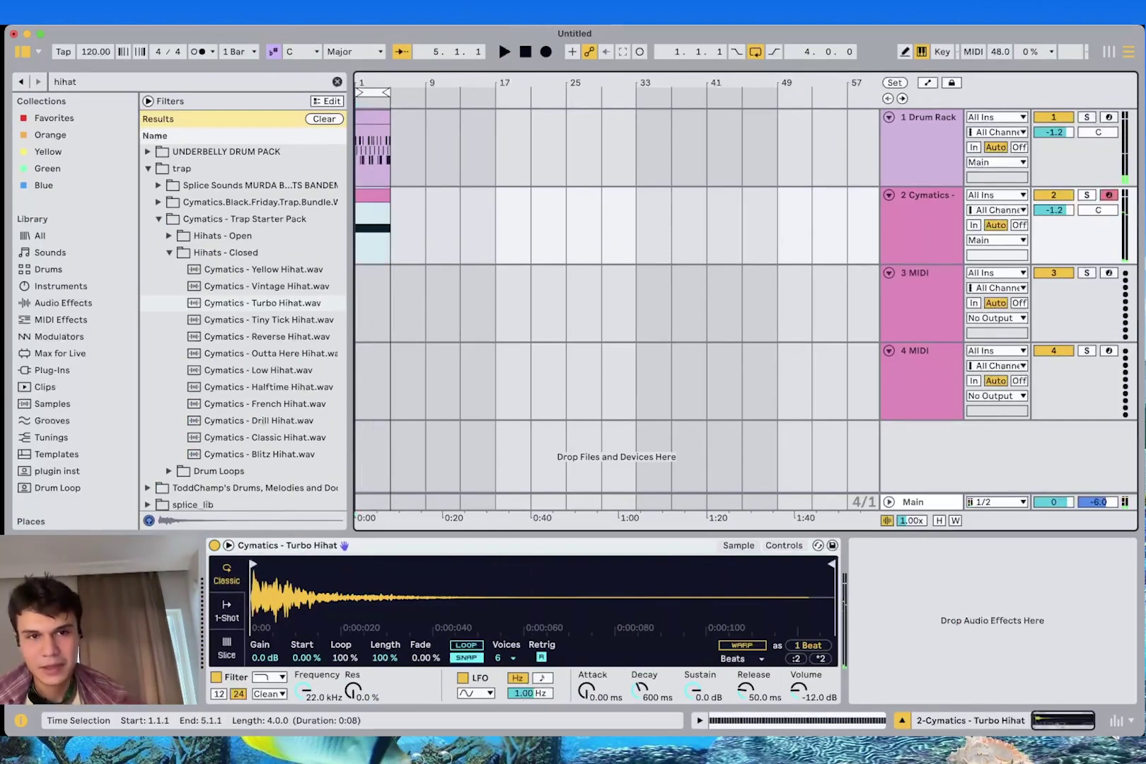
double_click(380, 196)
click(455, 621)
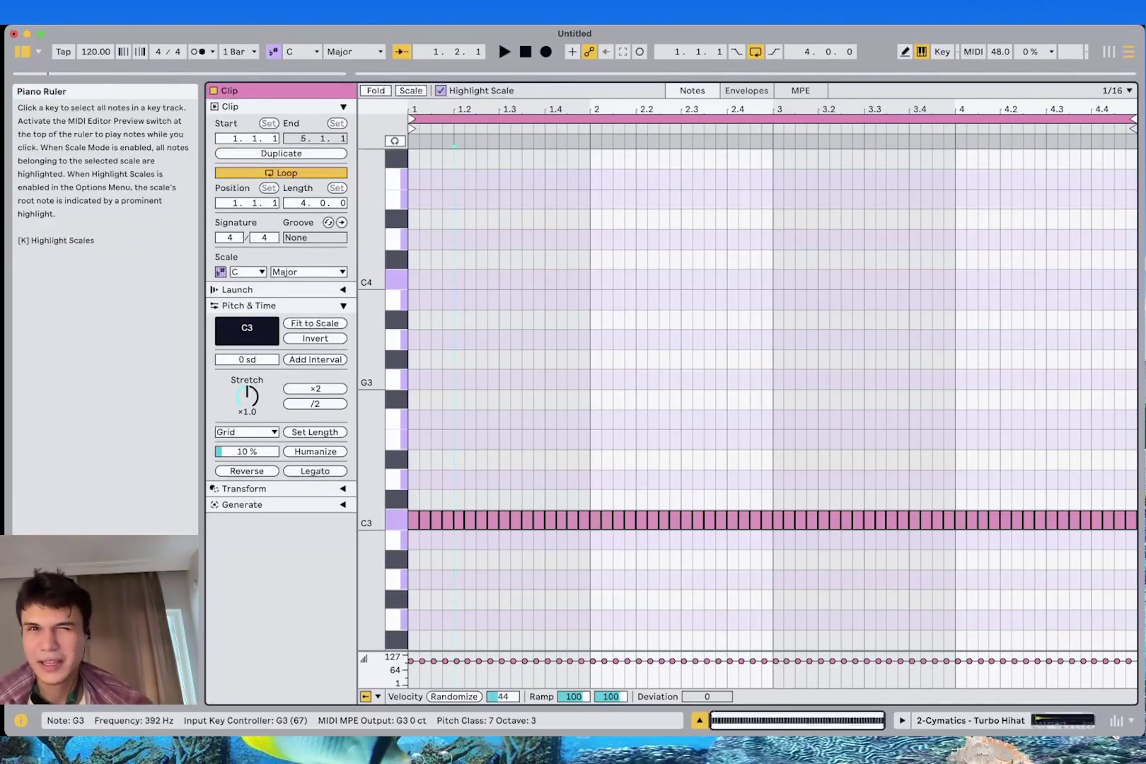
key(space)
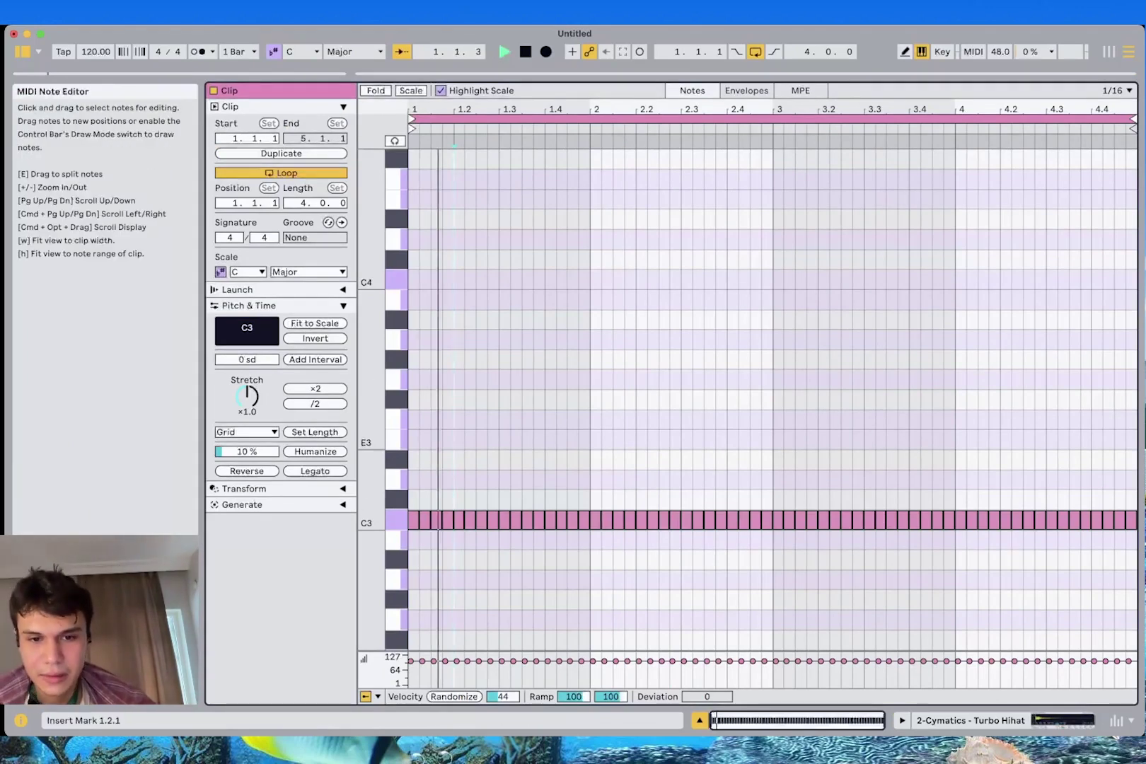
key(space)
Split the four C3 hi-hat notes between 1.3.1 and 1.4.1 into two notes each and audition the roll
click(499, 540)
drag(502, 542, 535, 511)
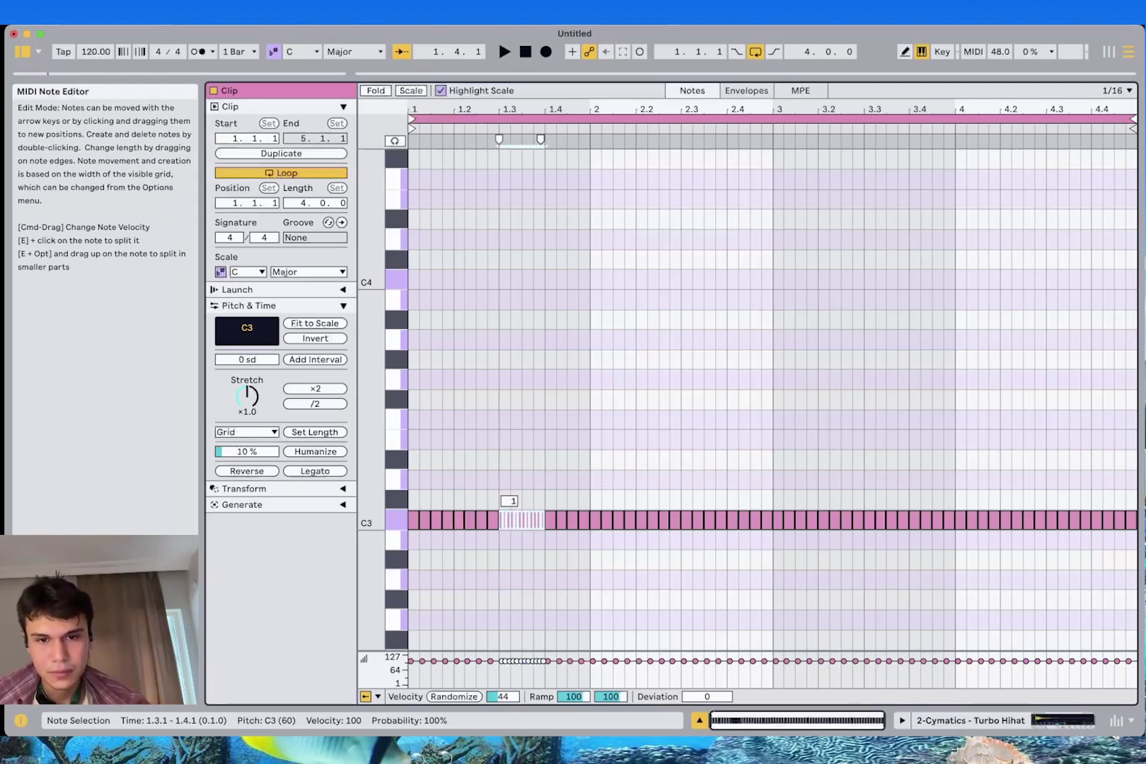
click(566, 145)
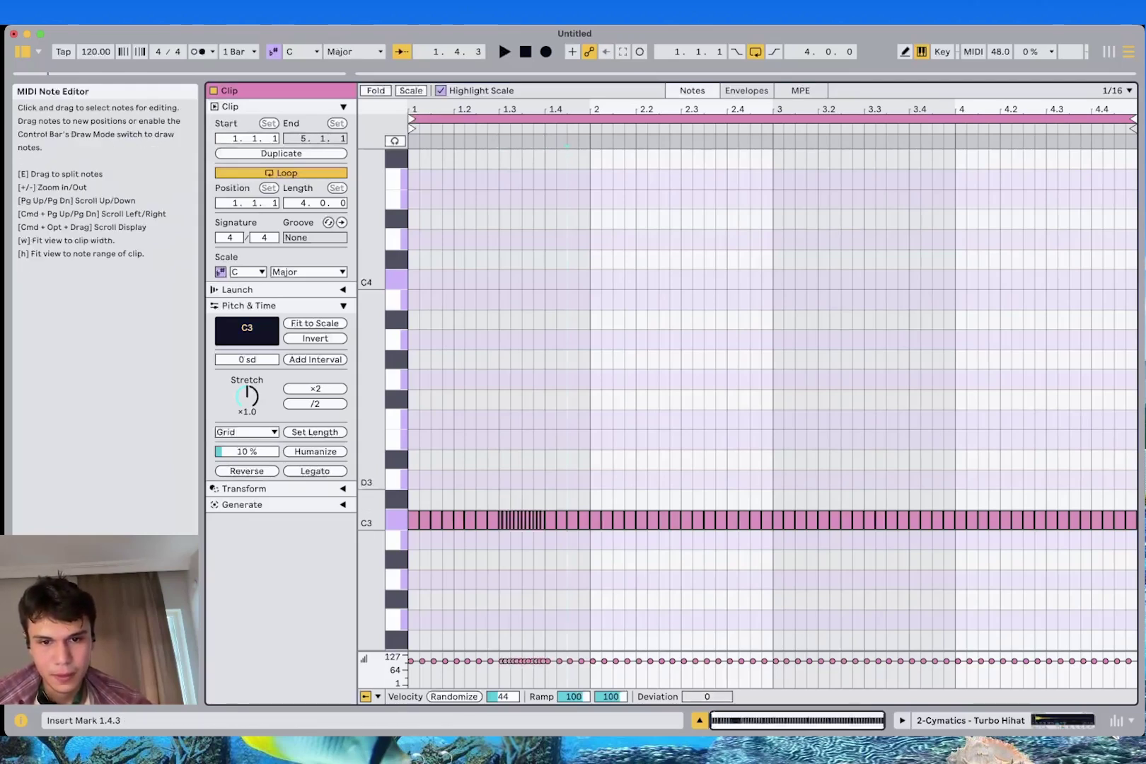
key(super+z)
key(super+z)
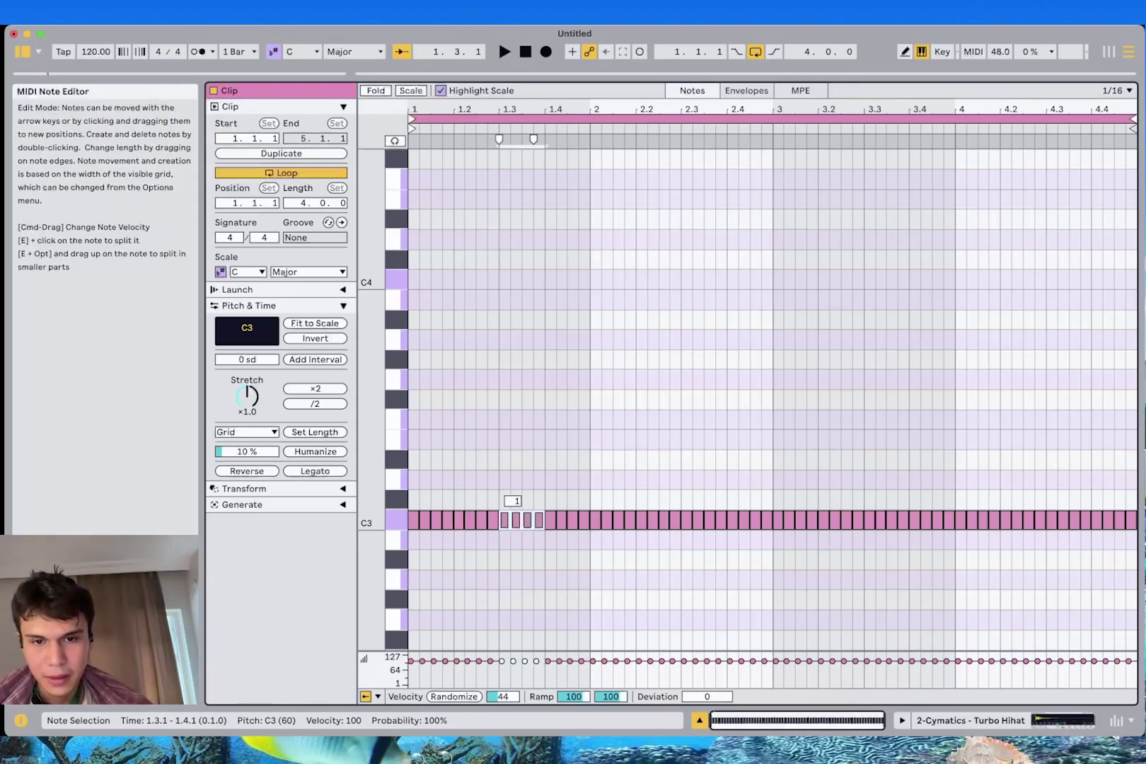
key(space)
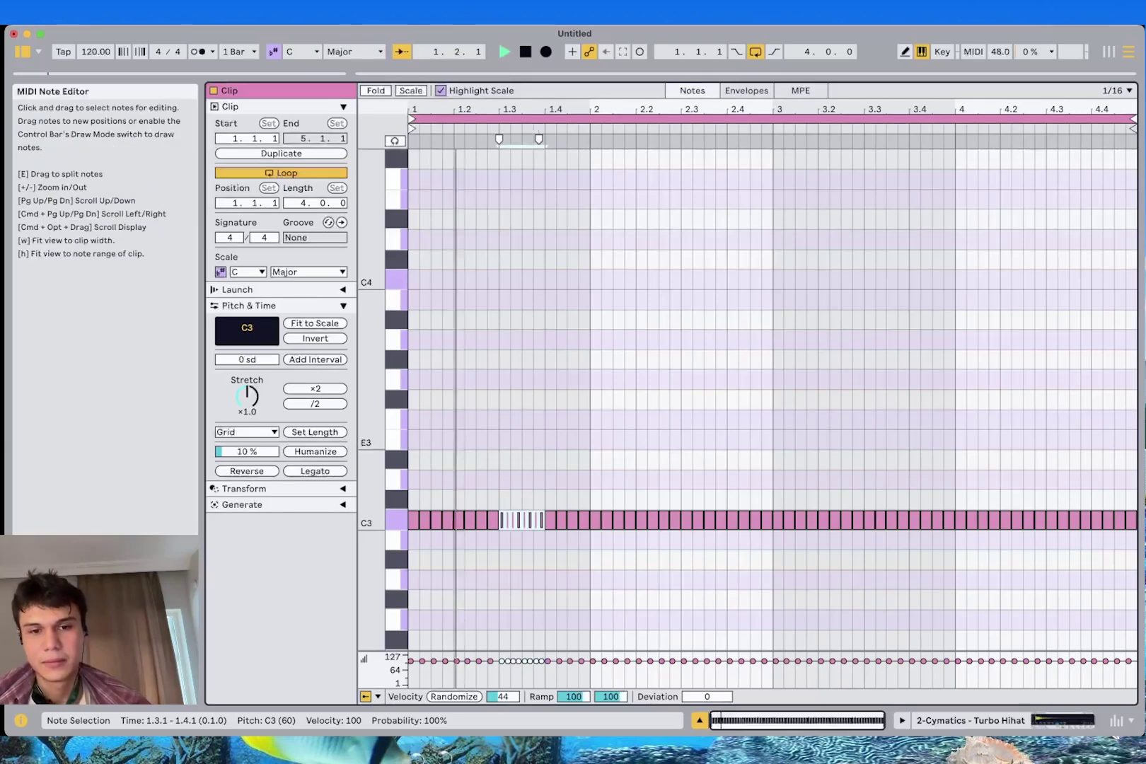
key(space)
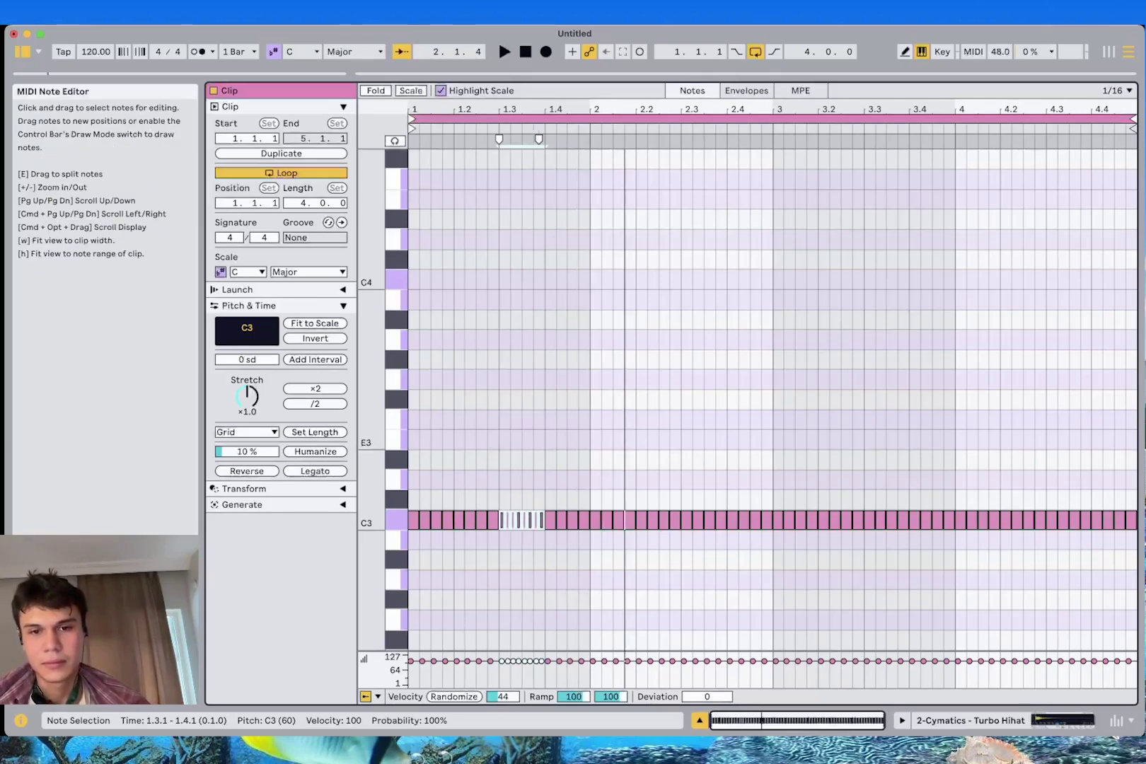
click(545, 560)
key(space)
key(space)
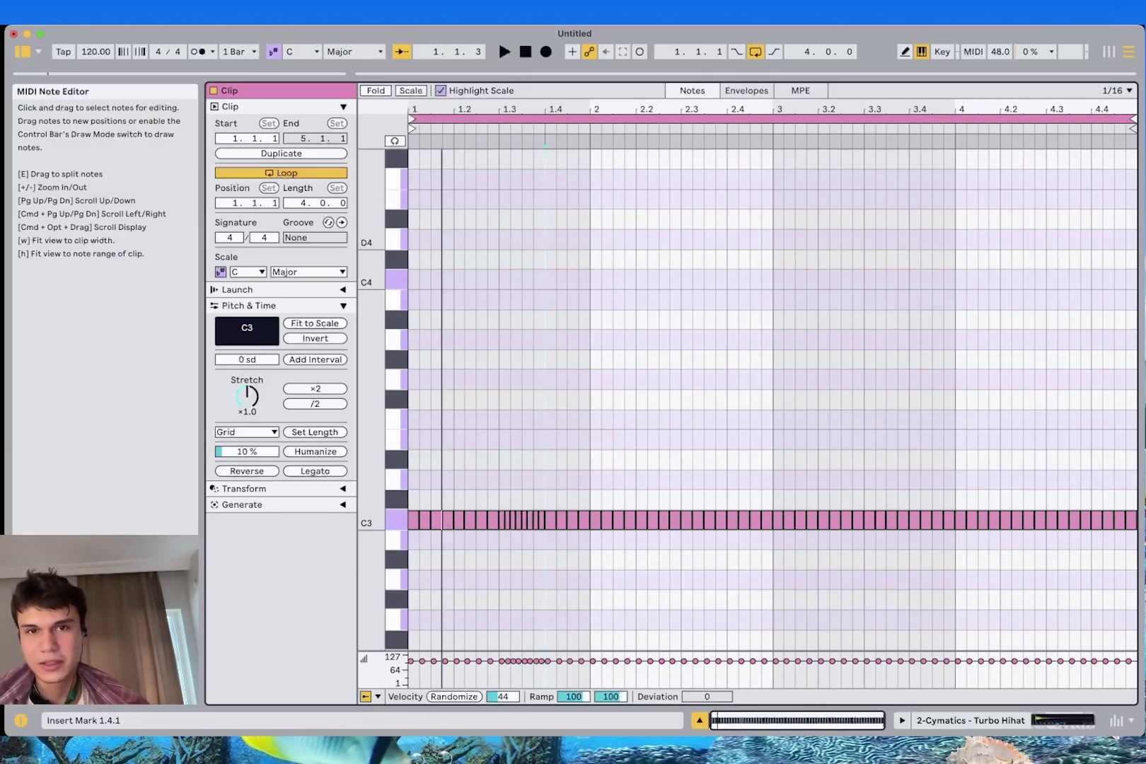
Play from bar 2 and split the two C3 notes between 2.4.3 and 3.1.1 into four notes each
click(594, 140)
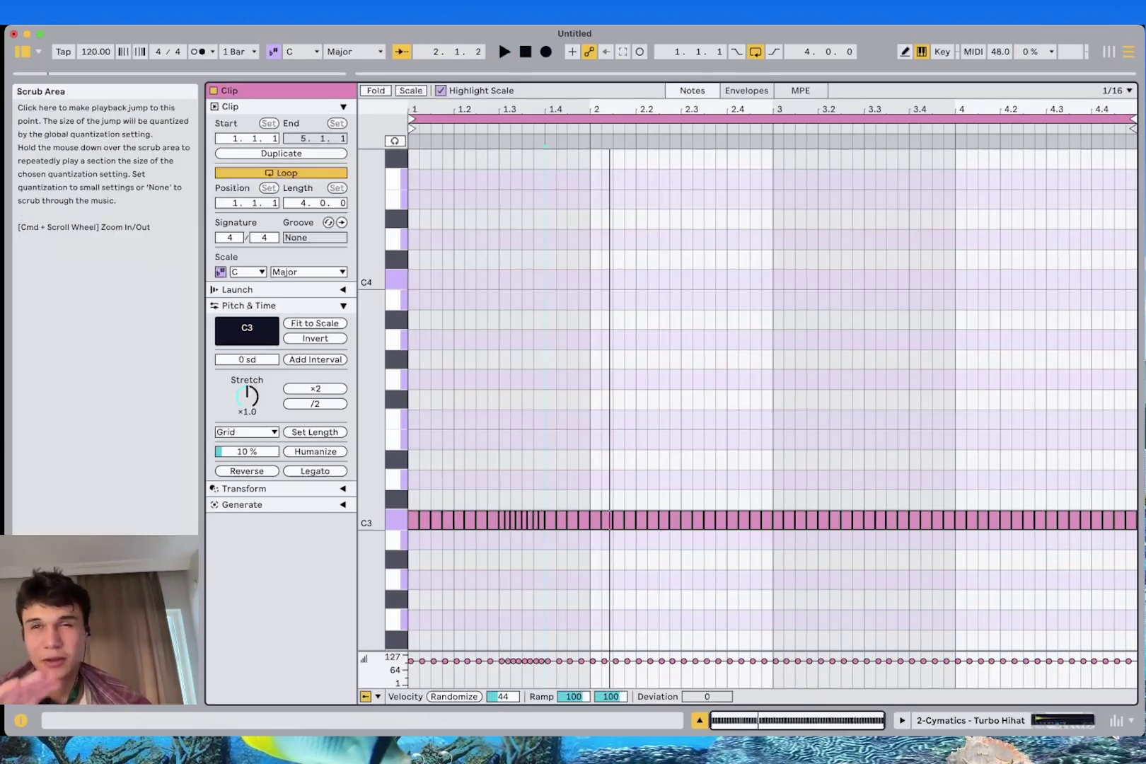
click(593, 141)
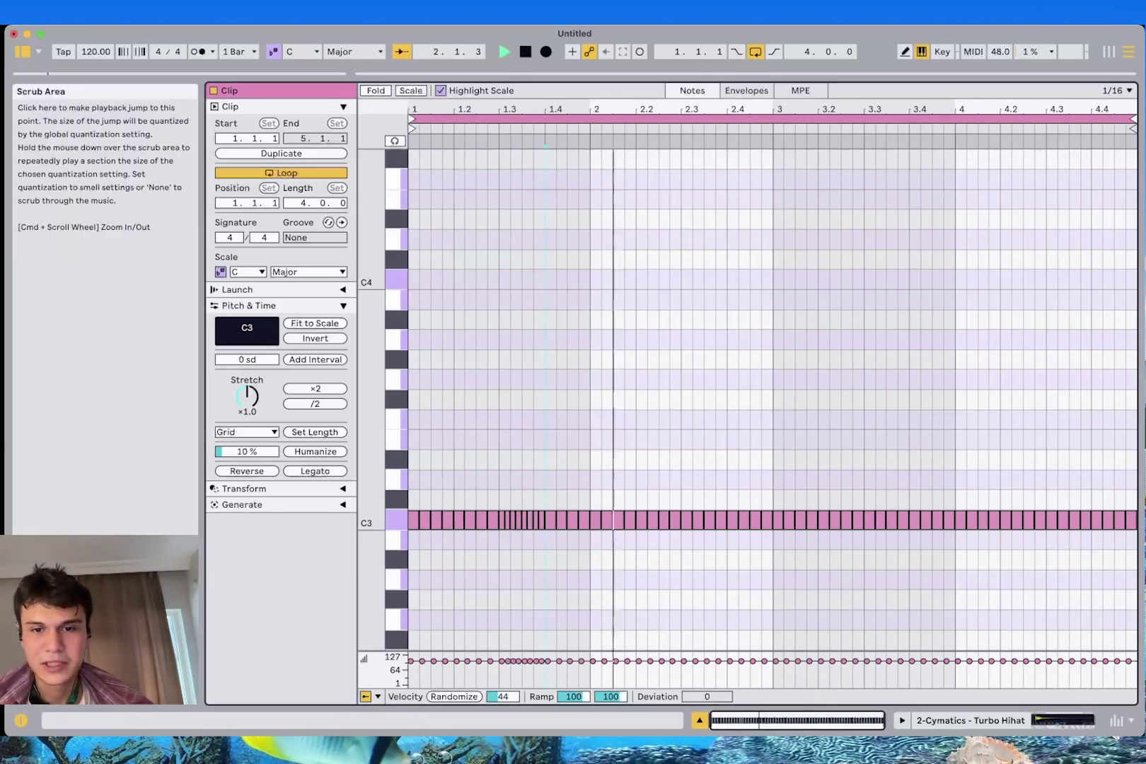
key(space)
click(756, 520)
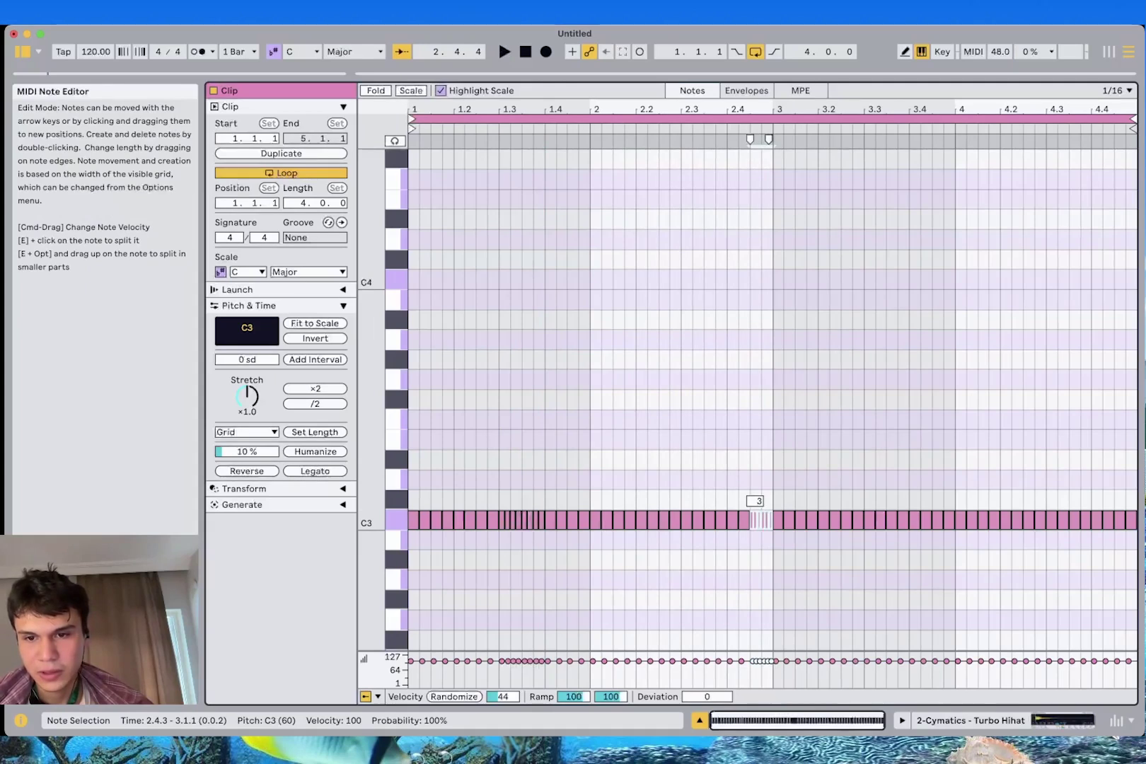
key(space)
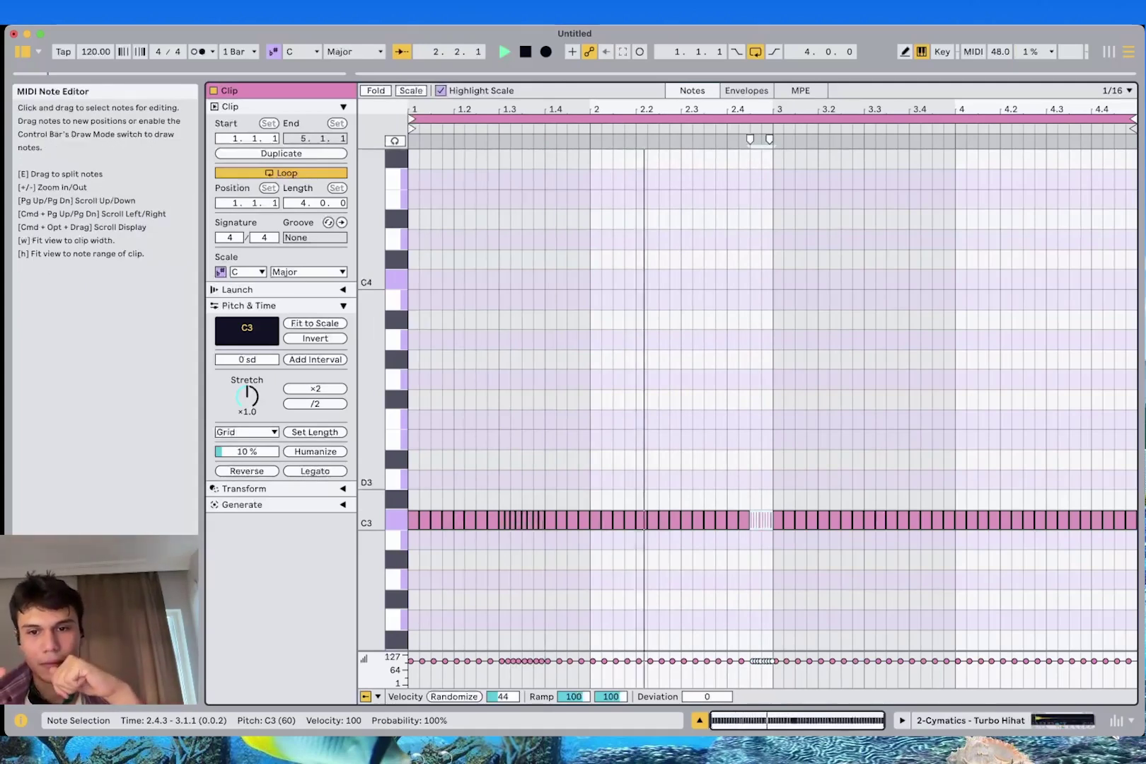
key(space)
Duplicate the hi-hat notes of bars 1 and 2, including both rolls, over bars 3 and 4
click(769, 560)
drag(770, 559, 409, 436)
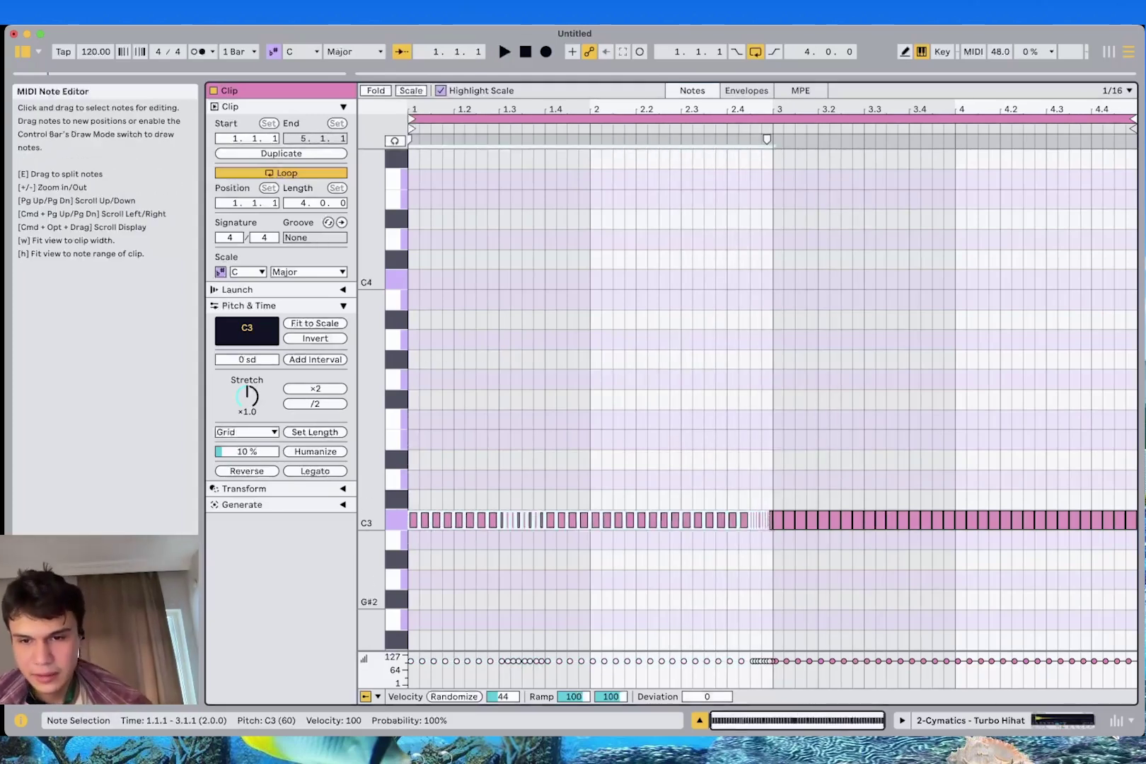
scroll(756, 599, up, 4)
scroll(748, 396, left, 3)
drag(973, 540, 408, 365)
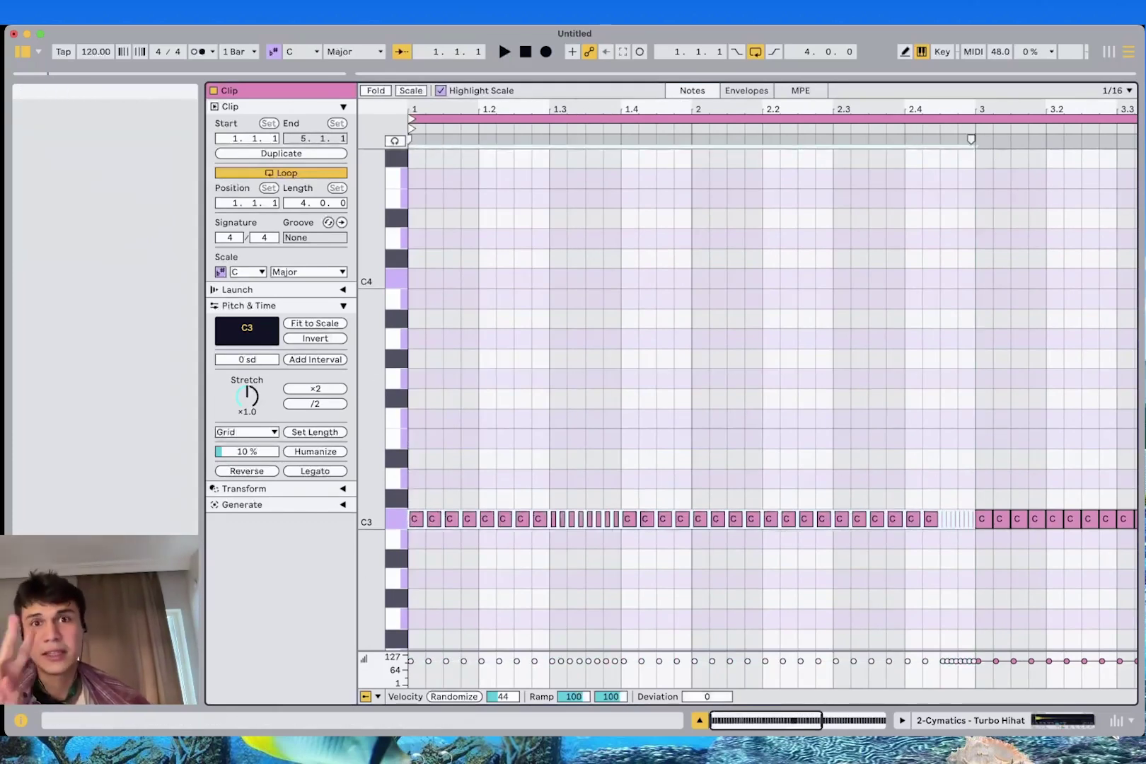
key(super+d)
click(800, 424)
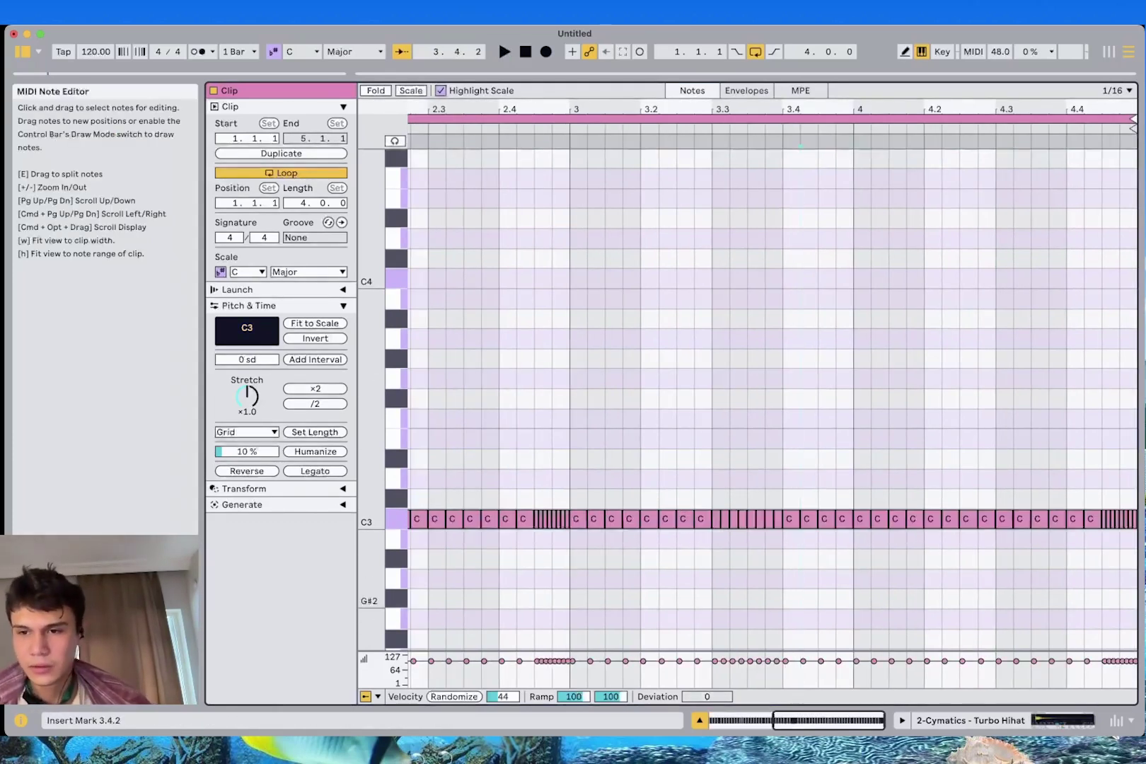
Replace the fast C3 roll between 4.4.3 and 5.1.1 with two plain 1/16 notes at 4.4.3 and 4.4.4
click(1104, 535)
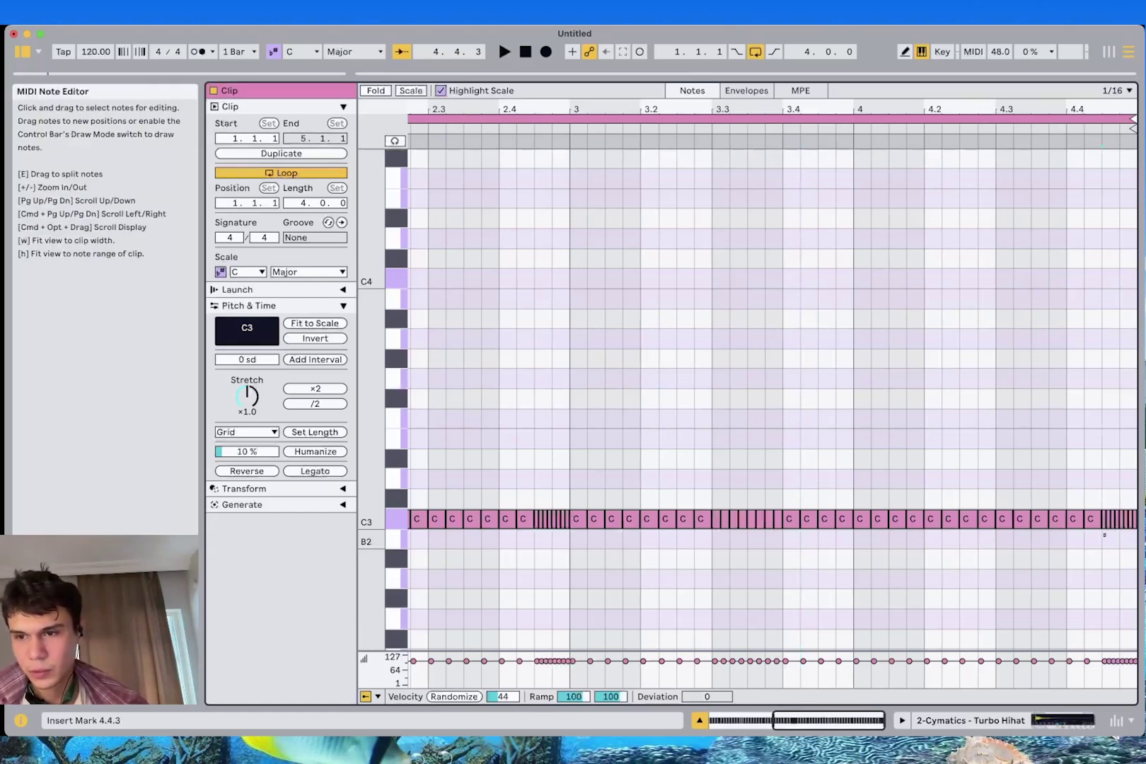
drag(1104, 535, 1135, 482)
key(Delete)
double_click(1110, 519)
double_click(1127, 520)
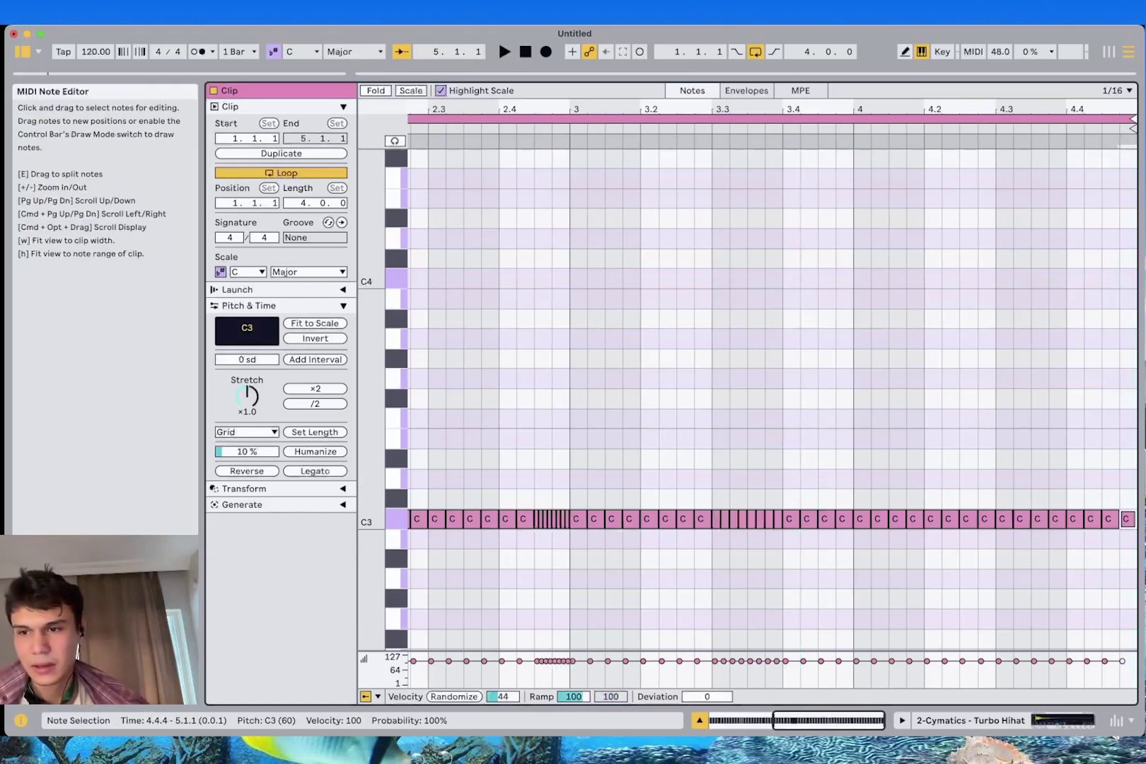
Play back the hi-hat pattern from bar 3 to the end of the clip
click(577, 140)
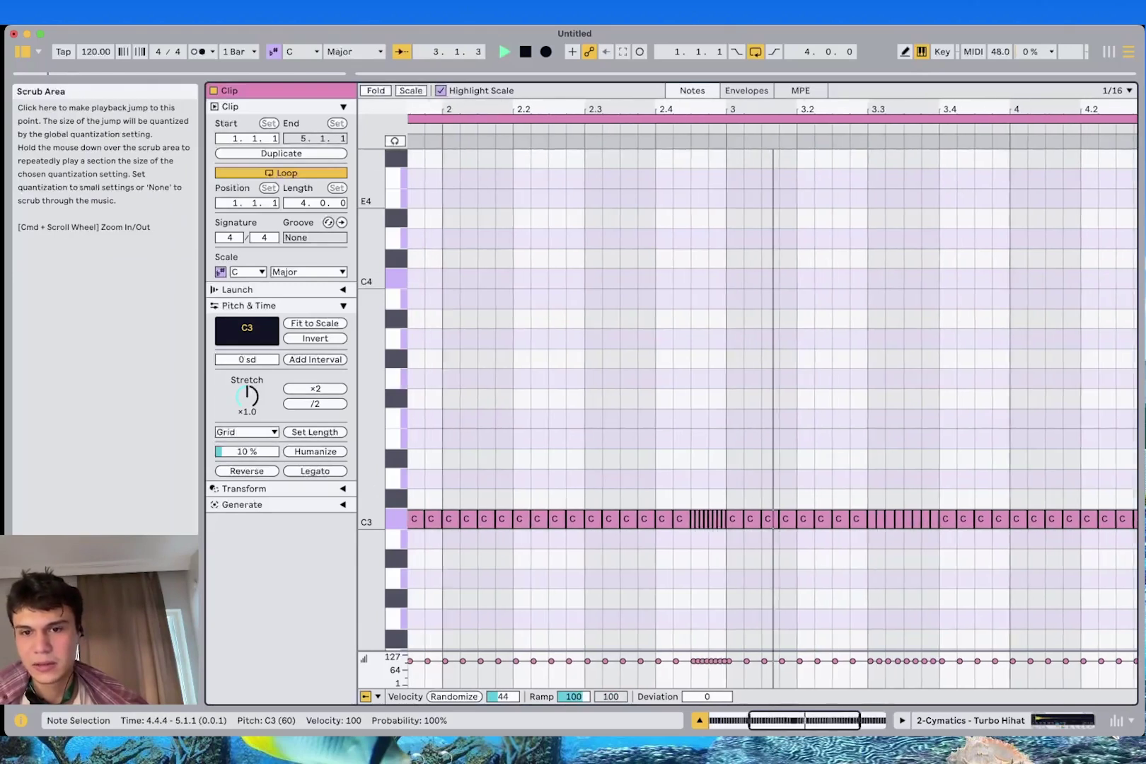
key(b)
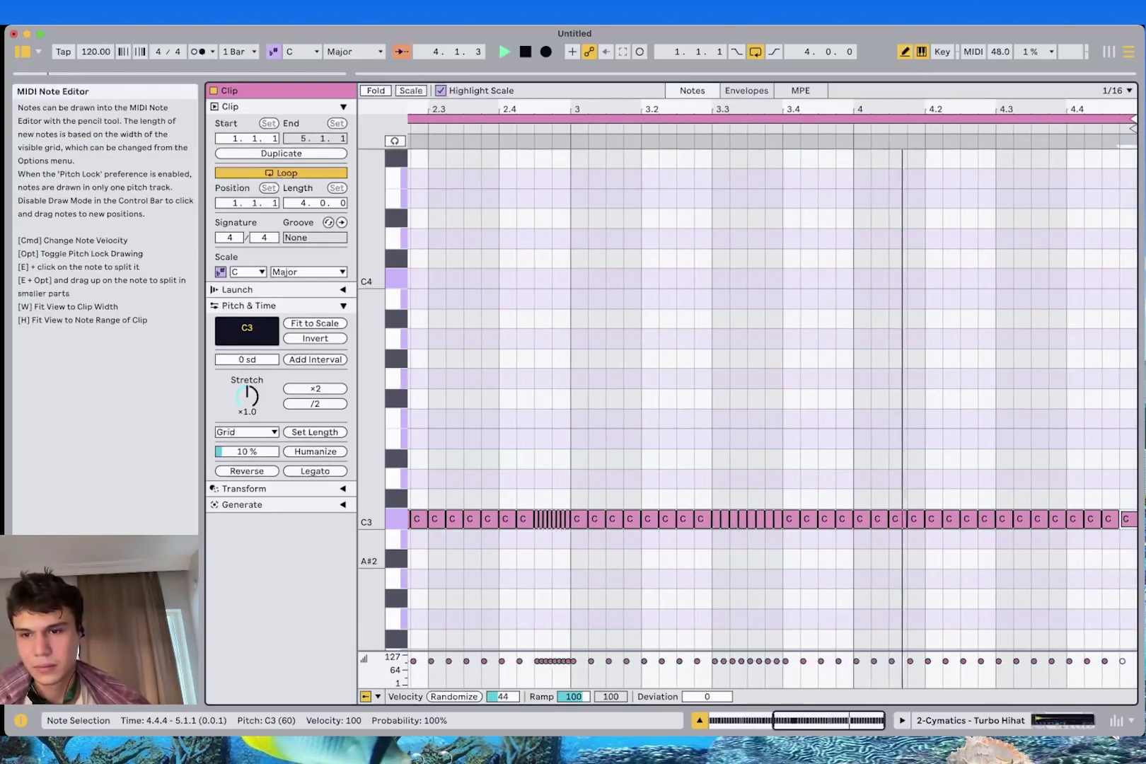
key(space)
key(b)
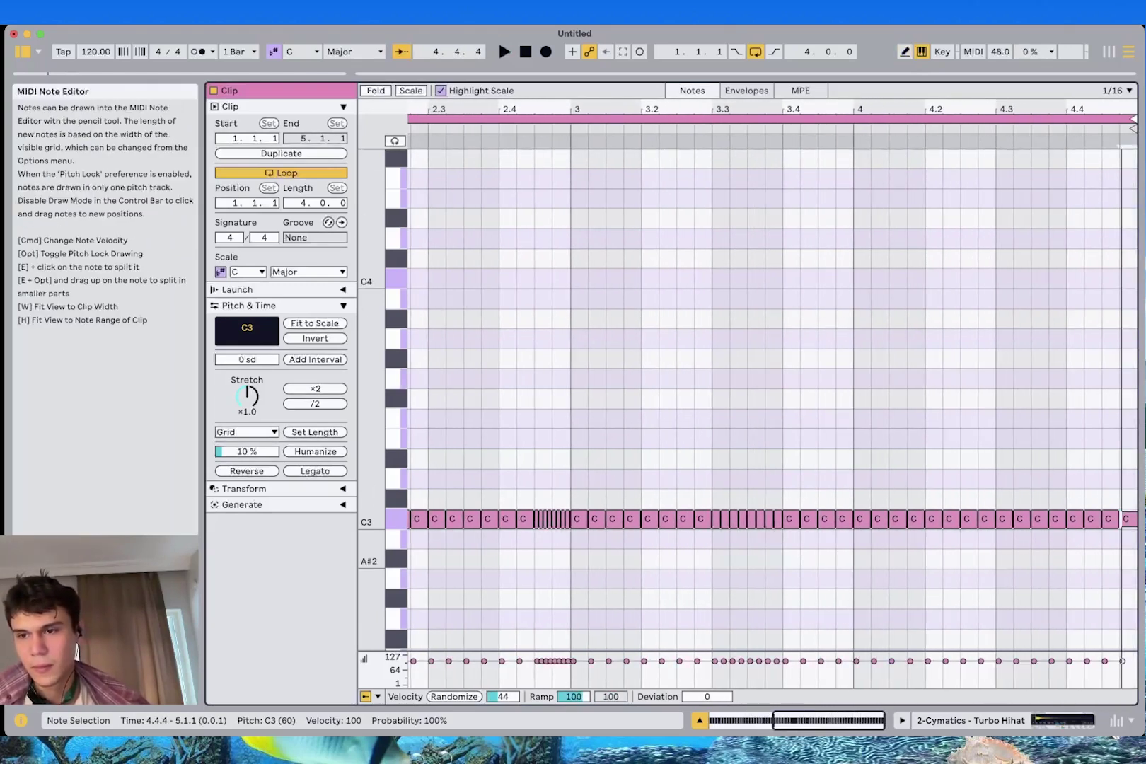
In the hi-hat clip, split the C3 notes at 4.4.1 and 4.4.3 into four each and delete those at 4.4.2 and 4.4.4
drag(1098, 539, 1126, 401)
key(Delete)
key(Delete)
drag(1132, 541, 1074, 501)
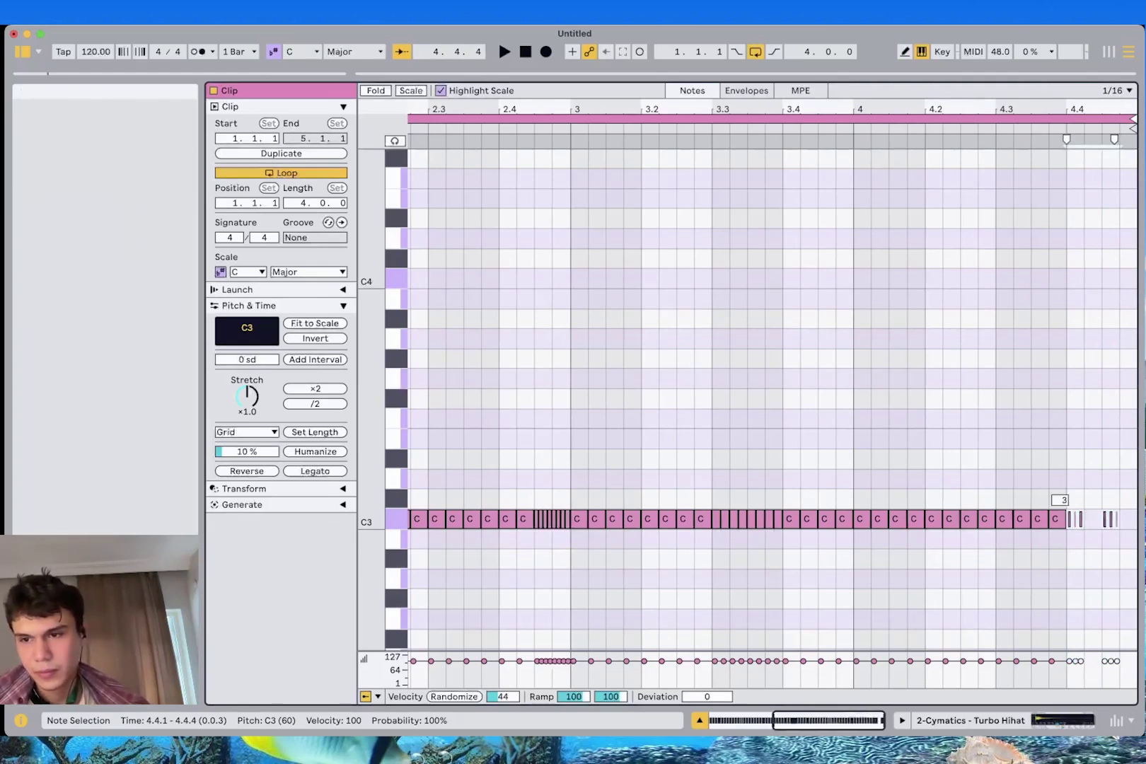
Play back the hi-hat pattern from 2.4.4 to hear the stuttered ending of bar 4
click(557, 141)
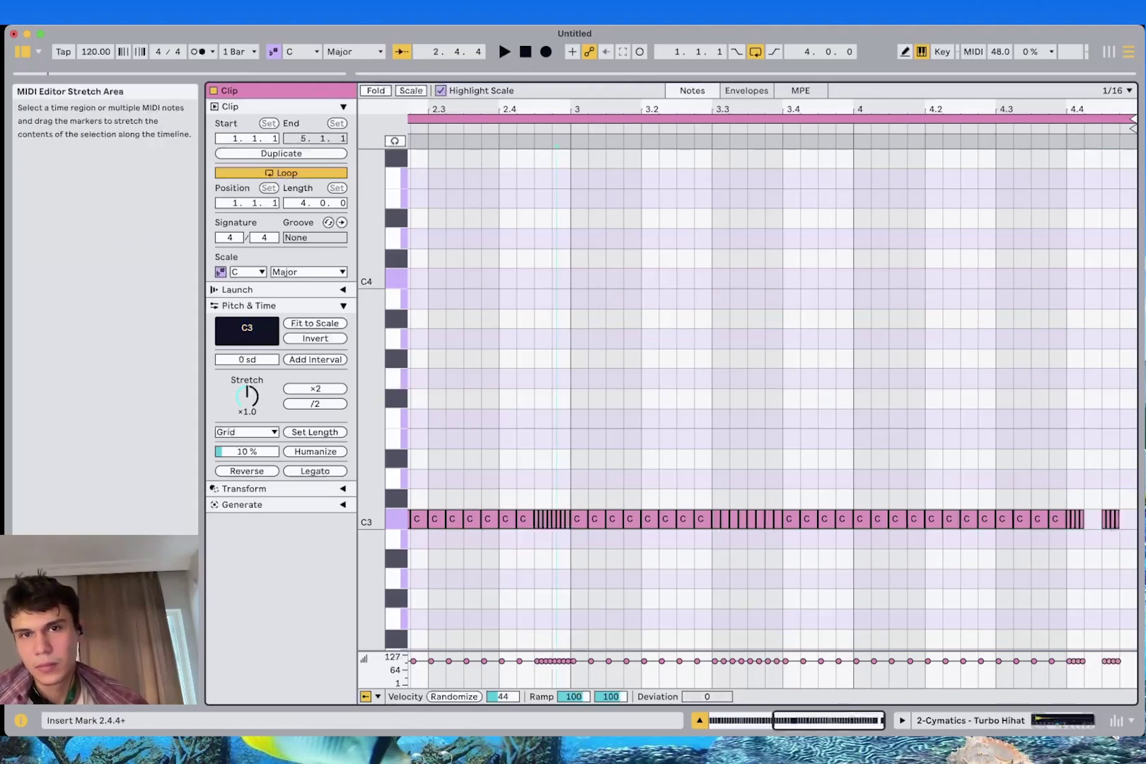
key(space)
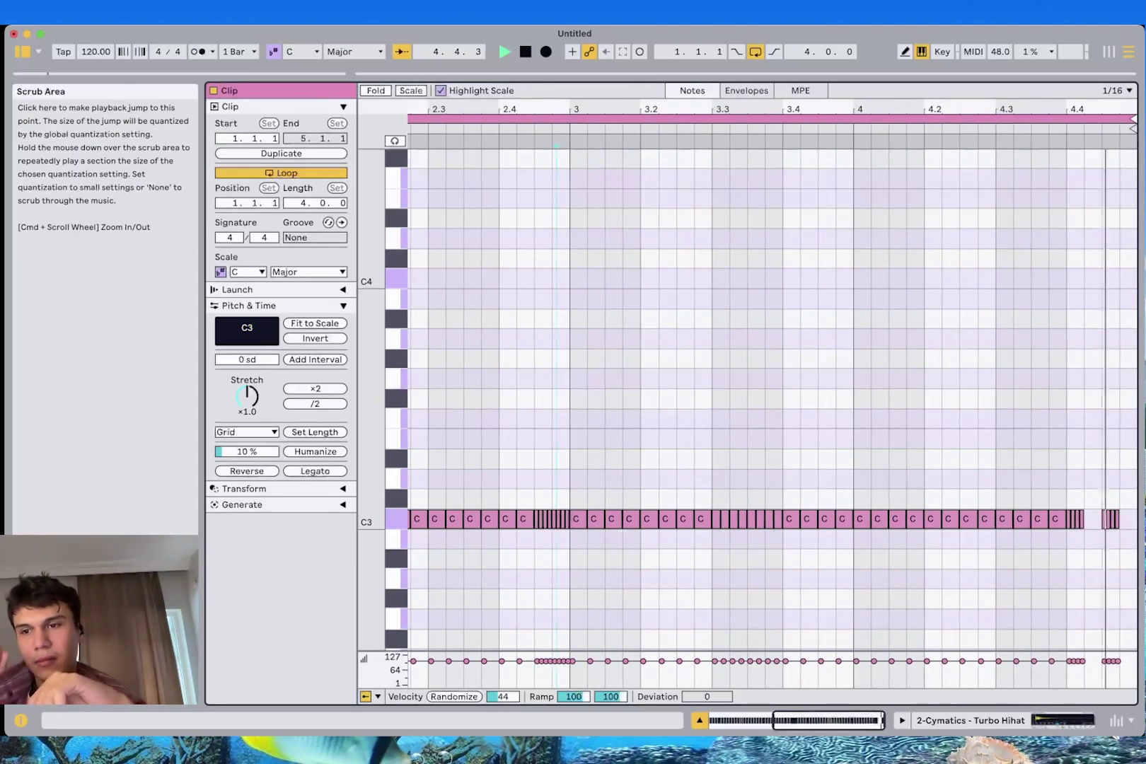
key(shift+Tab)
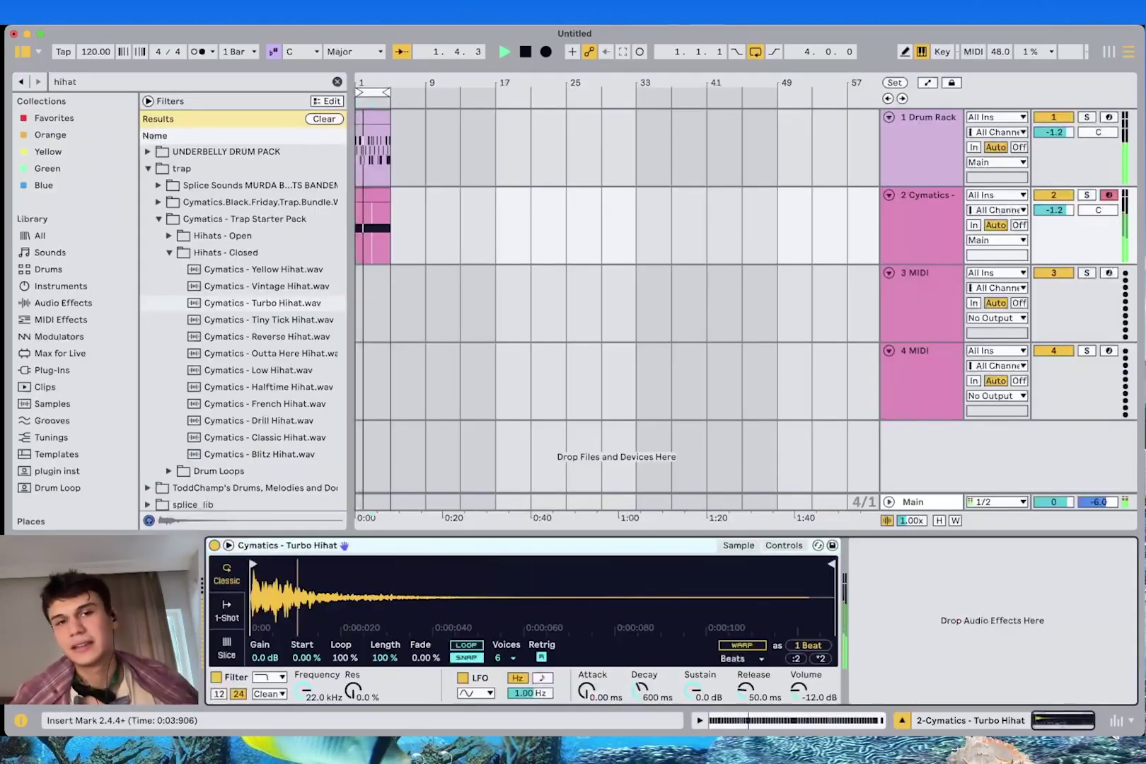
key(space)
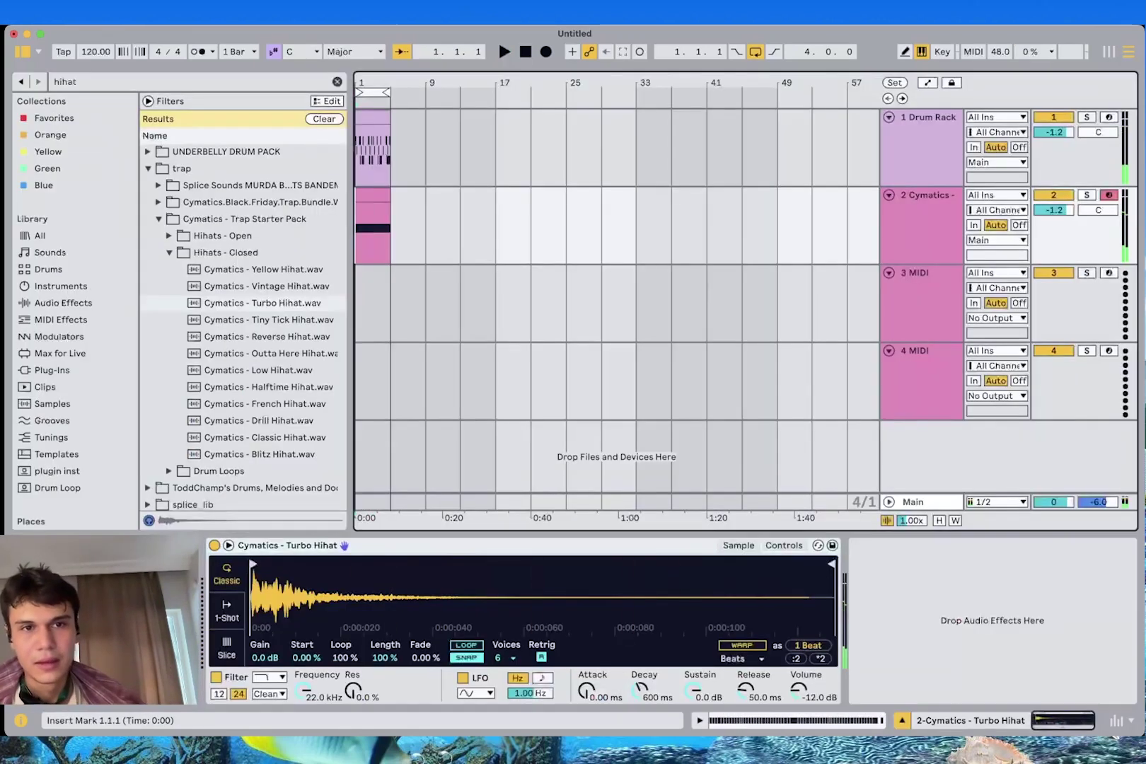
Open the Drum Rack clip and listen to its kick and snare pattern from bar 1
key(shift+Tab)
key(space)
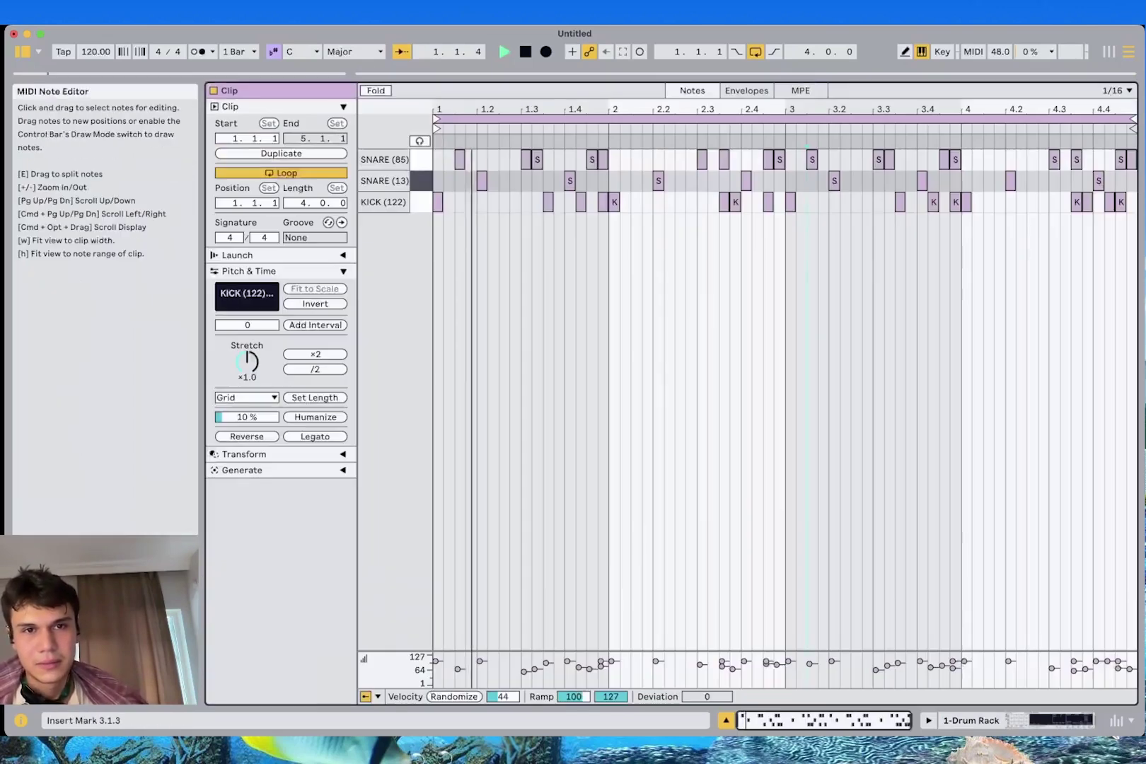
key(shift+Tab)
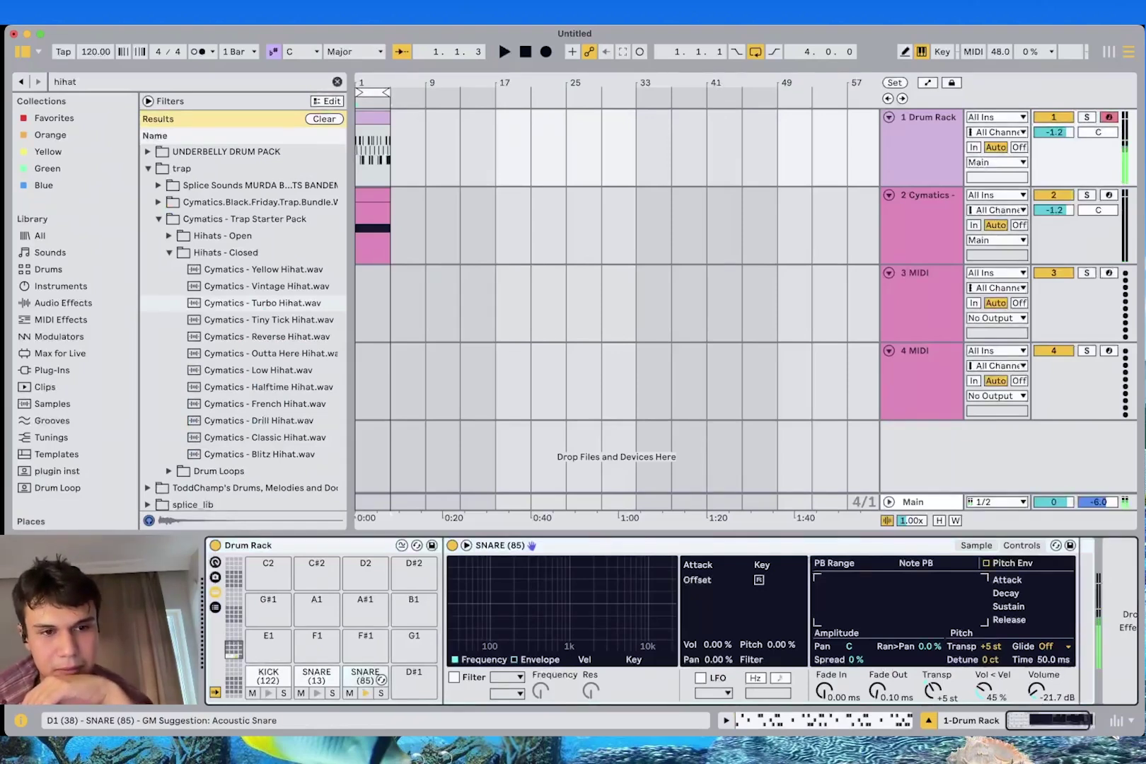
Search the sample library for "snare" and audition the five samples in the MURDA_snares folder
key(super+f)
text(sna)
key(Left)
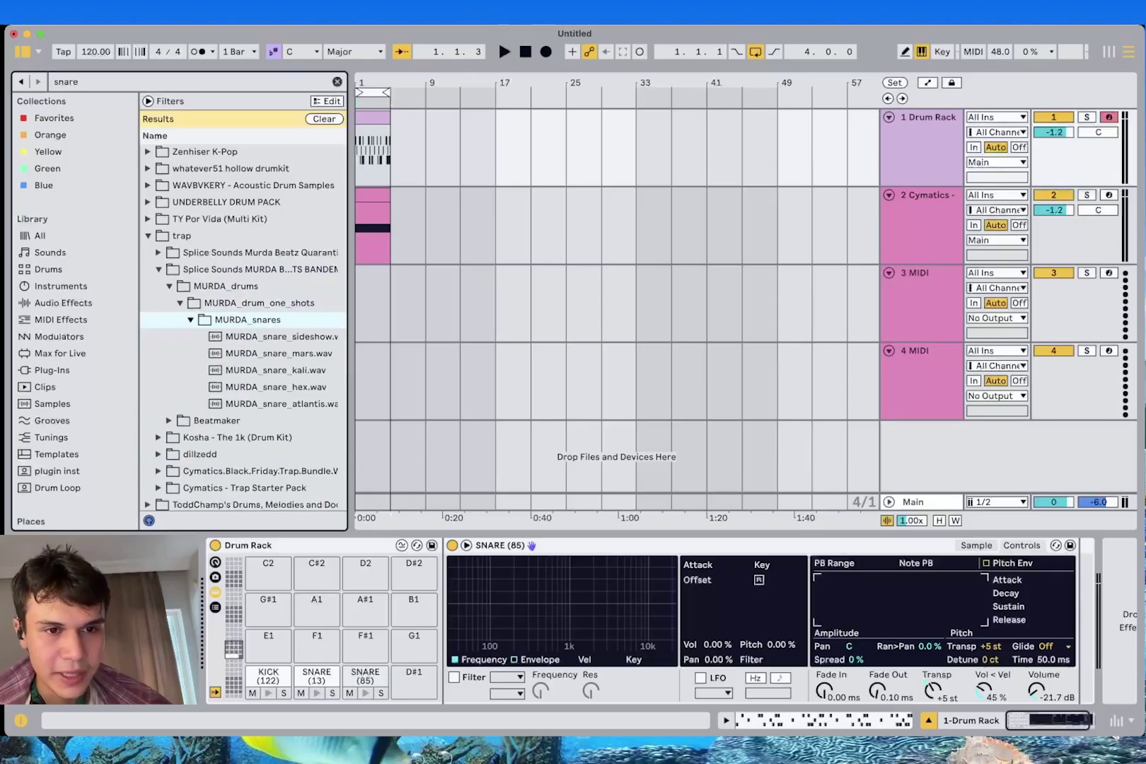
click(276, 336)
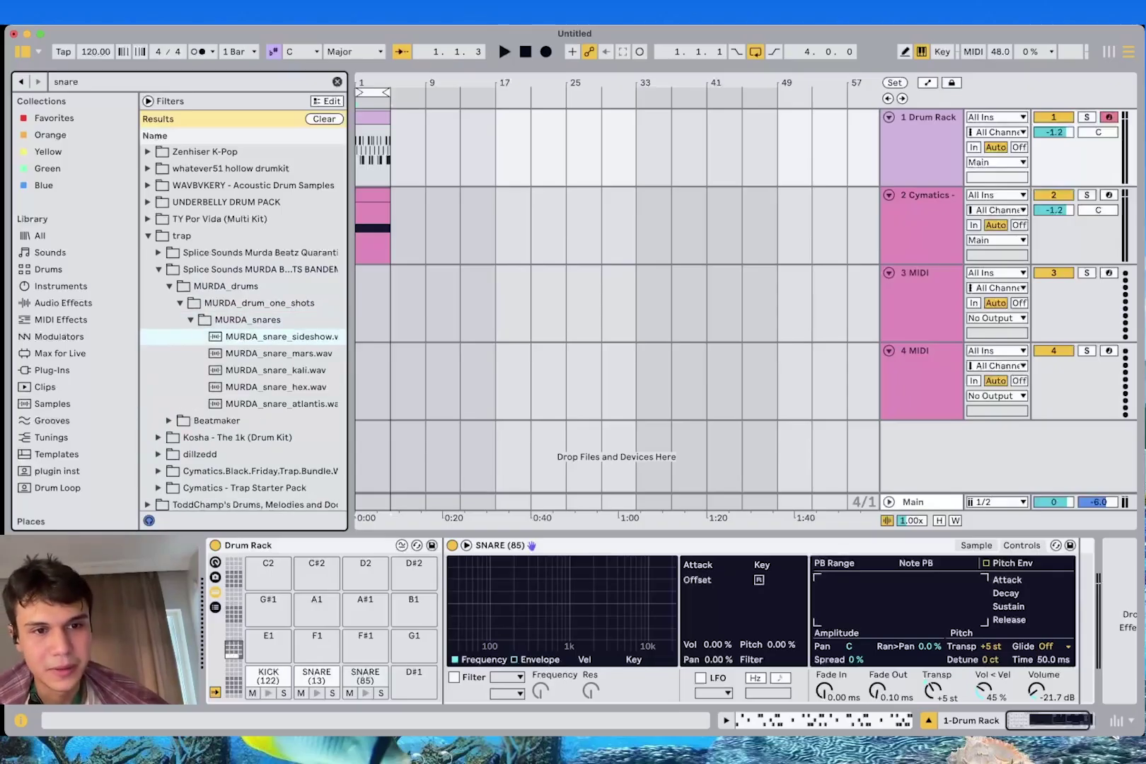
key(Down)
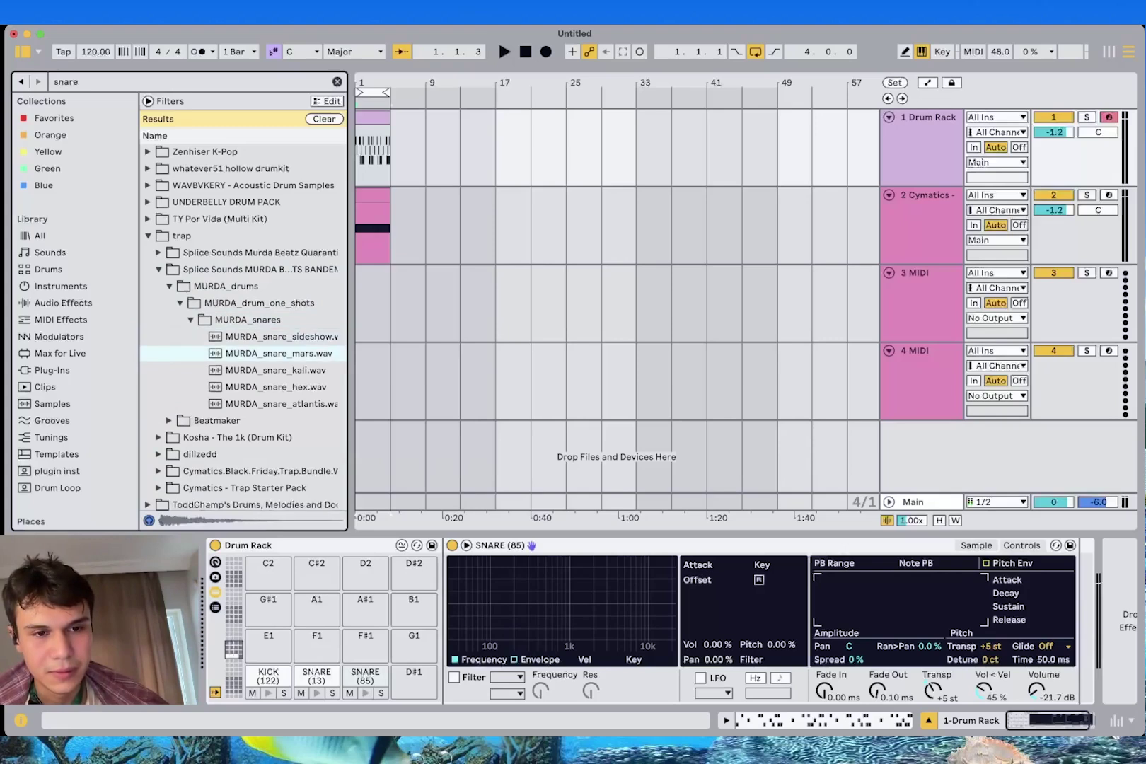
key(Down)
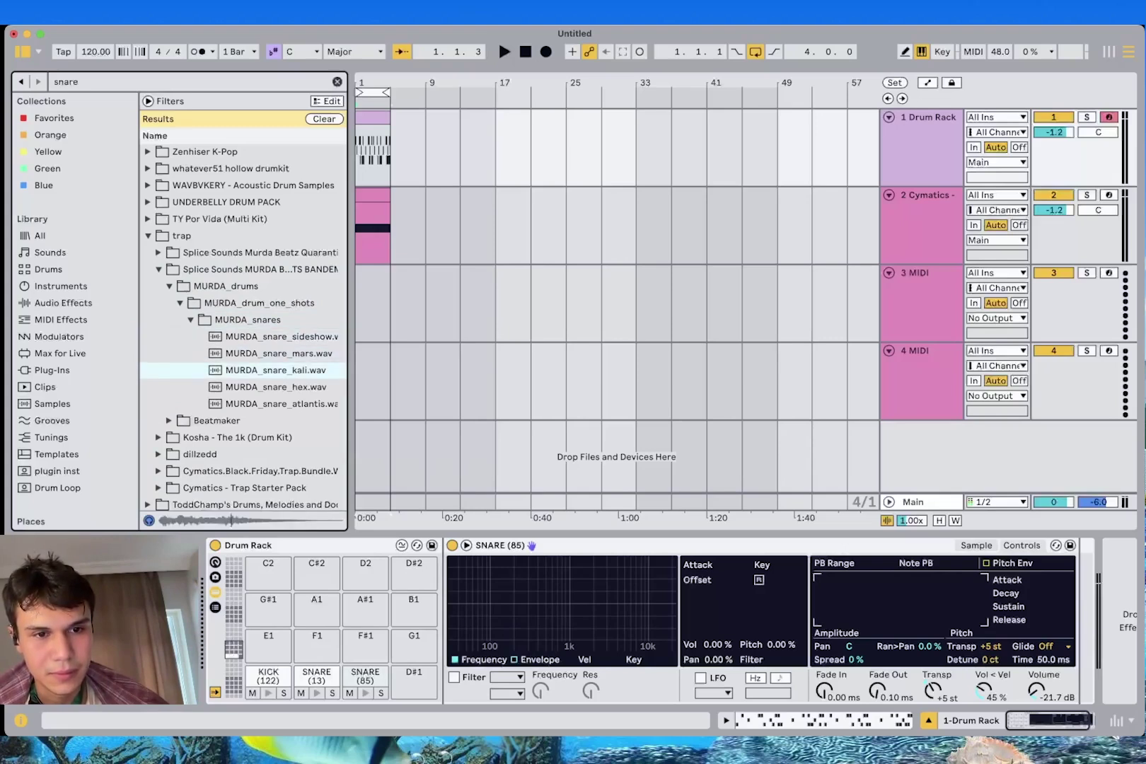
key(Down)
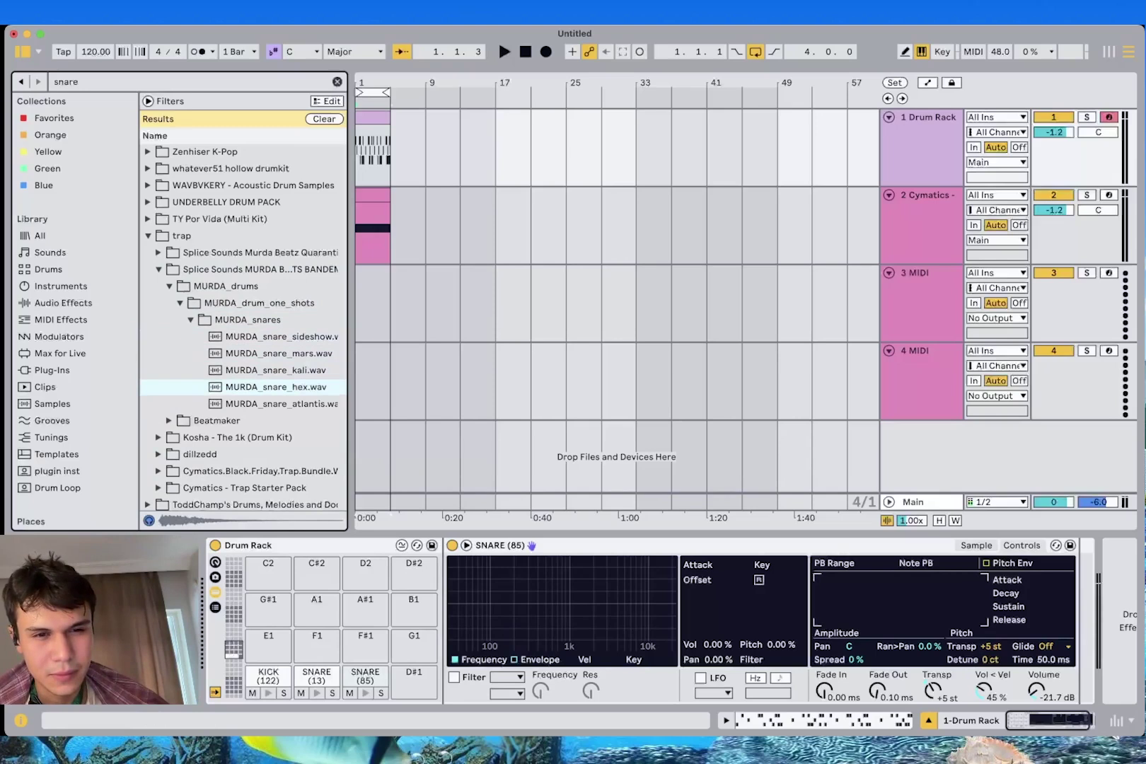
key(Down)
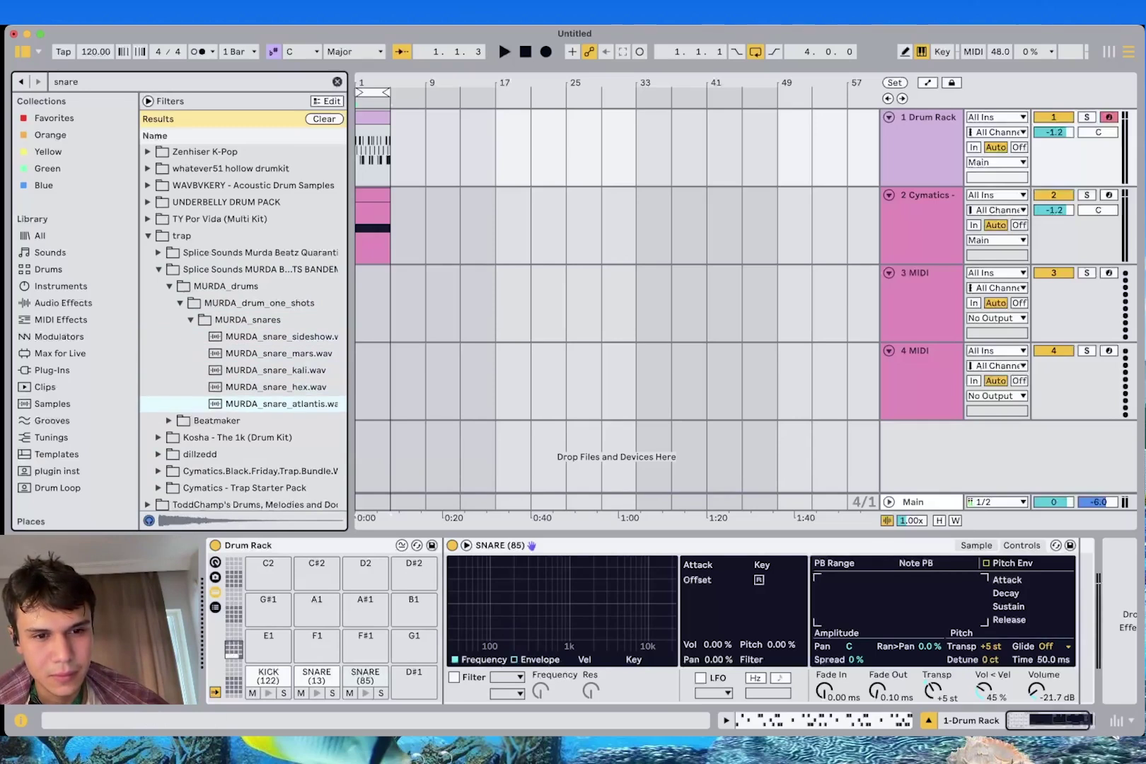
Compare the last MURDA snares again and replace the SNARE (85) pad's sample with MURDA_snare_atlantis.wav
key(Up)
key(Up)
key(Down)
key(Down)
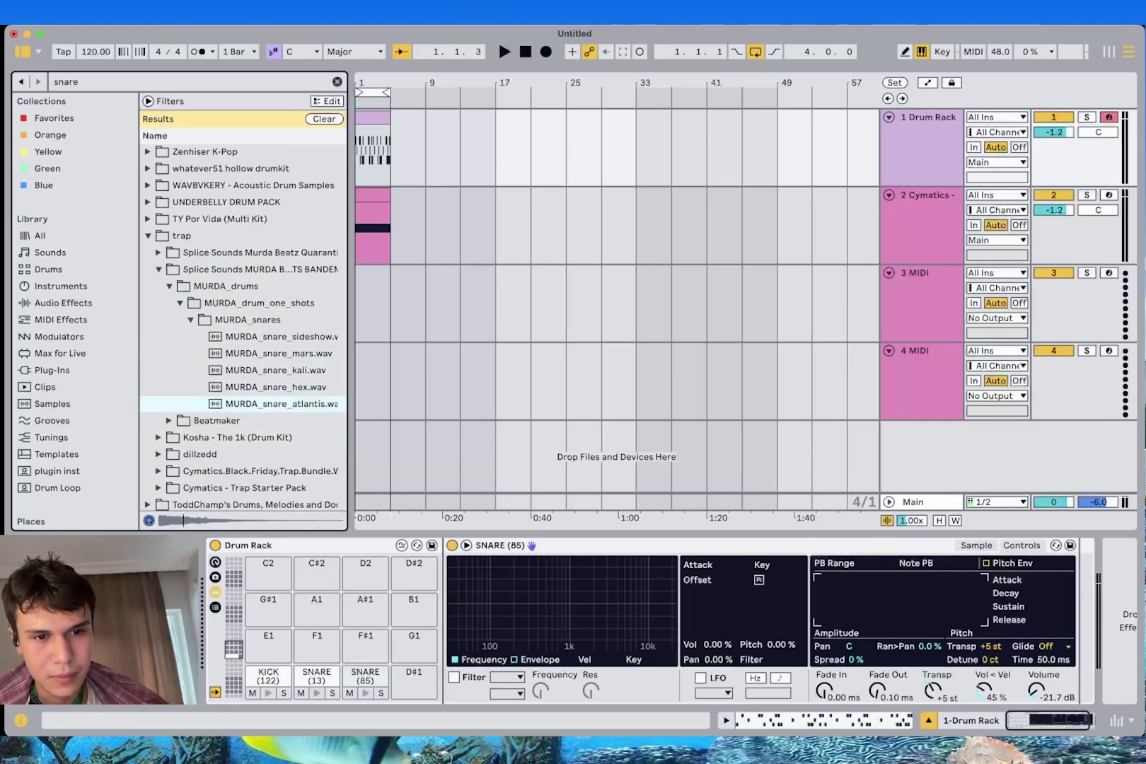
key(Return)
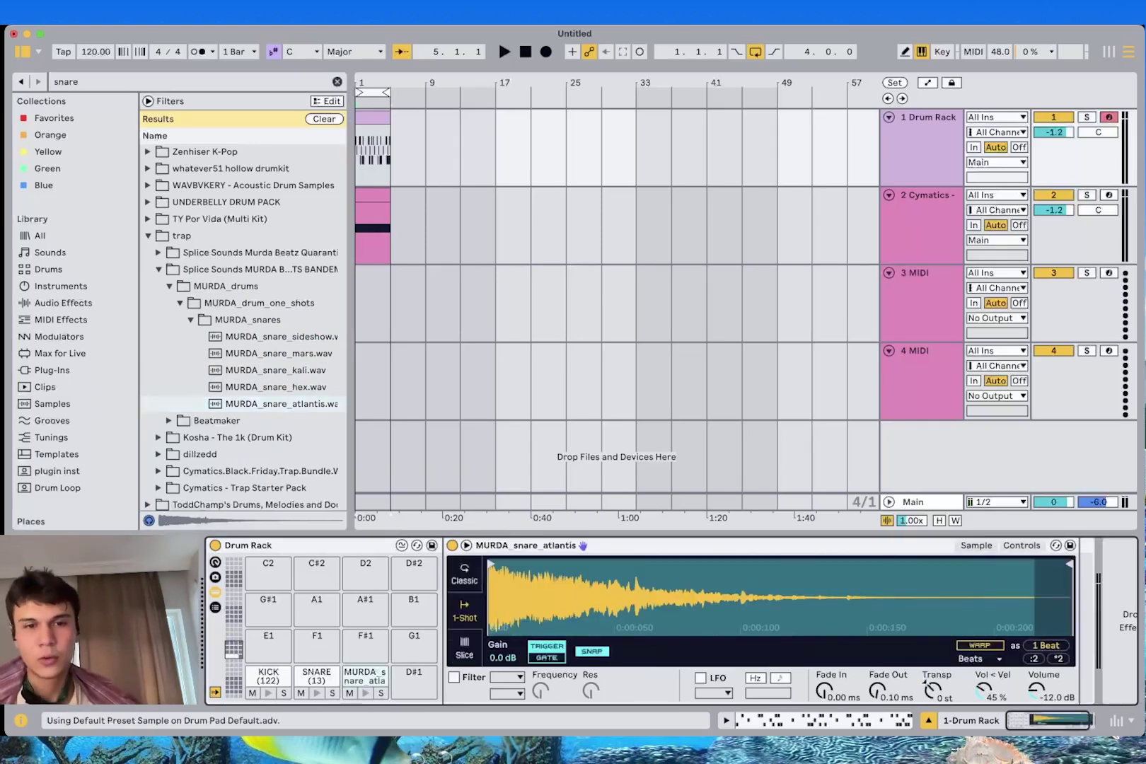
Lower the MURDA_snare_atlantis sample's volume to -17.7 dB while the loop plays
key(space)
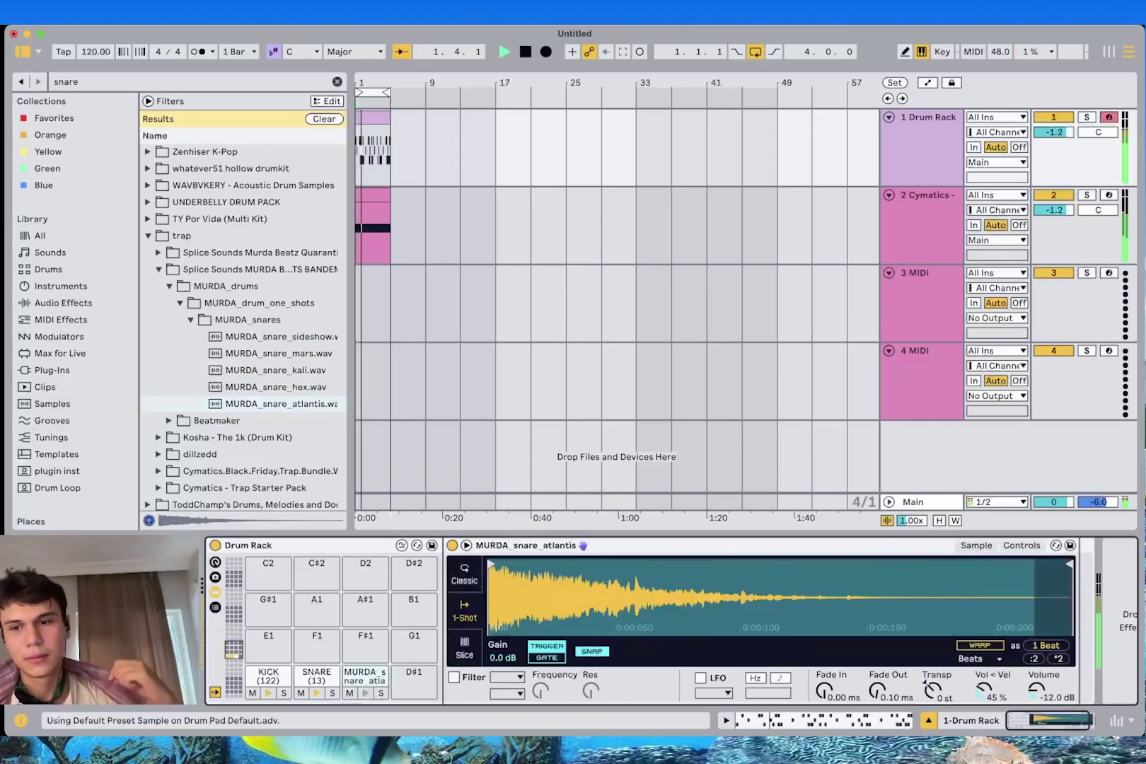
drag(1037, 690, 1036, 703)
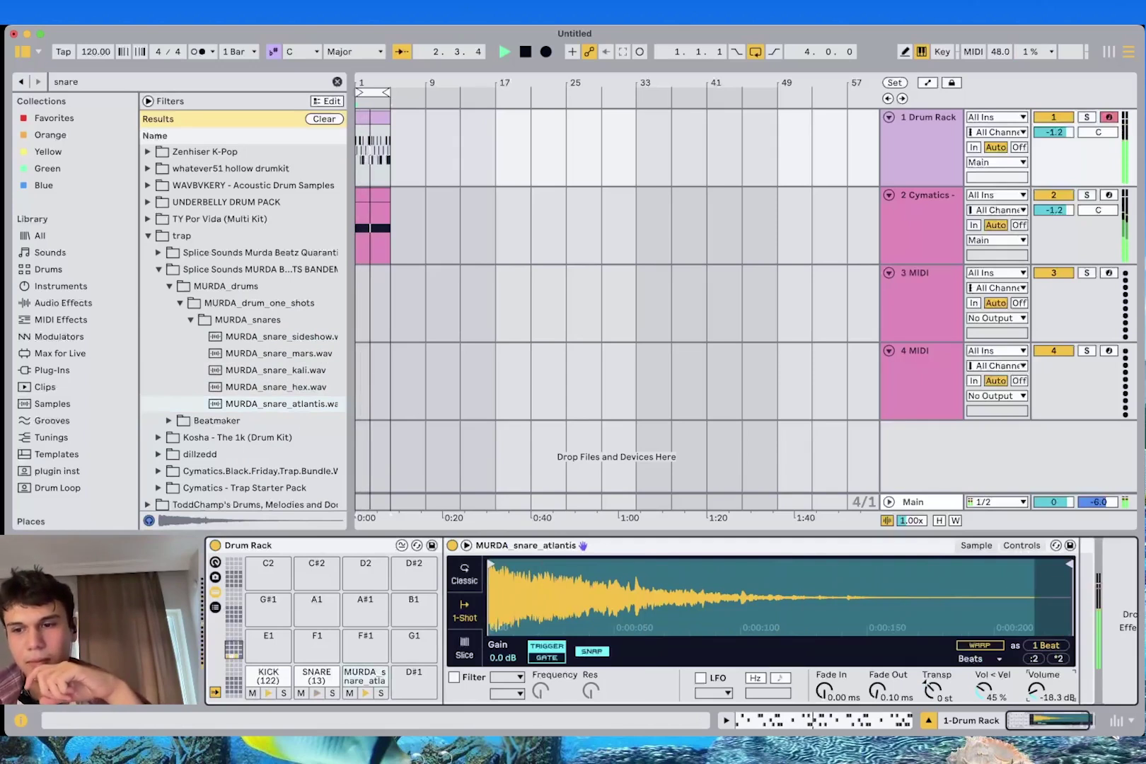
drag(1036, 689, 1036, 688)
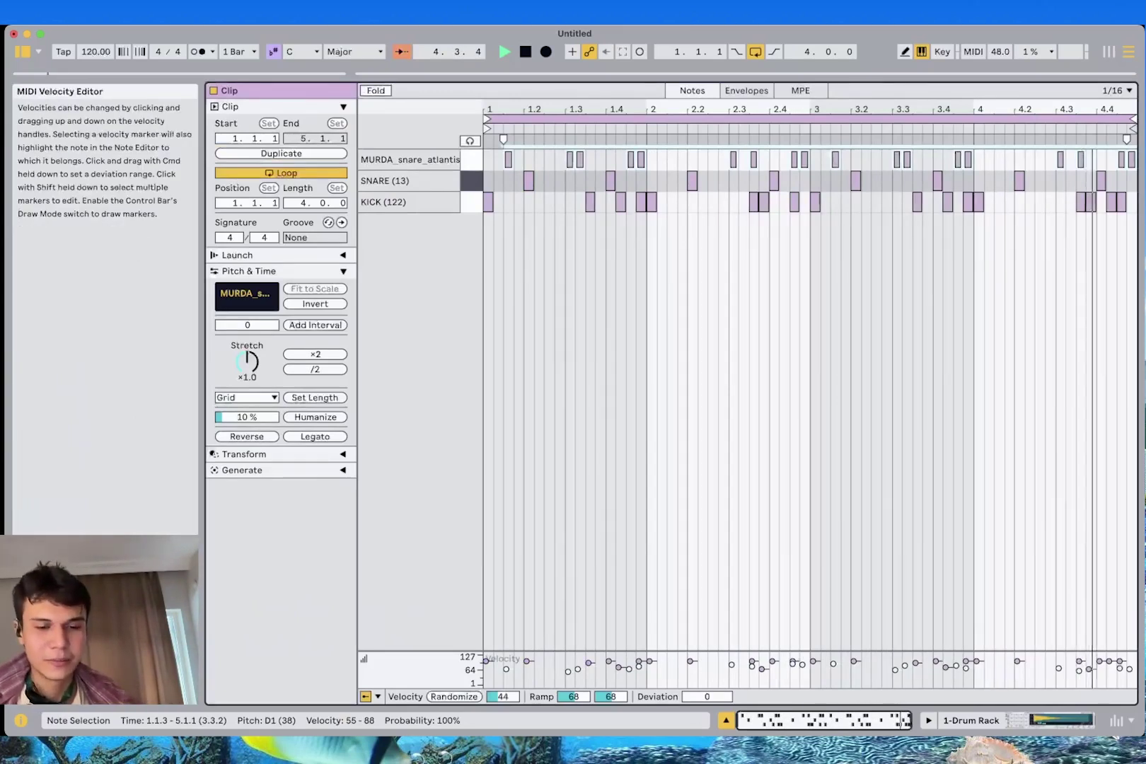
click(1049, 720)
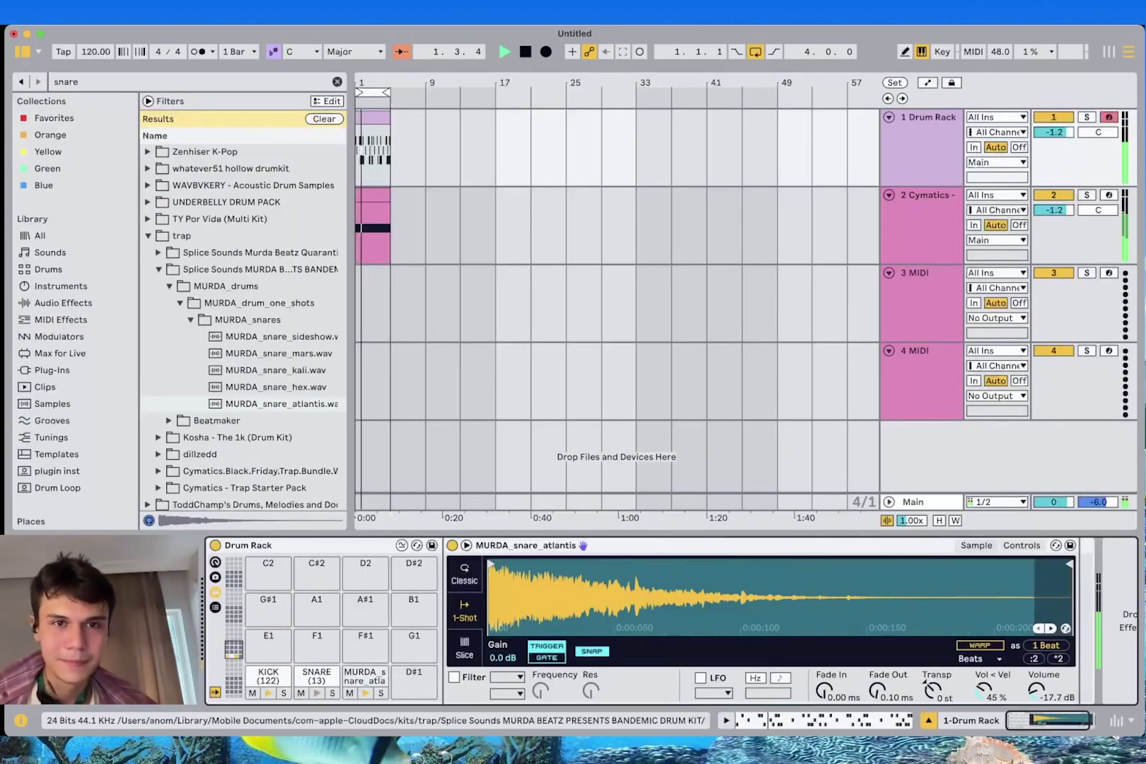
Stop playback and duplicate the four-bar Drum Rack clip so the copy starts at bar 5
double_click(374, 117)
key(space)
key(shift+Tab)
key(super+d)
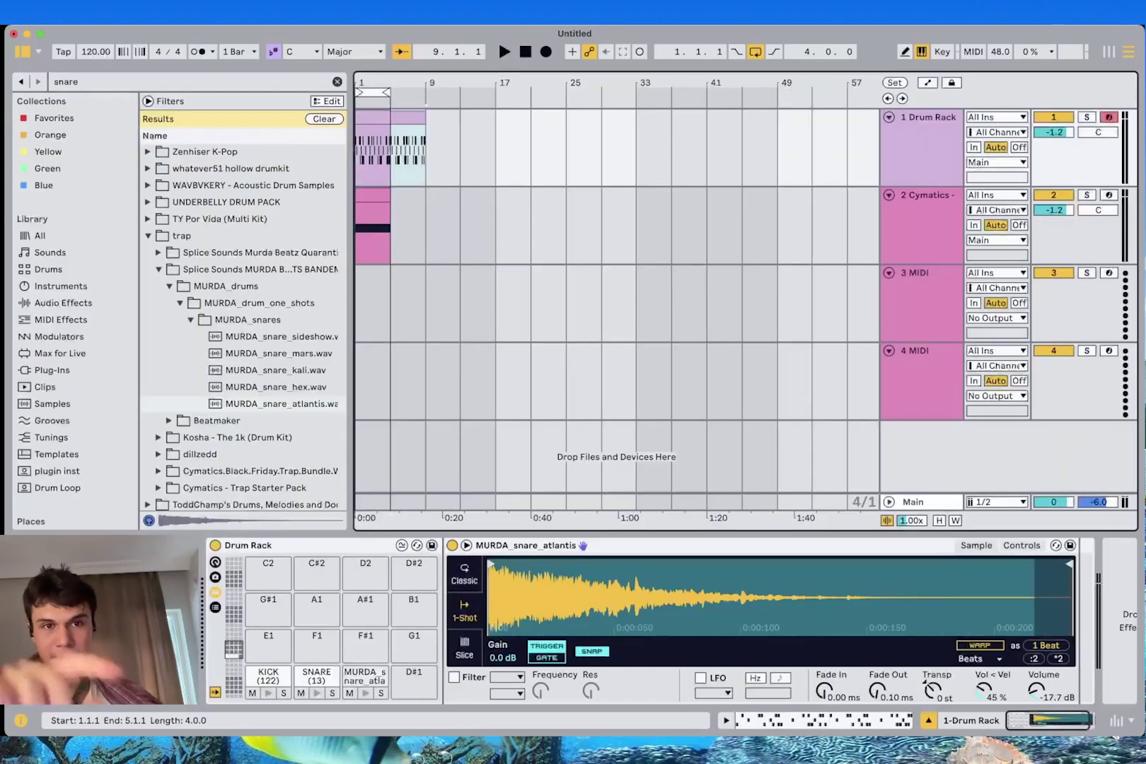
Delete all MURDA_snare_atlantis notes from the Drum Rack clip in bars 1 to 4 and play it back
double_click(375, 118)
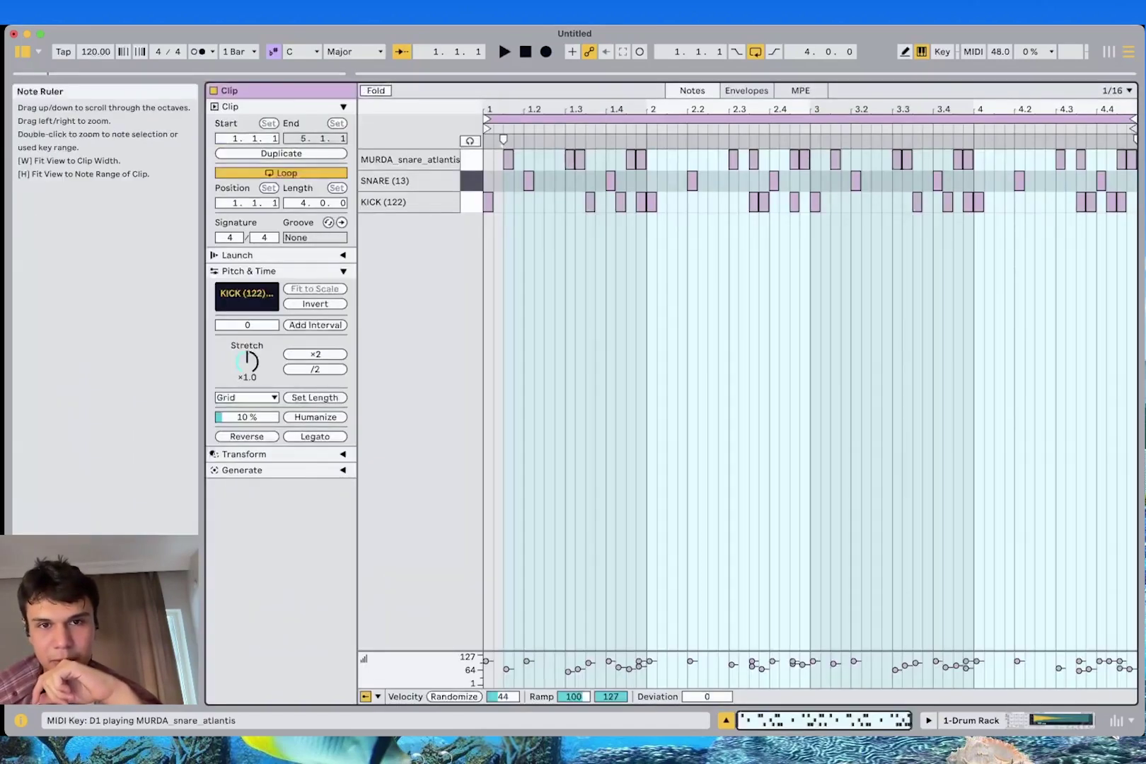
click(471, 160)
key(Delete)
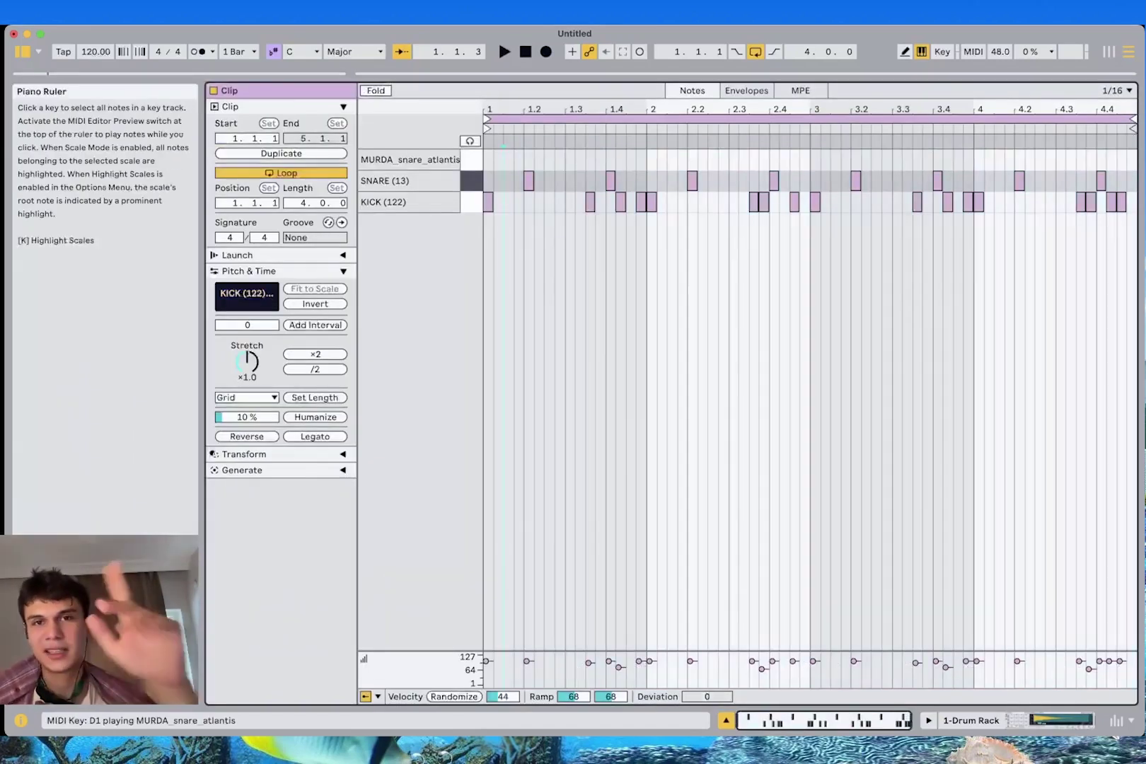
key(space)
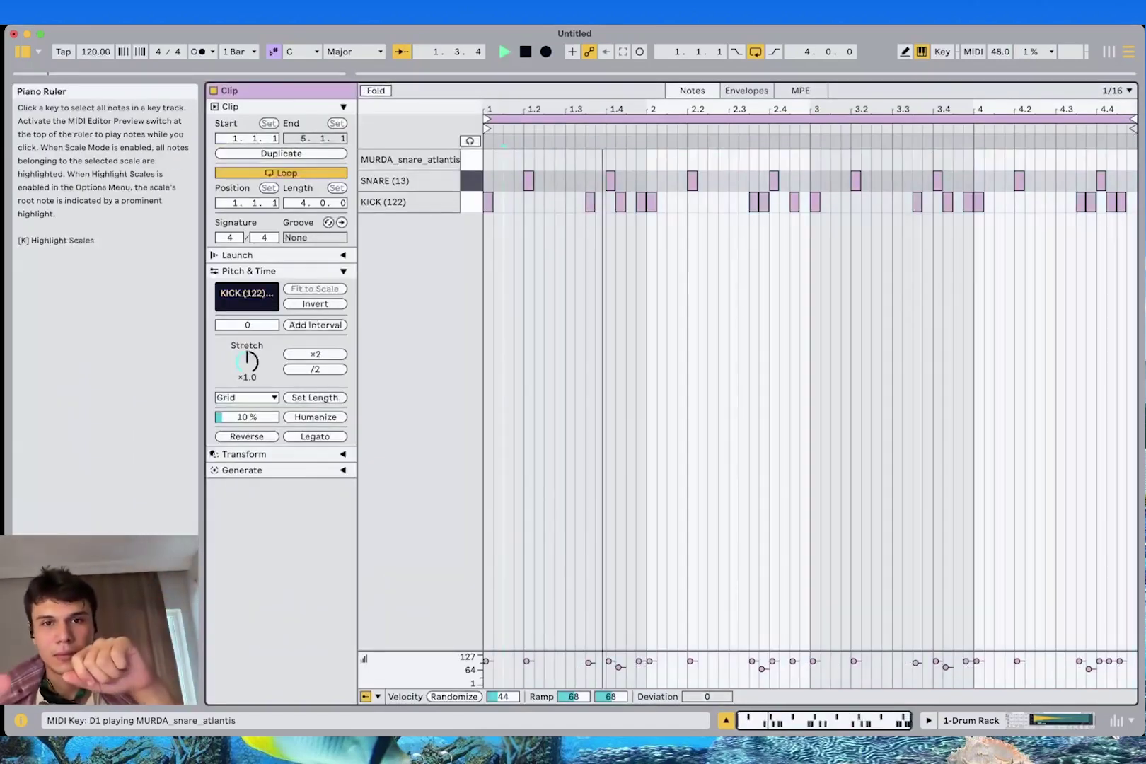
key(shift+Tab)
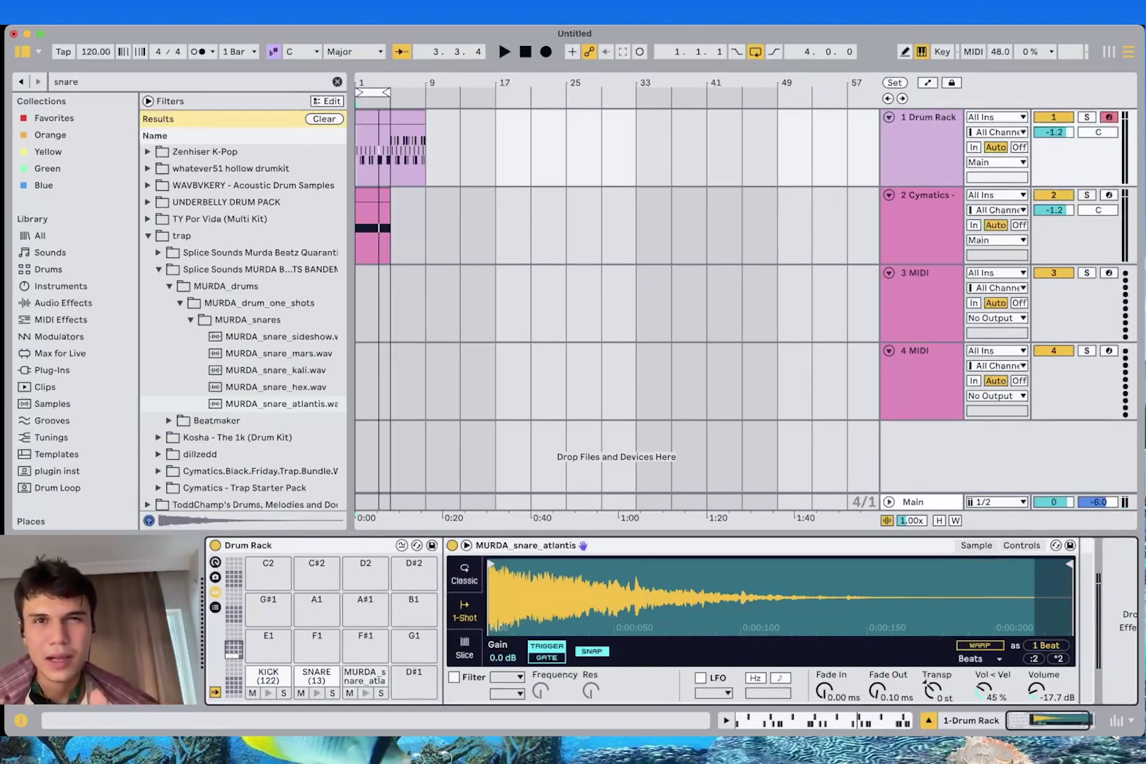
Move the second Drum Rack clip and the hi-hat clip with rolls so both start at bar 9
drag(407, 117, 443, 117)
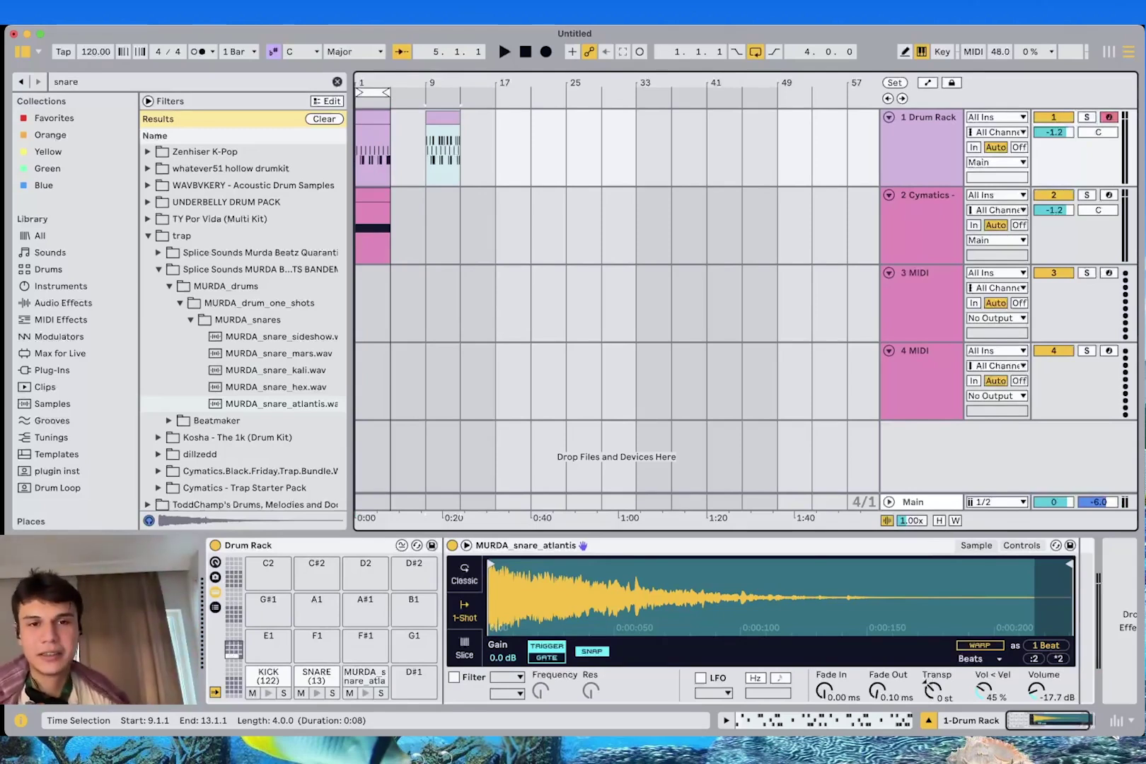
click(367, 228)
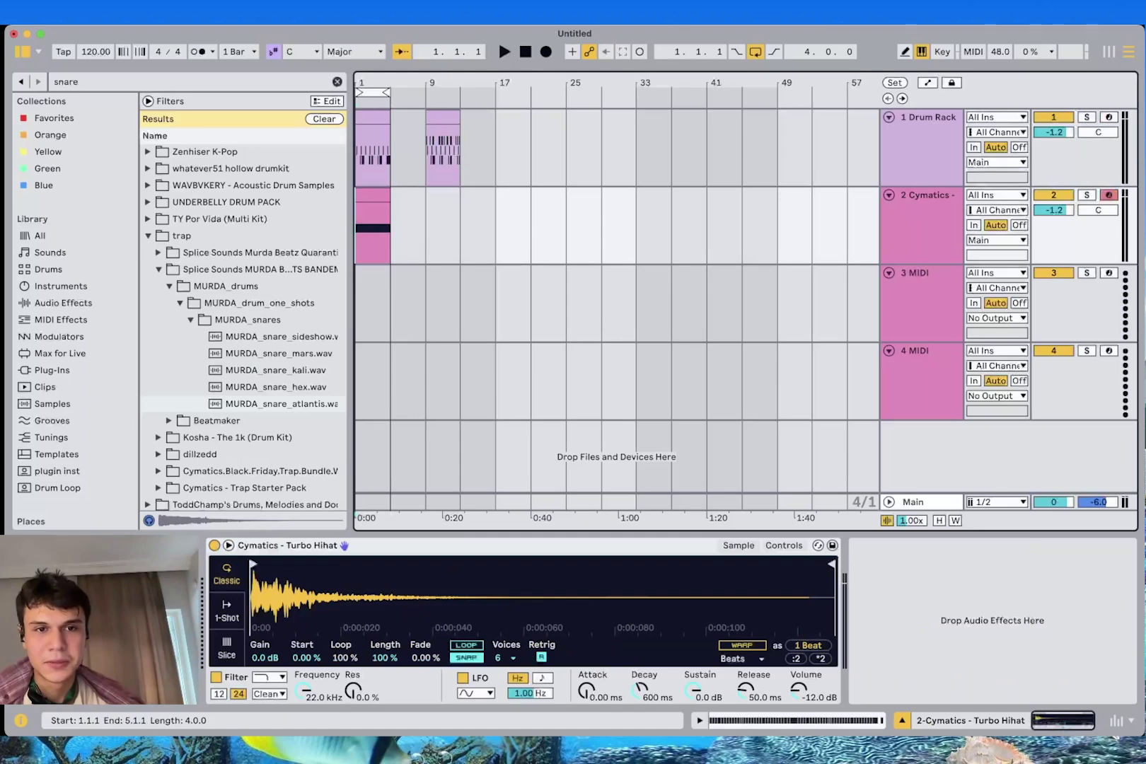
click(379, 196)
drag(378, 196, 448, 196)
Open a new four-bar hi-hat clip at bar 1 and fill it with plain 1/16 notes on C3
double_click(376, 230)
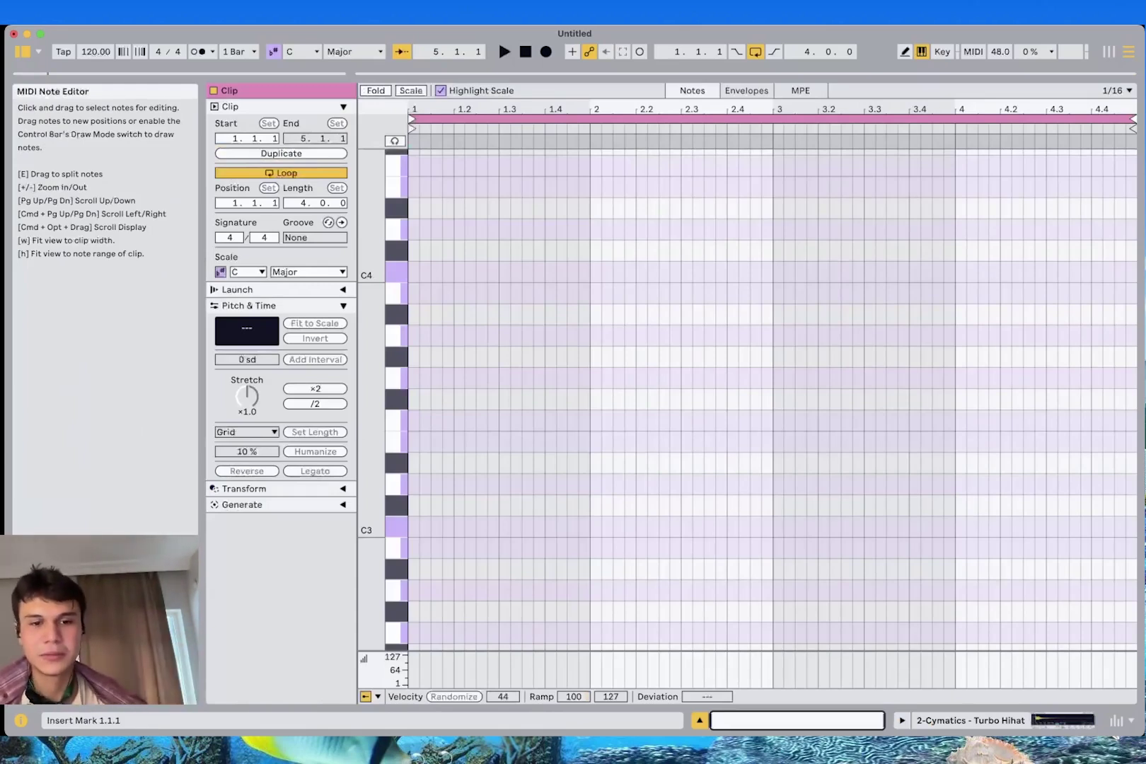
double_click(414, 527)
key(b)
drag(424, 527, 875, 527)
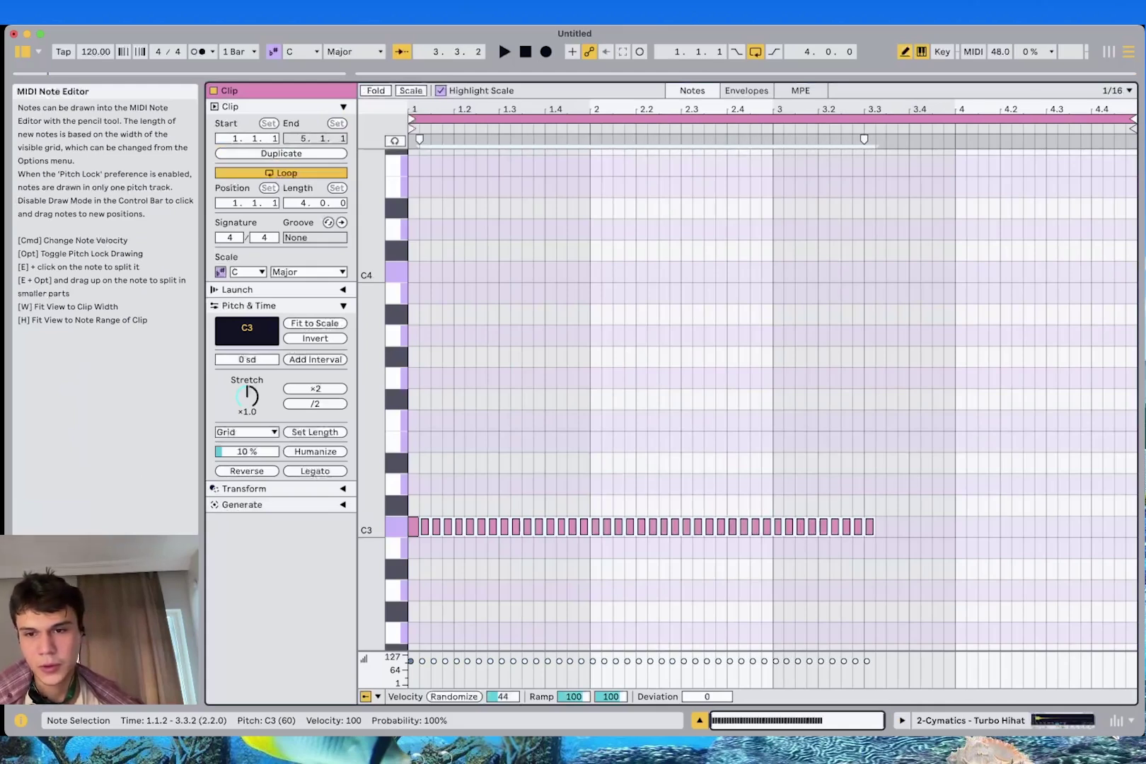
drag(977, 527, 1135, 527)
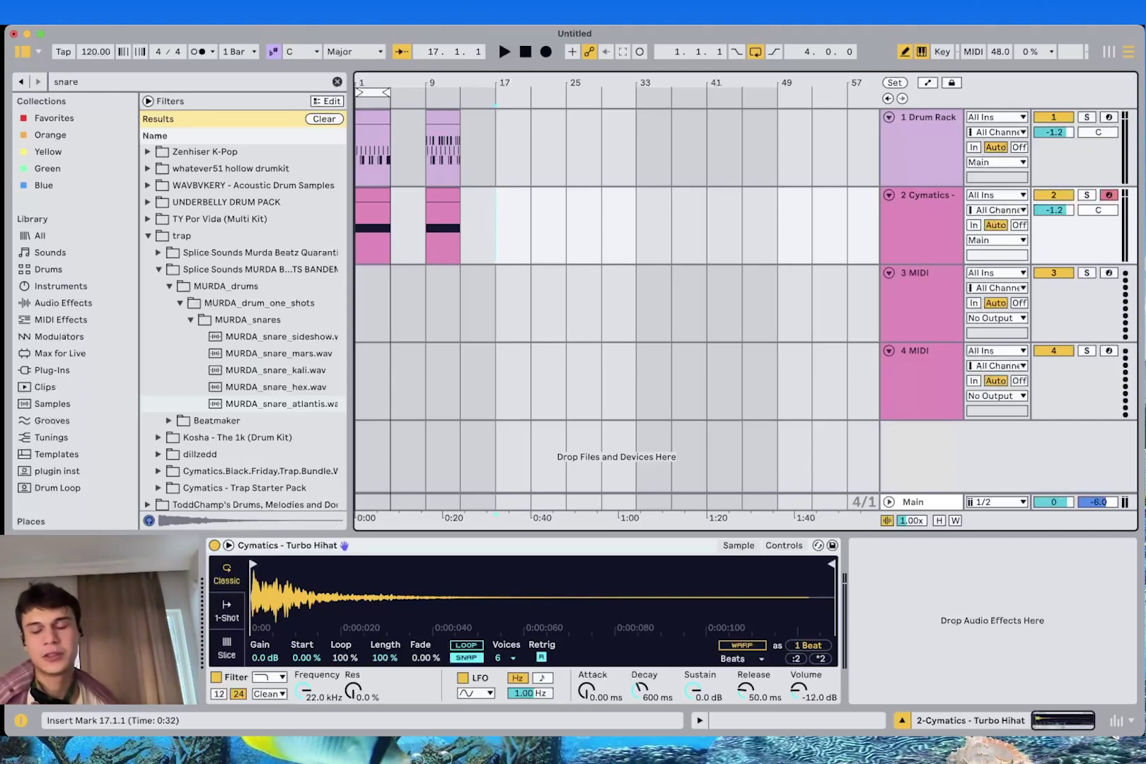
Move the Drum Rack and hi-hat clips at bar 9 together to bar 17
click(392, 304)
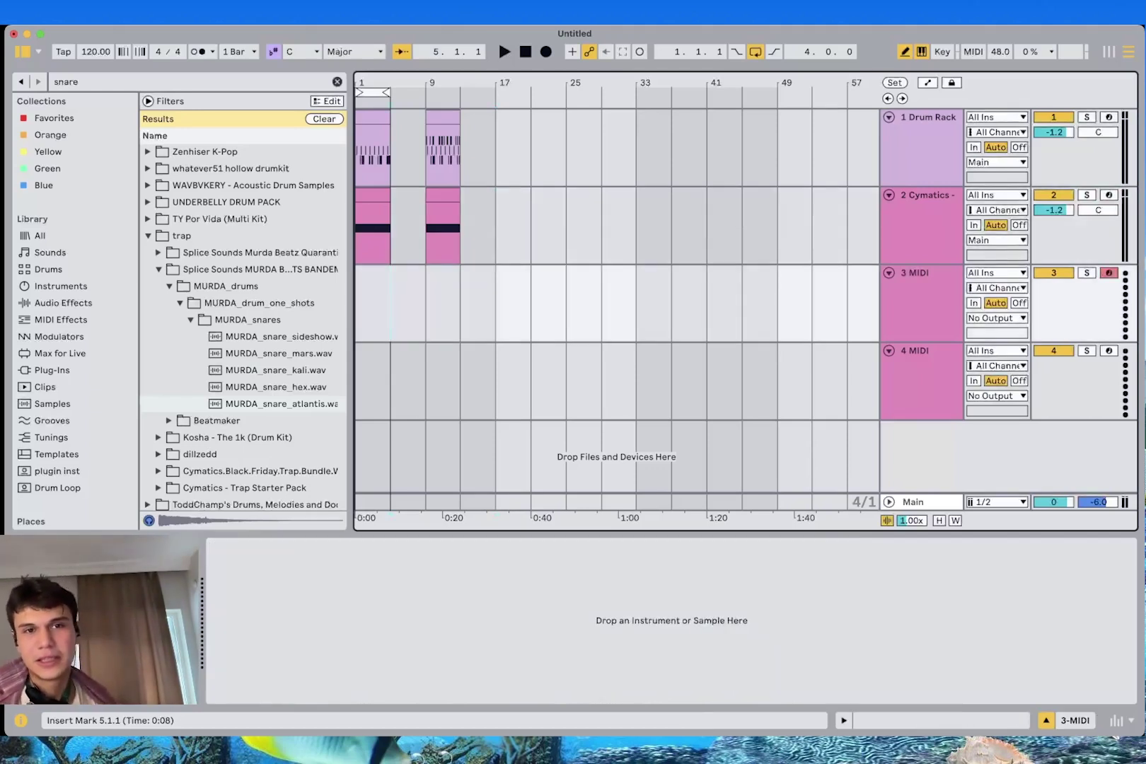
drag(390, 244, 356, 152)
drag(427, 244, 459, 152)
key(Right)
key(Right)
key(Right)
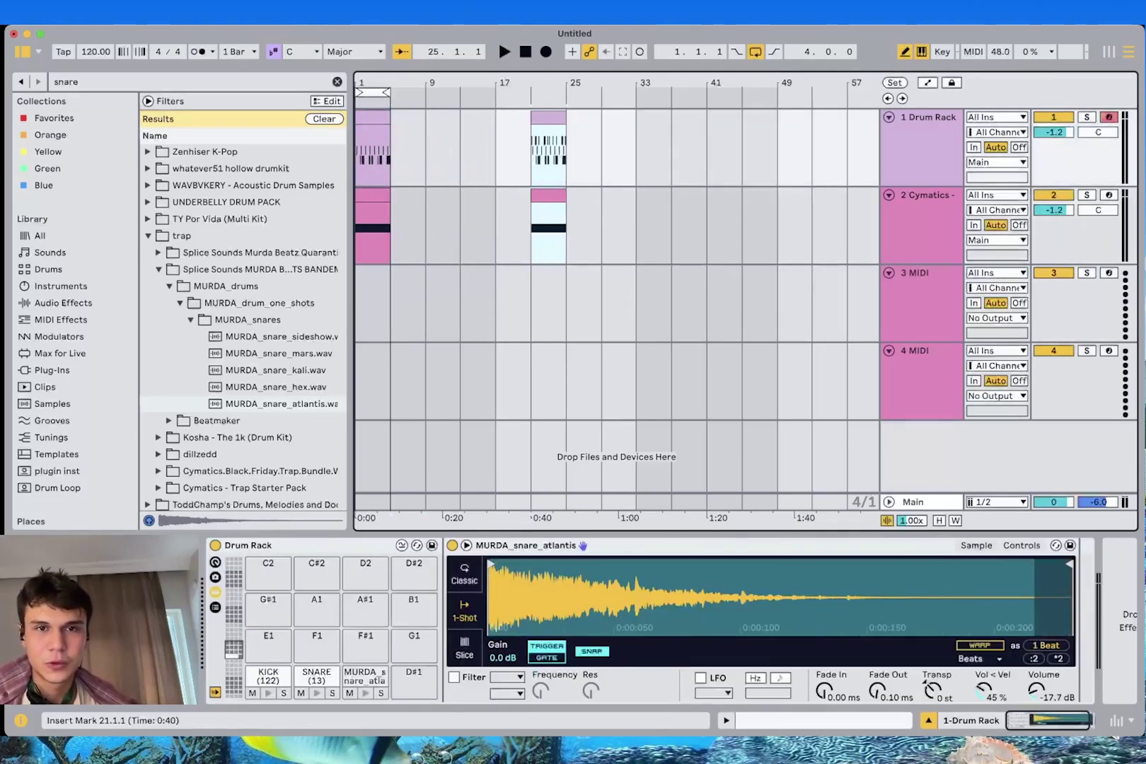
key(Left)
Duplicate the drum and hi-hat clips of bars 1 to 4 over bars 5 to 8, and set the loop to bars 1 to 8
drag(390, 244, 355, 152)
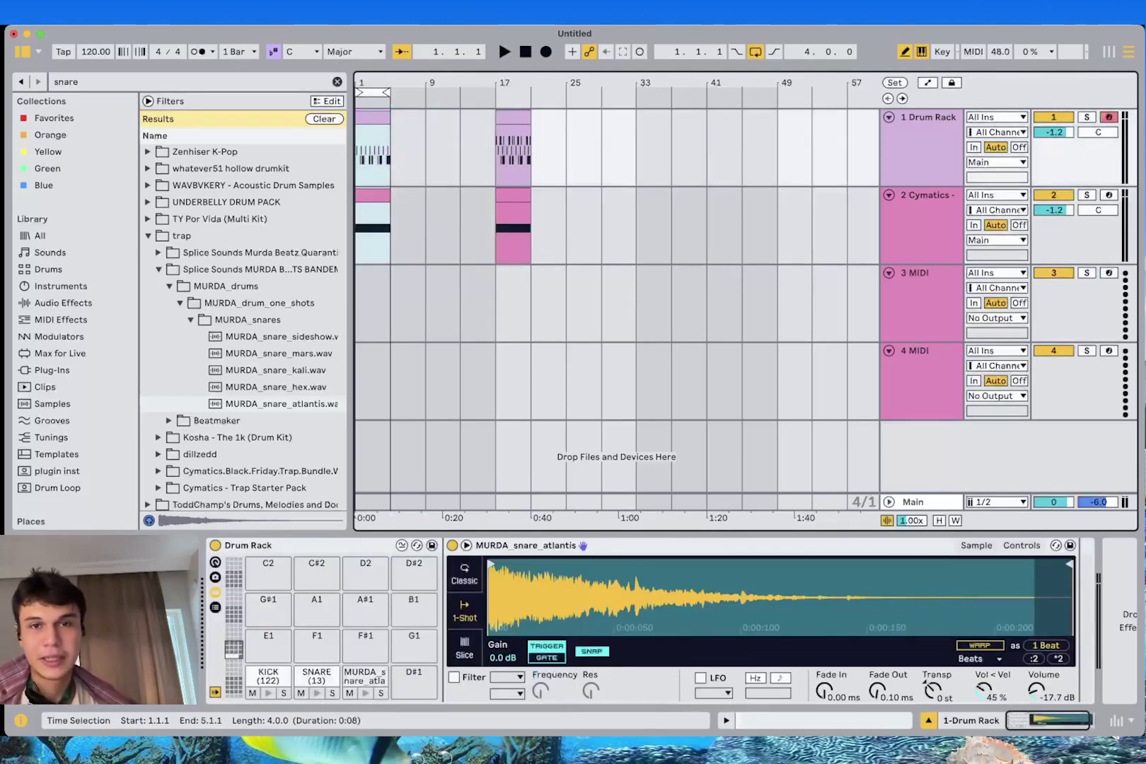
key(super+d)
drag(426, 304, 356, 304)
key(super+l)
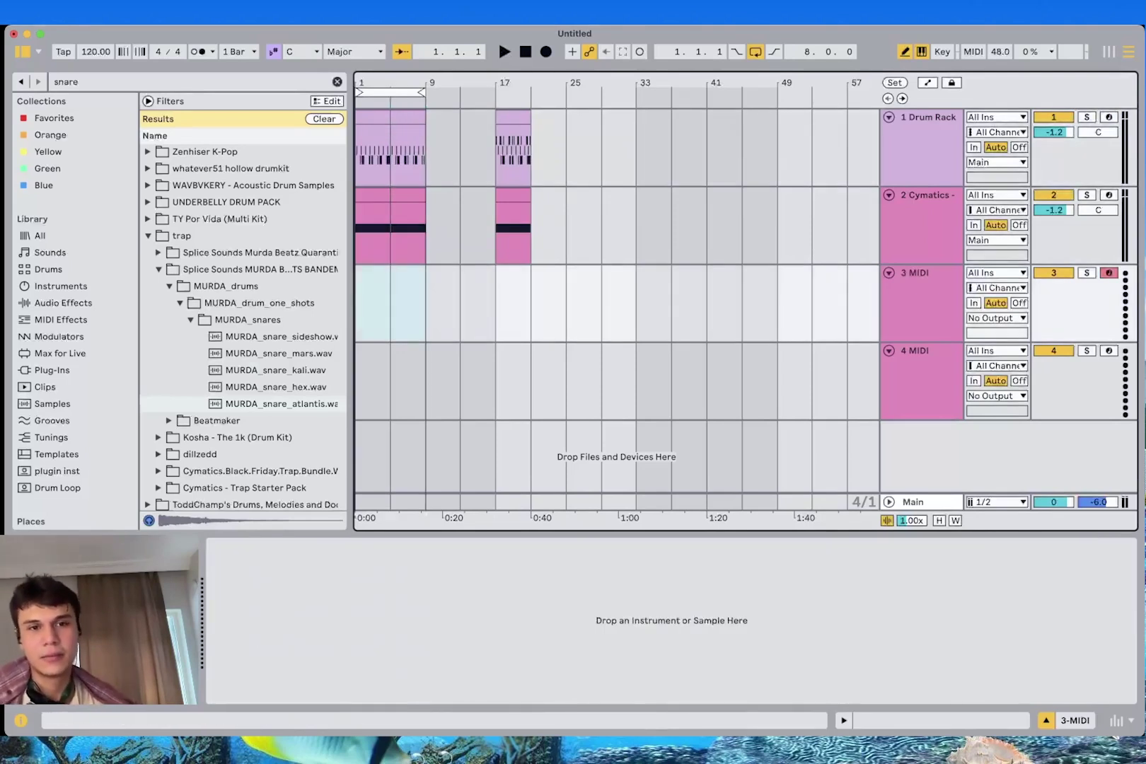
Insert an empty eight-bar MIDI clip at bar 1 of the 3 MIDI track and set the scale to F Minor
key(super+shift+m)
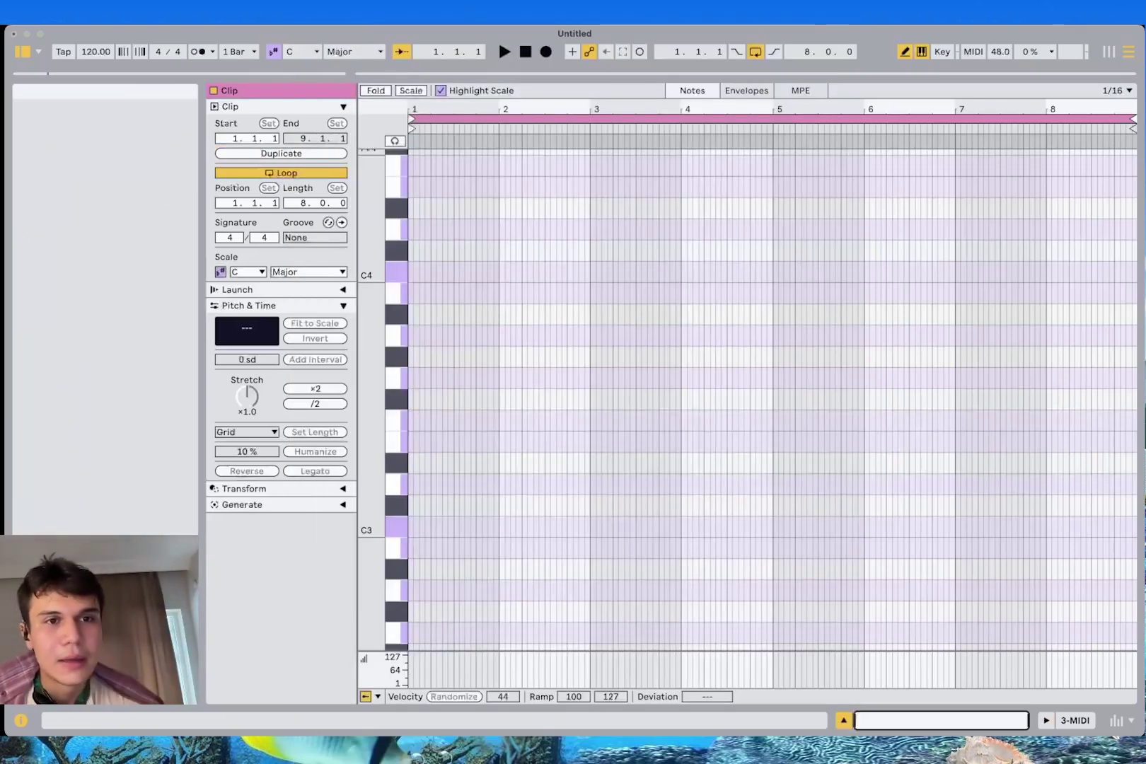
click(303, 52)
click(302, 130)
click(353, 51)
click(351, 67)
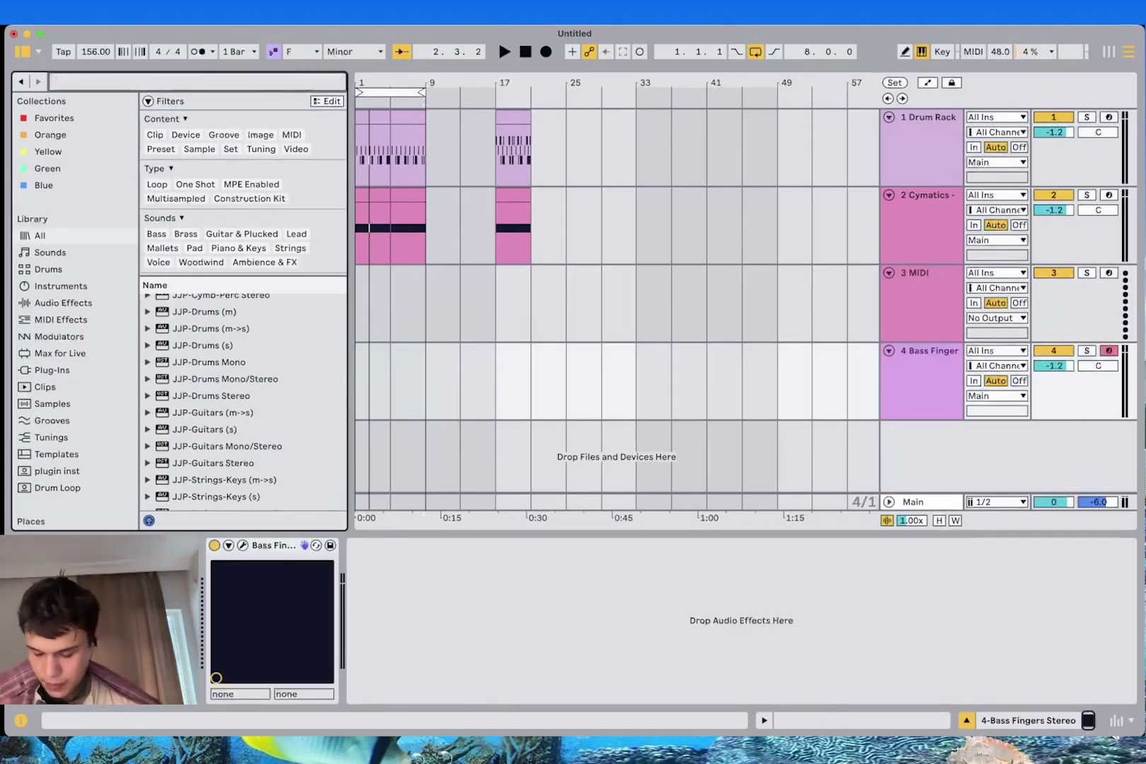
Search the browser for aug, load Augmented STRINGS on track 4, raise the computer keyboard octave to C4, and audition with the beat
text(ug)
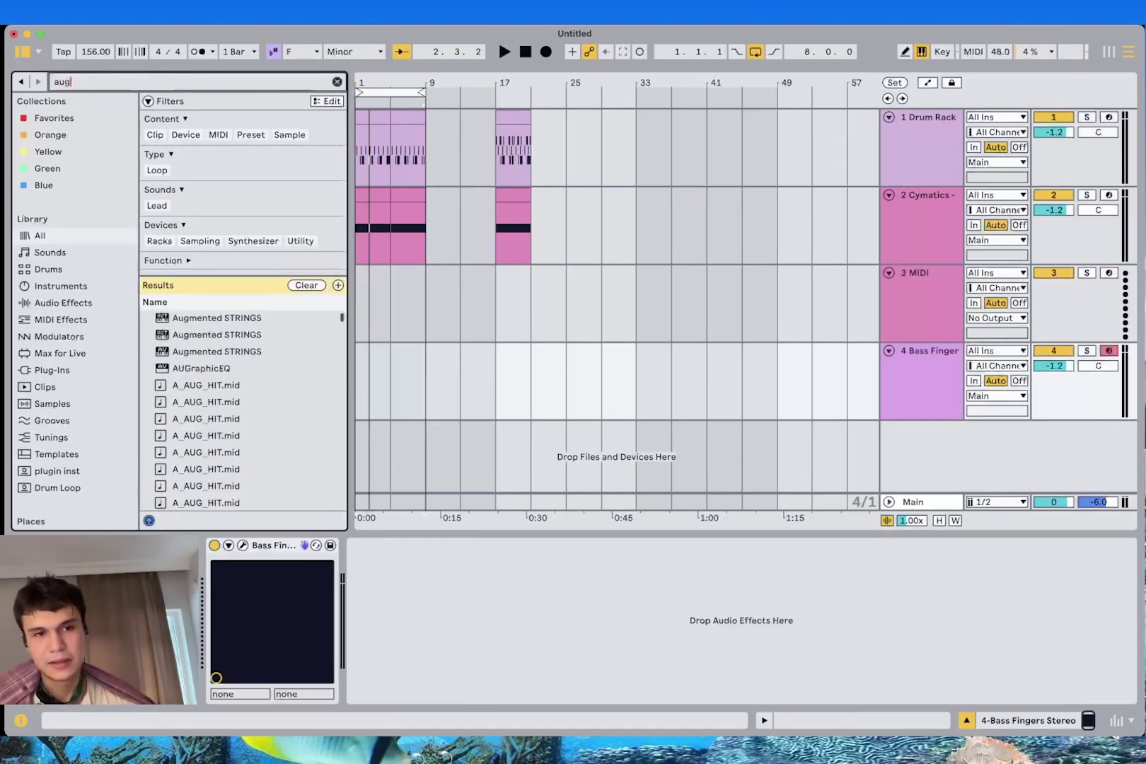
click(216, 352)
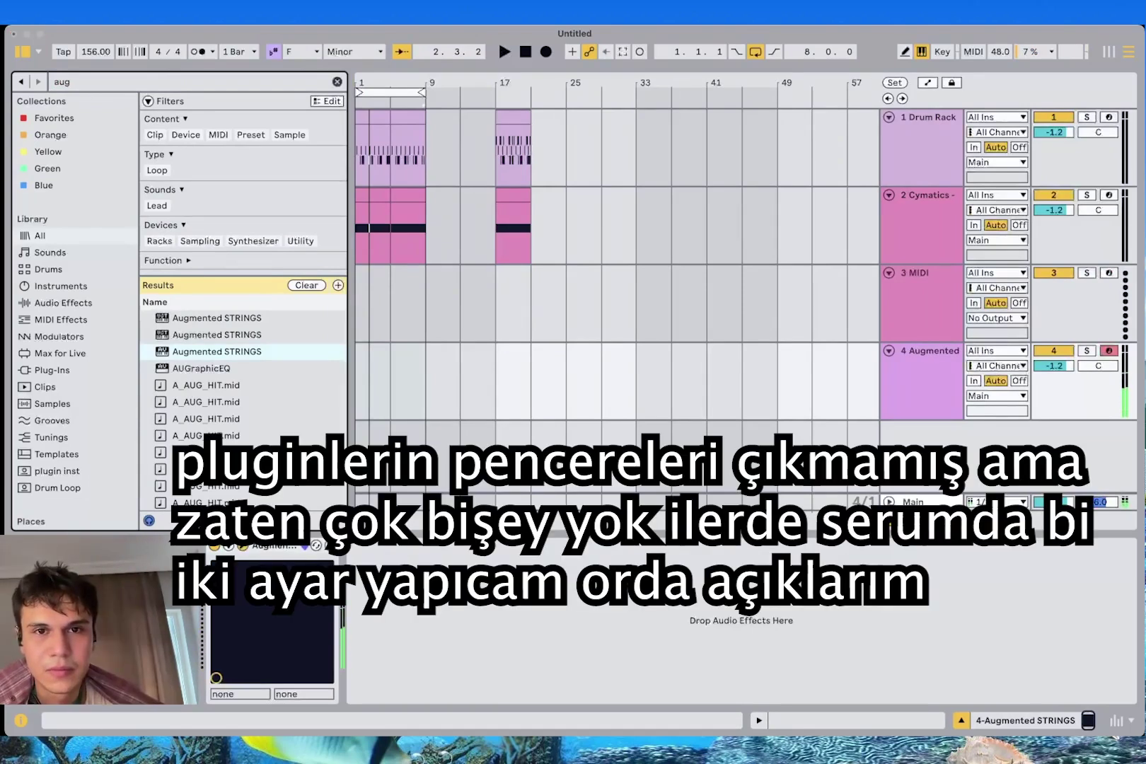
key(x)
key(x)
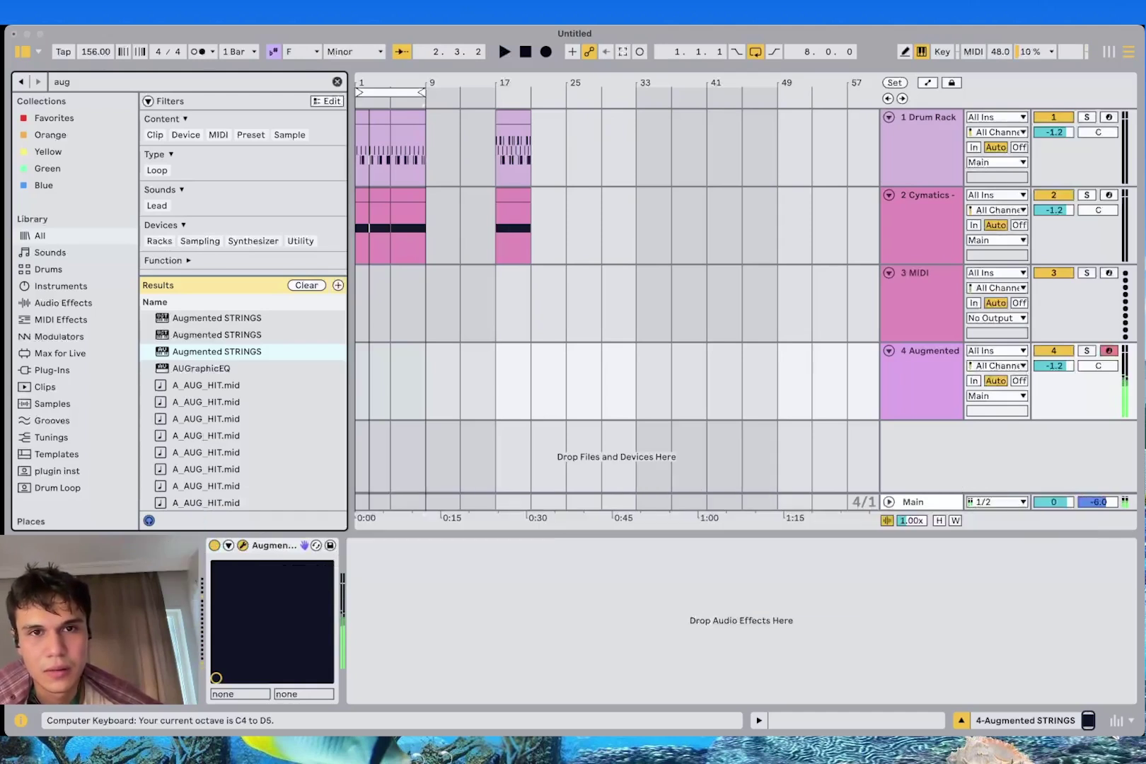
key(super+w)
key(space)
key(space)
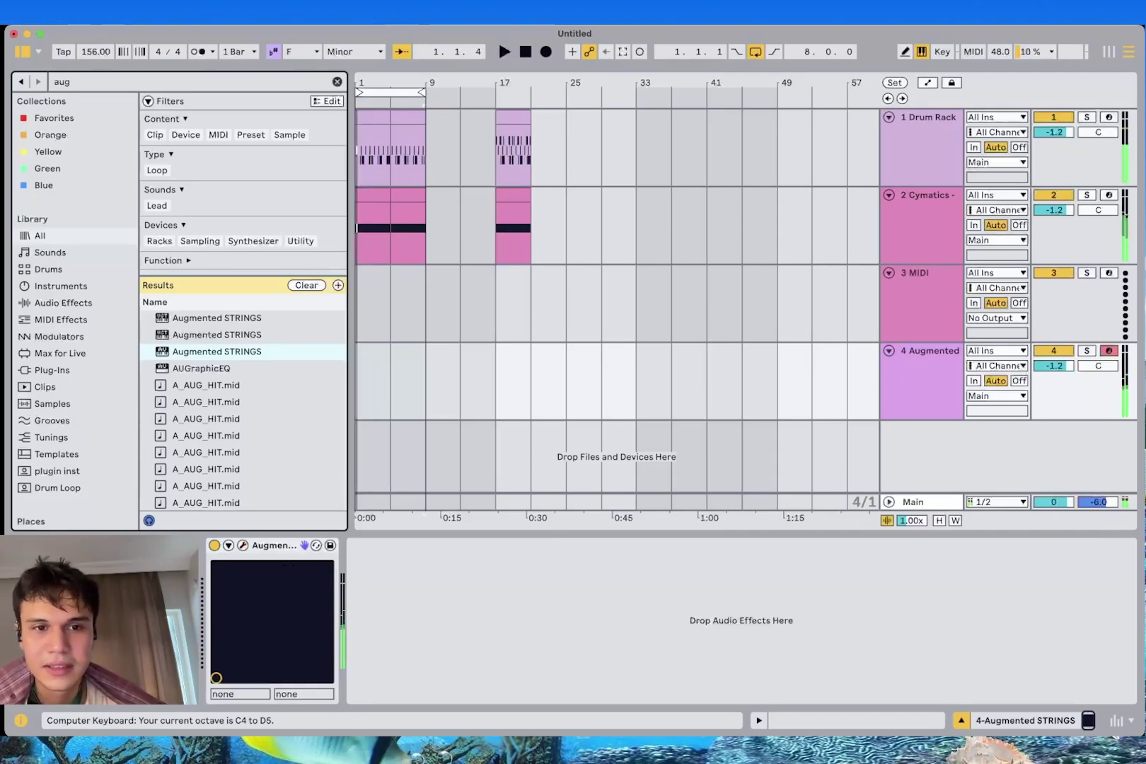
Insert a four-bar MIDI clip at bar 1 of the Augmented STRINGS track and draw a 1/16 F3 note at its start
drag(390, 382, 357, 382)
key(super+shift+m)
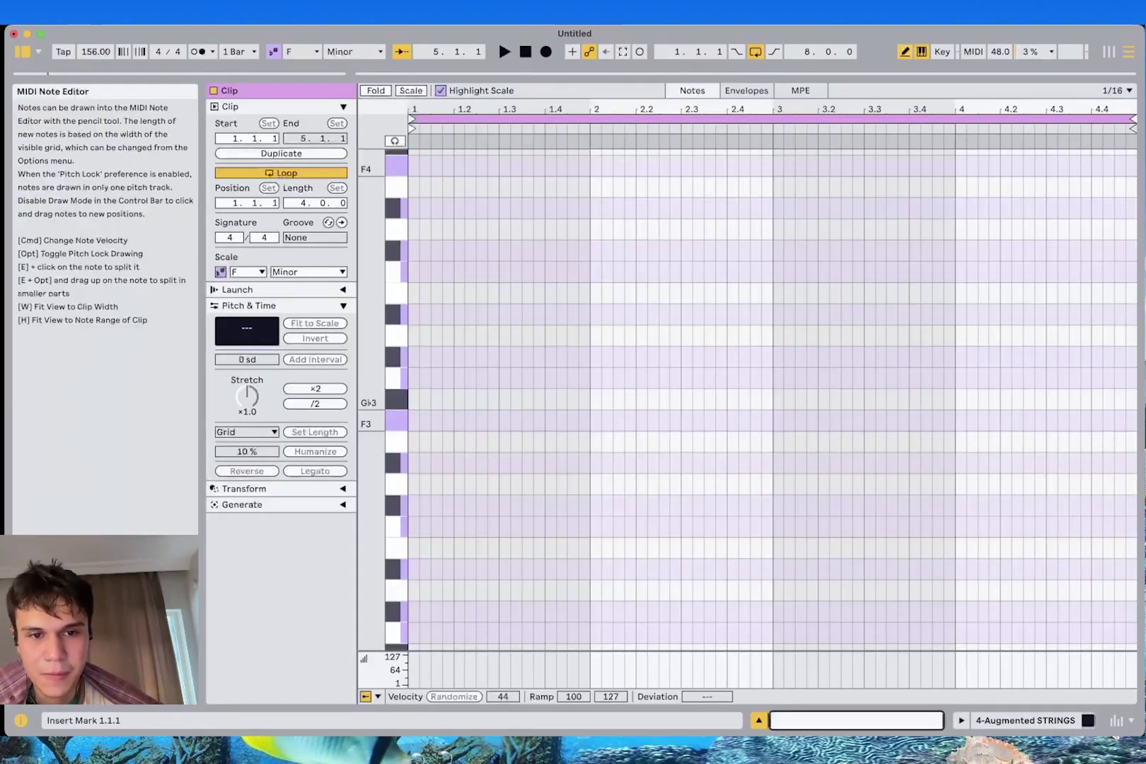
click(413, 421)
click(413, 357)
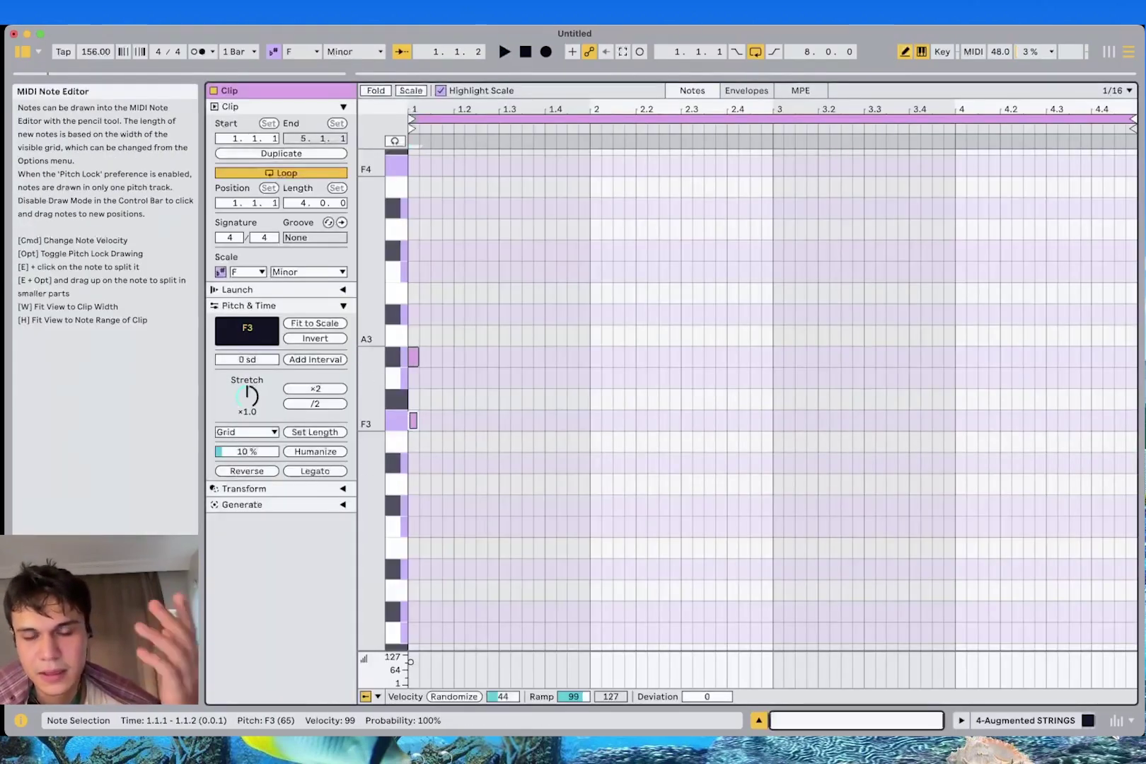
drag(413, 357, 425, 357)
key(super+z)
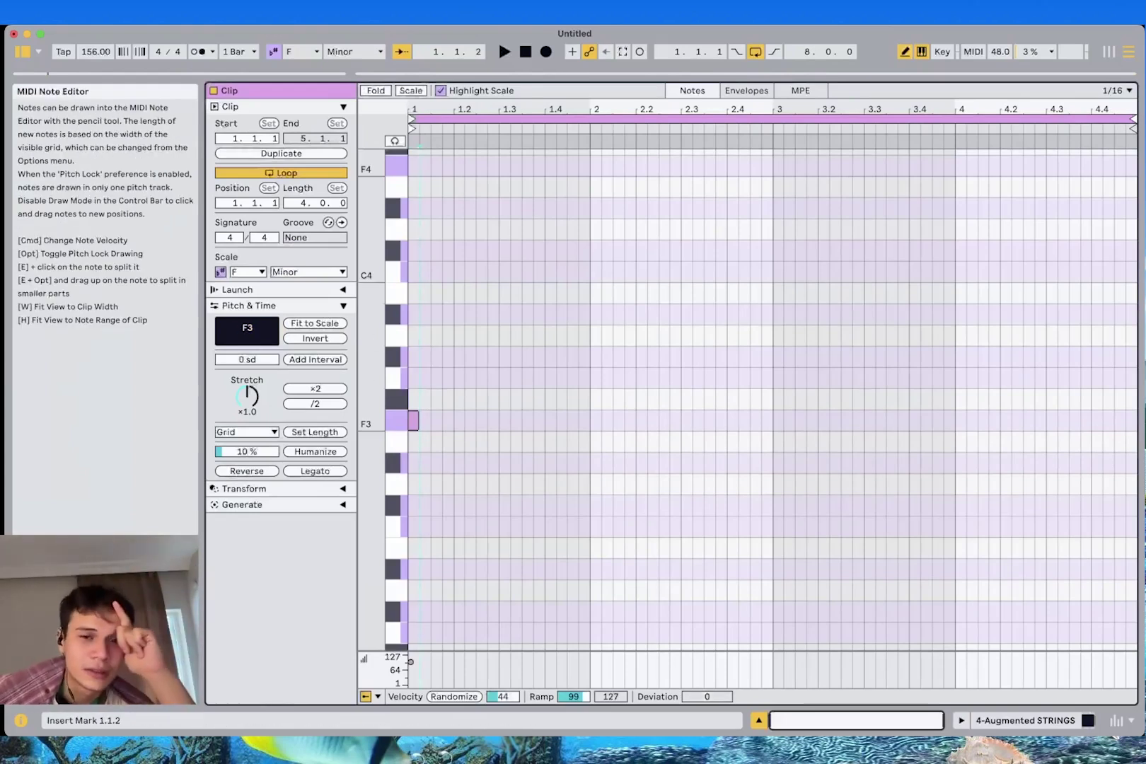
click(561, 377)
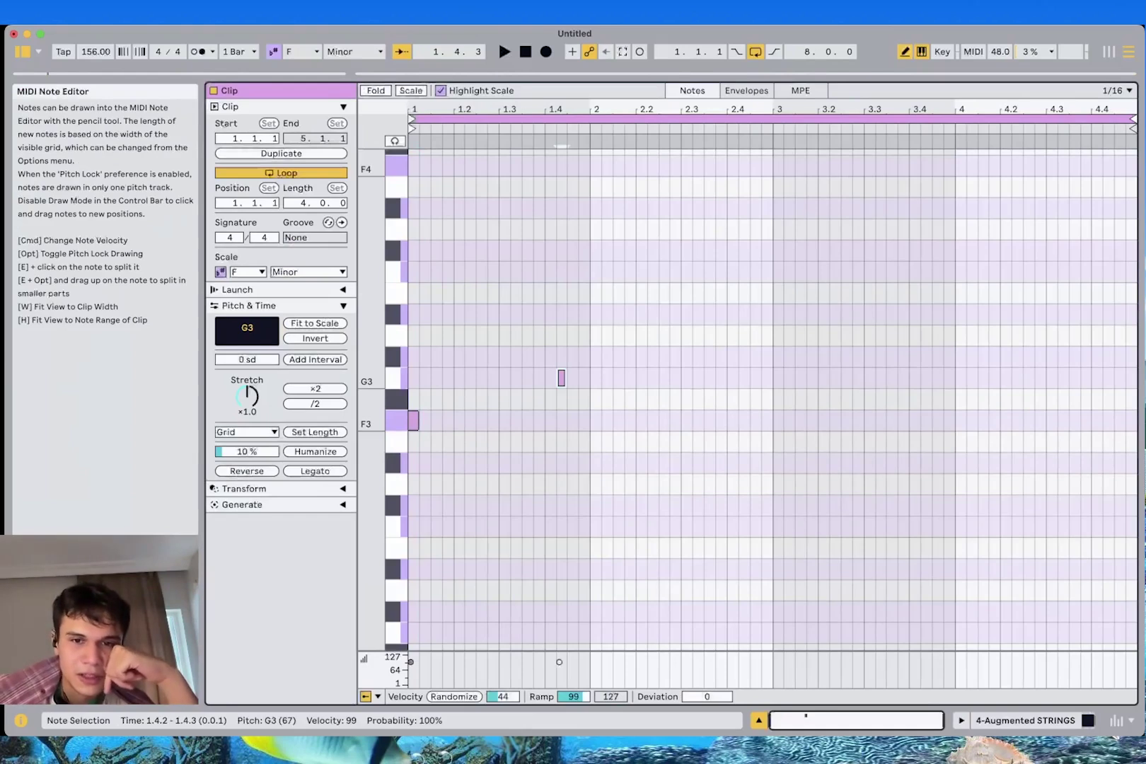
click(561, 378)
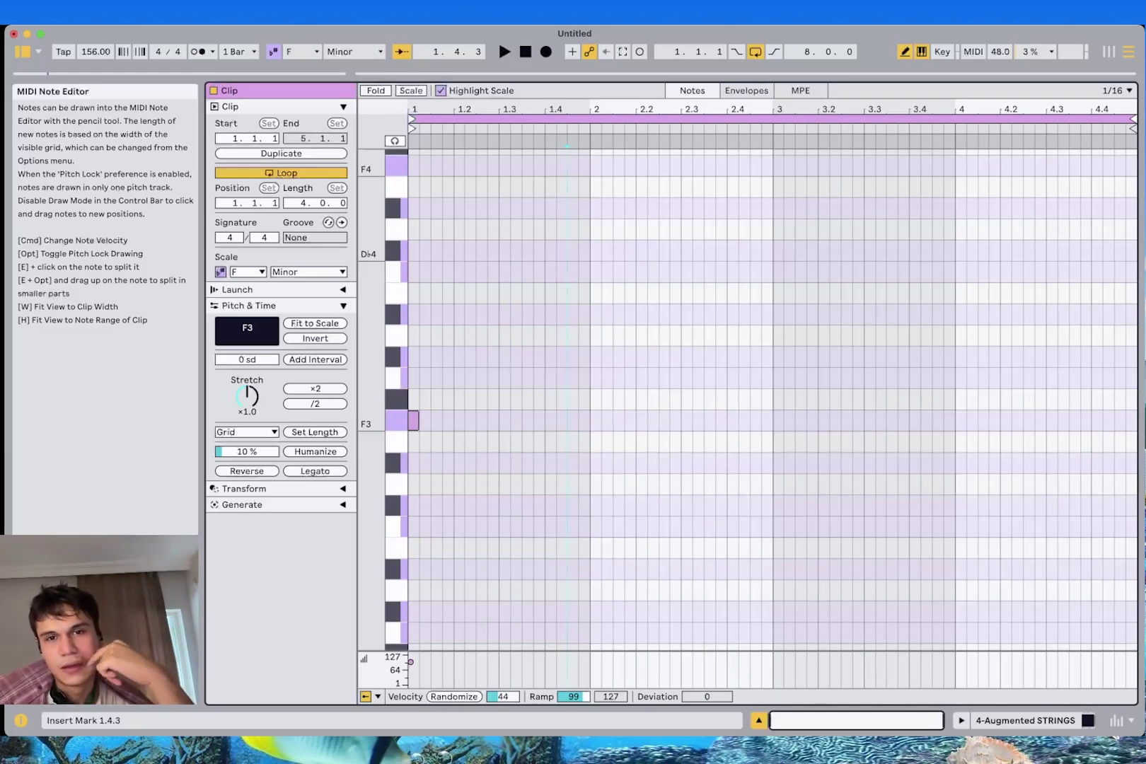
Draw 1/16 notes D♭4, B♭3 and C4 at the starts of bars 2, 3 and 4, and leave draw mode
click(595, 250)
click(778, 314)
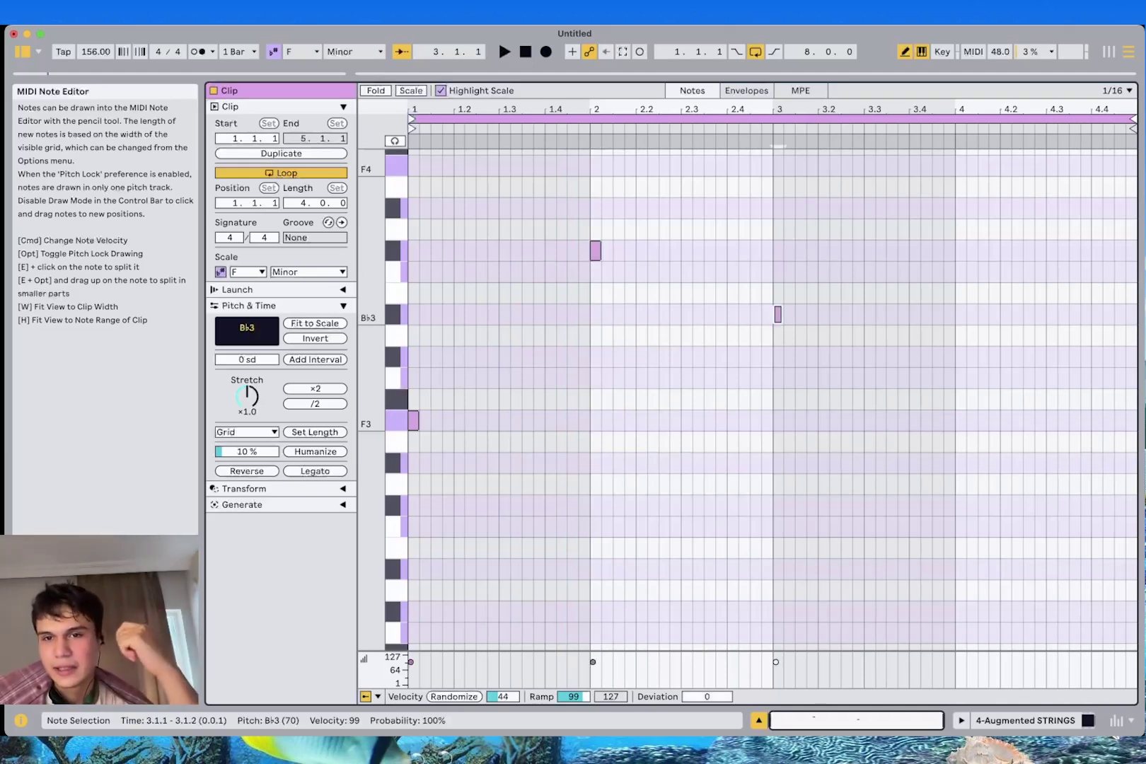
click(960, 272)
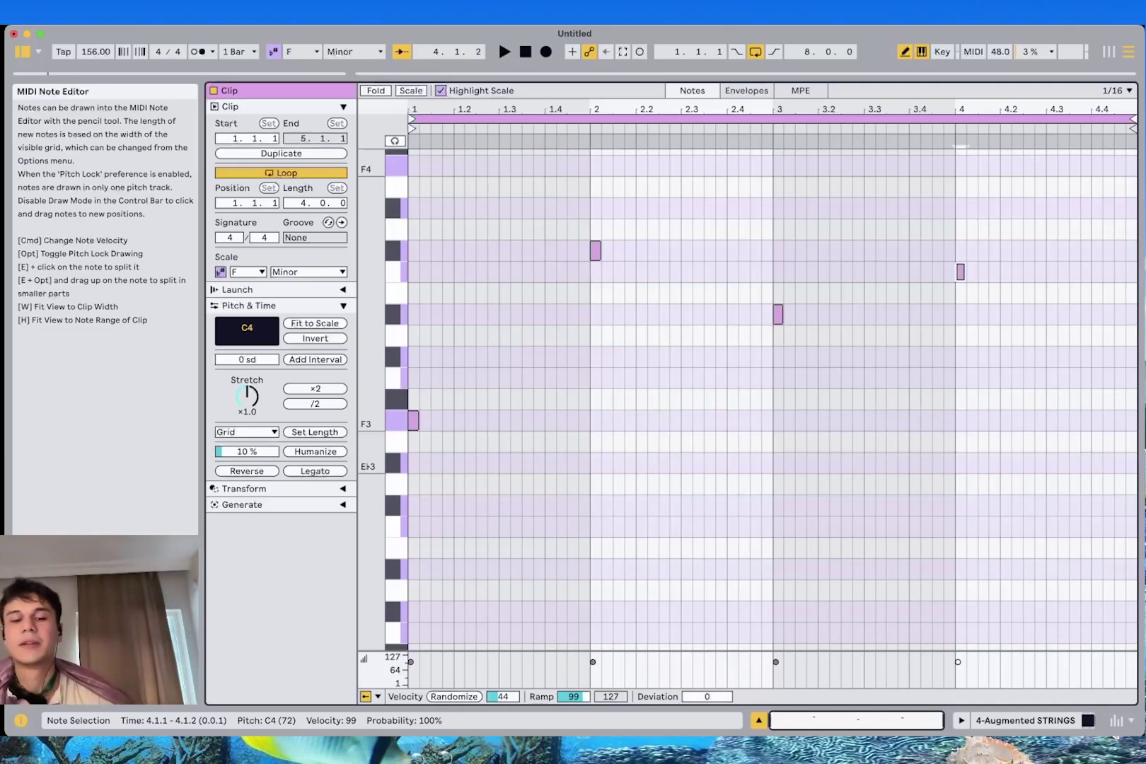
key(b)
scroll(1047, 357, up, 1)
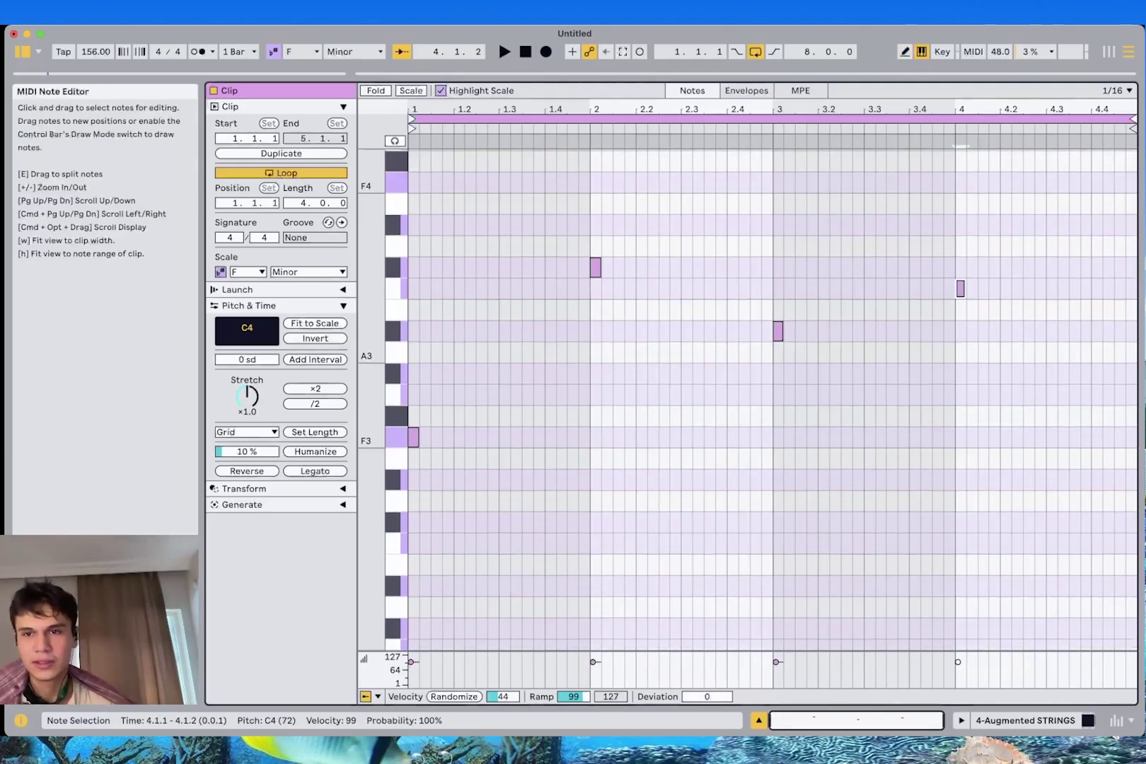
Select all four notes in the strings clip and lengthen them with Legato to fill their bars
click(1127, 481)
key(super+a)
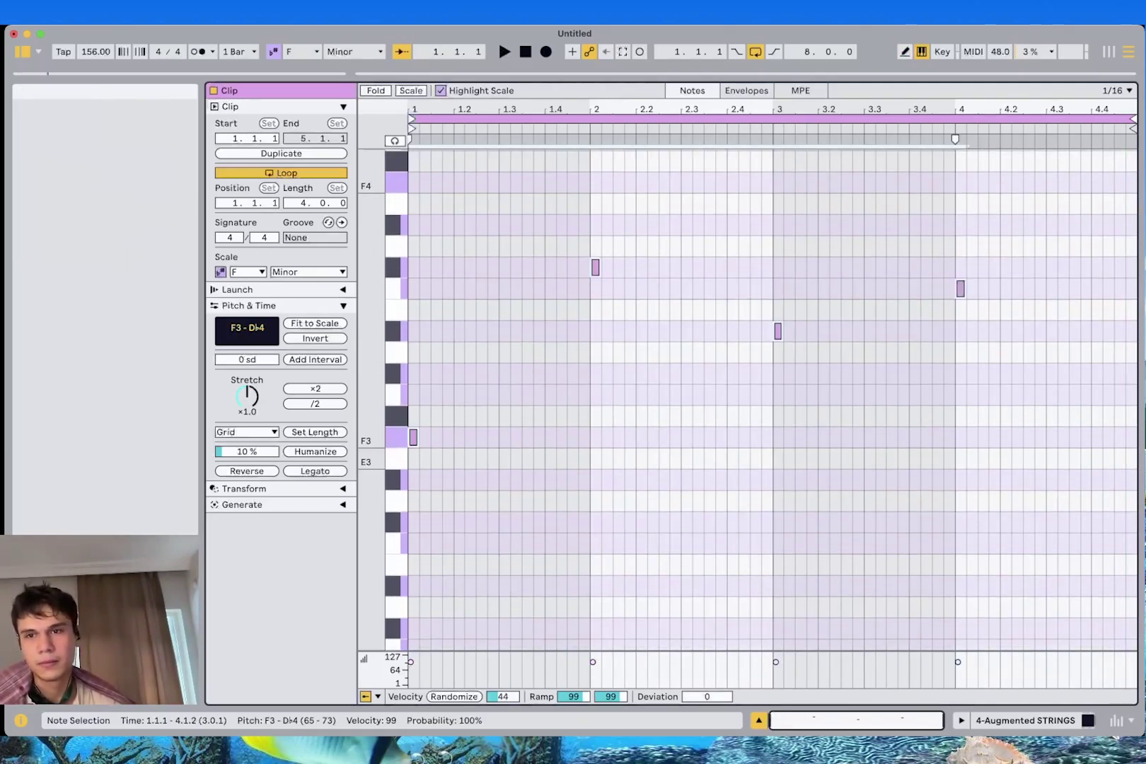
click(315, 470)
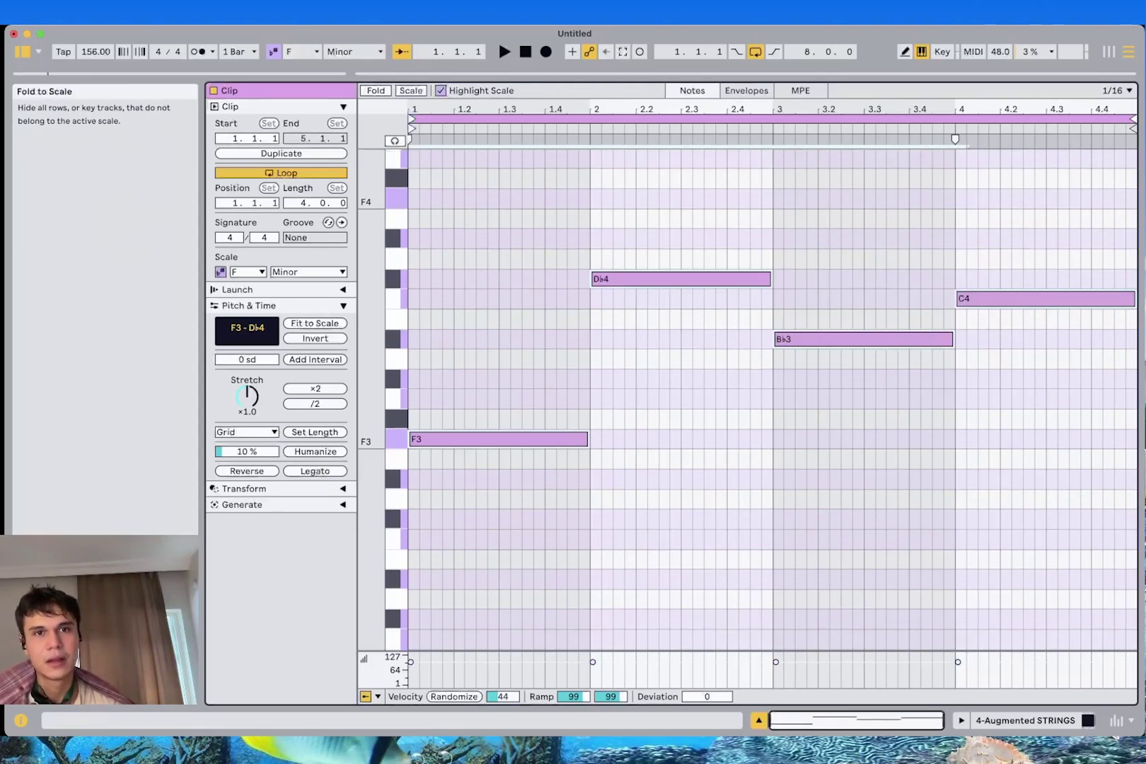
Fold the editor to the scale, stack copies of the notes two and four scale degrees higher to form triads, and audition the chords
click(411, 90)
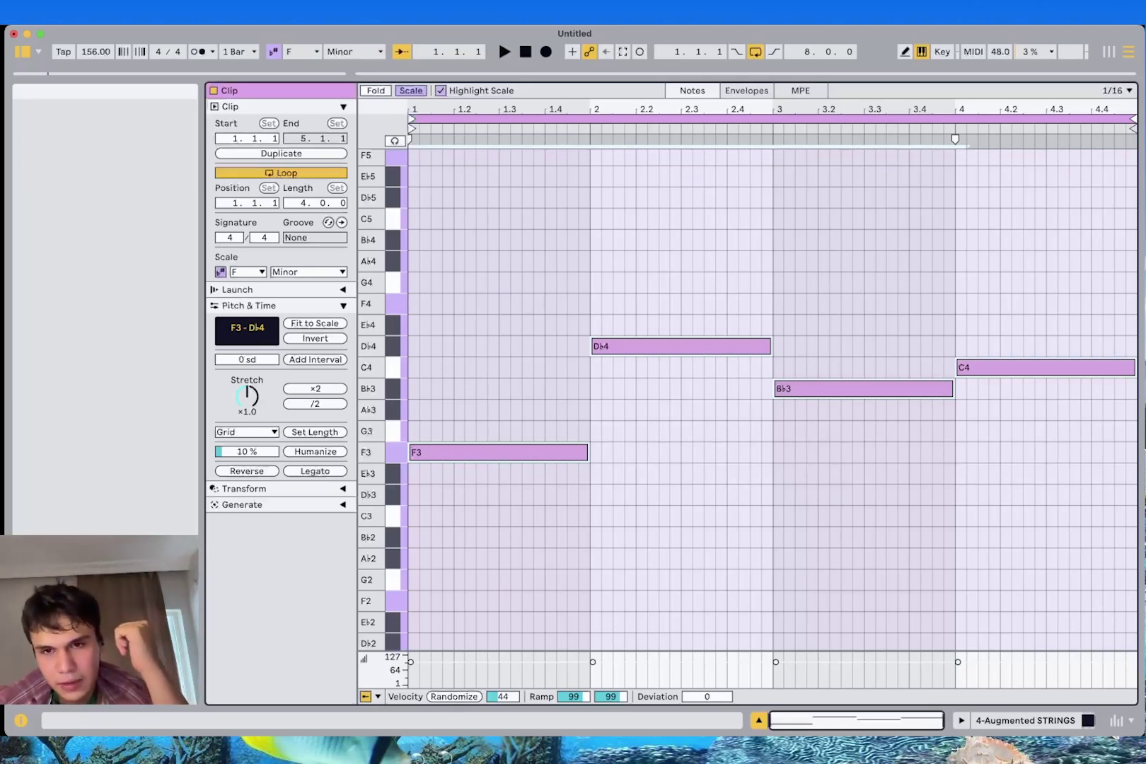
key(super+v)
key(Up)
key(Up)
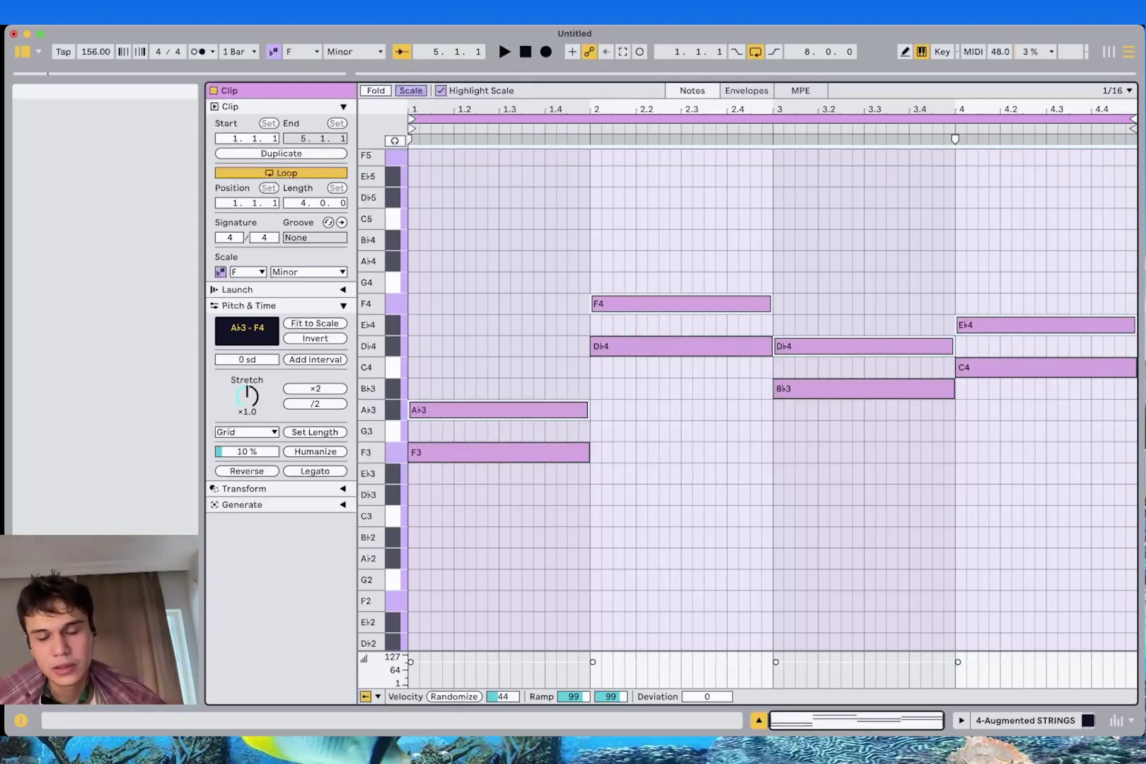
key(super+v)
key(Up)
key(Up)
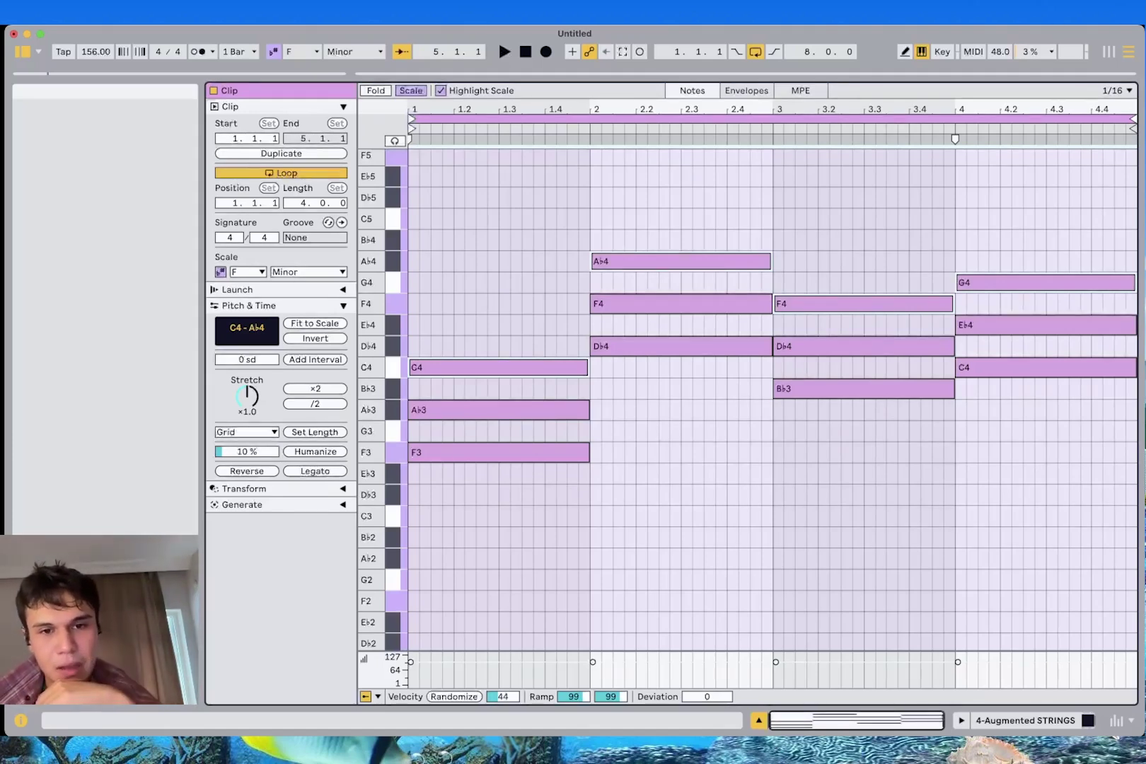
key(space)
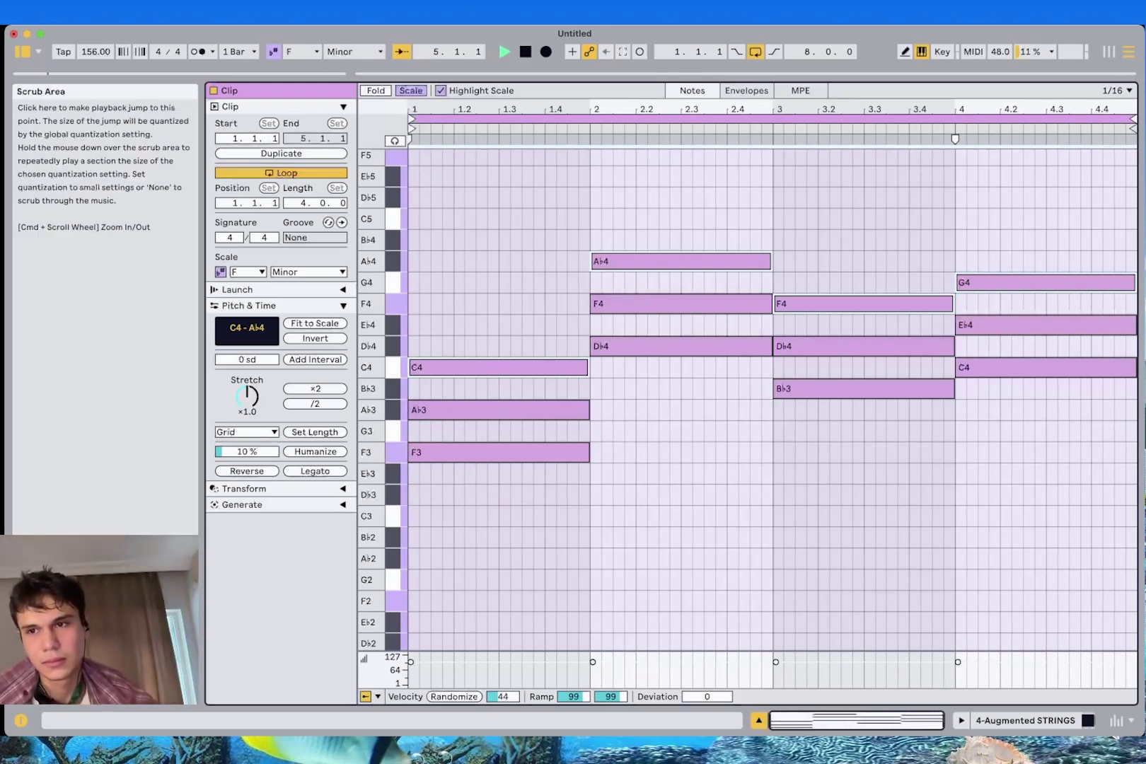
key(space)
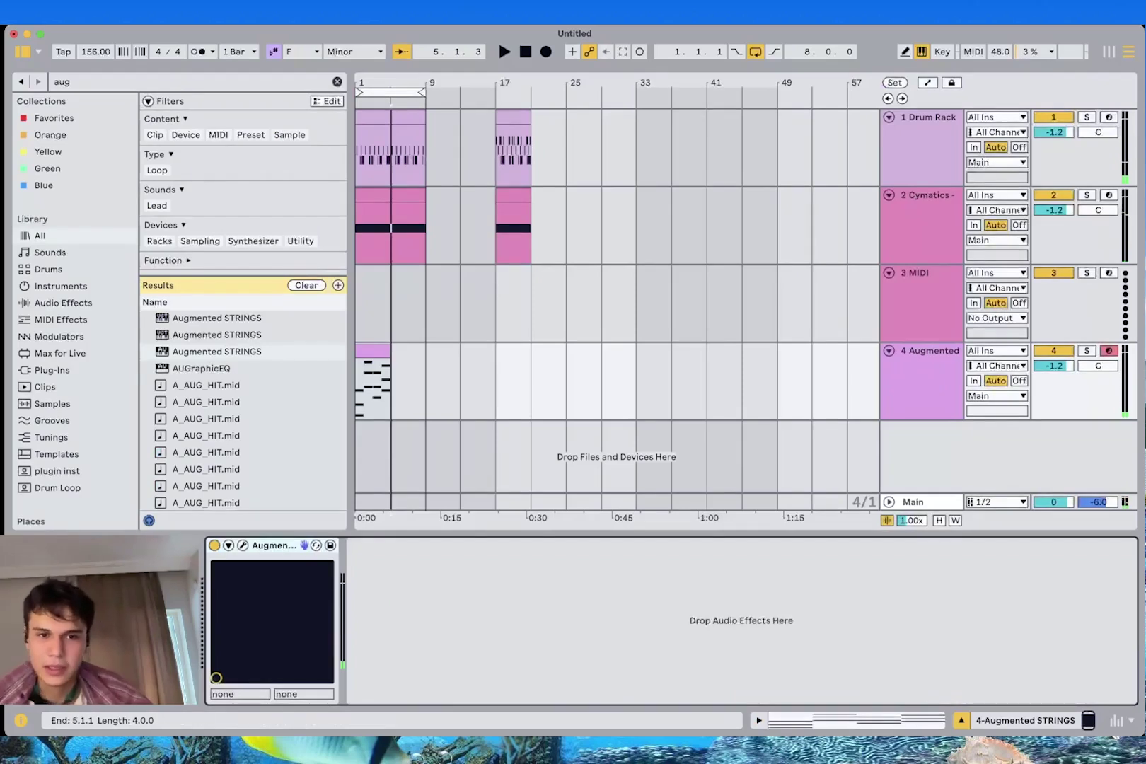
Extend the looping chord clip on the Augmented STRINGS track to bar 21
drag(461, 351, 532, 352)
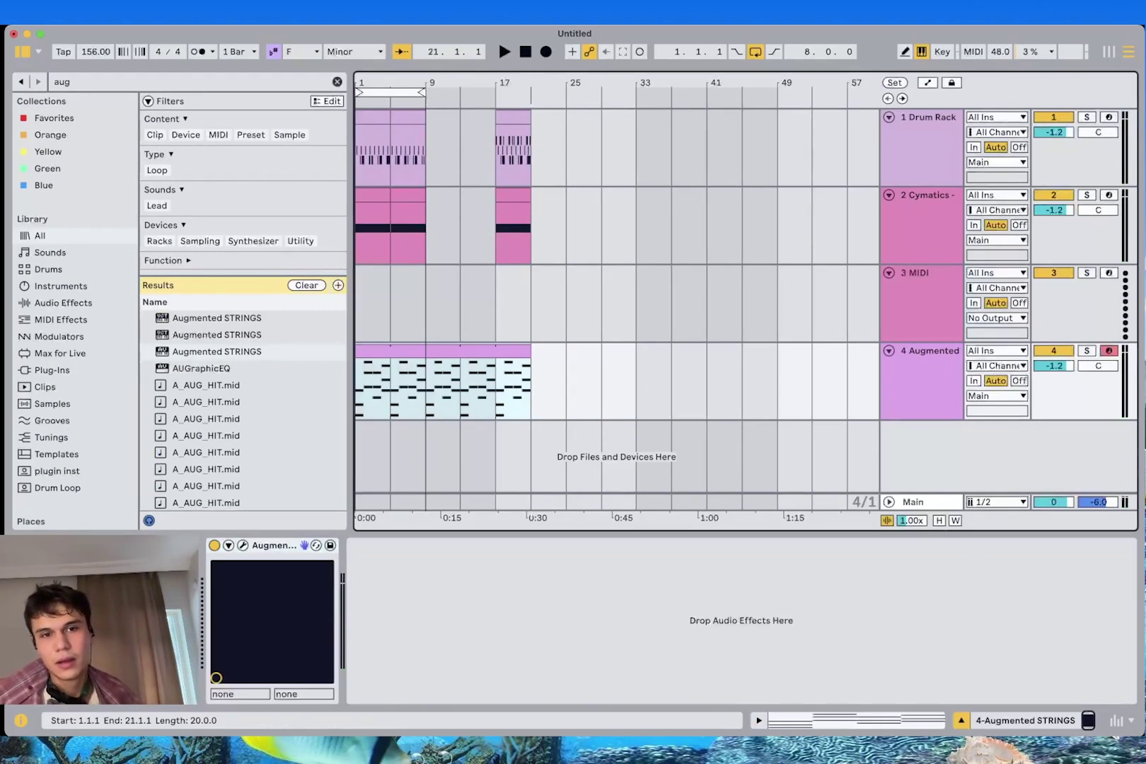
drag(428, 389, 356, 389)
click(355, 389)
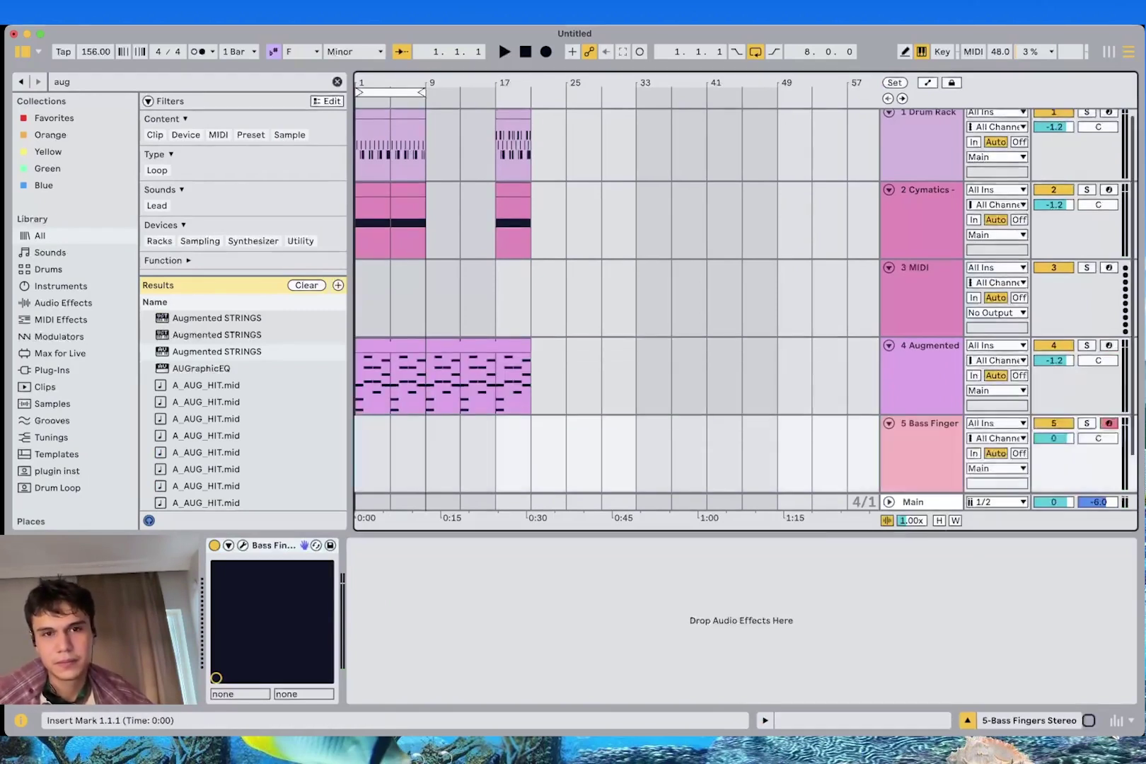
Search the browser for ms20 and load MS-20 on track 5 in place of the bass instrument, with the track soloed
click(391, 454)
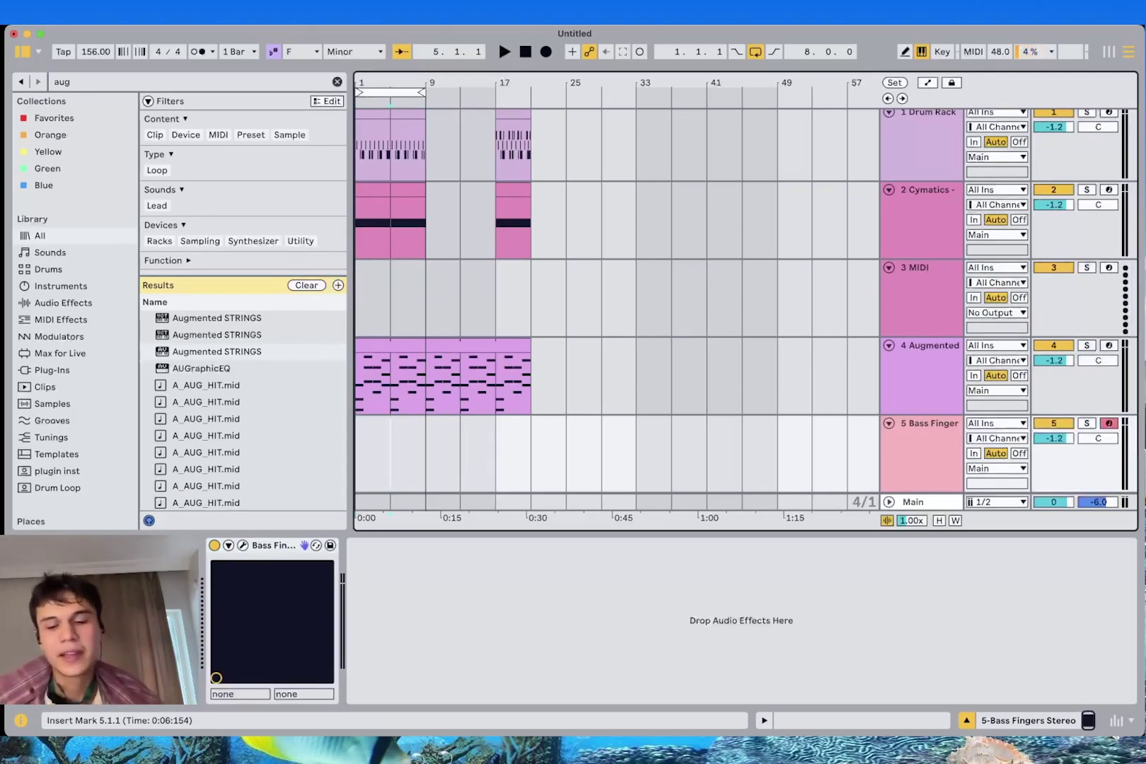
key(m)
key(s)
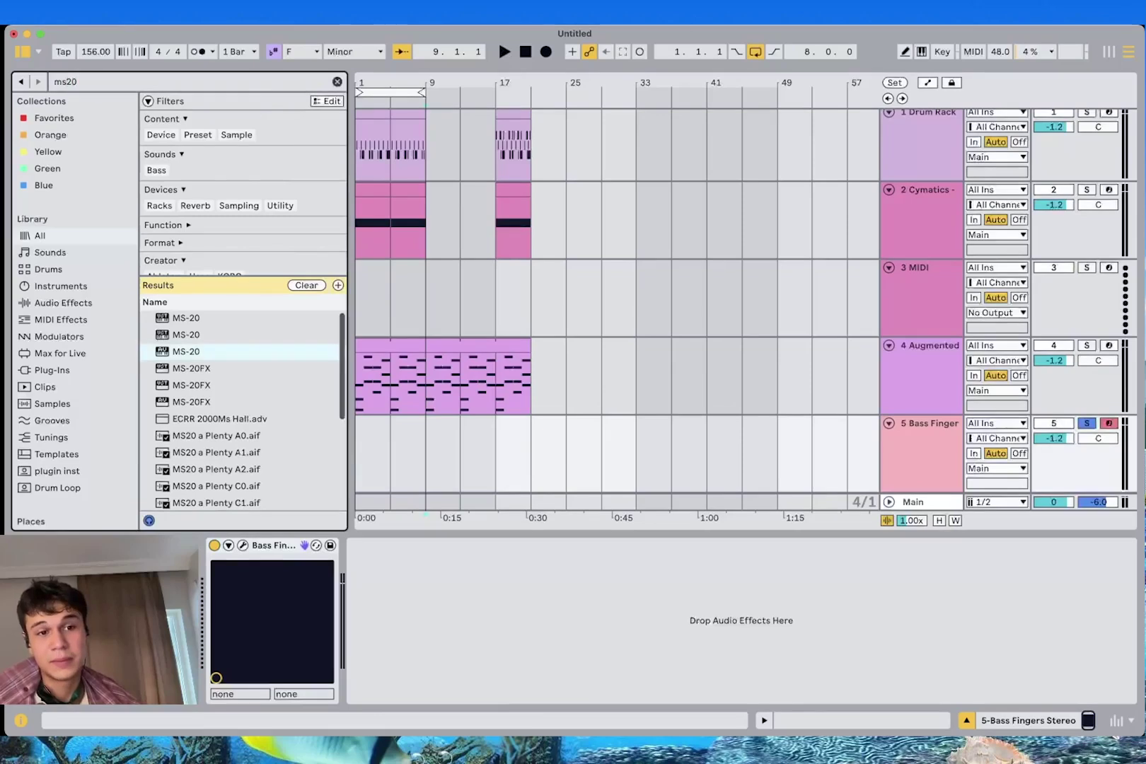
key(Return)
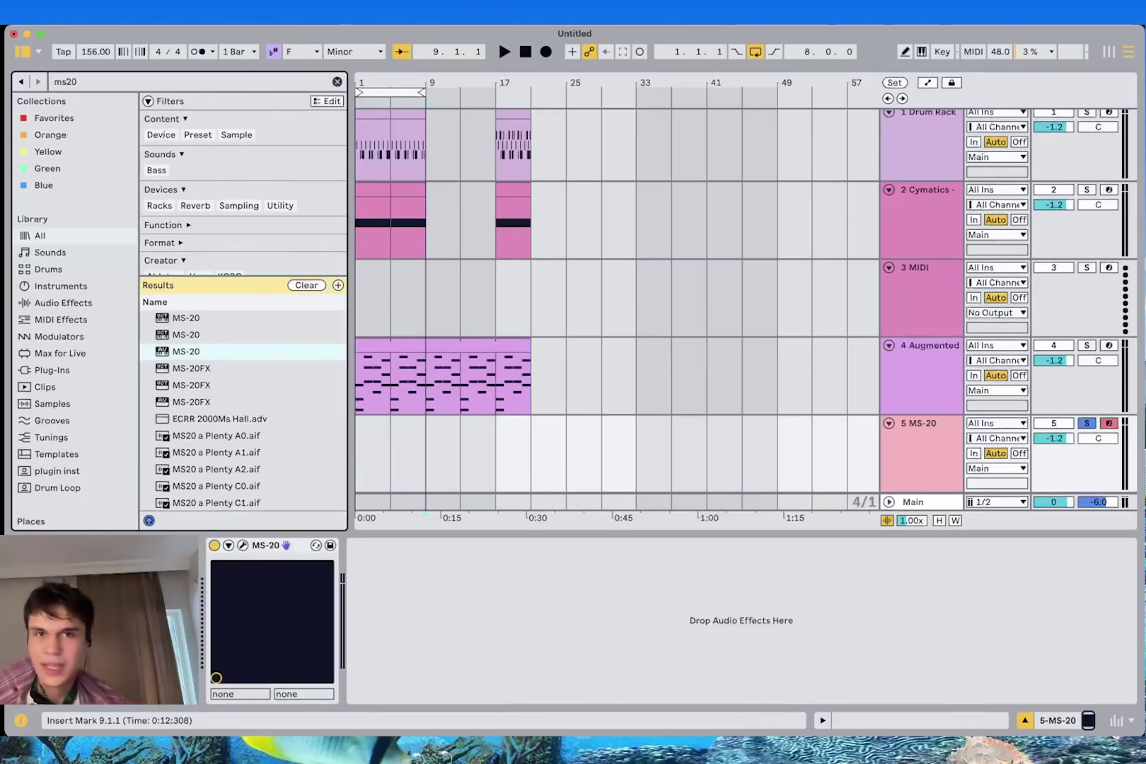
Insert an empty eight-bar MIDI clip over bars 1 to 8 of the MS-20 track
drag(358, 455, 424, 454)
key(super+shift+m)
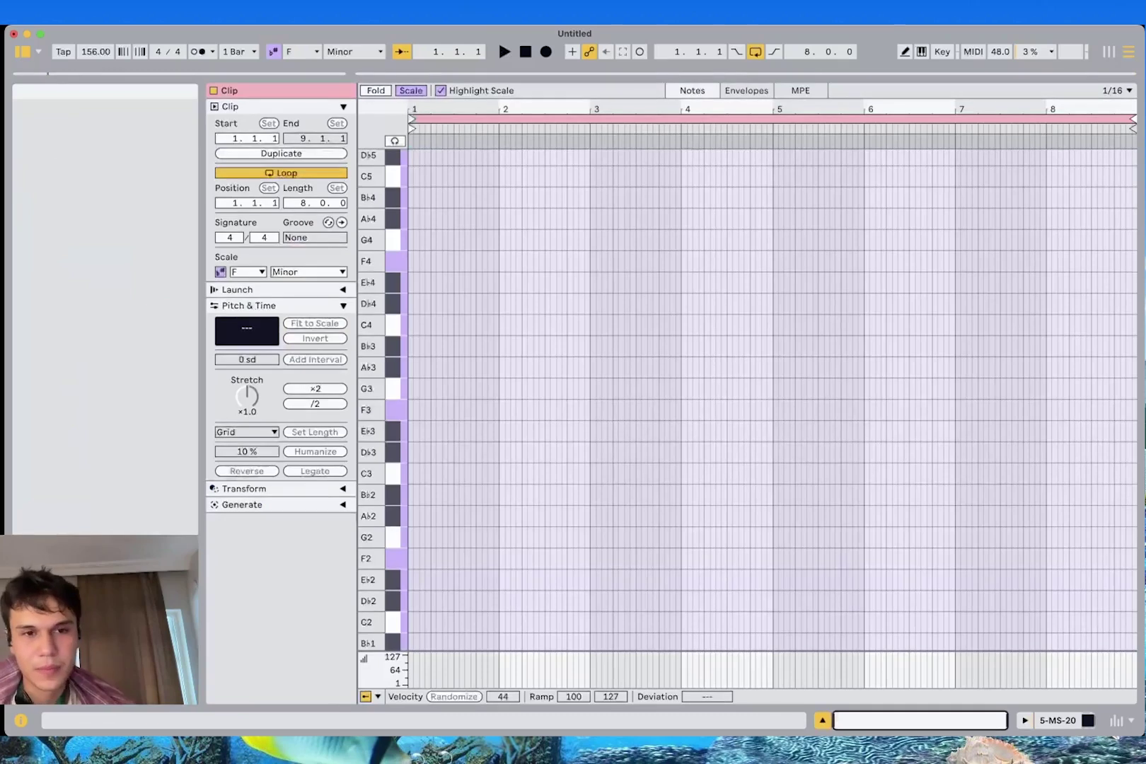
key(b)
key(space)
mouse_move(410, 261)
mouse_down()
mouse_move(851, 601)
mouse_move(541, 453)
mouse_move(900, 239)
mouse_move(685, 197)
mouse_move(1000, 410)
mouse_move(1054, 261)
mouse_move(1116, 153)
mouse_move(1134, 261)
mouse_up()
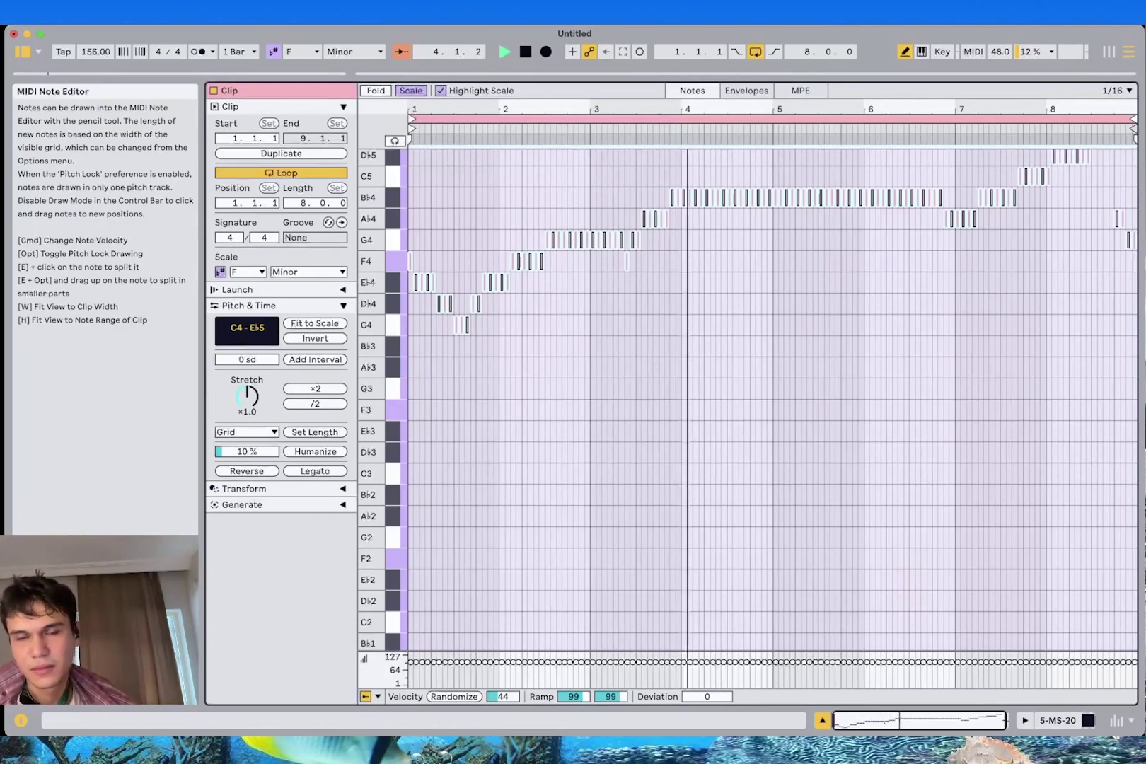
key(Delete)
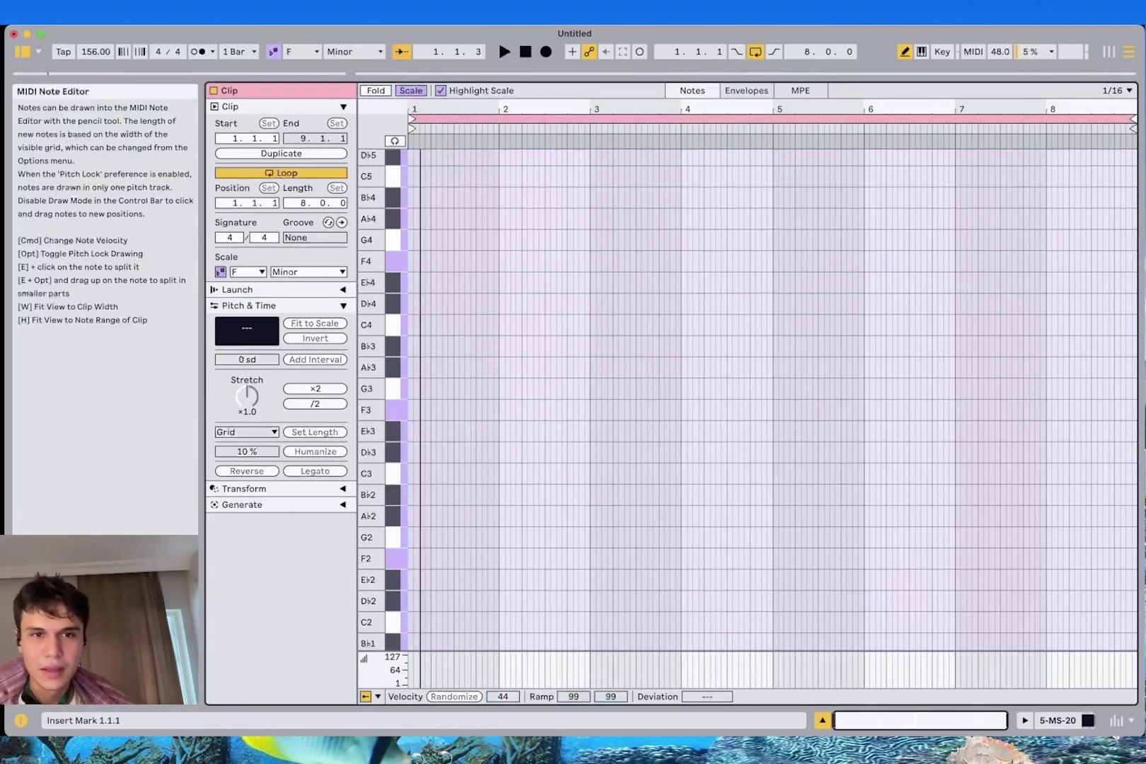
click(410, 282)
Turn off solo on the MS-20 track, audition it with the beat, and reopen its clip in the note editor
key(shift+Tab)
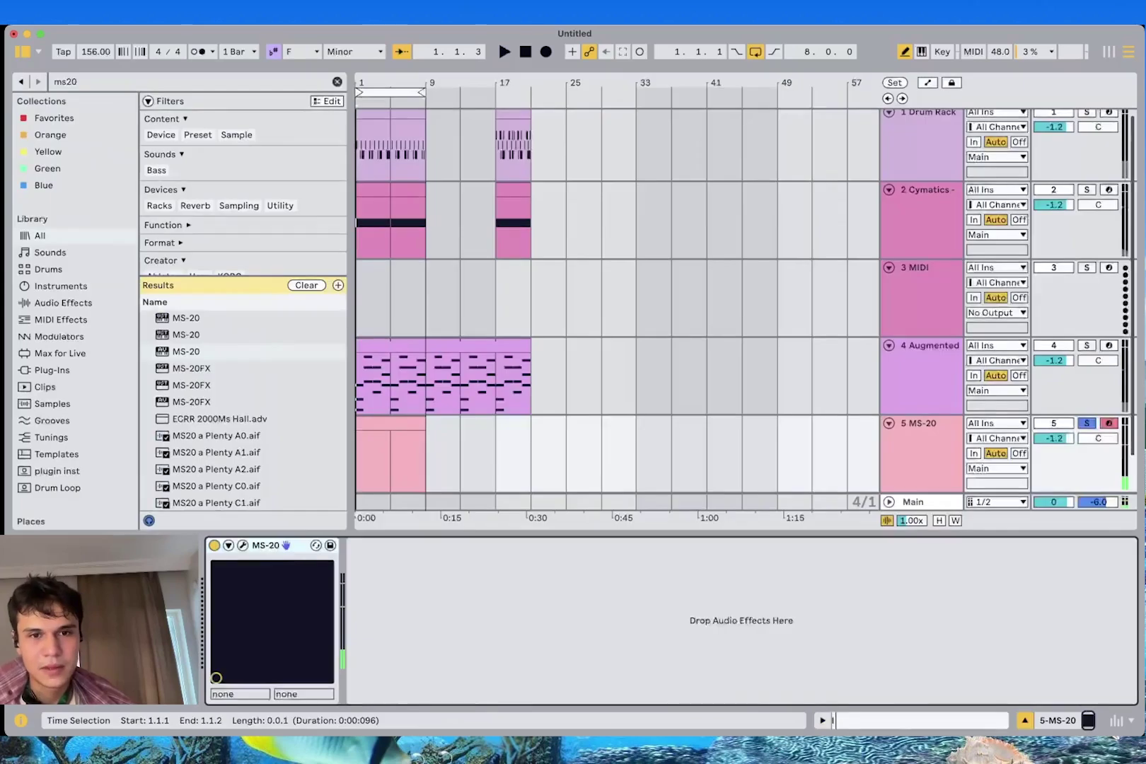
key(Up)
click(1087, 423)
key(space)
double_click(390, 424)
key(space)
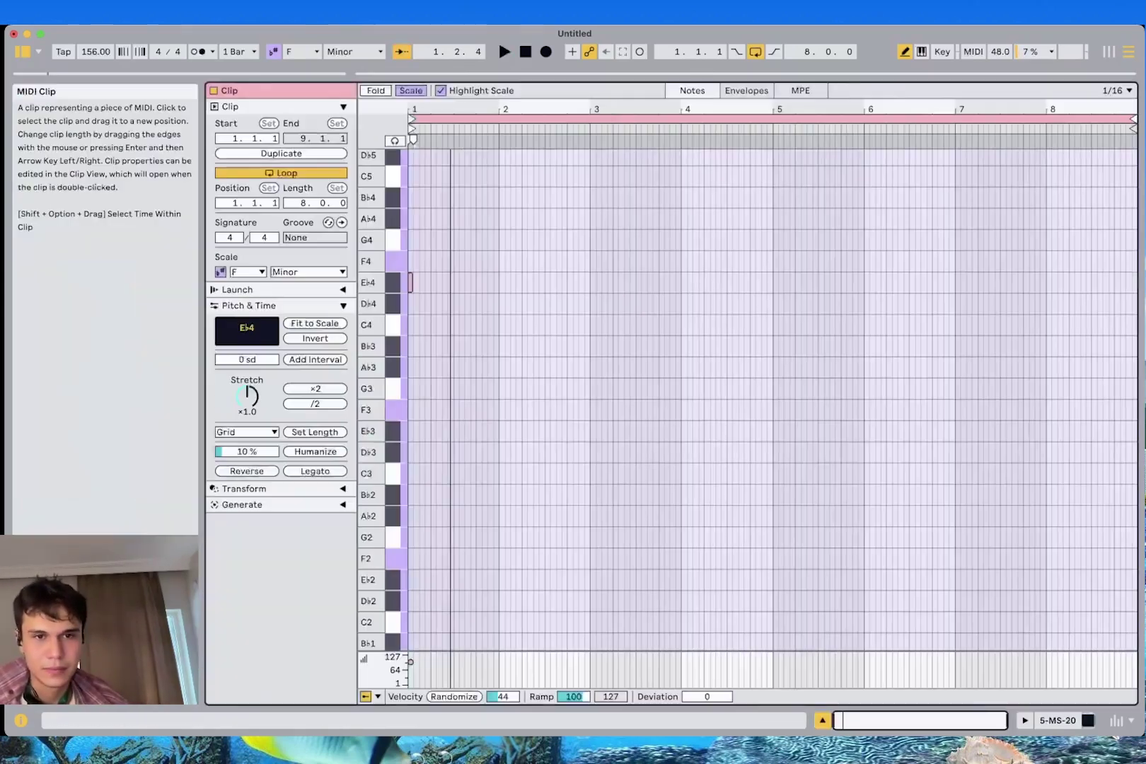
Remove the E♭4 trial note at the start of the MS-20 clip
scroll(430, 432, up, 5)
scroll(430, 308, left, 2)
double_click(420, 308)
click(420, 287)
scroll(420, 297, down, 8)
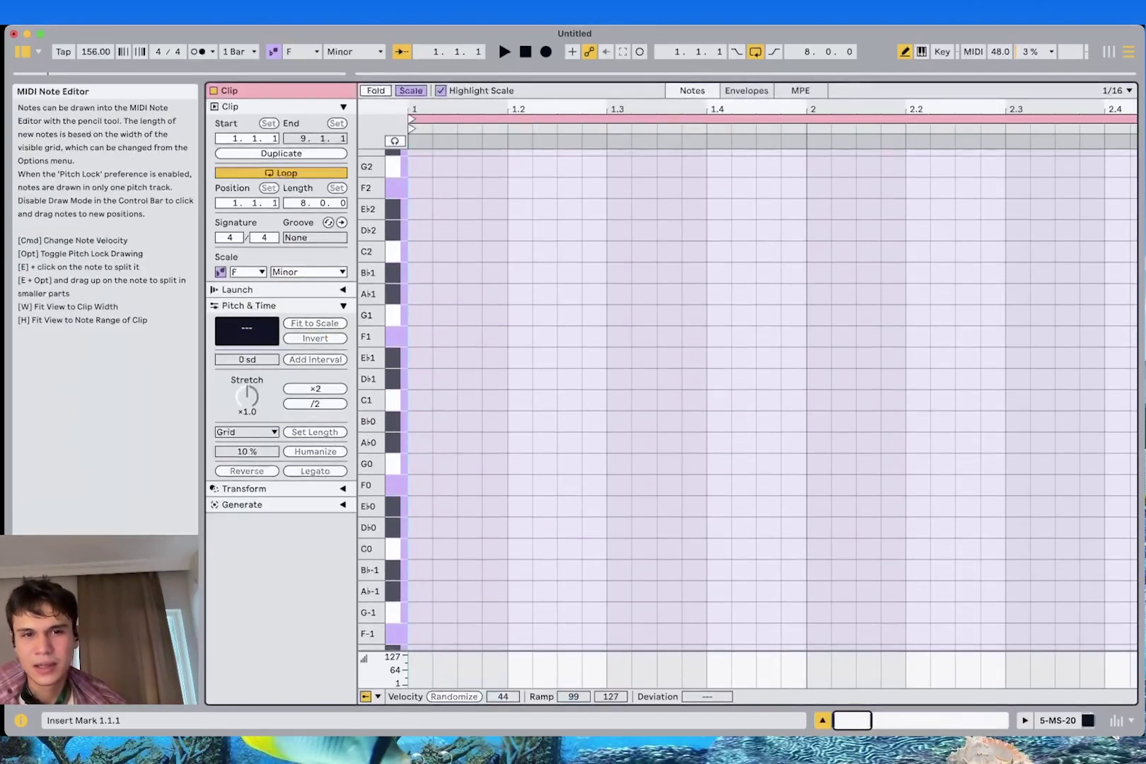
Draw an F1 note at the start of the MS-20 clip, lengthen it to two beats, and duplicate it to beat 1.3
click(419, 336)
double_click(419, 336)
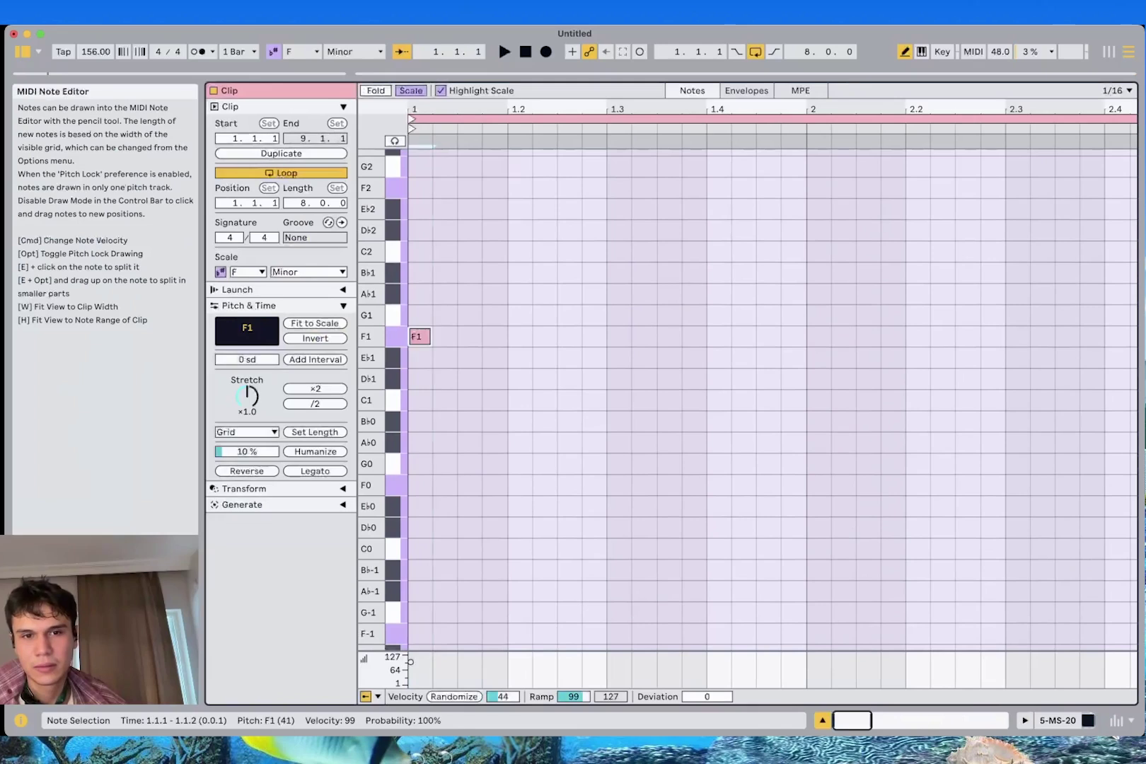
drag(430, 336, 606, 336)
key(super+d)
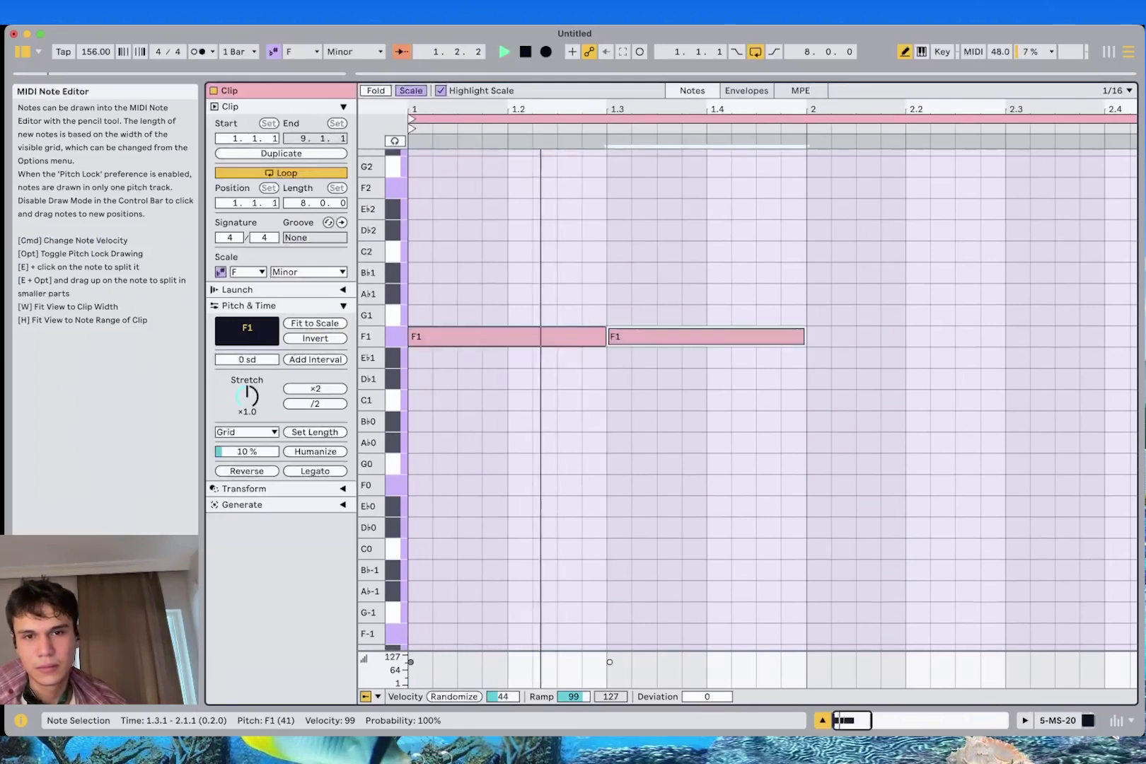
Delete the duplicated F1 note, transpose the remaining one up an octave to F2, and duplicate it to beat 1.3
key(space)
key(Delete)
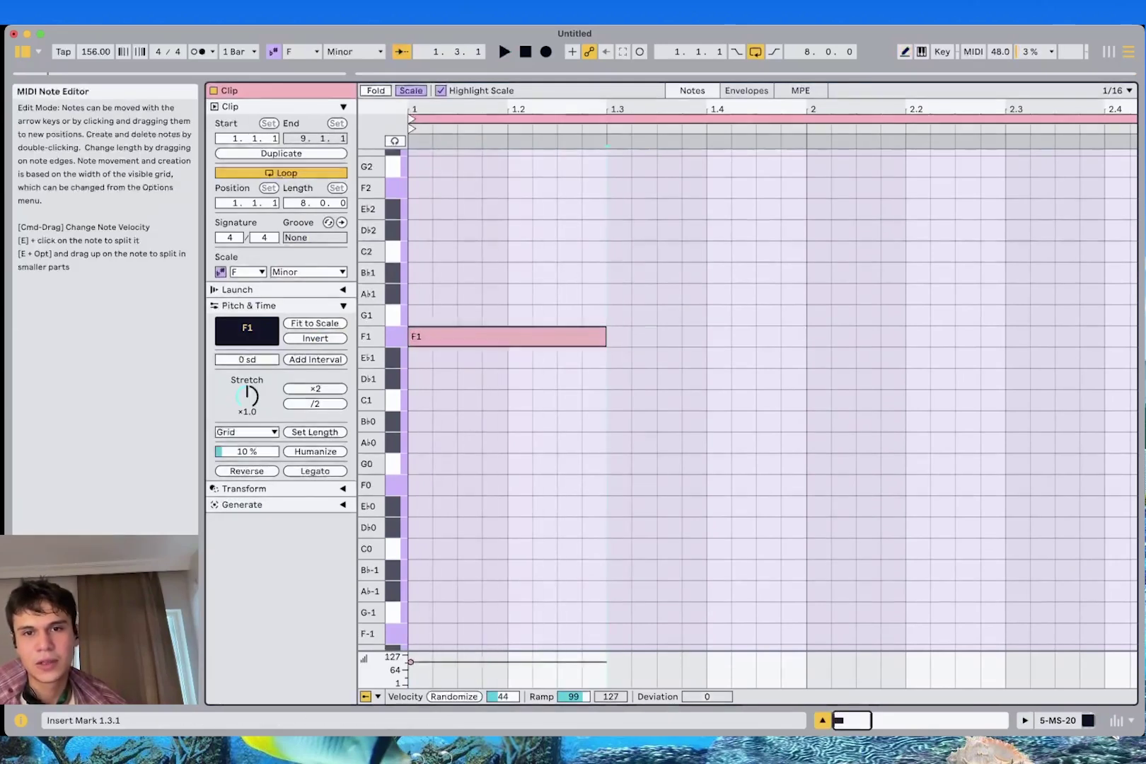
key(shift+Up)
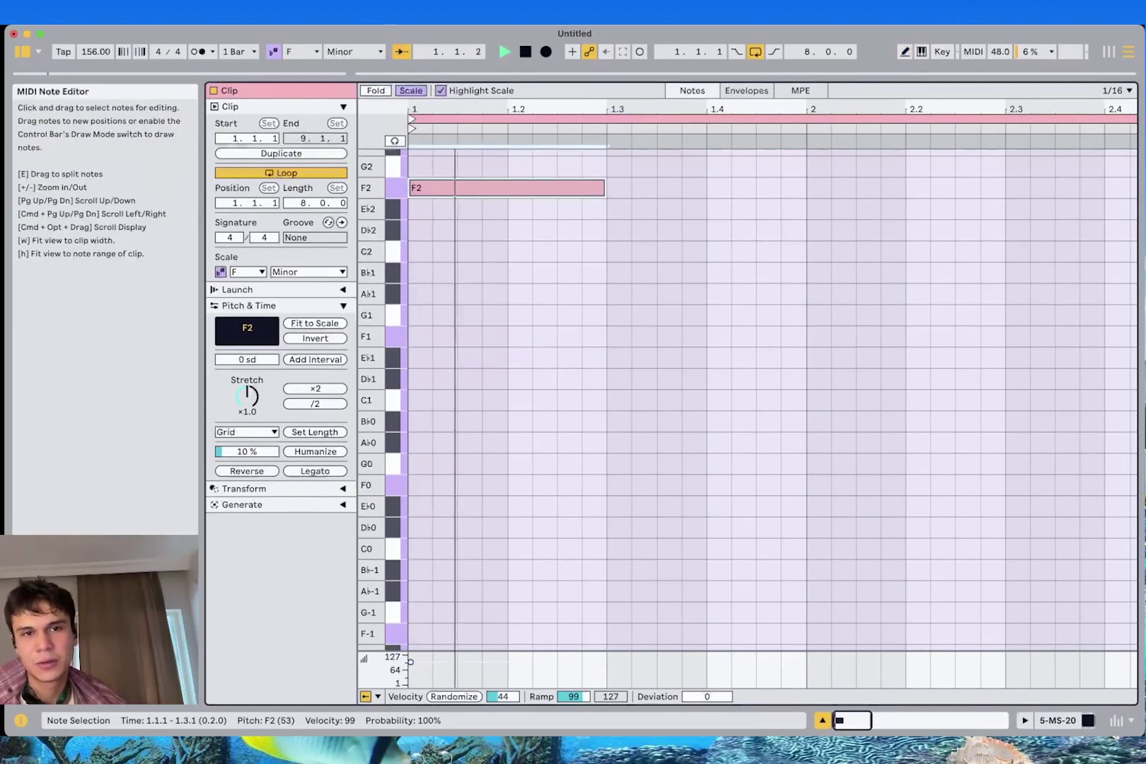
key(super+d)
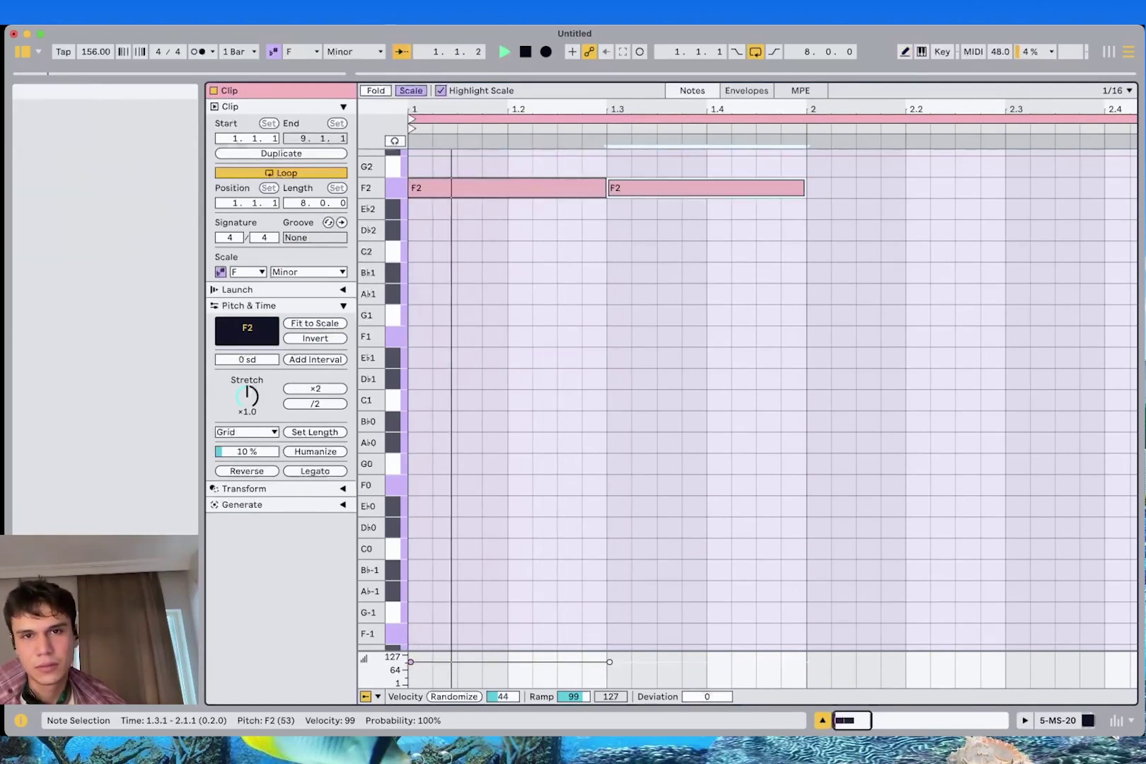
Duplicate the F2 note twice more so two-beat notes fill the first two bars of the MS-20 clip
key(super+d)
key(space)
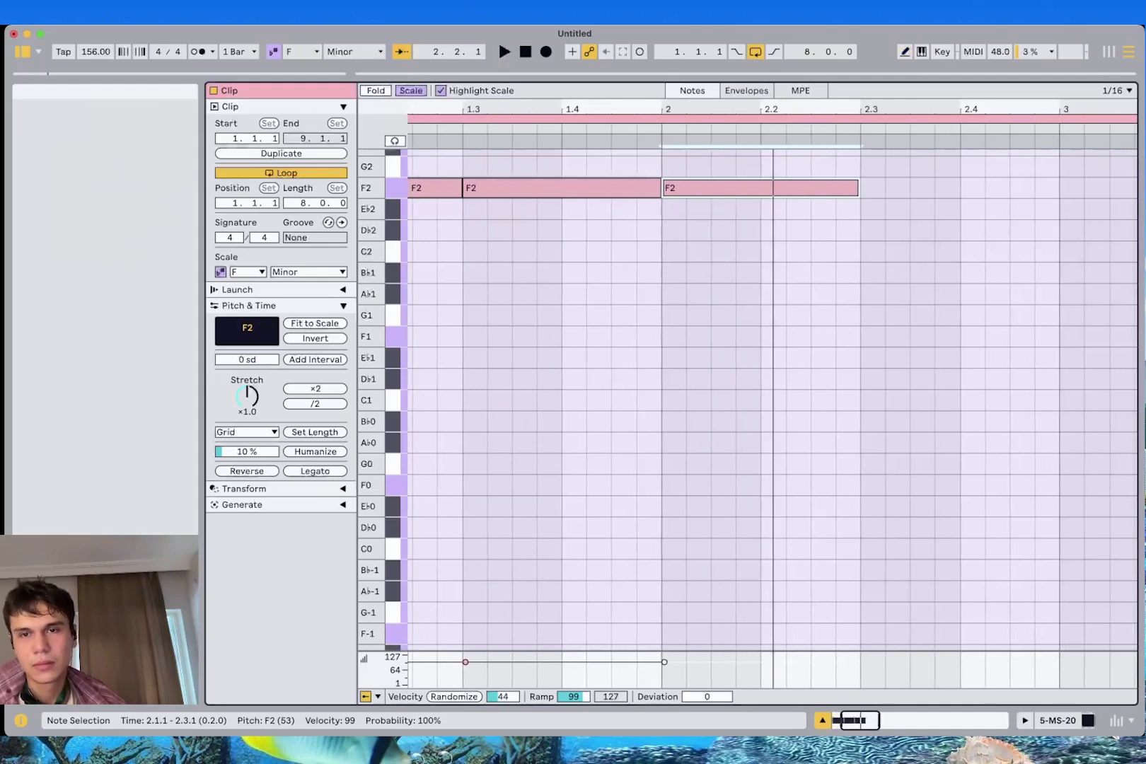
key(space)
key(minus)
key(minus)
drag(417, 109, 418, 121)
scroll(748, 417, up, 2)
key(super+d)
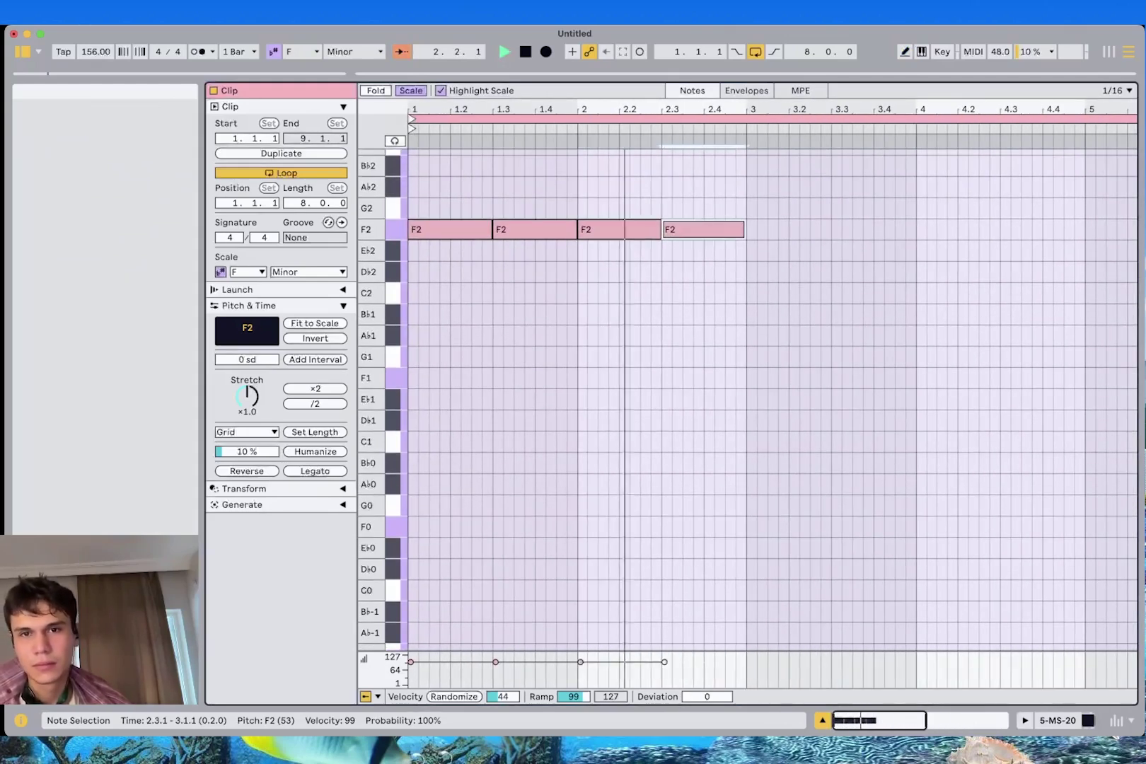
Raise the F2 note at beat 2.3 to a one-beat G2 and add a one-beat A♭2 at beat 2.4
key(Up)
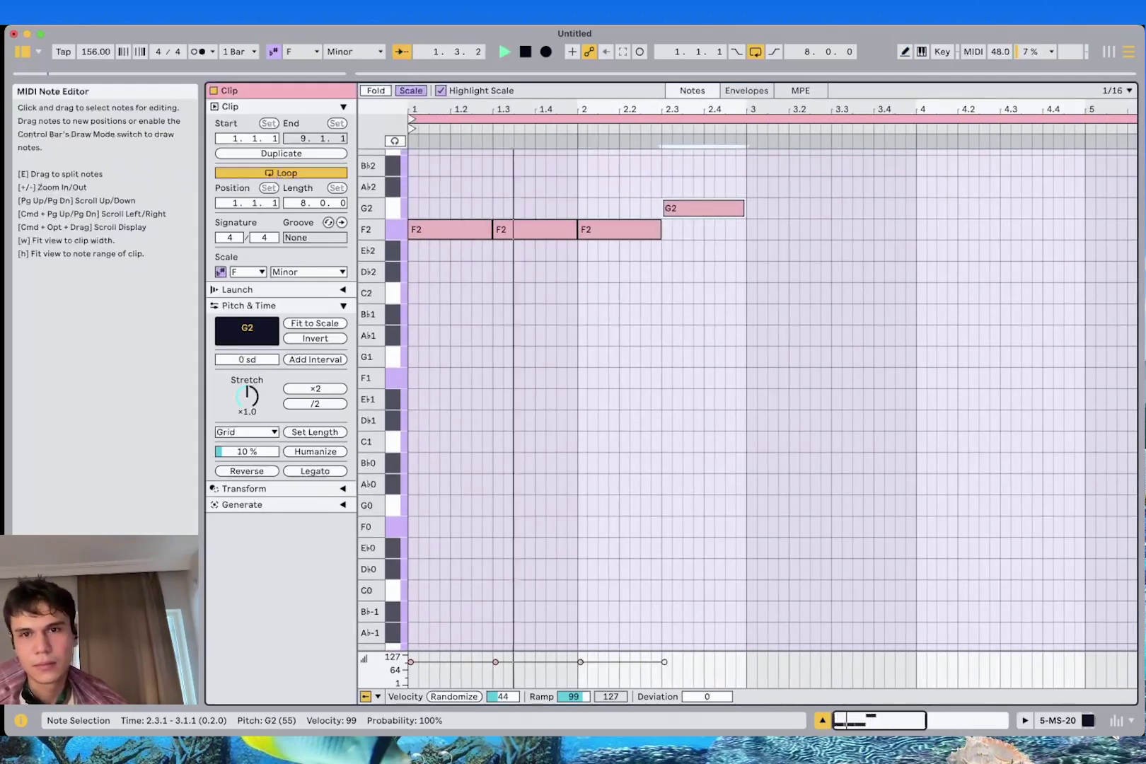
mouse_move(704, 208)
mouse_down()
mouse_move(714, 188)
mouse_move(747, 187)
mouse_up()
key(b)
click(710, 208)
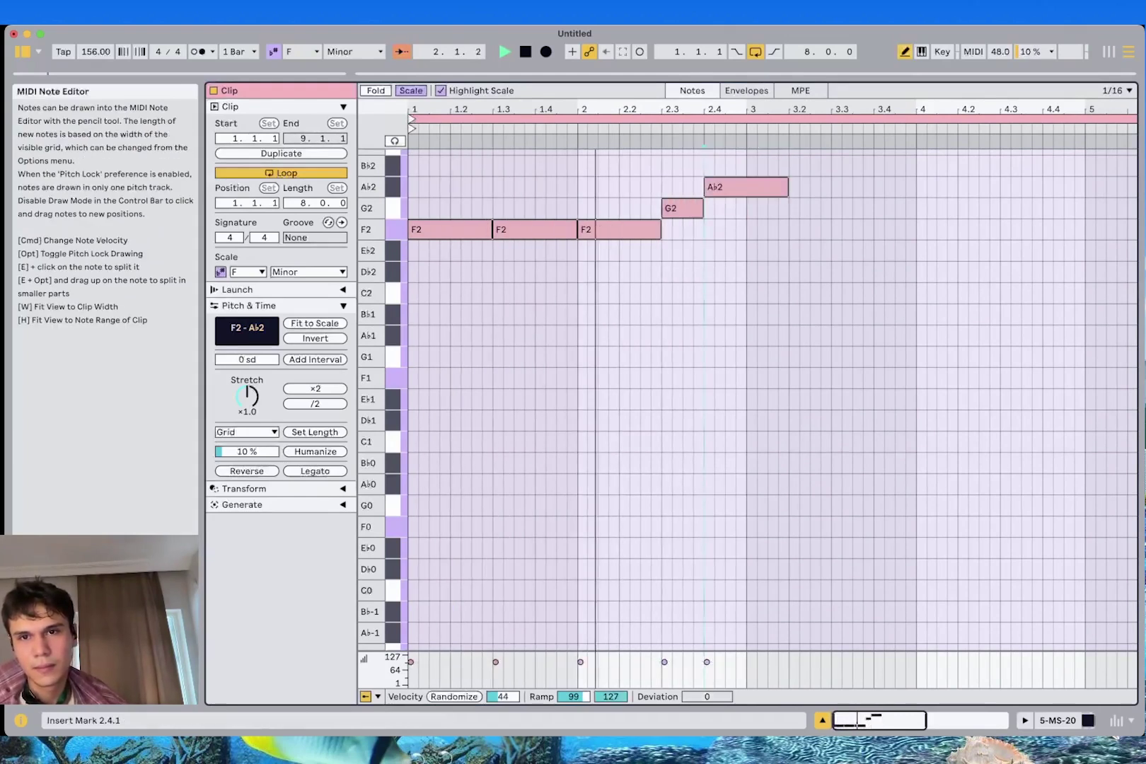
click(752, 187)
Duplicate the whole two-bar phrase so it repeats from bar 3
key(b)
drag(756, 170, 414, 246)
key(space)
key(space)
key(ctrl+d)
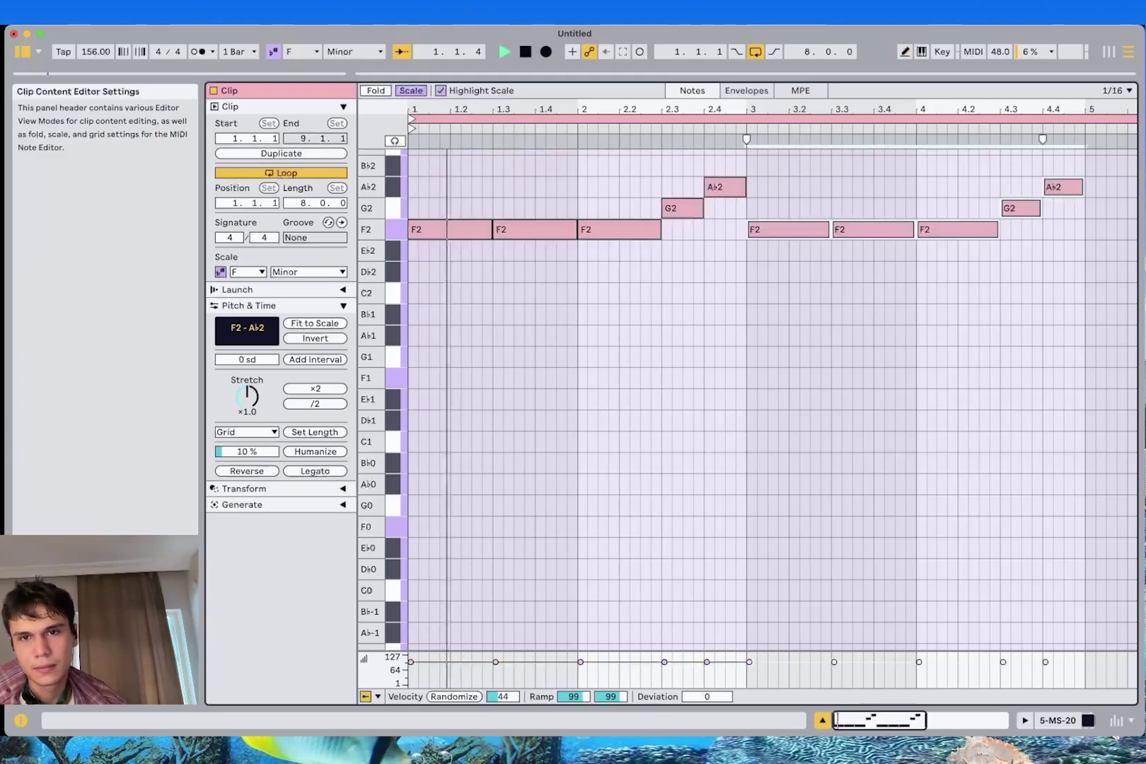
Transpose the duplicated phrase in bars 3 and 4 down two scale degrees so it starts on D♭2, and audition it
key(Down)
key(Down)
key(Up)
key(Down)
key(space)
key(space)
Lower the first bar 4 note to C2 and the last two to C2 and D♭2
click(954, 312)
drag(955, 312, 1088, 187)
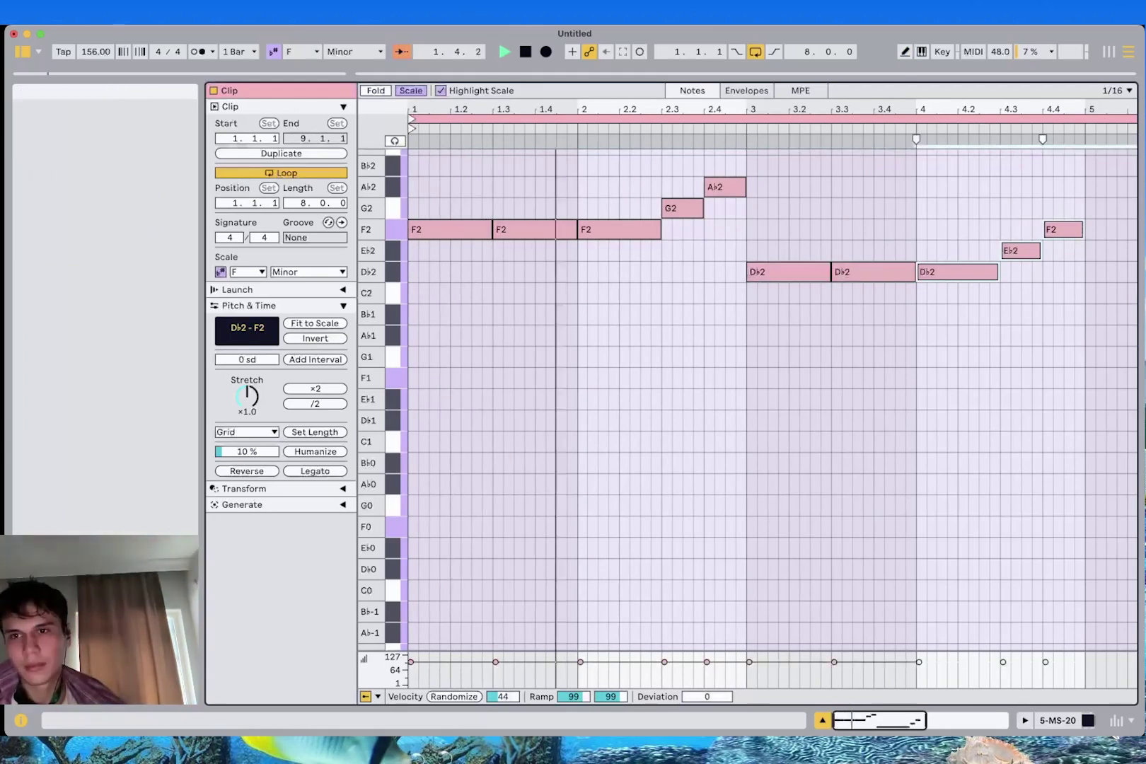
key(Down)
key(Down)
key(Up)
drag(1023, 315, 1065, 248)
key(Down)
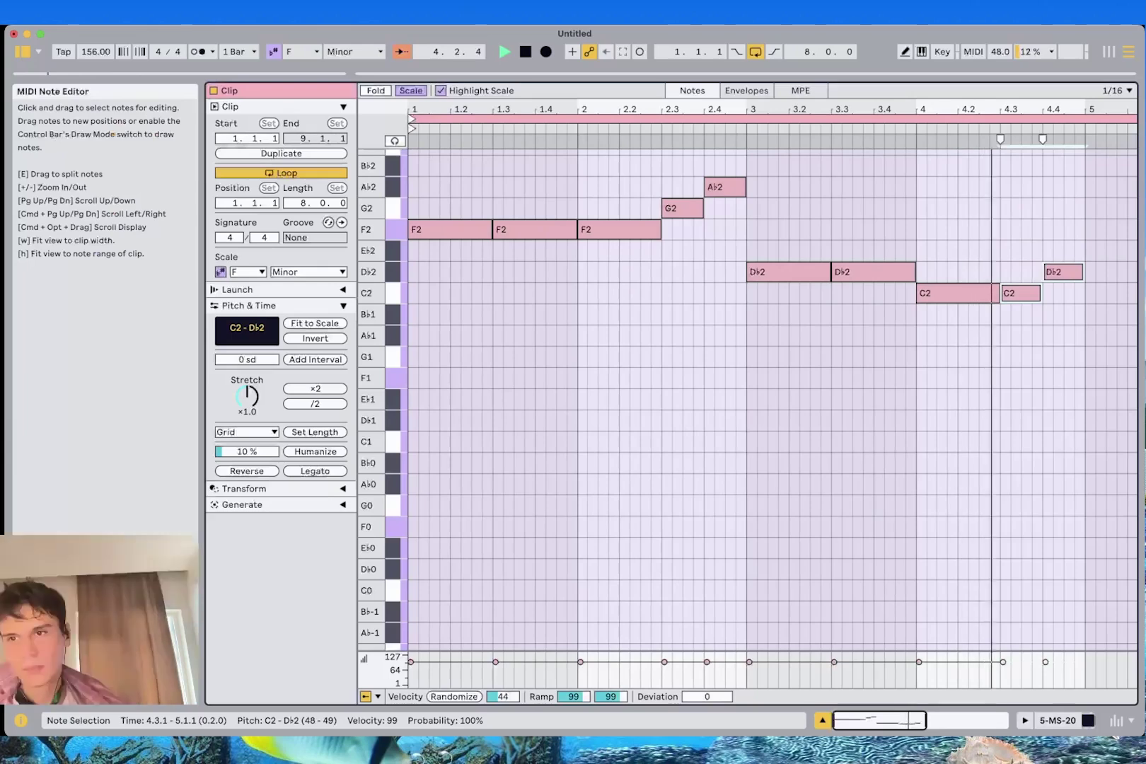
Lower the note at beat 4.4 to C2 and add a short D♭2 at 4.4.3, ending with bar 4
key(space)
click(1061, 272)
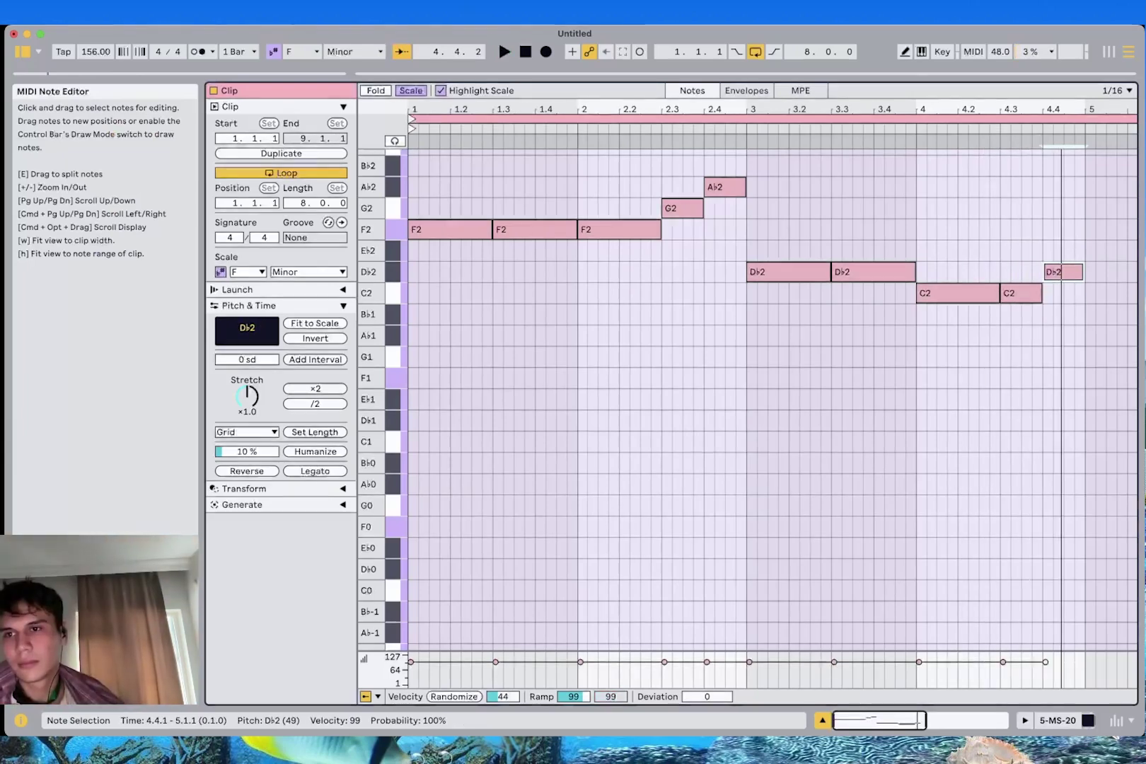
key(Down)
click(1064, 272)
double_click(1068, 272)
drag(1073, 271, 1084, 271)
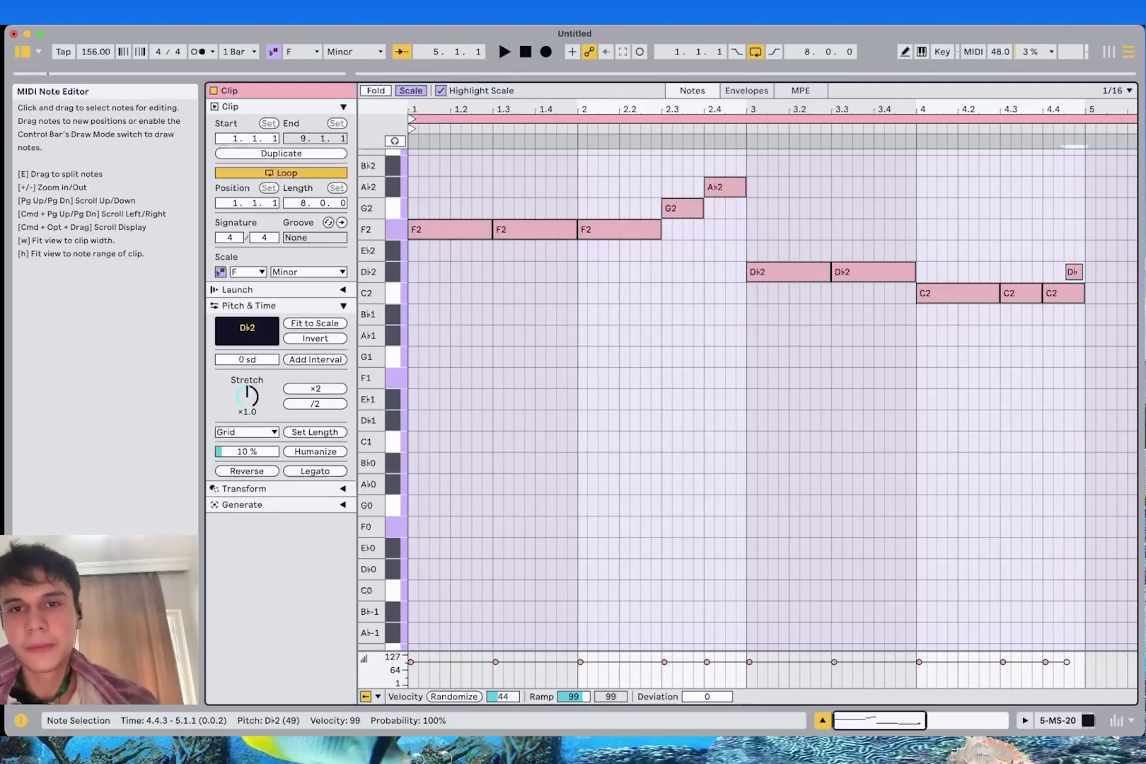
Play the melody and duplicate all its notes from bars 1–4 to bars 5–8
key(space)
drag(1078, 384, 479, 149)
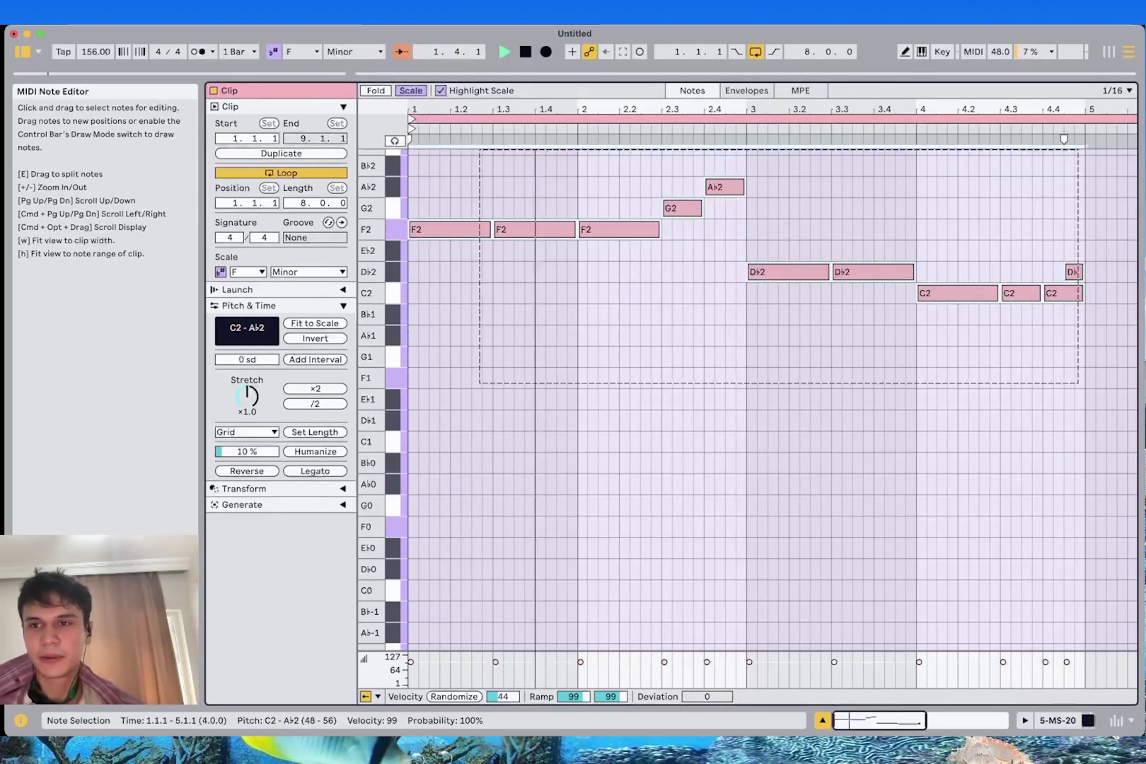
key(w)
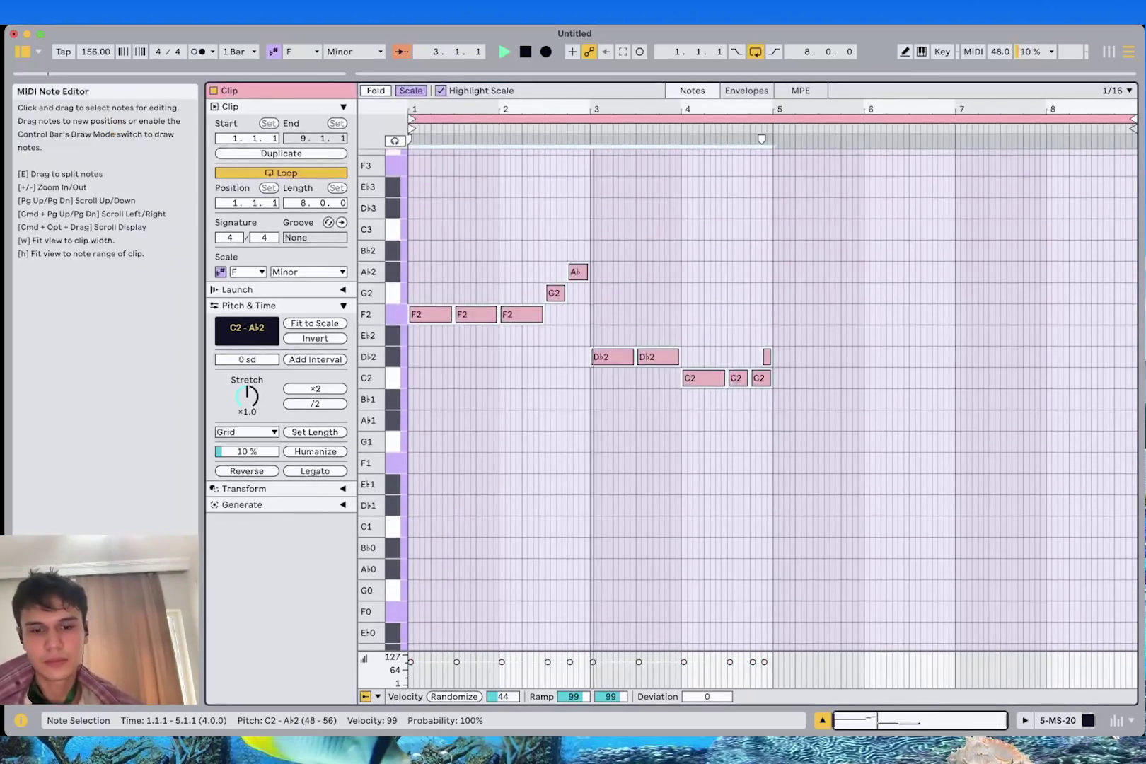
key(super+d)
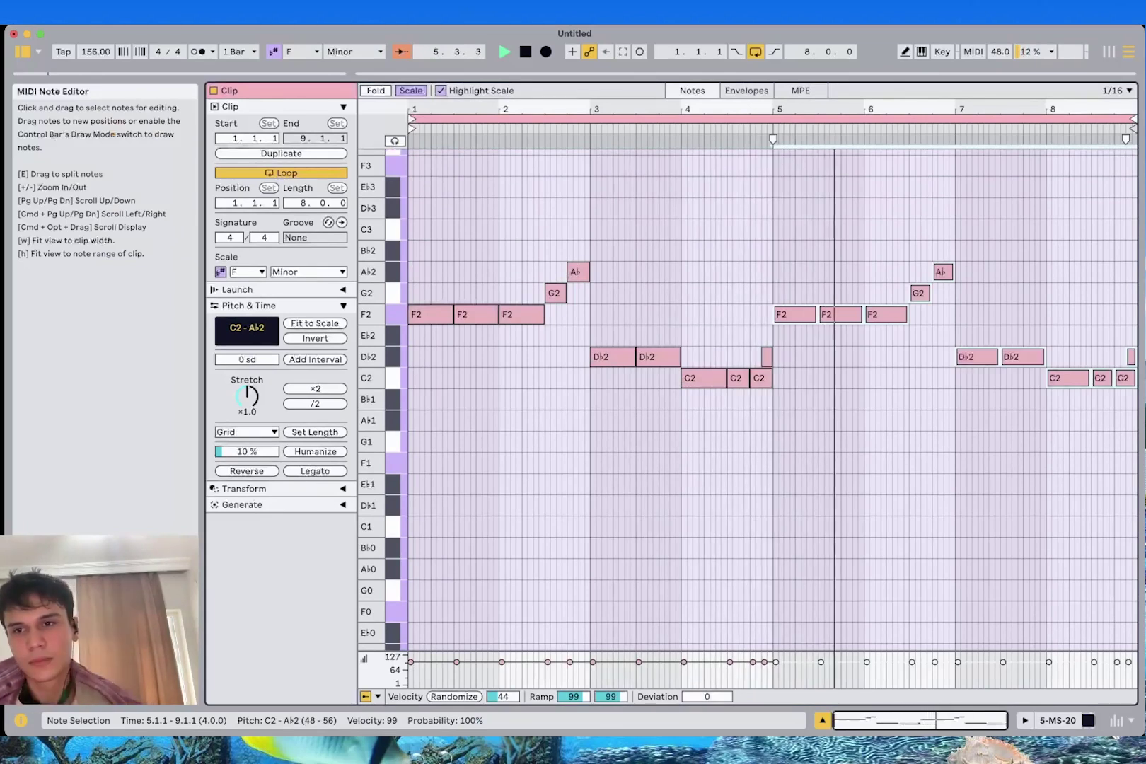
Transpose all the notes in bars 7 and 8 up an octave to D♭3 and C3
click(894, 357)
drag(970, 334, 1068, 386)
key(shift+Up)
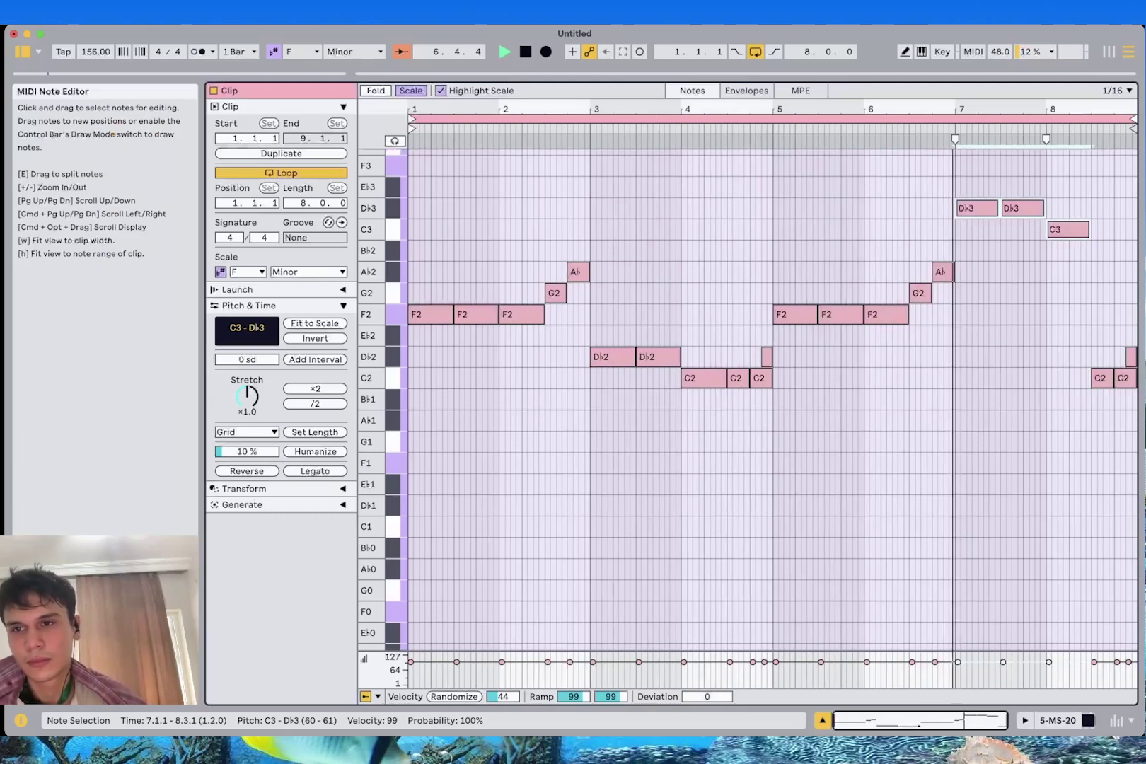
drag(1095, 310, 1140, 399)
key(shift+Up)
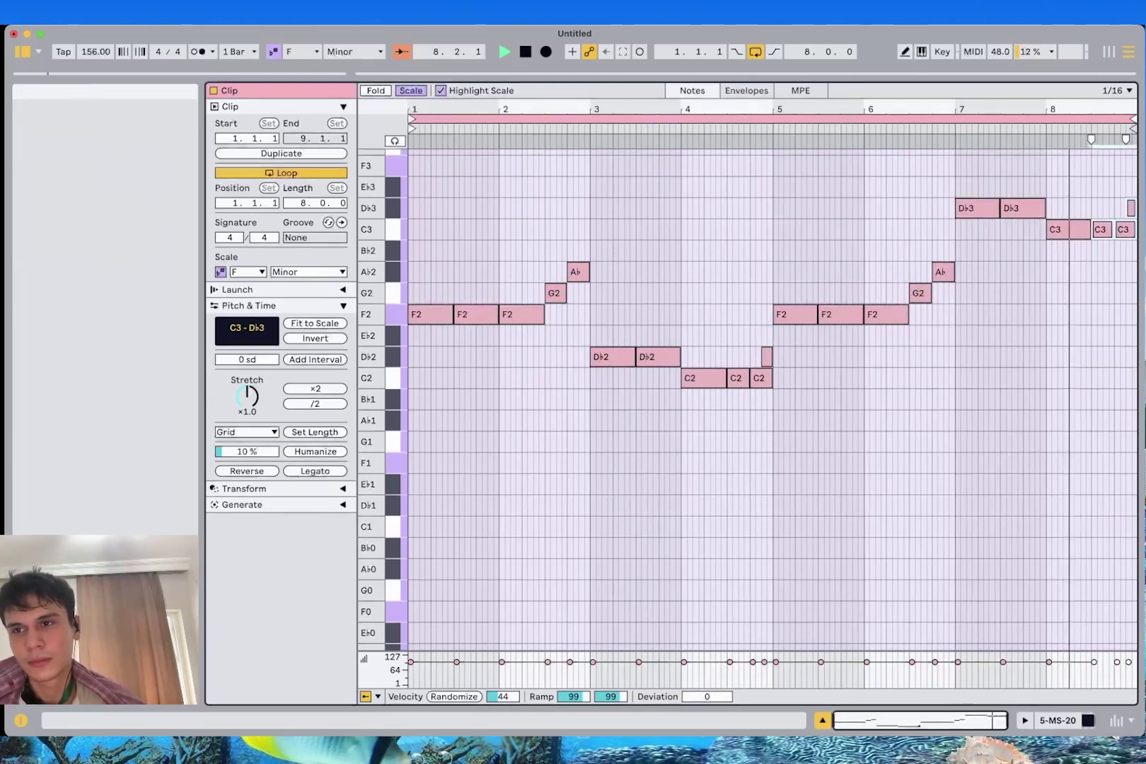
Move the short last note of bar 8 down to B♭2 and clear the note selection
click(1127, 411)
key(space)
drag(1131, 208, 1131, 251)
click(1063, 294)
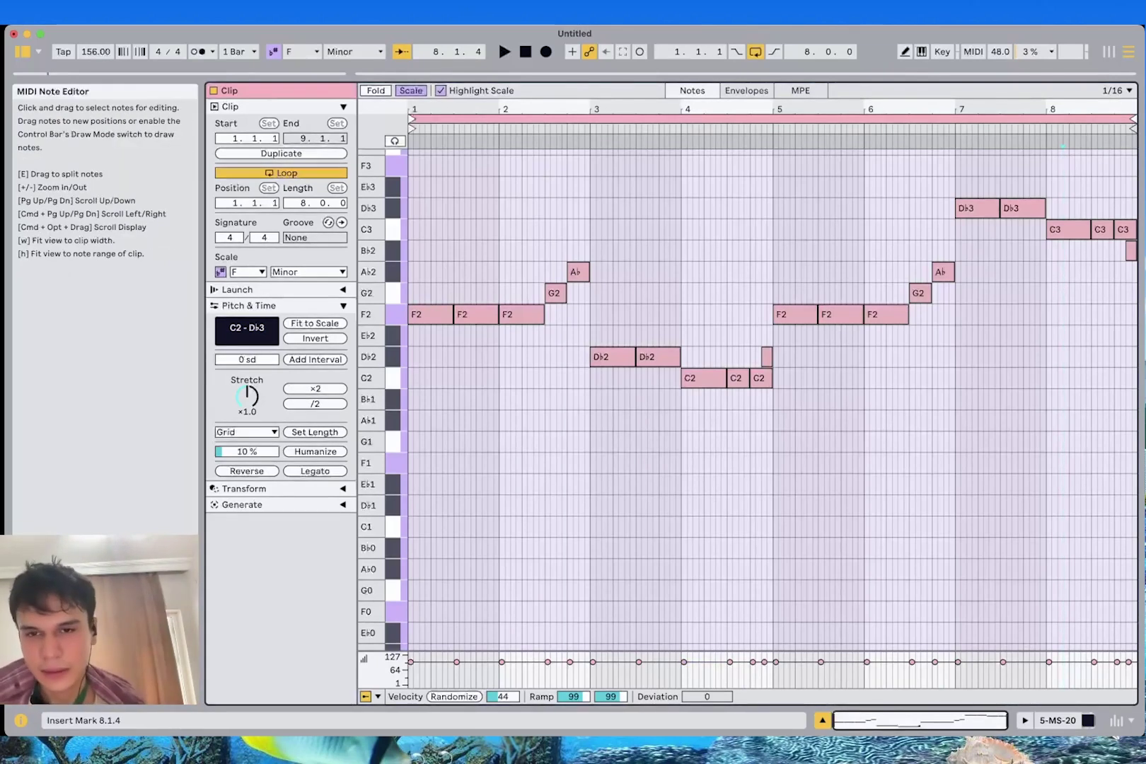
click(775, 410)
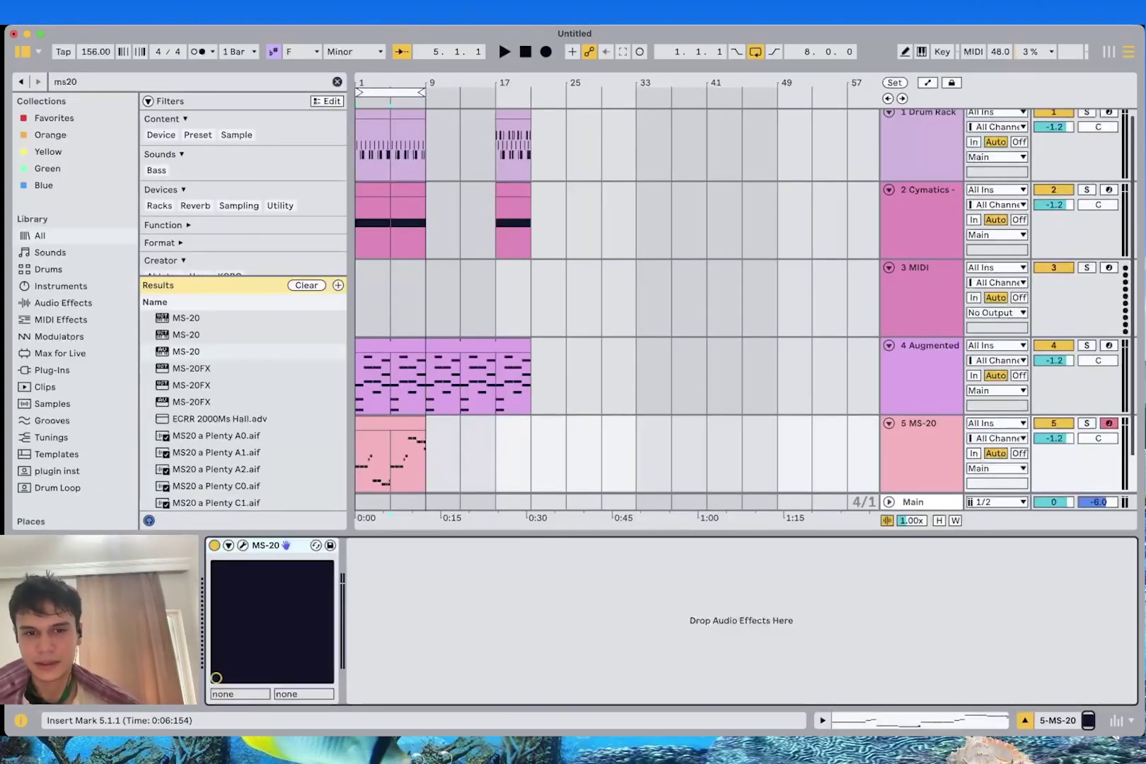
Search the browser for "serum", replace the MS-20 instrument on track 5 with Serum, and audition it
click(357, 456)
key(super+f)
text(serum)
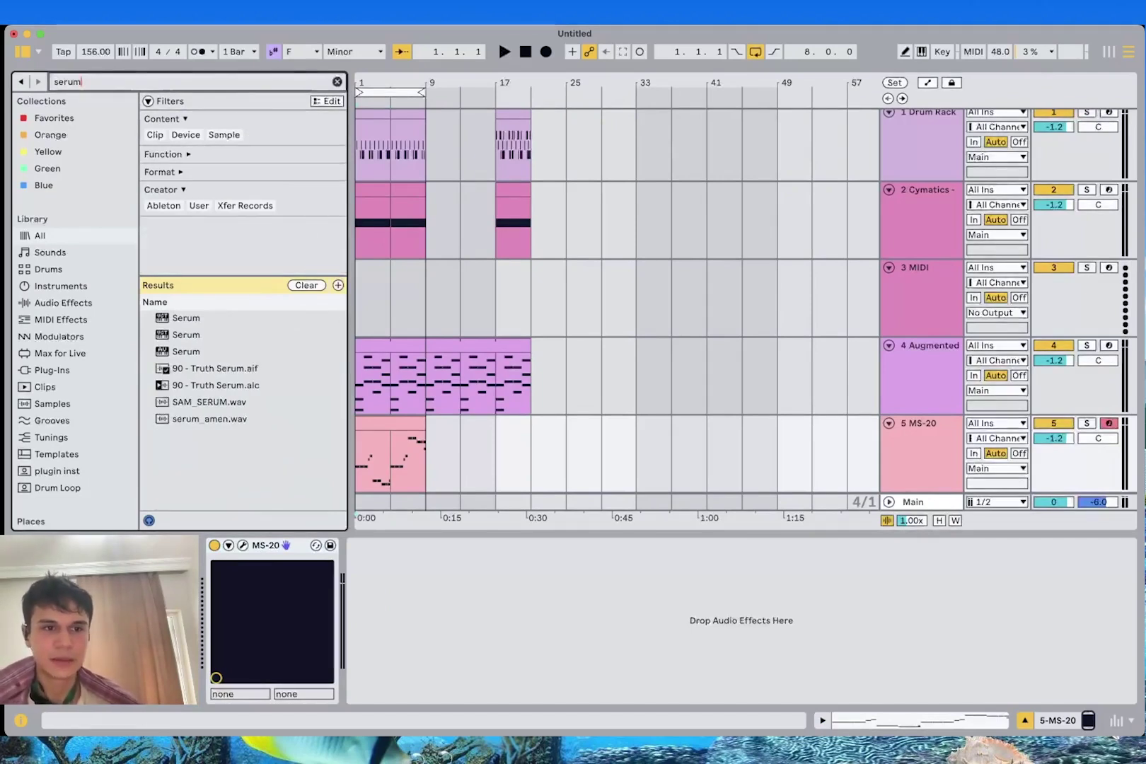
click(186, 352)
key(space)
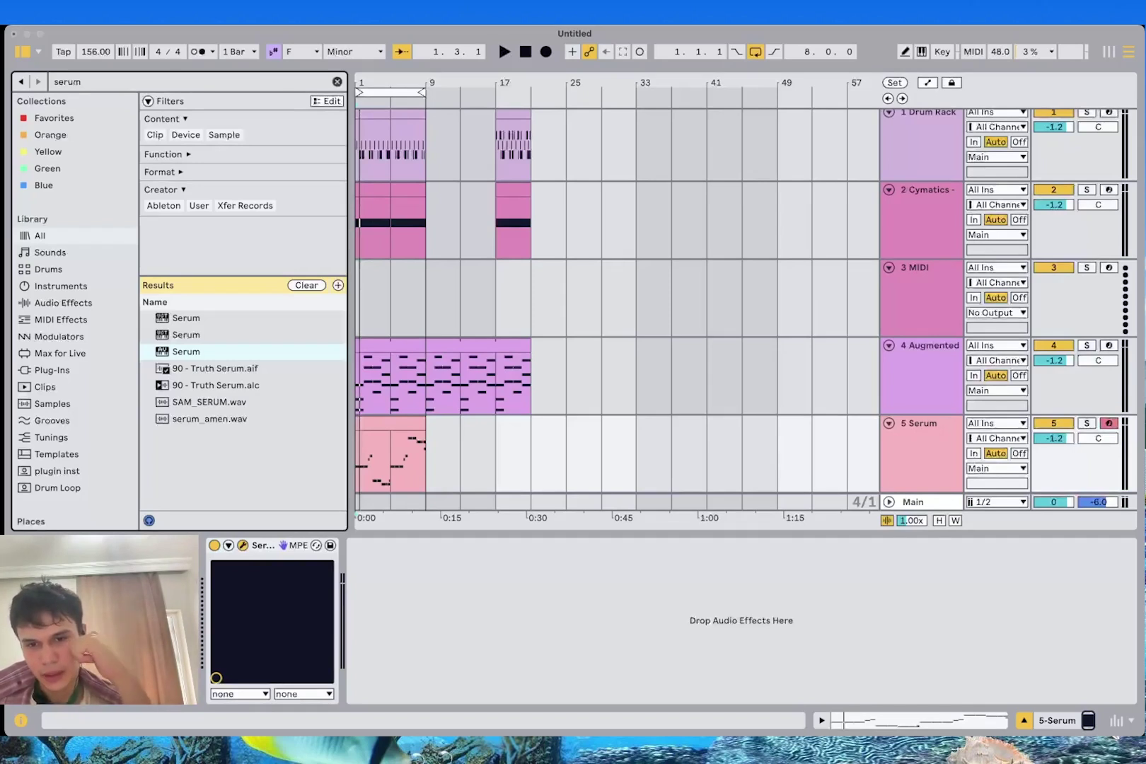
key(space)
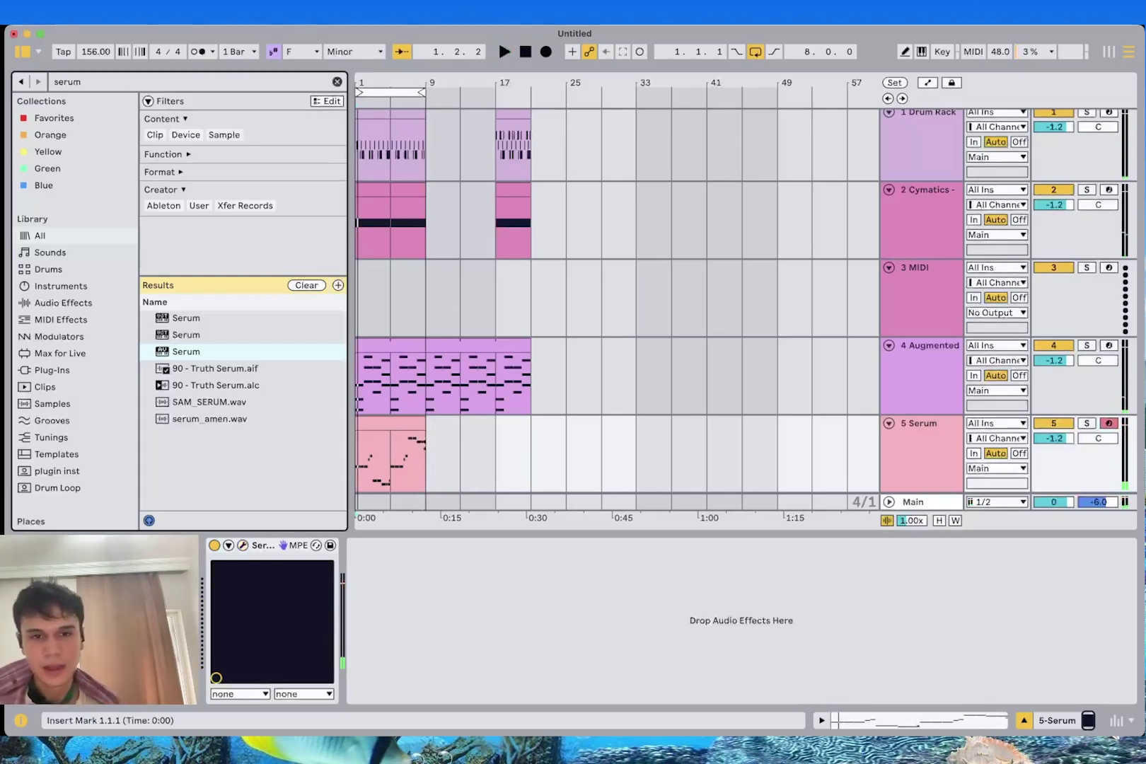
Select bars 1 to 8, search the browser for "zenolog", and load ZENOLOGY on track 6
drag(425, 461, 357, 462)
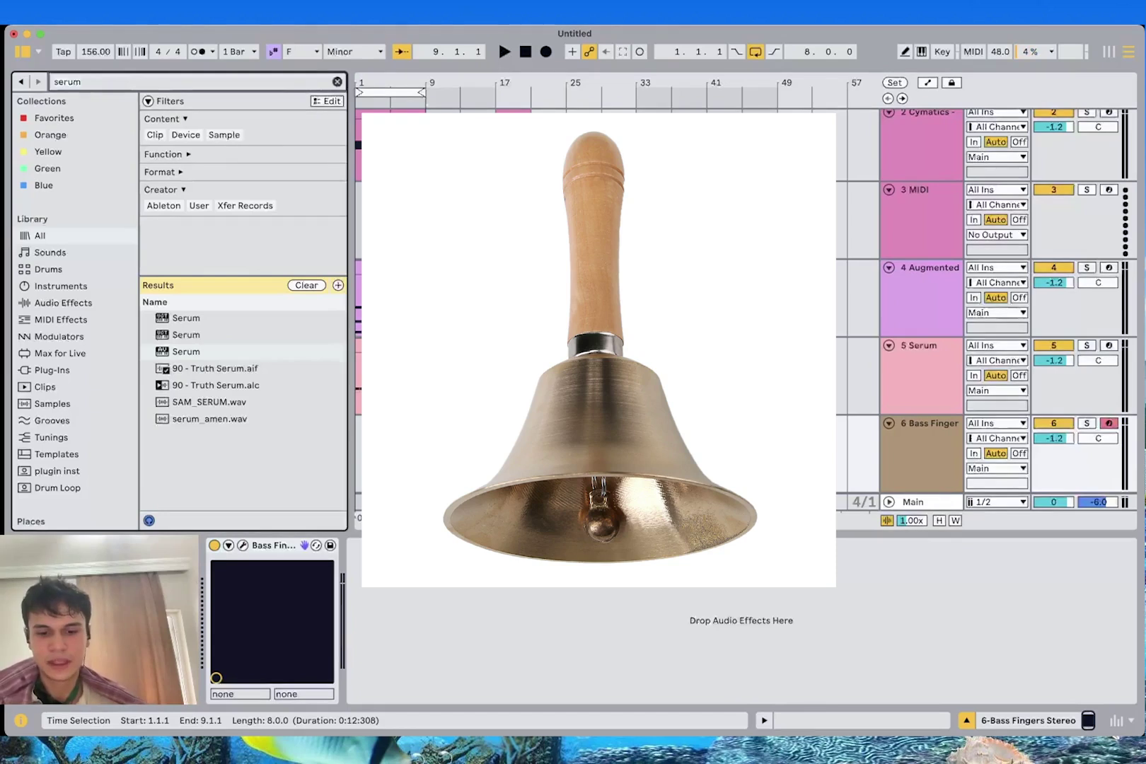
key(super+f)
text(zenolog)
click(196, 335)
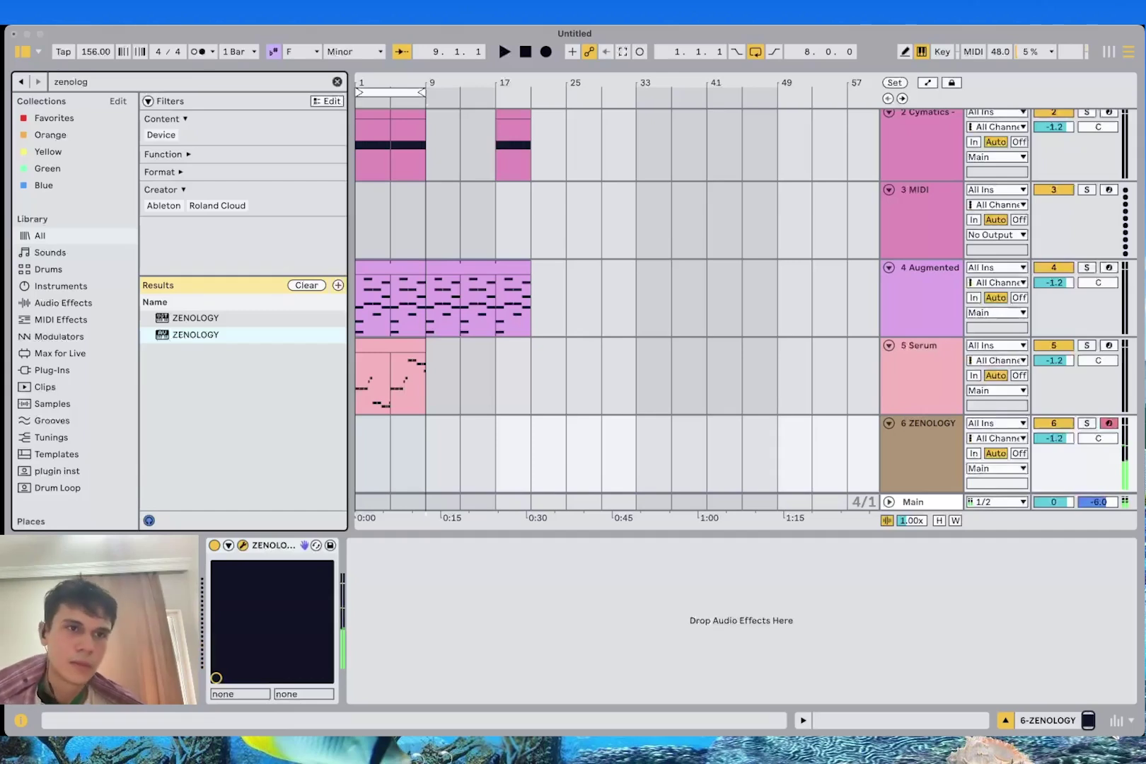
Create a four-bar clip at the start of the ZENOLOGY track, draw an F4 note at 1.1.1, and audition it
double_click(374, 455)
key(b)
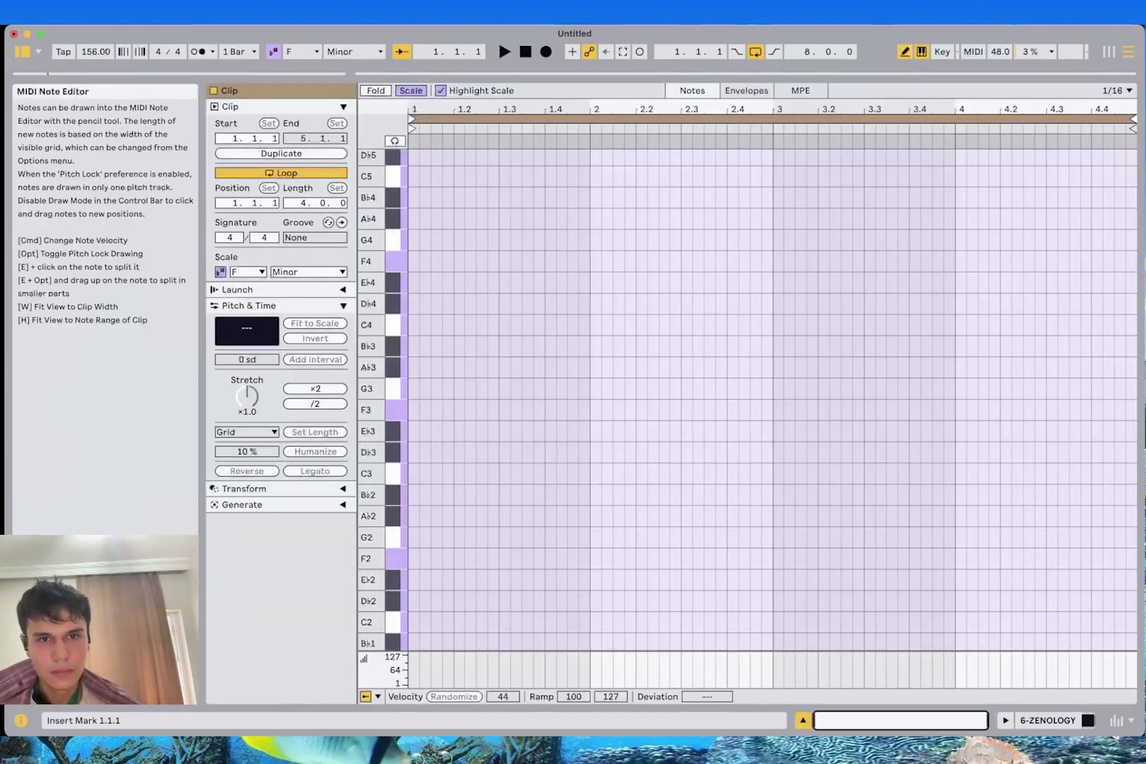
click(413, 261)
key(space)
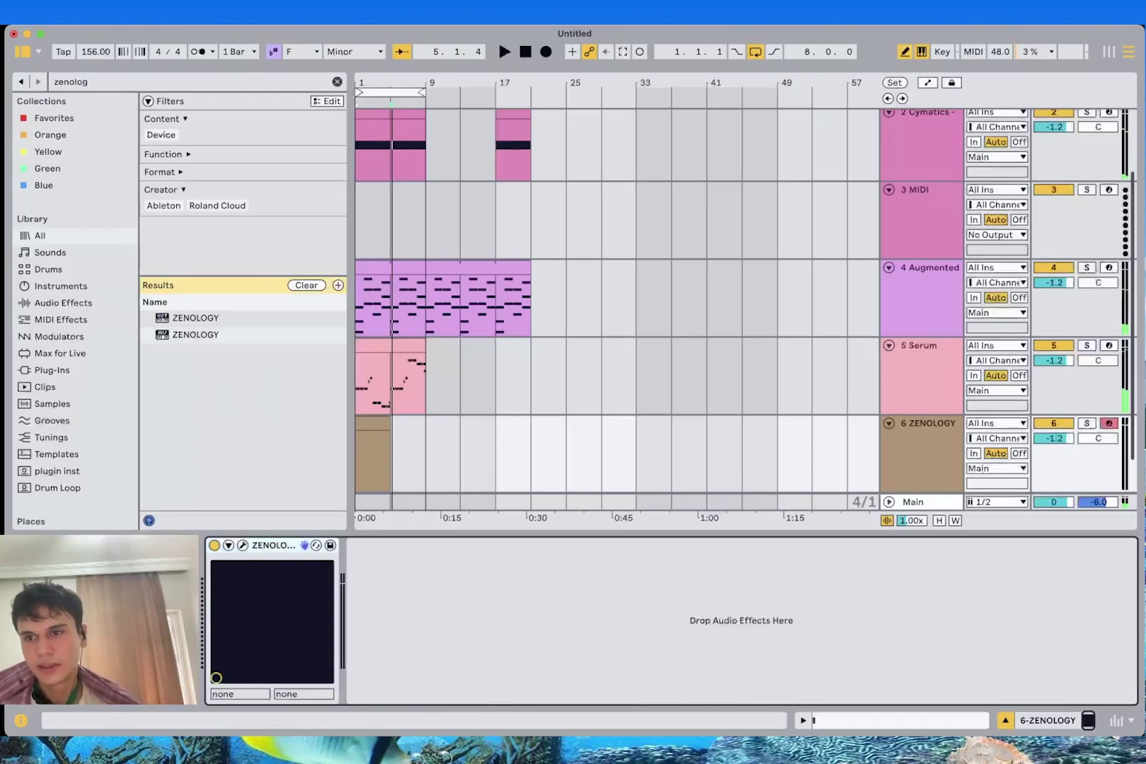
Lower the volume of the Serum track and audition the mix from the start
drag(1054, 361, 1055, 378)
click(359, 382)
key(space)
key(space)
key(space)
key(space)
Draw short F4 notes at beats 1.2 and 1.3 and a G4 at beat 1.4 in the ZENOLOGY clip
double_click(373, 424)
key(space)
click(436, 262)
key(space)
key(space)
click(436, 262)
key(space)
click(459, 262)
key(space)
key(space)
click(504, 261)
click(550, 241)
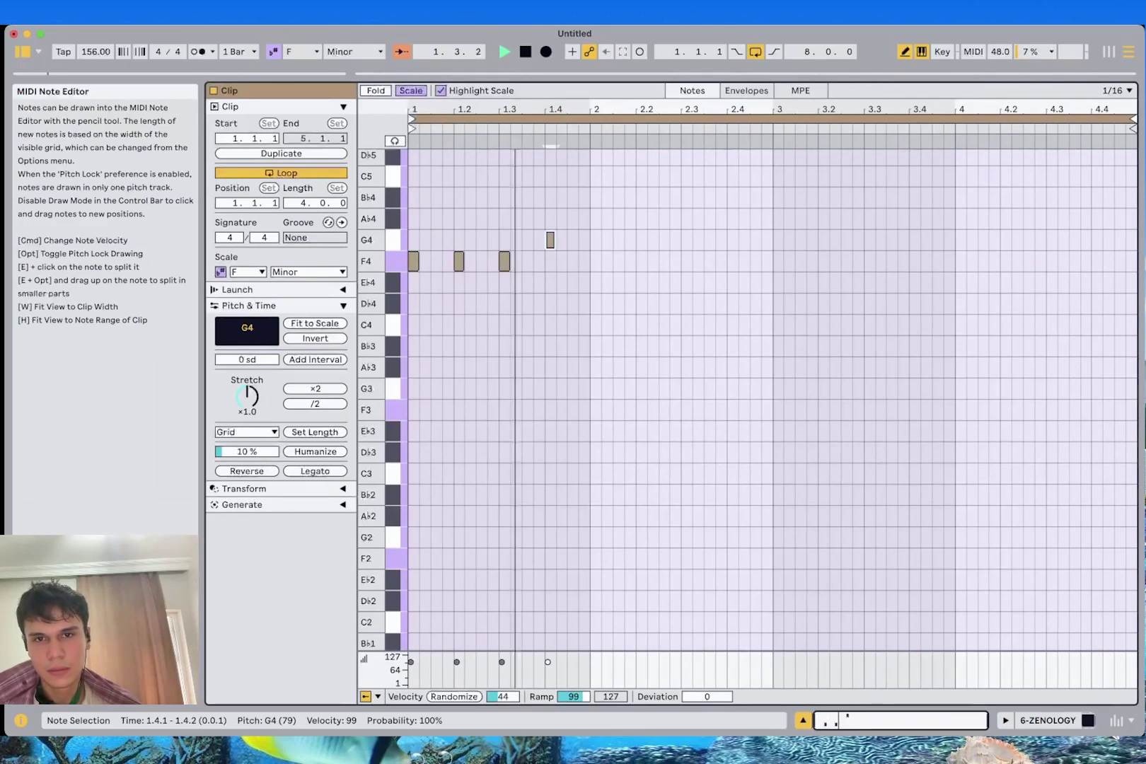
Duplicate all four notes into bar 2 and transpose the copy up to C5 and D♭5
key(ctrl+a)
key(ctrl+d)
key(Up)
key(Up)
key(Up)
key(Up)
key(Up)
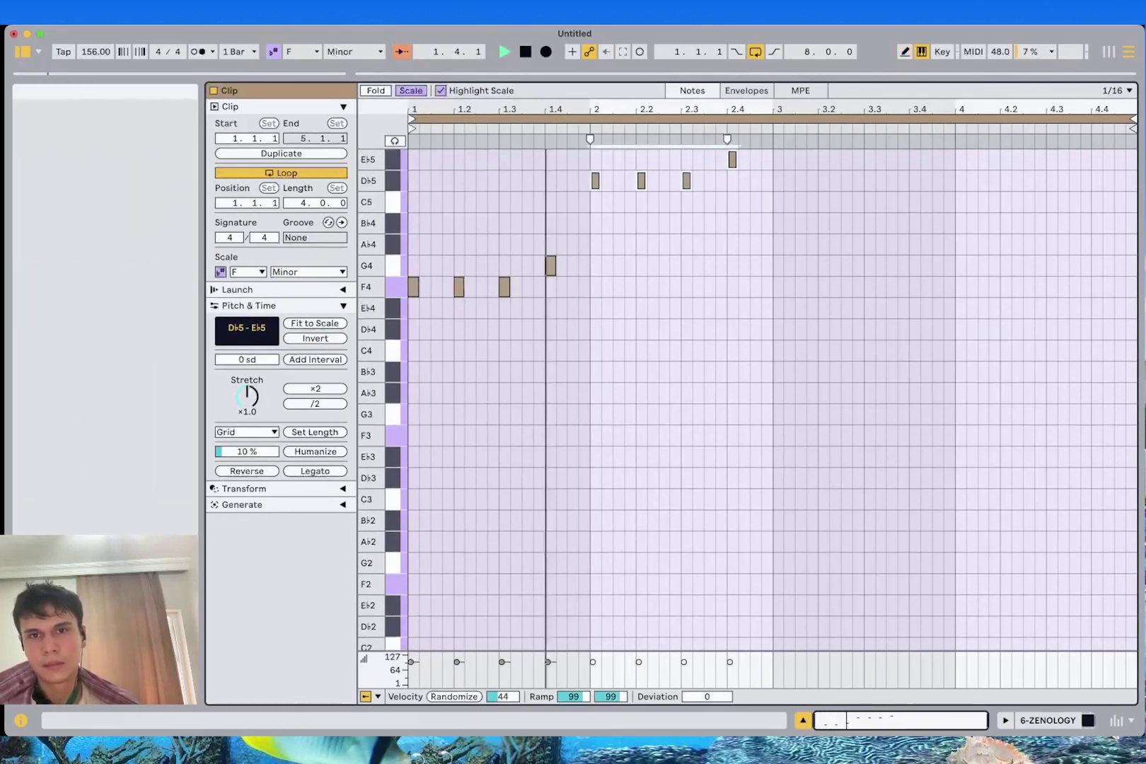
key(Down)
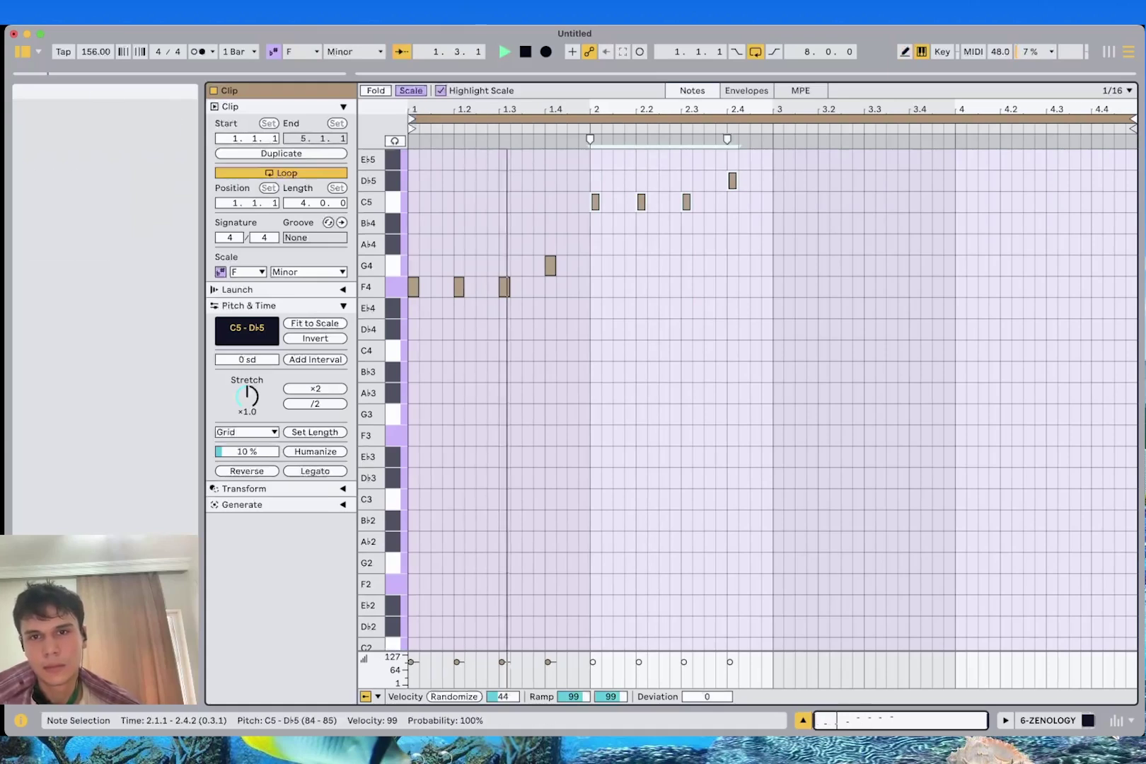
Rework the end of bar 2 into a short D♭5 at beat 2.4 followed by a C5 at 2.4.3
key(b)
click(733, 181)
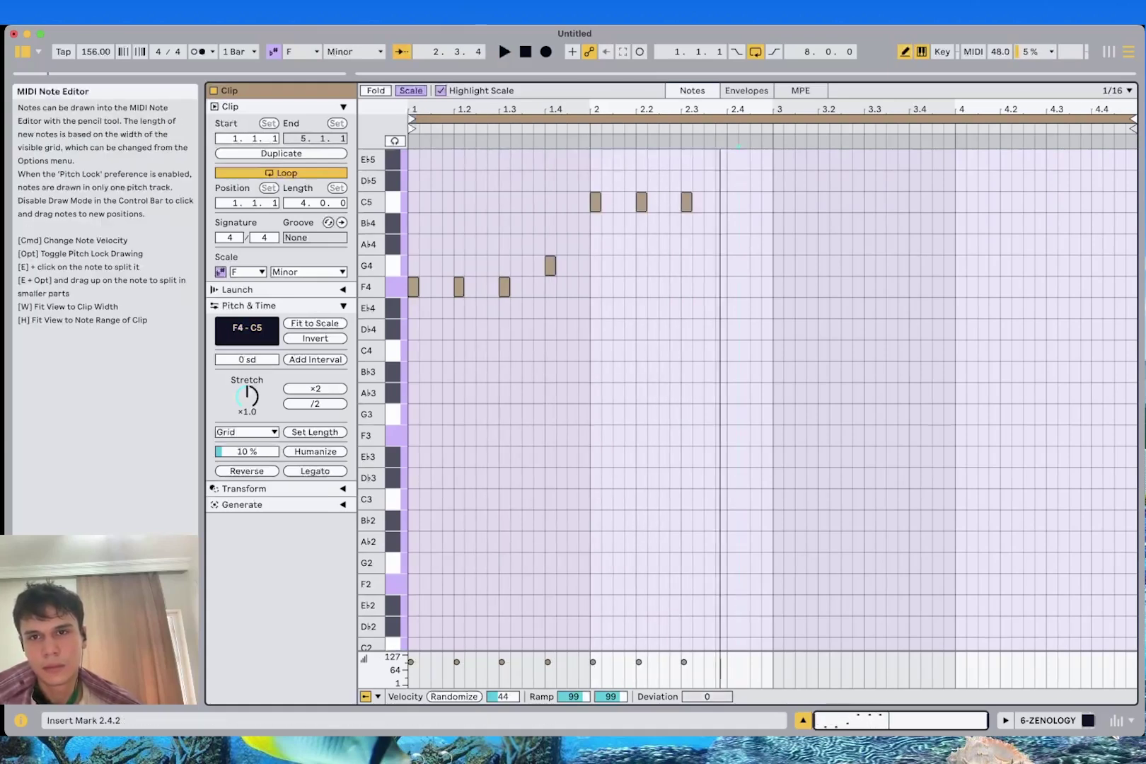
click(732, 159)
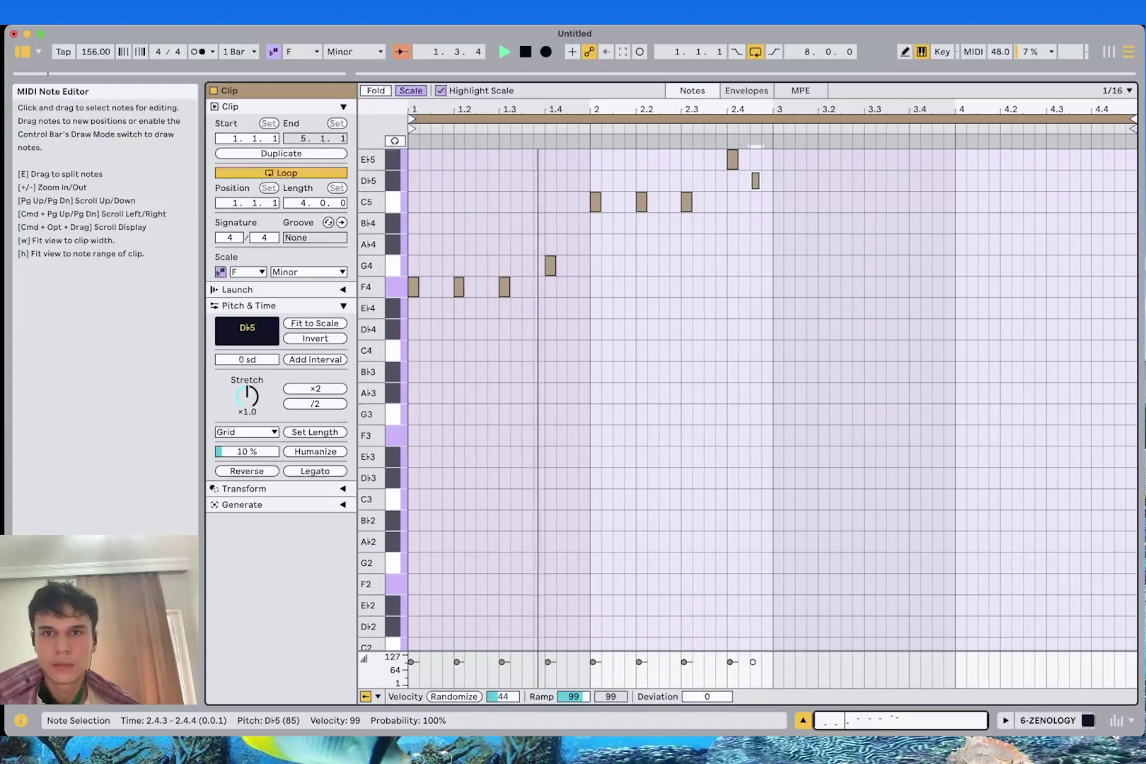
key(b)
drag(771, 201, 729, 155)
key(Up)
key(Down)
key(Down)
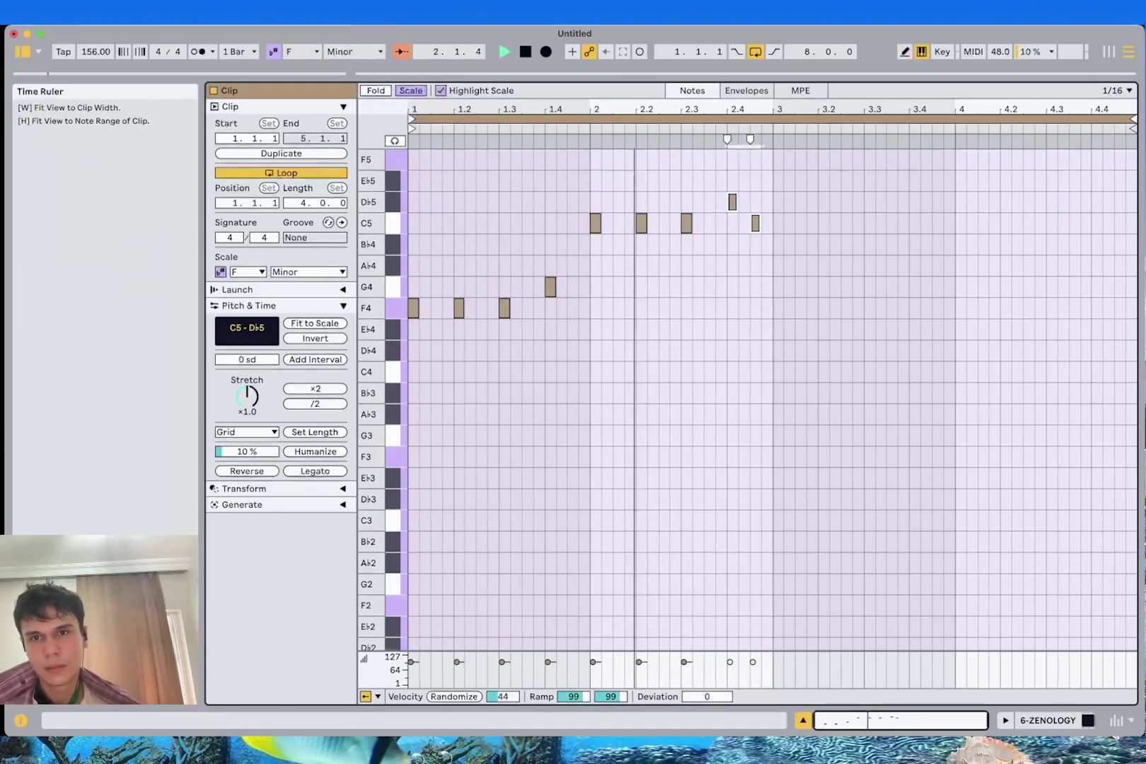
Add a short A♭4 note at the start of bar 3 and repeat it on beats 3.2, 3.3 and 3.4
key(b)
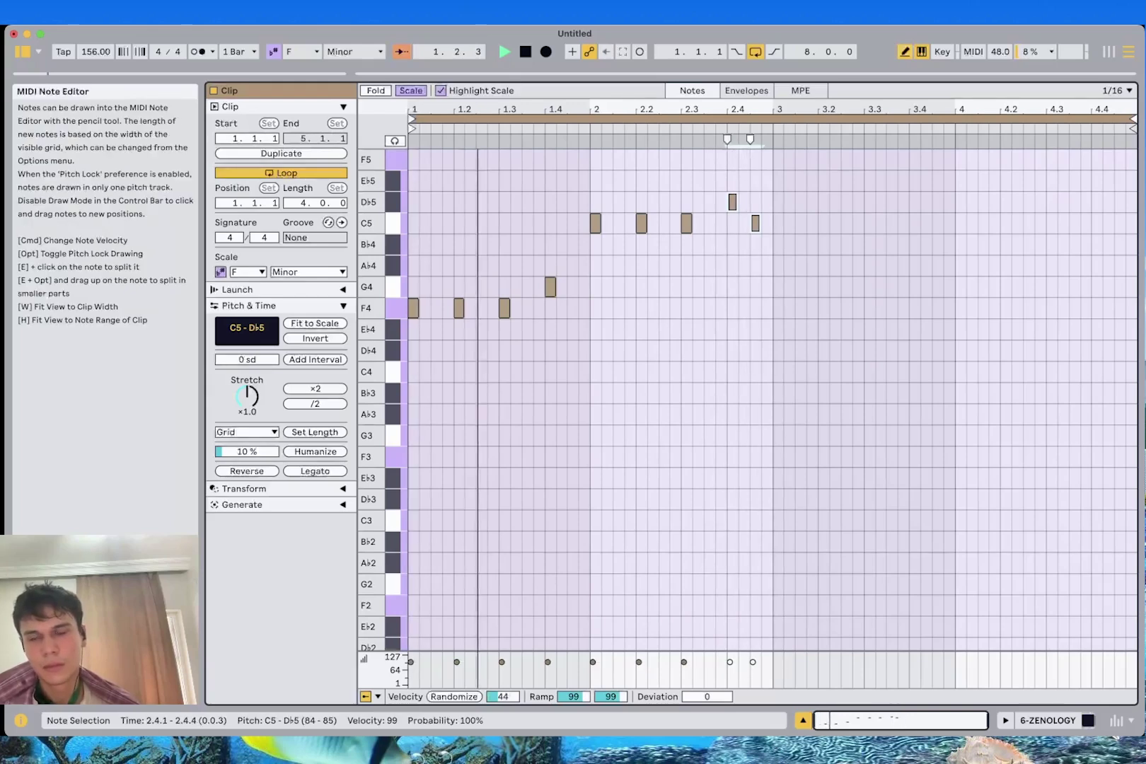
click(778, 244)
key(Down)
key(b)
drag(813, 286, 776, 261)
key(super+d)
key(super+d)
key(super+d)
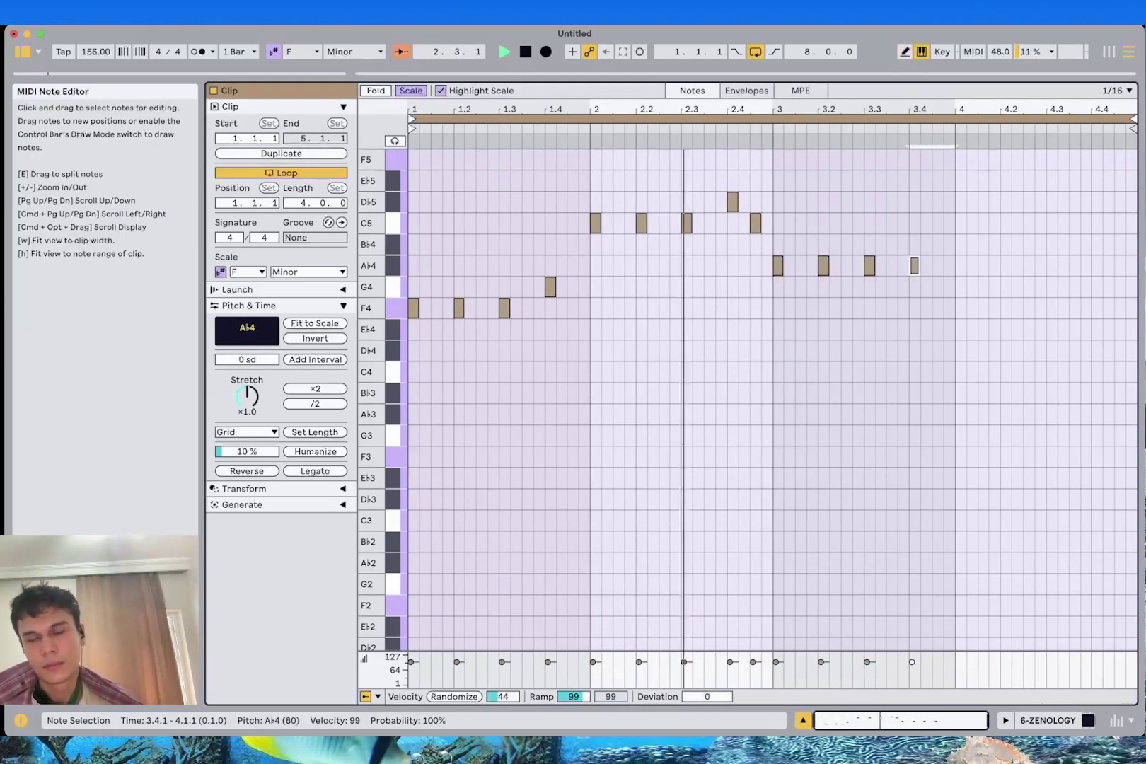
Duplicate the four bar 3 notes into bar 4 and raise the copies to B♭4
drag(959, 333, 769, 247)
key(super+d)
key(Up)
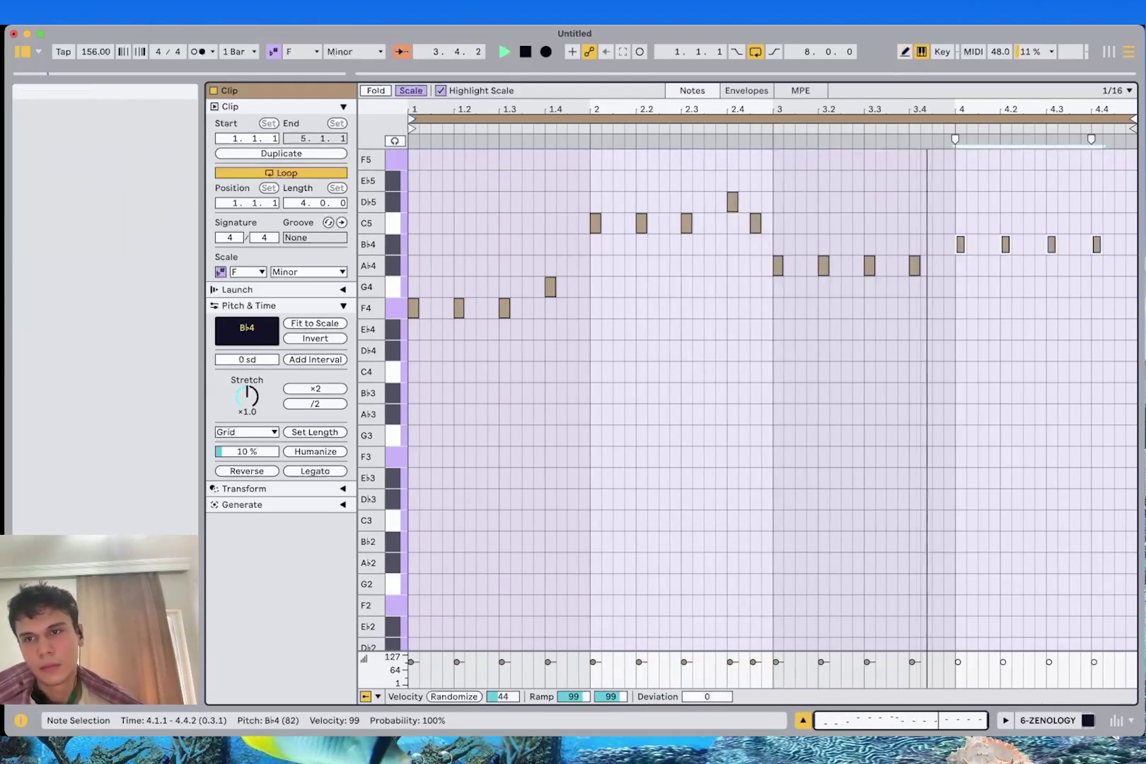
key(space)
click(1081, 145)
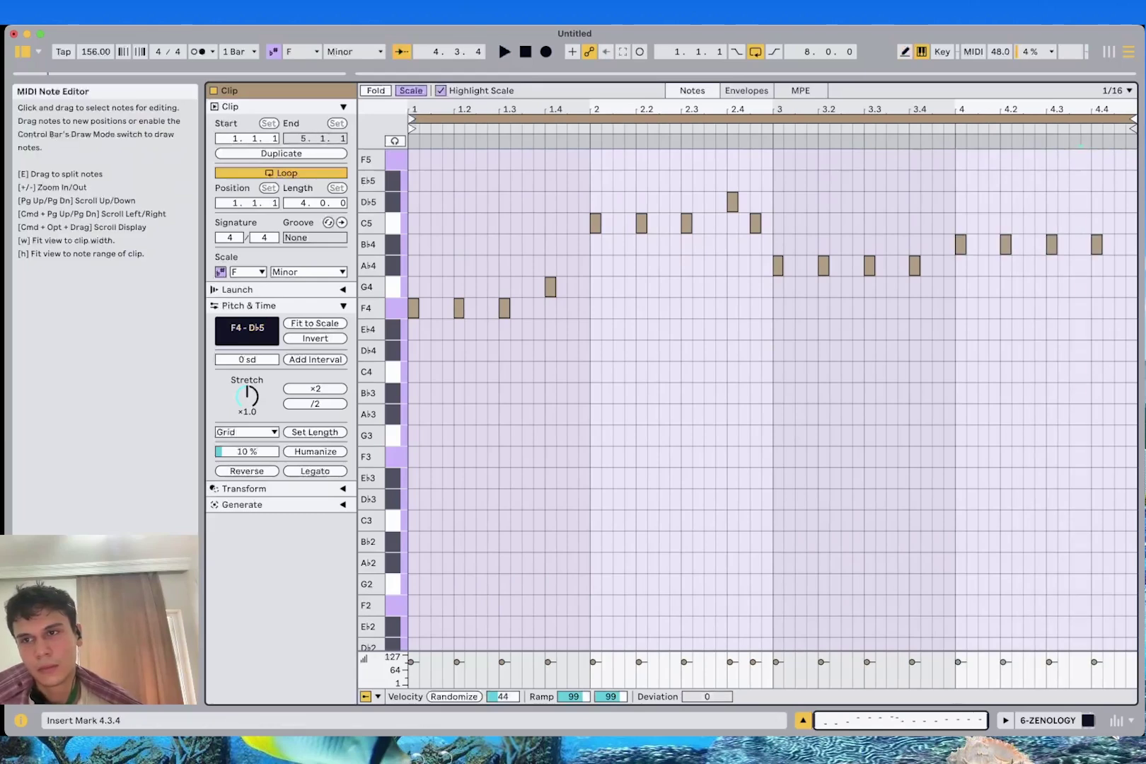
Add a C5 at 4.3.3, move the last bar 4 note to C5 at 4.4.3, and audition the ending
double_click(1076, 223)
drag(1097, 244, 1120, 224)
click(971, 129)
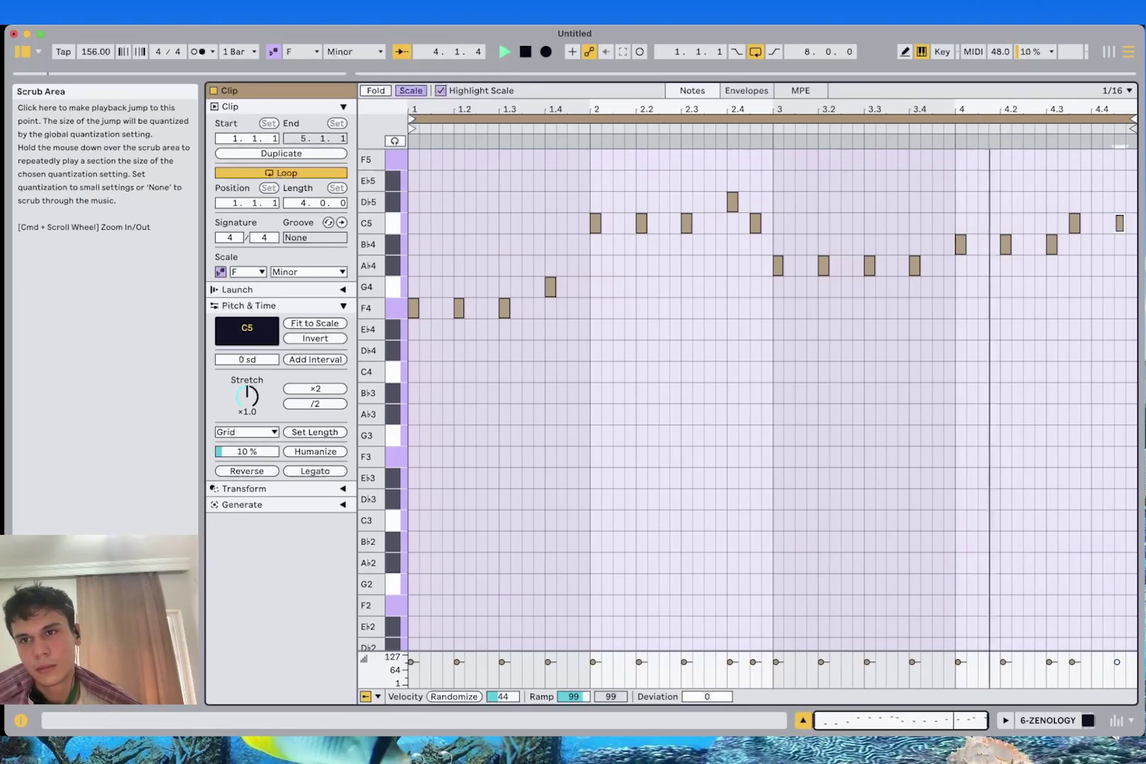
key(space)
key(space)
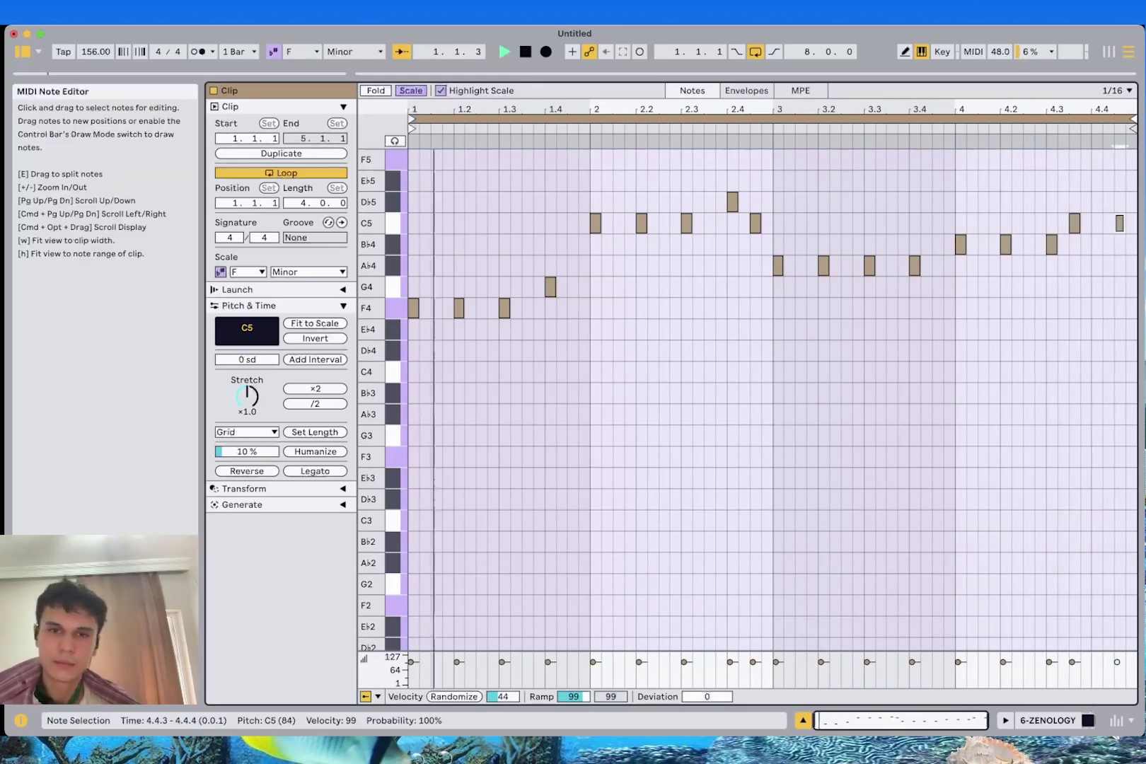
Extend the ZENOLOGY clip in the arrangement so its pattern repeats up to bar 9, and listen to it with all tracks
key(shift+Tab)
drag(386, 423, 425, 423)
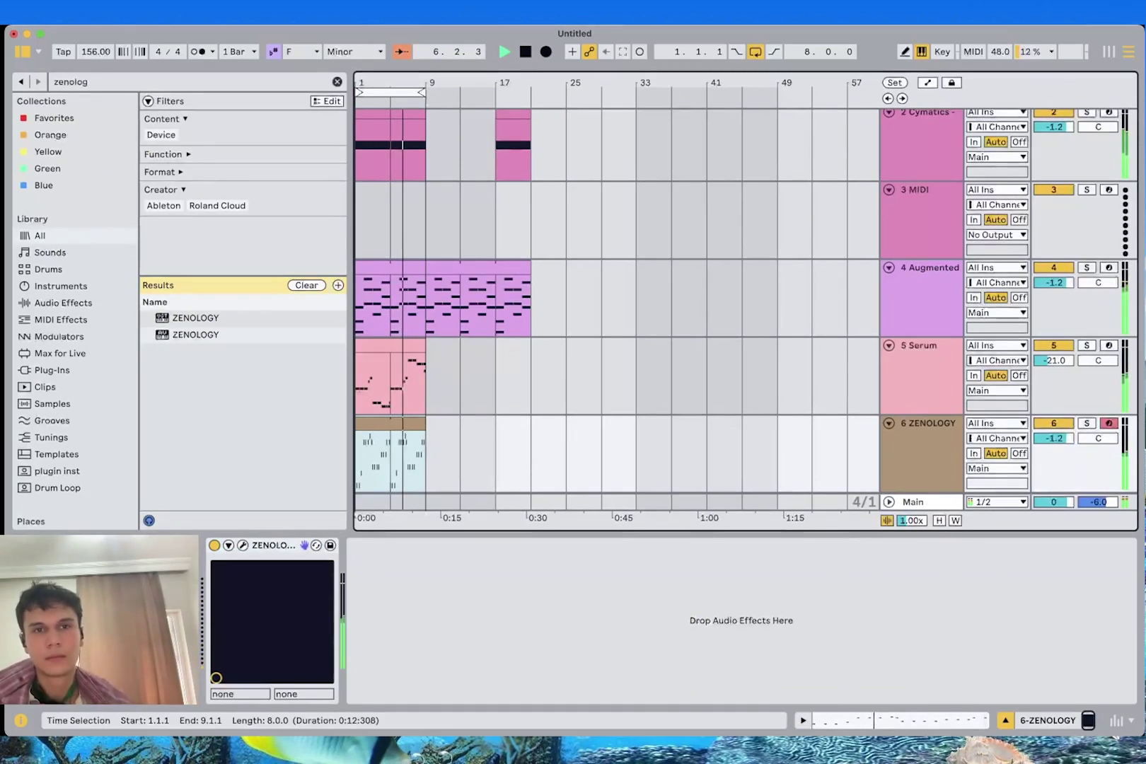
scroll(617, 309, up, 3)
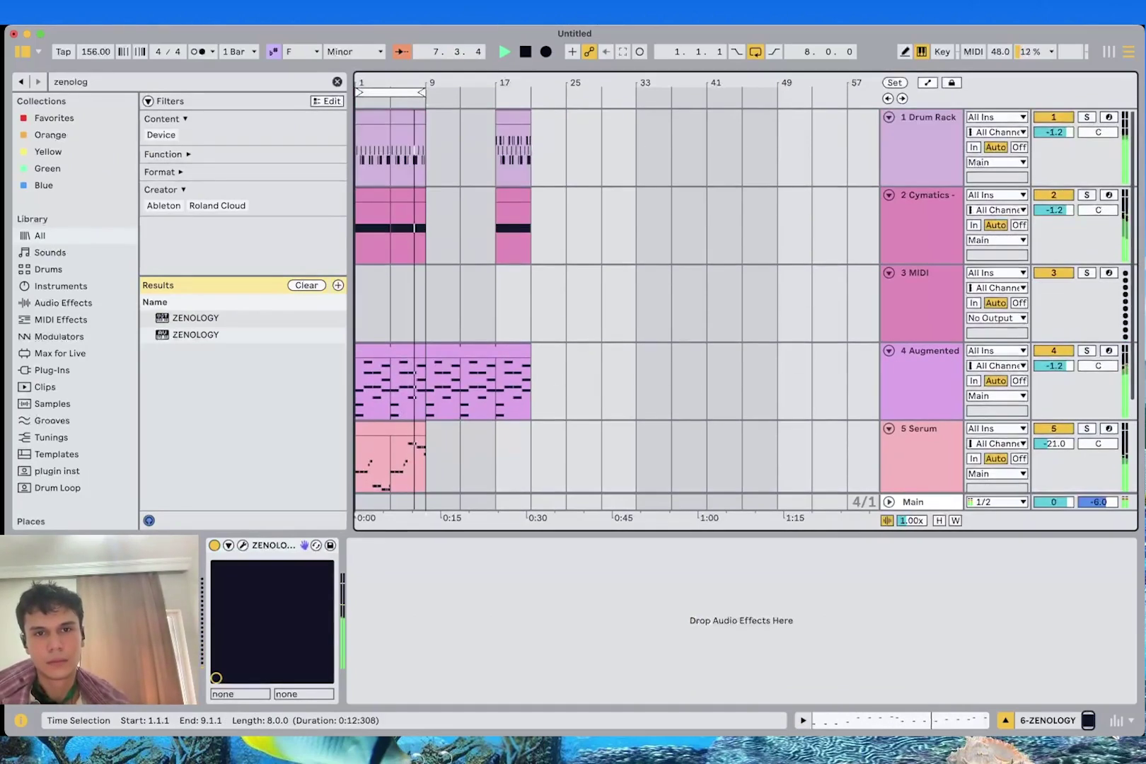
scroll(617, 309, down, 1)
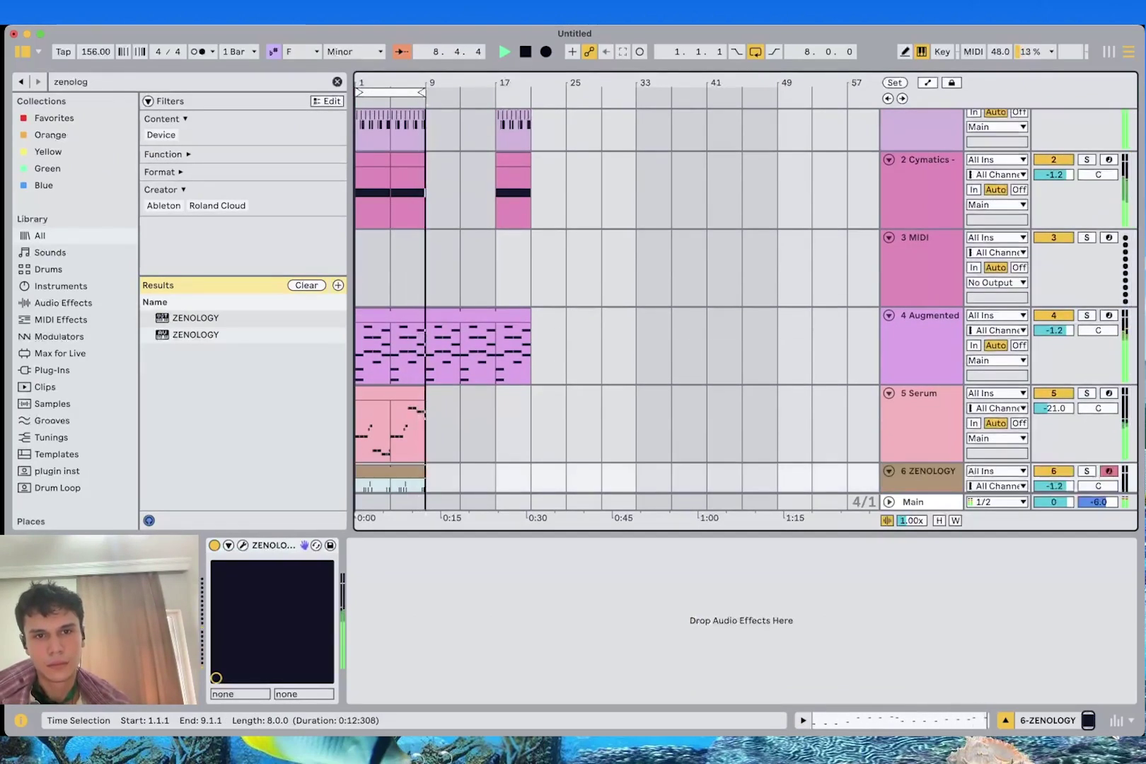
scroll(617, 309, down, 1)
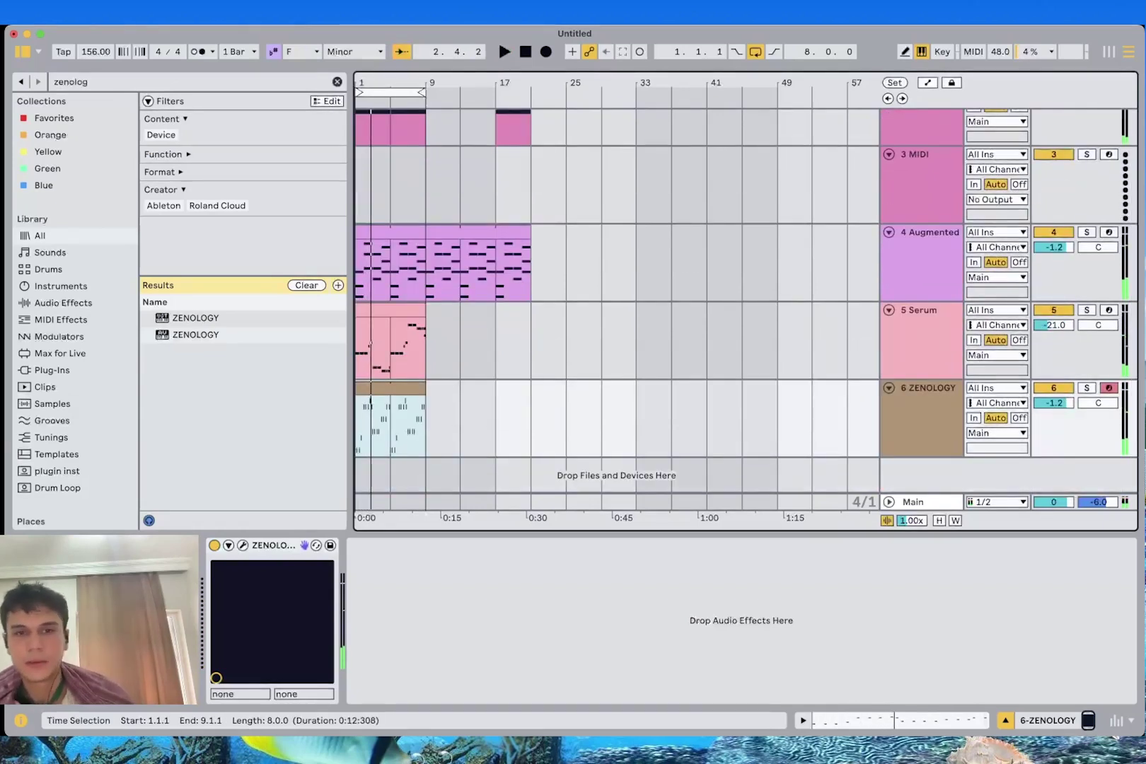
Shift the Drum Rack and Cymatics clips eight bars later to start at bar 9, and move the ZENOLOGY clip to bar 17
mouse_move(391, 310)
mouse_down()
mouse_move(497, 310)
mouse_move(391, 310)
mouse_up()
scroll(617, 301, up, 2)
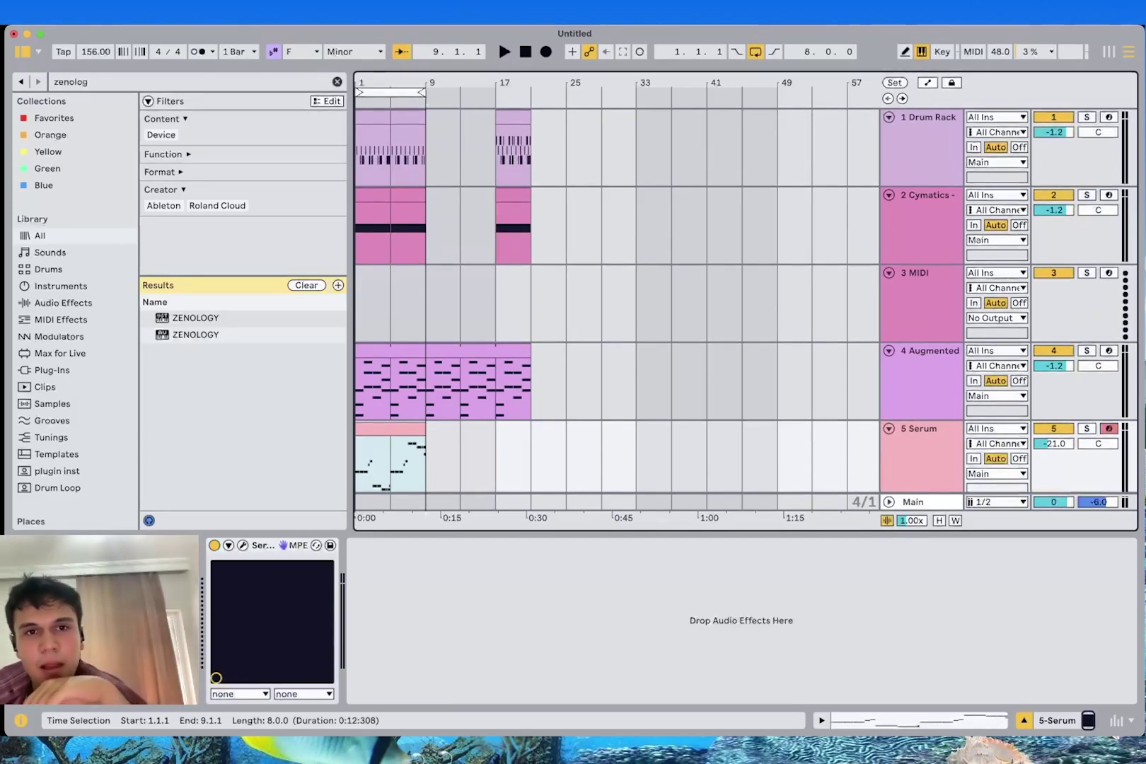
drag(531, 241, 450, 117)
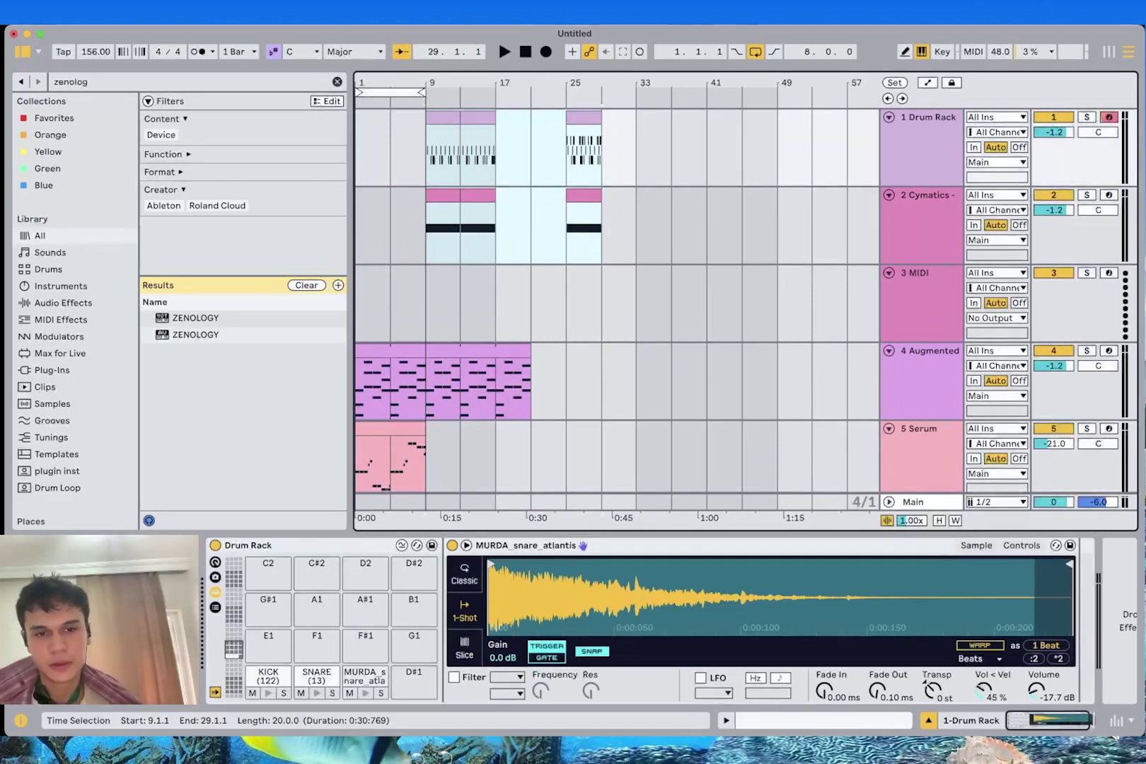
scroll(747, 301, down, 3)
drag(389, 394, 532, 395)
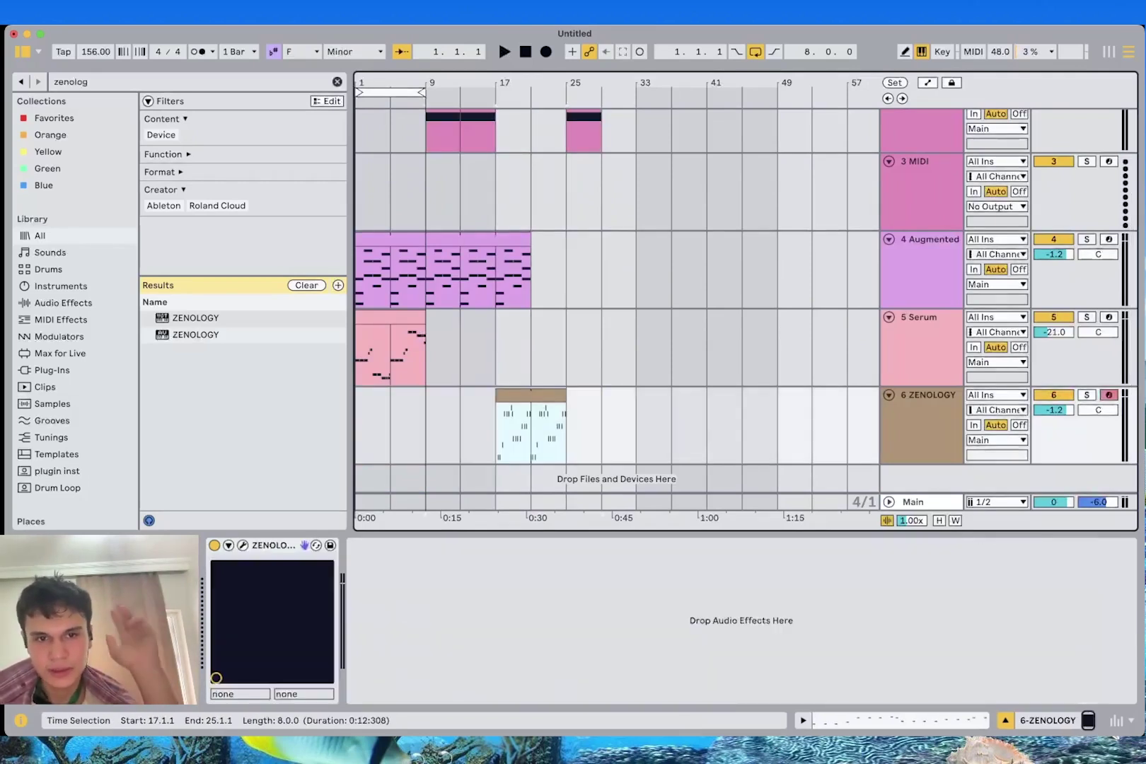
Find the Raum reverb and load it on the Serum track
click(362, 350)
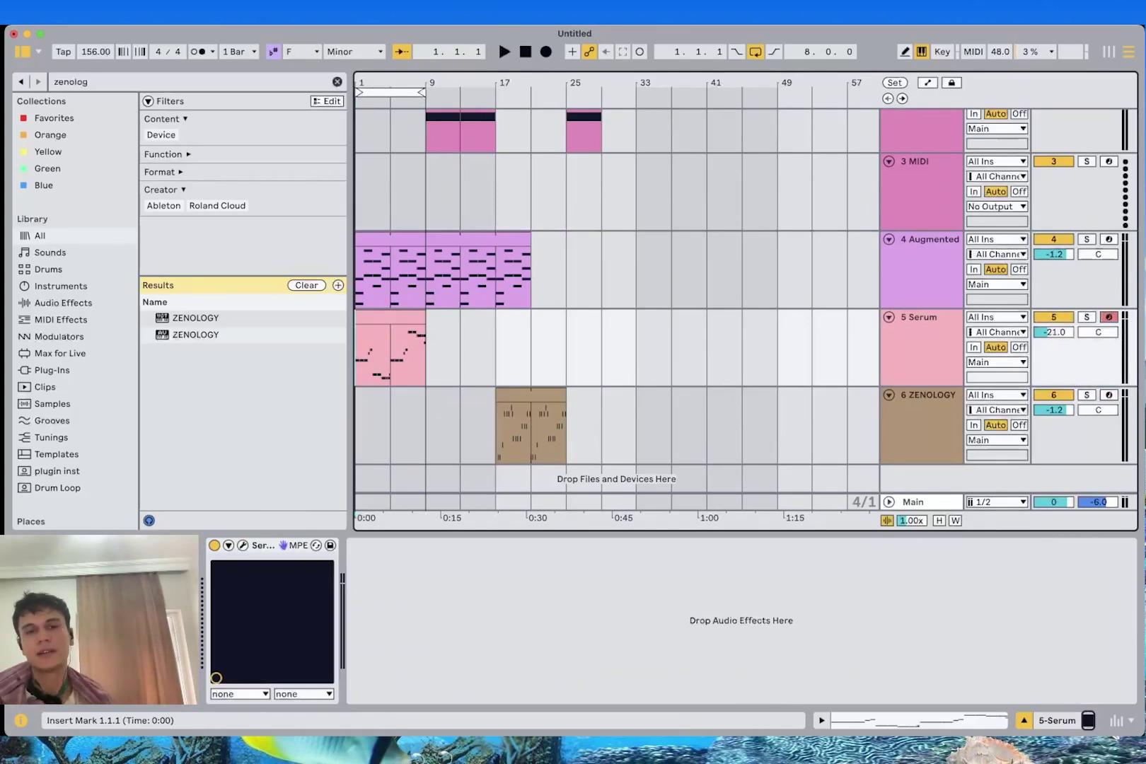
key(super+f)
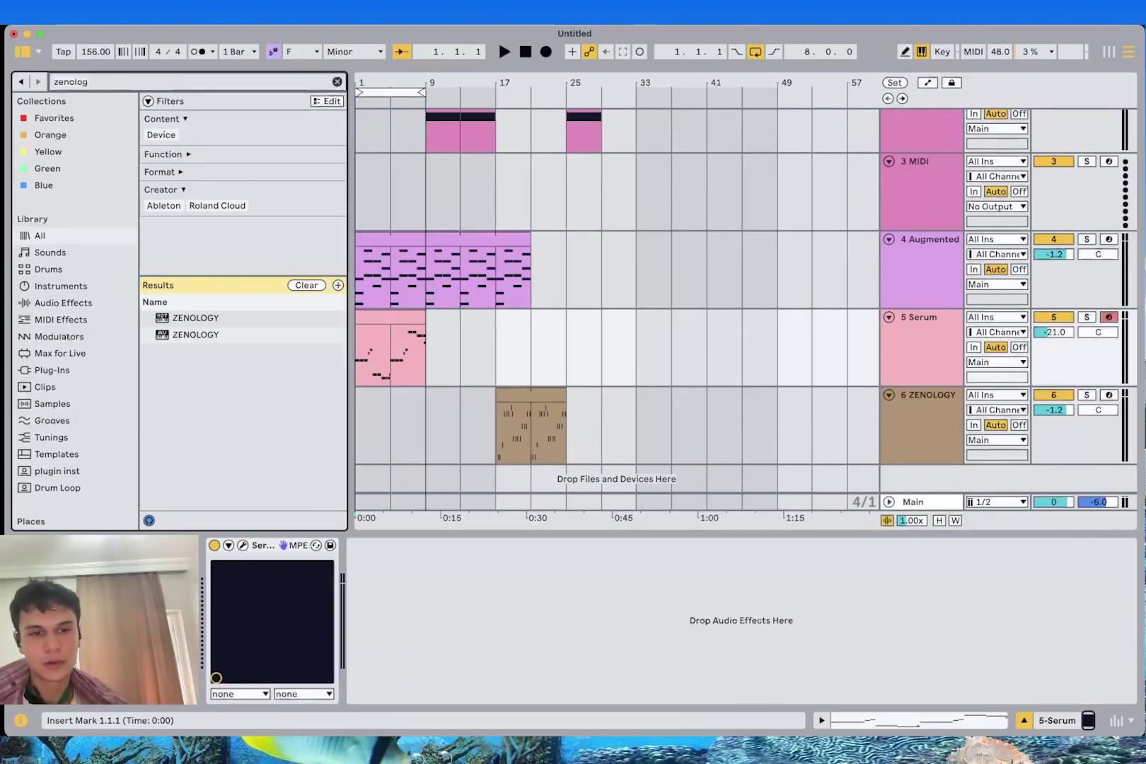
text(raum)
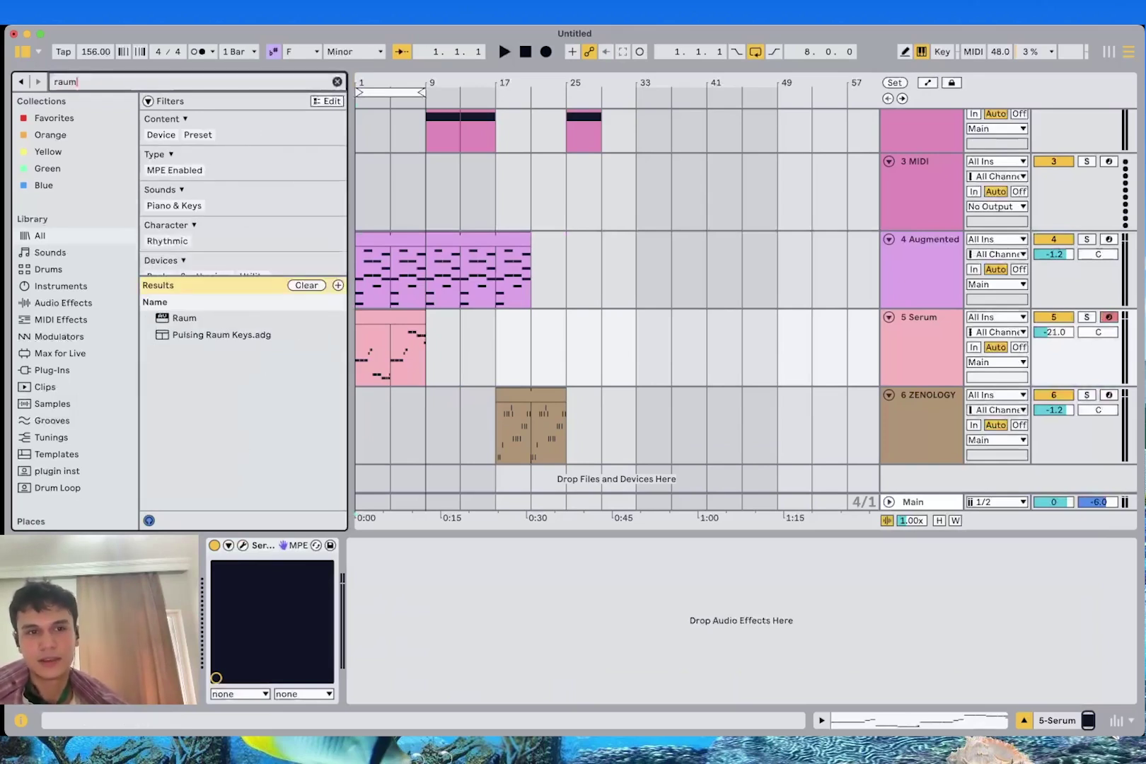
key(Down)
key(Return)
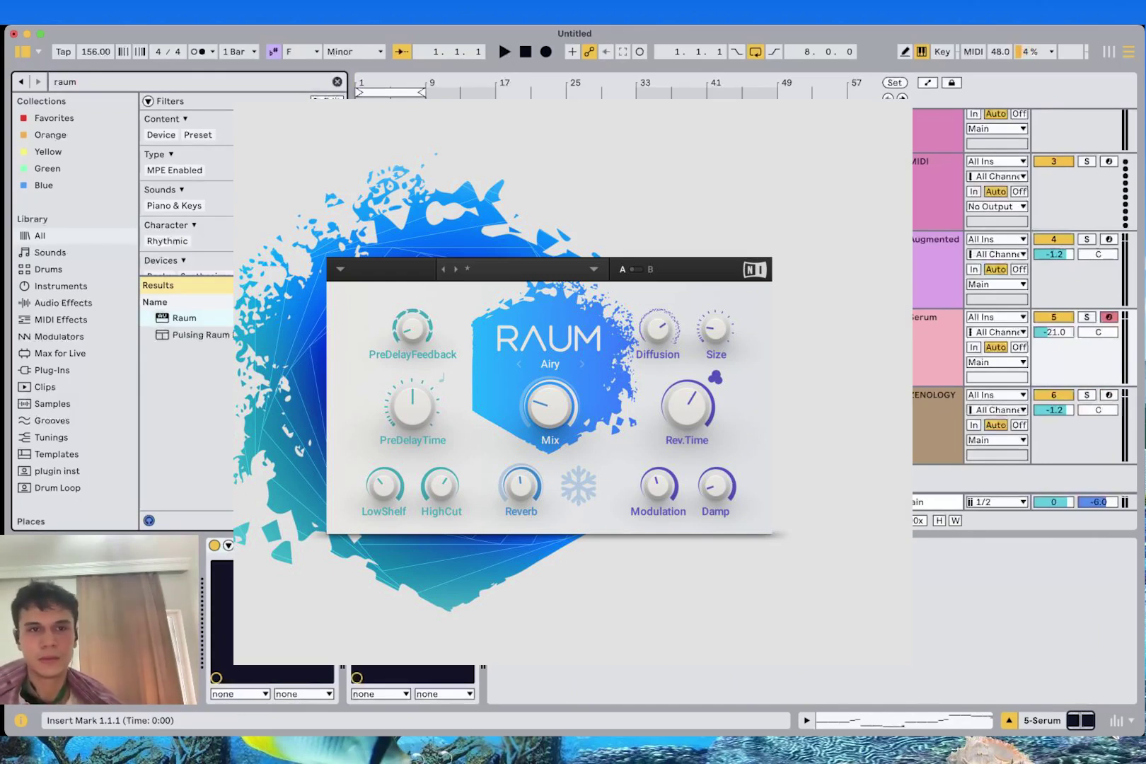
Audition the opening bars, set the Augmented STRINGS track volume to 0 dB, and return to the start of that track
key(space)
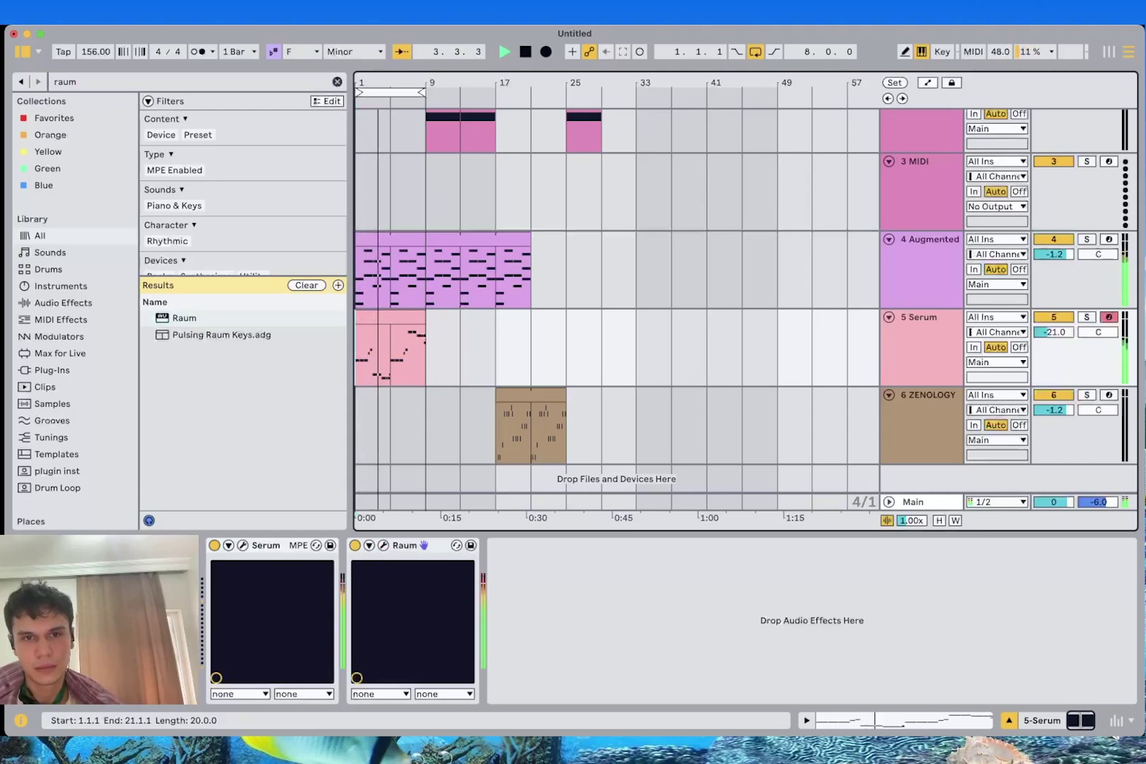
key(space)
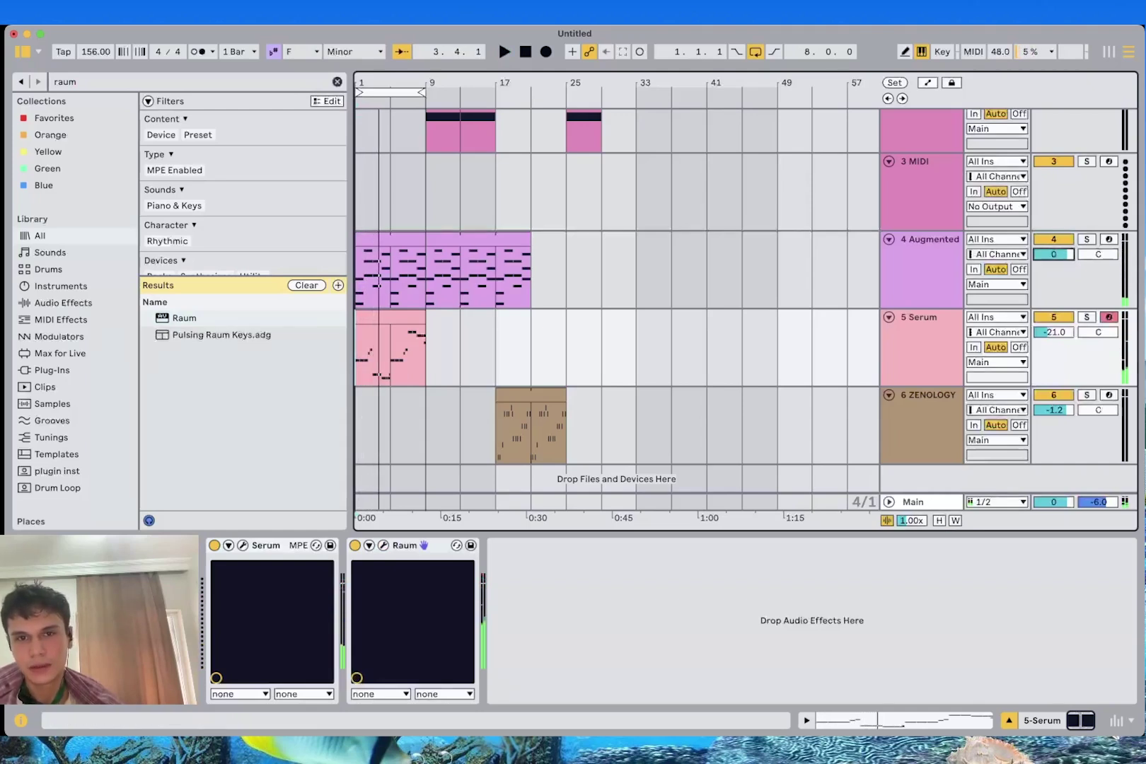
click(426, 278)
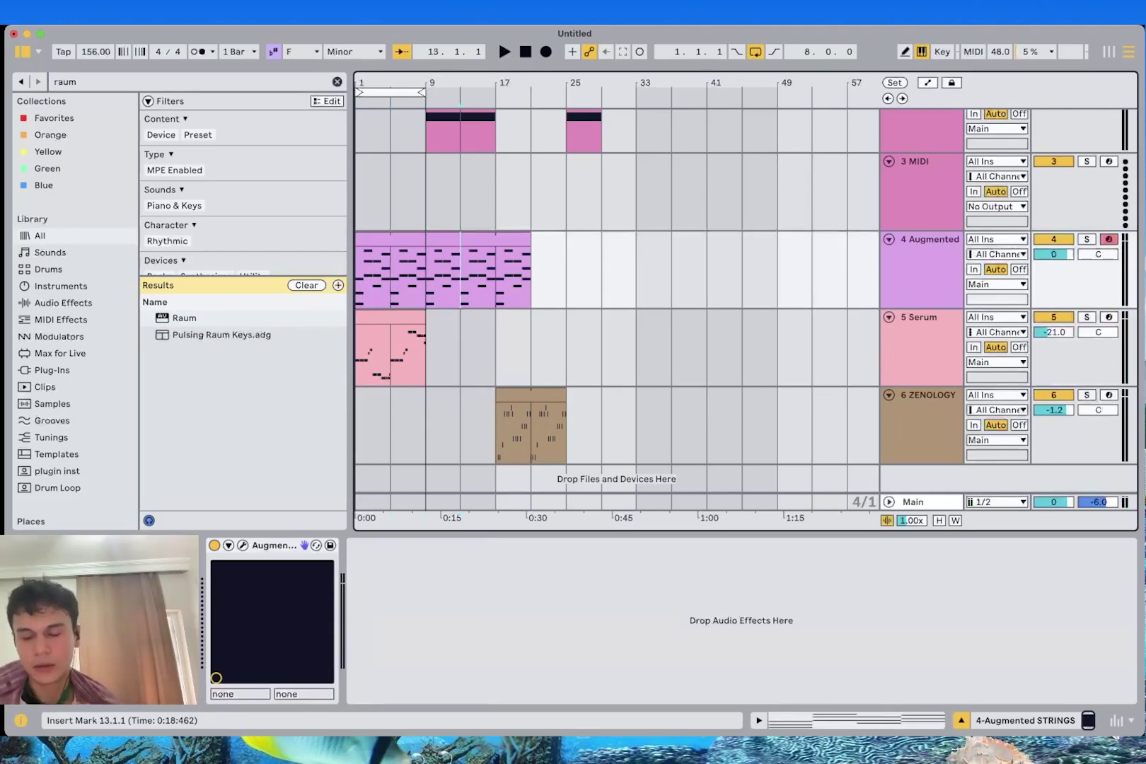
key(Home)
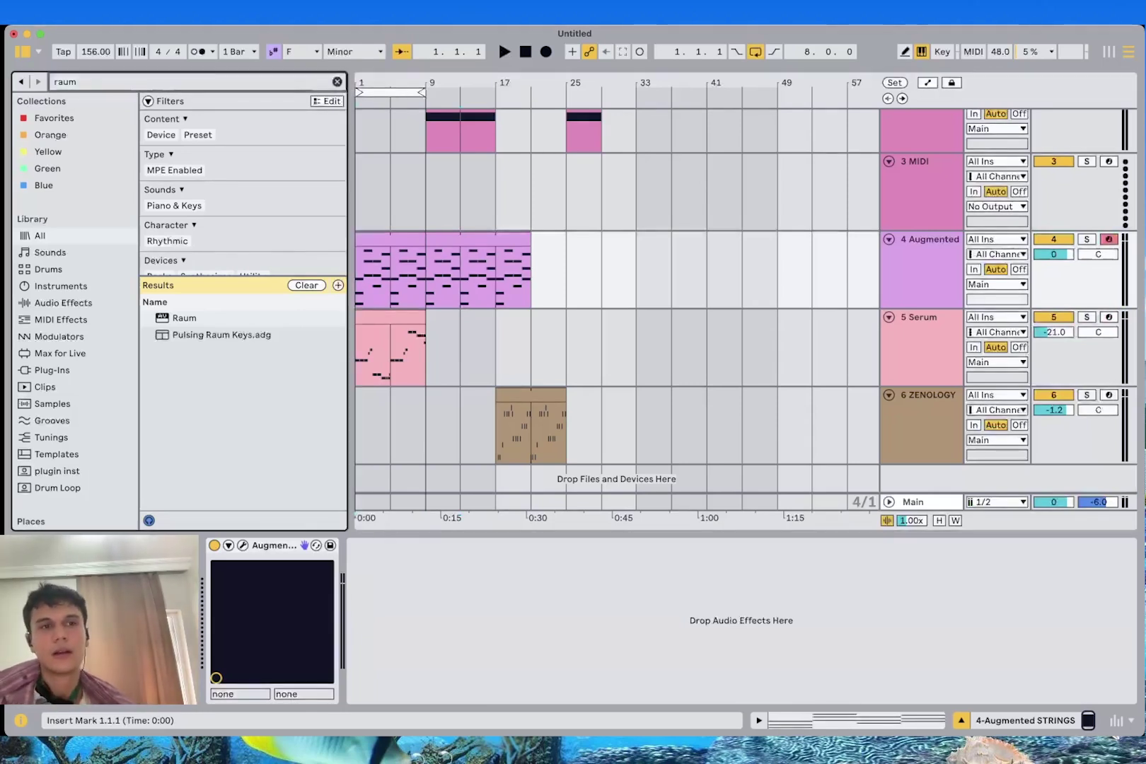
Find the Utility effect and add it to the Augmented STRINGS track
key(super+f)
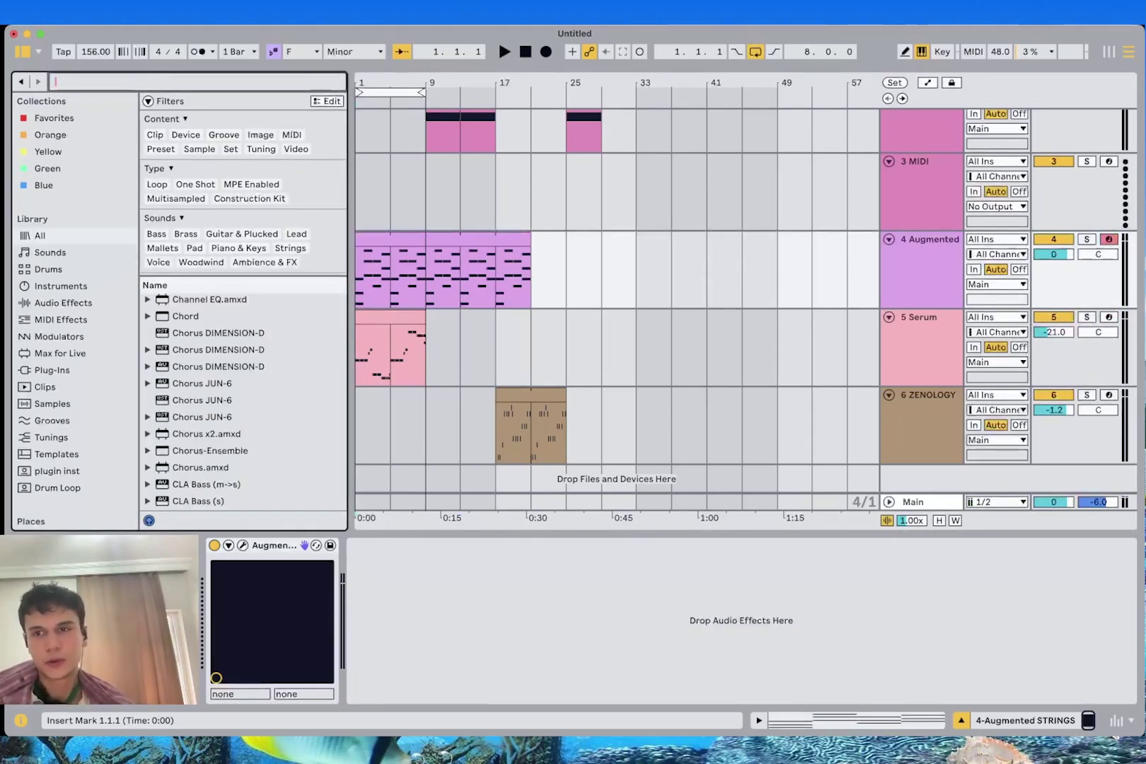
drag(1054, 255, 1054, 266)
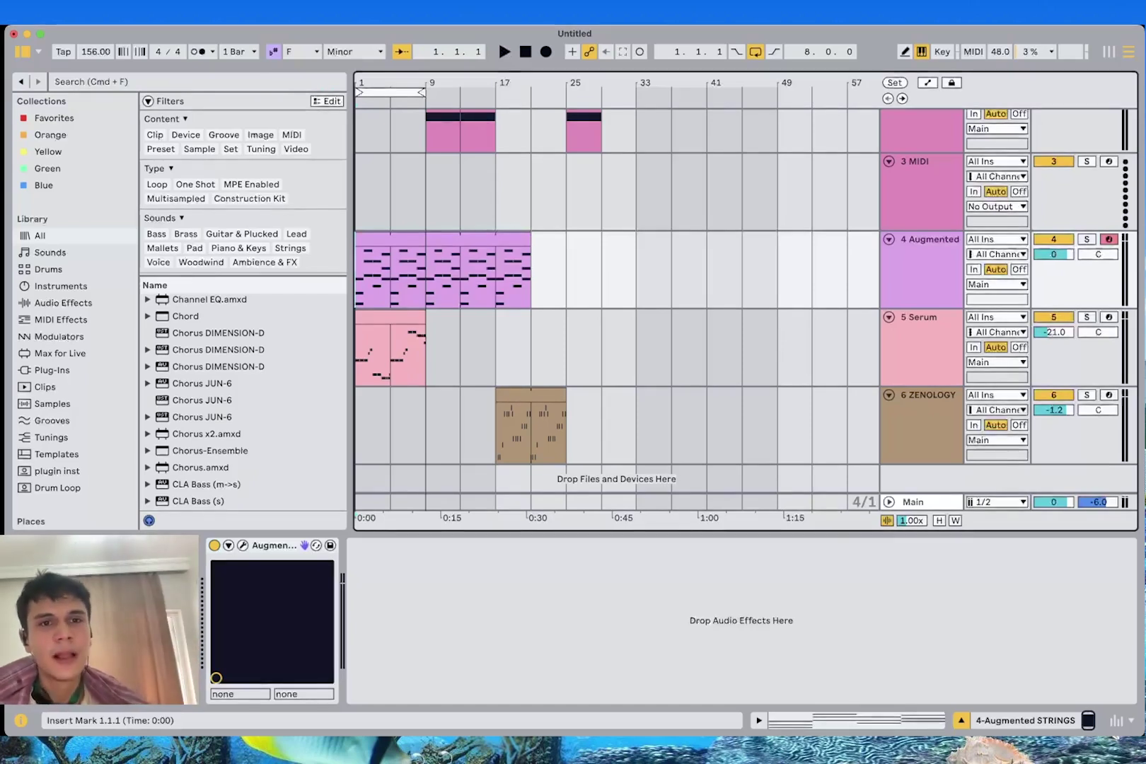
key(super+f)
text(utili)
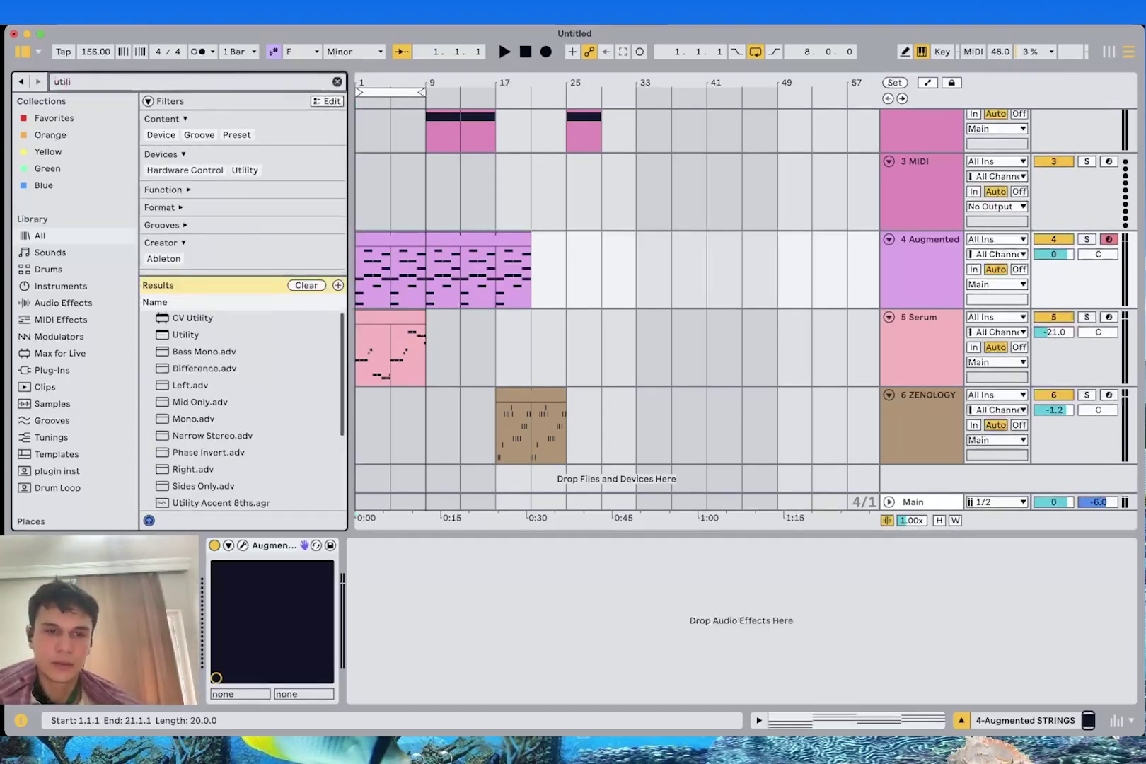
key(Down)
key(Down)
key(Return)
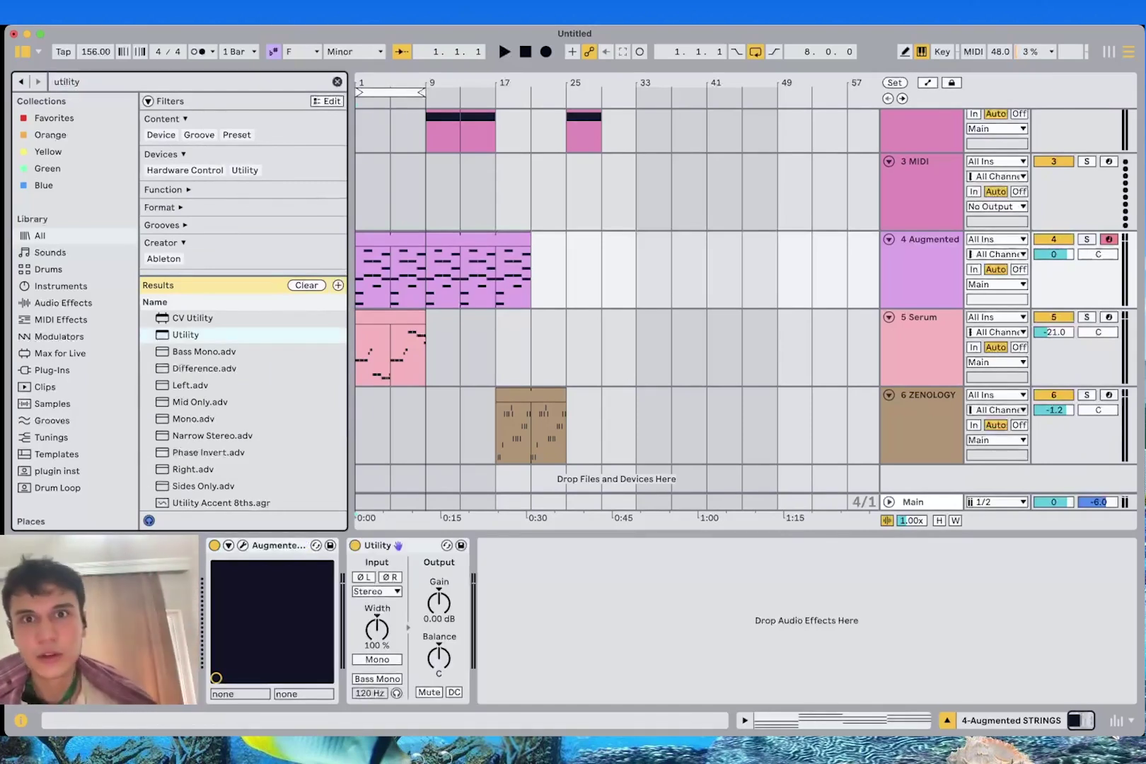
Automate the Utility gain on Augmented STRINGS as a fade-in from -∞ dB at bar 1 to 0 dB at bar 9
drag(439, 603, 439, 672)
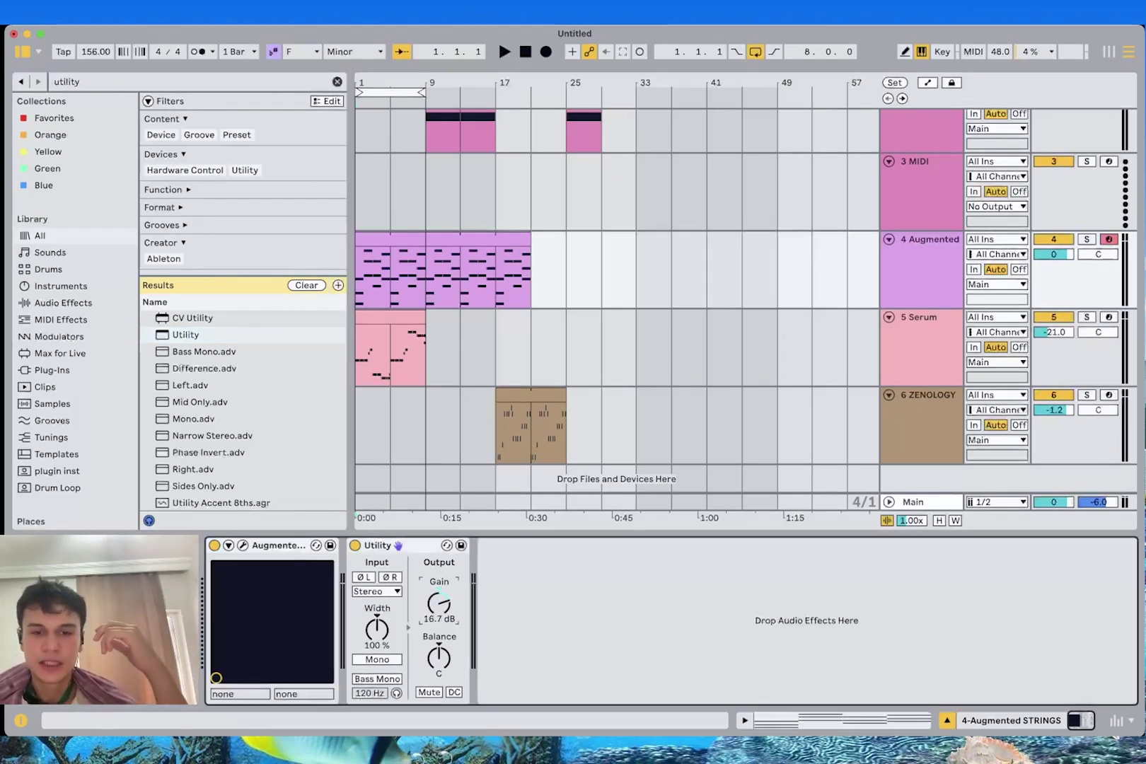
drag(439, 658, 377, 634)
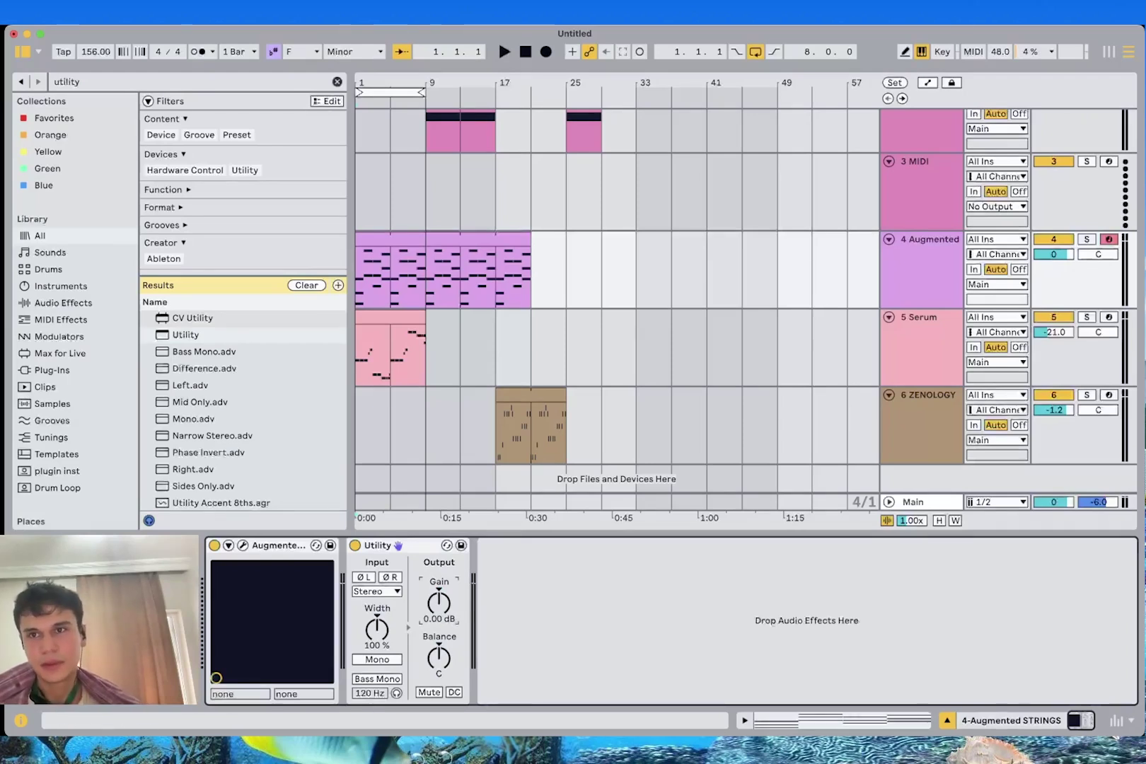
key(a)
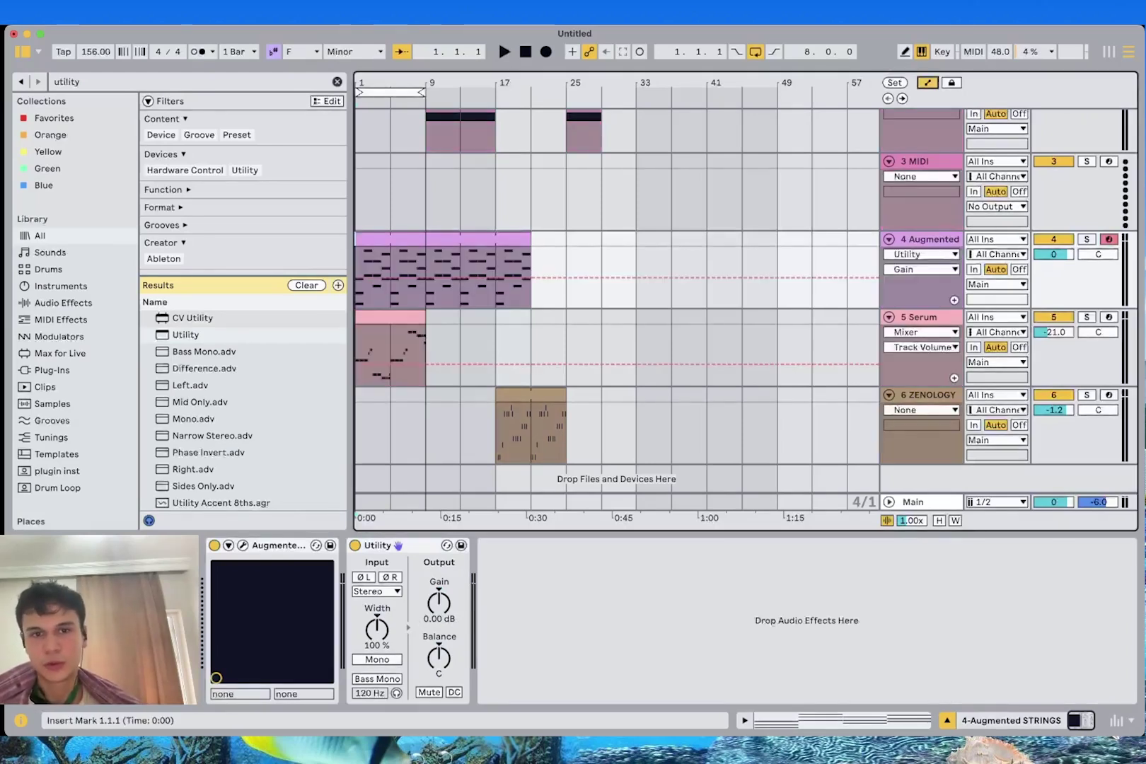
click(426, 278)
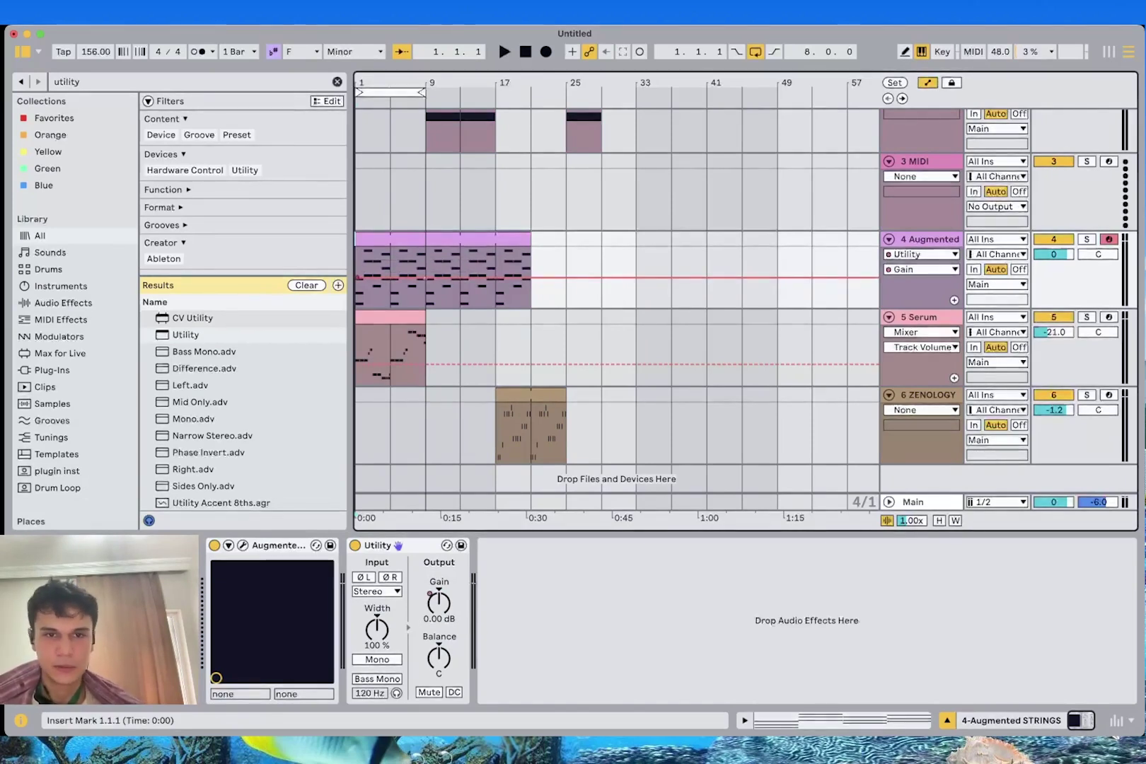
drag(358, 277, 358, 286)
Hide the automation and listen to the strings fade-in against the Serum melody over the first eight bars
key(space)
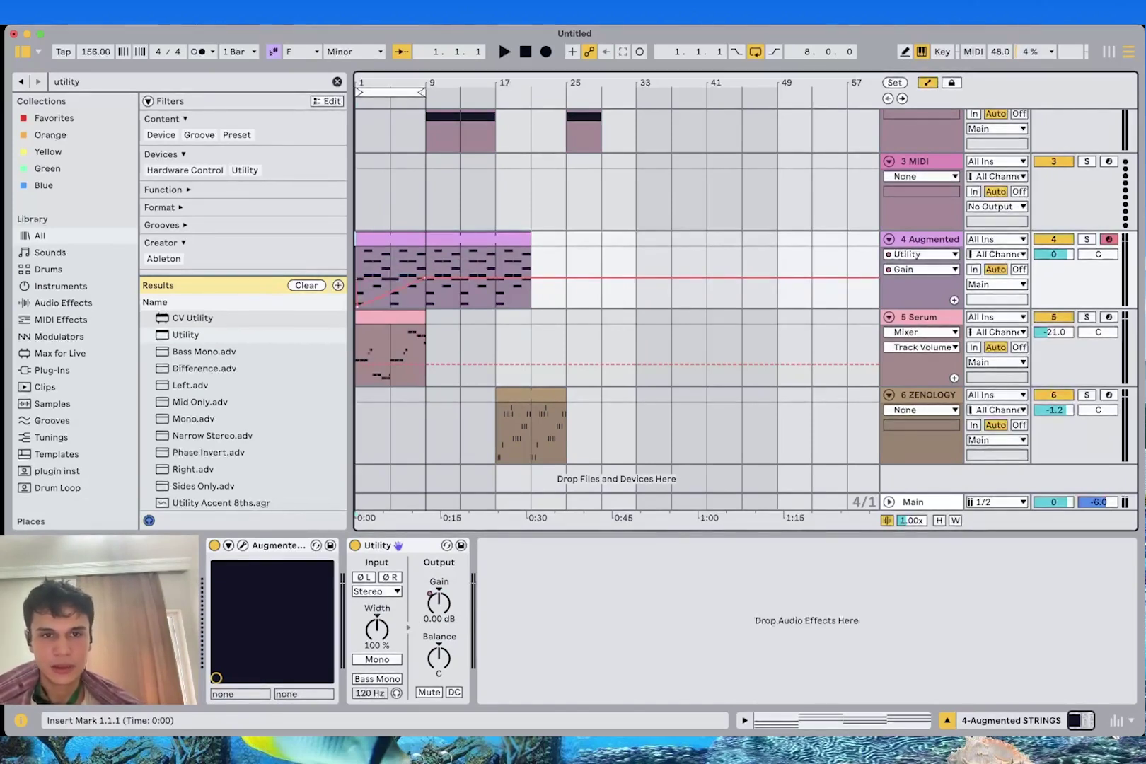
key(space)
click(357, 343)
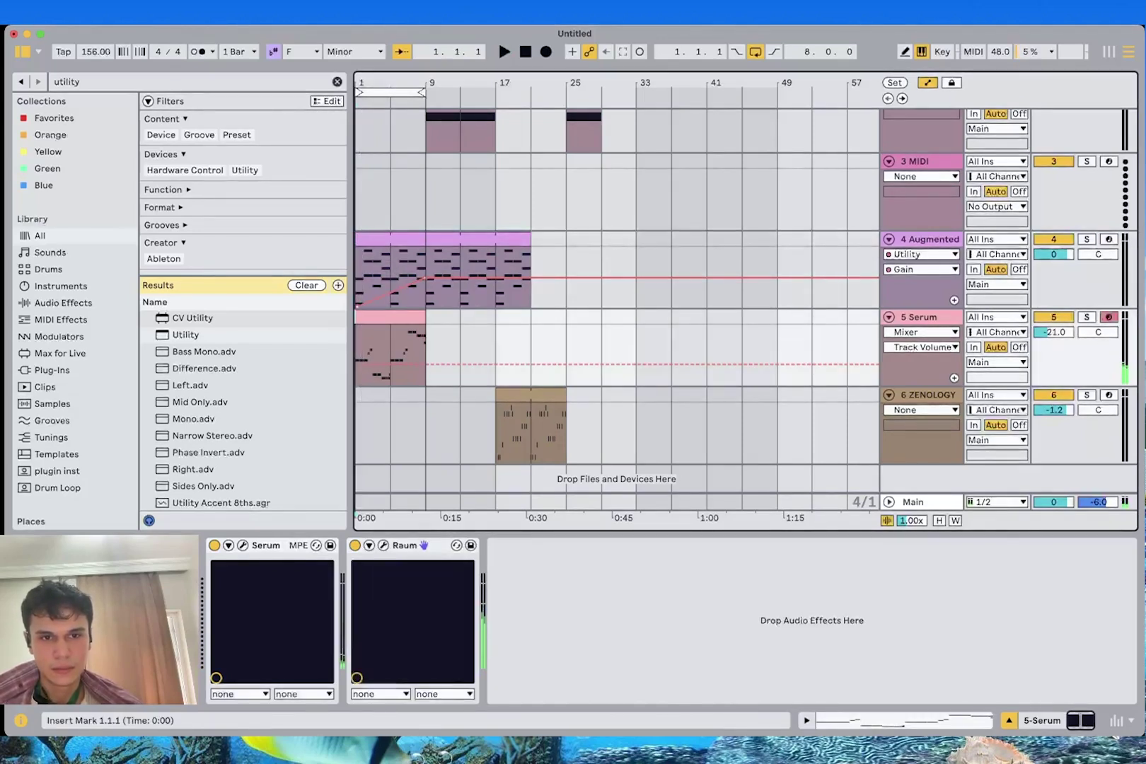
click(358, 304)
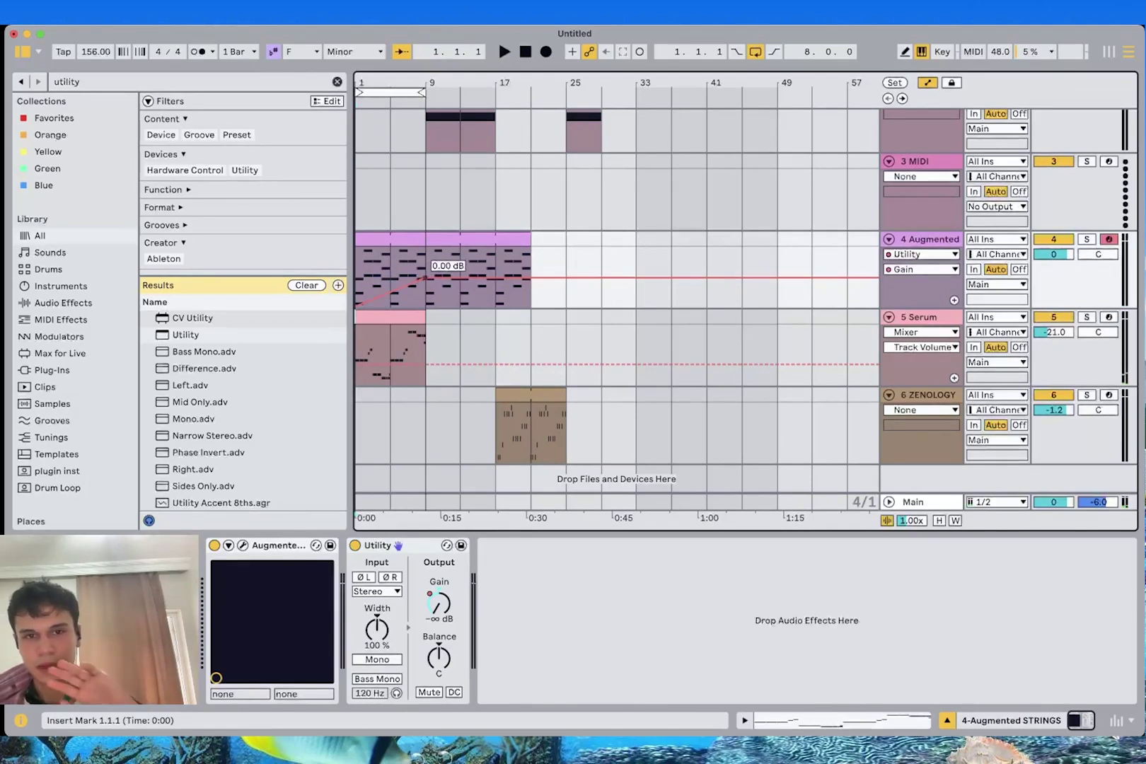
key(a)
key(space)
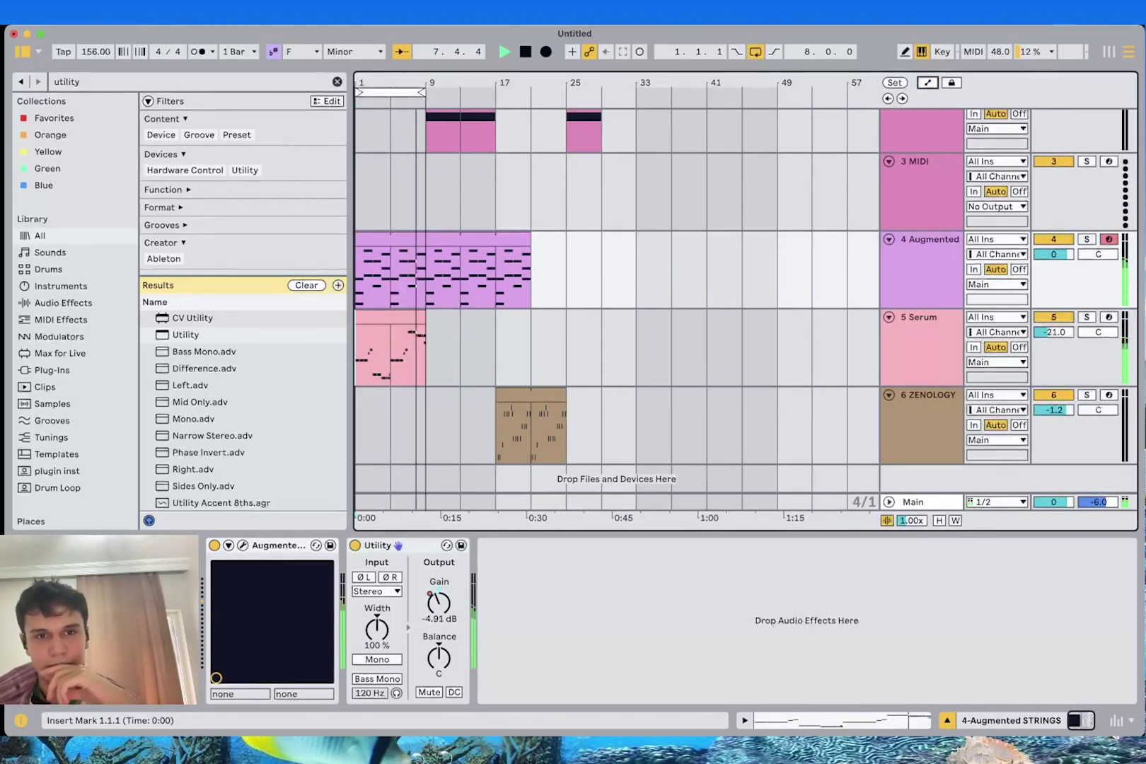
key(space)
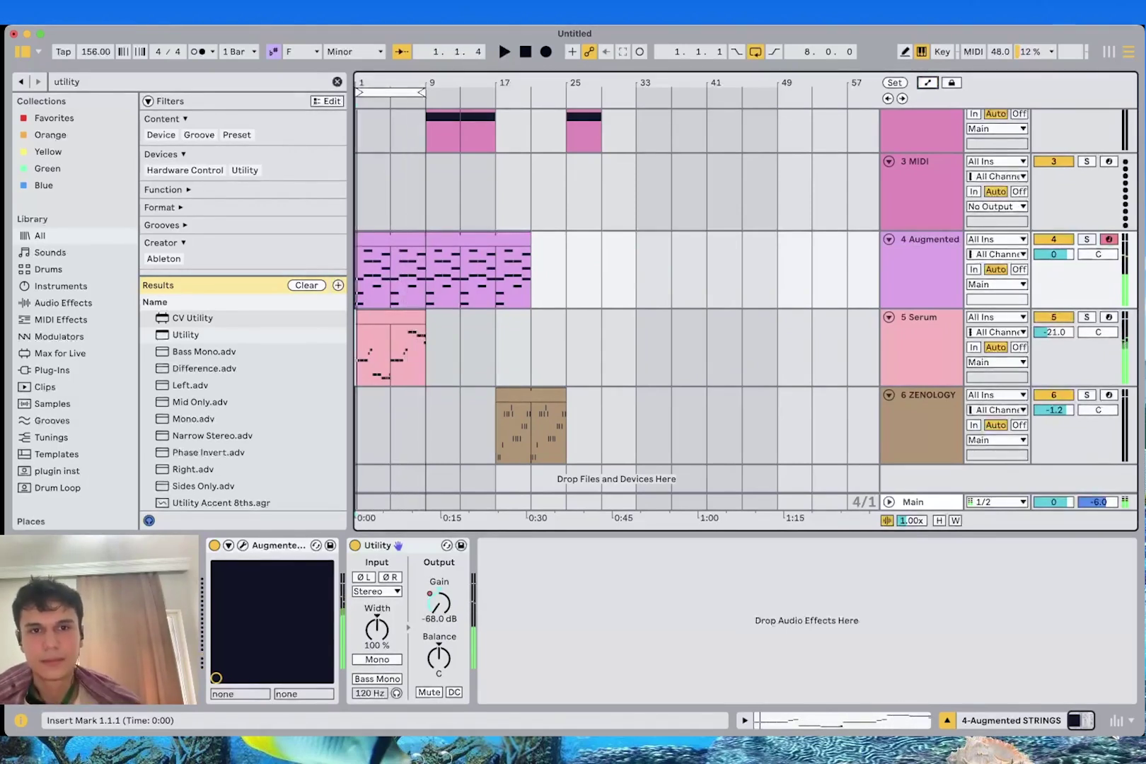
Raise the Utility gain automation point at bar 9 on Augmented STRINGS slightly above 0 dB
click(426, 276)
key(a)
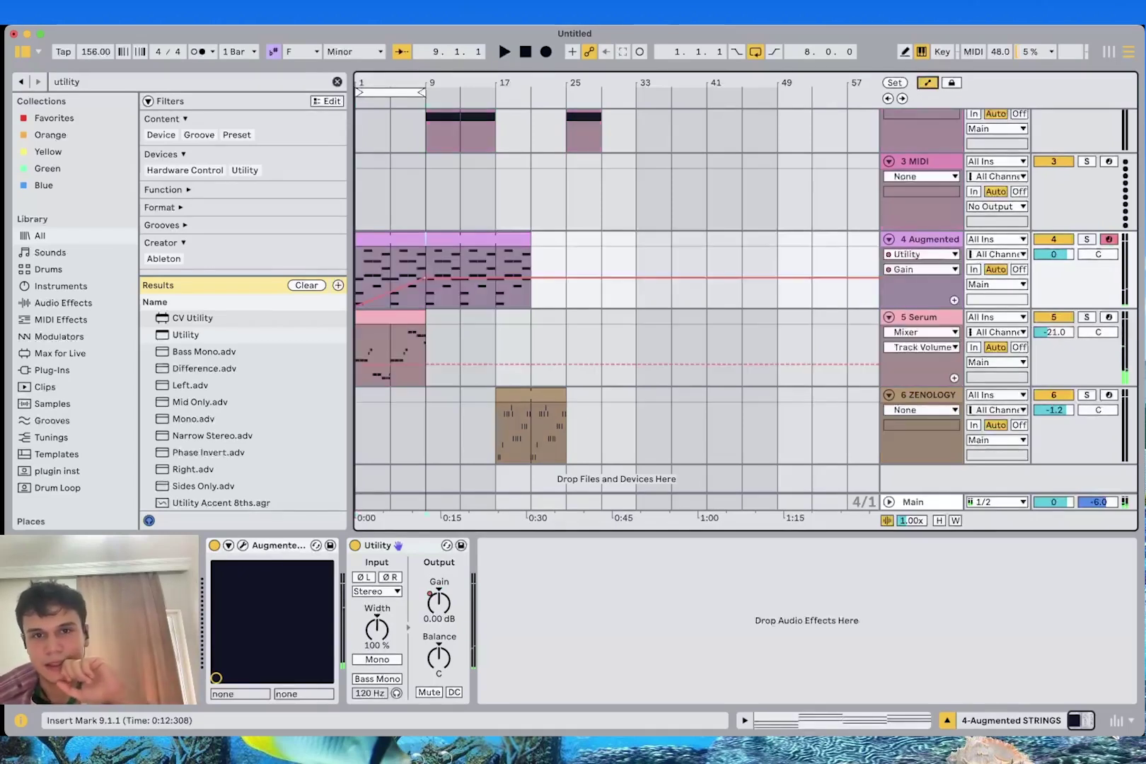
drag(426, 278, 426, 275)
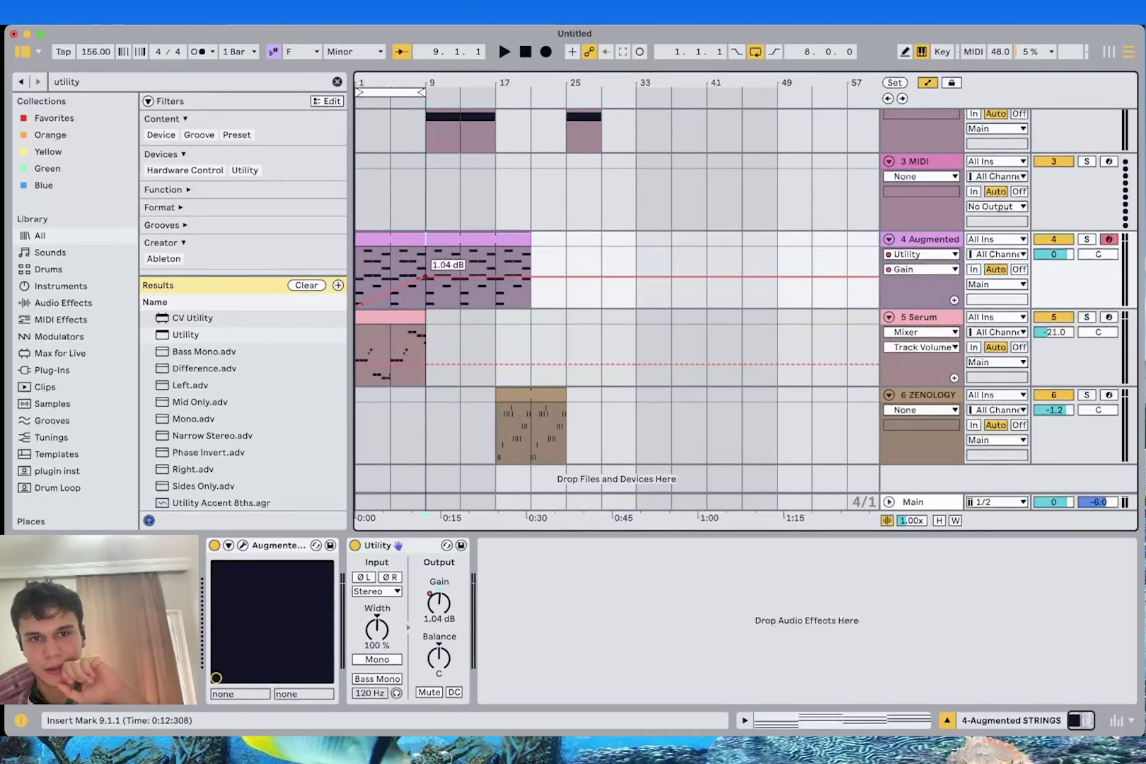
drag(426, 276, 426, 274)
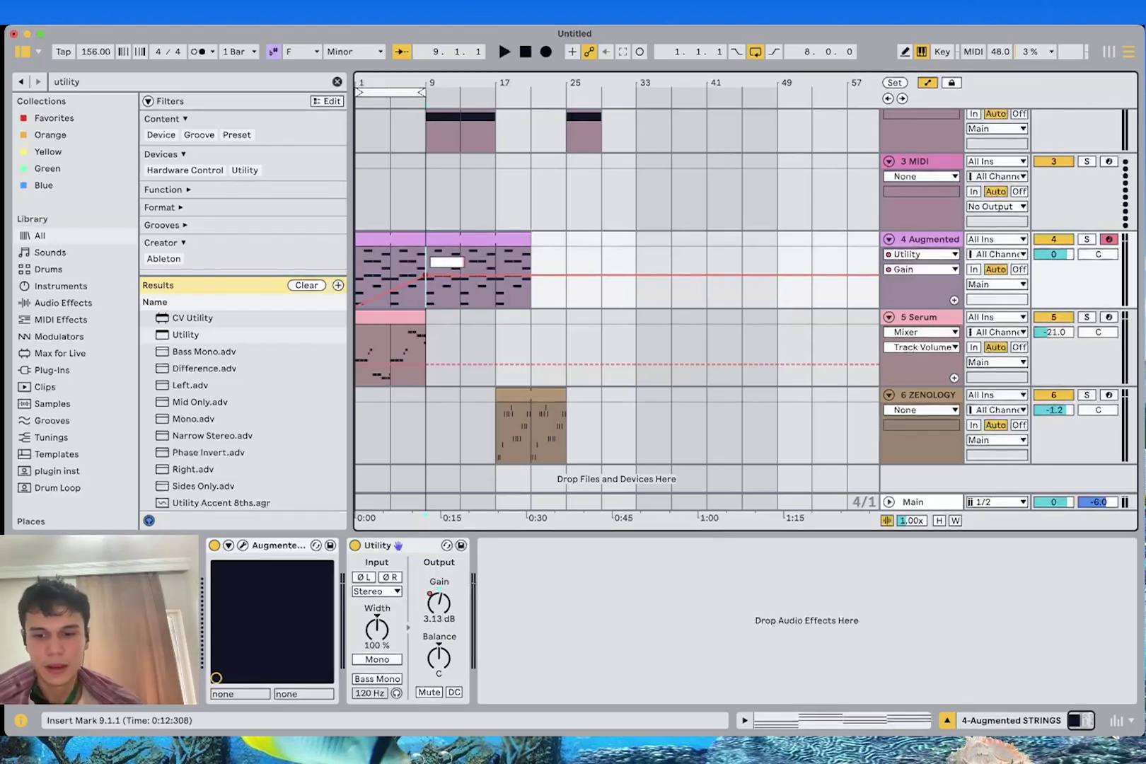
drag(426, 274, 425, 276)
Play the intro from bar 1 to check the adjusted strings fade-in, and select the Serum clip
click(357, 272)
key(space)
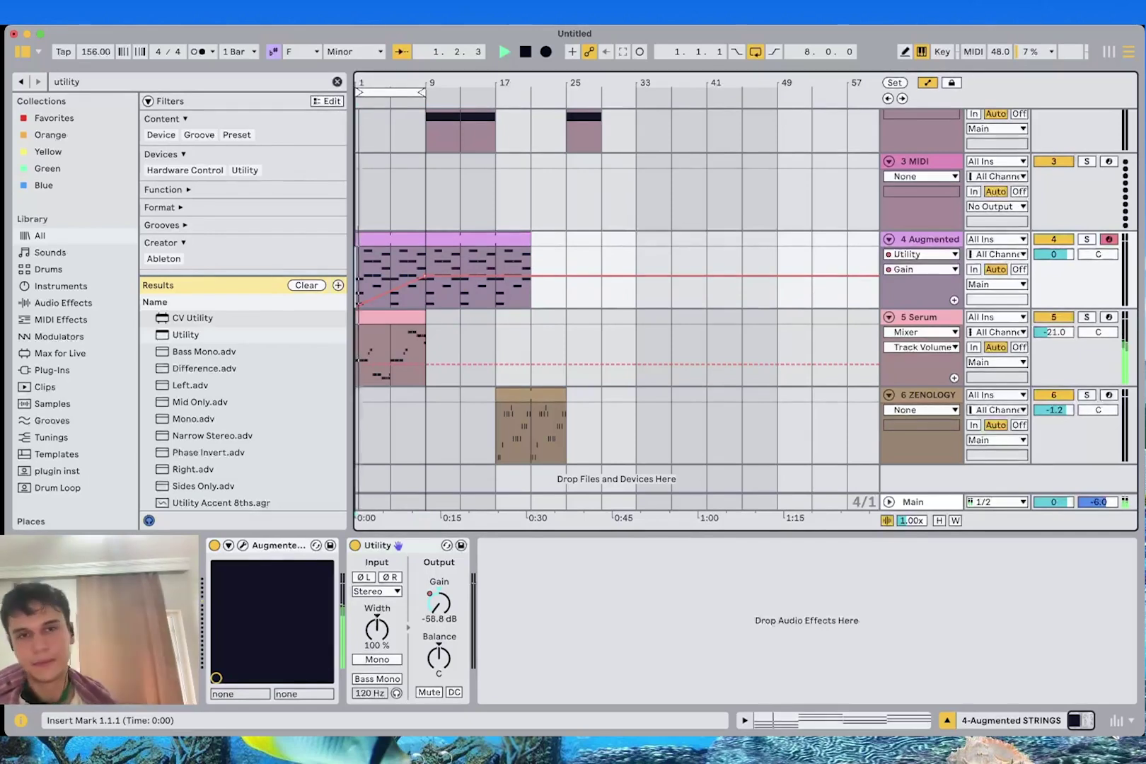
scroll(615, 304, up, 1)
scroll(423, 368, up, 1)
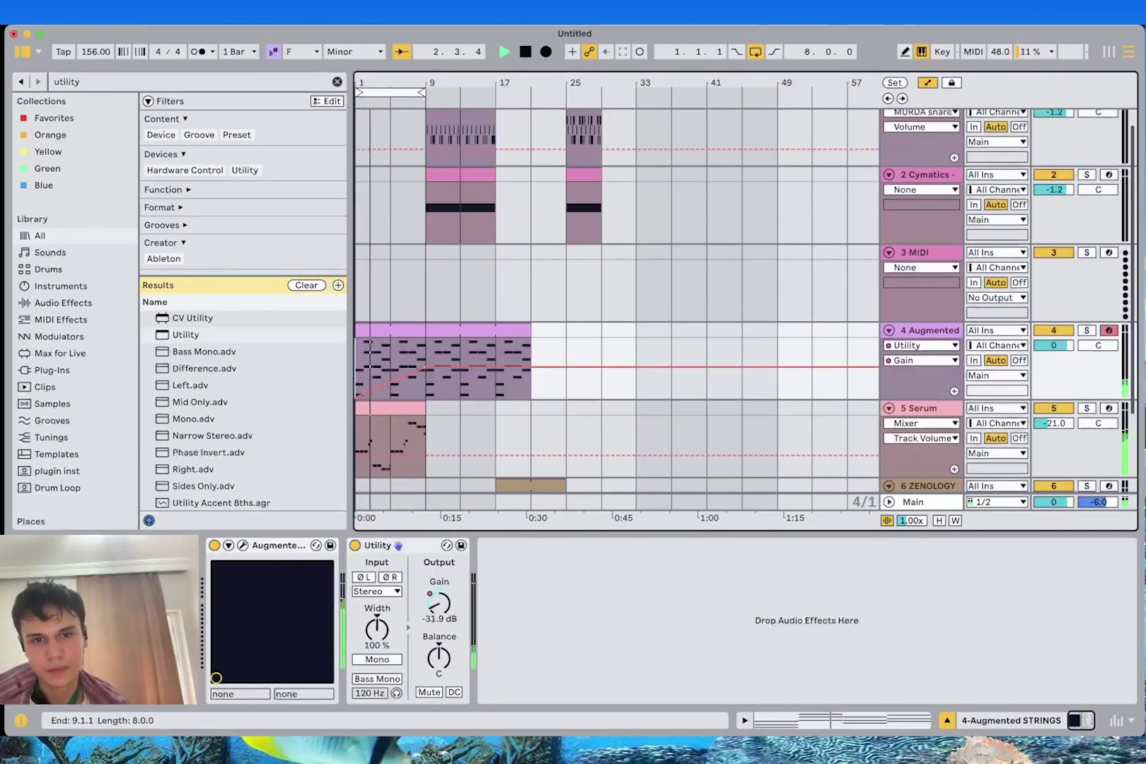
click(423, 408)
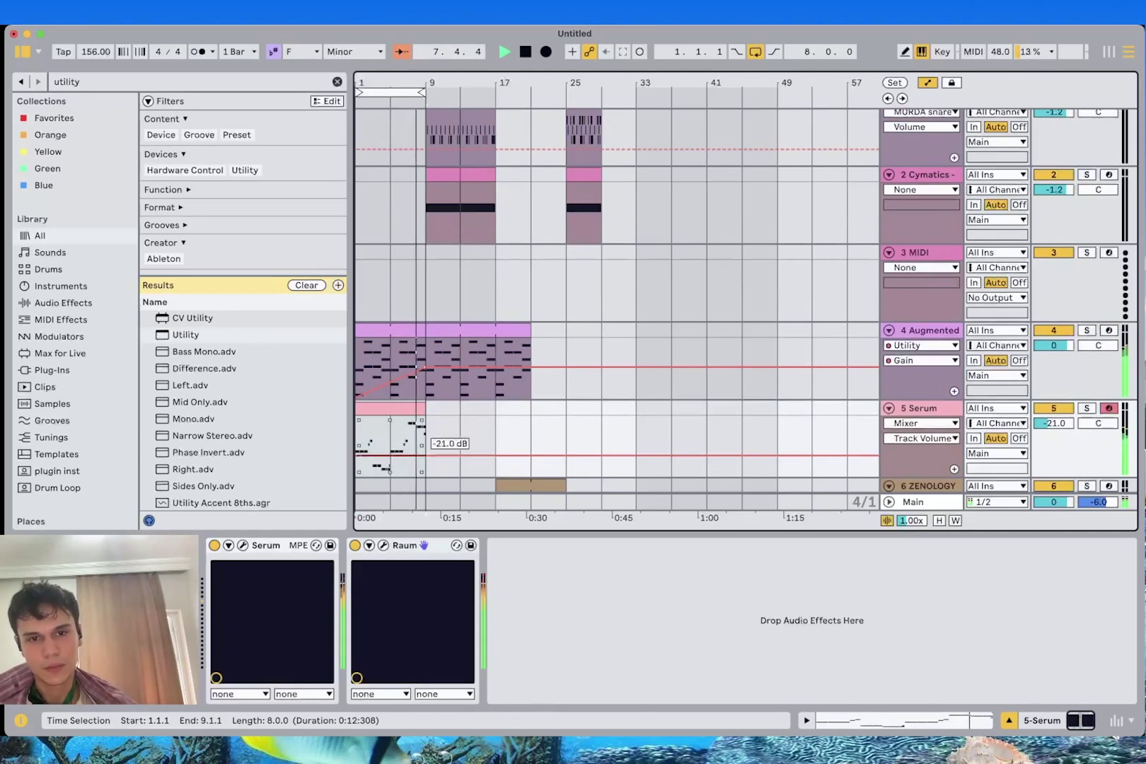
key(space)
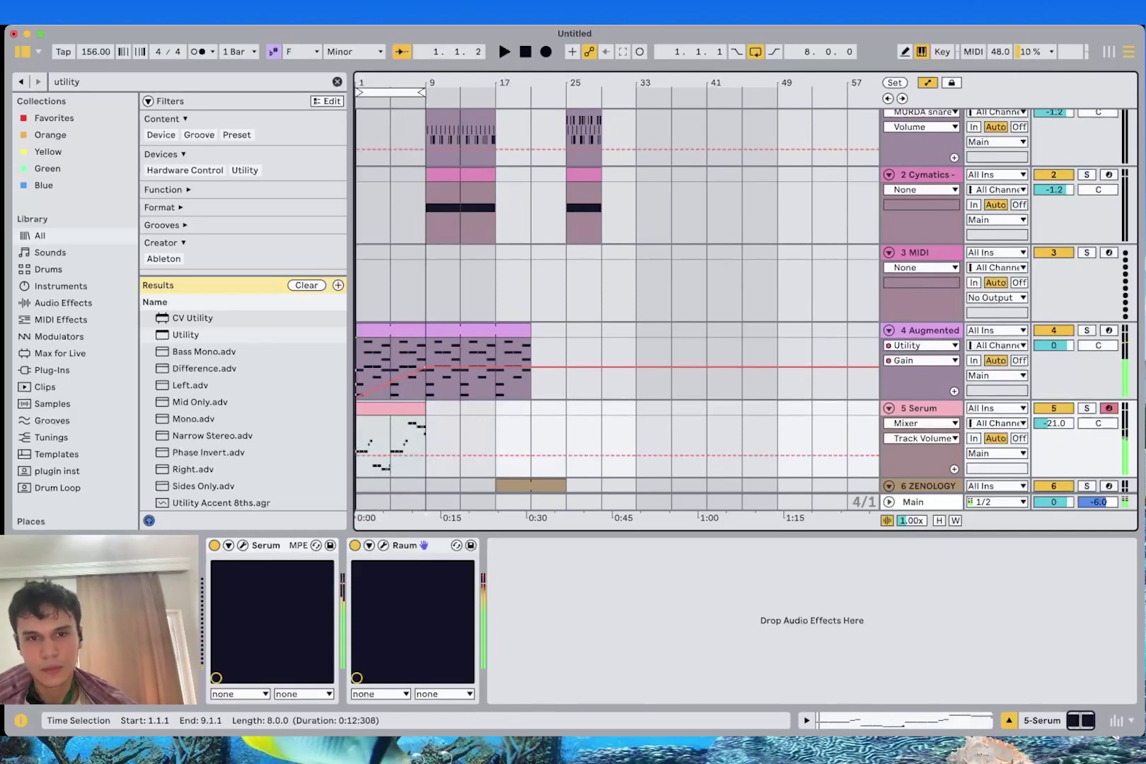
Duplicate the eight-bar Serum clip so a copy fills bars 9 to 17
click(433, 435)
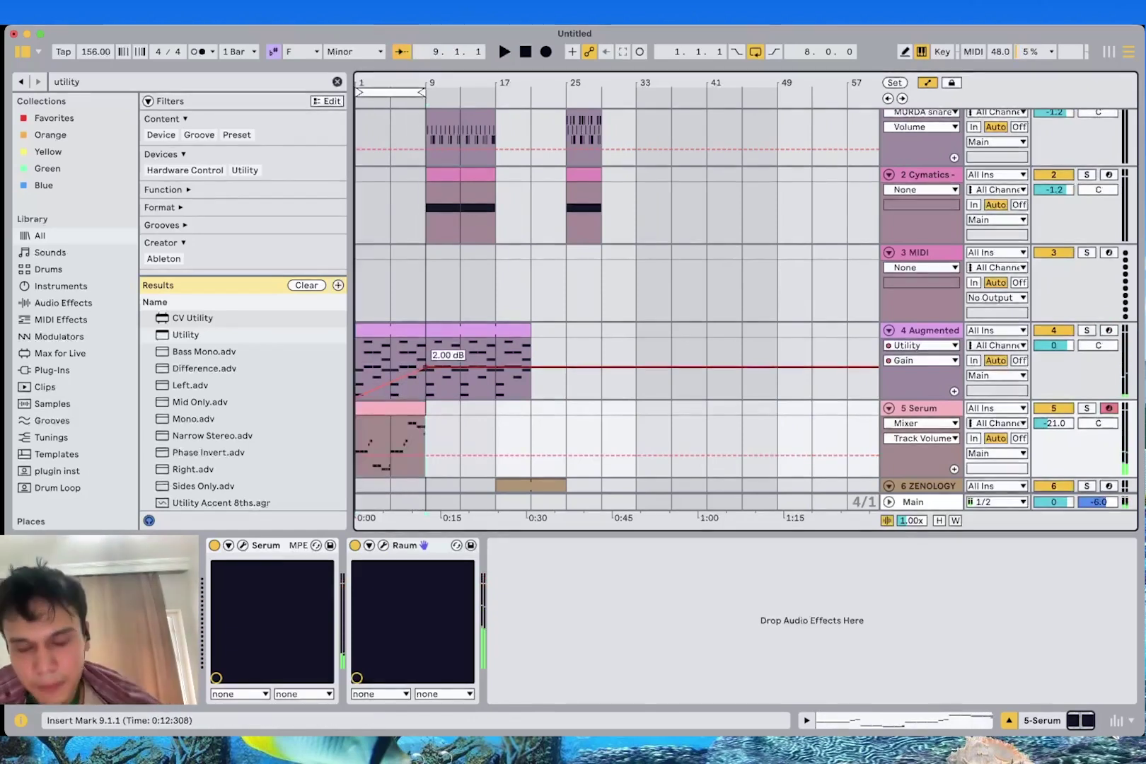
click(423, 408)
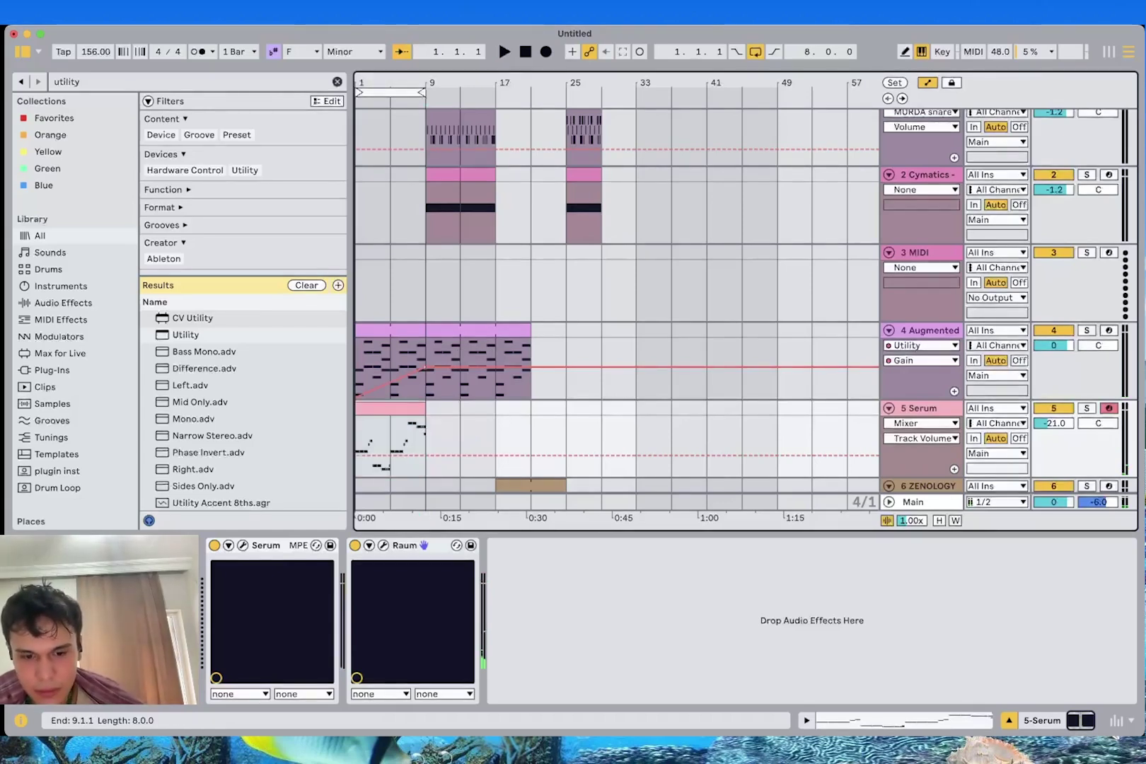
key(super+d)
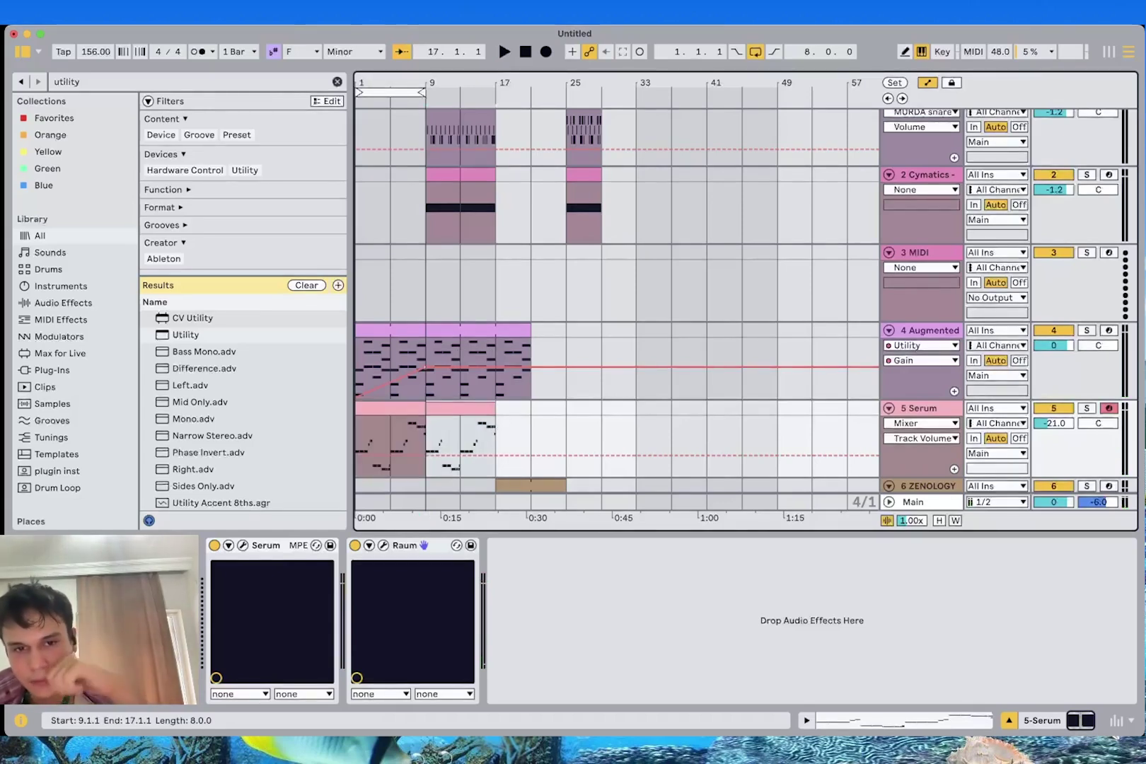
Transpose all notes of the duplicated Serum clip at bar 9 up one octave
double_click(456, 408)
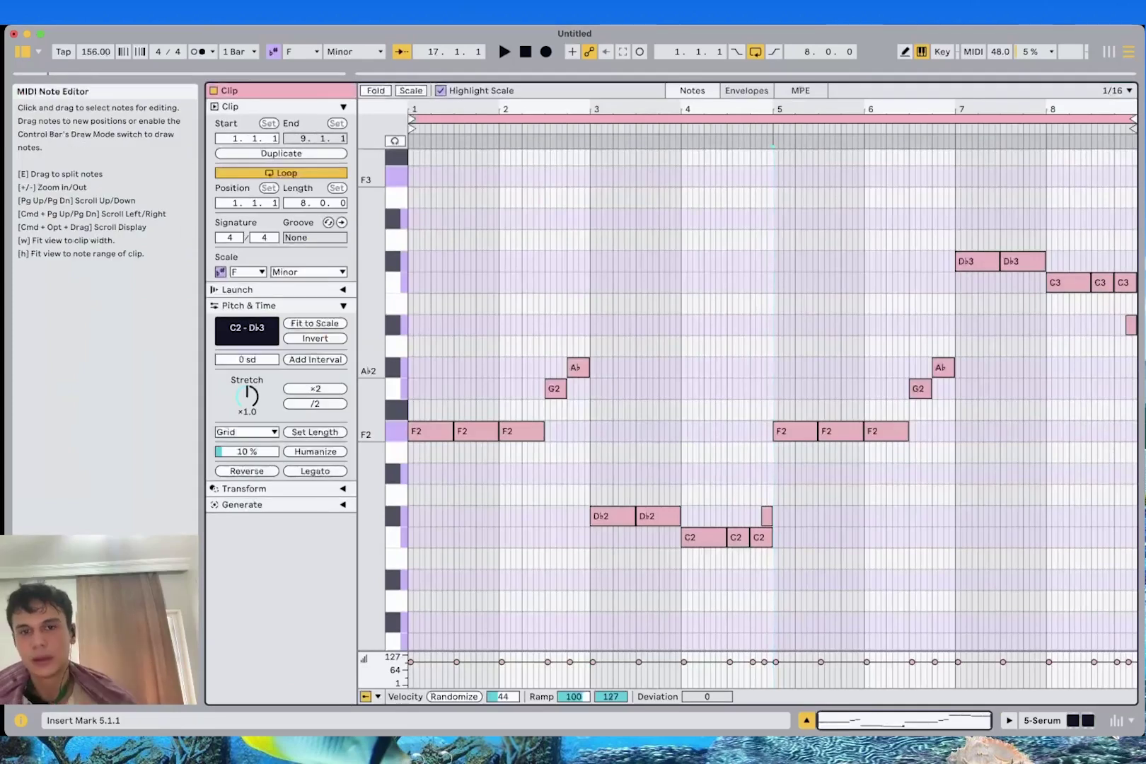
key(super+a)
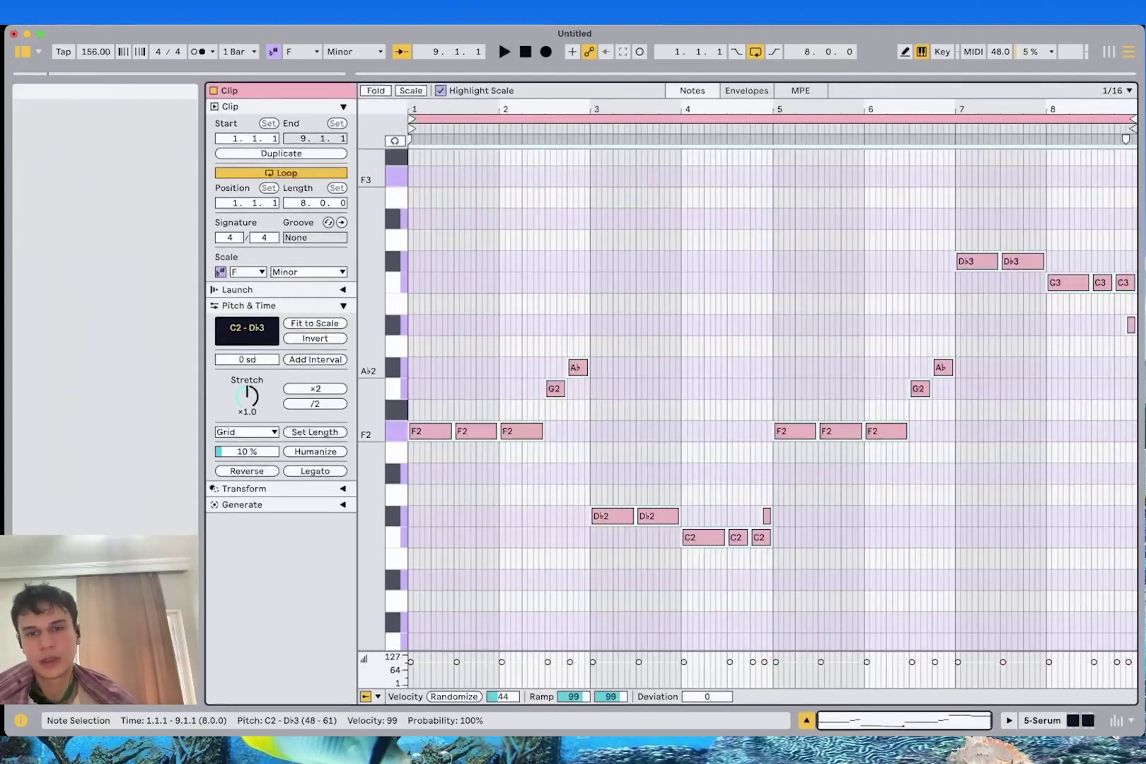
key(shift+Up)
key(shift+Tab)
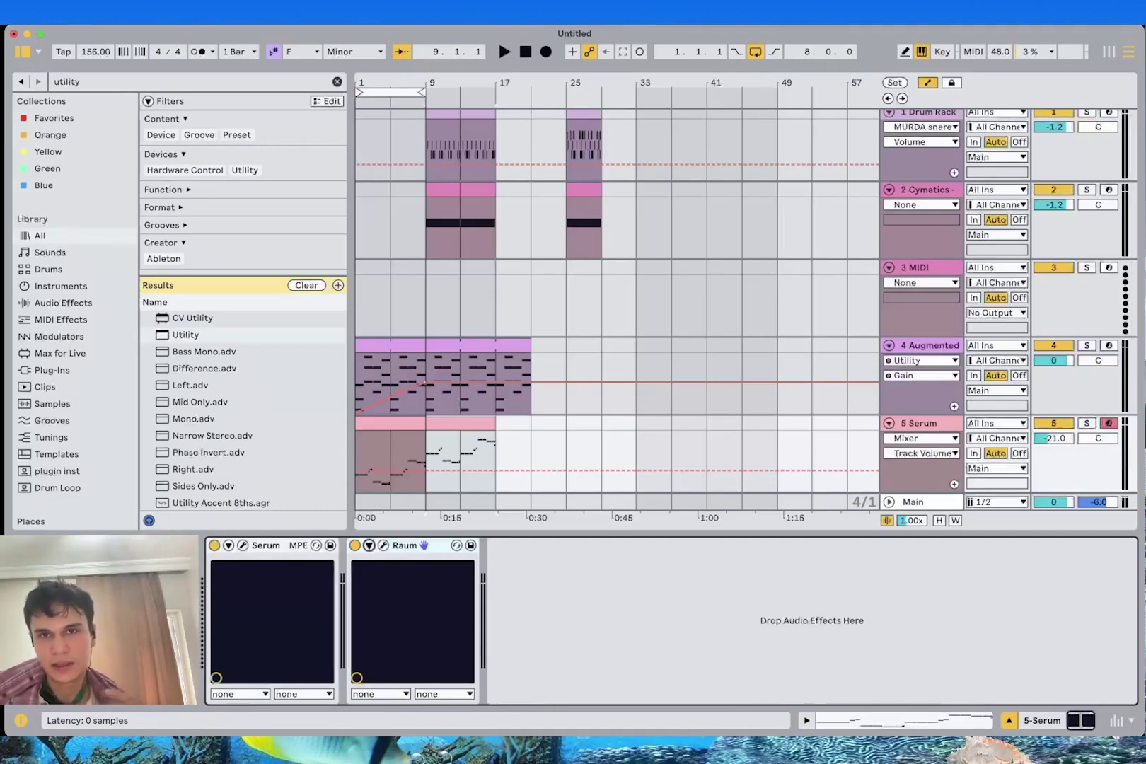
Automate the Raum Mix on the Serum track to 0.90 across bars 9 to 17
click(370, 546)
click(369, 546)
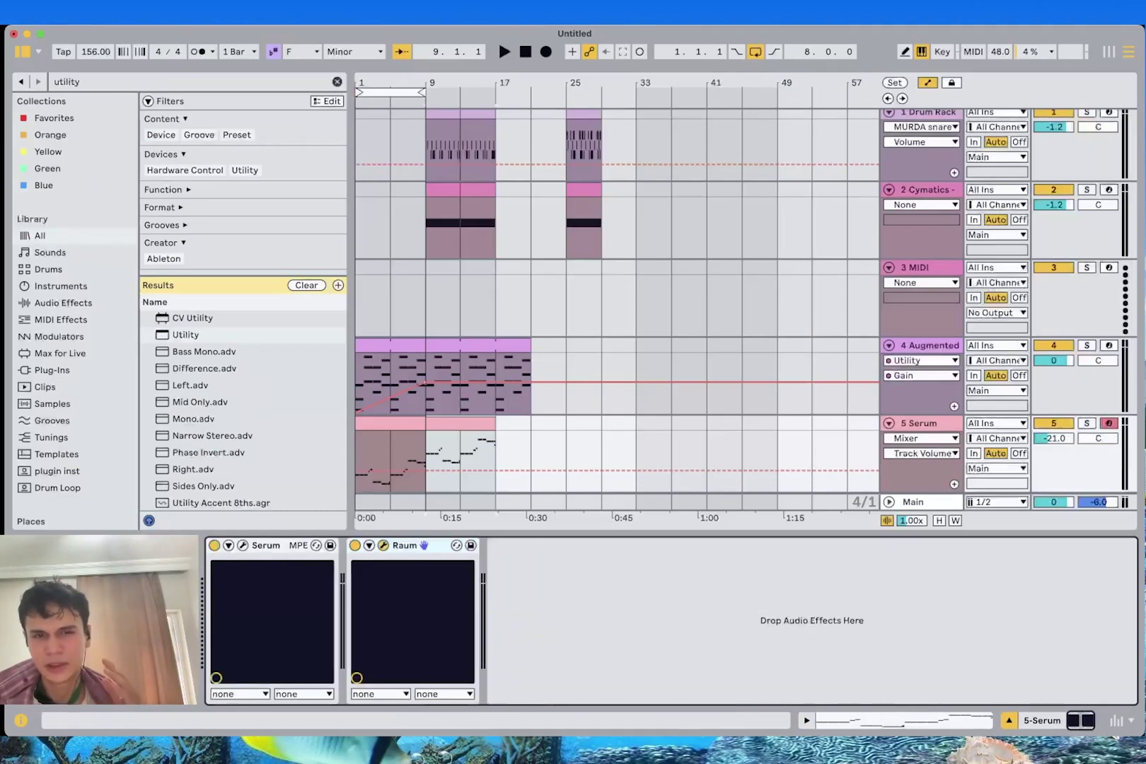
click(76, 101)
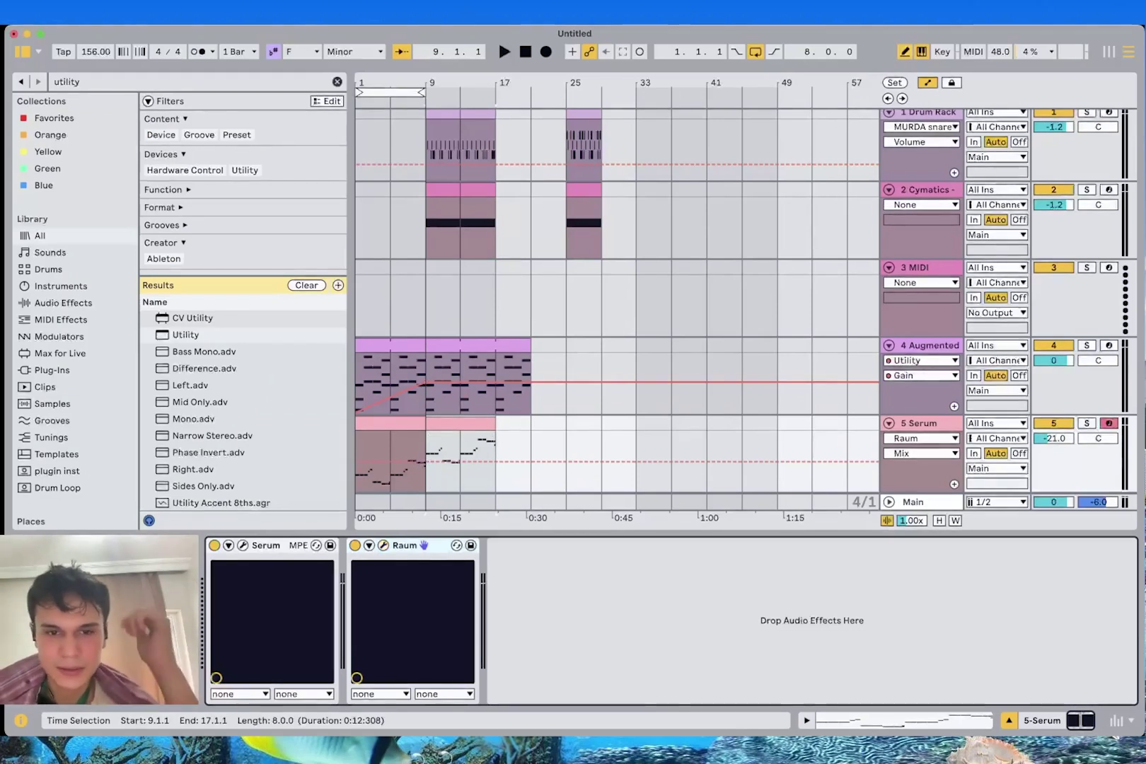
drag(444, 448, 455, 437)
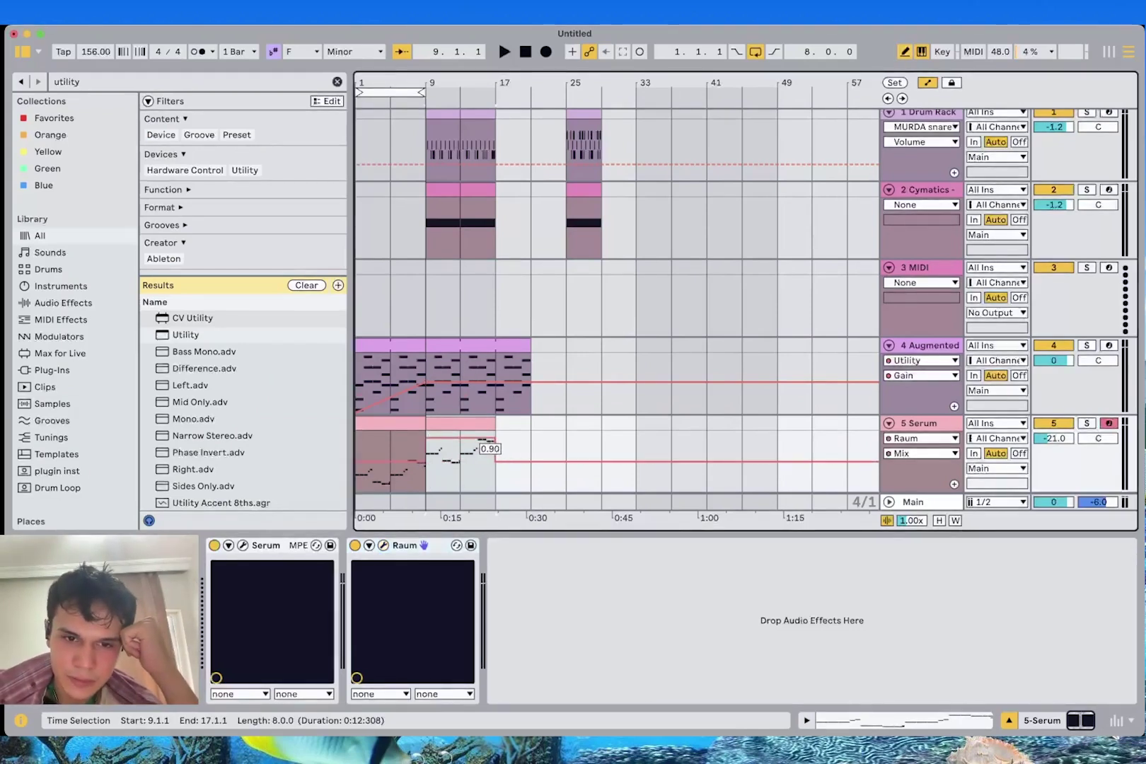
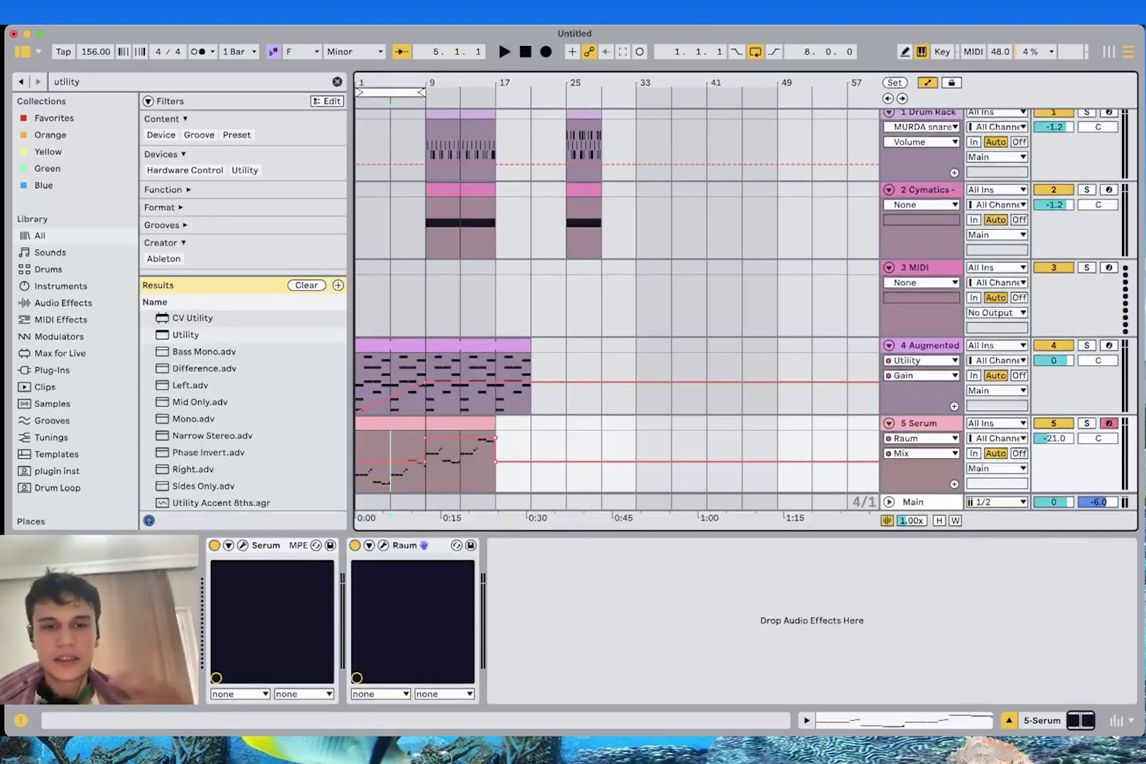
Play the arrangement from bar 5 to hear the transition into the octave-higher Serum part
click(391, 459)
click(390, 304)
key(space)
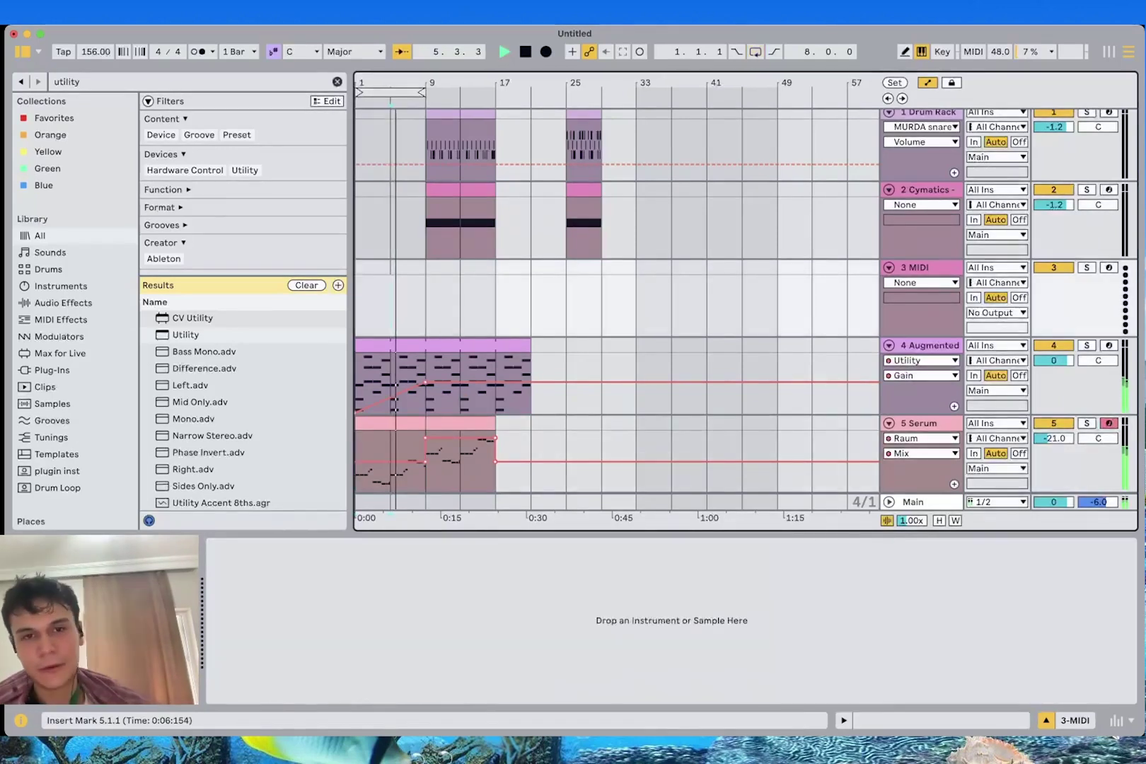
scroll(617, 309, up, 1)
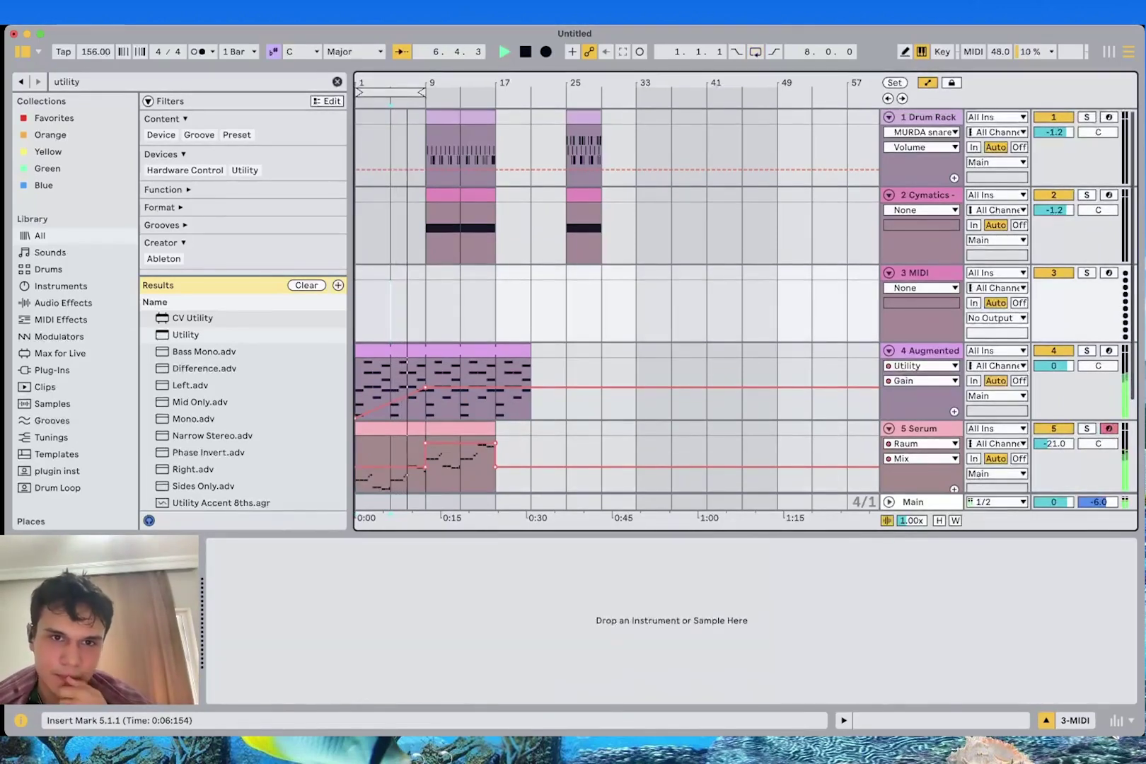
Deactivate the Drum Rack and hi-hat clips in bars 9 to 17 and move them to bars 17 to 25
drag(428, 248, 493, 159)
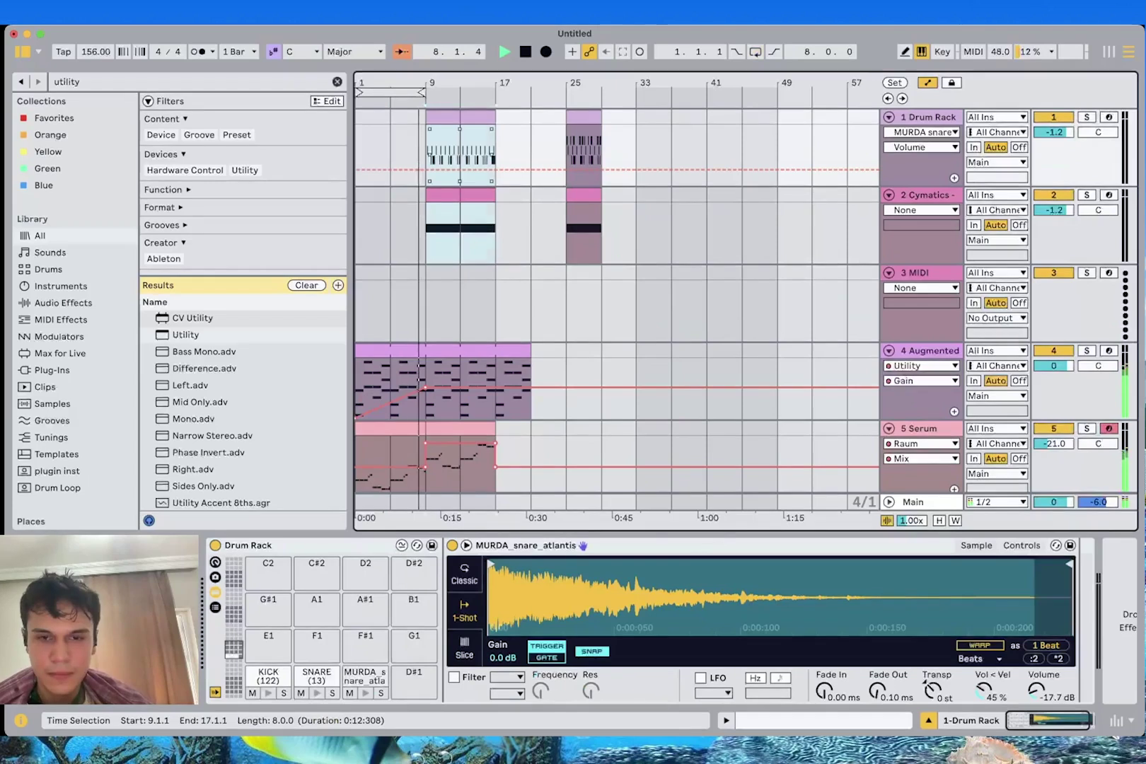
key(0)
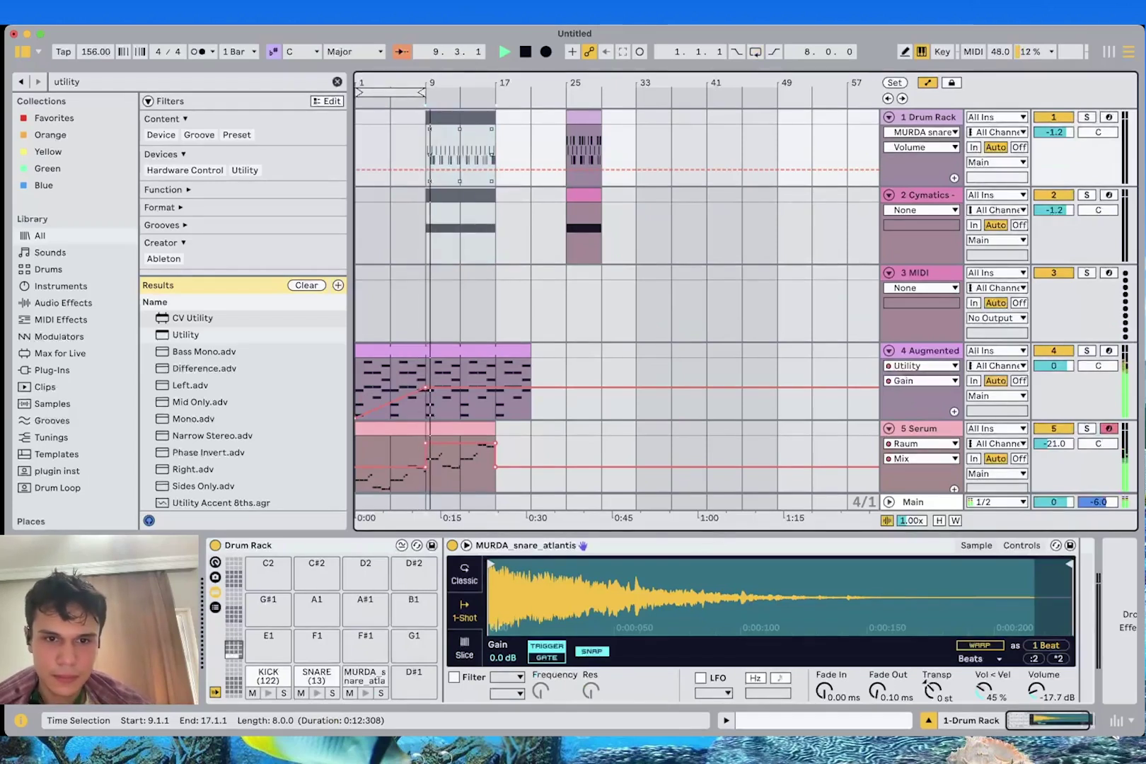
scroll(617, 309, down, 5)
scroll(616, 309, up, 5)
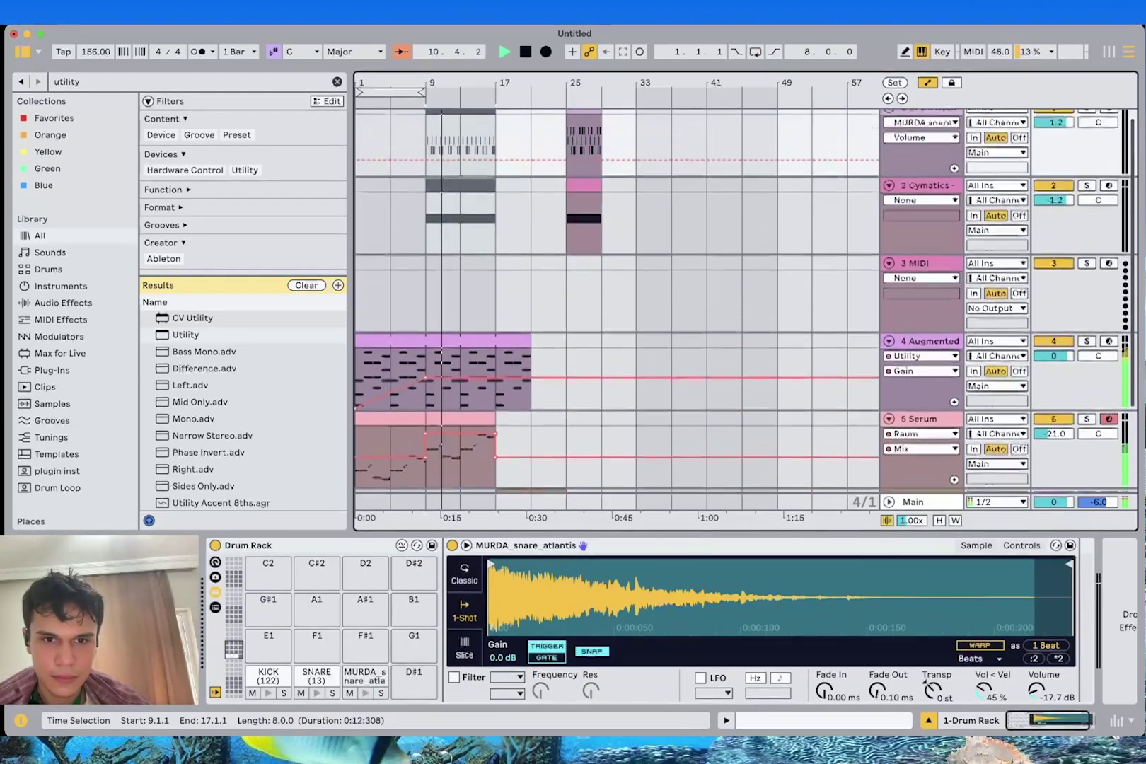
scroll(617, 309, down, 5)
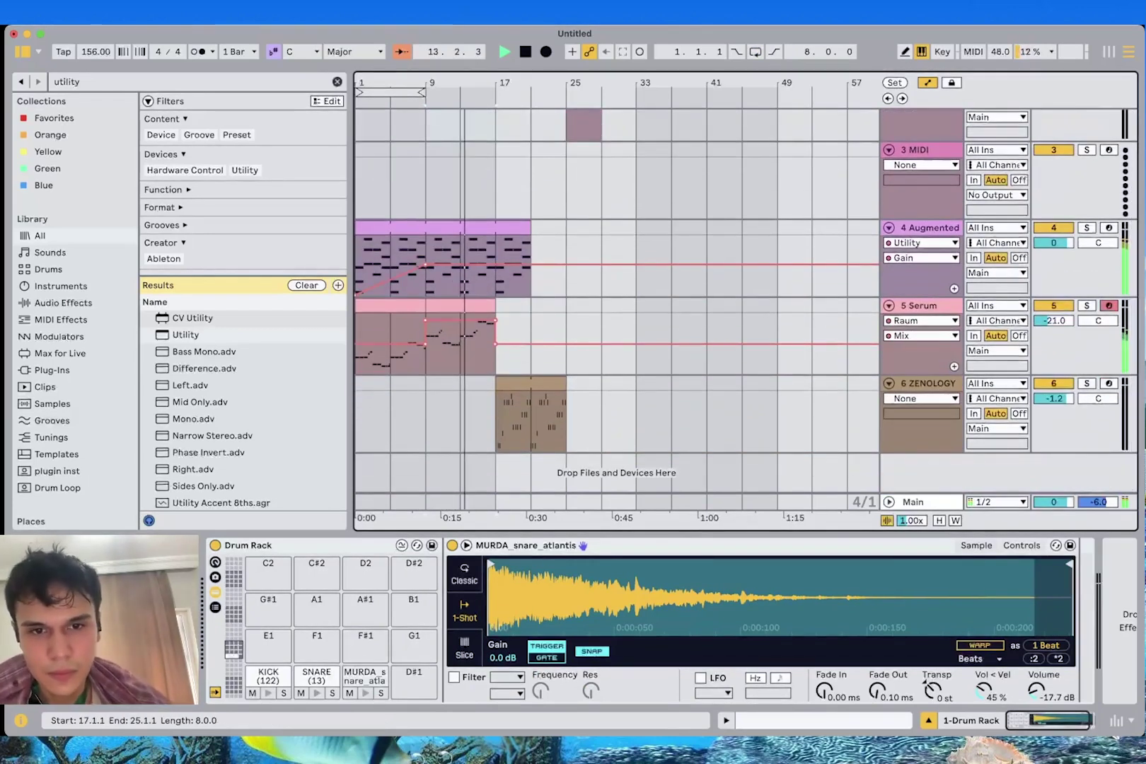
scroll(617, 310, up, 5)
drag(452, 195, 523, 195)
Duplicate the Serum part from bars 9–17 into bars 17–25 and extend the Augmented STRINGS clip to bar 25
scroll(523, 212, down, 3)
drag(494, 389, 427, 389)
key(super+d)
drag(531, 284, 566, 284)
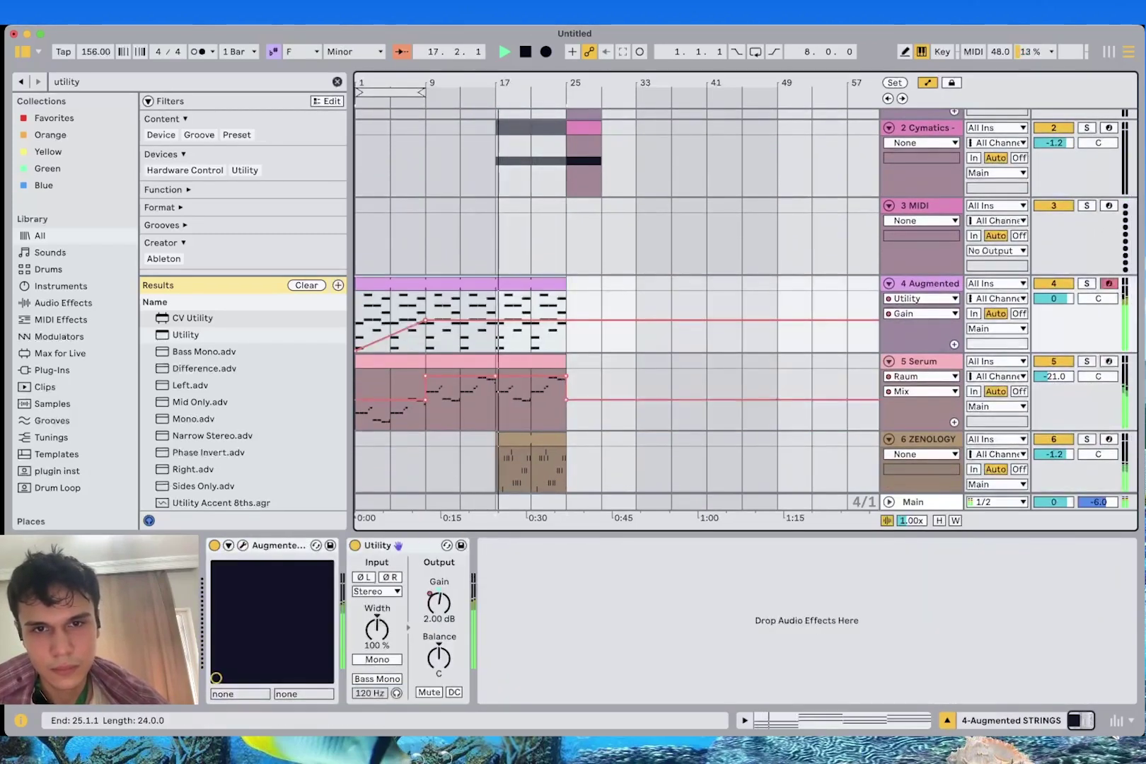
scroll(566, 284, up, 3)
key(space)
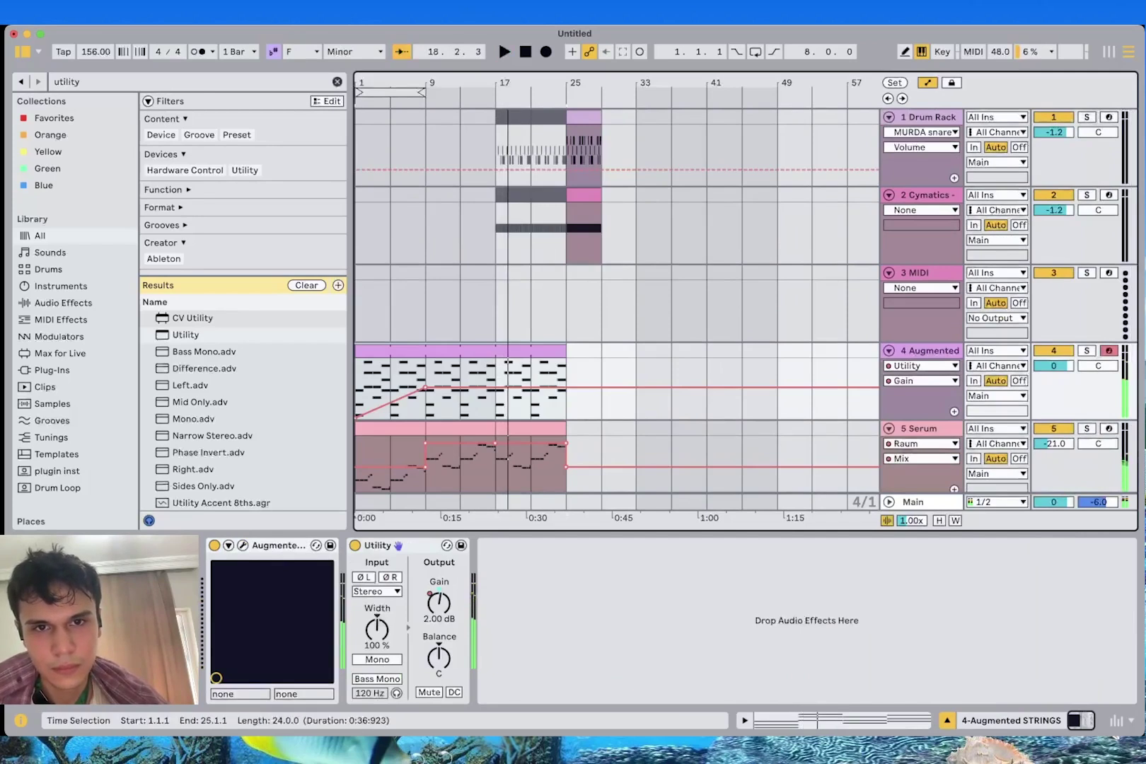
Review how the drum, strings, Serum and ZENOLOGY clips line up across bars 17 to 25
click(498, 244)
key(space)
key(space)
key(super+d)
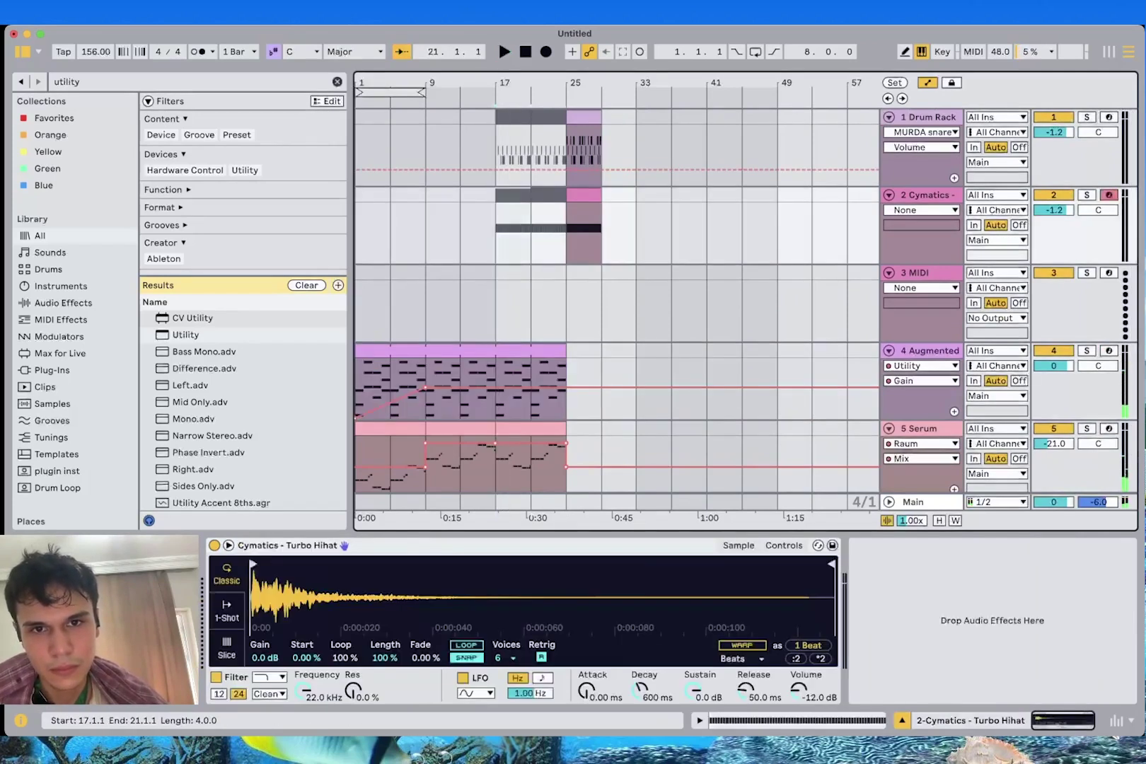
drag(496, 244, 566, 244)
scroll(566, 245, down, 4)
scroll(566, 244, up, 4)
scroll(495, 329, down, 3)
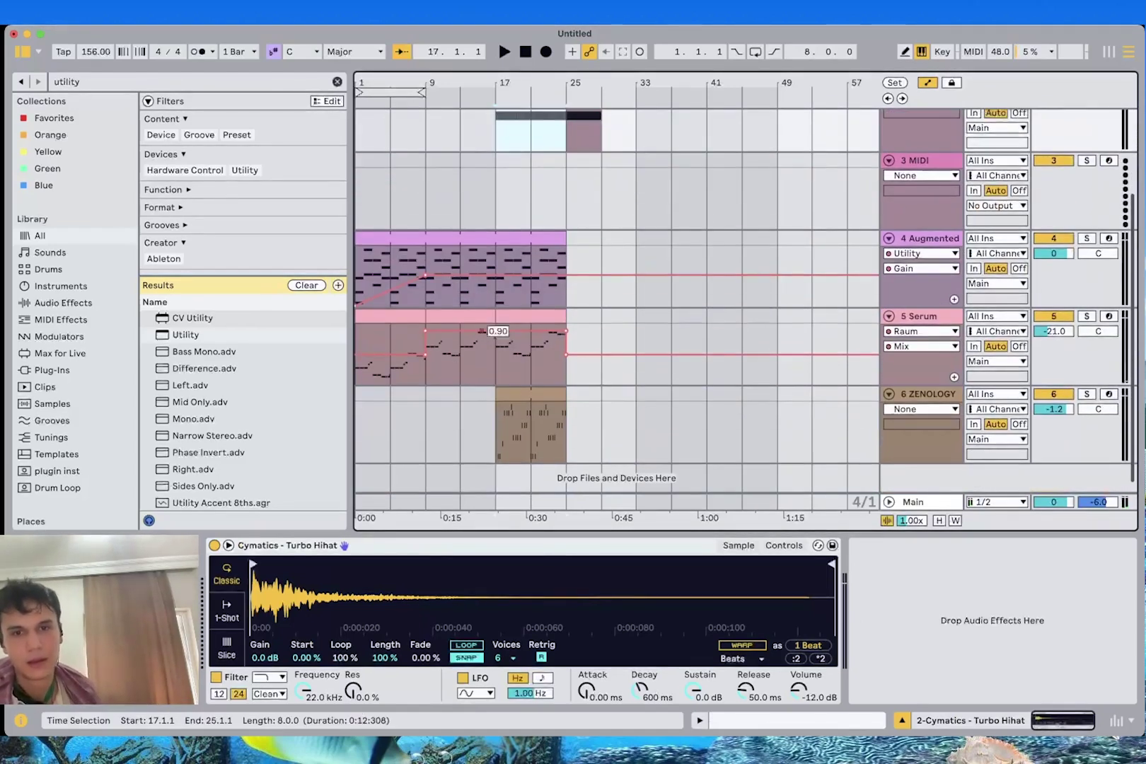
scroll(496, 328, up, 3)
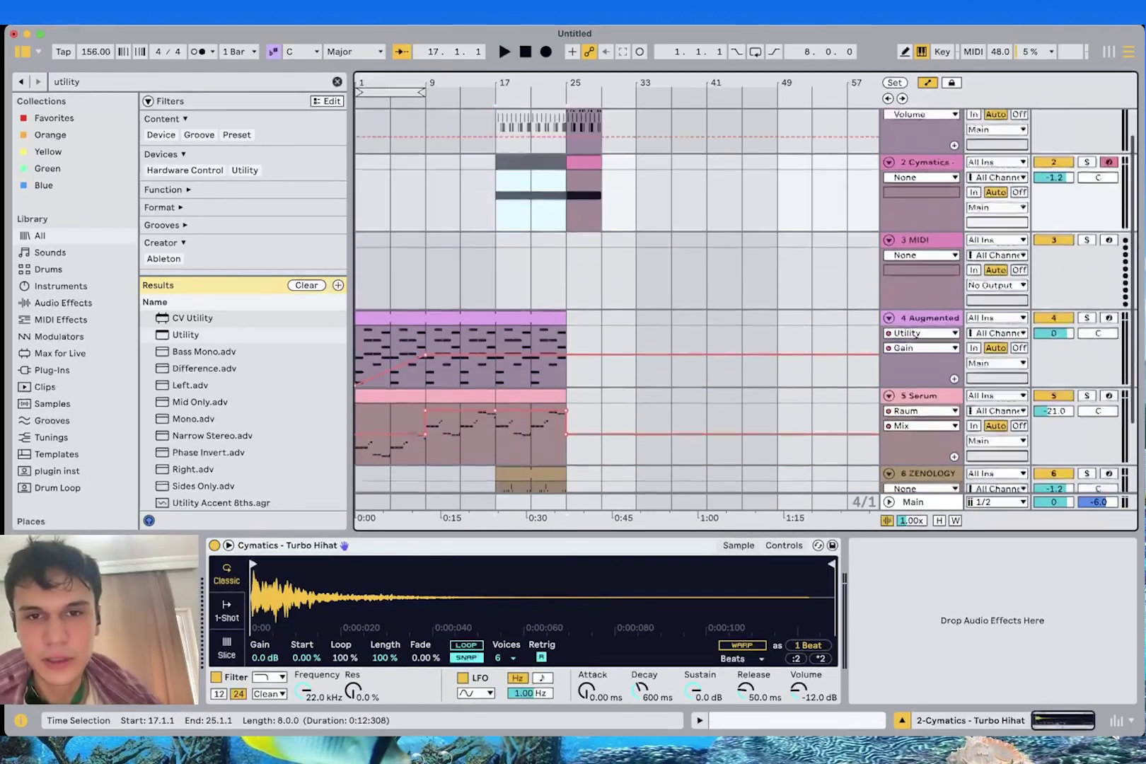
Reactivate the first Drum Rack clip in bars 17 to 21, leaving the hi-hat clips deactivated
drag(497, 244, 565, 244)
key(0)
click(501, 244)
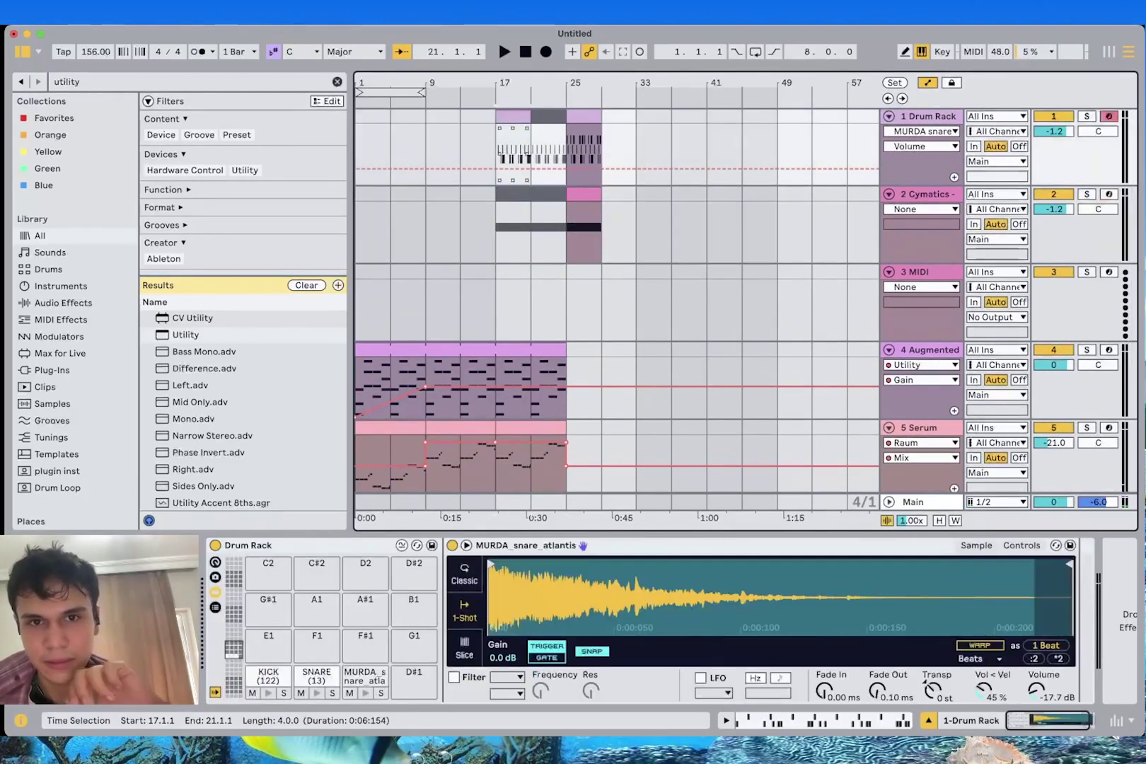
Play from bar 17 to hear the reactivated Drum Rack clip with the melodies
click(499, 153)
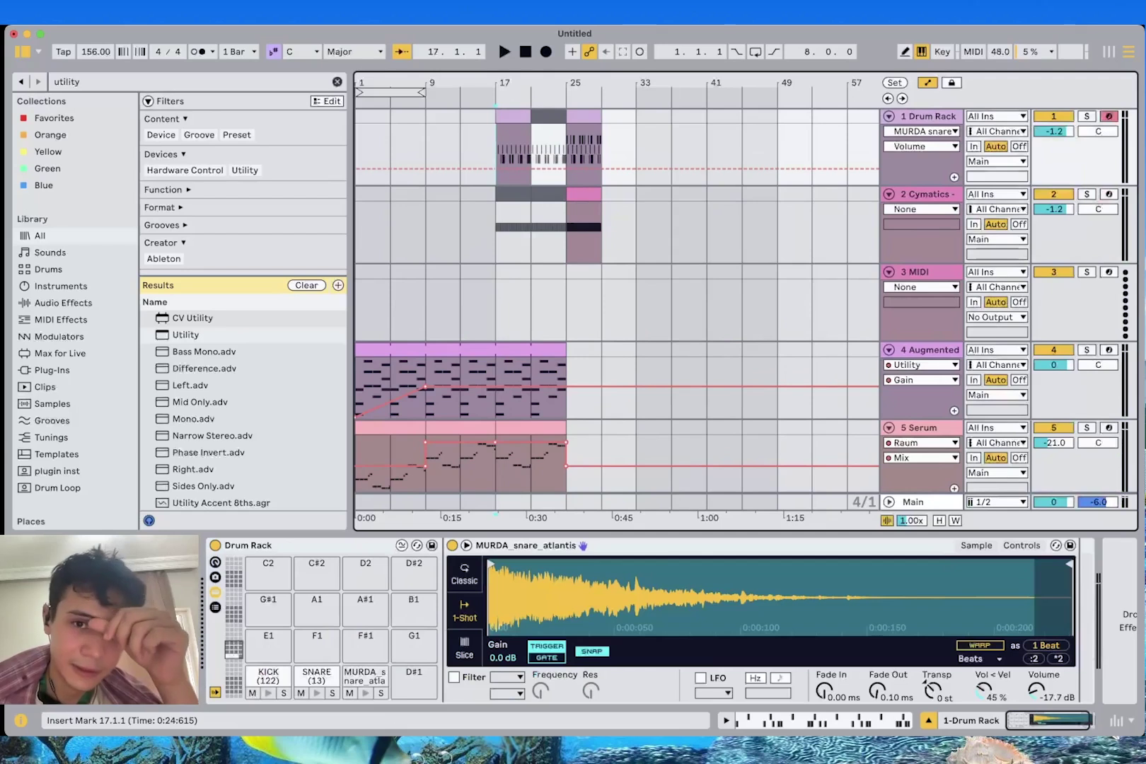
key(space)
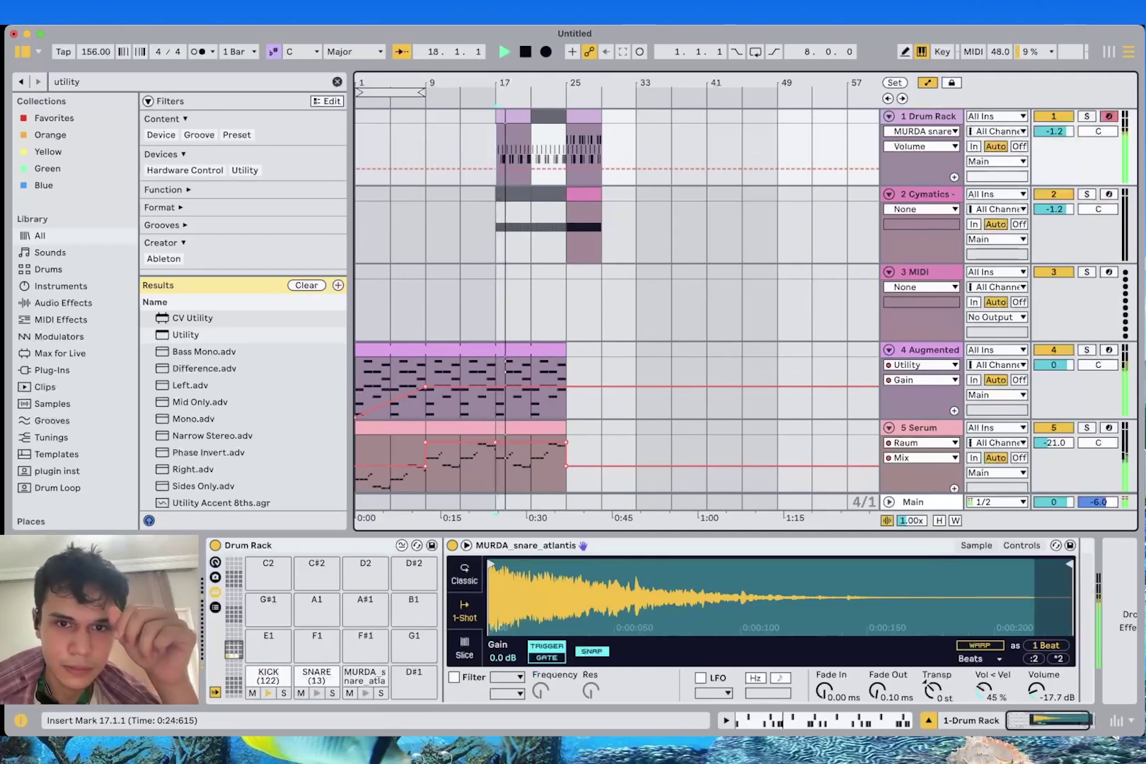
key(space)
key(space)
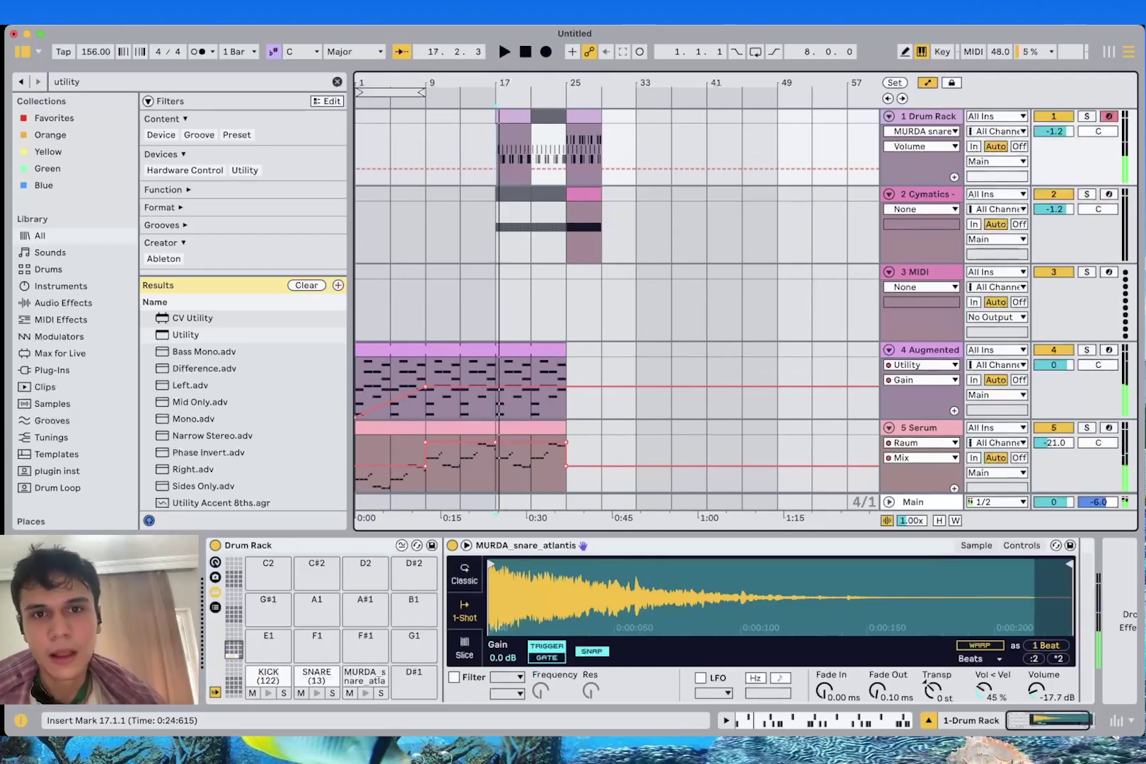
Deactivate all SNARE (13) notes in the Drum Rack clip at bars 17 to 21
double_click(514, 116)
key(space)
key(space)
click(471, 181)
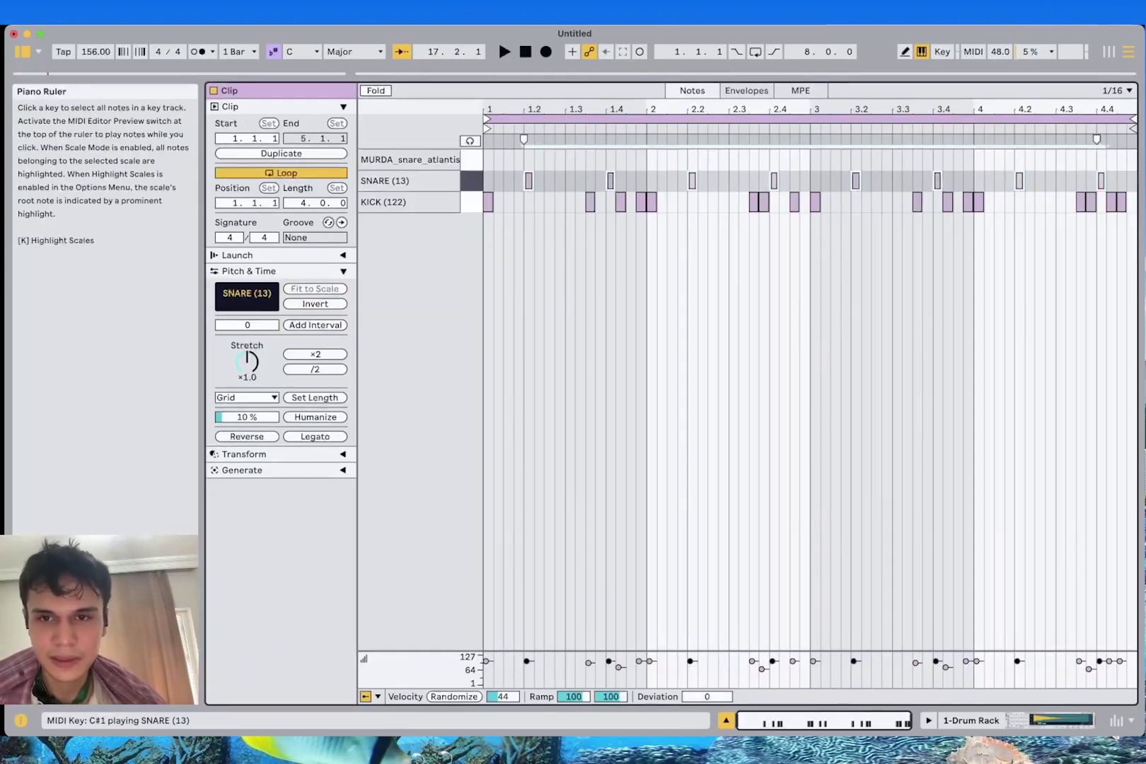
key(0)
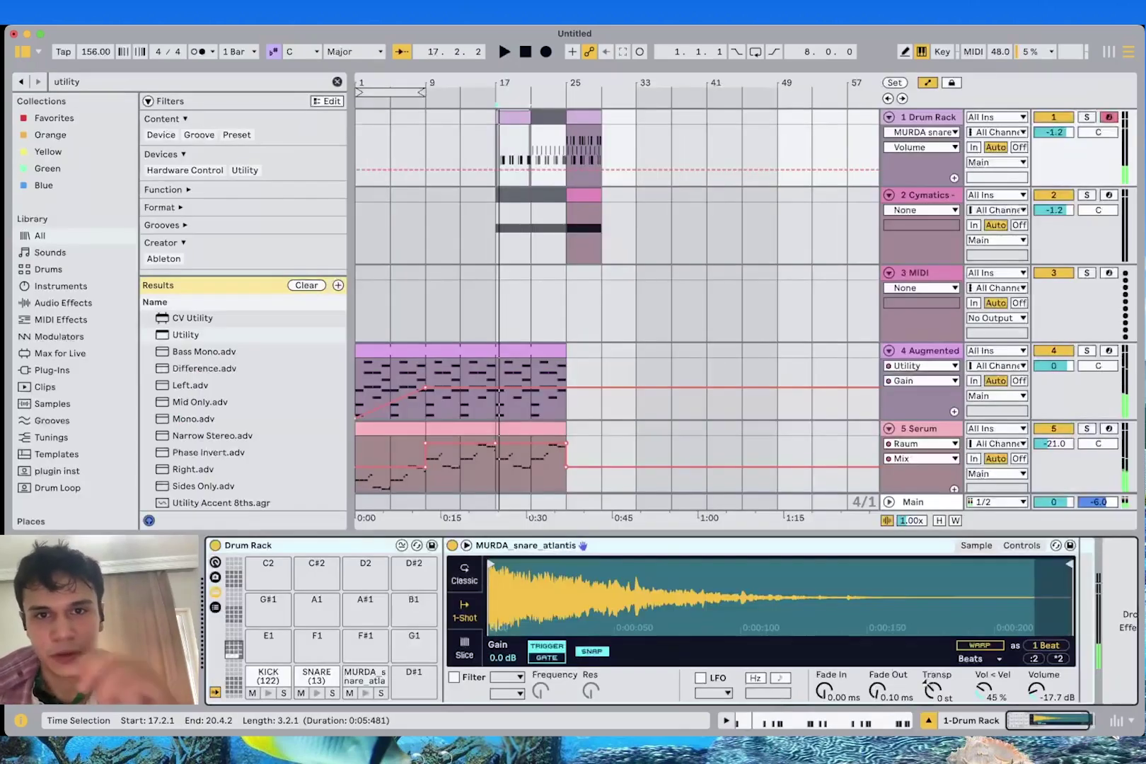
Play from bar 17 to check the kick-only drums against the strings, Serum and ZENOLOGY parts
click(496, 226)
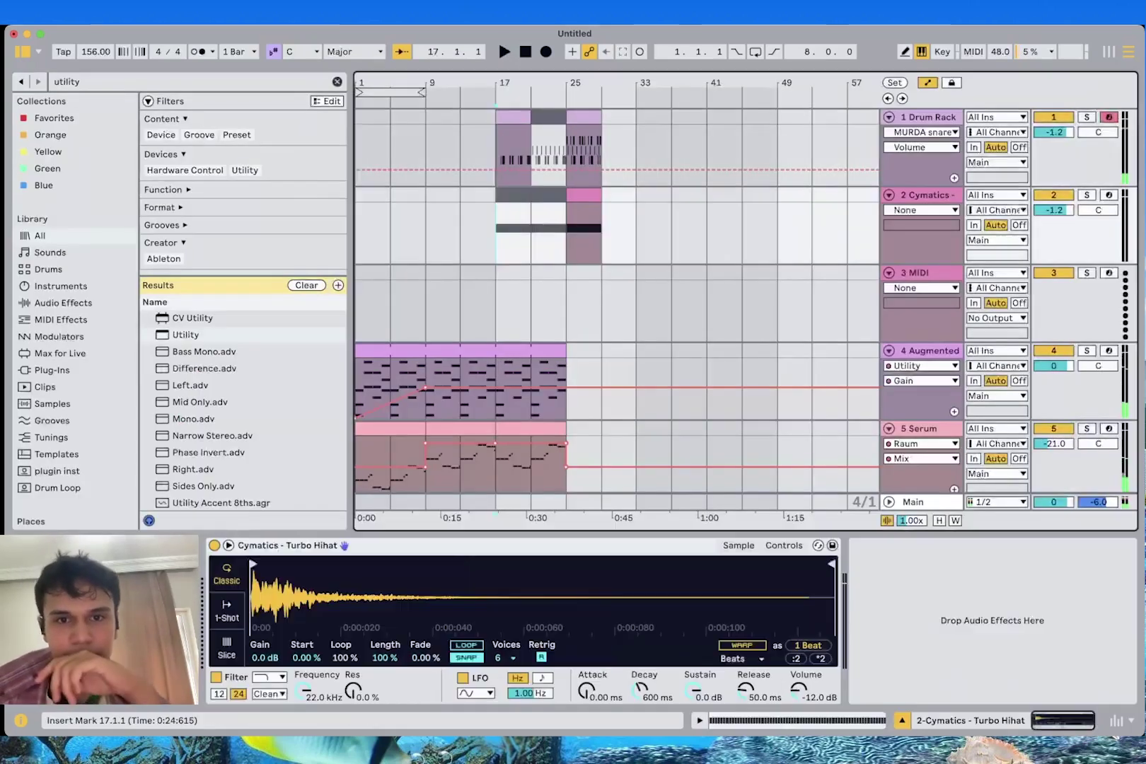
key(space)
scroll(743, 304, down, 3)
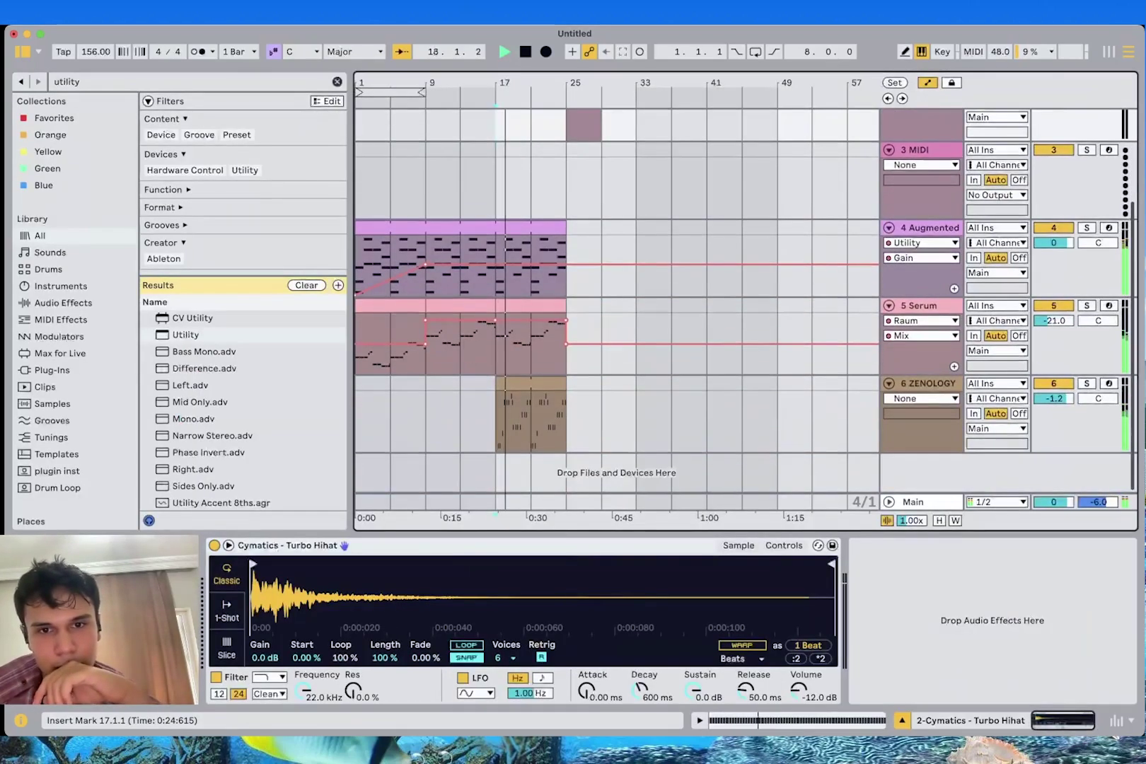
scroll(615, 304, up, 5)
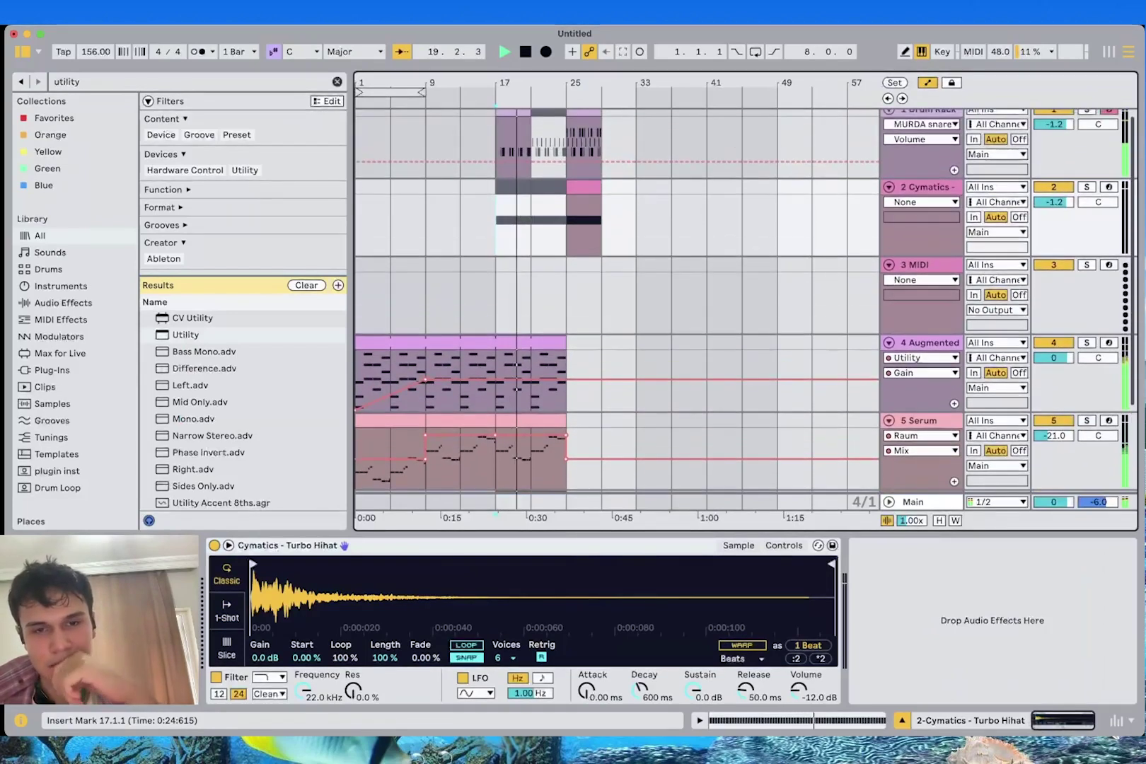
key(space)
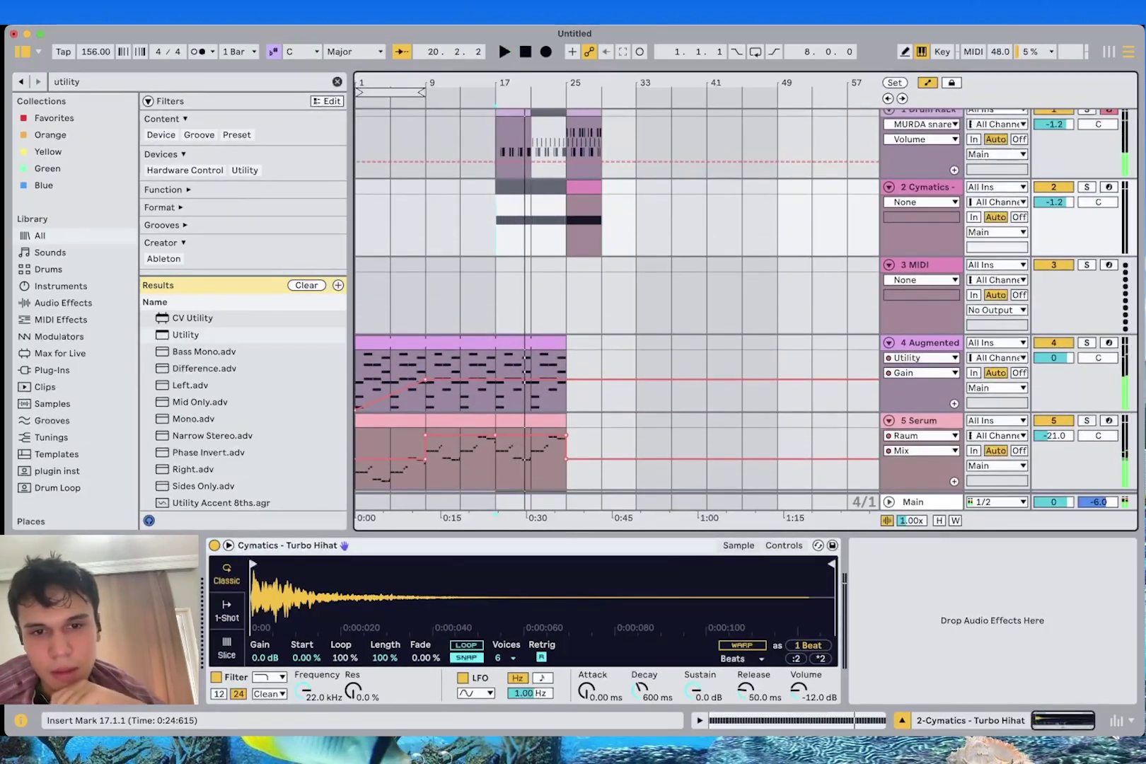
Add a Utility effect to the Serum track after Raum
click(496, 467)
key(super+f)
text(utilit)
key(Return)
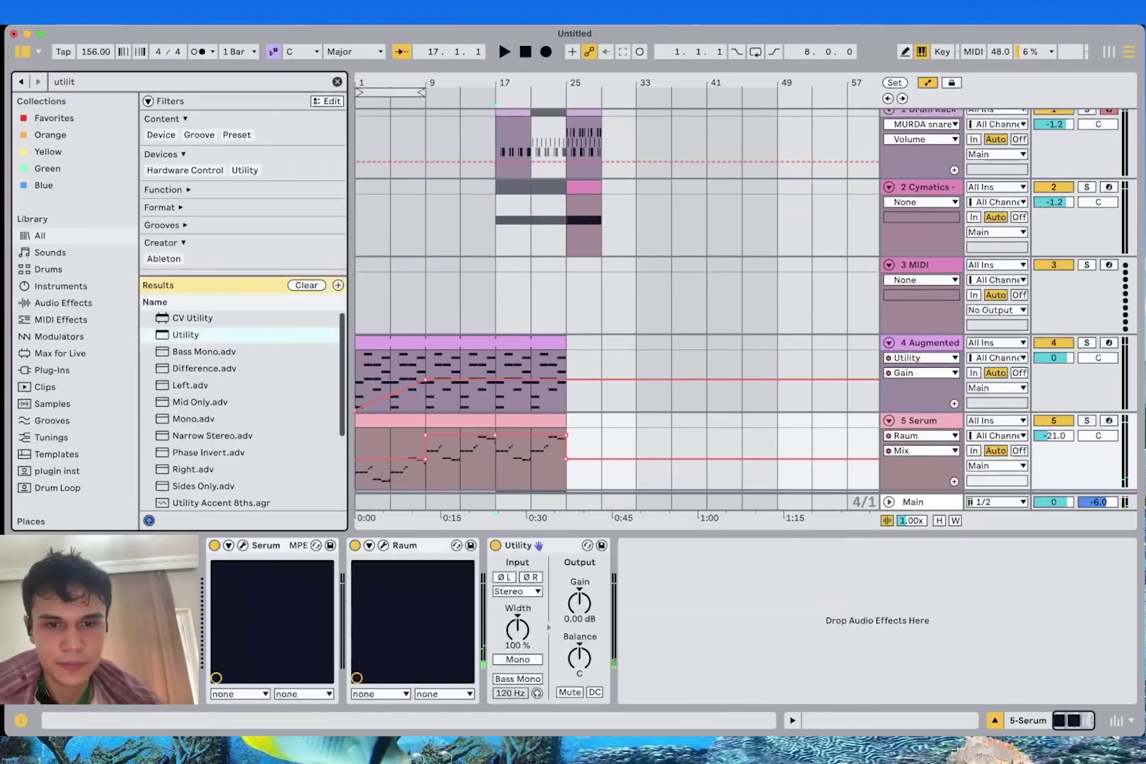
key(Escape)
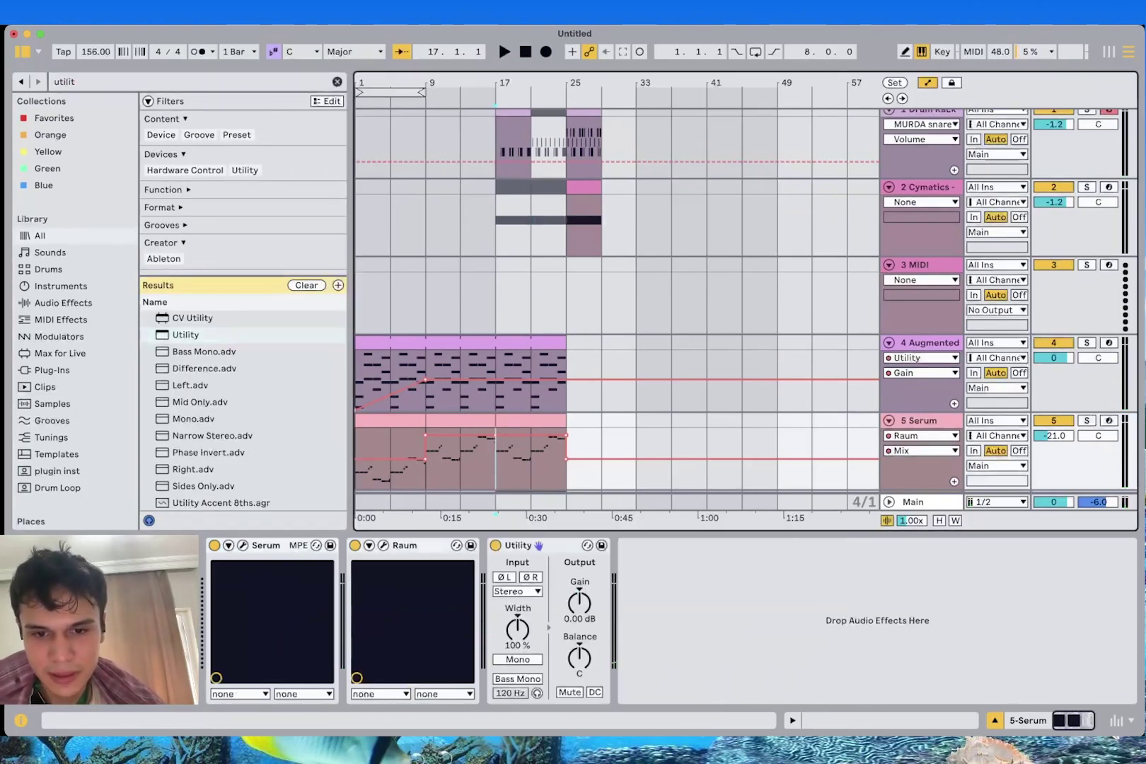
Automate the Utility gain on Serum as a fade-in from -29.4 dB at bar 17 to 0 dB at about bar 23
click(580, 603)
click(496, 459)
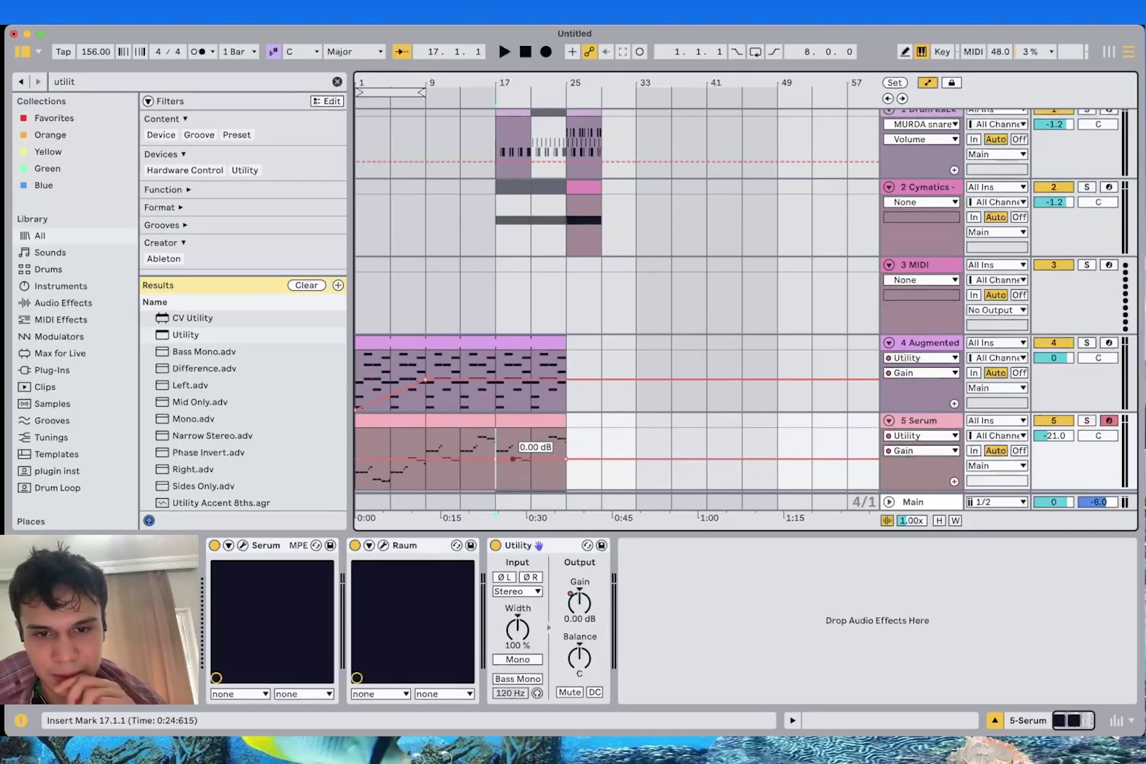
drag(512, 459, 496, 484)
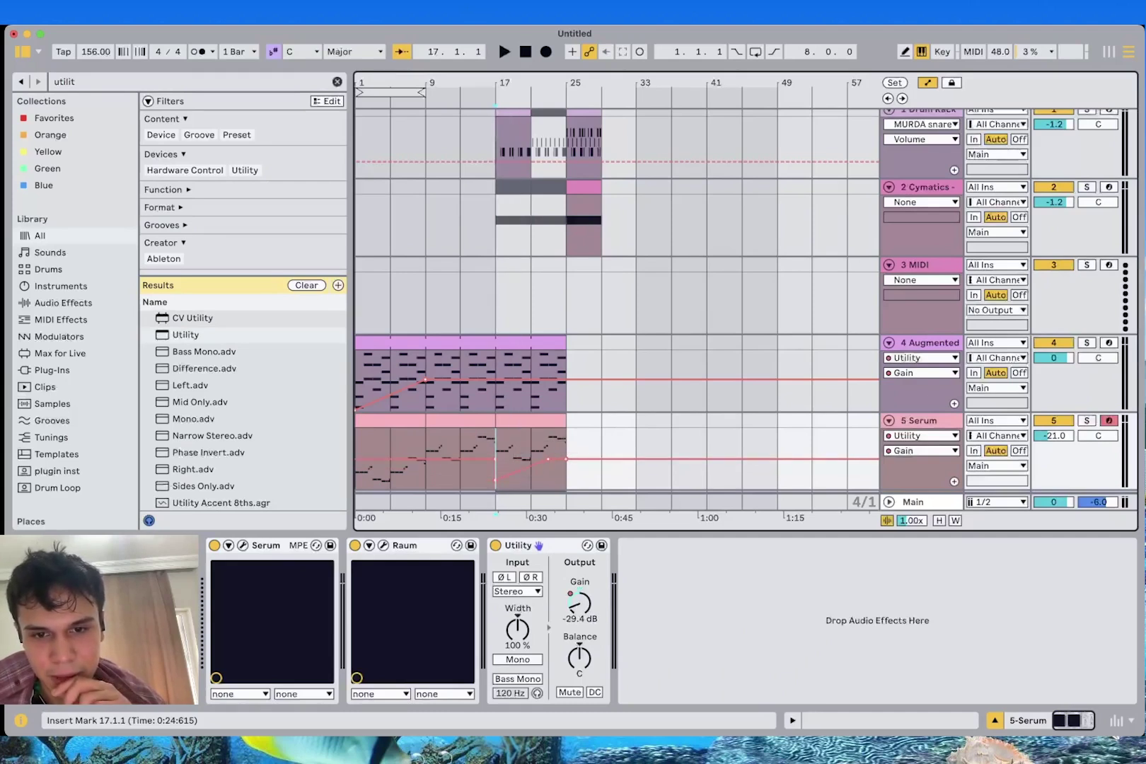
Flatten the Serum Utility gain automation to -10.0 dB from bar 17 to bar 25 and start playback from bar 17
mouse_move(566, 459)
mouse_down()
mouse_move(548, 459)
mouse_move(566, 484)
mouse_up()
click(566, 484)
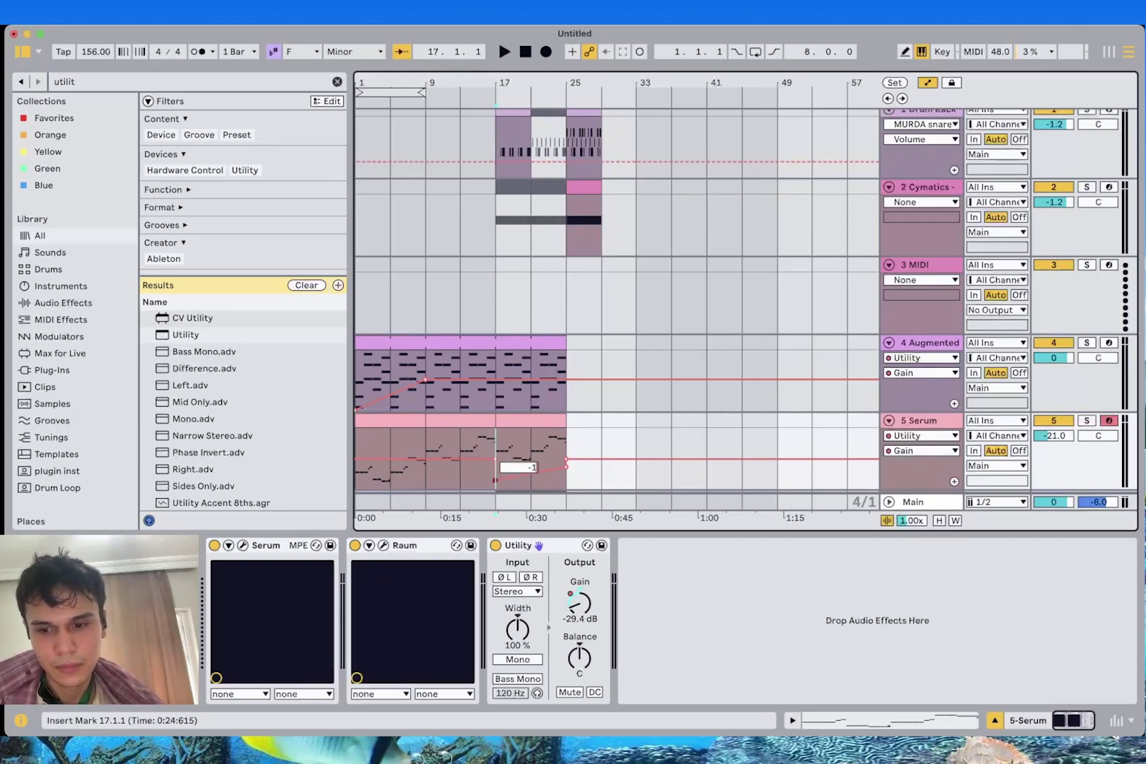
key(space)
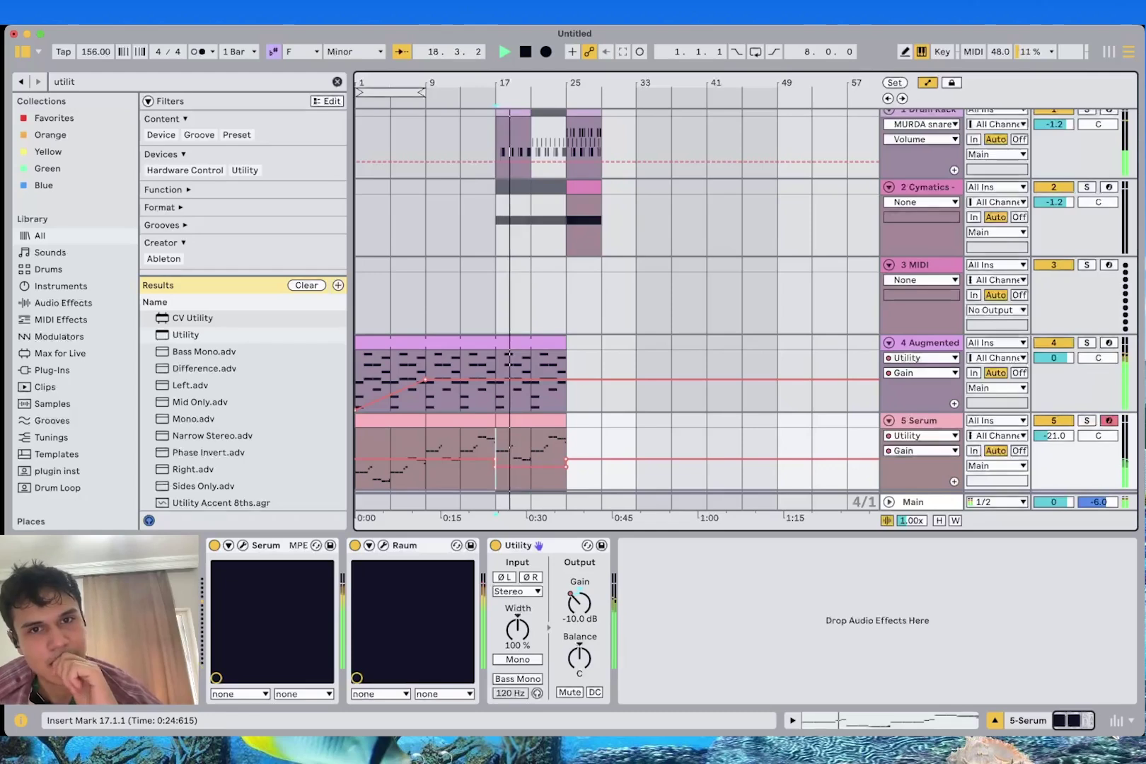
Reactivate the Drum Rack clip at bars 21 to 25 during playback, and stop playback
click(548, 113)
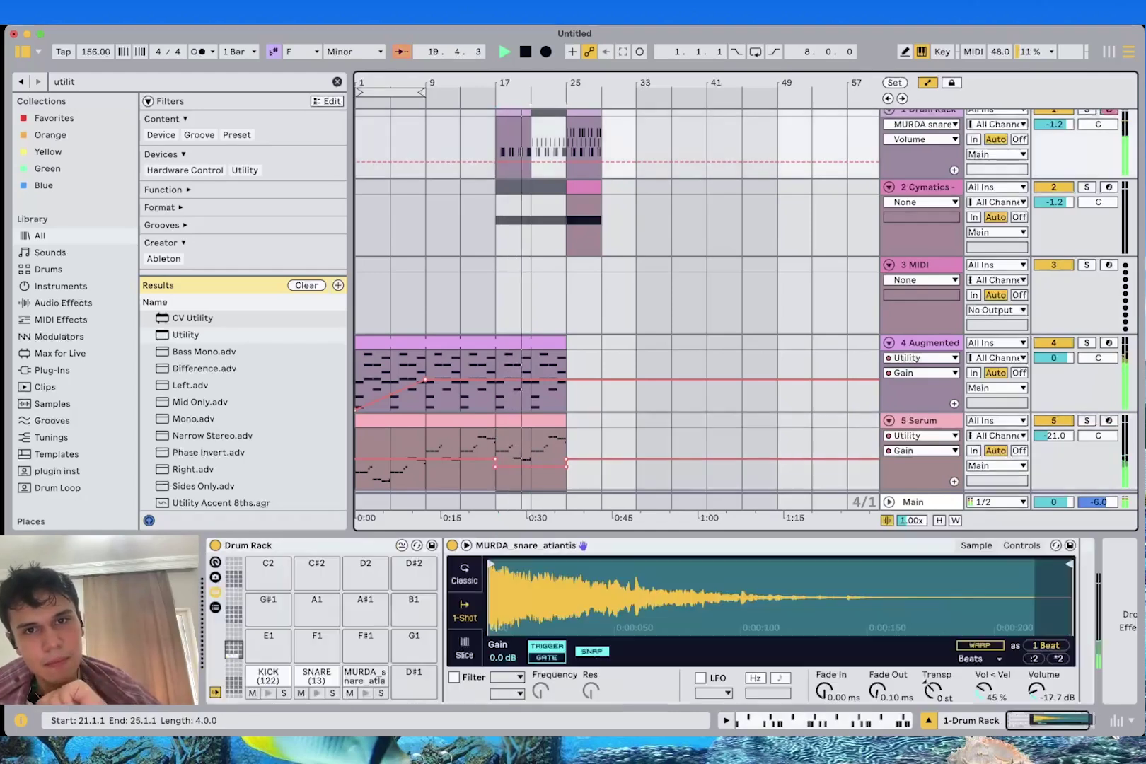
key(0)
click(636, 139)
click(548, 187)
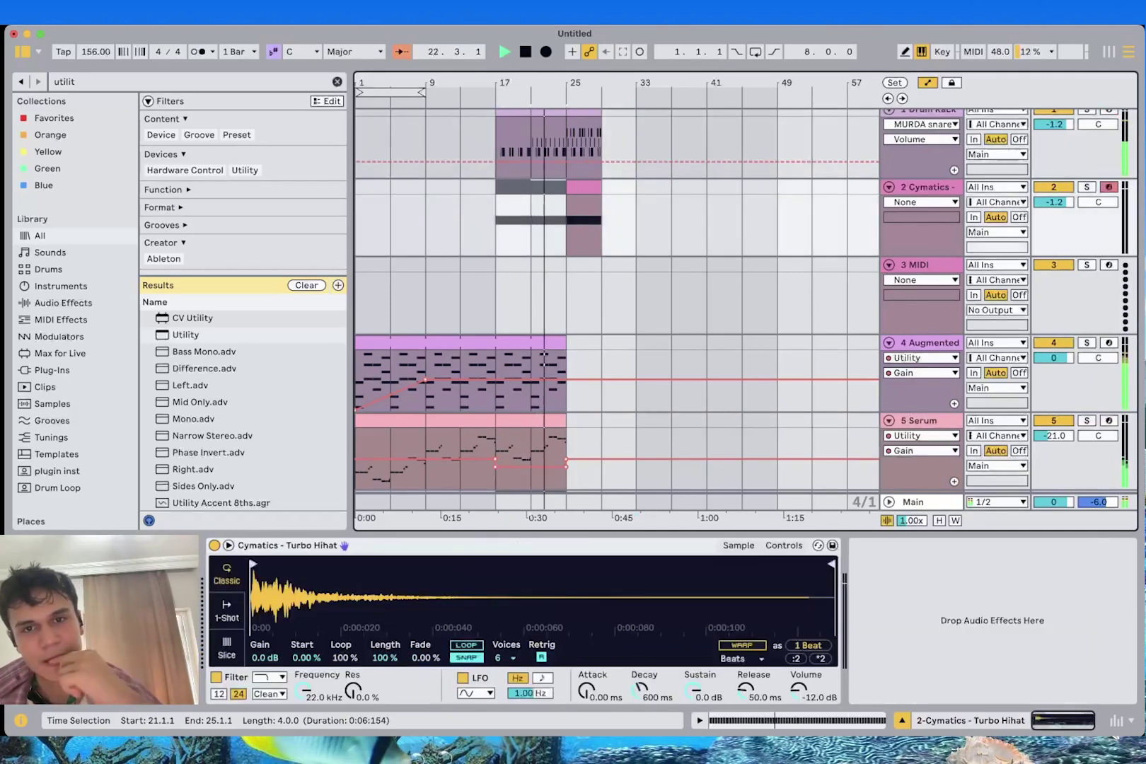
scroll(616, 297, down, 3)
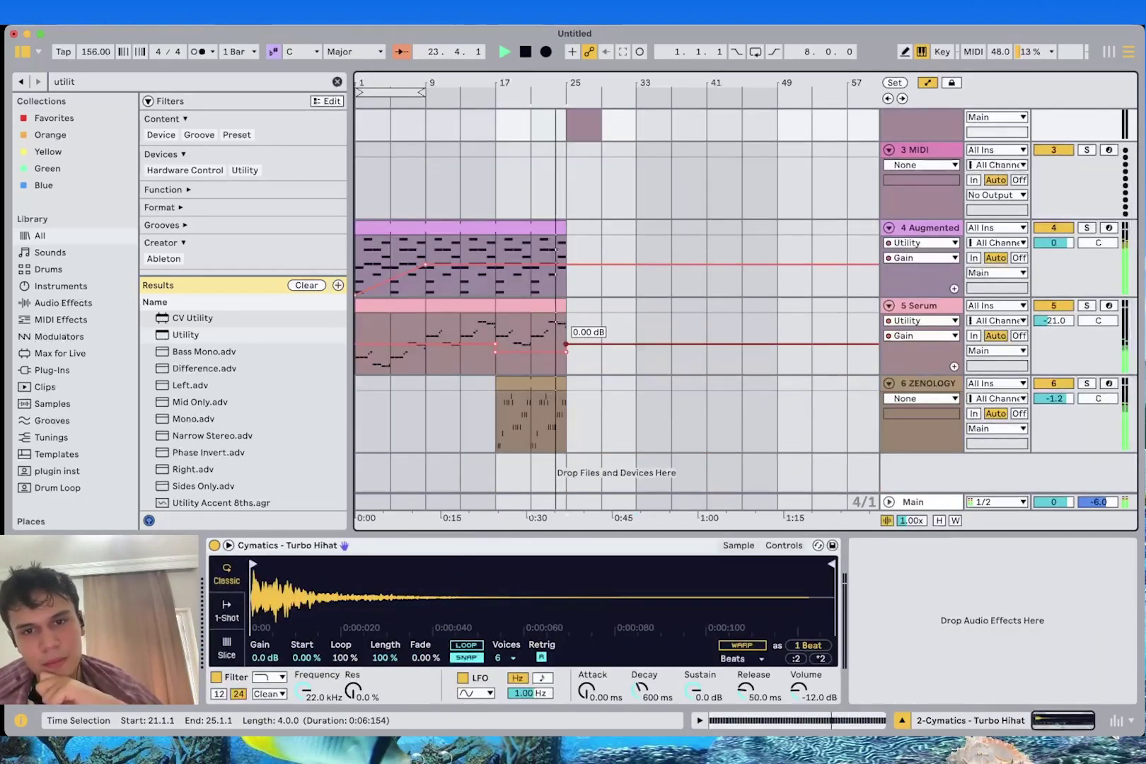
scroll(588, 332, up, 3)
key(space)
Play from bar 21 to check the drums against the quieter Serum part, the strings and the ZENOLOGY bells
click(533, 305)
scroll(534, 304, down, 1)
scroll(552, 318, down, 2)
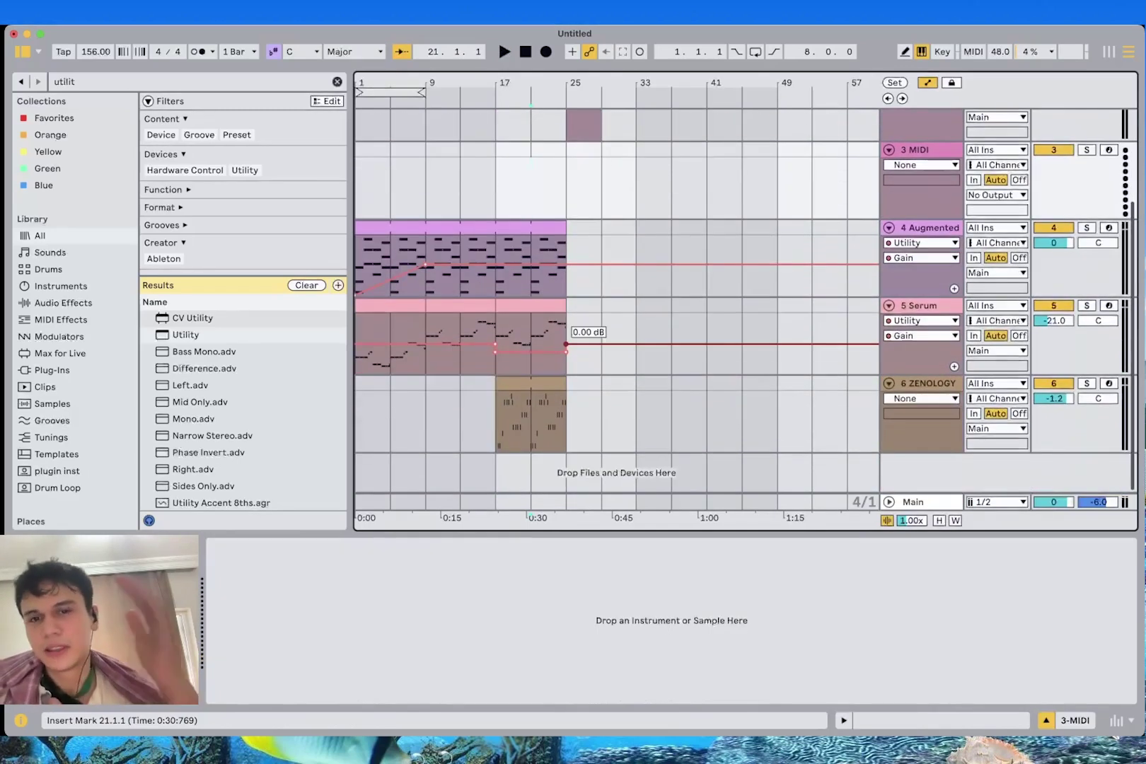
click(533, 336)
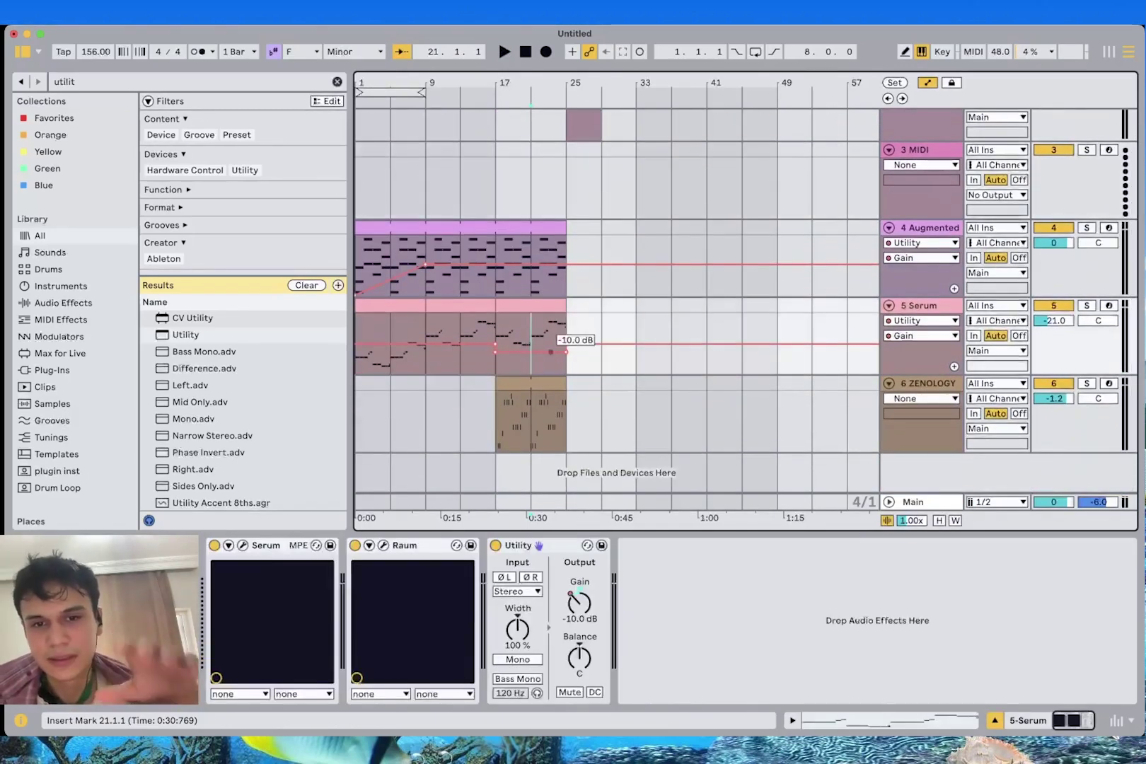
scroll(549, 345, up, 5)
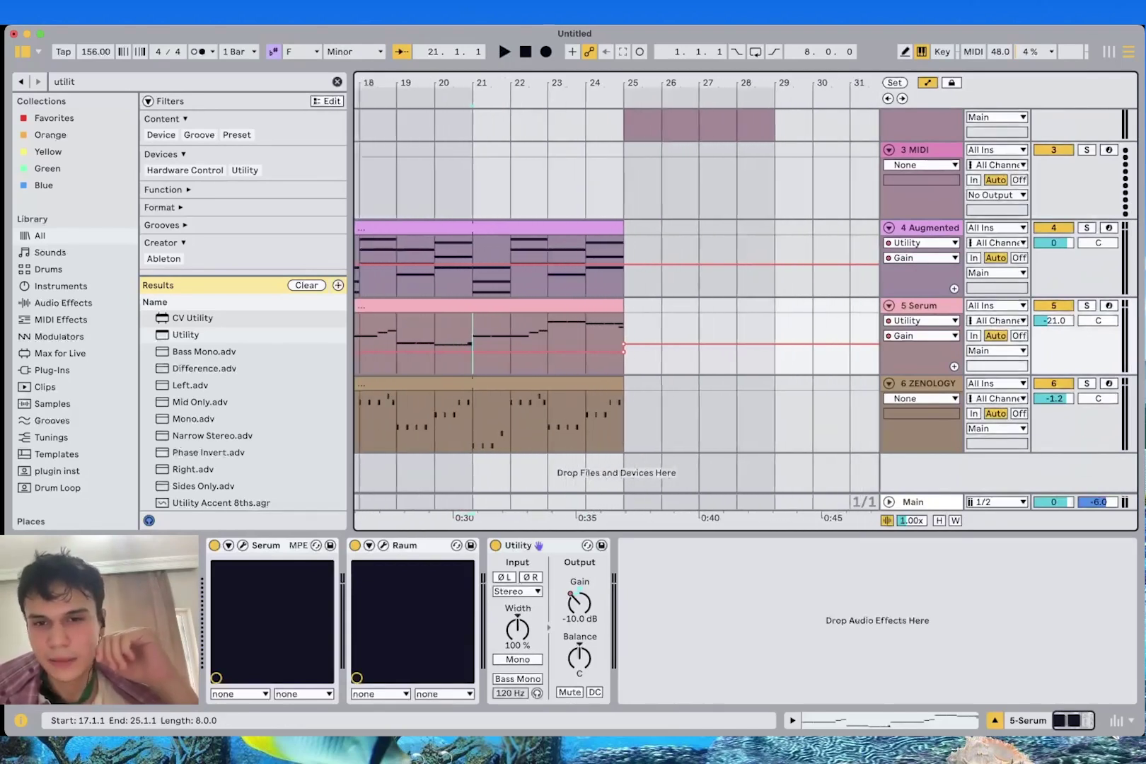
scroll(549, 345, down, 1)
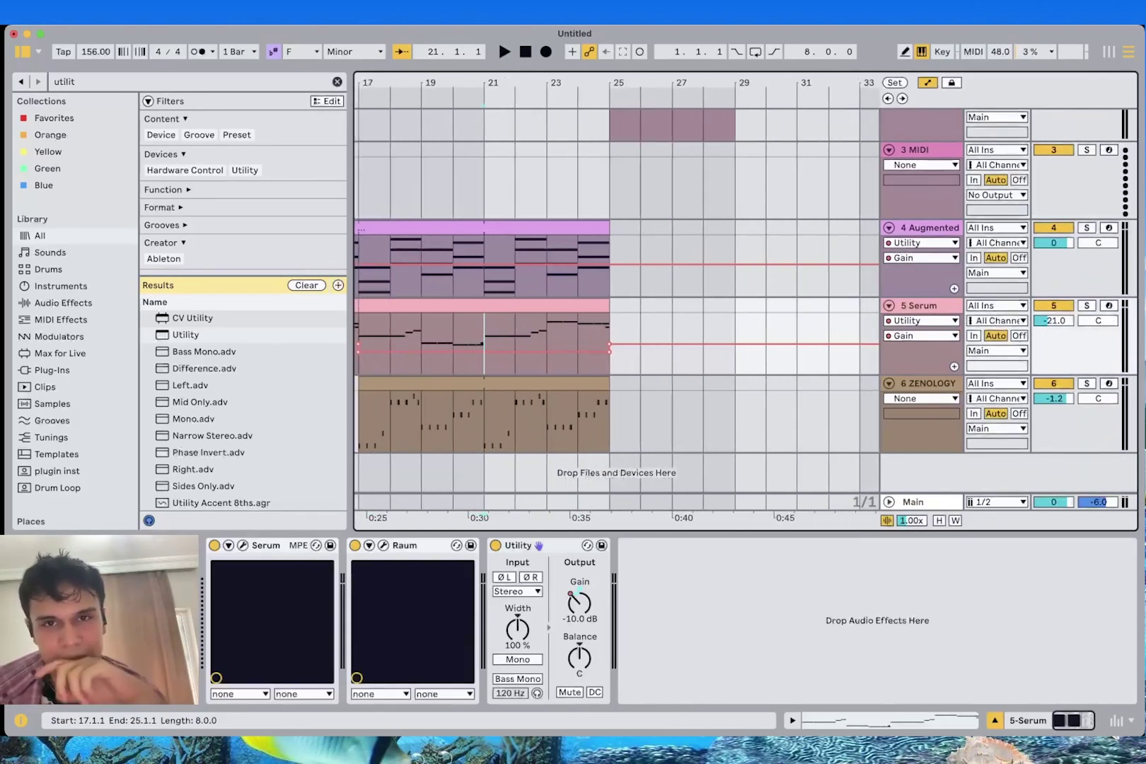
key(space)
Delete bar 24 from the Augmented STRINGS and Serum clips, leaving automation view and stopping playback
click(676, 334)
drag(676, 334, 701, 279)
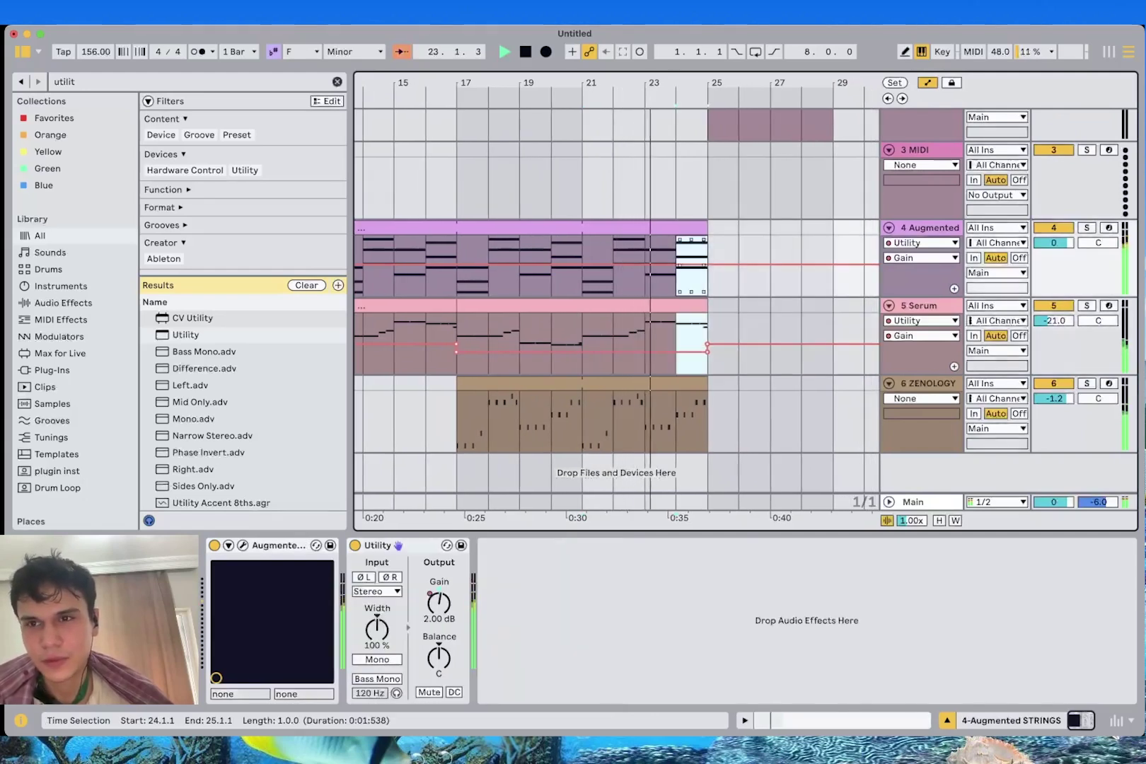
key(a)
key(space)
key(Delete)
Play from bar 22 to bar 25 to check the break in the strings and Serum parts before the drop
click(613, 266)
key(space)
scroll(614, 266, up, 3)
scroll(614, 266, right, 2)
scroll(613, 266, up, 1)
scroll(613, 266, down, 5)
scroll(614, 266, up, 2)
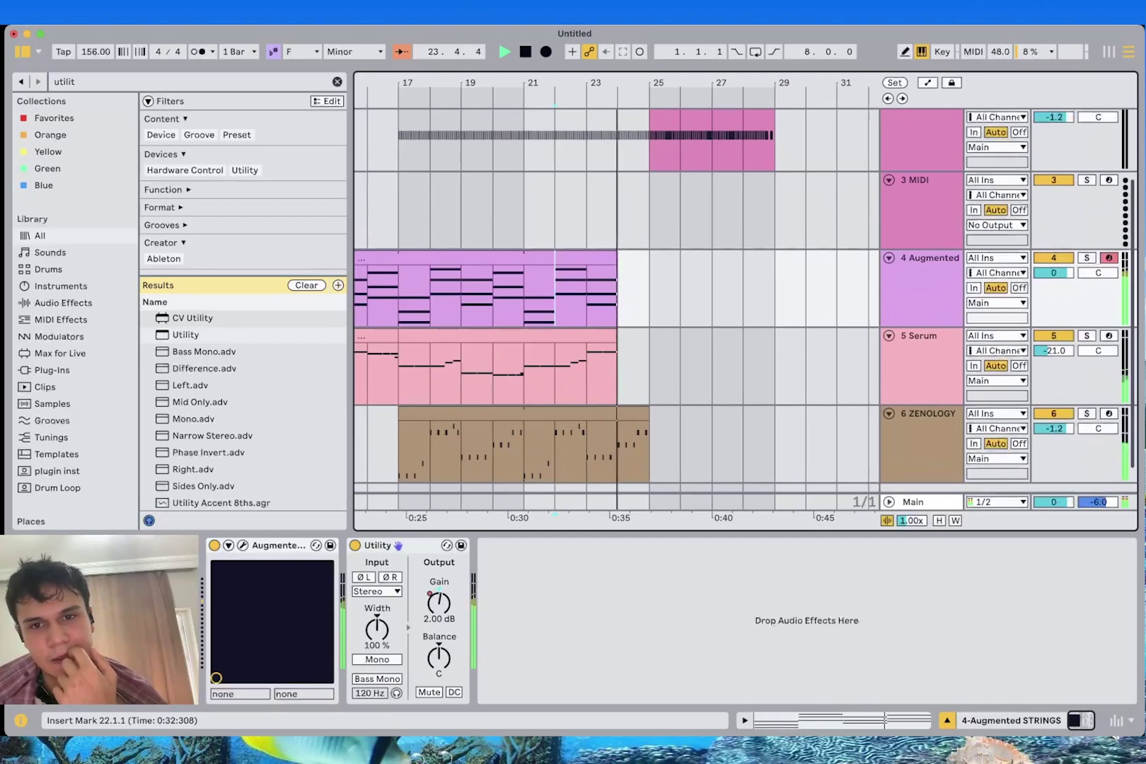
key(space)
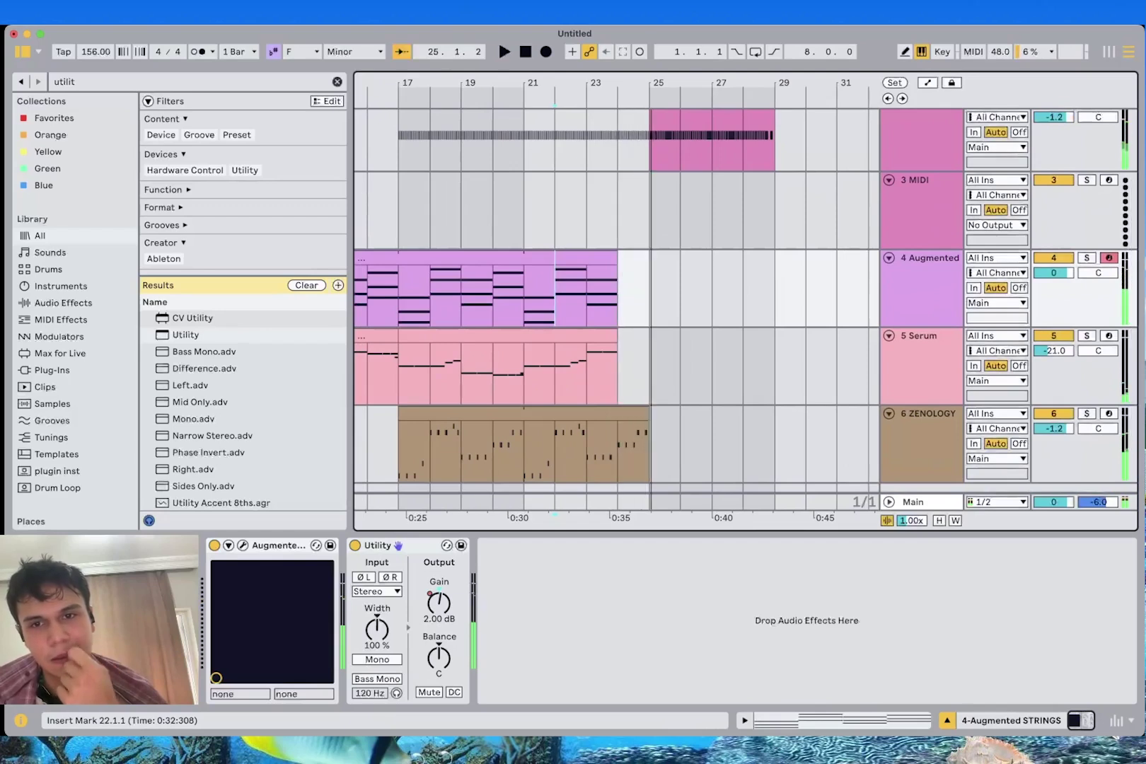
scroll(614, 266, up, 2)
scroll(614, 266, down, 3)
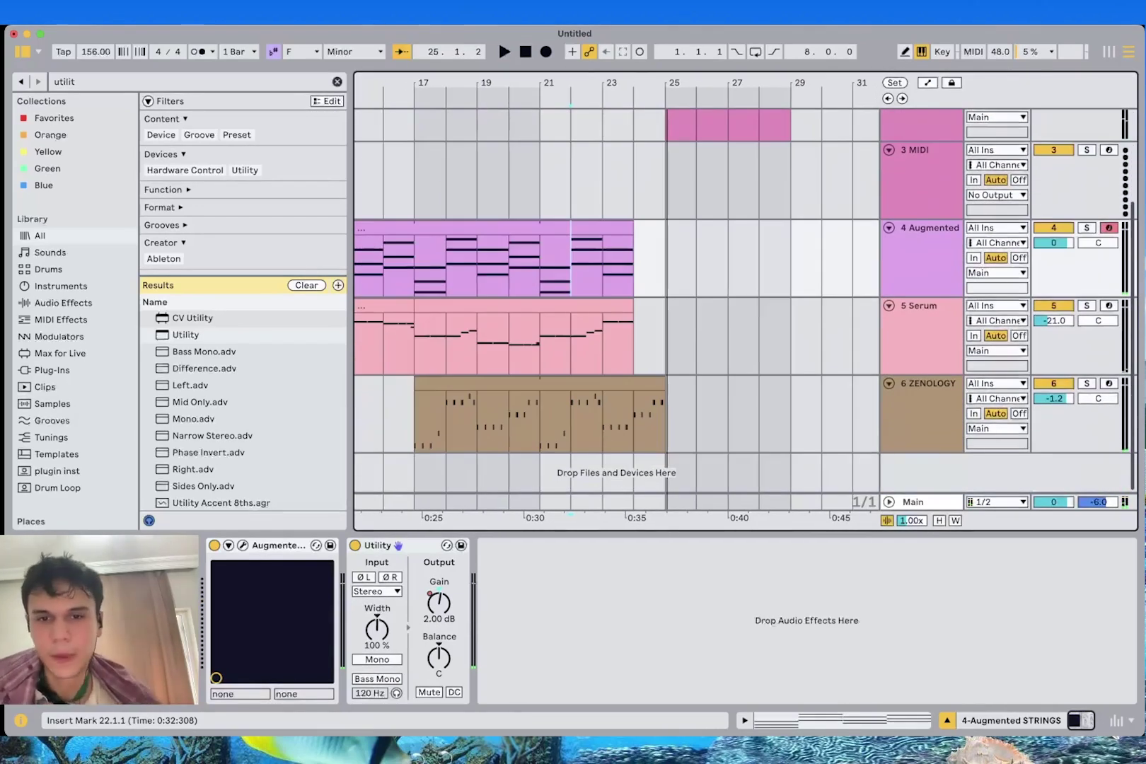
Transpose all notes in the ZENOLOGY clip at bars 17 to 21 down one octave and play the result from bar 17
click(571, 414)
key(space)
double_click(620, 409)
click(647, 412)
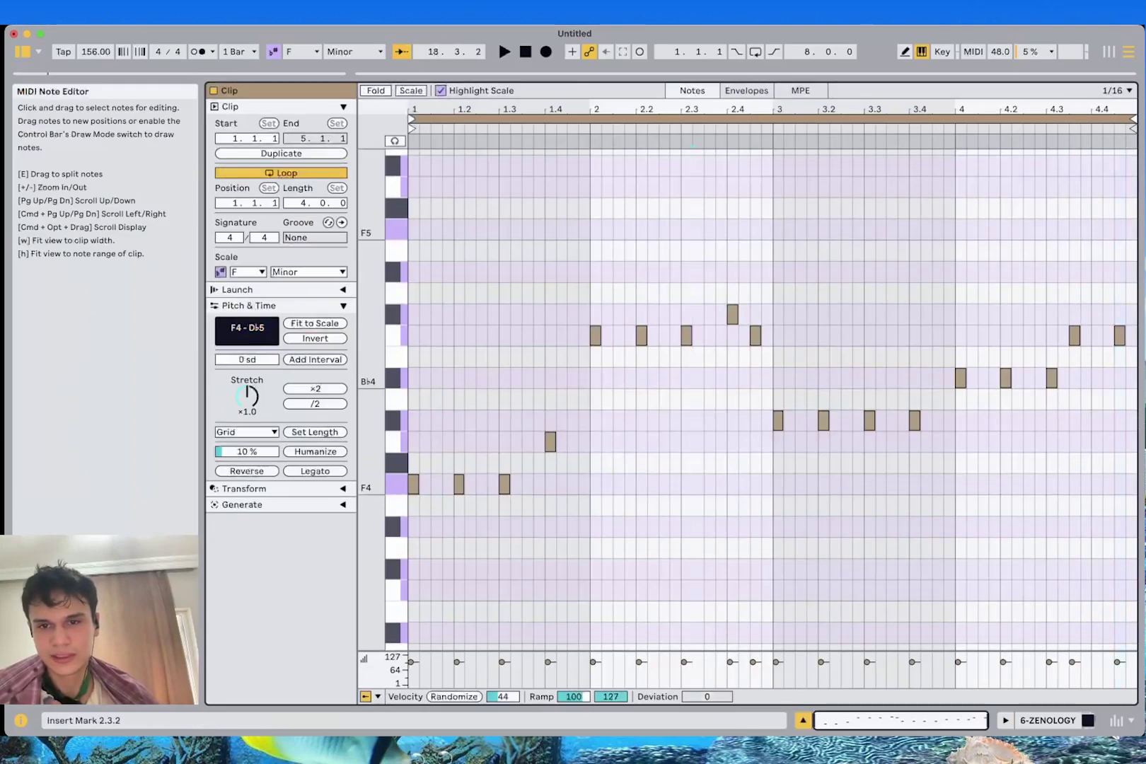
key(super+a)
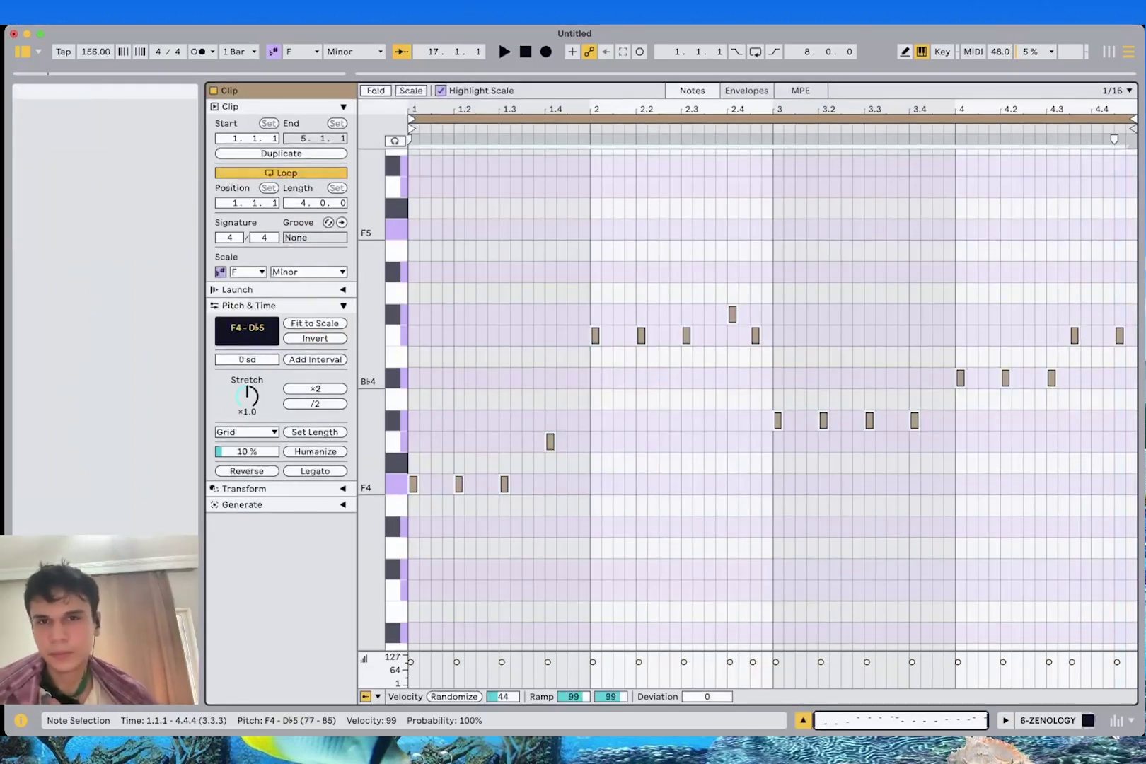
key(shift+Down)
key(space)
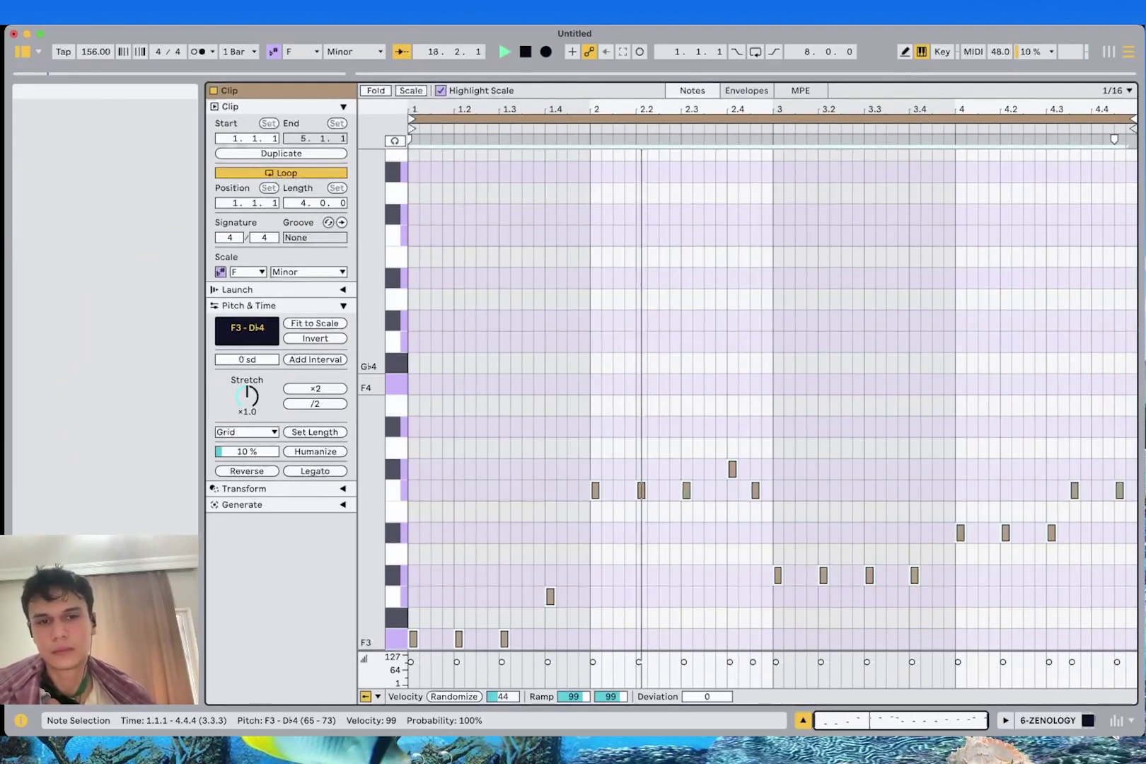
key(shift+Tab)
key(shift+Tab)
key(shift+Tab)
key(space)
Try the default Hybrid Reverb on the ZENOLOGY track with playback from bar 17, and remove it
key(super+f)
text(hybr)
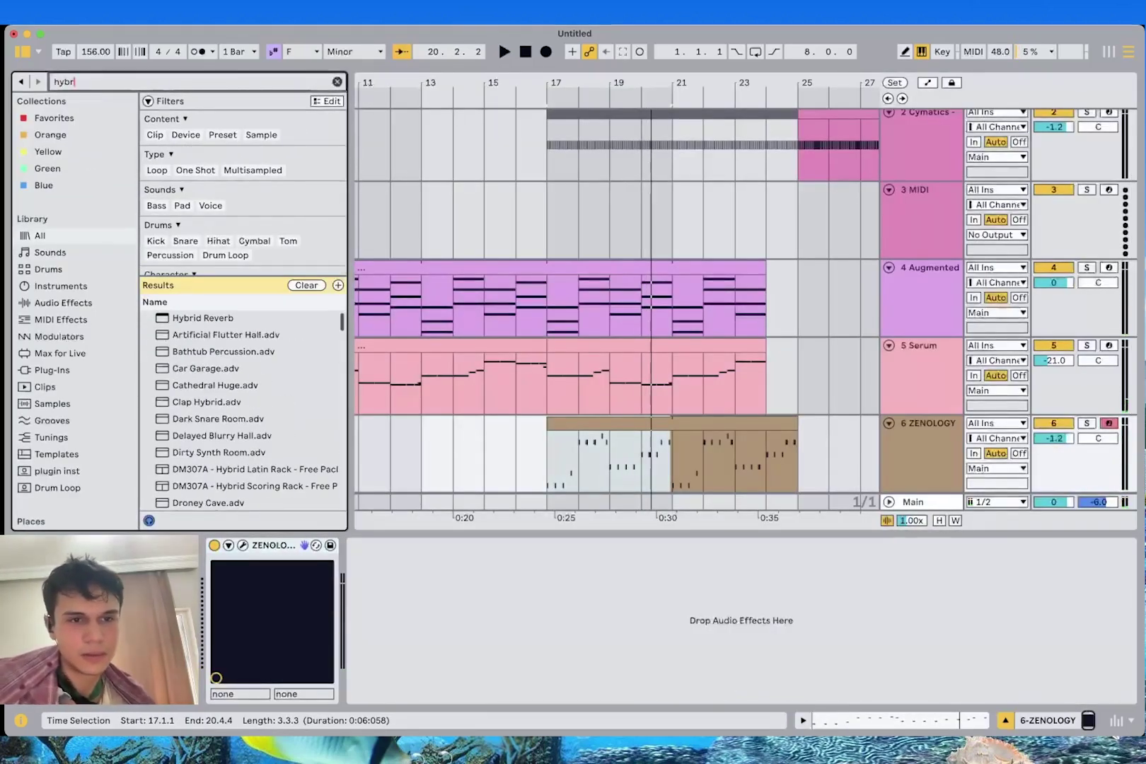
key(Down)
key(Return)
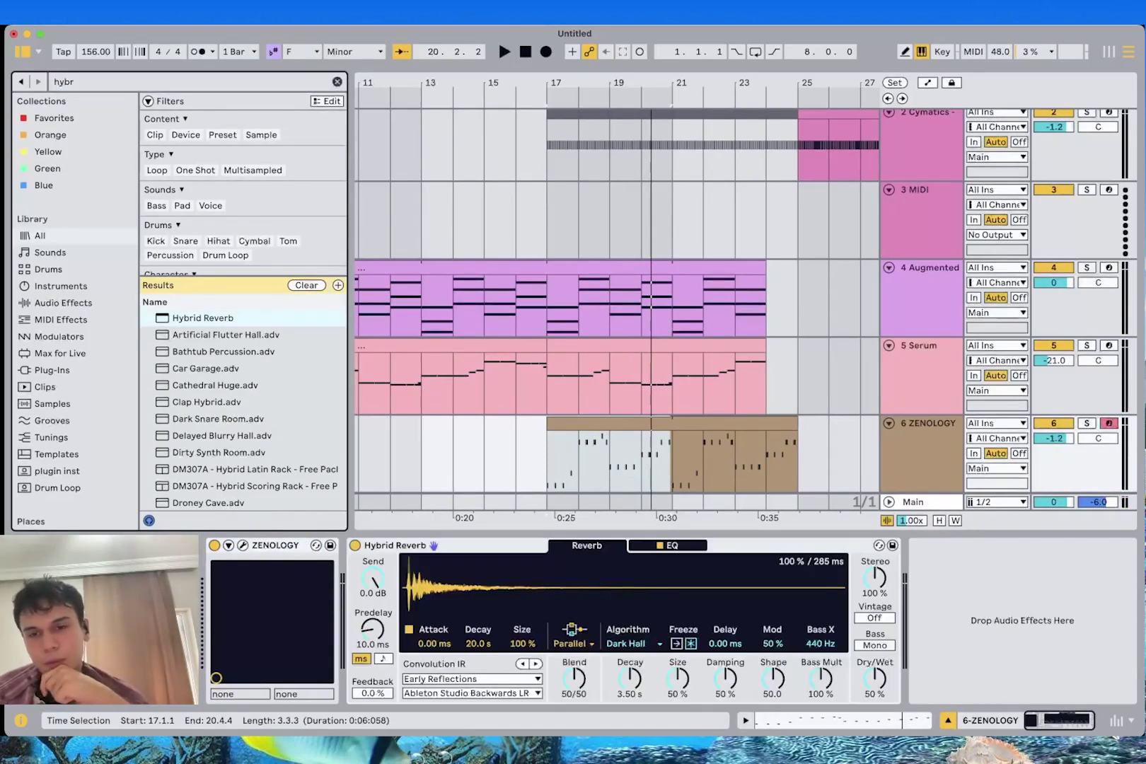
key(space)
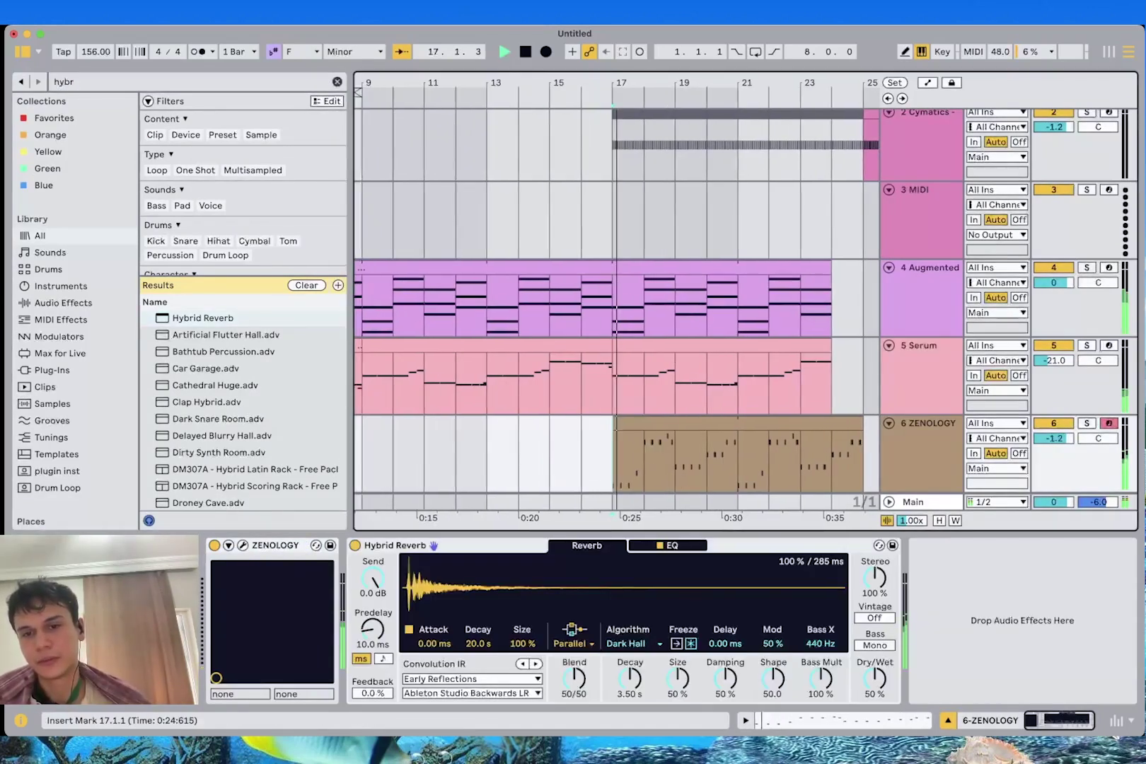
key(space)
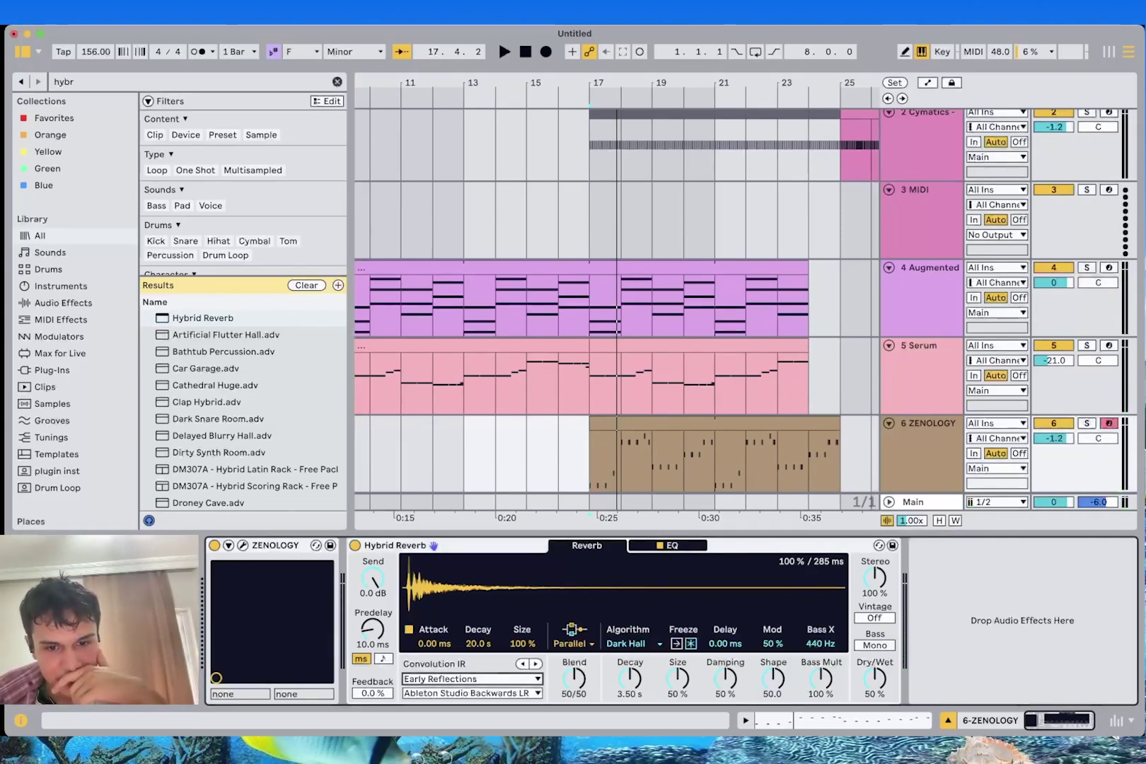
key(Delete)
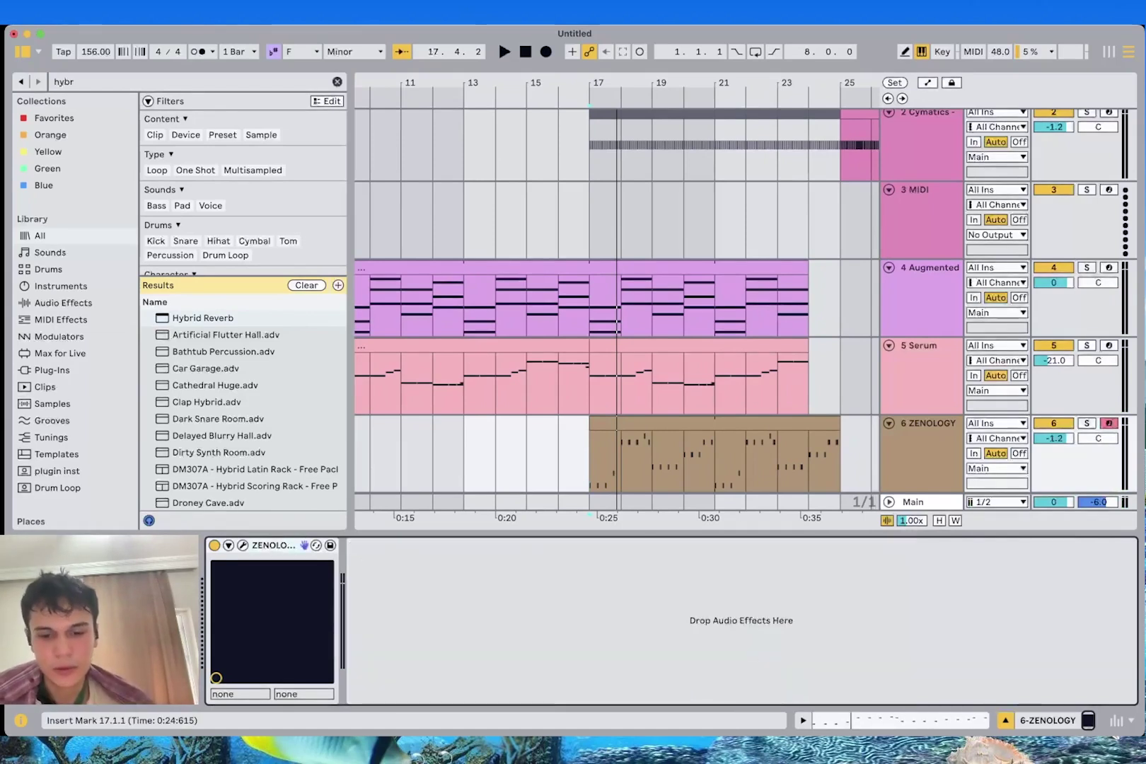
Add the Hybrid Reverb preset Artificial Flutter Hall to the ZENOLOGY track and play from bar 17
key(super+f)
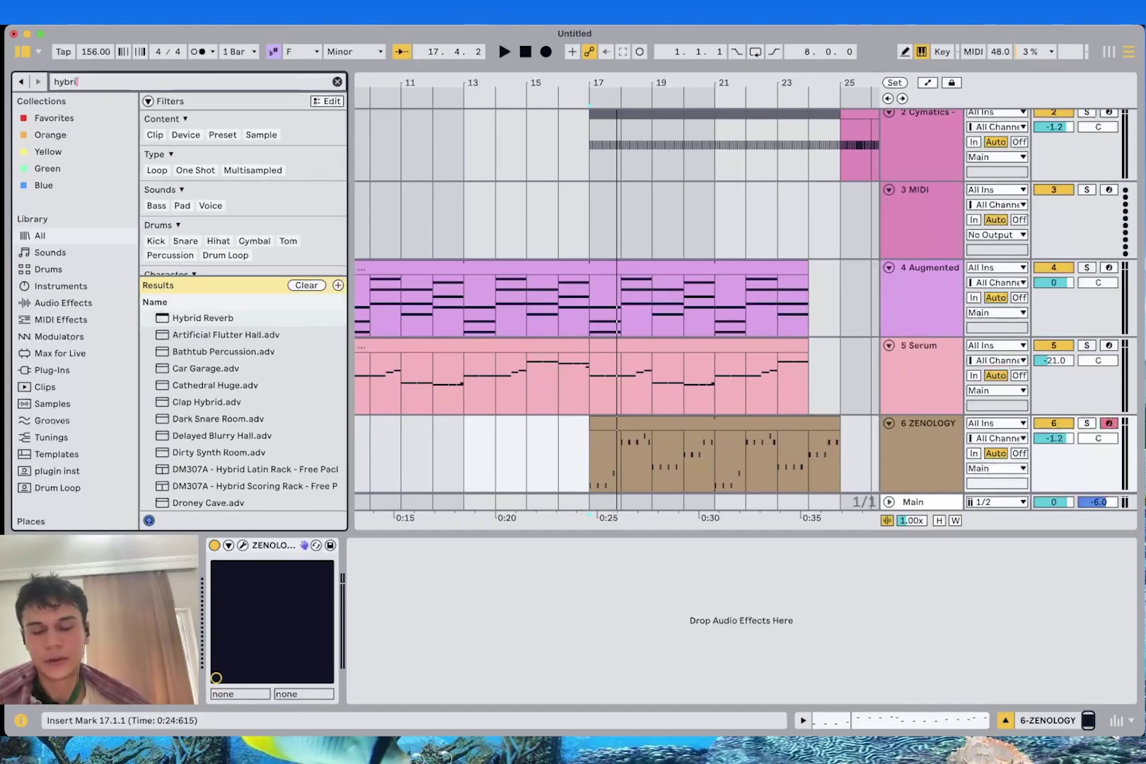
text(id reve)
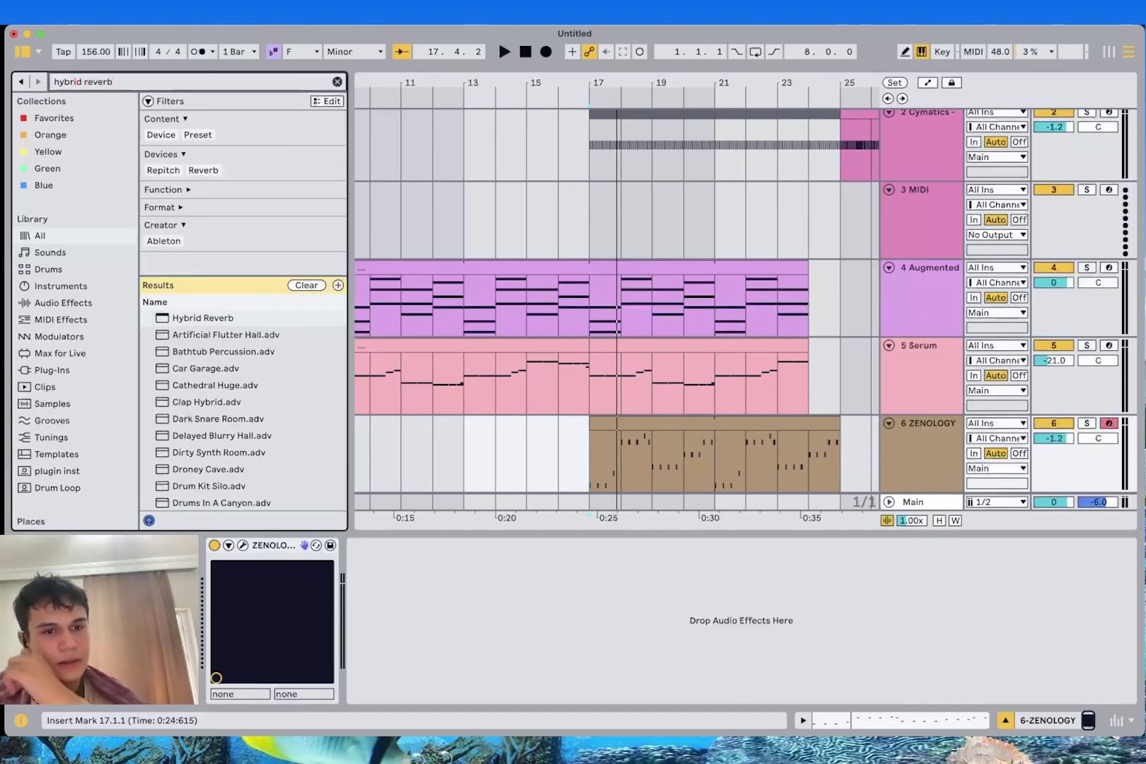
text(rb)
key(Down)
key(Return)
key(space)
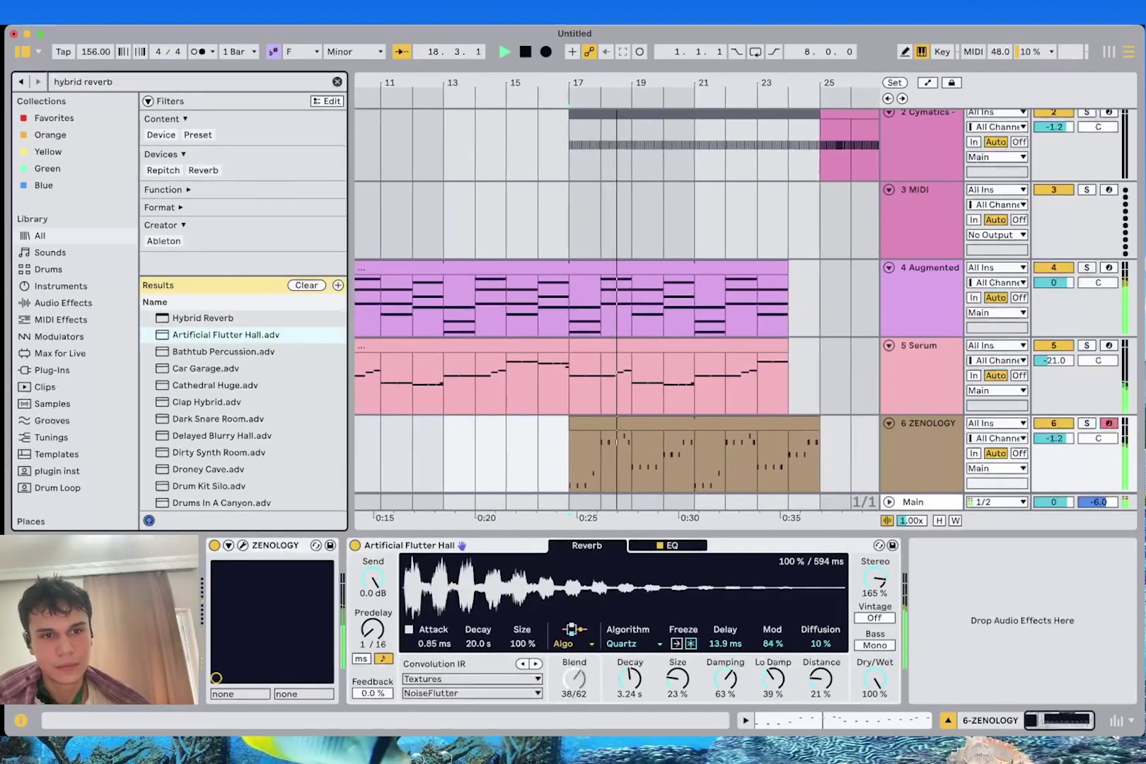
Lower the Hybrid Reverb Dry/Wet on the ZENOLOGY track to 37% while listening to the section from bar 17
key(space)
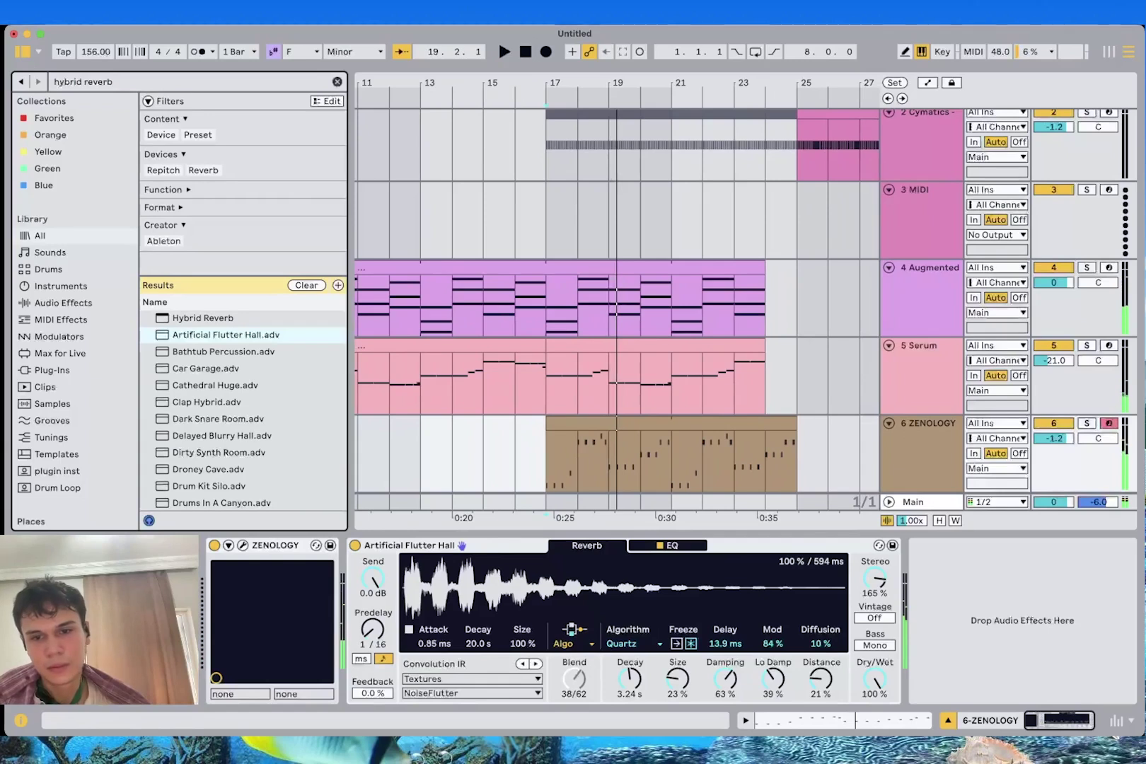
drag(876, 680, 875, 690)
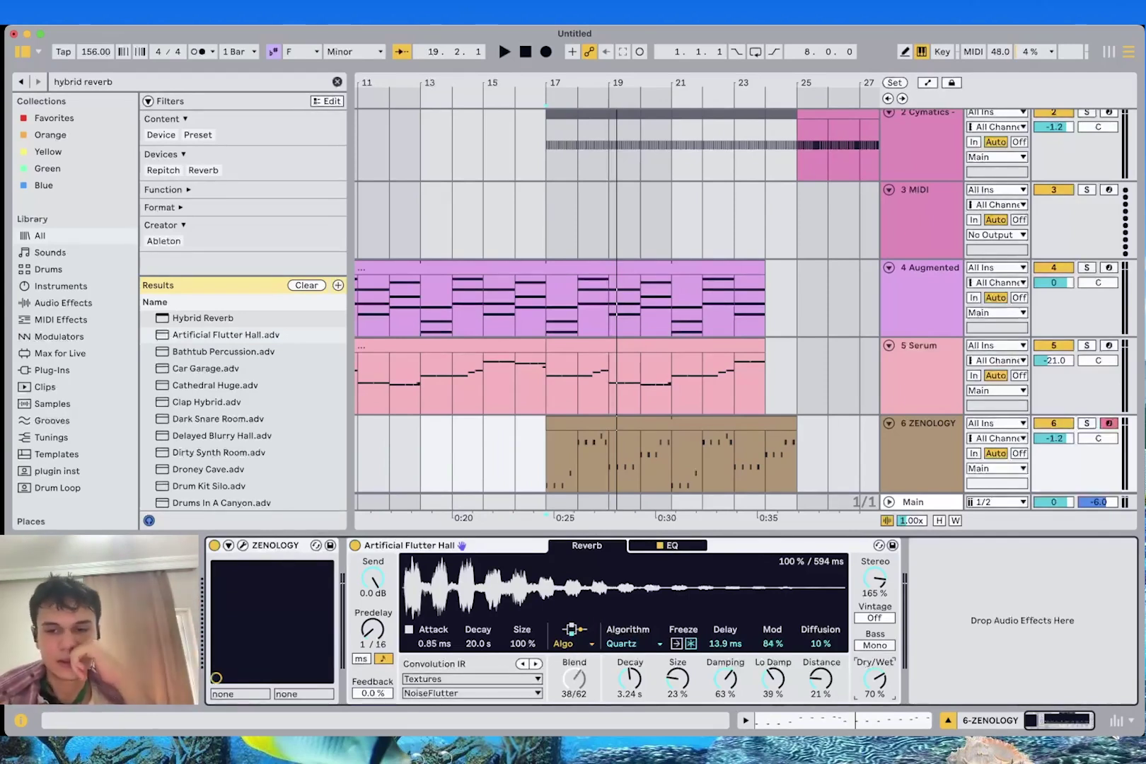
key(space)
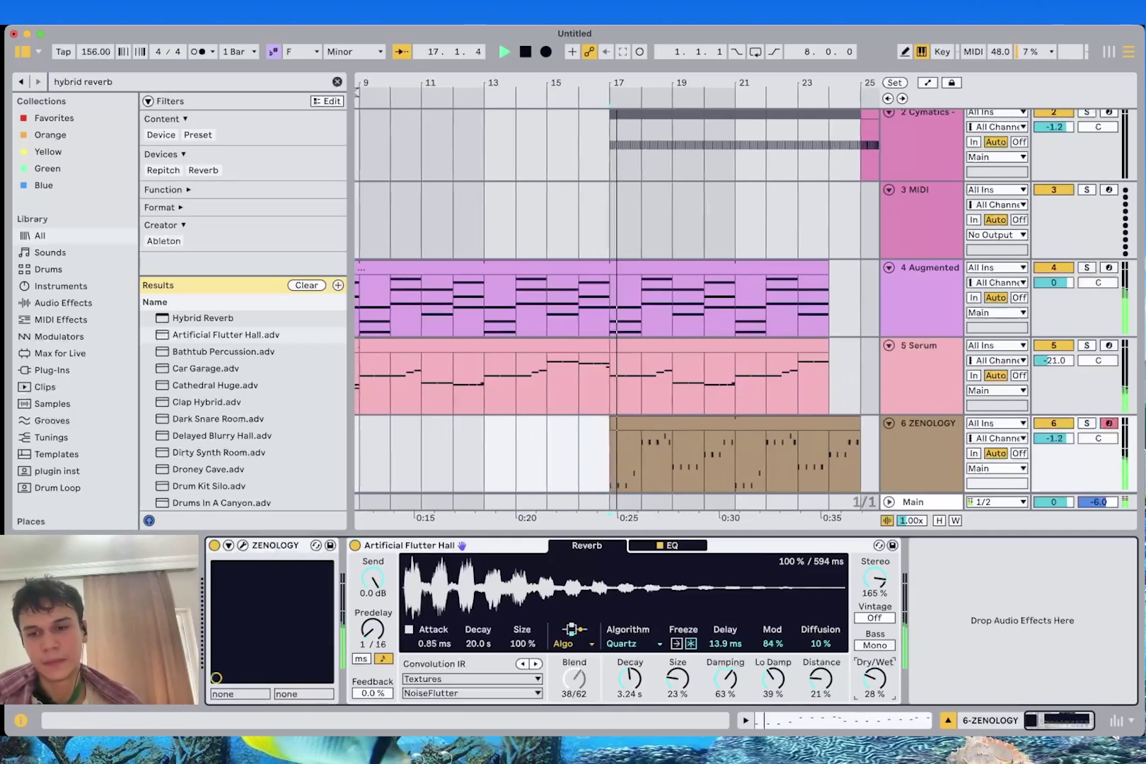
drag(874, 679, 875, 682)
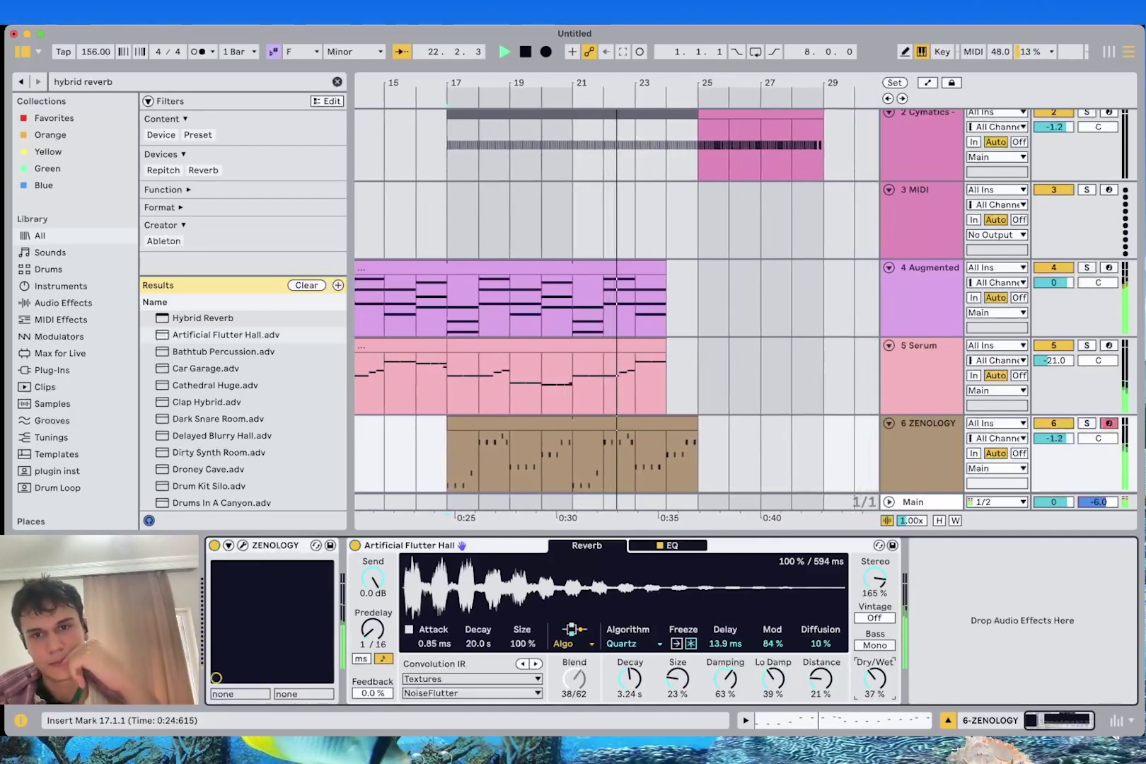
Extend the Augmented Strings clip so it ends at bar 25, and stop playback
drag(633, 268, 663, 268)
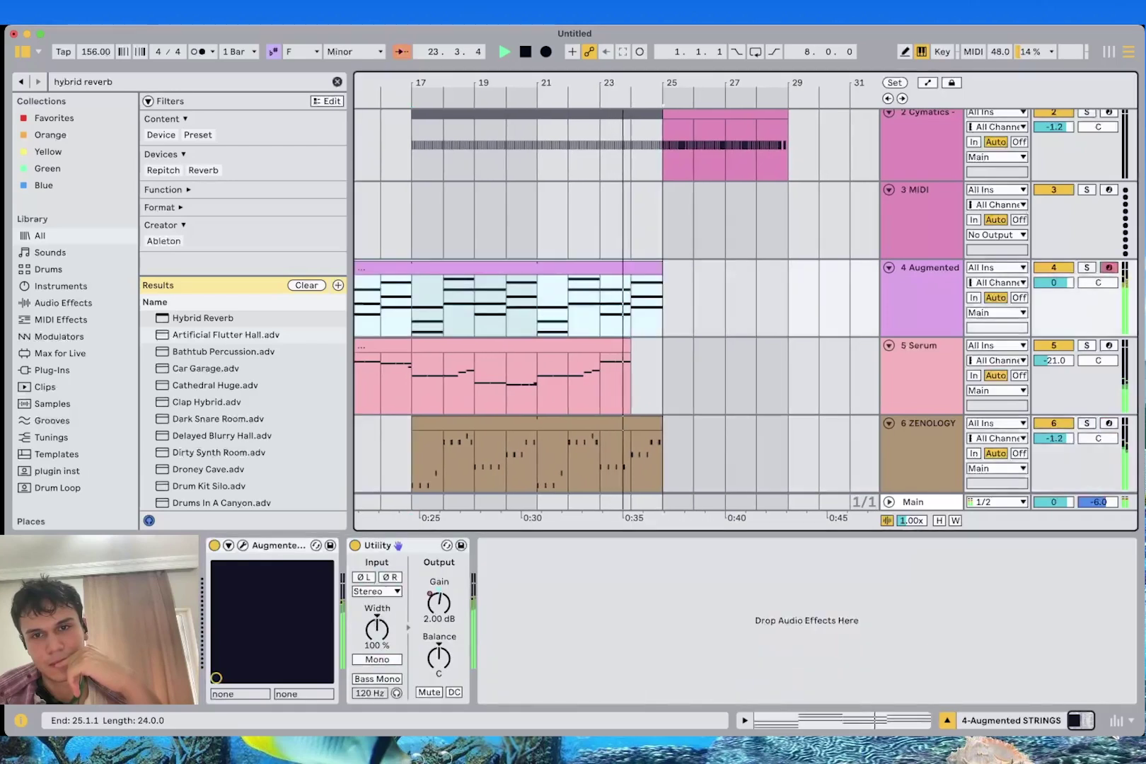
key(space)
scroll(662, 304, down, 3)
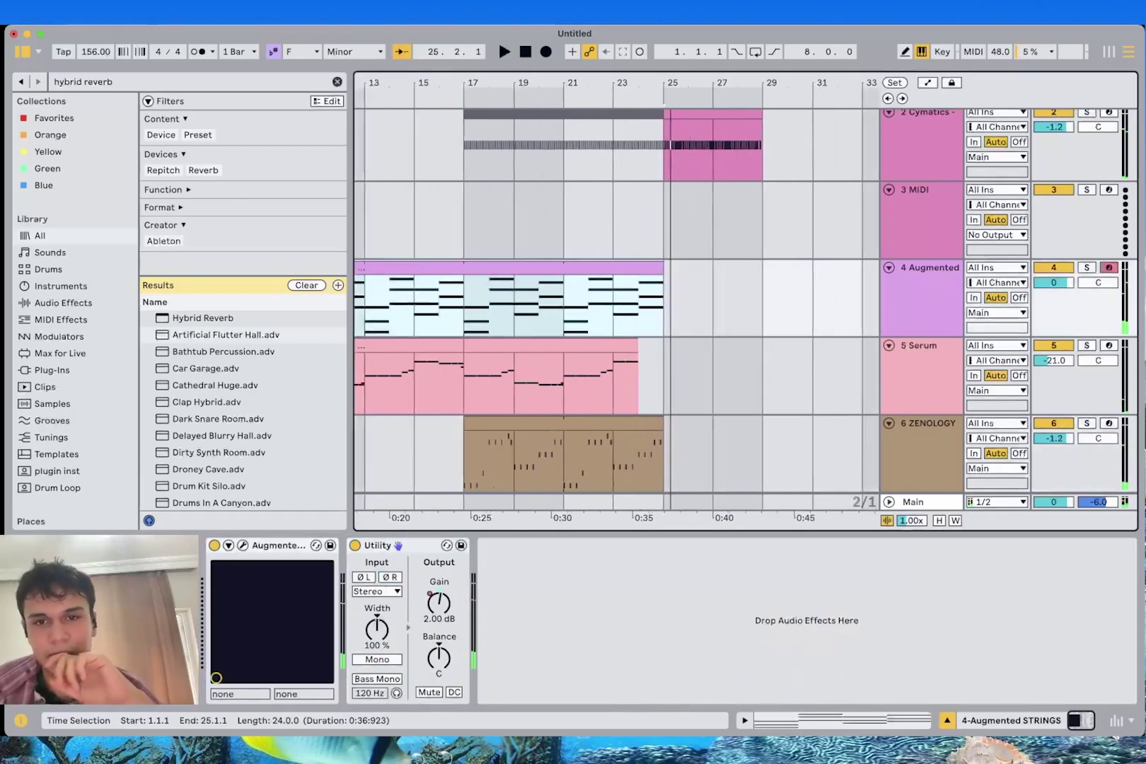
Copy bars 1 to 9 of the Augmented Strings and Serum tracks and paste them at bar 25
click(664, 378)
scroll(663, 378, left, 4)
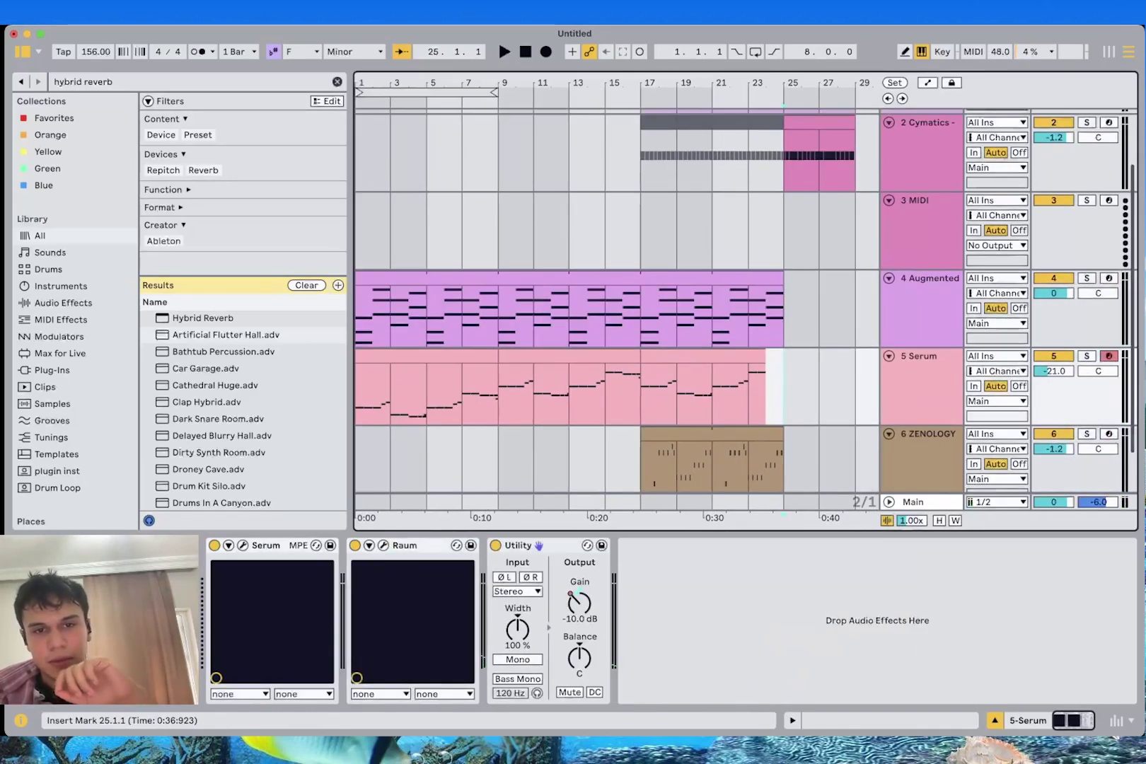
drag(498, 393, 358, 315)
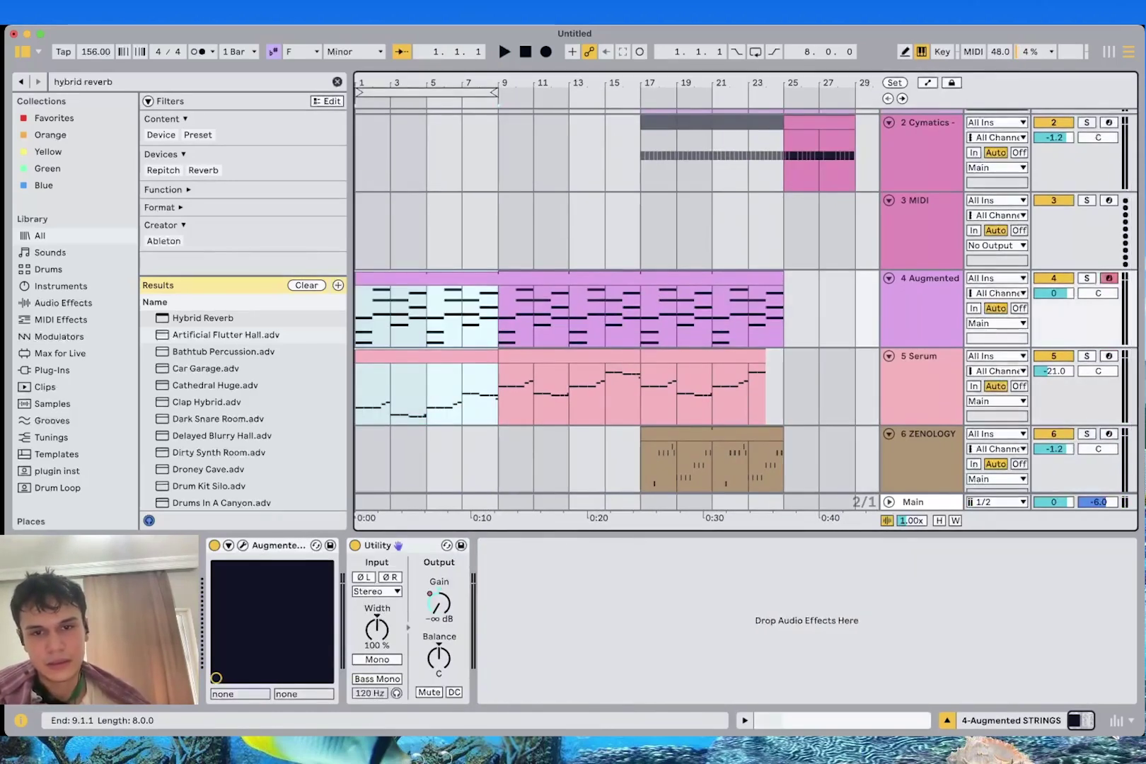
click(785, 315)
key(super+v)
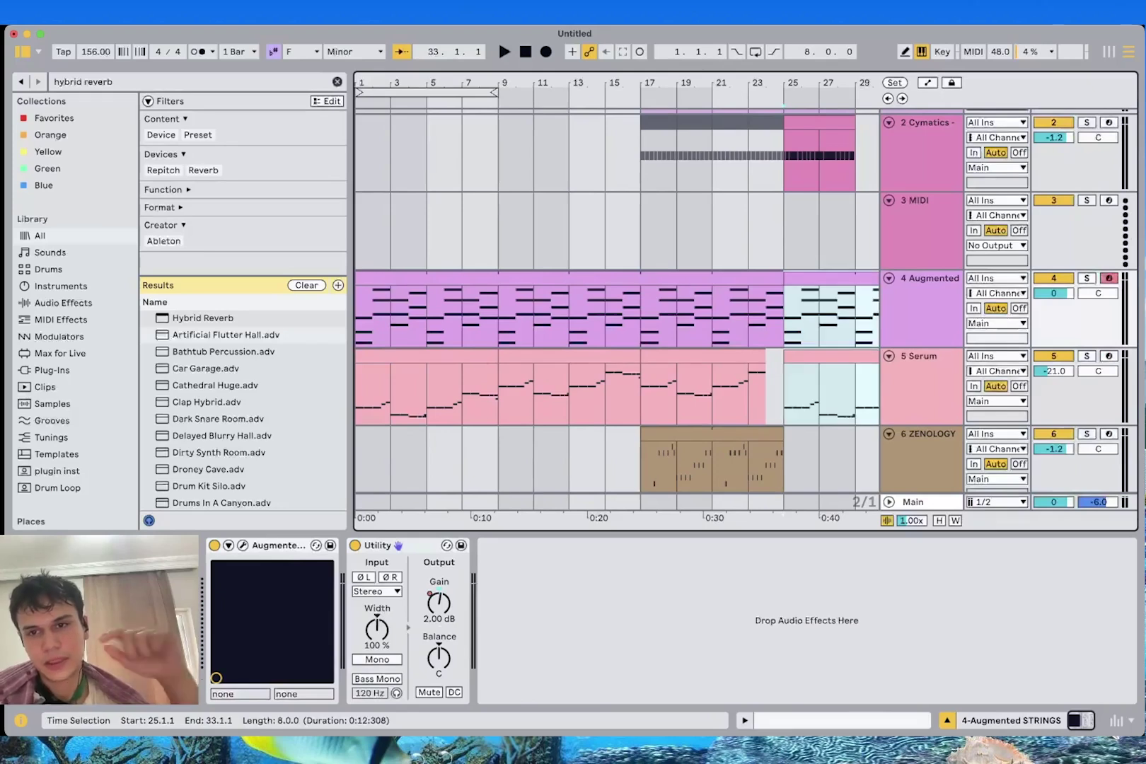
Copy the ZENOLOGY clip to bars 25 to 33 and transpose all notes in the copy down an octave
click(751, 315)
scroll(751, 315, right, 1)
scroll(751, 314, down, 1)
scroll(722, 315, right, 4)
scroll(721, 315, down, 1)
drag(506, 394, 649, 394)
drag(508, 433, 648, 433)
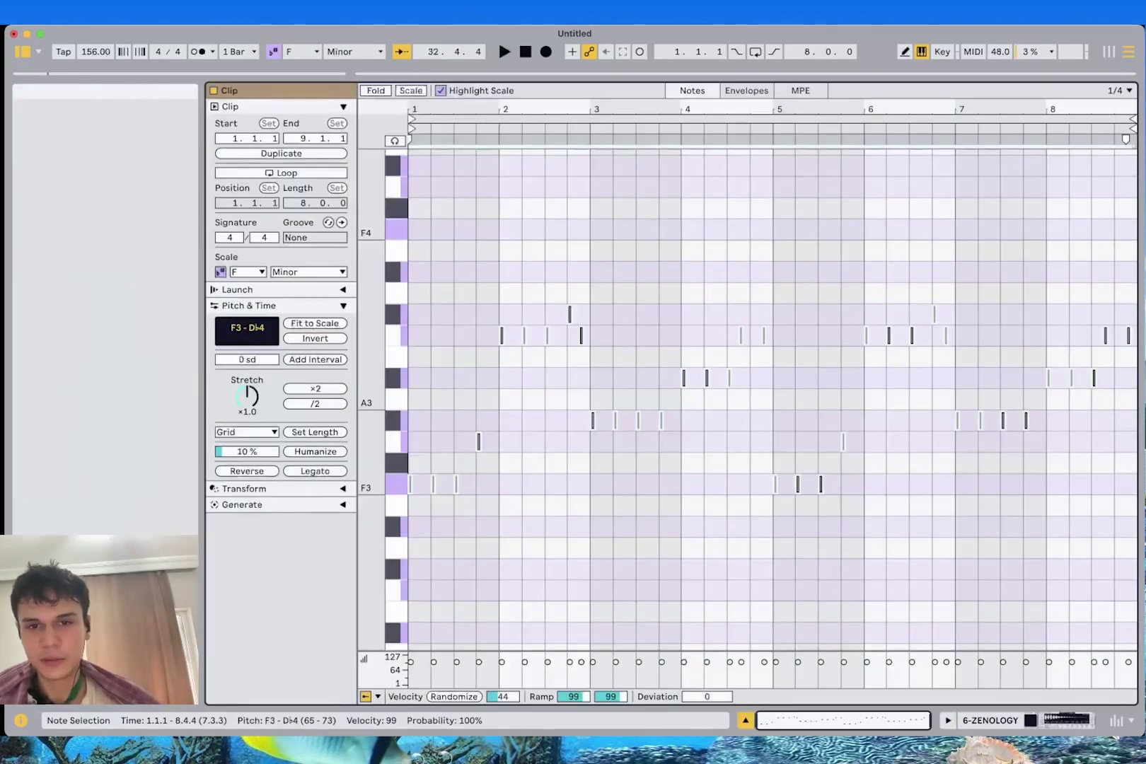
scroll(768, 384, up, 3)
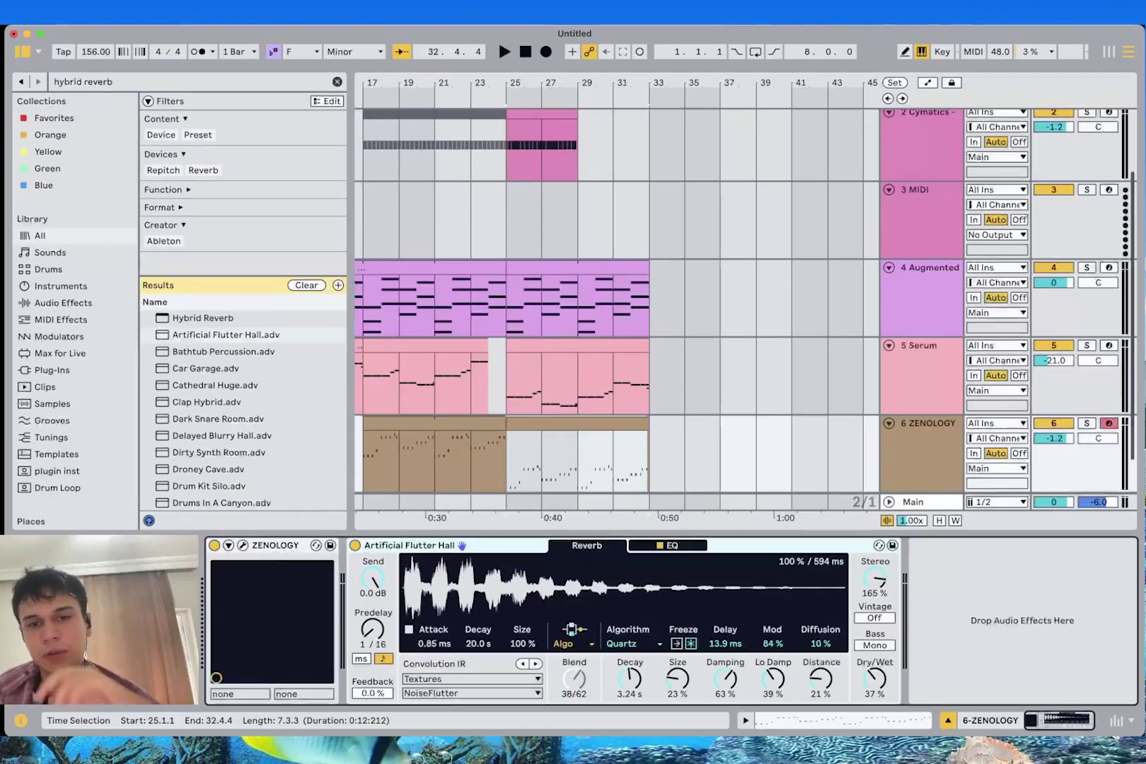
Duplicate the Drum Rack and hi-hat clips from bars 25–29 into bars 29–33 while playing the new section
key(space)
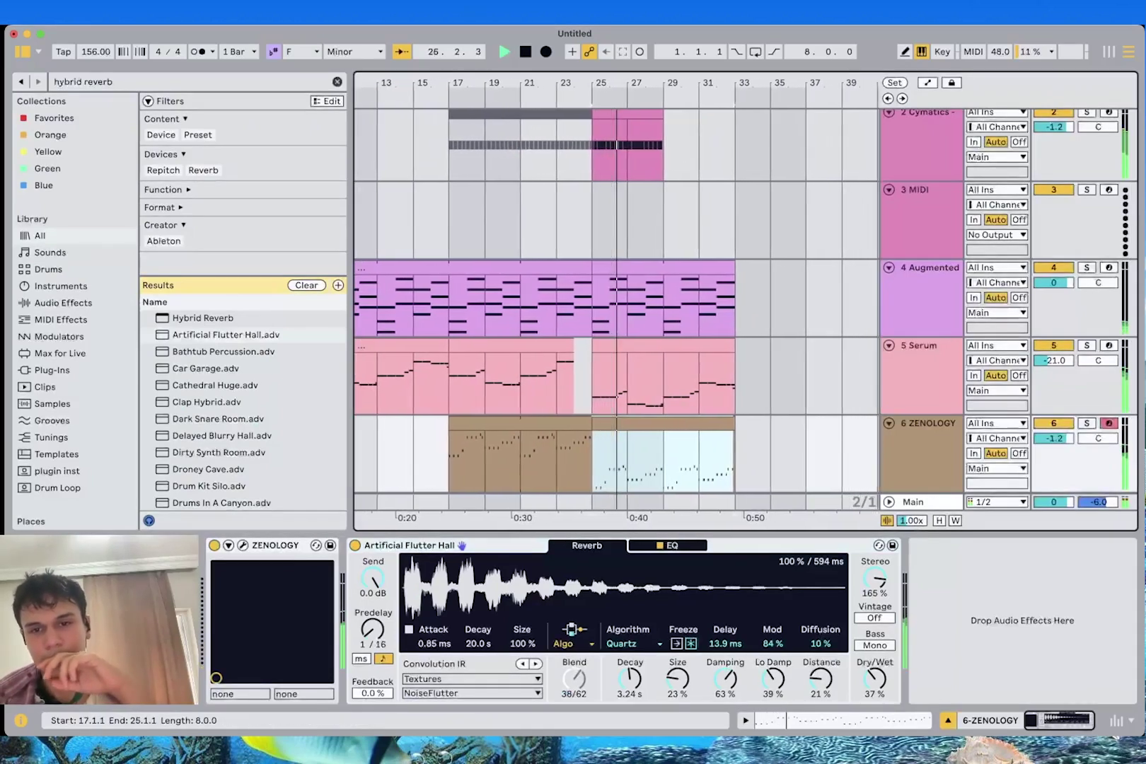
scroll(616, 297, up, 2)
scroll(616, 297, left, 2)
scroll(615, 297, left, 1)
drag(550, 157, 620, 230)
key(super+d)
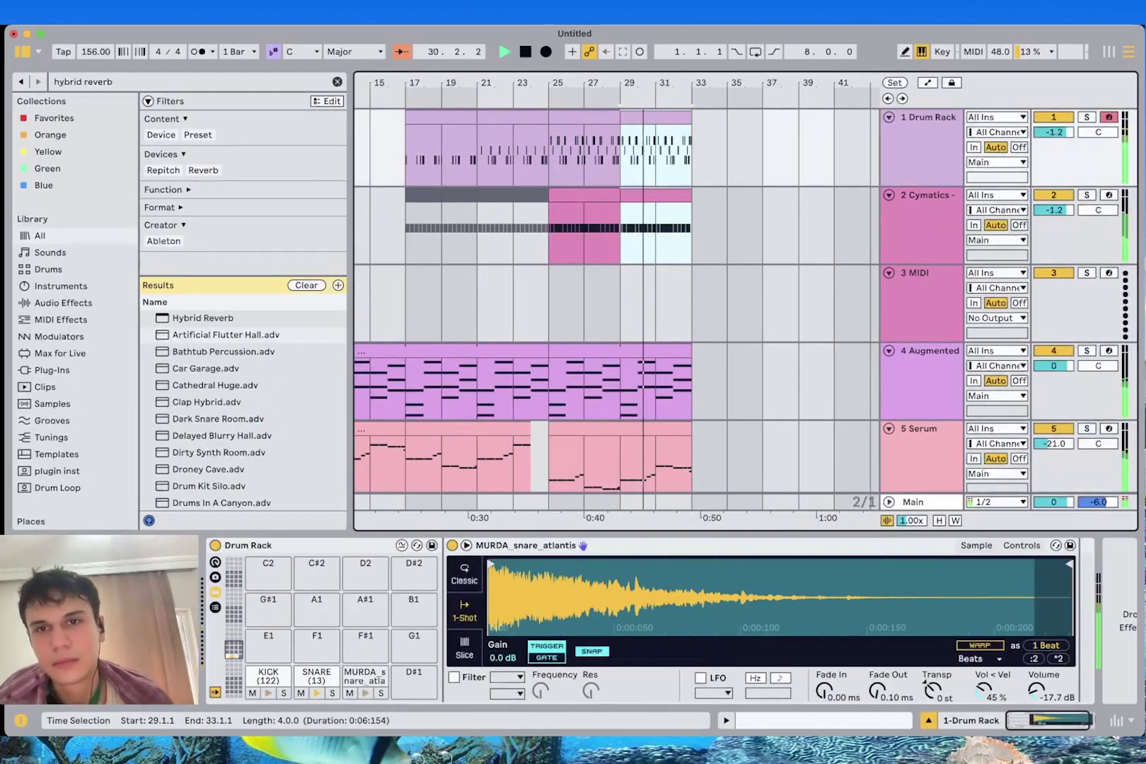
click(622, 305)
scroll(623, 305, down, 4)
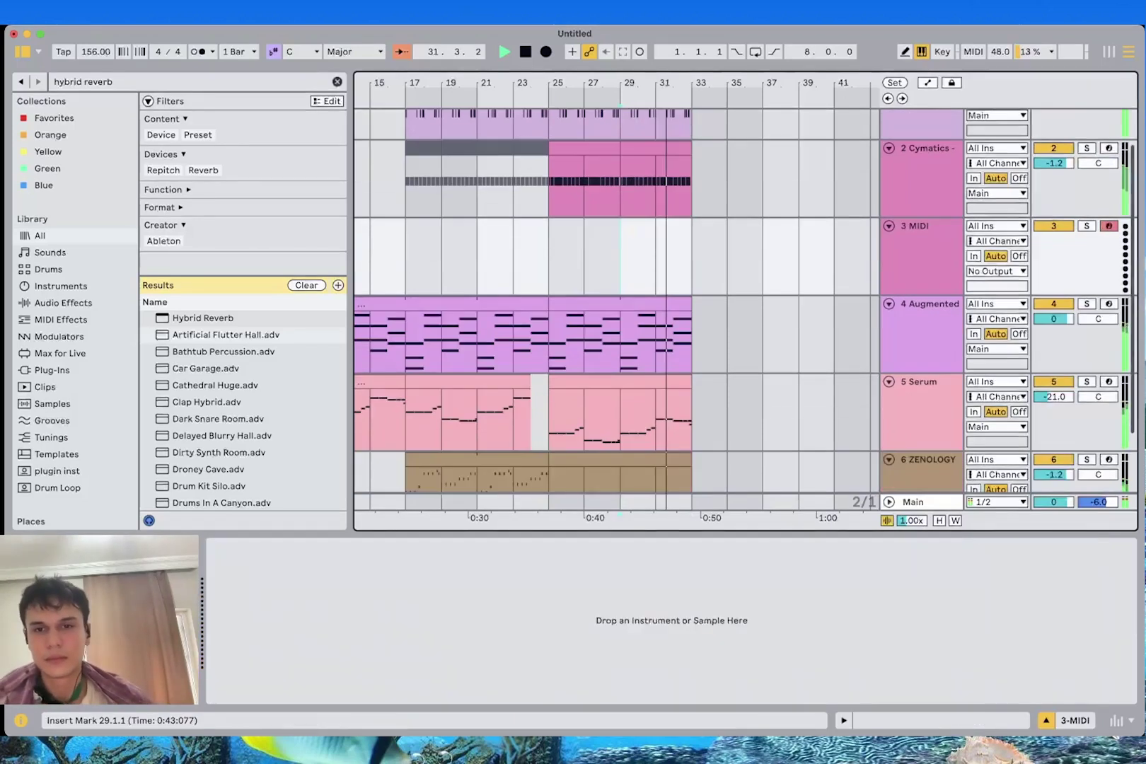
key(space)
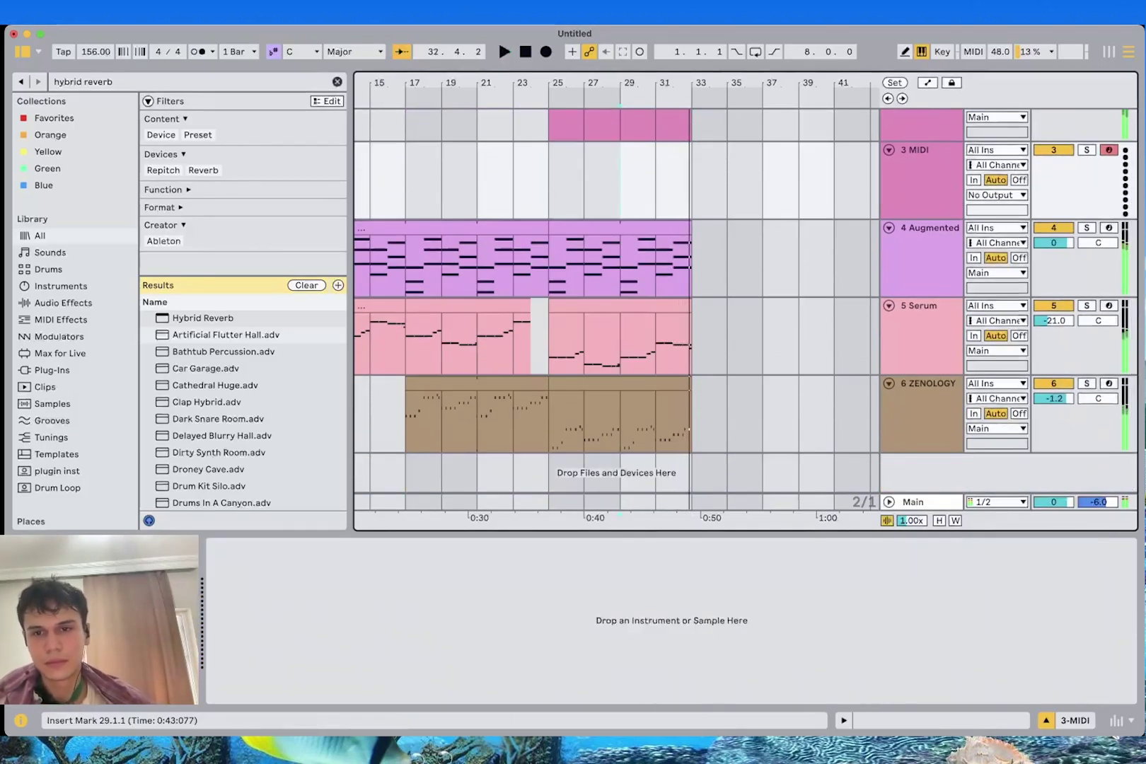
Duplicate the clips on all tracks from bars 25–33 into bars 33–41
scroll(623, 305, up, 2)
scroll(709, 305, down, 3)
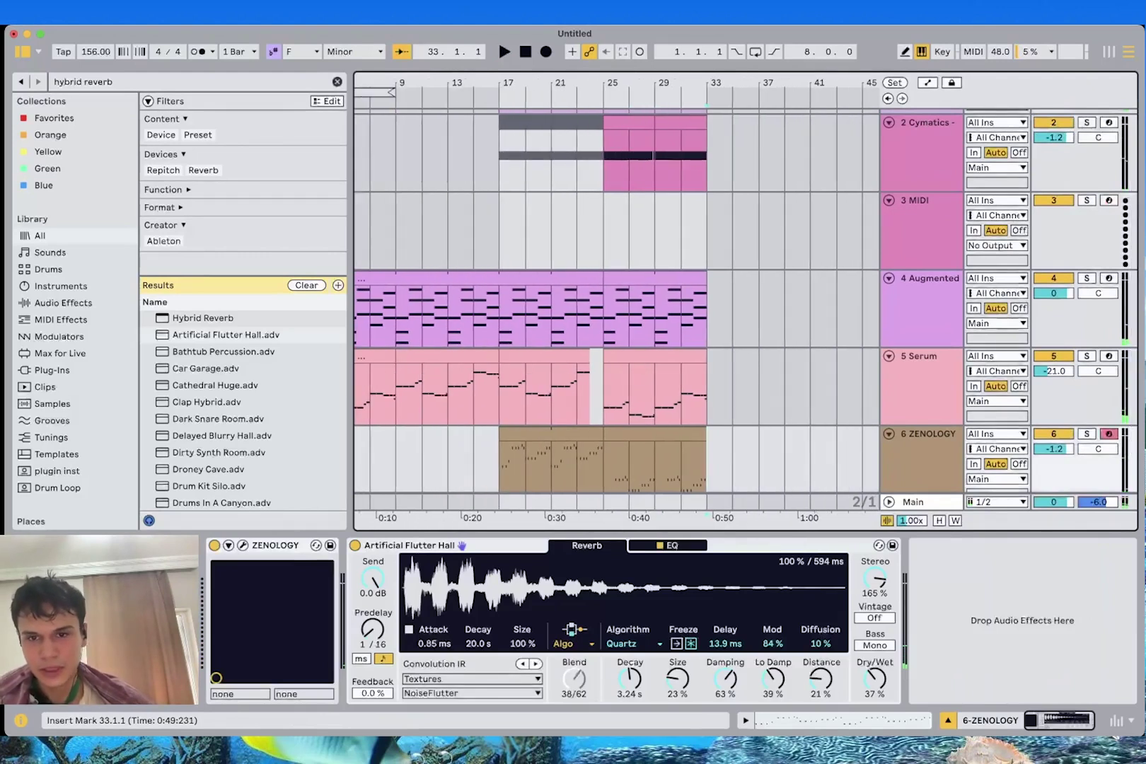
scroll(710, 304, up, 3)
shift+click(616, 155)
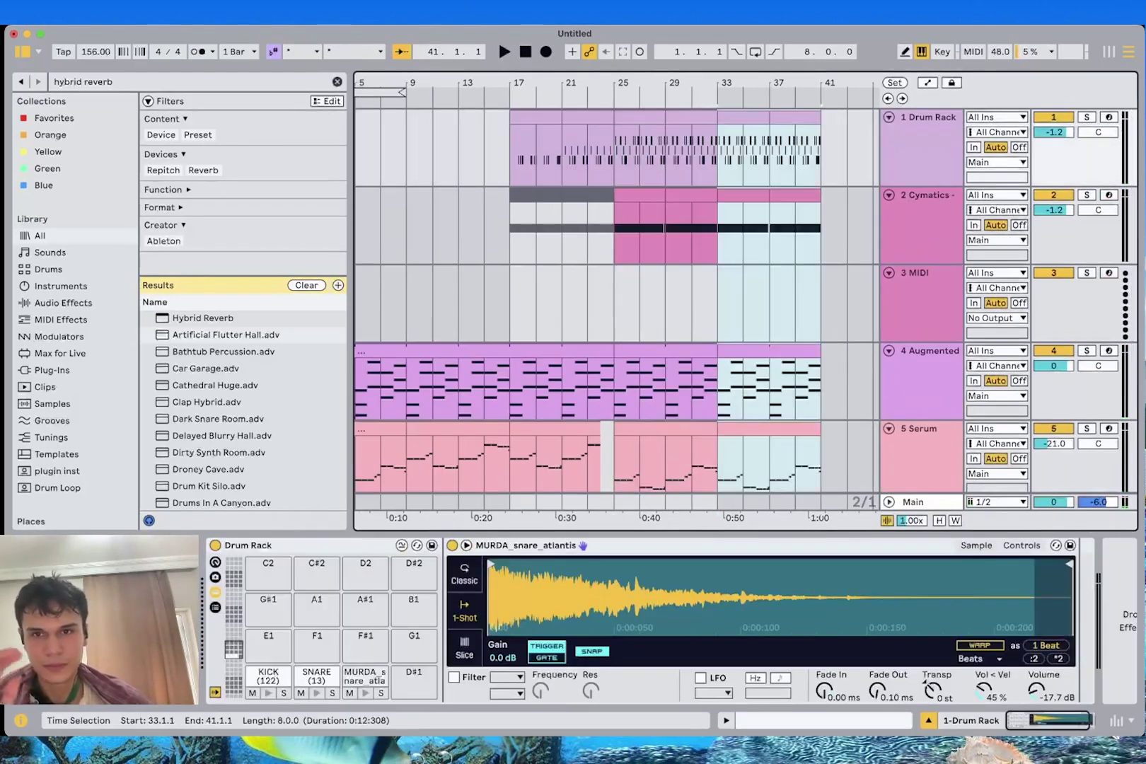
Transpose all notes of the ZENOLOGY clip starting at bar 33 up an octave
scroll(750, 417, down, 3)
click(751, 423)
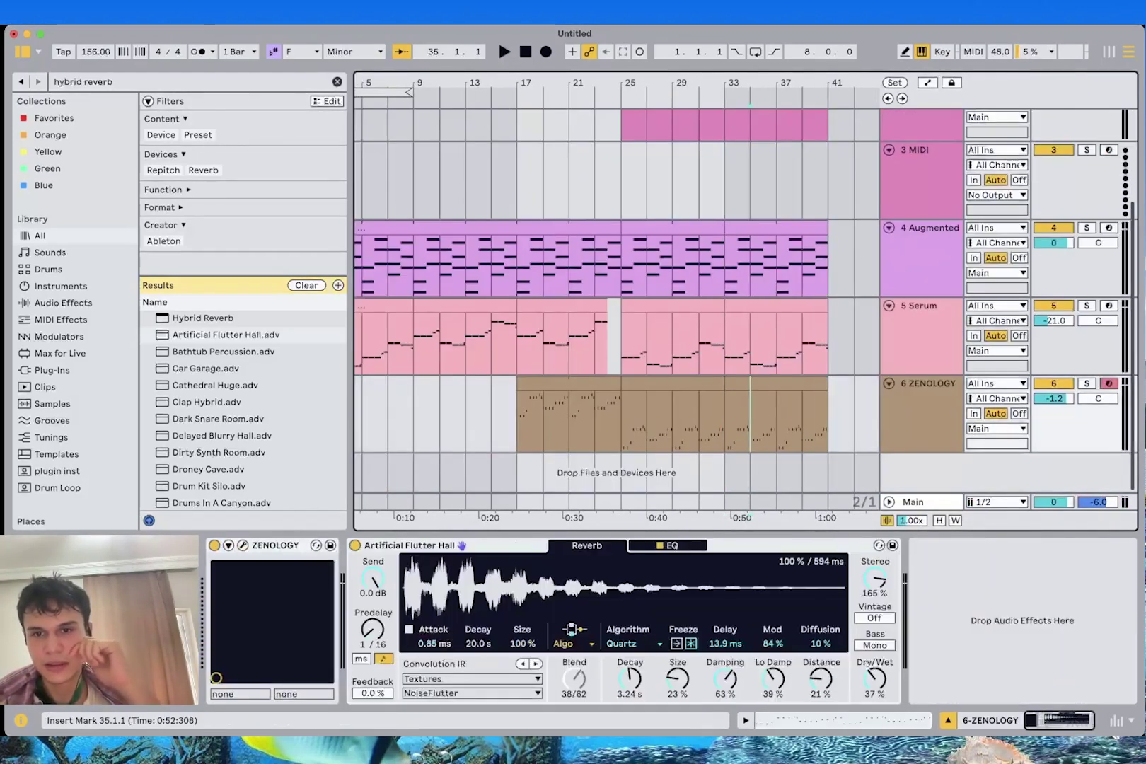
double_click(751, 384)
click(729, 386)
key(super+a)
key(shift+Up)
key(shift+Tab)
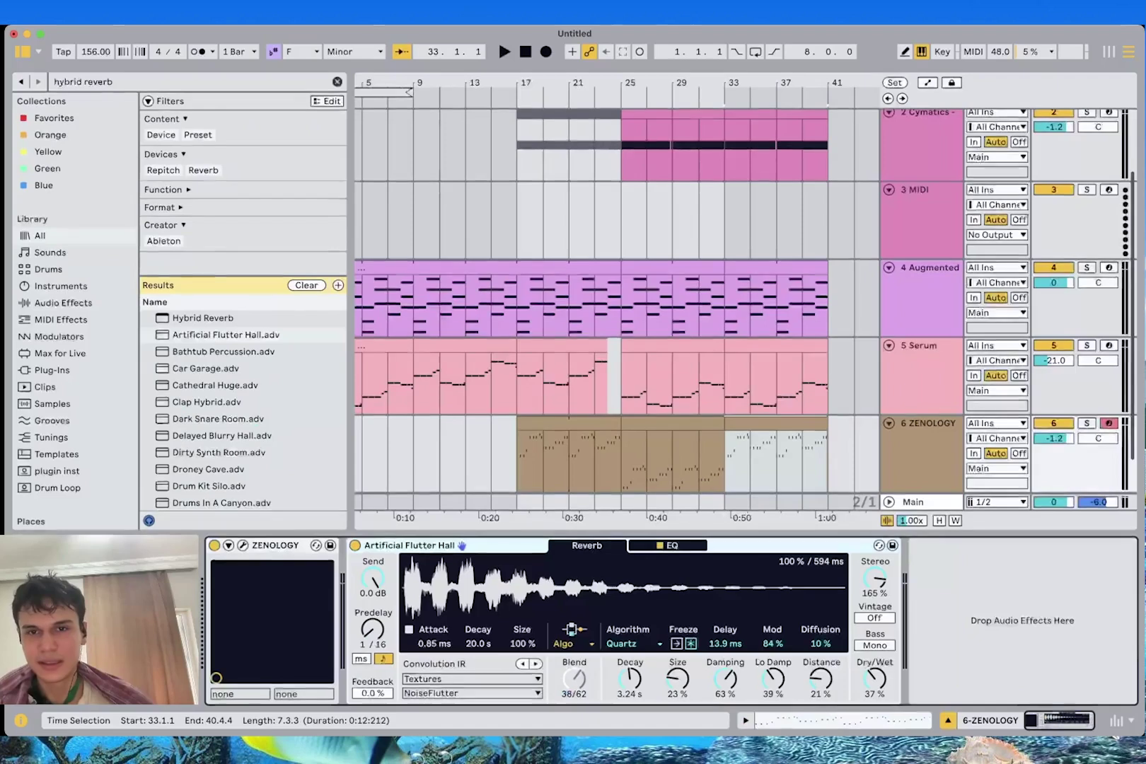
Play from bar 33 and delete bar 40 from the Augmented Strings and Serum tracks
click(727, 384)
key(space)
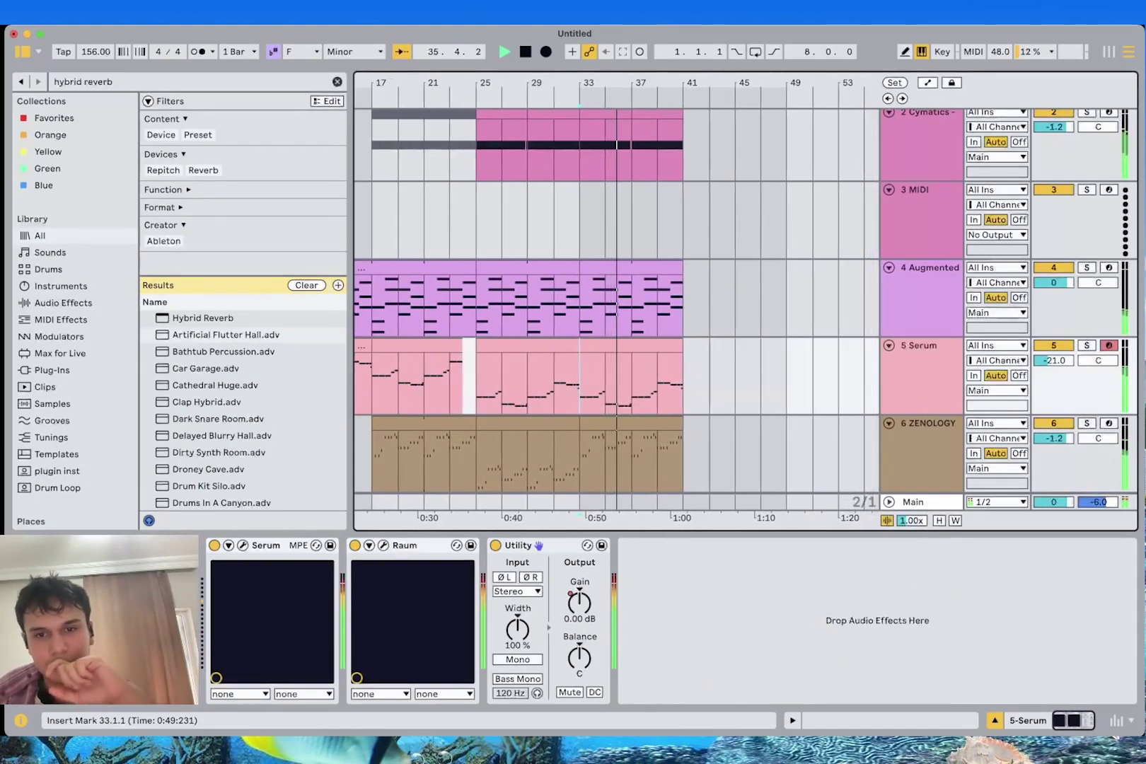
scroll(616, 301, up, 5)
drag(761, 379, 793, 304)
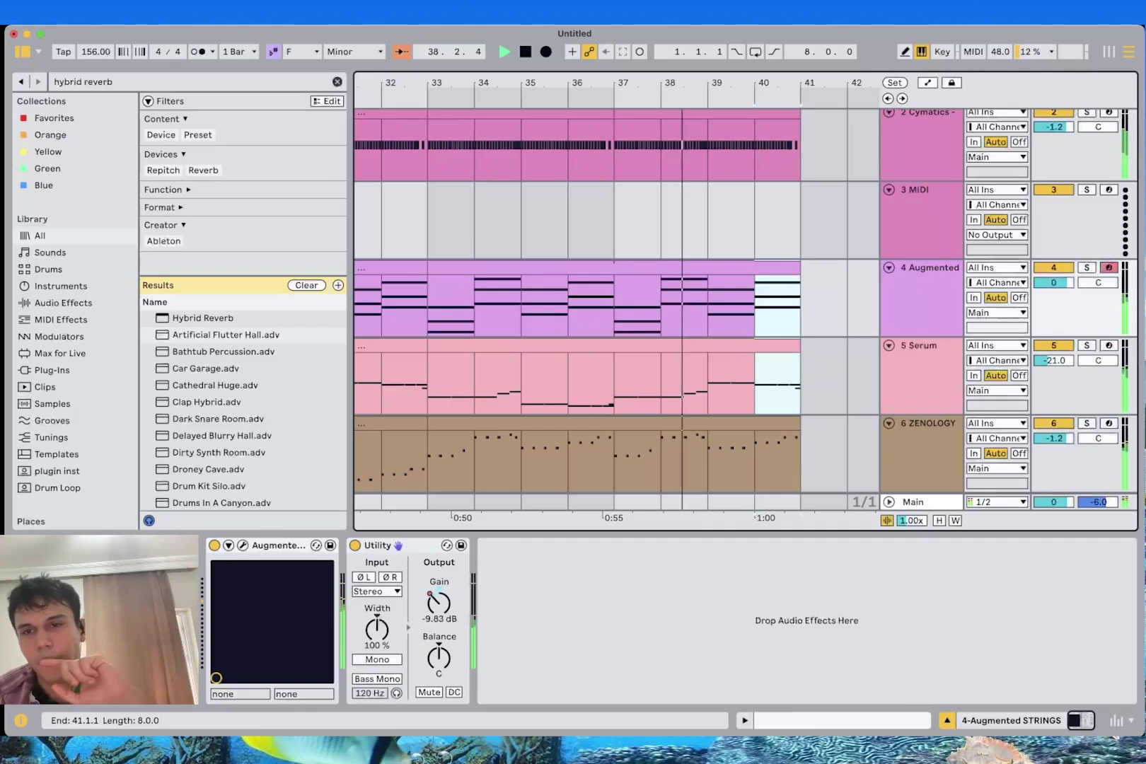
key(Delete)
Raise the last bar's notes in the final ZENOLOGY clip by an octave, lengthen them, and play back from bar 35
double_click(736, 423)
drag(1044, 218, 1129, 291)
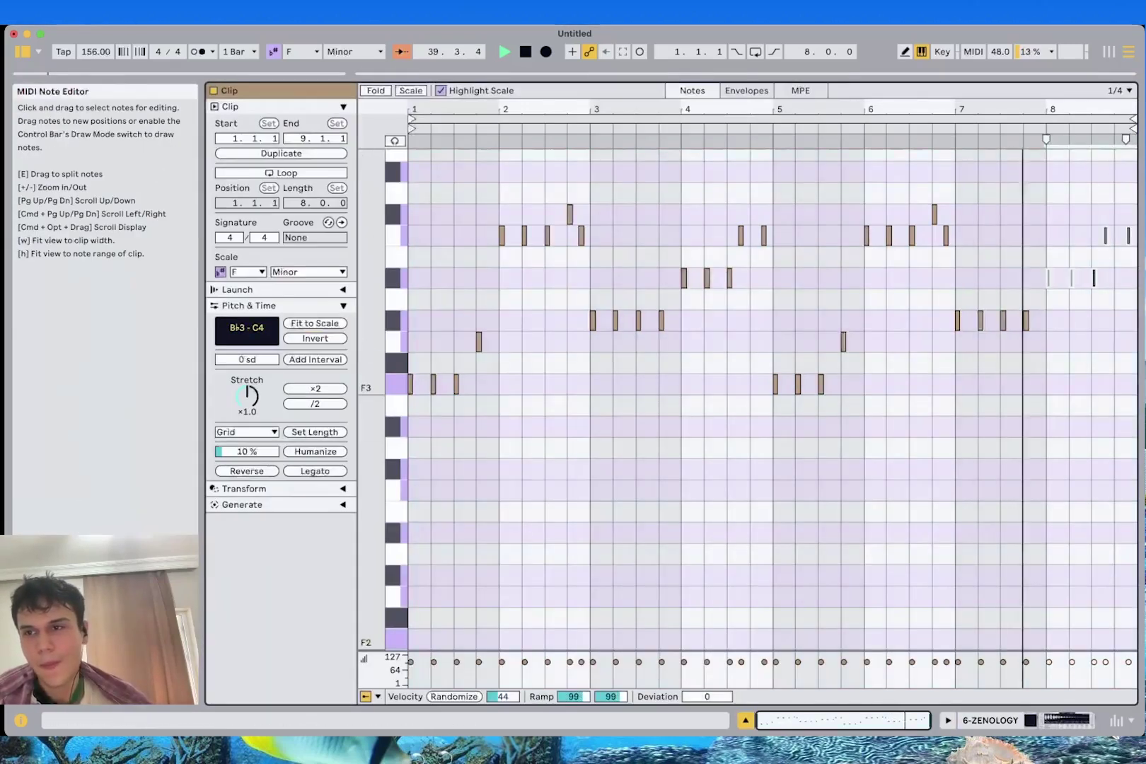
key(shift+Up)
key(shift+Right)
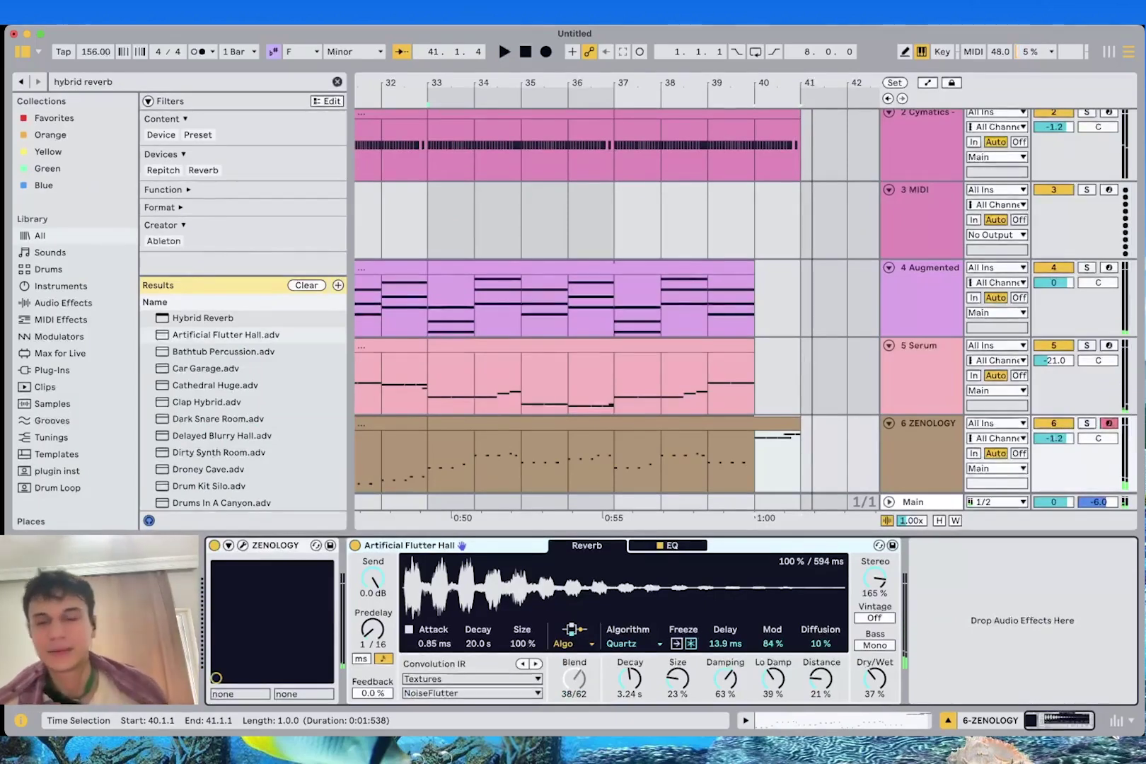
click(614, 383)
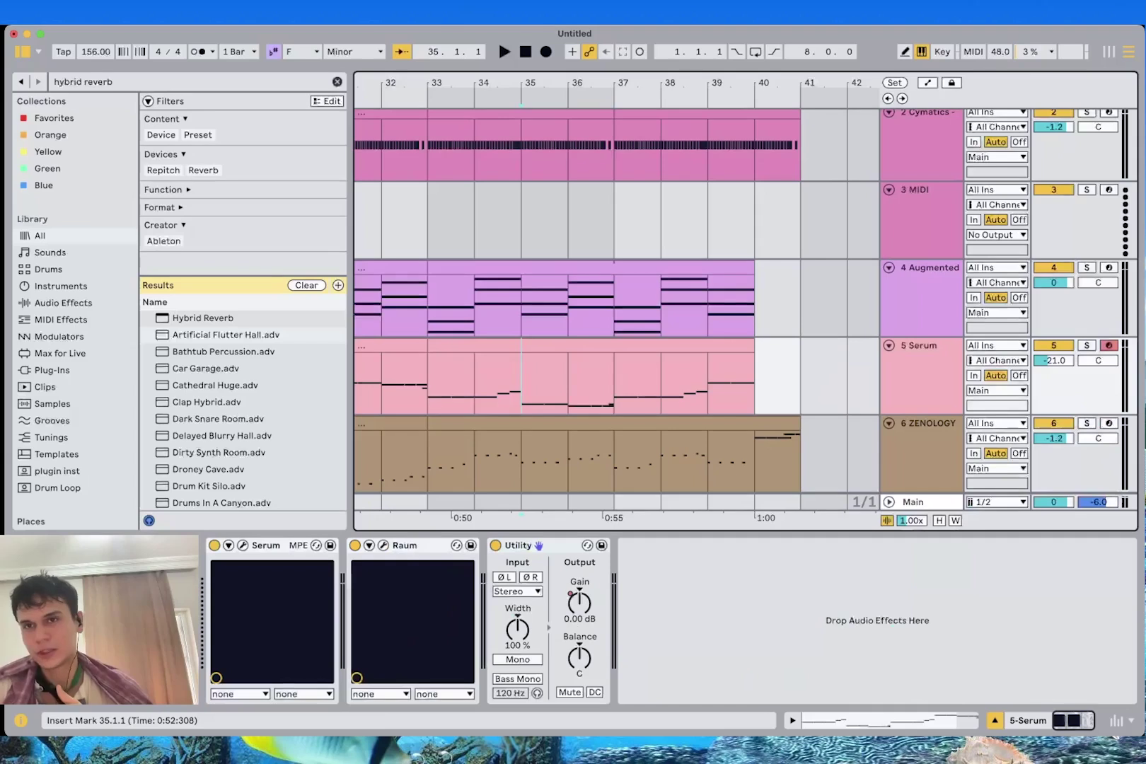
key(space)
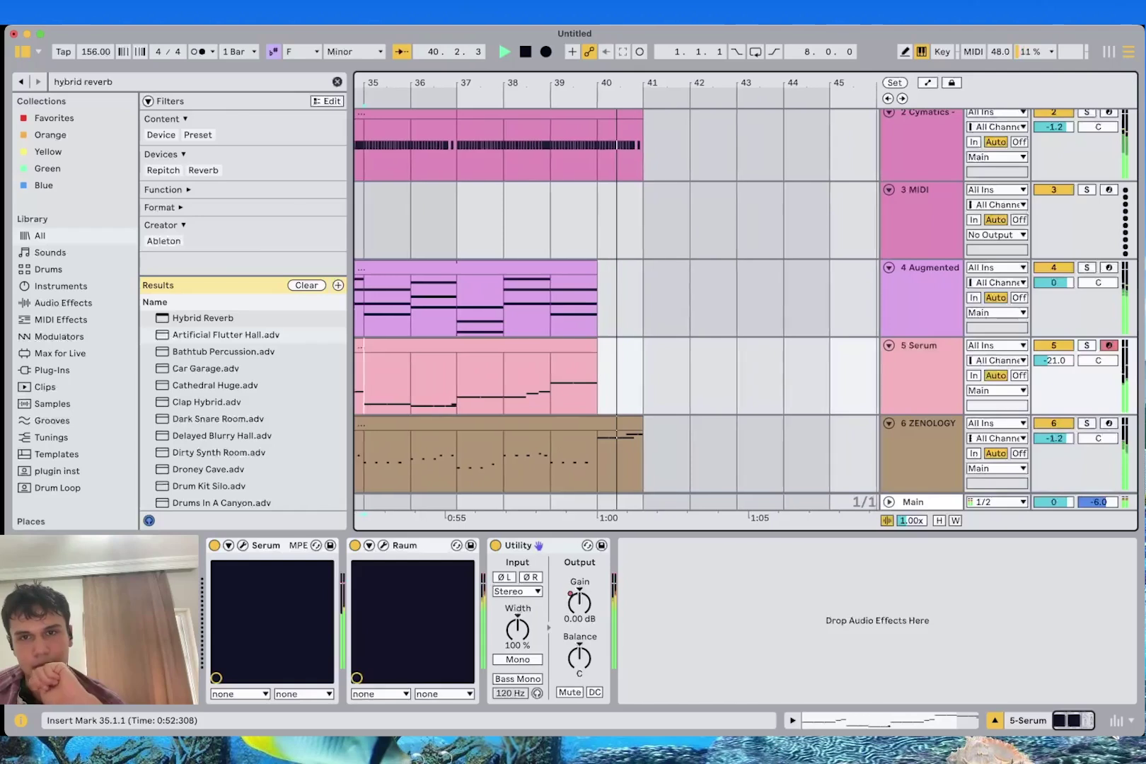
Create an empty one-bar MIDI clip on the Augmented Strings track at bar 41
double_click(645, 304)
key(space)
key(shift+Tab)
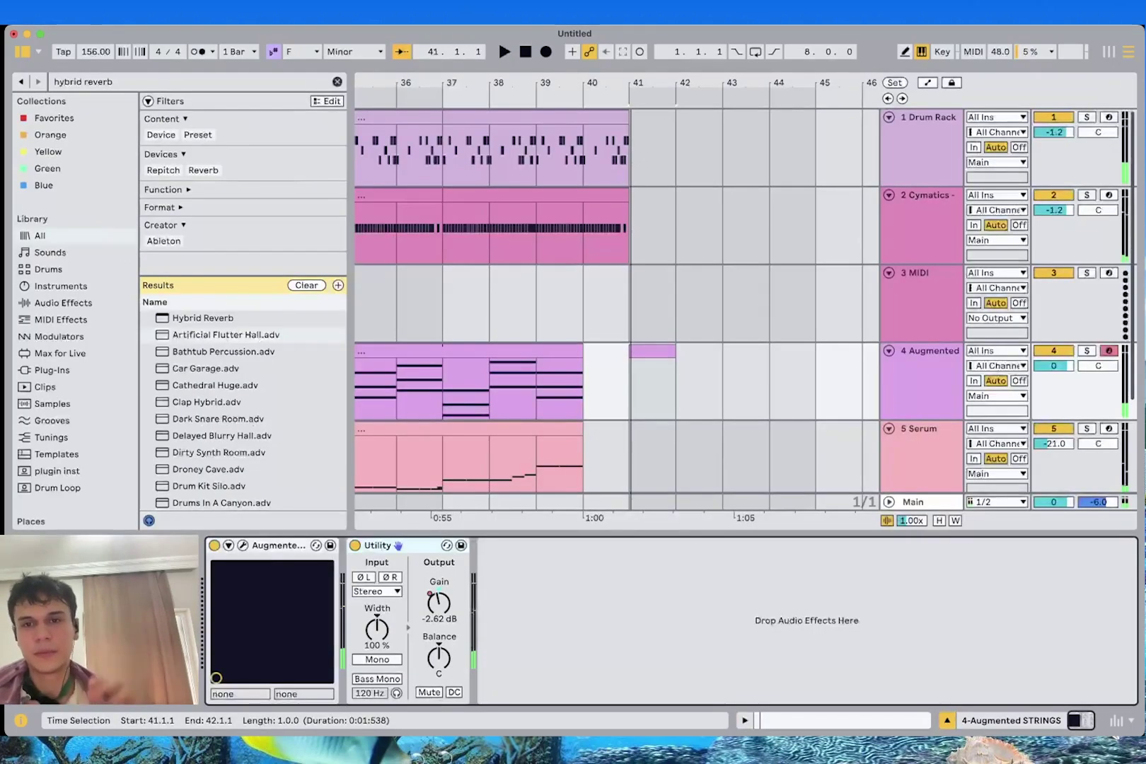
click(653, 352)
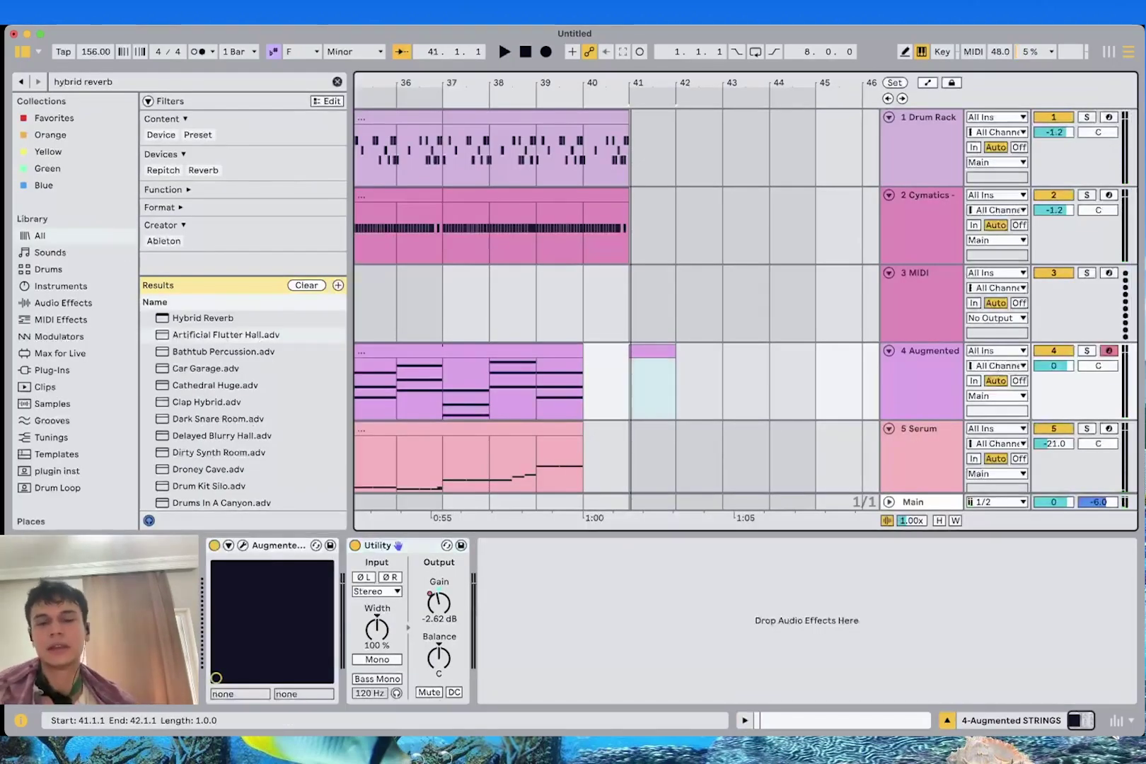
Draw a chord of F3, A♭3 and C4 at the start of the new strings clip
double_click(652, 352)
key(b)
click(424, 421)
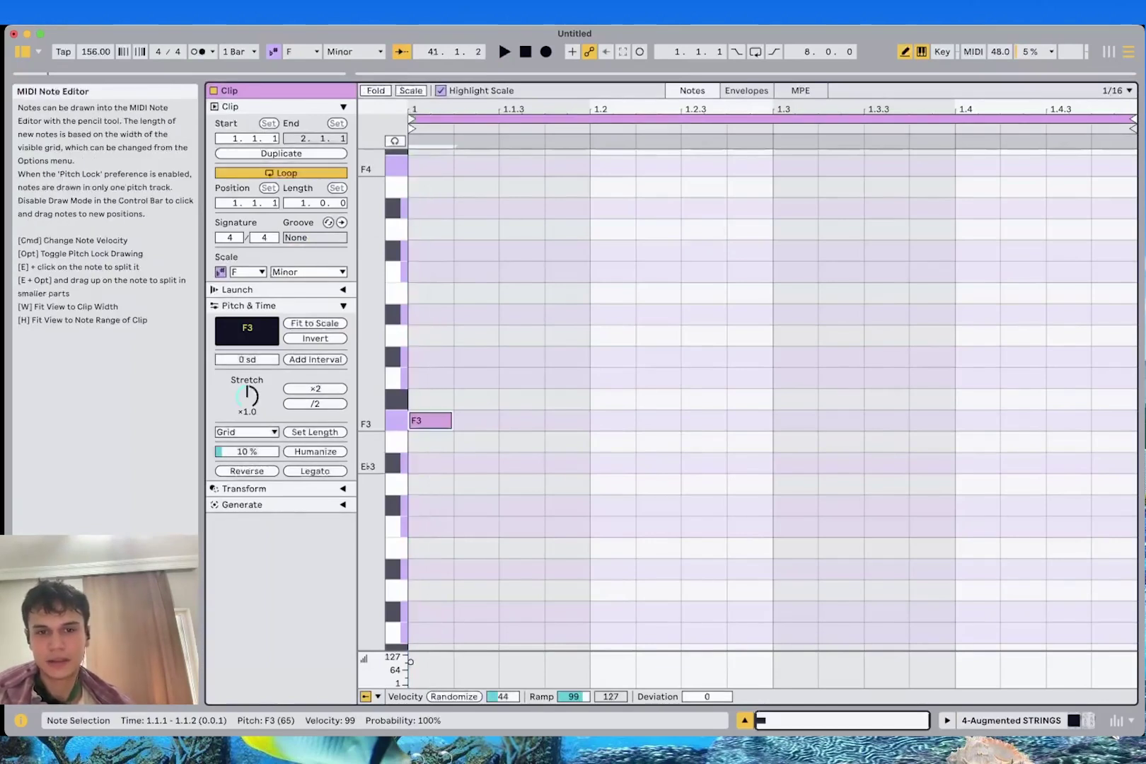
click(423, 357)
click(425, 272)
key(b)
Stretch all three chord notes to fill the whole bar and return to the arrangement
click(440, 458)
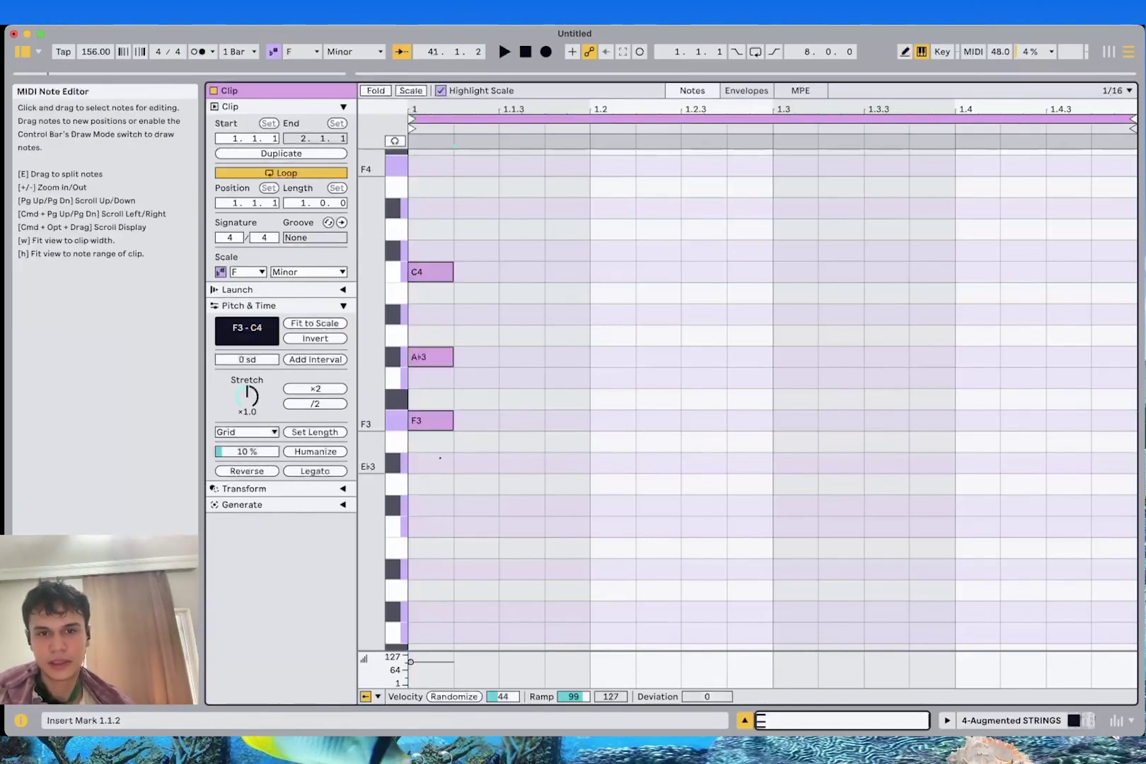
drag(451, 273, 1134, 234)
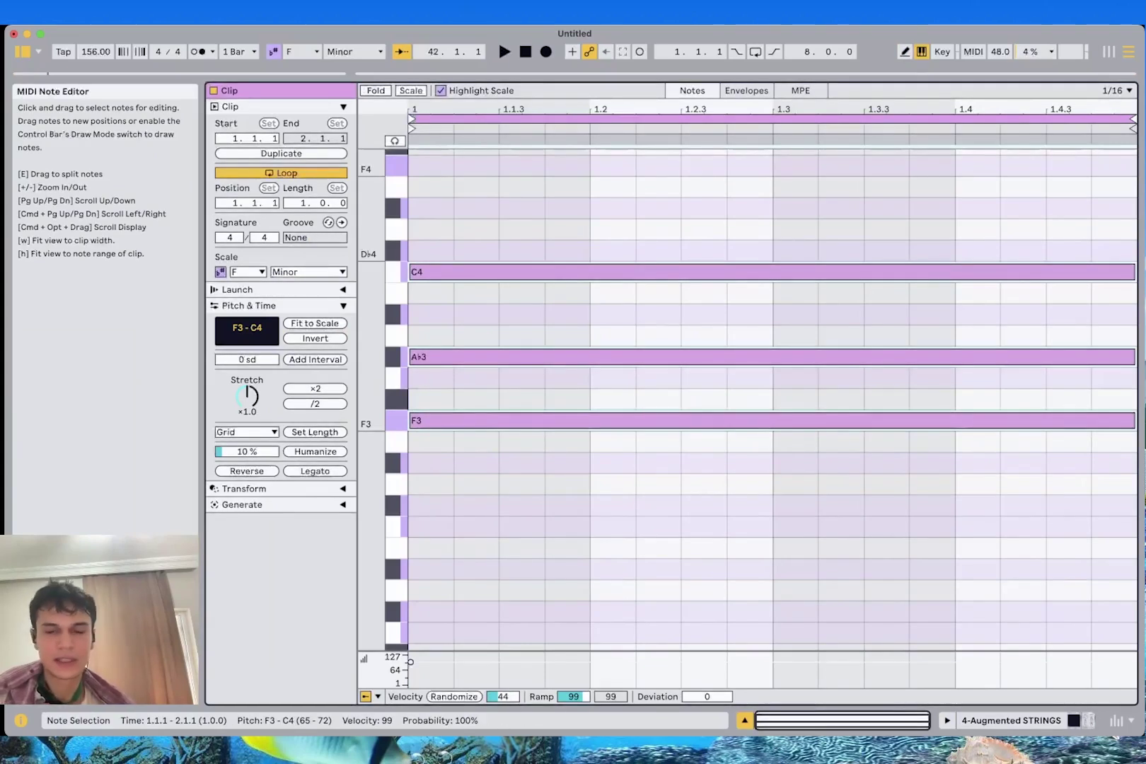
key(shift+Tab)
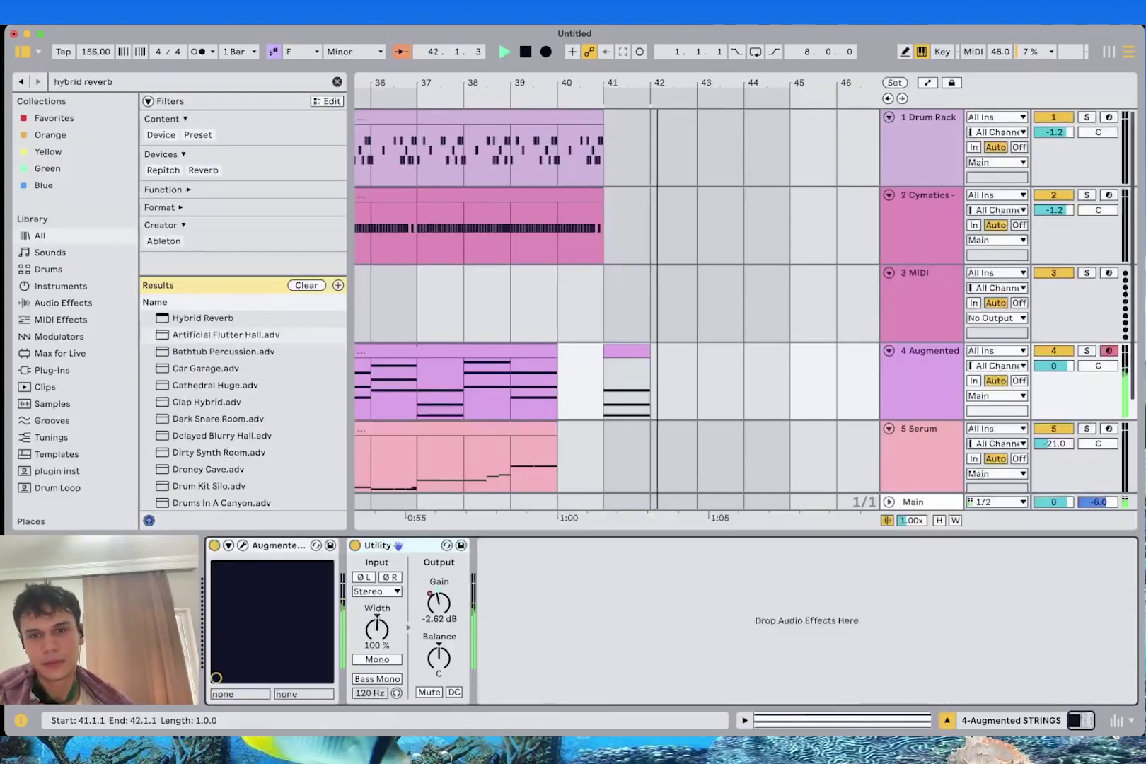
Duplicate bars 41–43 of the Augmented Strings track, chord clip plus empty bar, to bar 43, and play from bar 41
drag(697, 375, 609, 371)
key(space)
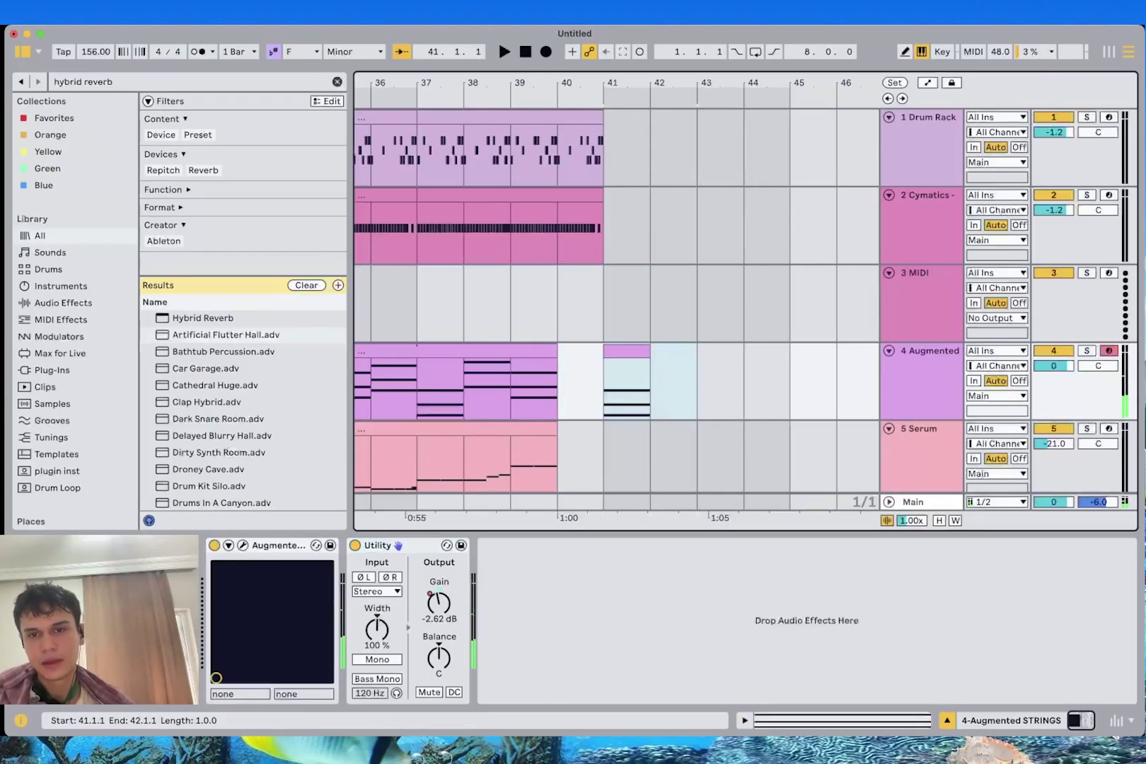
key(super+d)
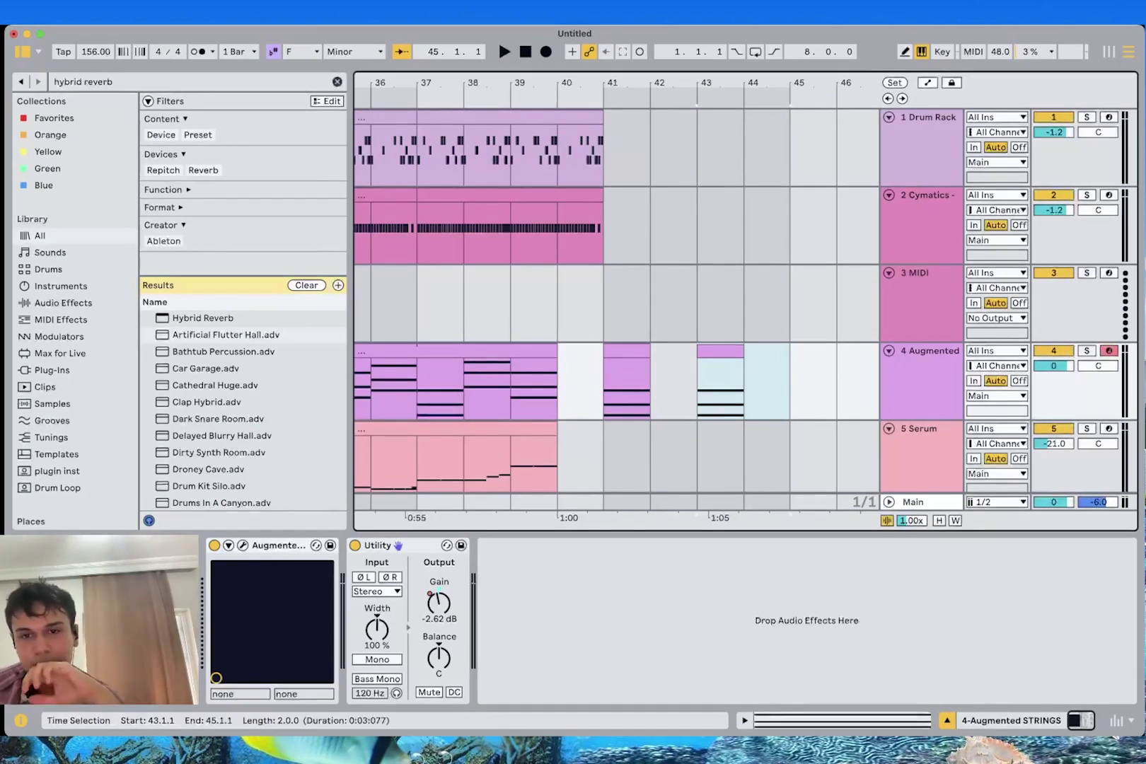
click(605, 386)
key(space)
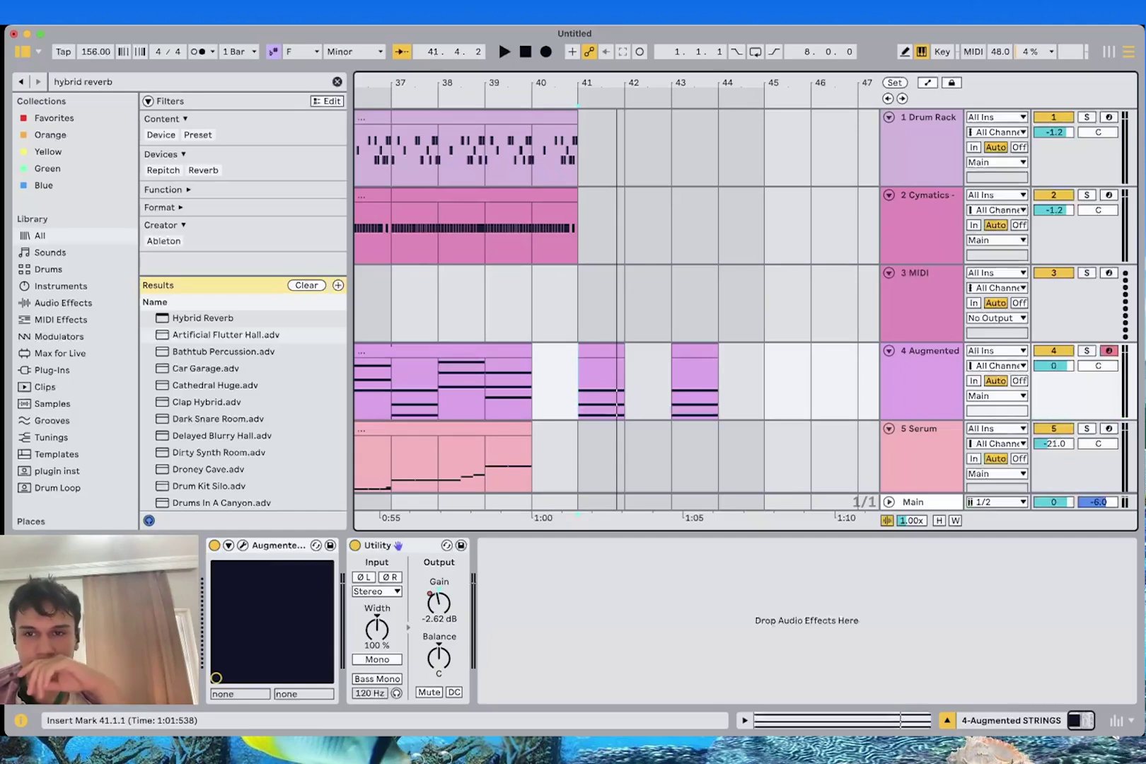
Listen to the new strings chords from bar 41
drag(582, 227, 620, 228)
drag(716, 228, 621, 228)
click(576, 228)
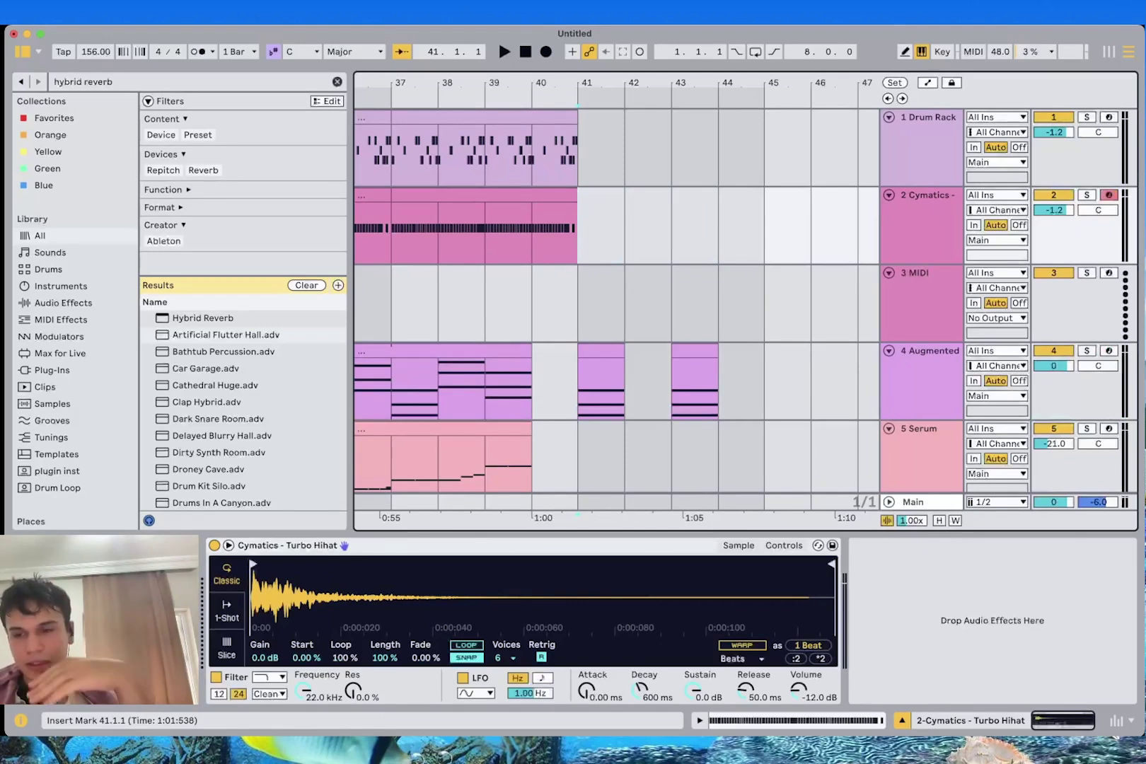
drag(625, 295, 625, 241)
click(578, 304)
key(space)
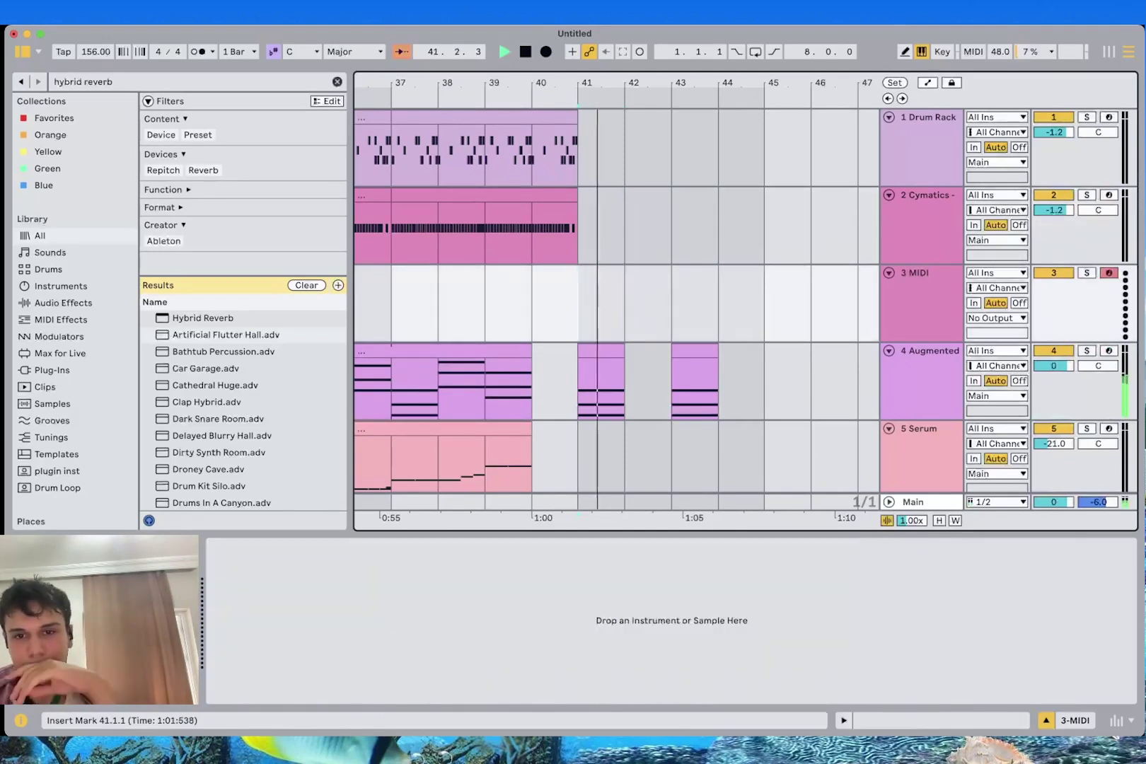
scroll(615, 304, down, 3)
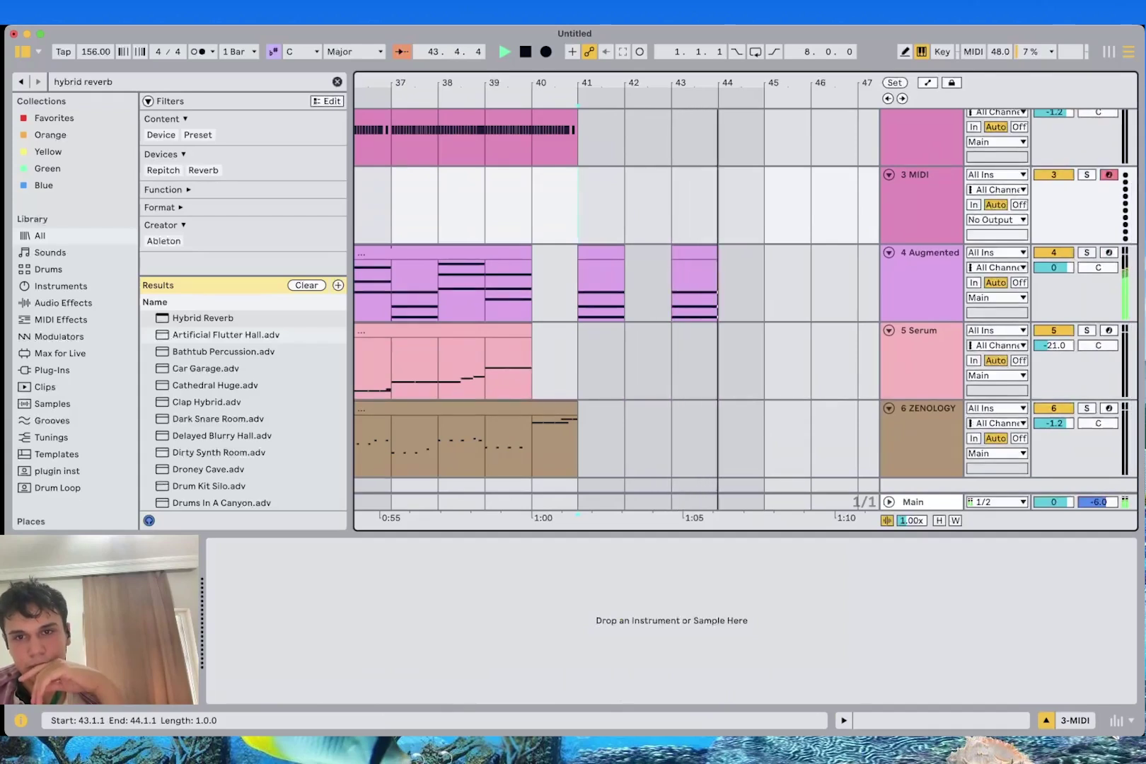
Duplicate exactly bars 41–45 of the Augmented Strings track to bar 45, undoing the imprecise first copy
key(super+d)
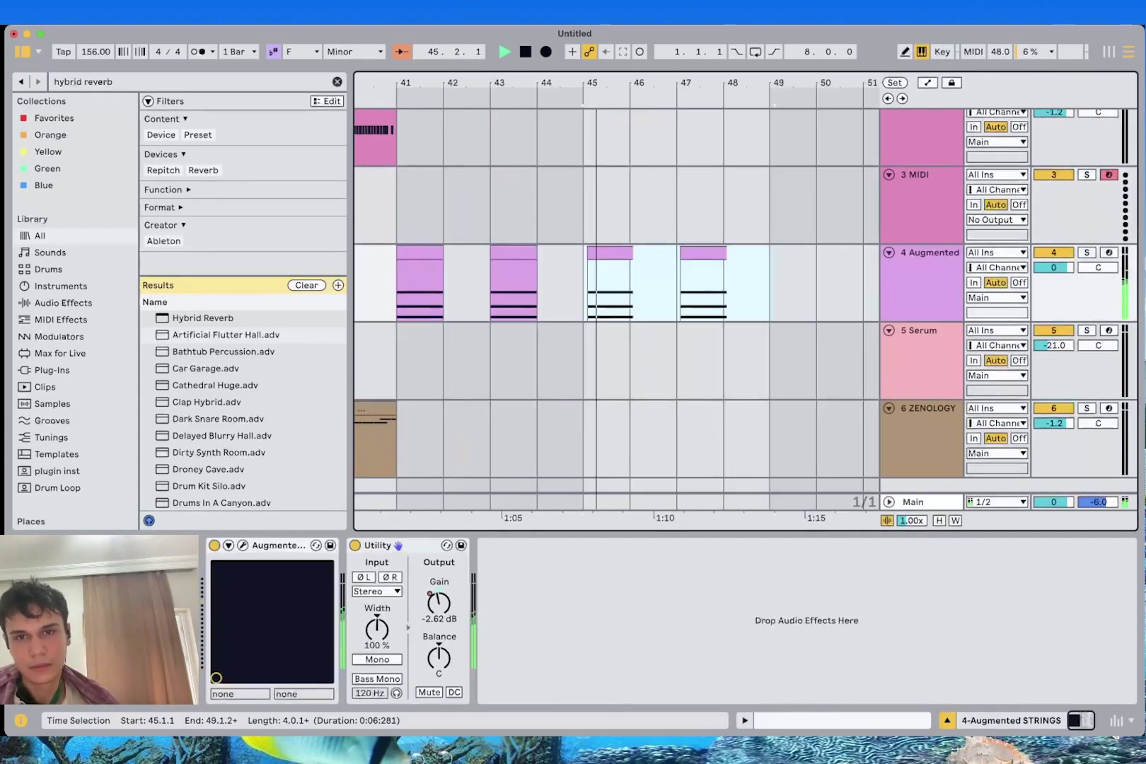
key(super+z)
drag(583, 290, 397, 290)
key(super+d)
Create an empty four-bar MIDI clip on the ZENOLOGY track at bar 41 and play it with Draw Mode on
scroll(616, 304, down, 2)
key(space)
drag(768, 417, 398, 417)
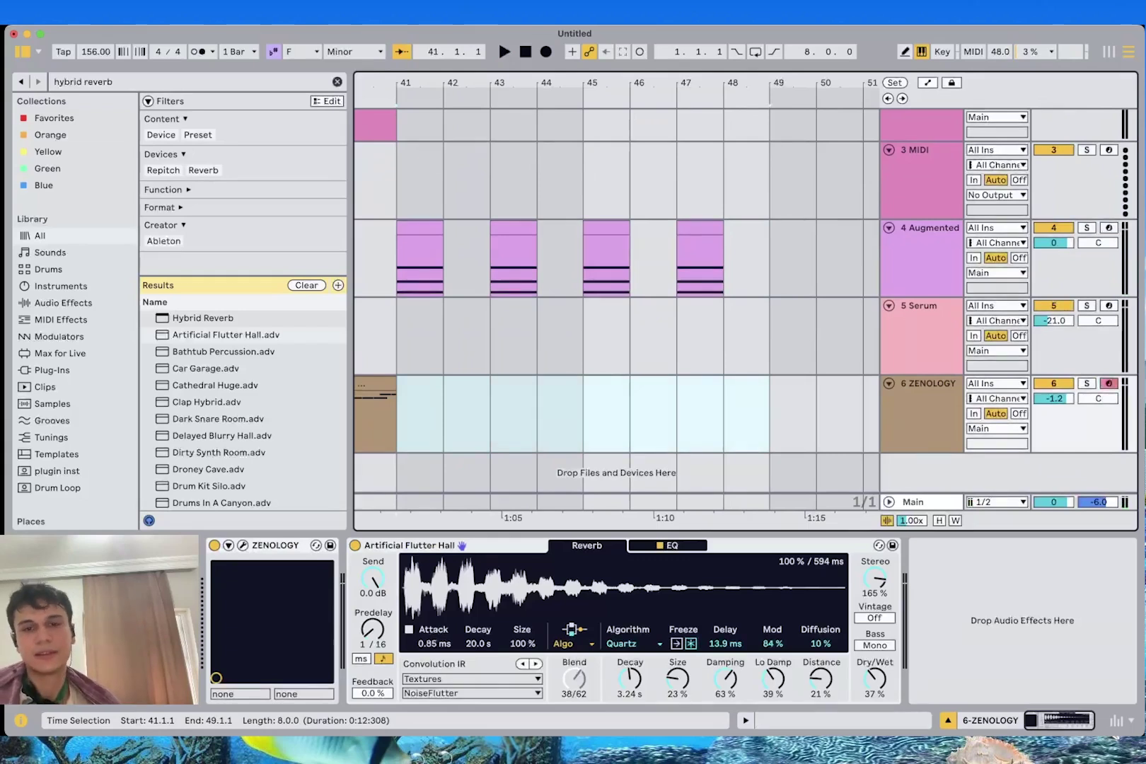
key(super+shift+m)
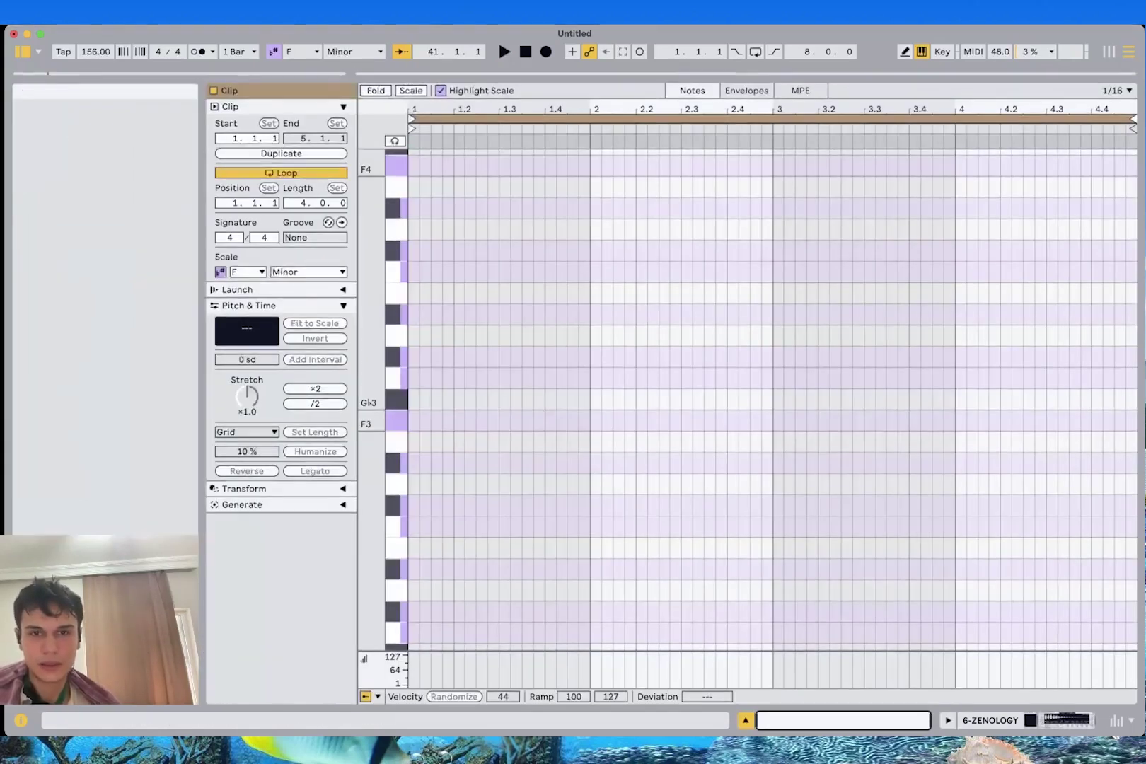
key(b)
key(space)
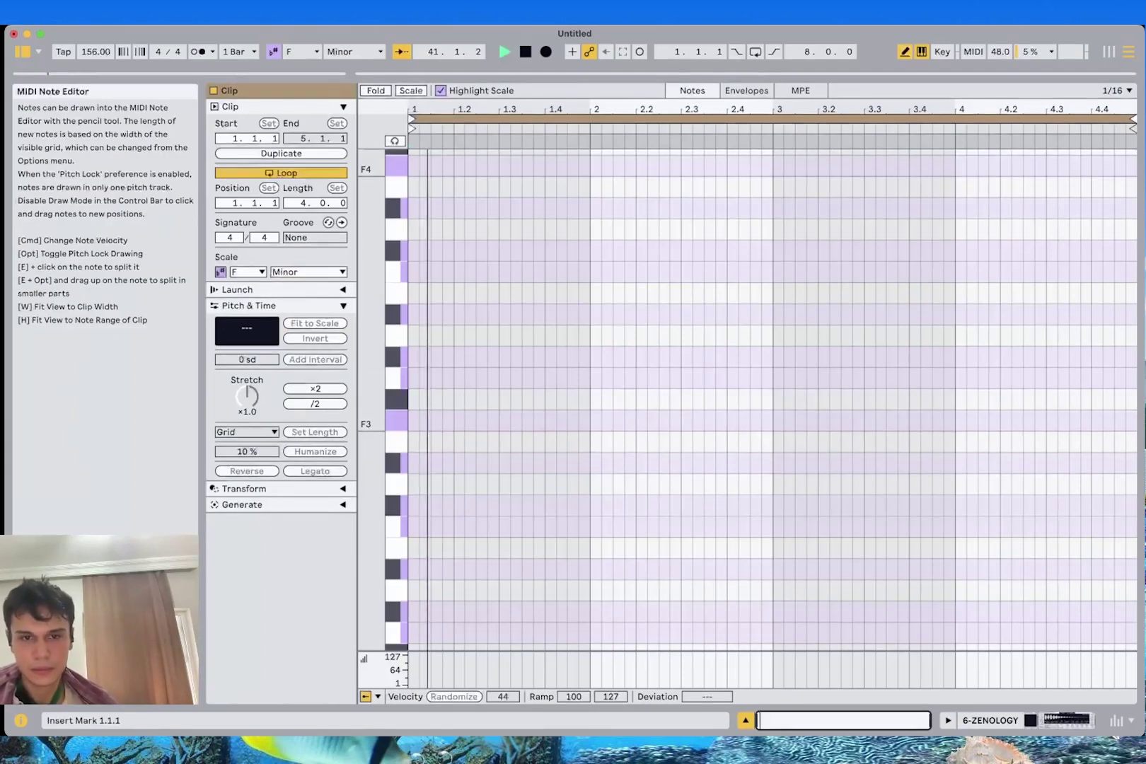
click(572, 420)
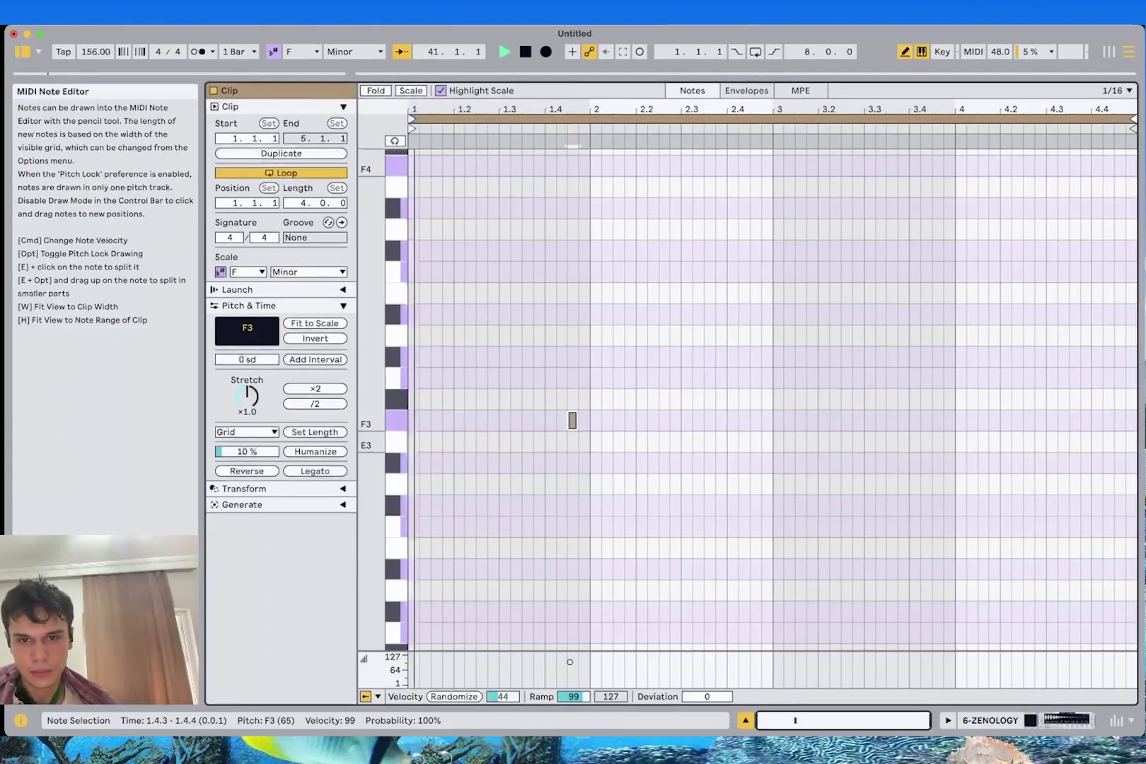
key(Down)
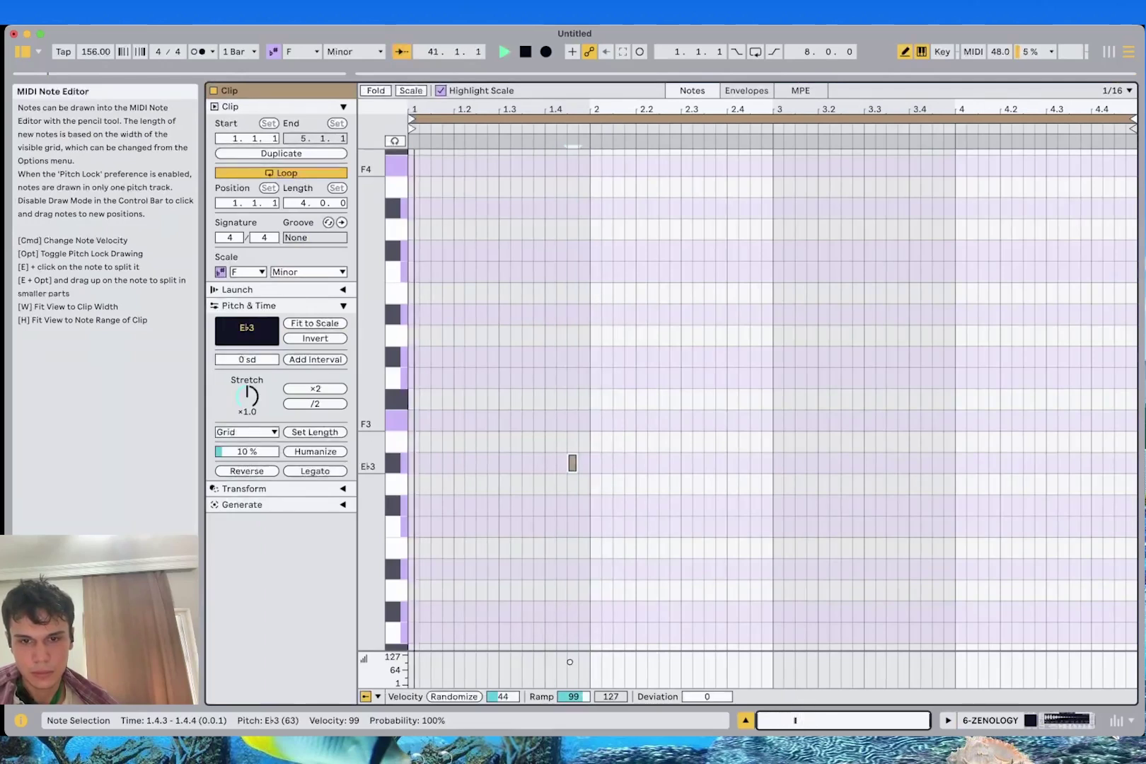
key(Delete)
click(573, 314)
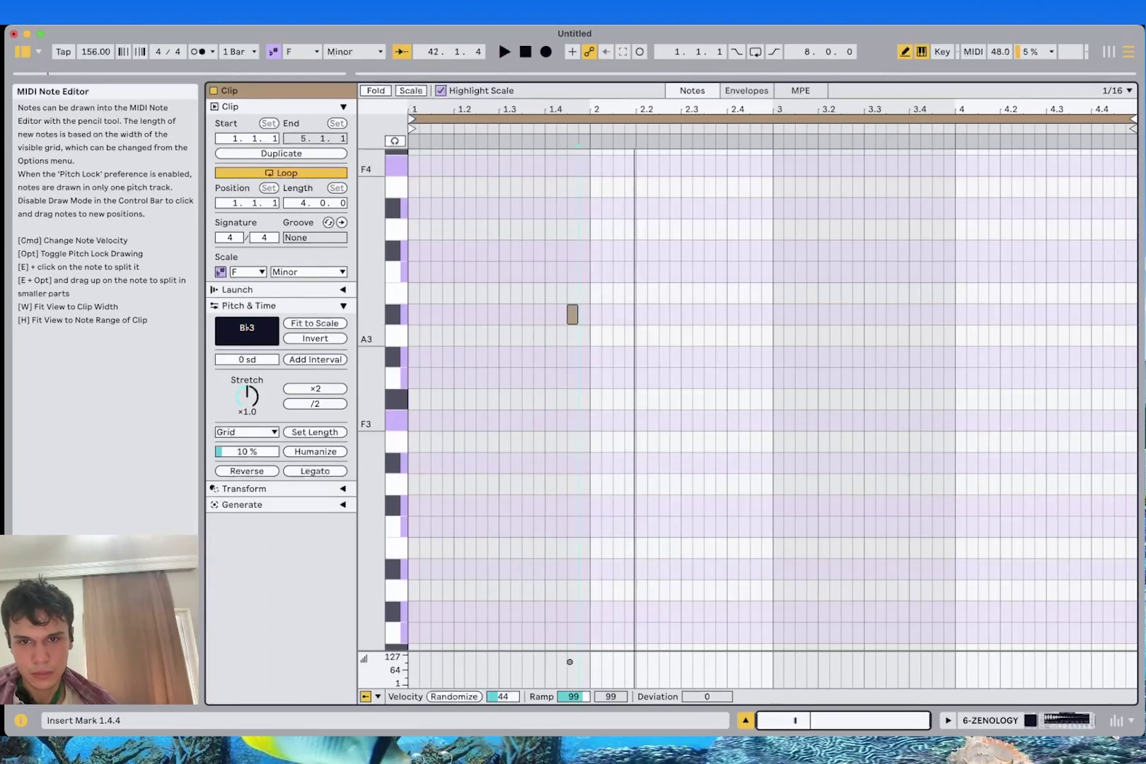
click(572, 315)
Draw sixteenth notes B♭3 at 2.1.1 and A♭3 at 2.3.3 in the ZENOLOGY clip, and duplicate the pair two bars on
click(595, 314)
click(708, 356)
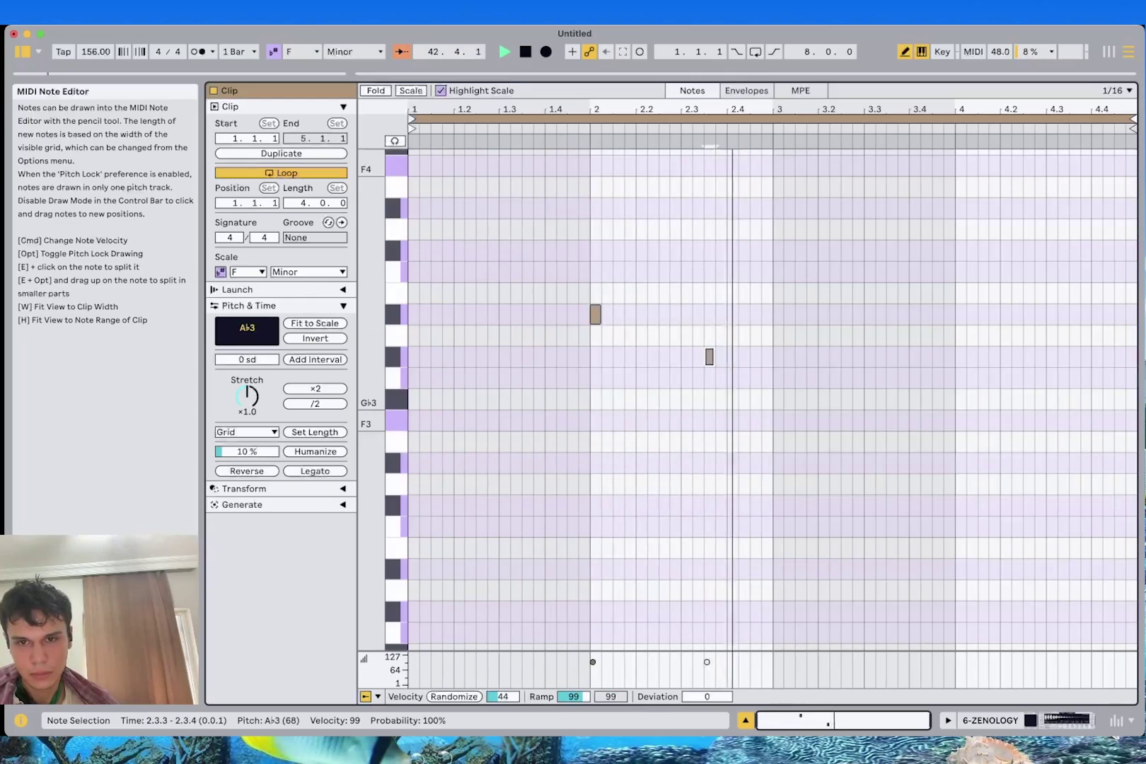
key(b)
drag(955, 403, 593, 273)
key(super+d)
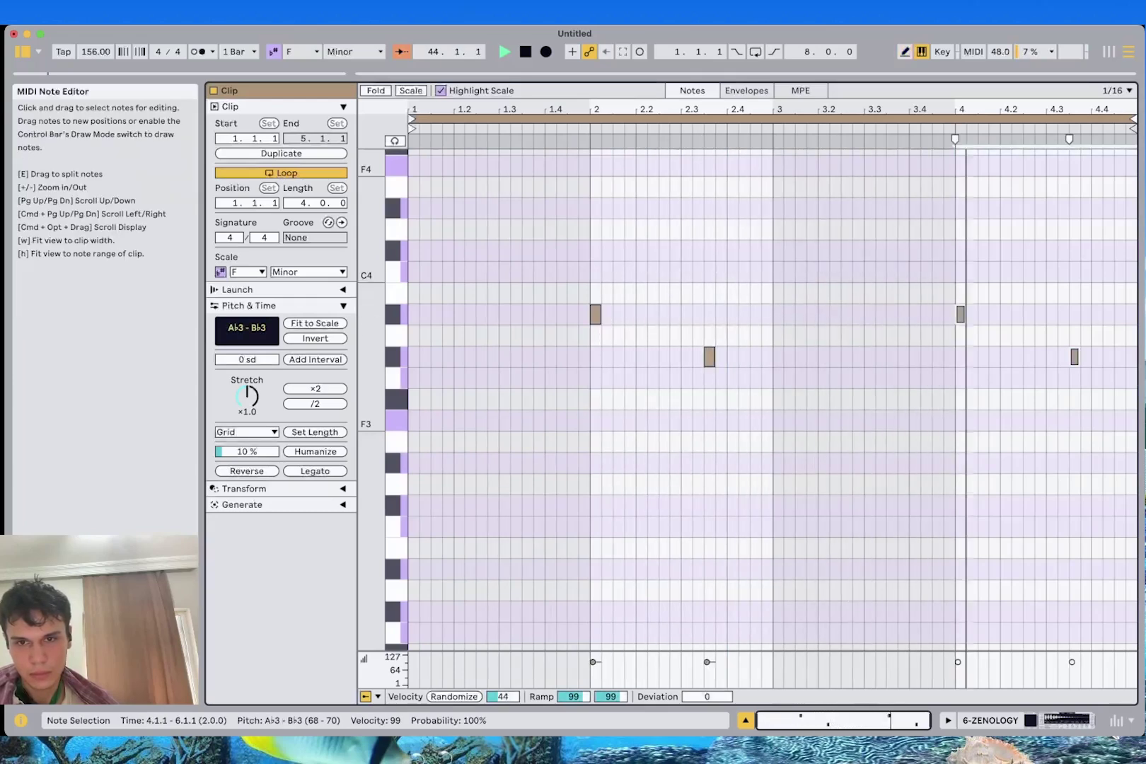
Lower the two copied notes in the clip's fourth bar to F3 and G3, and audition them
key(space)
drag(1034, 407, 979, 399)
drag(961, 316, 961, 336)
drag(961, 399, 961, 420)
drag(1070, 357, 1075, 378)
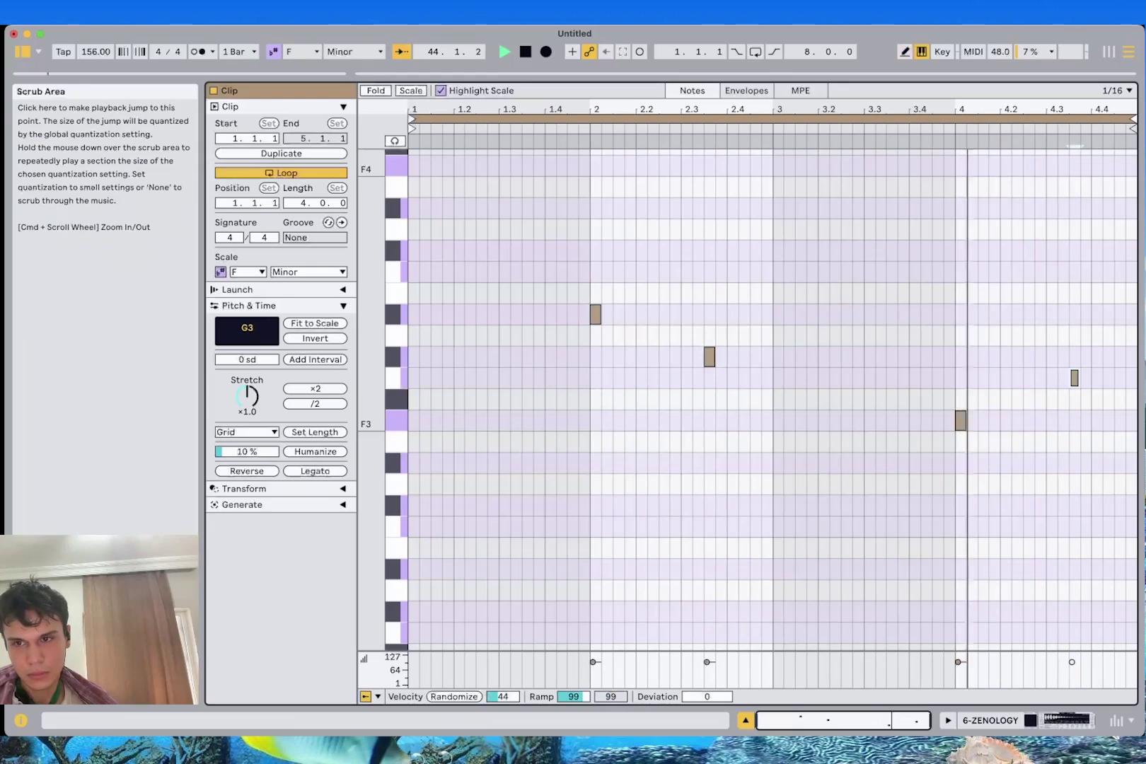
click(1075, 144)
key(space)
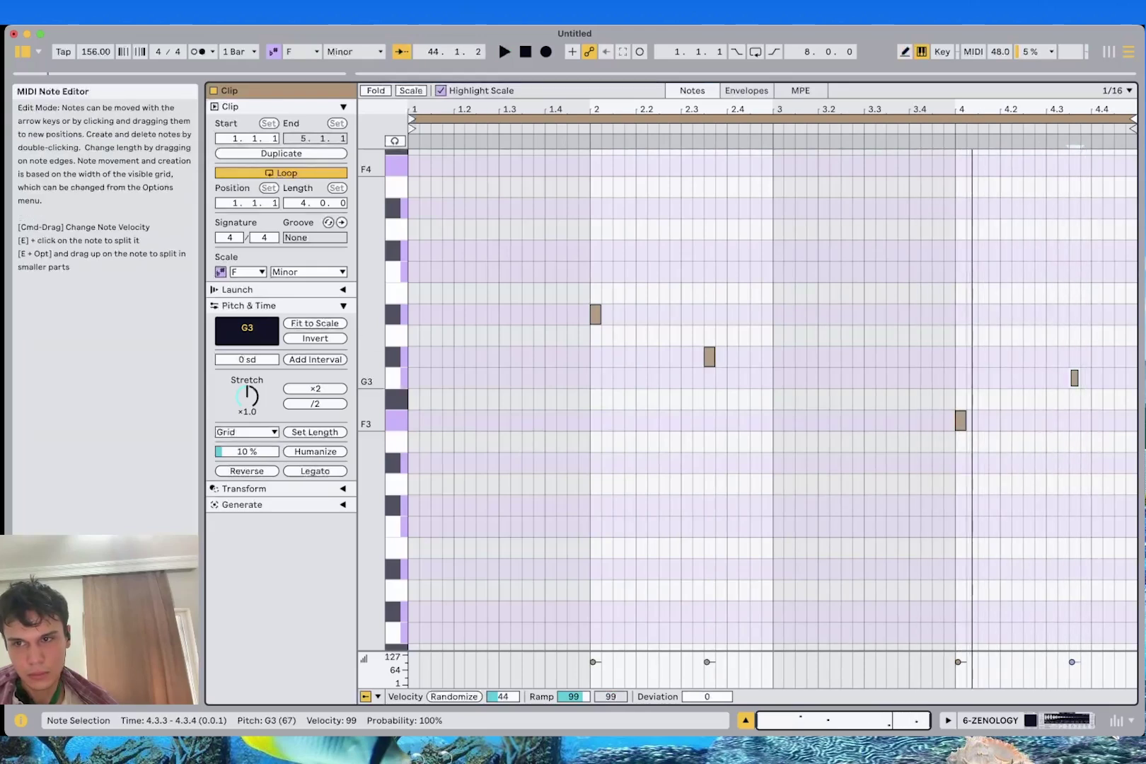
Replace the G3 at 4.3.3 with a sixteenth-note G3 at 4.3.1, and duplicate the four-bar ZENOLOGY clip to bar 45
key(shift+Right)
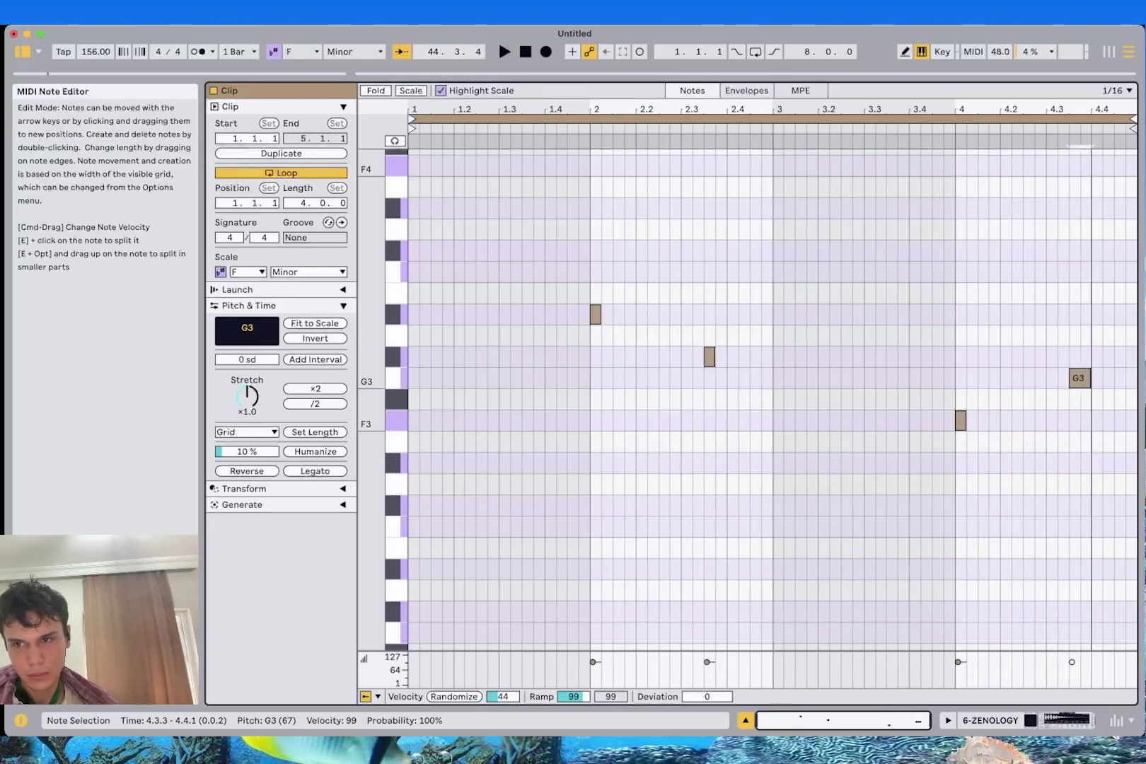
double_click(1077, 378)
double_click(1051, 377)
key(space)
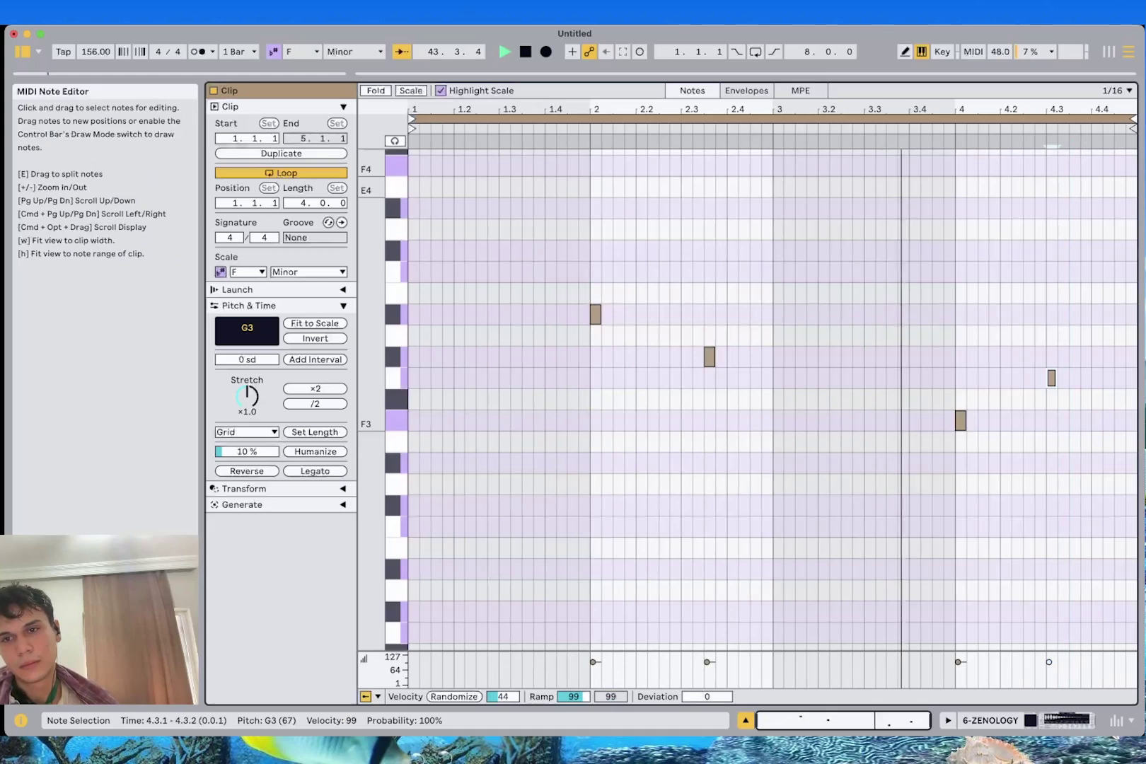
key(shift+Tab)
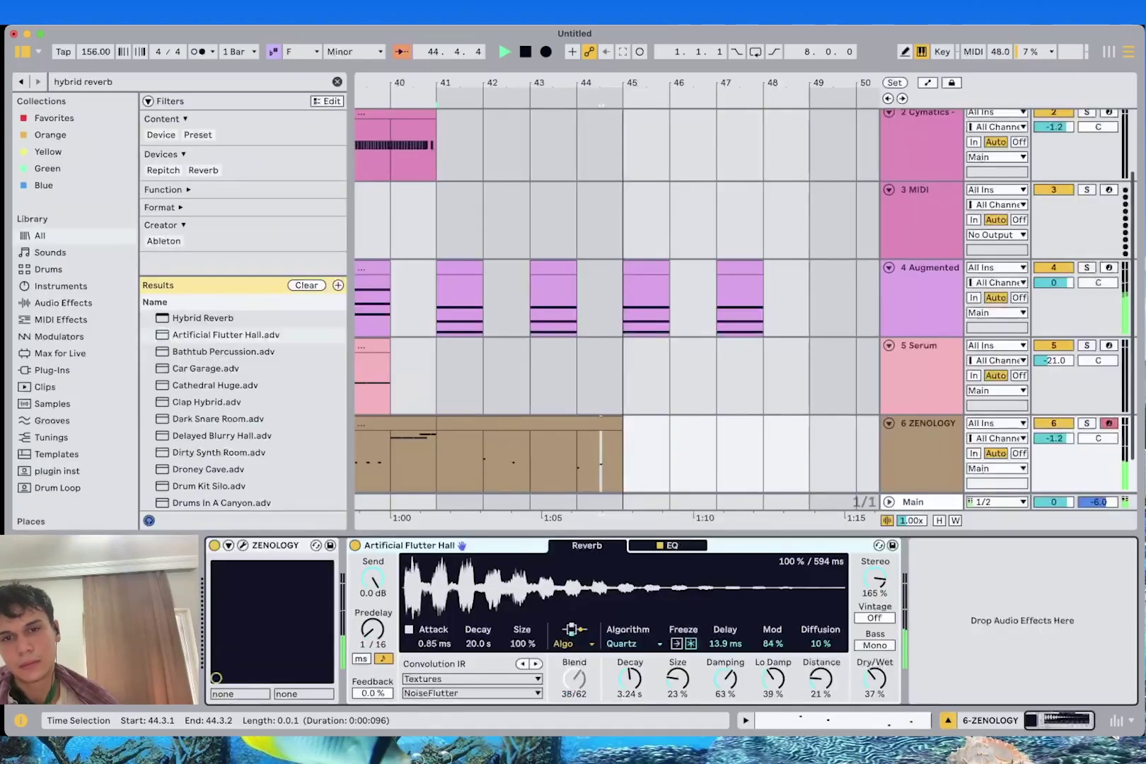
key(super+d)
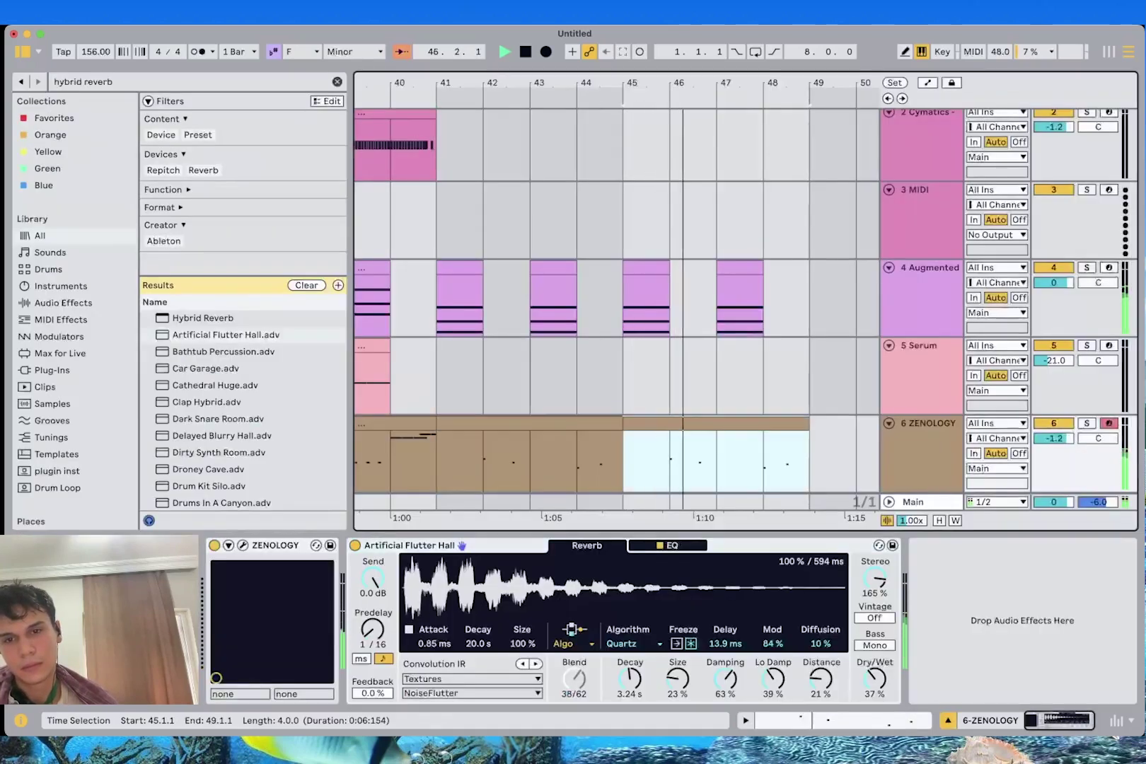
Try the A♭3 at 2.3.1 in the duplicated ZENOLOGY clip and play the result
key(shift+Tab)
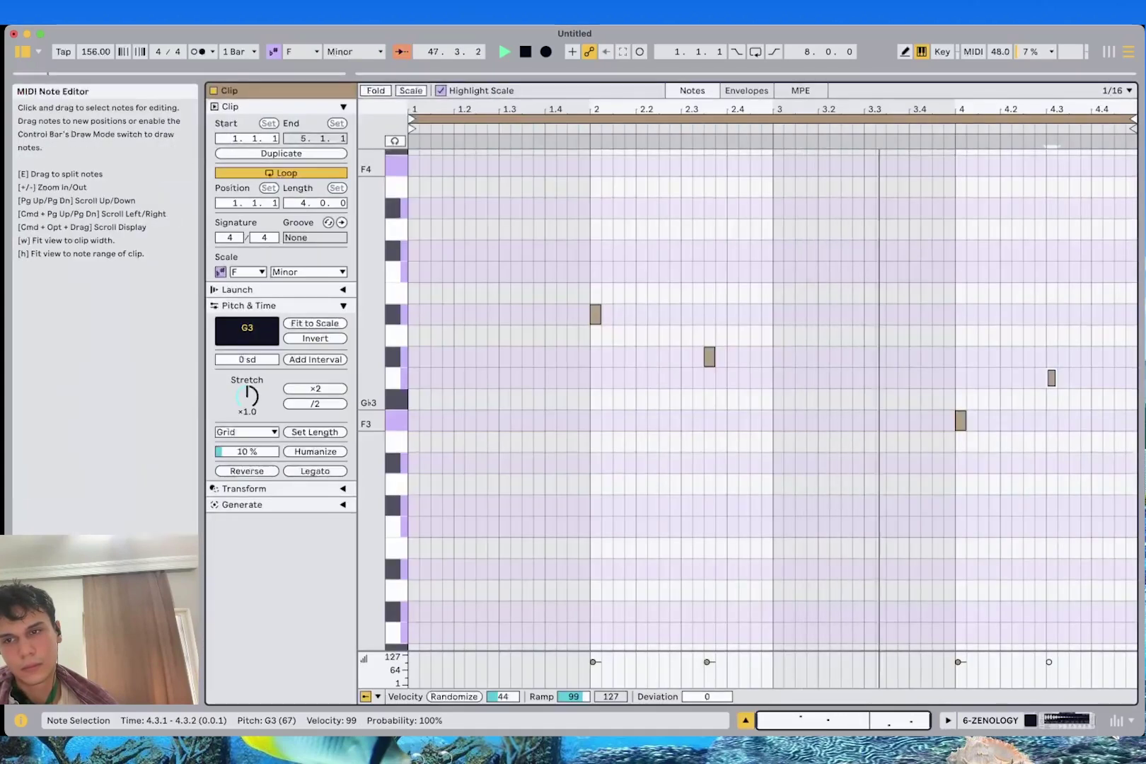
mouse_move(1052, 378)
mouse_down()
mouse_move(1075, 378)
mouse_move(1052, 379)
mouse_up()
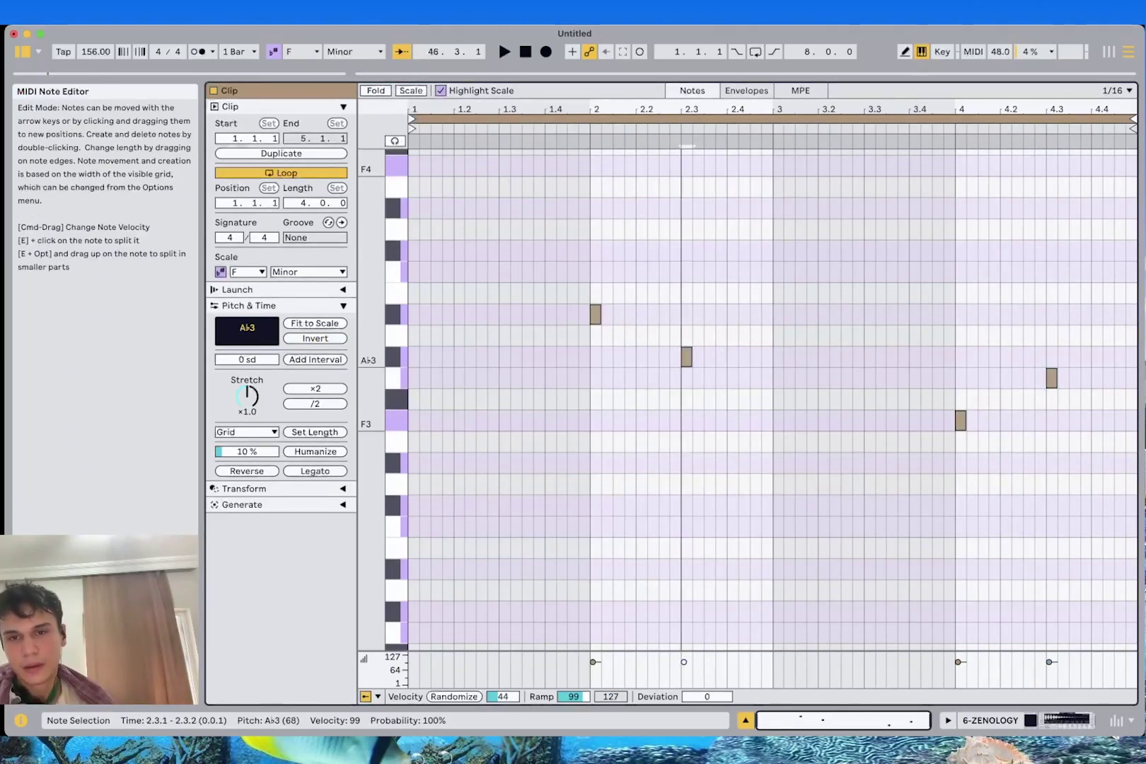
key(space)
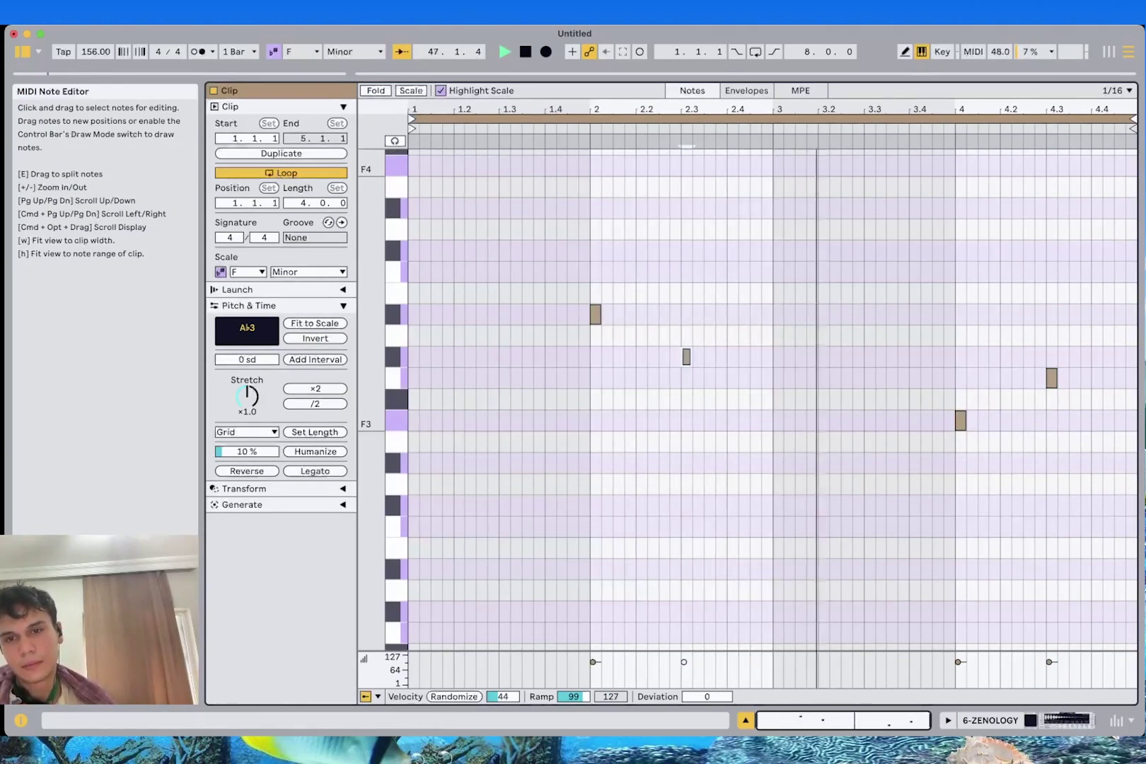
key(space)
drag(687, 356, 699, 357)
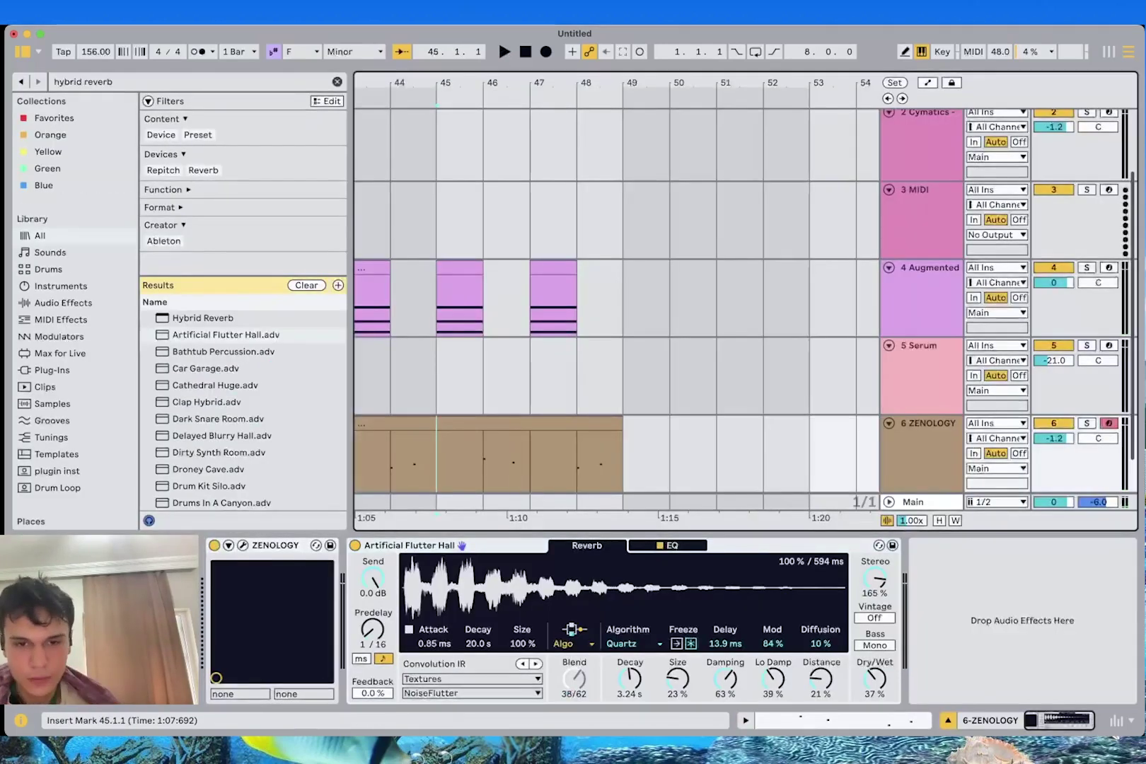
Play the new section from bar 41 and check the strings and ZENOLOGY parts against the empty drum tracks
scroll(616, 297, left, 5)
scroll(555, 382, right, 3)
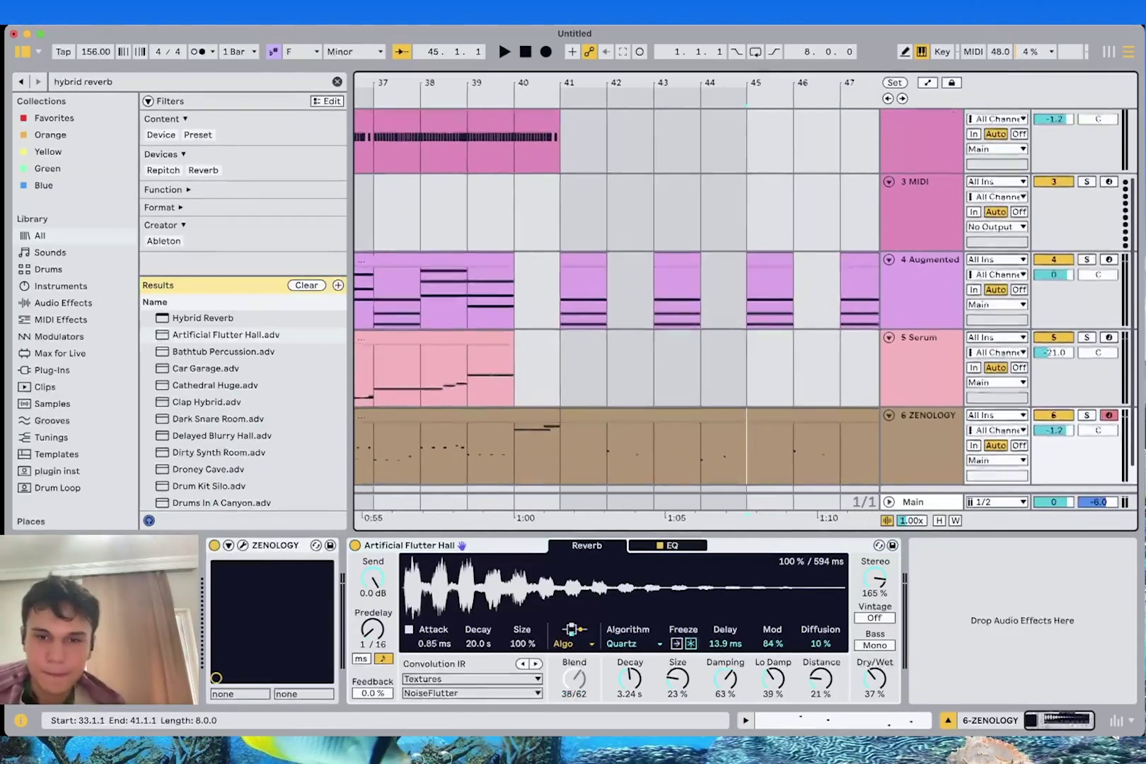
click(554, 368)
scroll(554, 368, up, 4)
scroll(554, 368, right, 3)
scroll(629, 339, down, 4)
click(629, 340)
scroll(629, 340, up, 4)
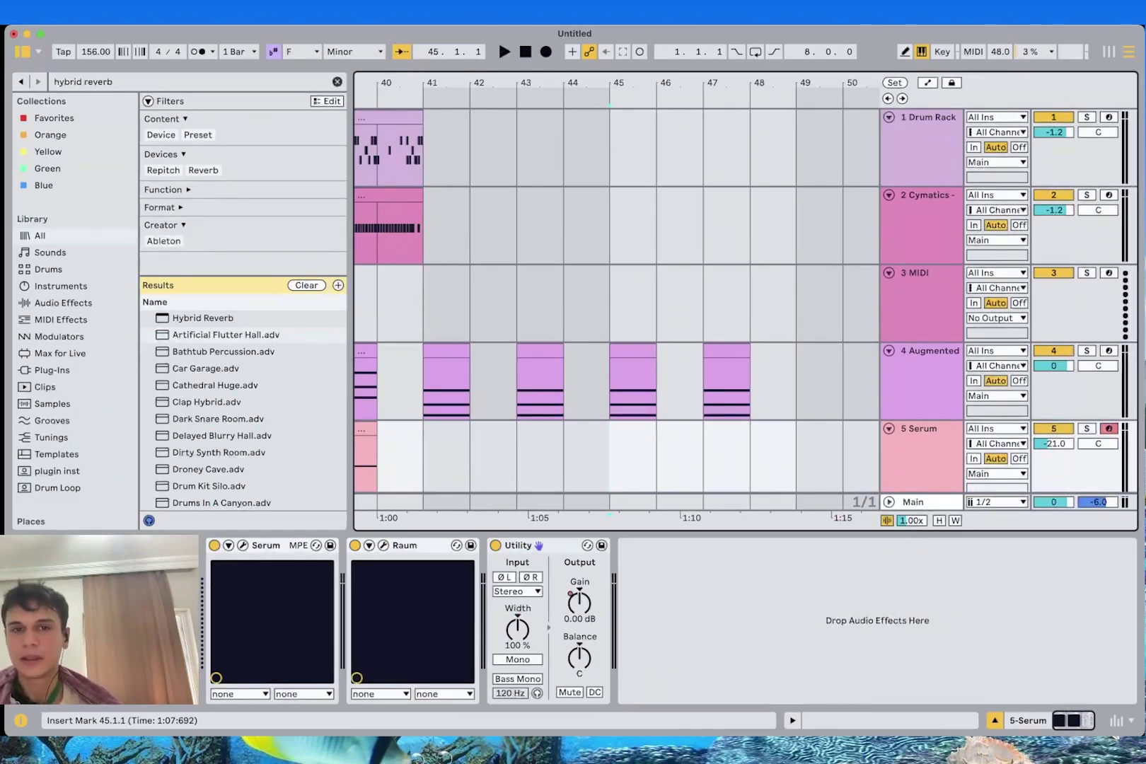
click(425, 304)
key(space)
scroll(425, 304, down, 4)
scroll(424, 305, right, 3)
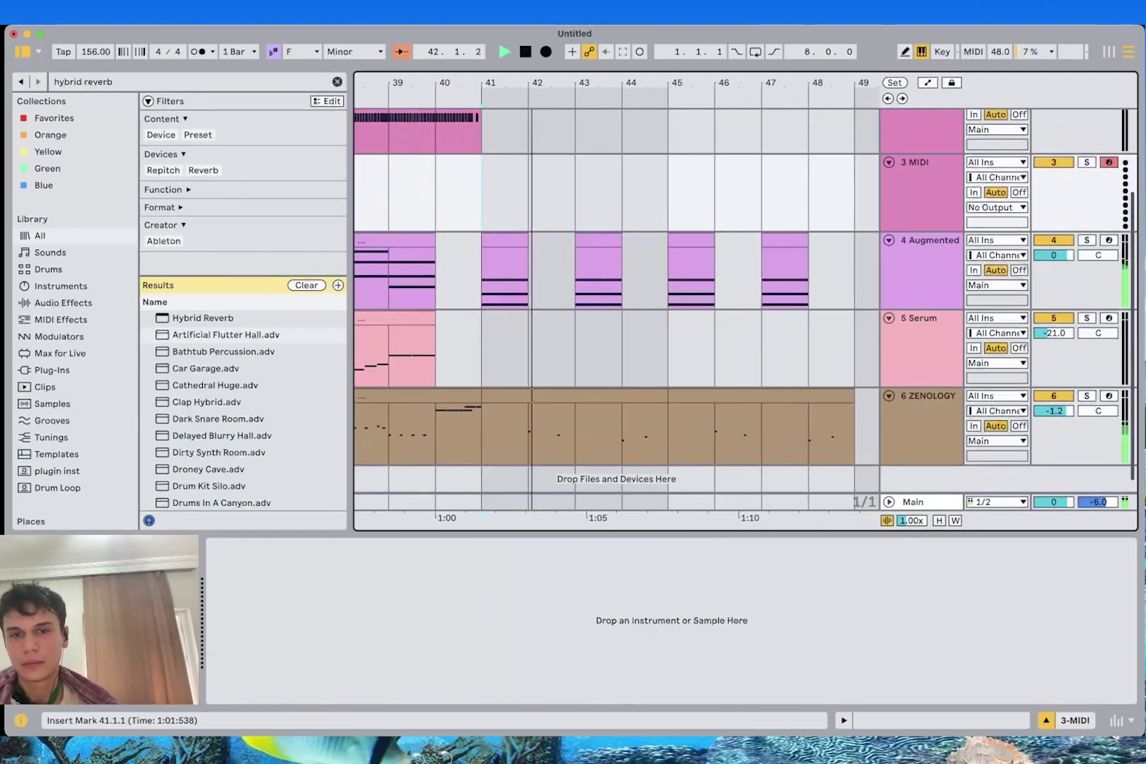
scroll(616, 297, up, 3)
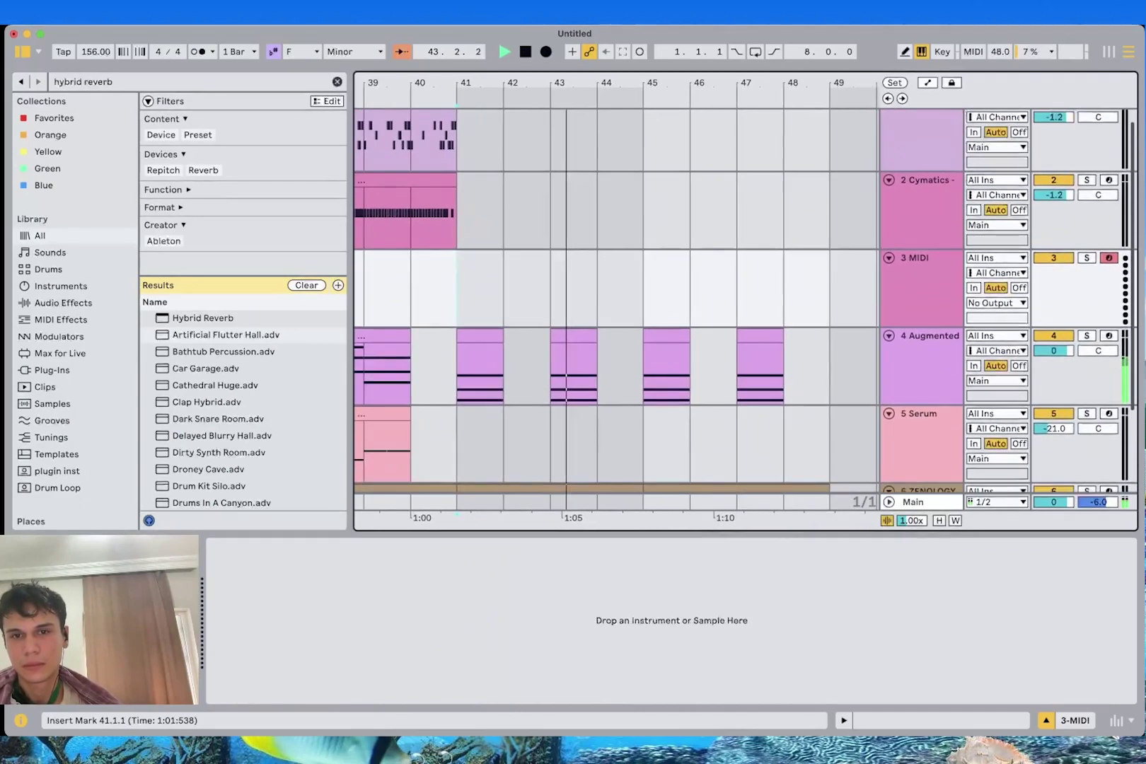
scroll(615, 297, down, 3)
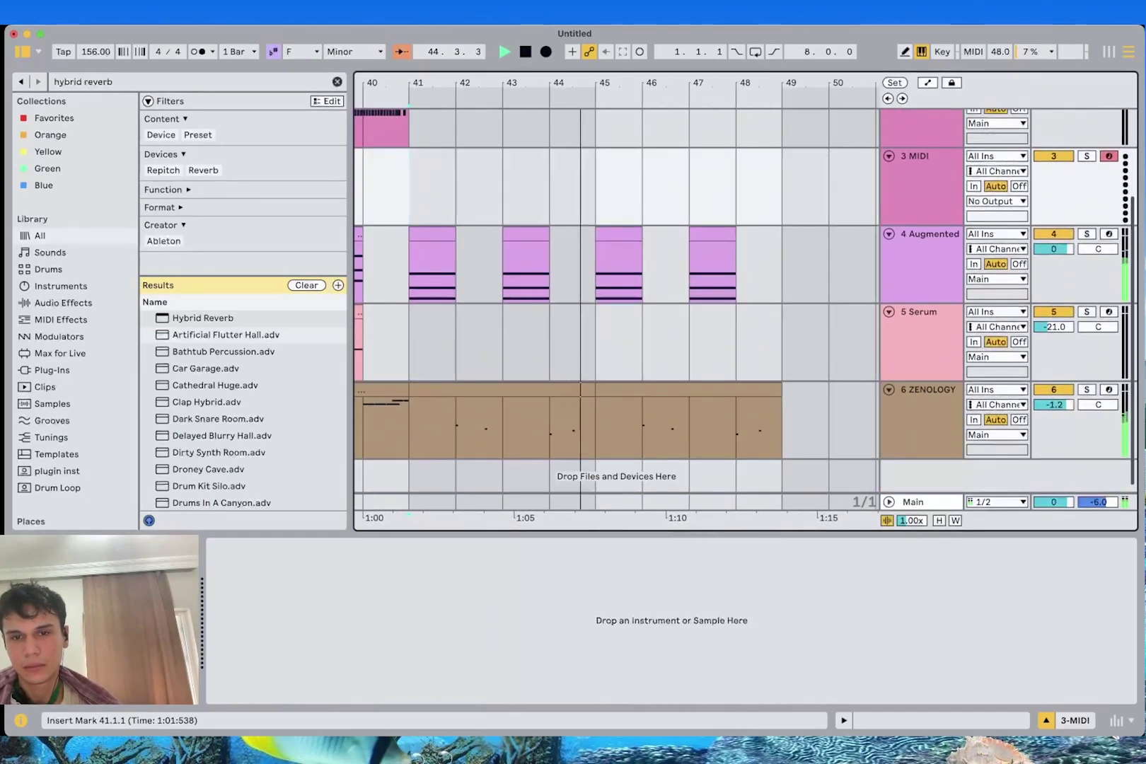
scroll(616, 297, up, 3)
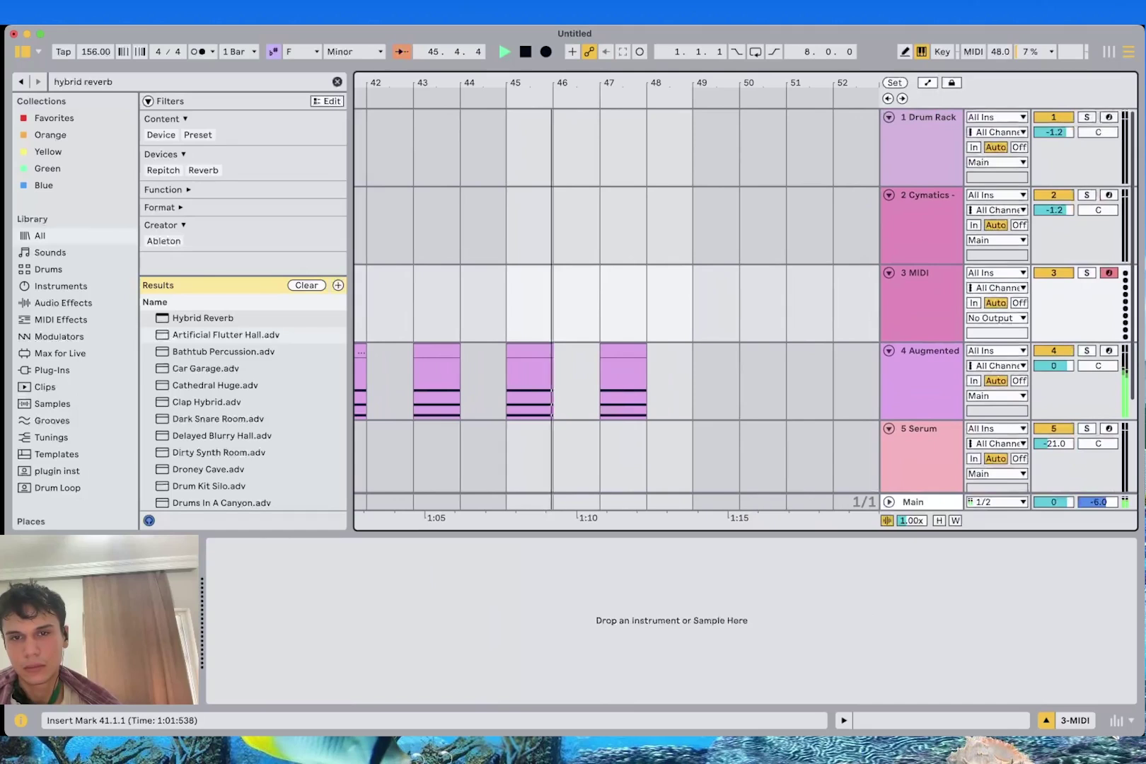
Create an empty two-bar MIDI clip on the Cymatics hi-hat track over bars 47–49, with Draw Mode on
drag(602, 226, 691, 226)
key(space)
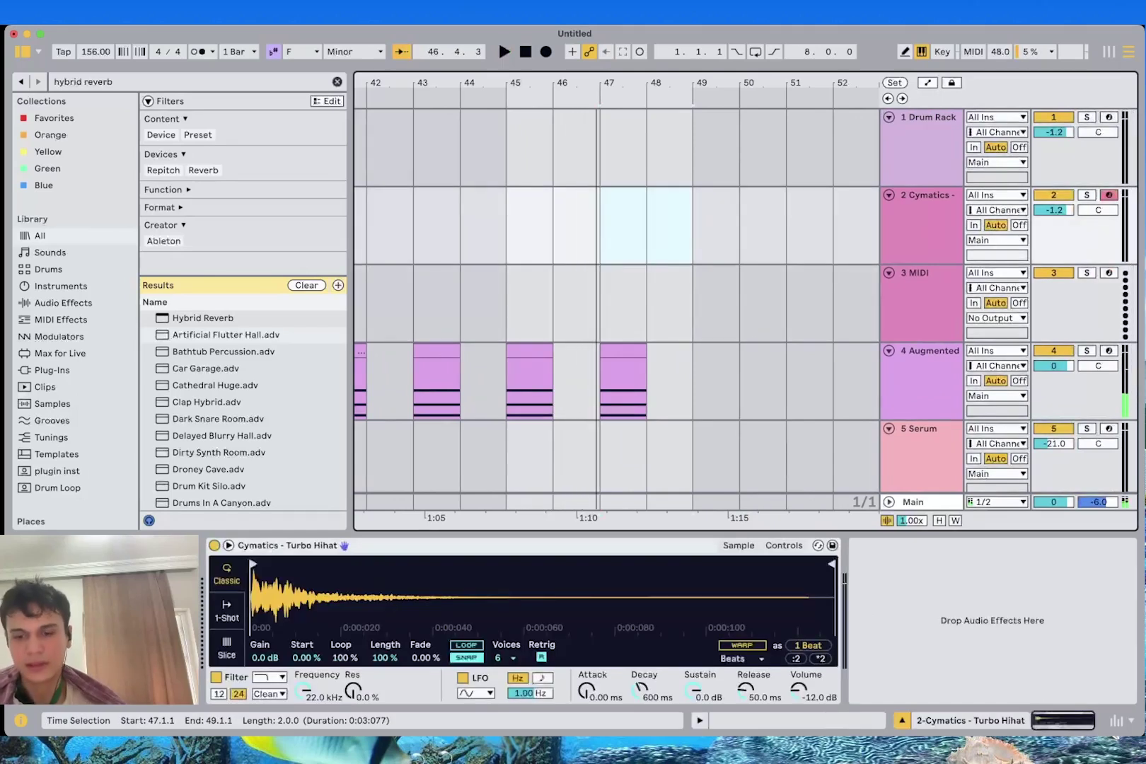
key(super+shift+m)
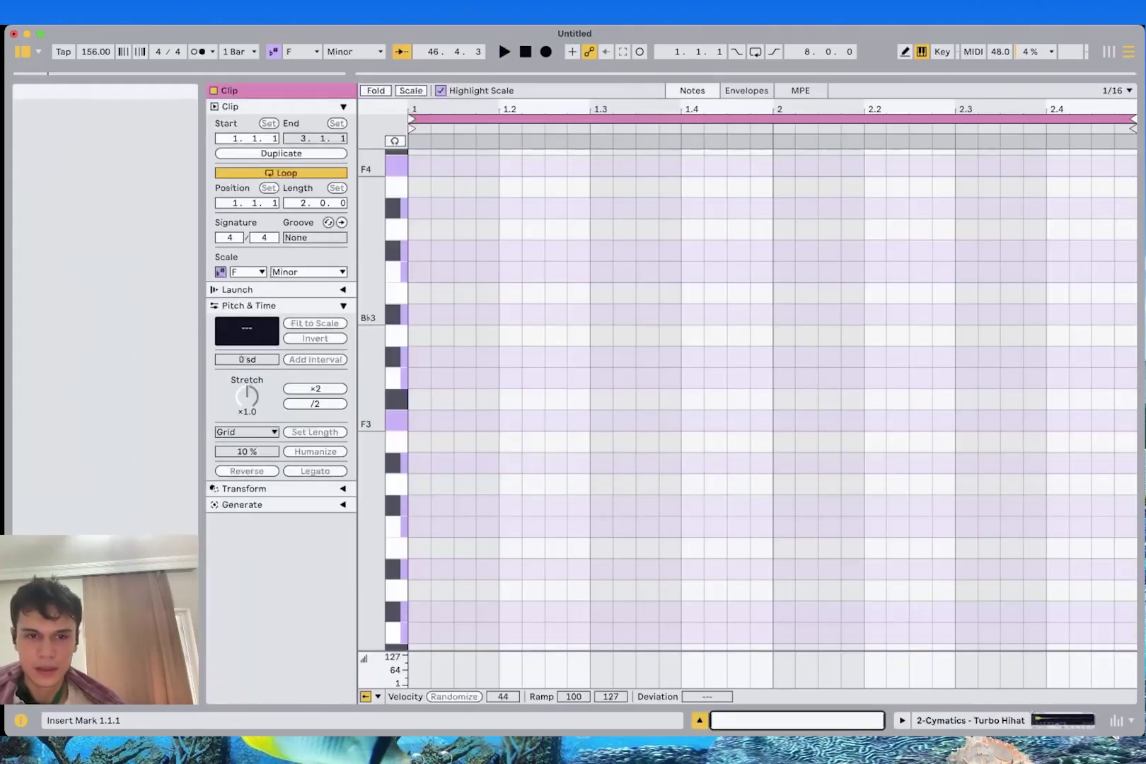
key(b)
scroll(747, 396, down, 3)
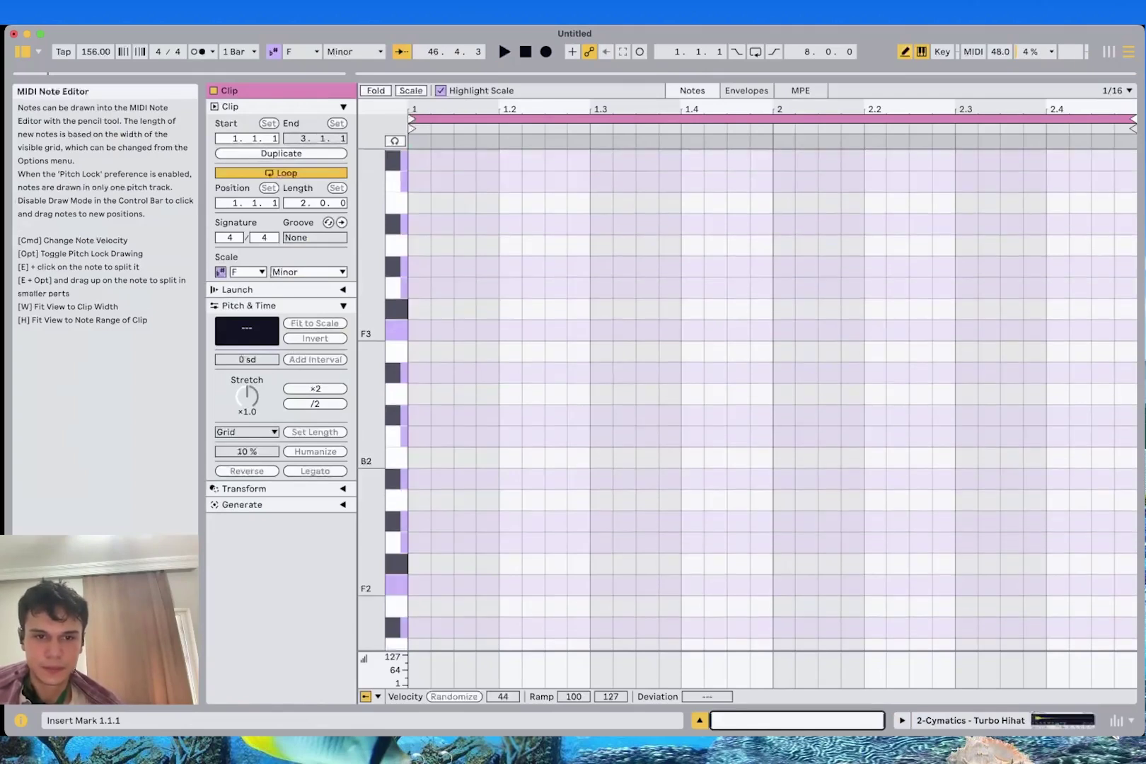
Draw C3 hi-hat hits at 1.1.1, 1.1.3, 1.2.1, 1.2.3 and 1.2.4, clearing the surplus notes
mouse_move(419, 437)
mouse_down()
mouse_move(624, 457)
mouse_move(644, 436)
mouse_move(533, 436)
mouse_up()
key(space)
click(441, 437)
click(488, 437)
click(534, 437)
click(577, 437)
key(space)
click(577, 436)
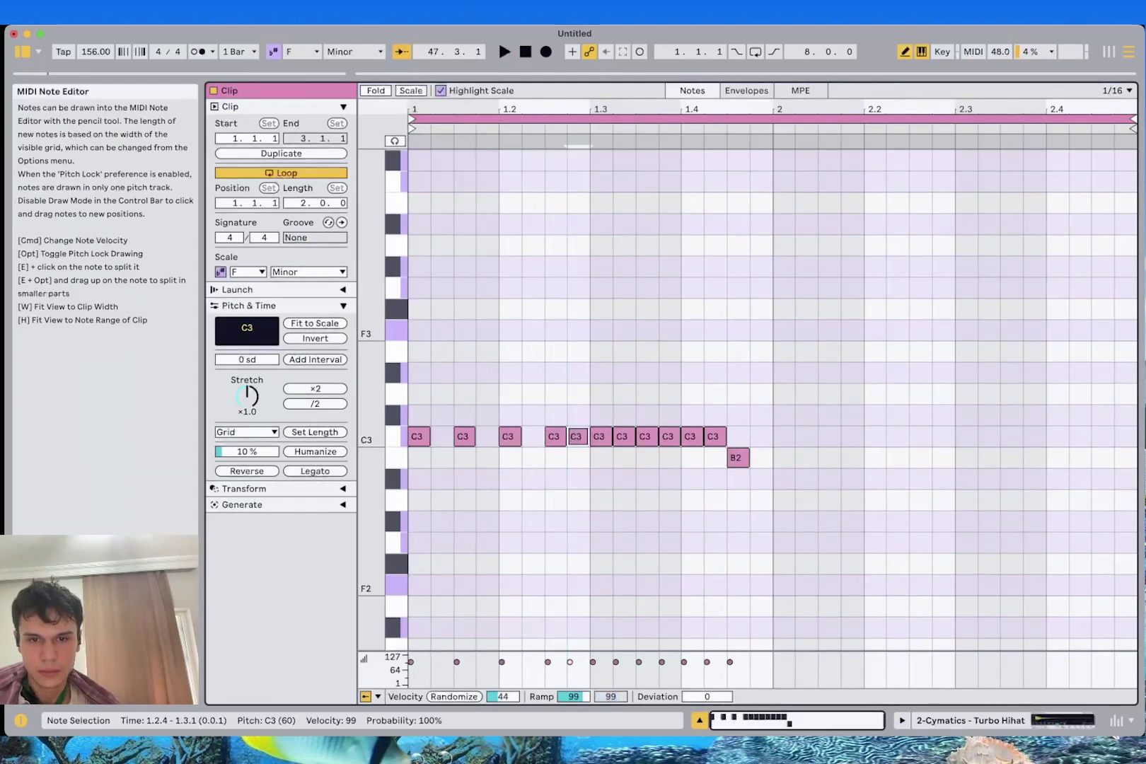
drag(599, 436, 715, 436)
key(space)
Split the hits at 1.2.3 and 1.2.4 into four thirty-second notes, raise them to D♭3 and play the clip
key(b)
drag(627, 480, 553, 396)
key(space)
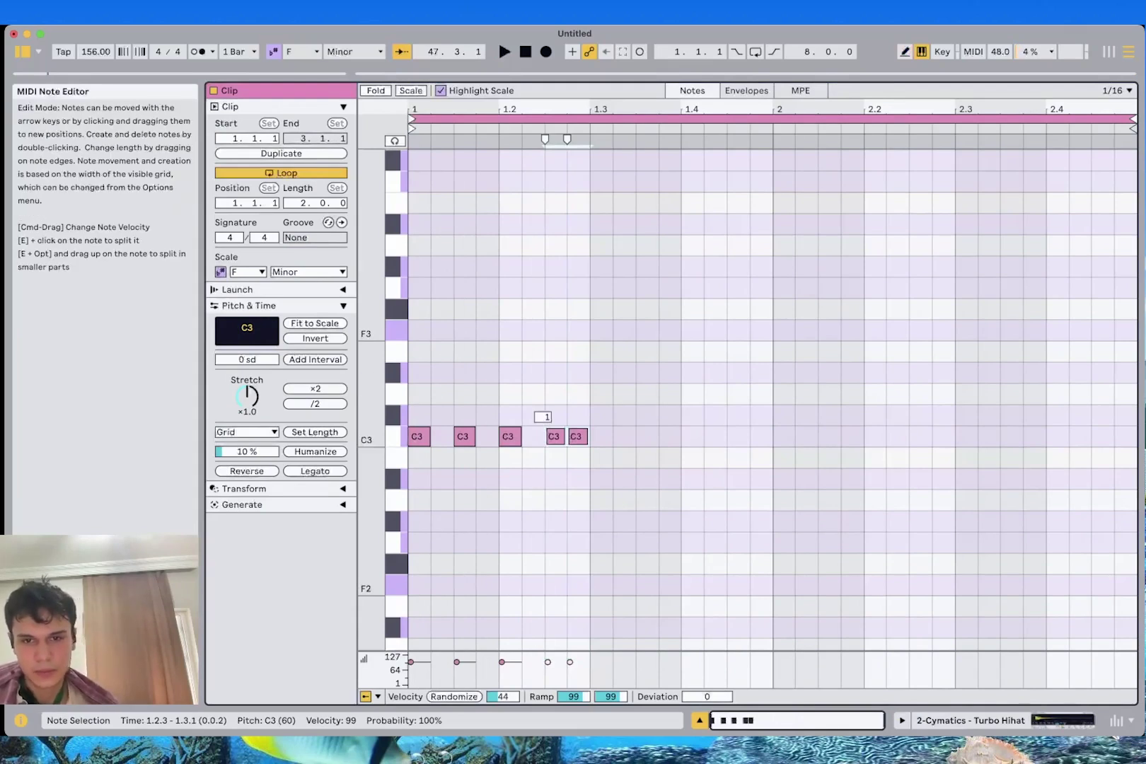
key(space)
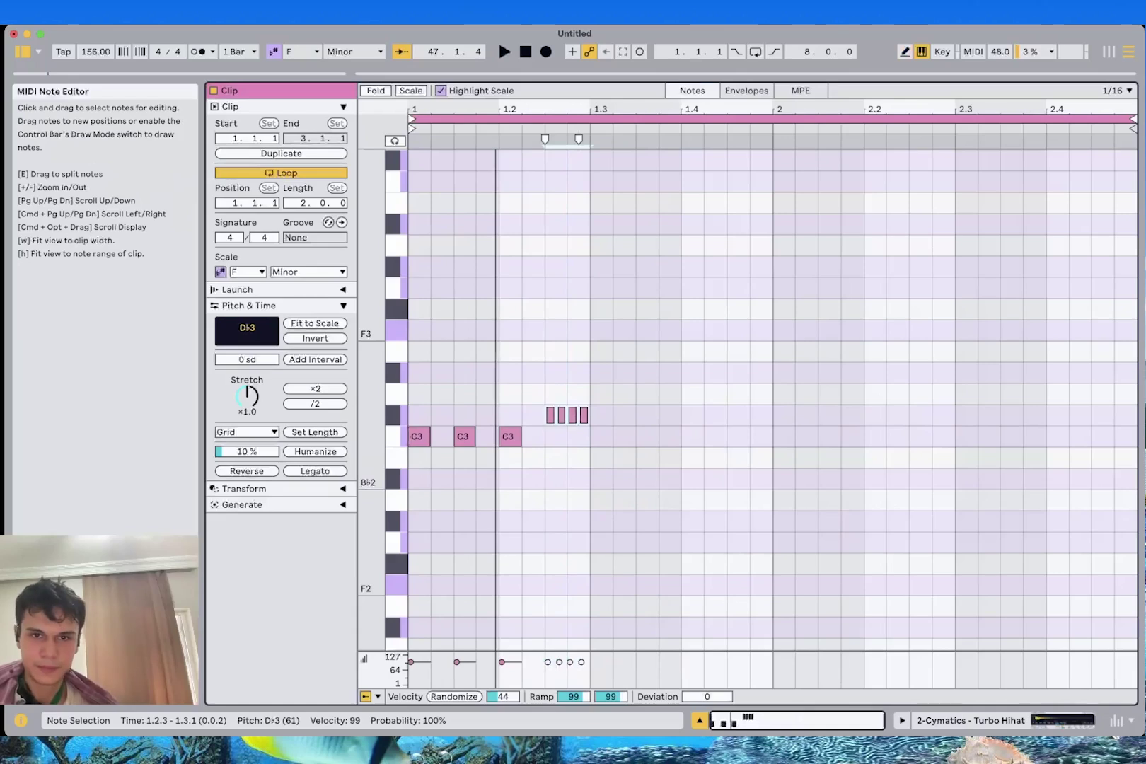
Move the four-note hi-hat roll to E♭3 and play the clip again
key(space)
key(Down)
key(Down)
click(591, 463)
key(space)
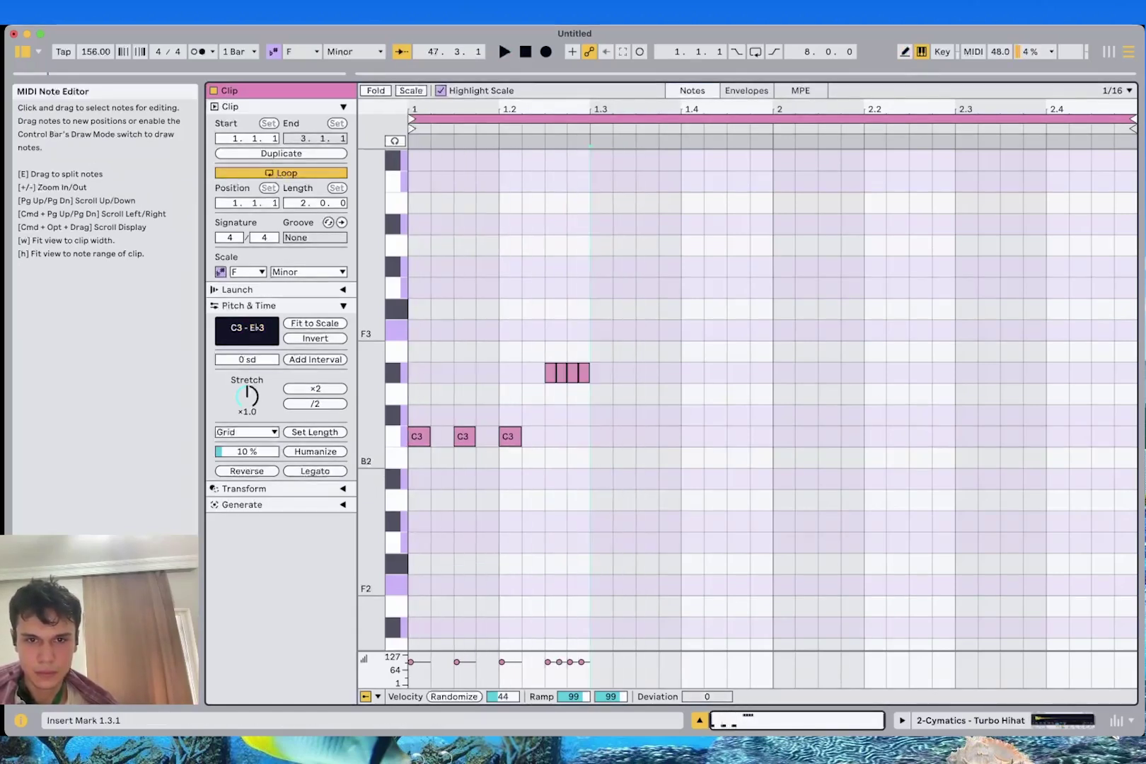
Split the last two notes of the E♭3 hi-hat roll into four sixty-fourth notes and play the clip
click(572, 373)
drag(592, 326, 572, 404)
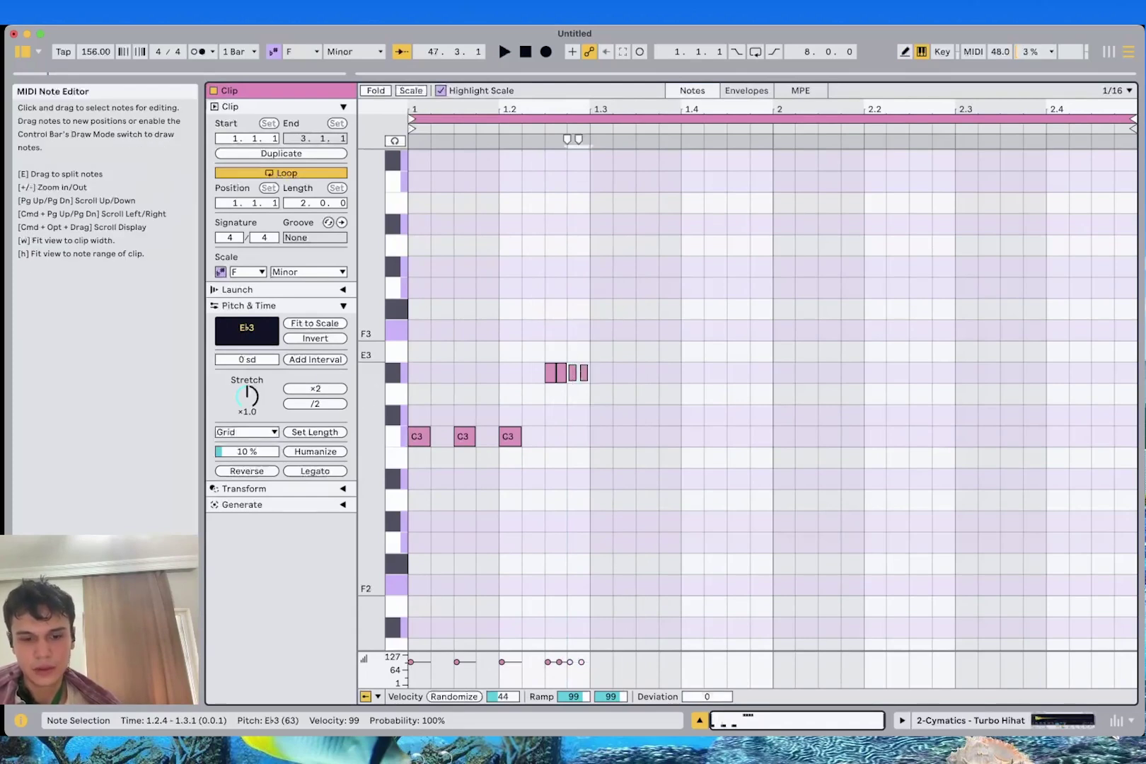
key(space)
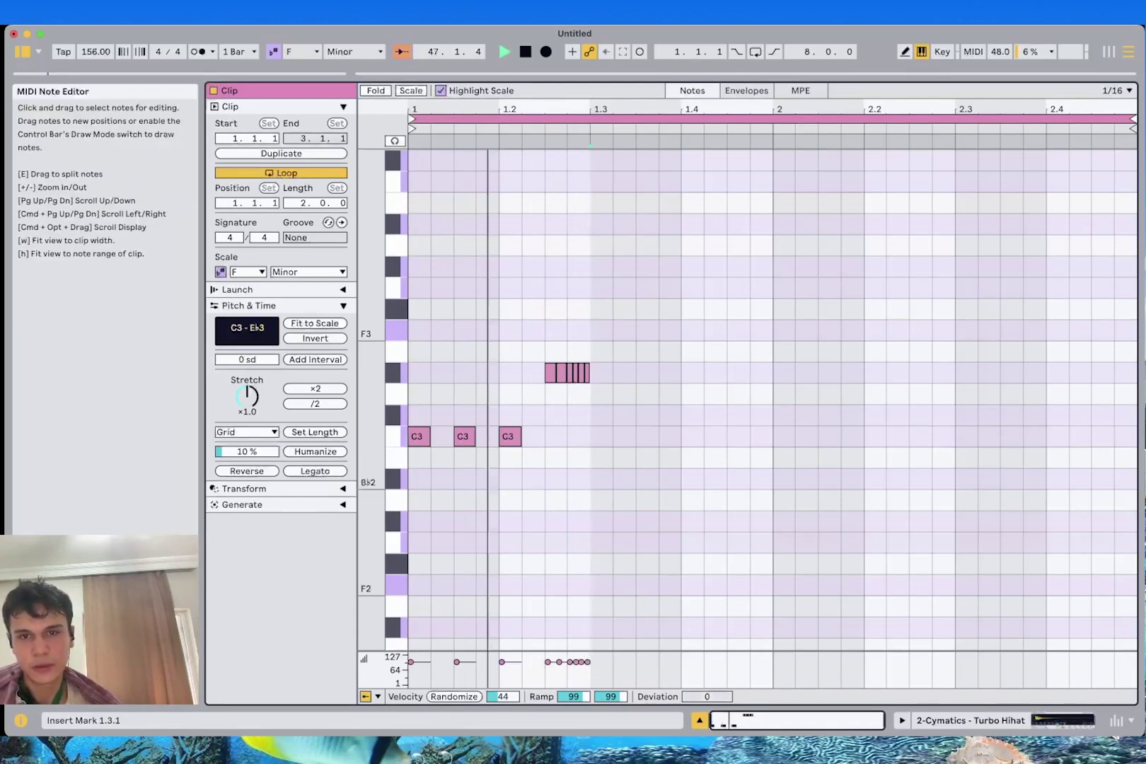
drag(428, 465, 593, 284)
key(space)
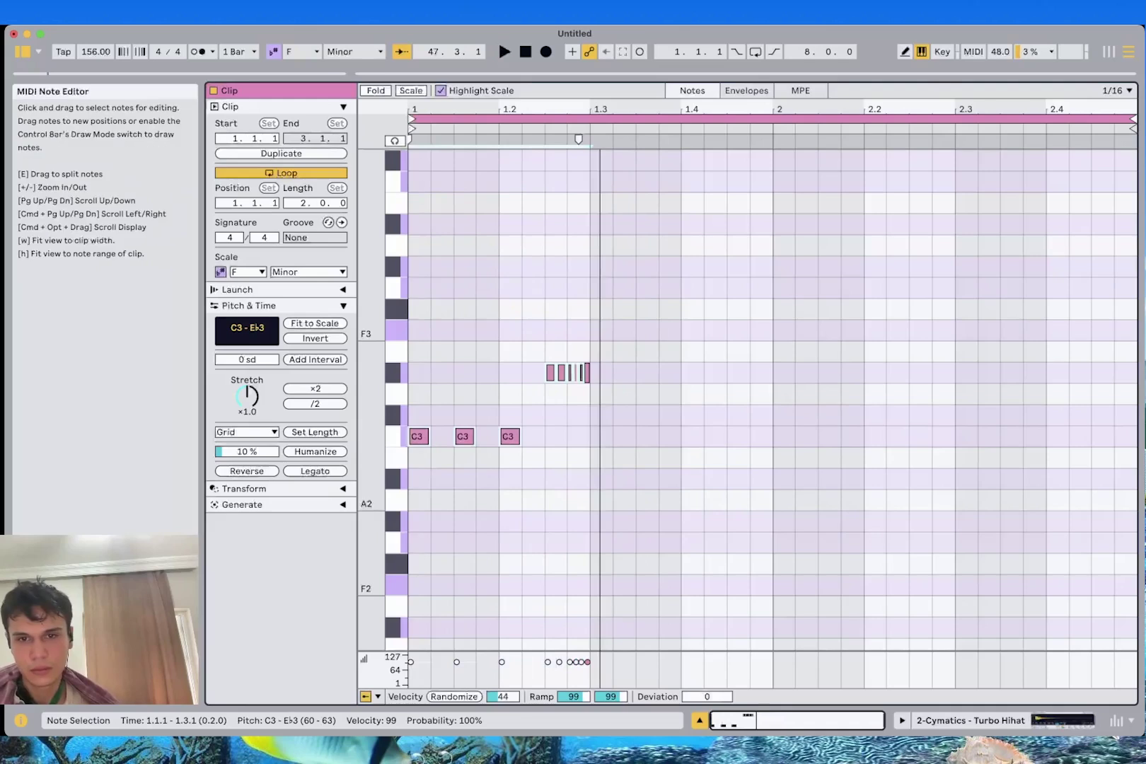
key(space)
key(b)
click(601, 309)
key(space)
key(super+z)
key(space)
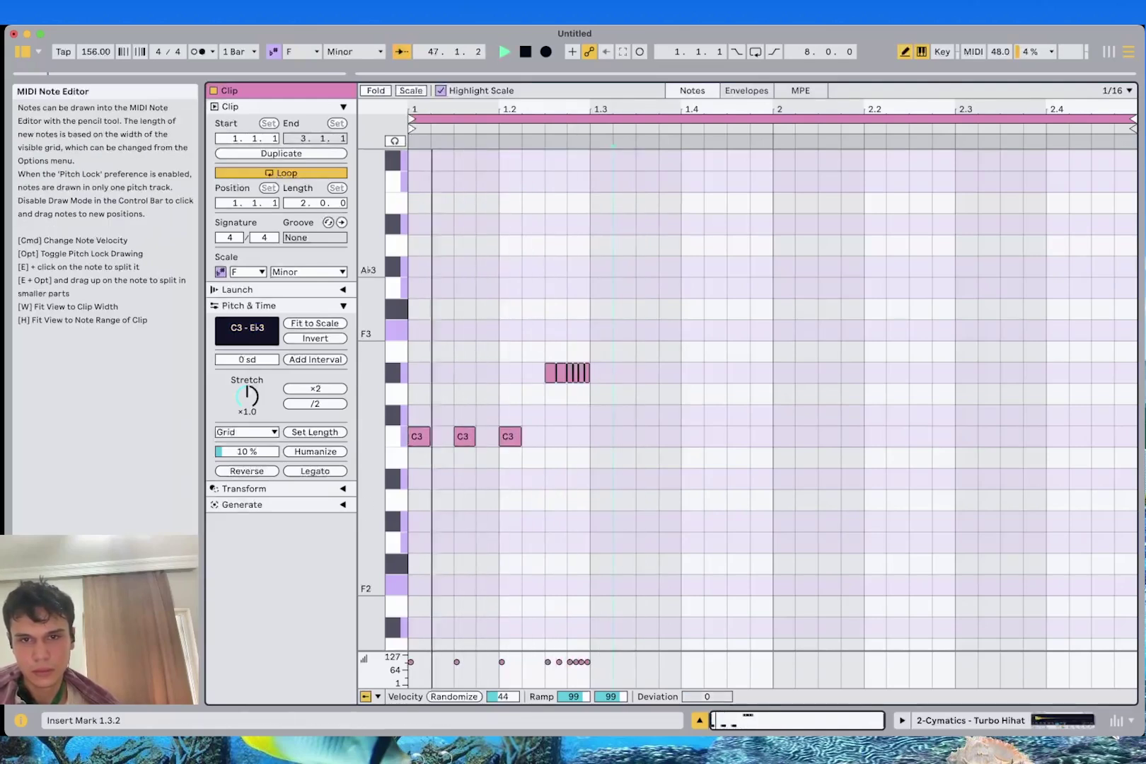
Draw A♭3 hi-hat hits at 1.3.1 and 1.3.3 and listen to the pattern
click(601, 267)
click(647, 267)
click(691, 436)
key(space)
click(691, 436)
key(space)
Draw a D♭3 hit at 1.3.4 and C3 hits at 1.4.1 and 1.4.3, clearing the surplus note at 1.4.2
click(669, 415)
click(692, 437)
click(715, 437)
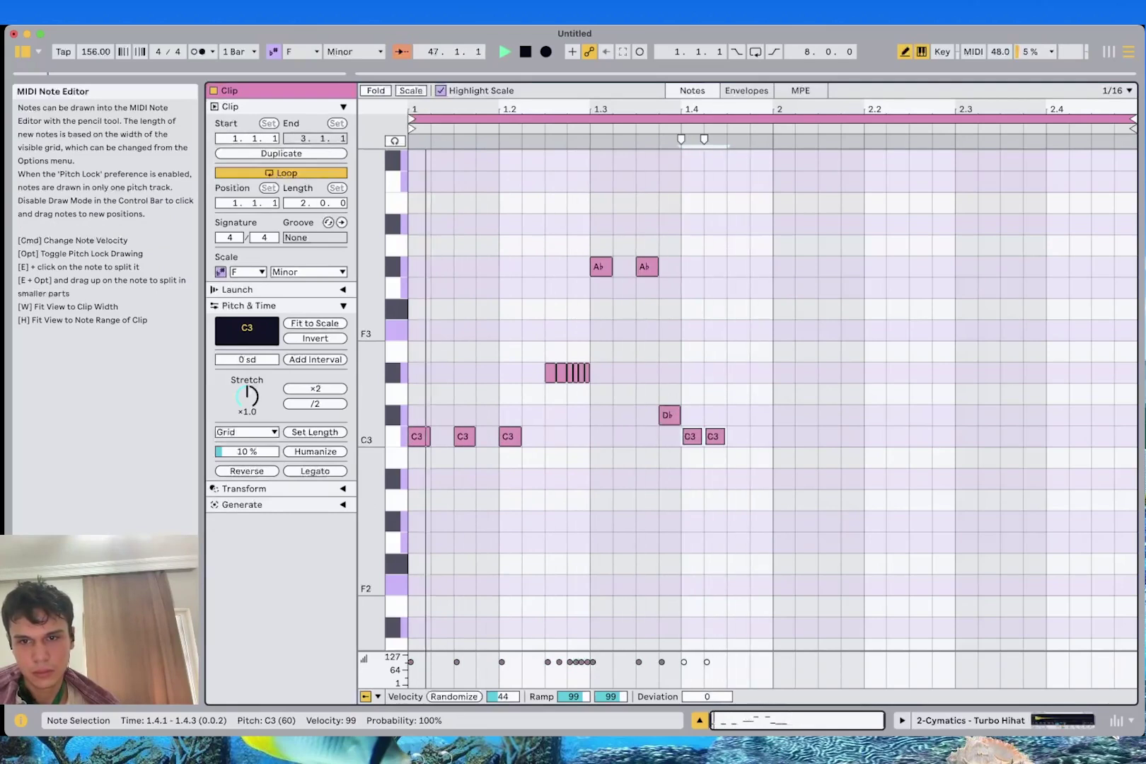
click(714, 437)
click(738, 437)
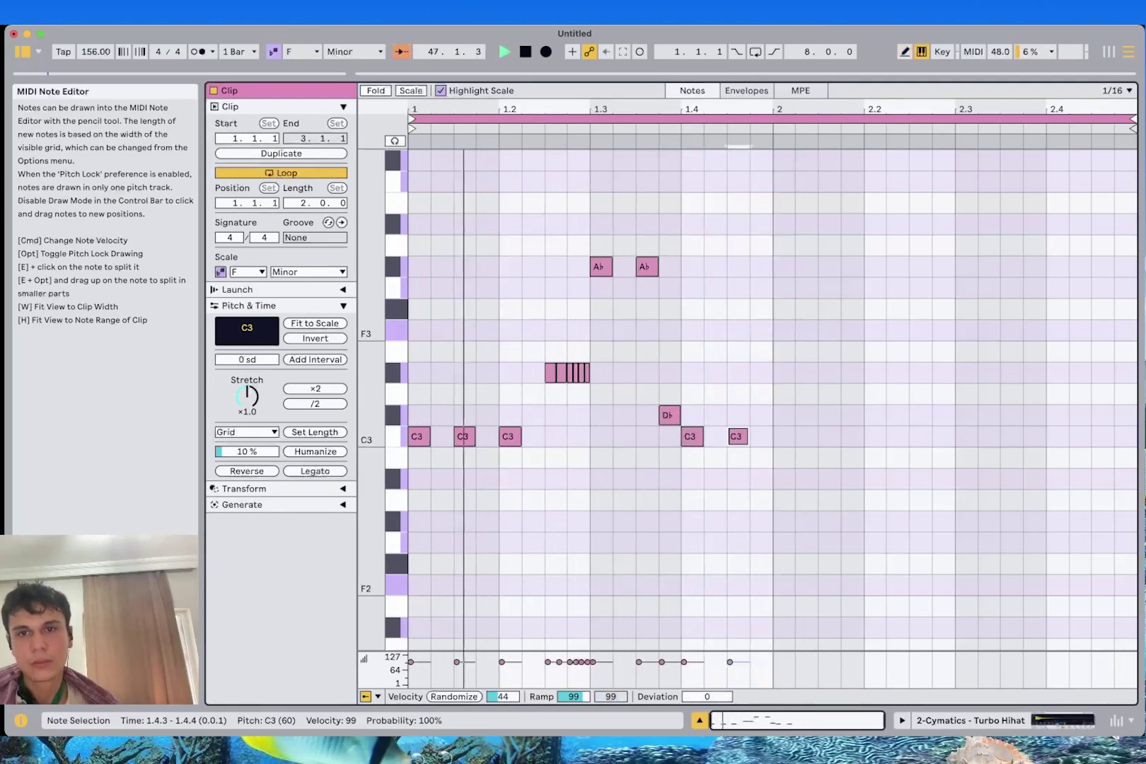
key(b)
key(space)
key(space)
Narrow the grid to 1/32, draw two consecutive A♭2 notes from 2.1.1 and play the clip
mouse_move(776, 468)
mouse_down()
mouse_move(499, 413)
mouse_move(687, 416)
mouse_up()
key(b)
click(773, 500)
key(space)
key(space)
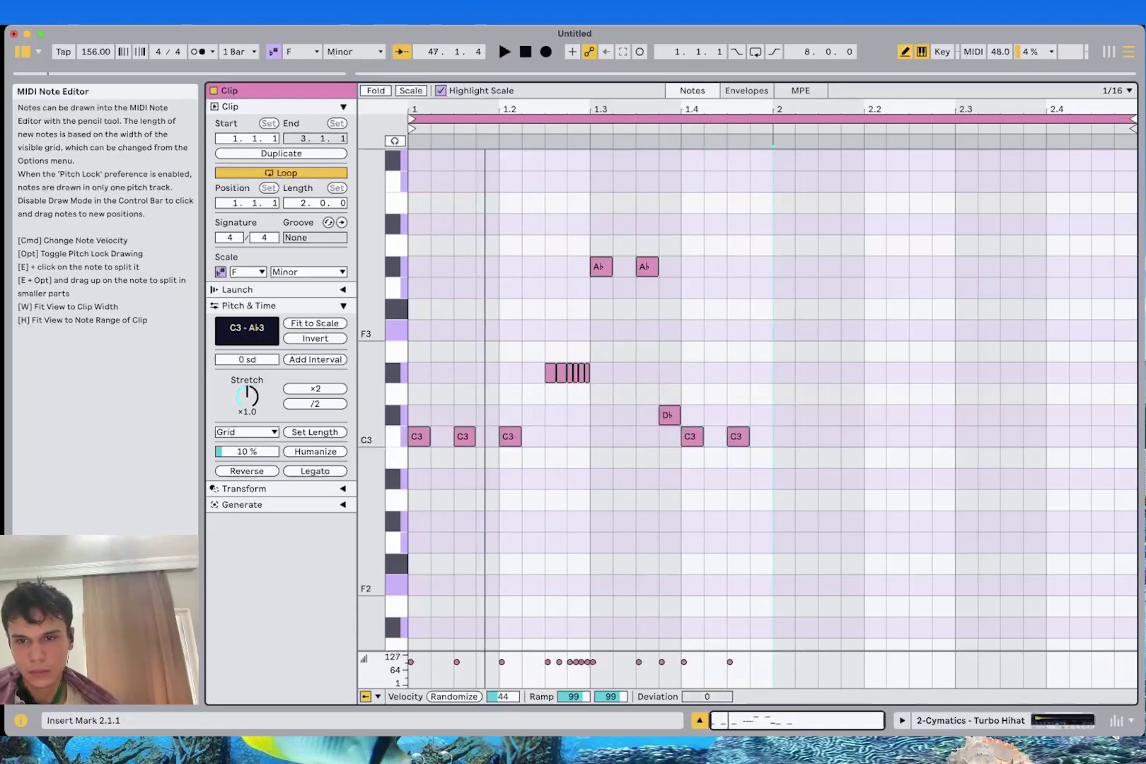
key(super+1)
drag(778, 522, 790, 522)
key(b)
key(space)
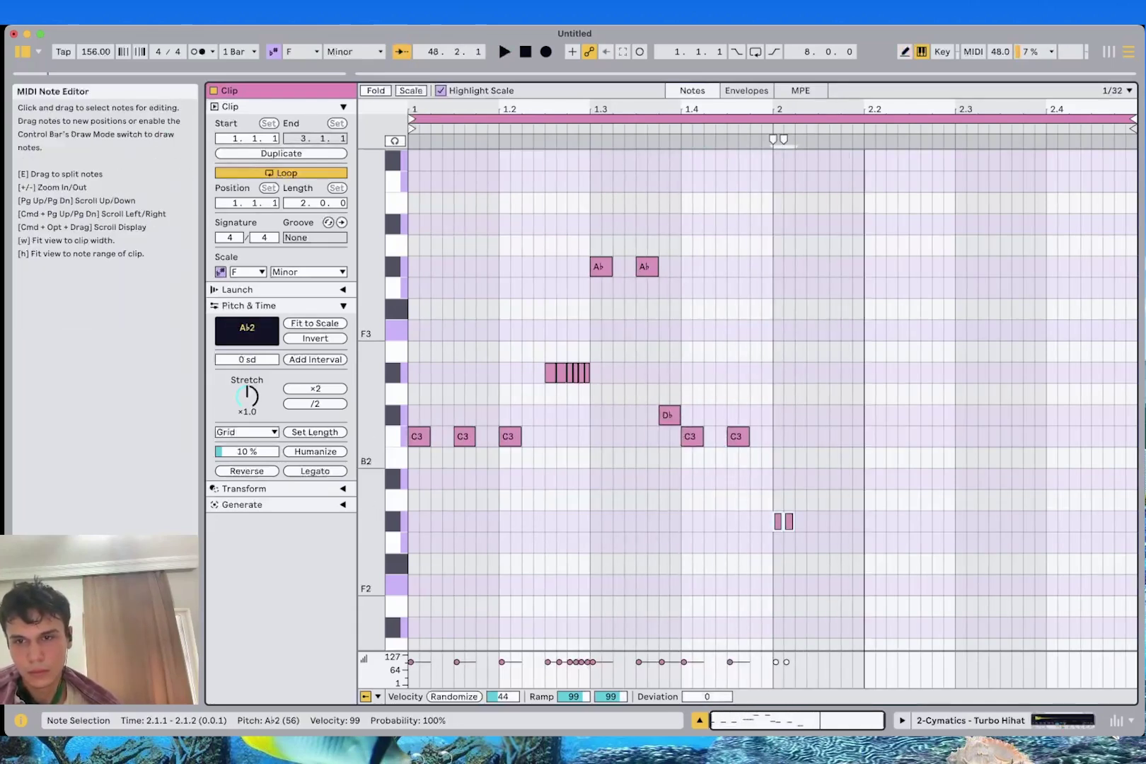
Add C3 hits at 2.1.2 and 2.1.4 by drawing and duplicating, and delete the surplus copies
key(b)
click(800, 437)
key(b)
drag(804, 436, 886, 416)
key(super+d)
key(super+d)
key(super+d)
click(829, 436)
click(829, 437)
key(Delete)
click(875, 436)
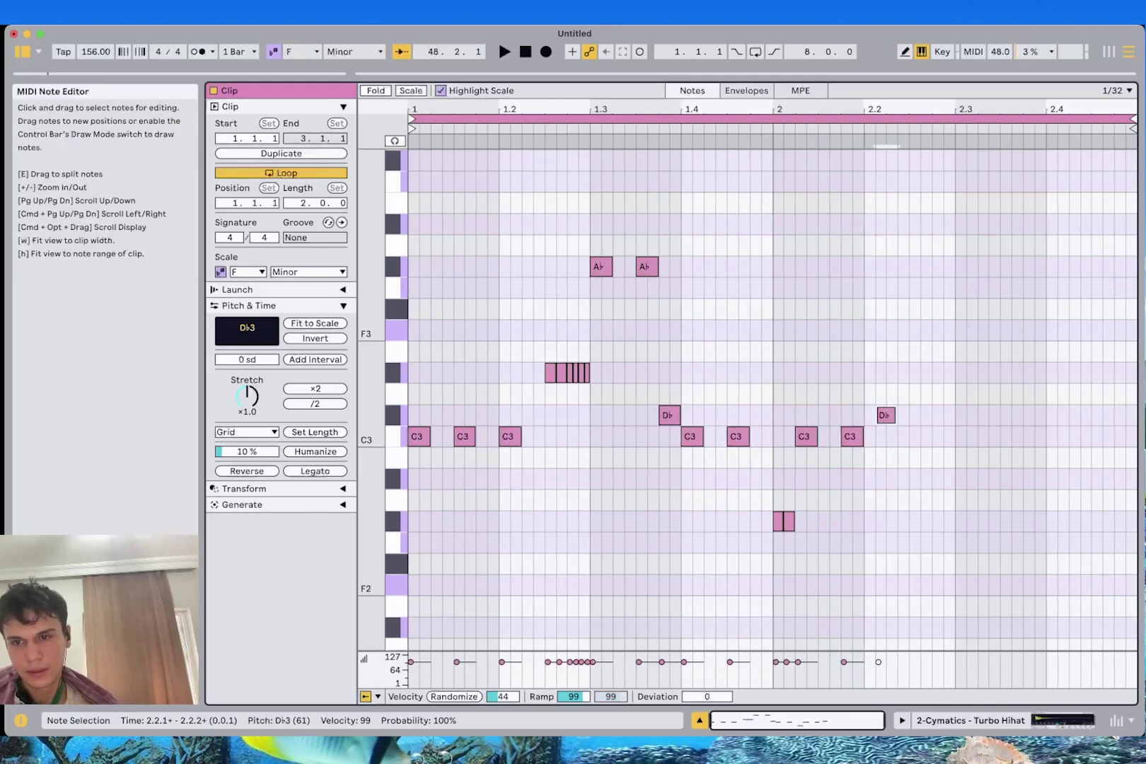
key(Delete)
Move the pair of C3 hits following the A♭2 notes to 2.1.3 and 2.2.1
click(800, 462)
drag(801, 463, 989, 430)
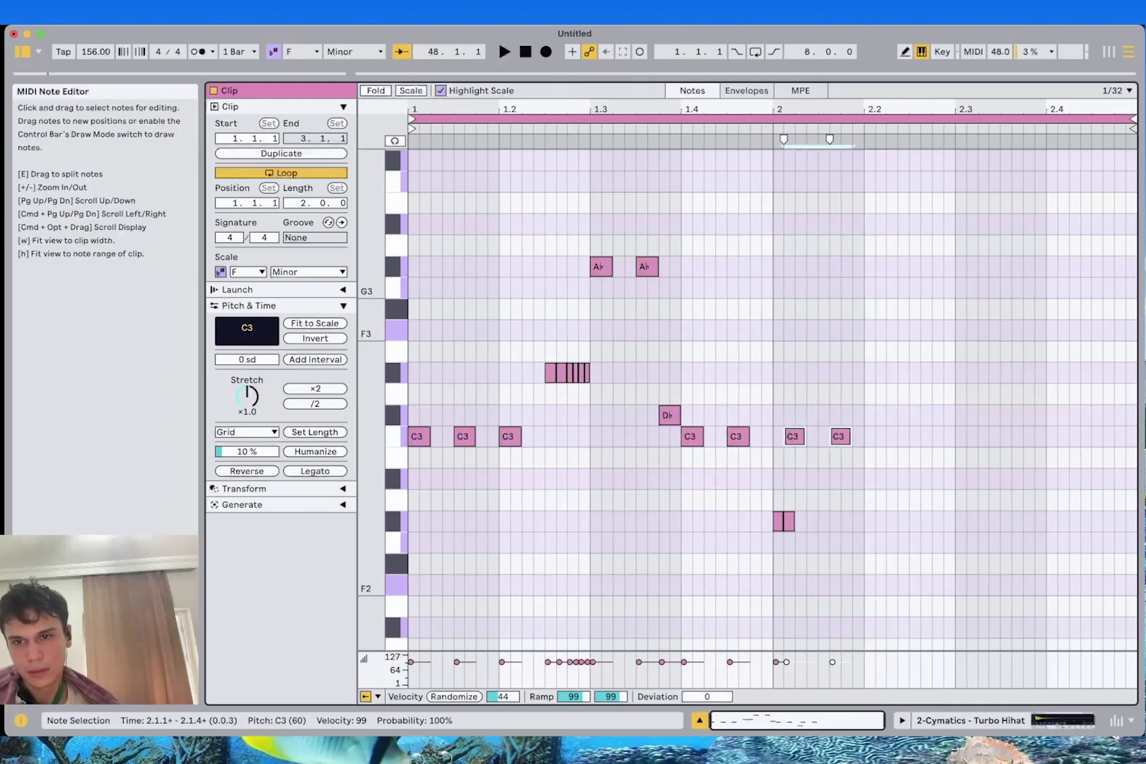
key(space)
drag(781, 575, 925, 248)
drag(822, 491, 845, 414)
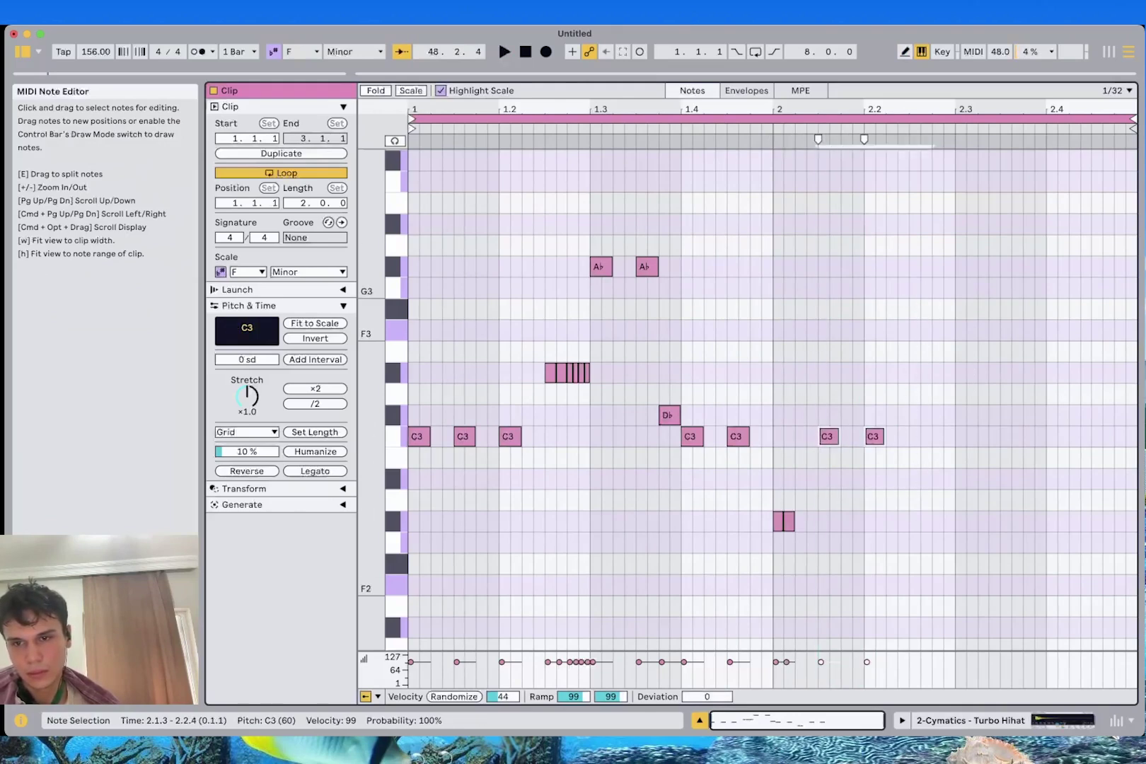
Duplicate the C3 pair to 2.2.3 and 2.3.1, and lower the hit at 2.2.1 to A♭2
key(super+d)
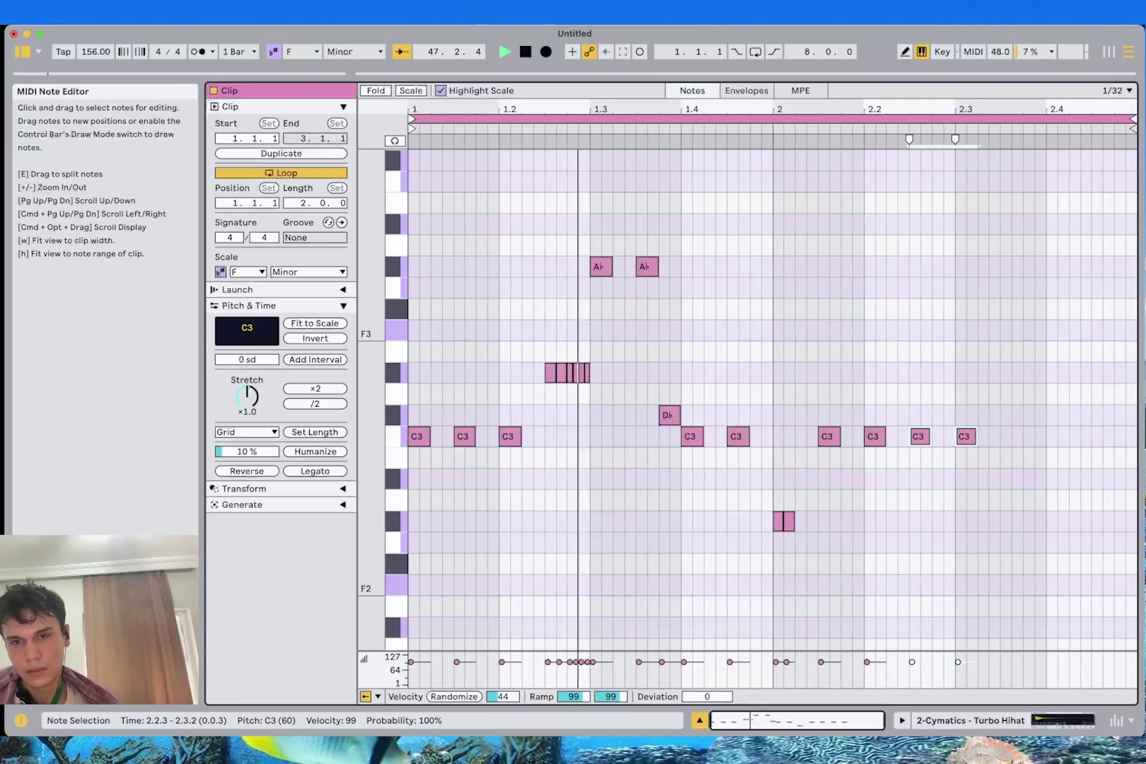
drag(873, 436, 875, 521)
key(space)
click(963, 436)
key(b)
key(space)
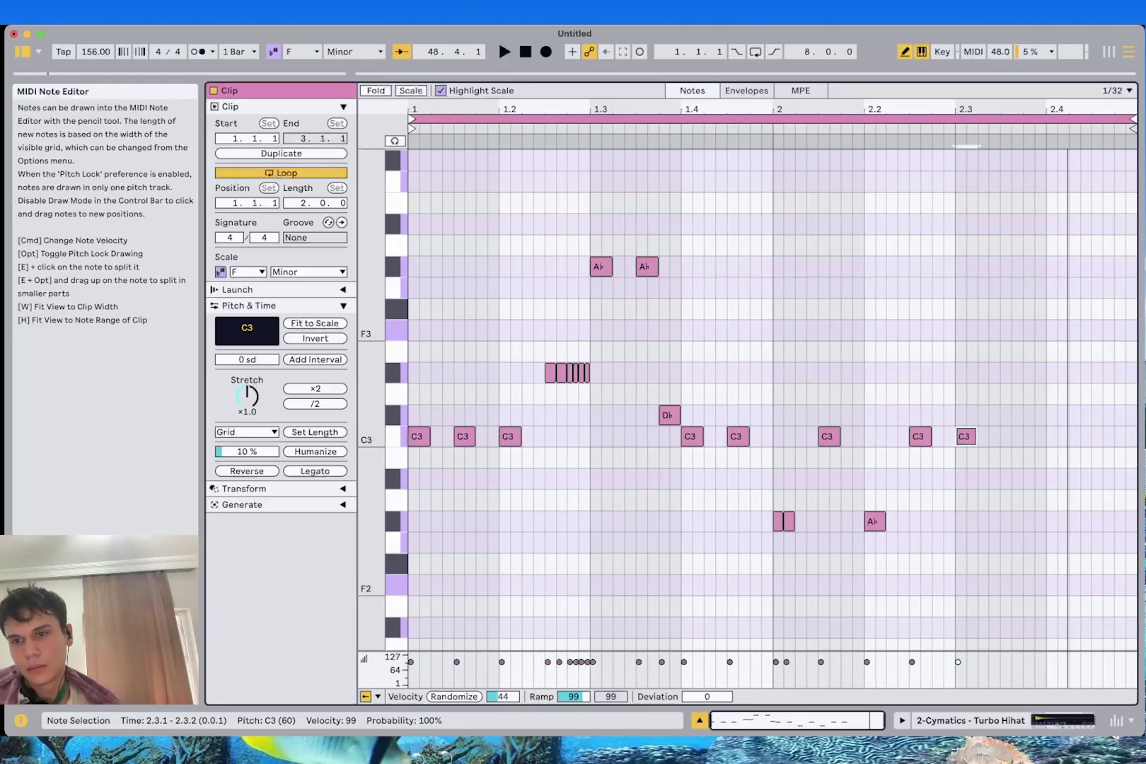
Set the grid to 1/16 and draw C3 hits at 2.3.3 and 2.4.3 and A♭2 hits at 2.4.1 and 2.4.2
key(super+2)
click(1012, 437)
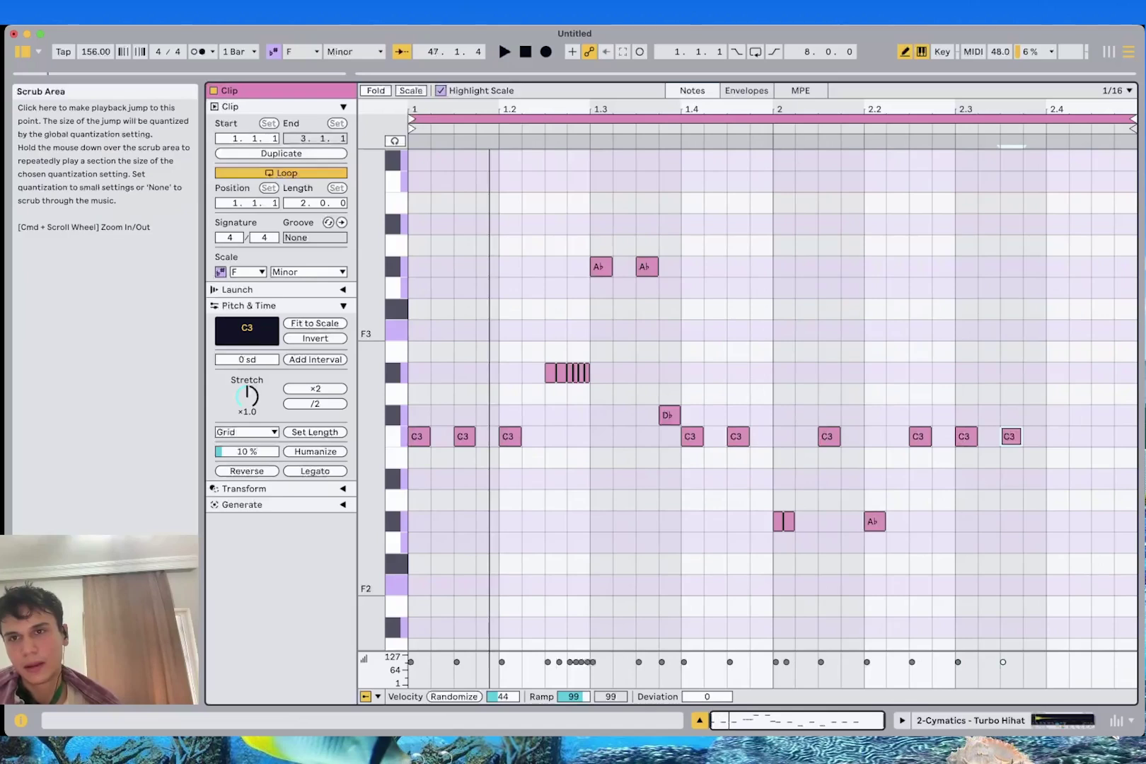
key(space)
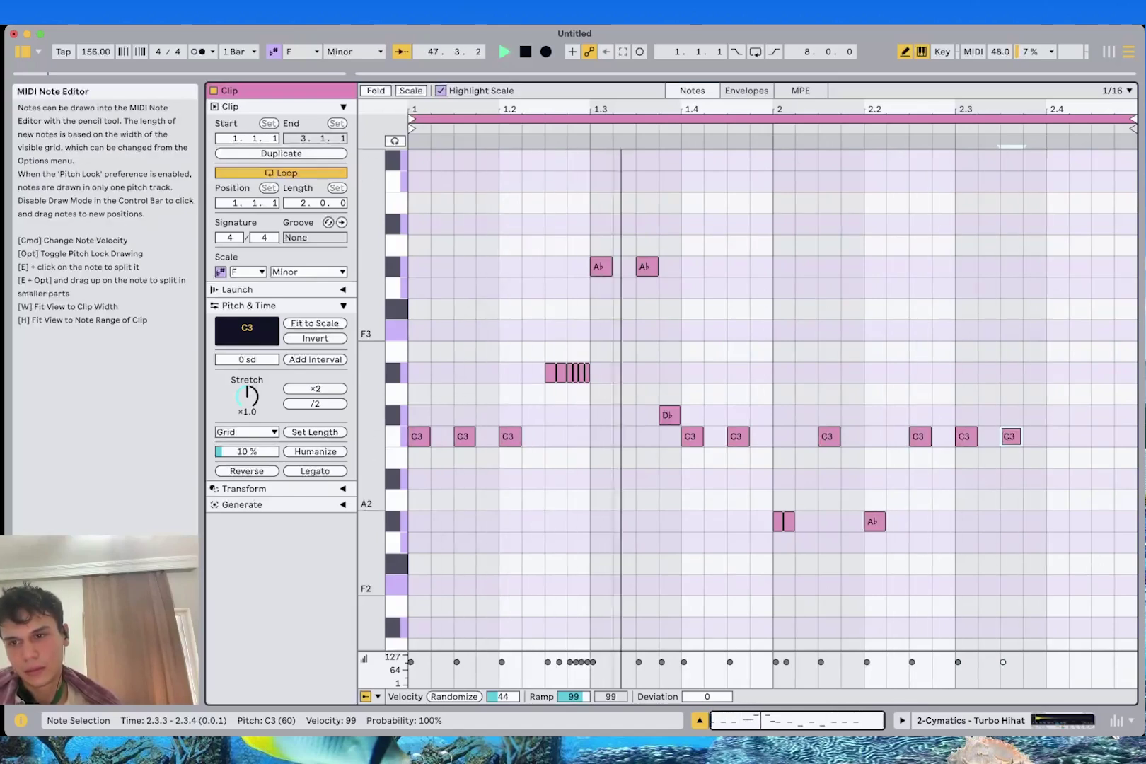
click(1057, 521)
click(1102, 436)
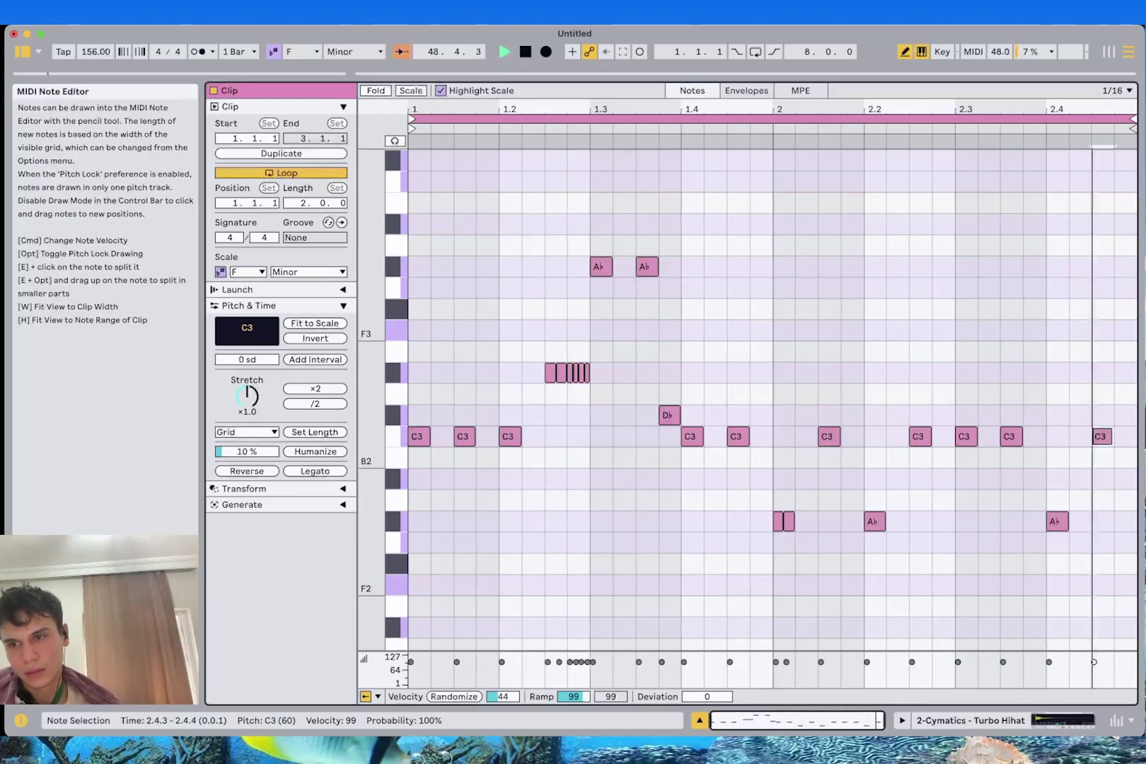
click(1057, 521)
drag(1057, 521, 1079, 522)
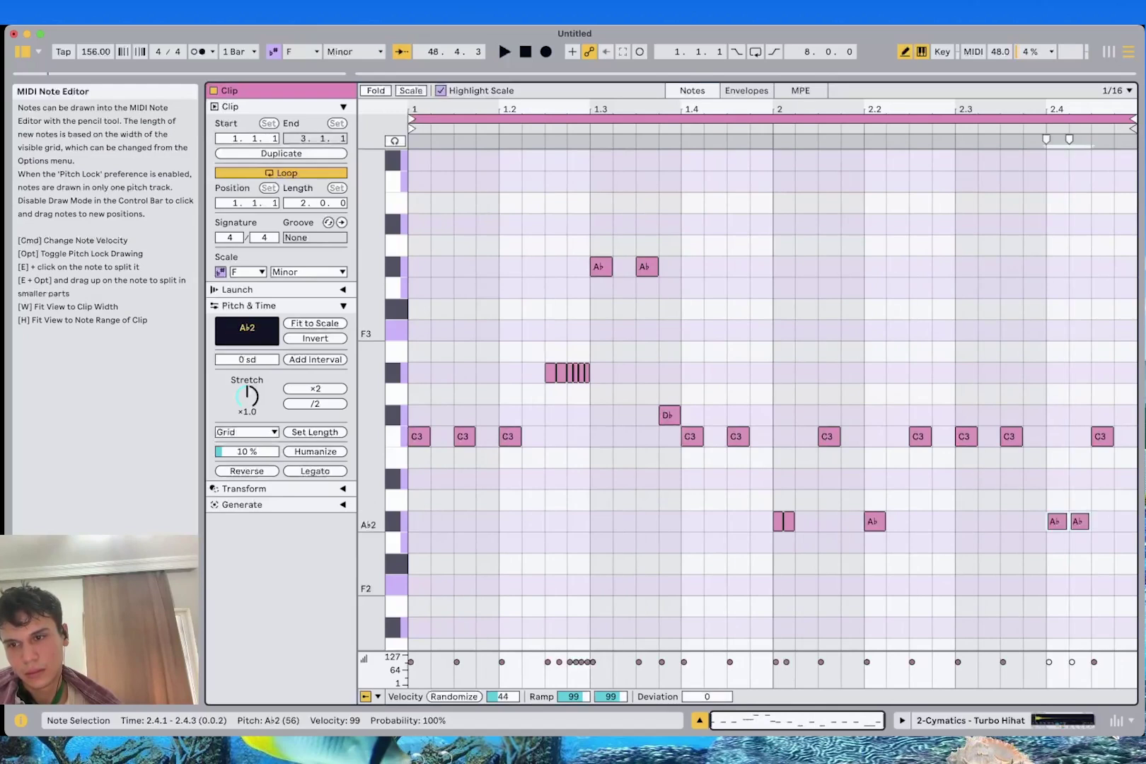
key(b)
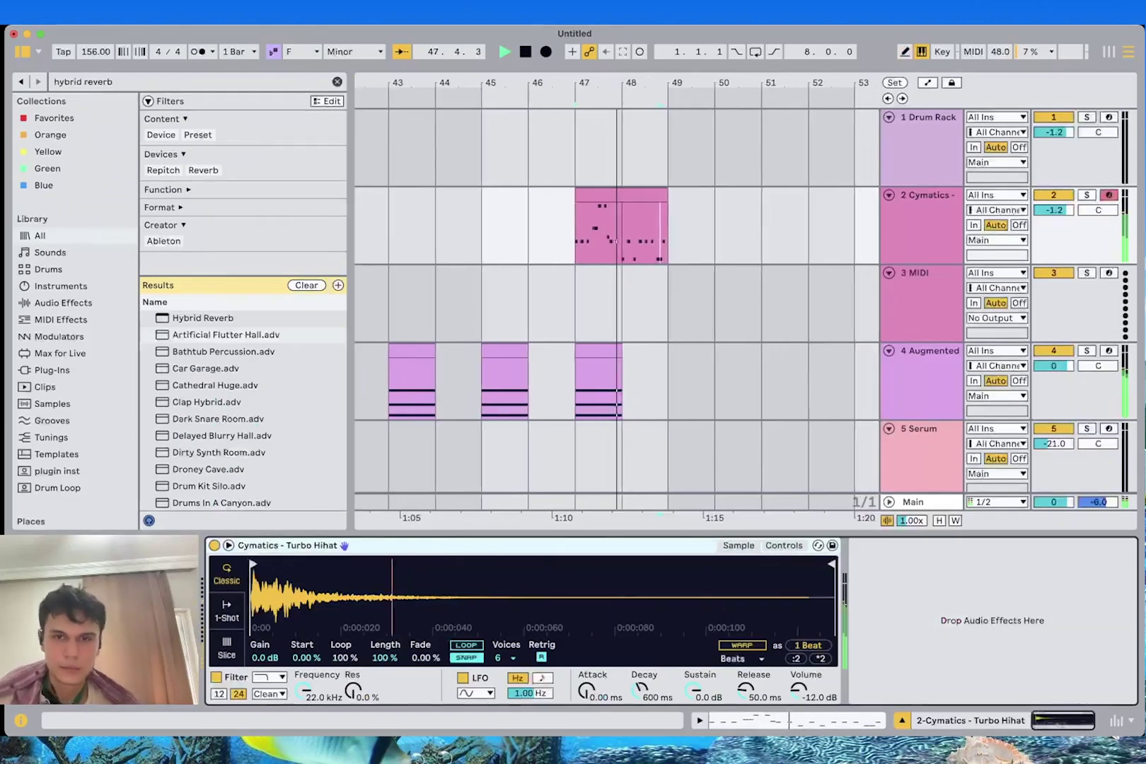
Extend the hi-hat clip to bar 51, and duplicate bars 45–49 of the strings and ZENOLOGY tracks onto bars 49–53
drag(629, 196, 769, 195)
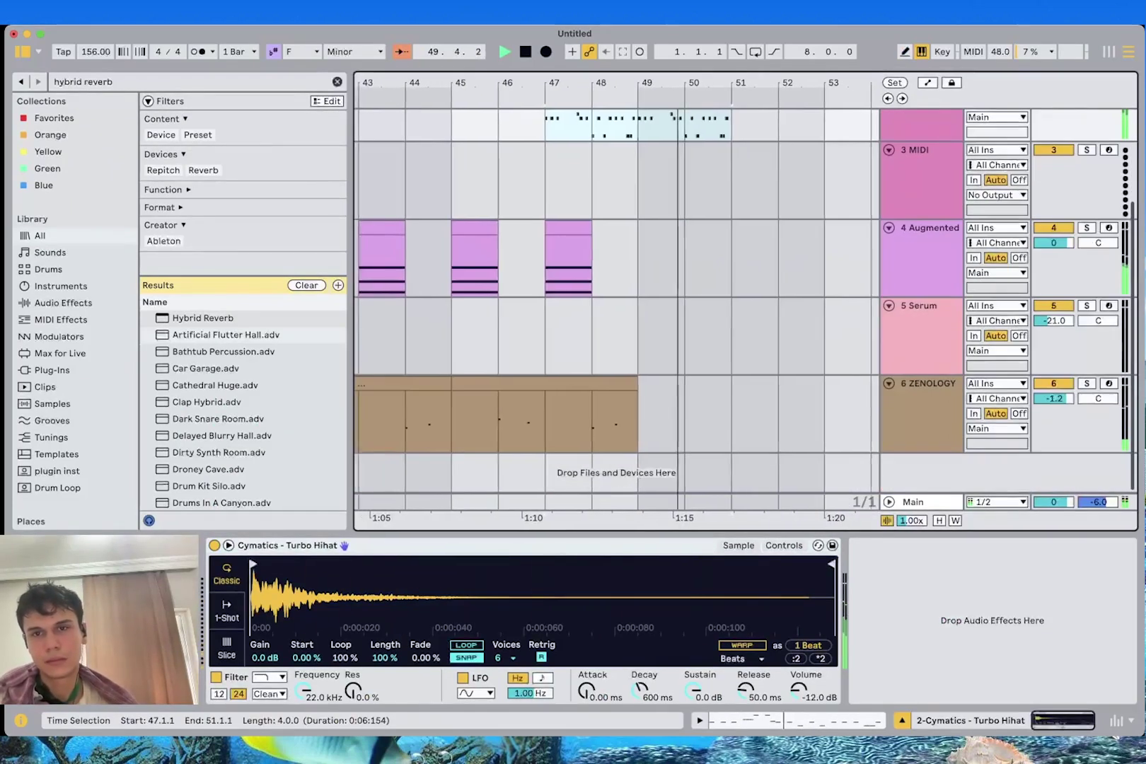
drag(640, 424, 464, 258)
key(super+d)
click(505, 258)
key(space)
scroll(505, 258, left, 3)
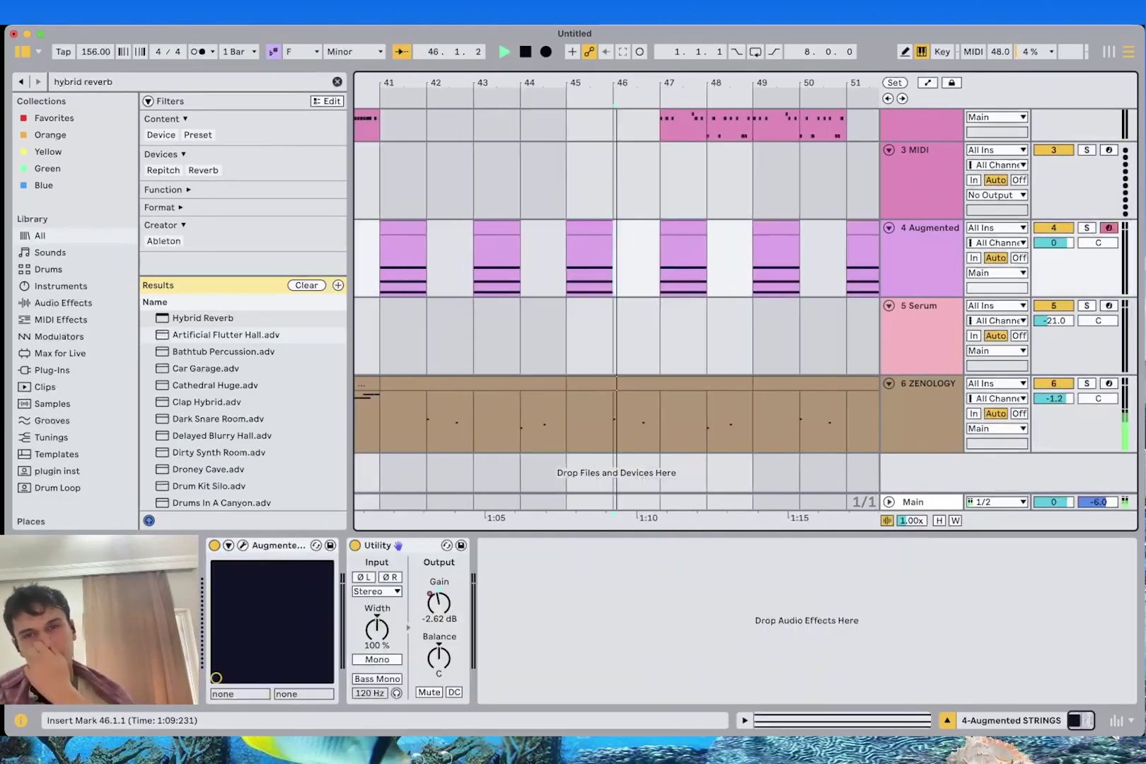
scroll(505, 258, up, 3)
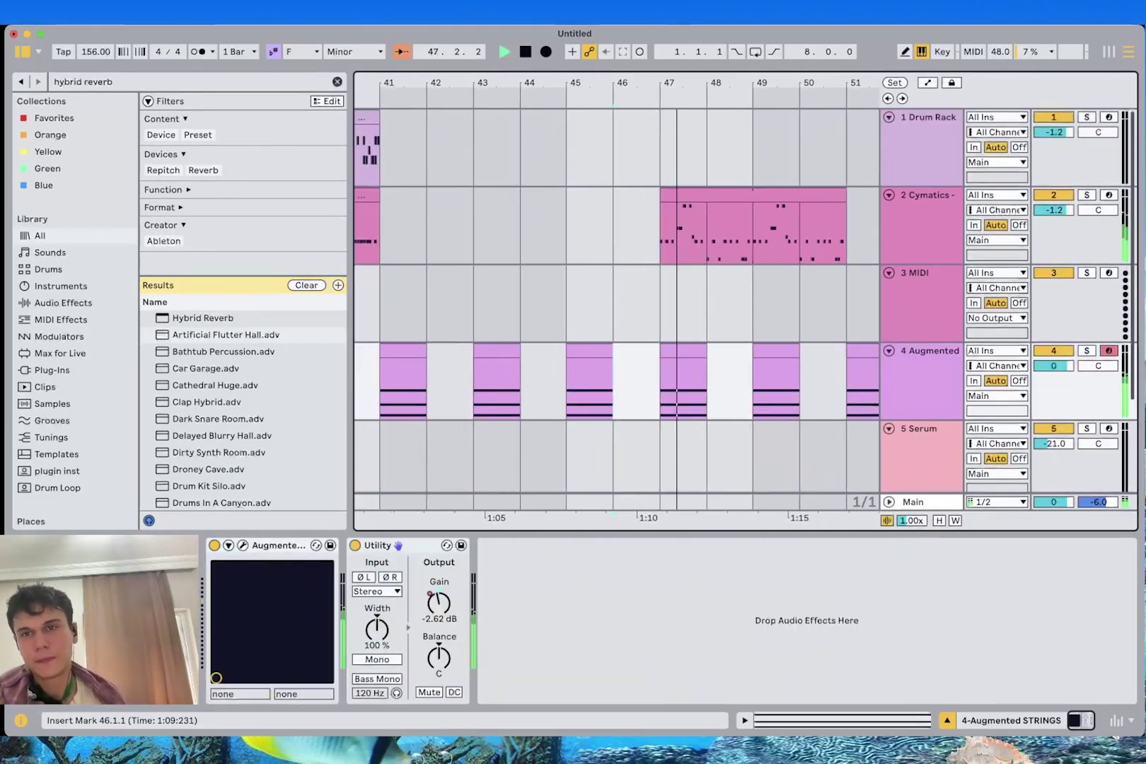
Create an empty two-bar MIDI clip on the Drum Rack track over bars 49–51
drag(754, 153, 845, 152)
key(super+shift+m)
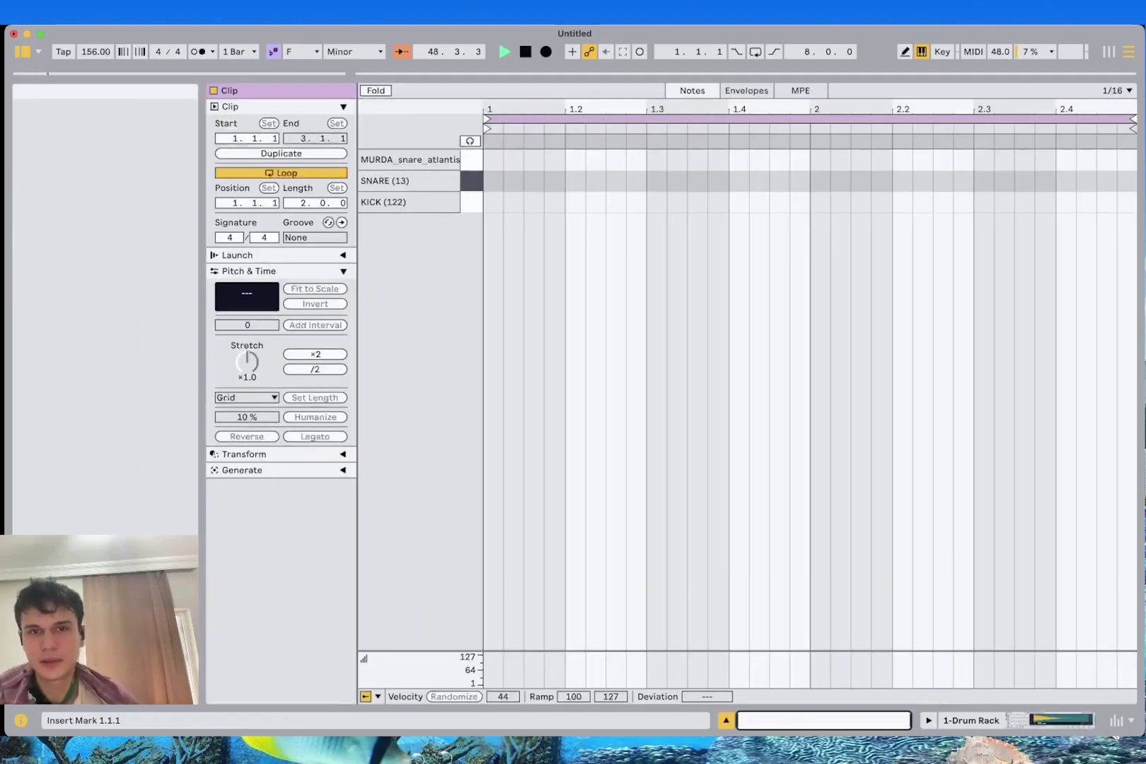
Try kick hits at 1.1.1, 1.2.1, 1.3.1, 1.3.4 and 1.4.3, and delete them all
key(b)
click(492, 201)
click(575, 202)
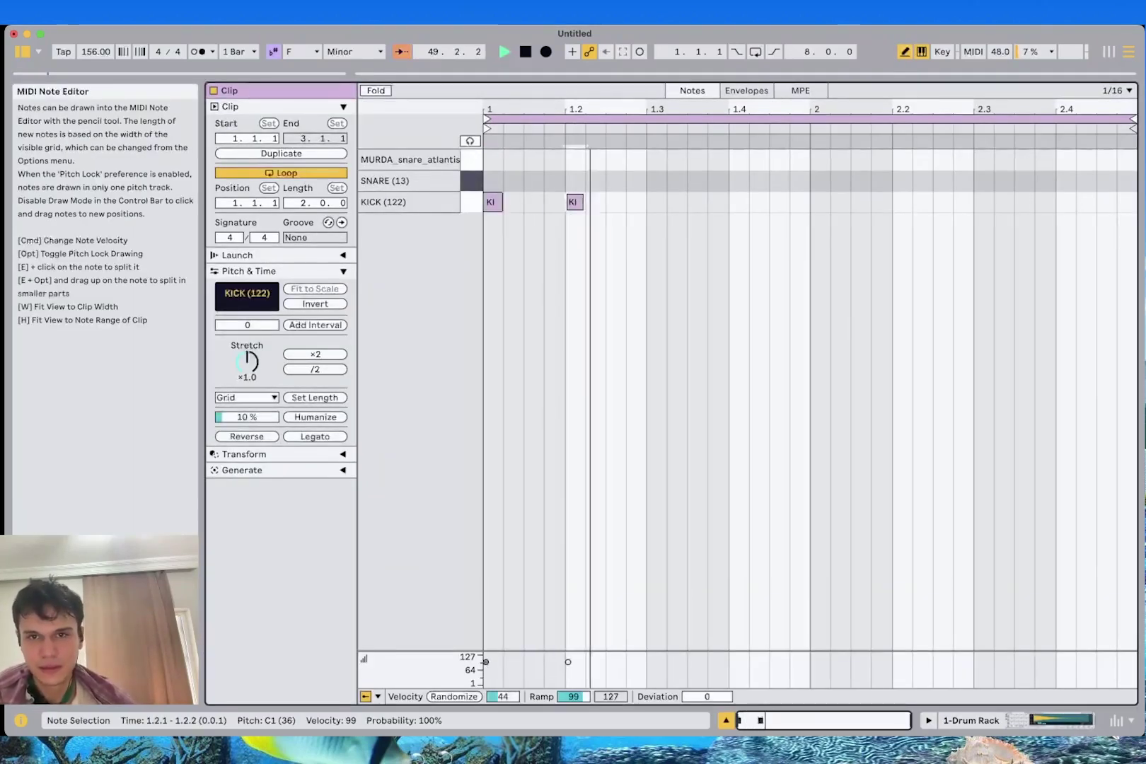
click(656, 202)
click(718, 201)
click(778, 201)
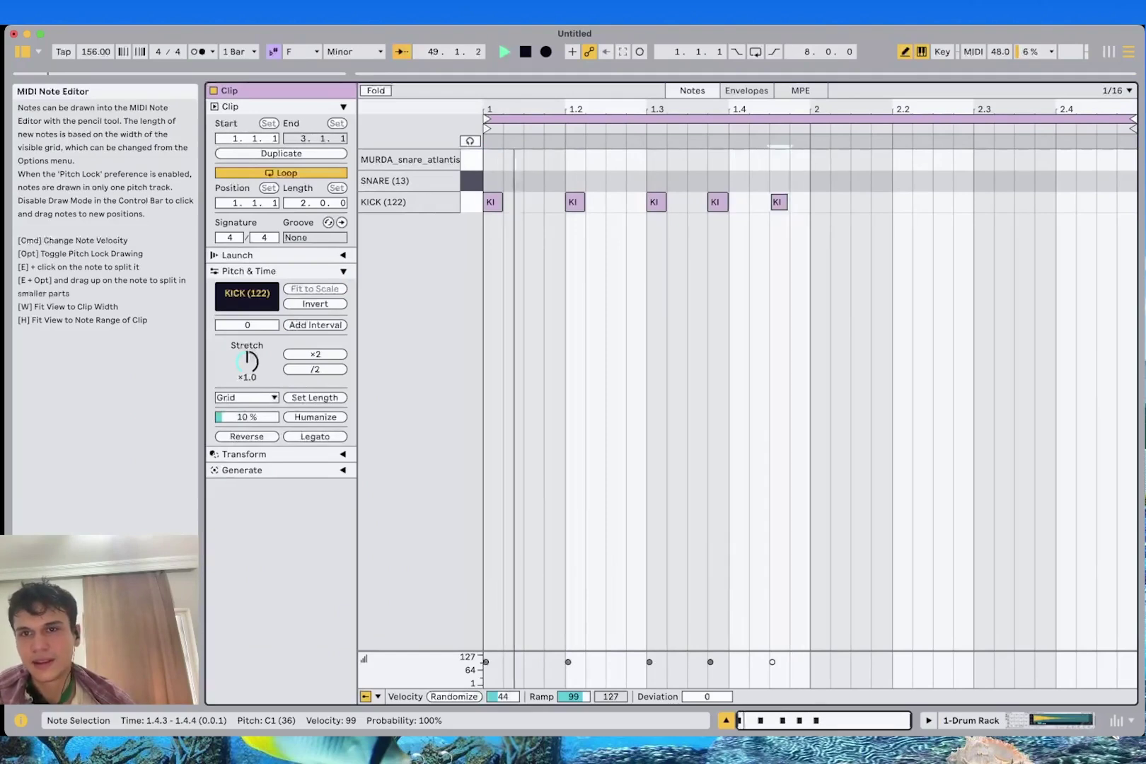
drag(811, 228, 485, 218)
key(super+a)
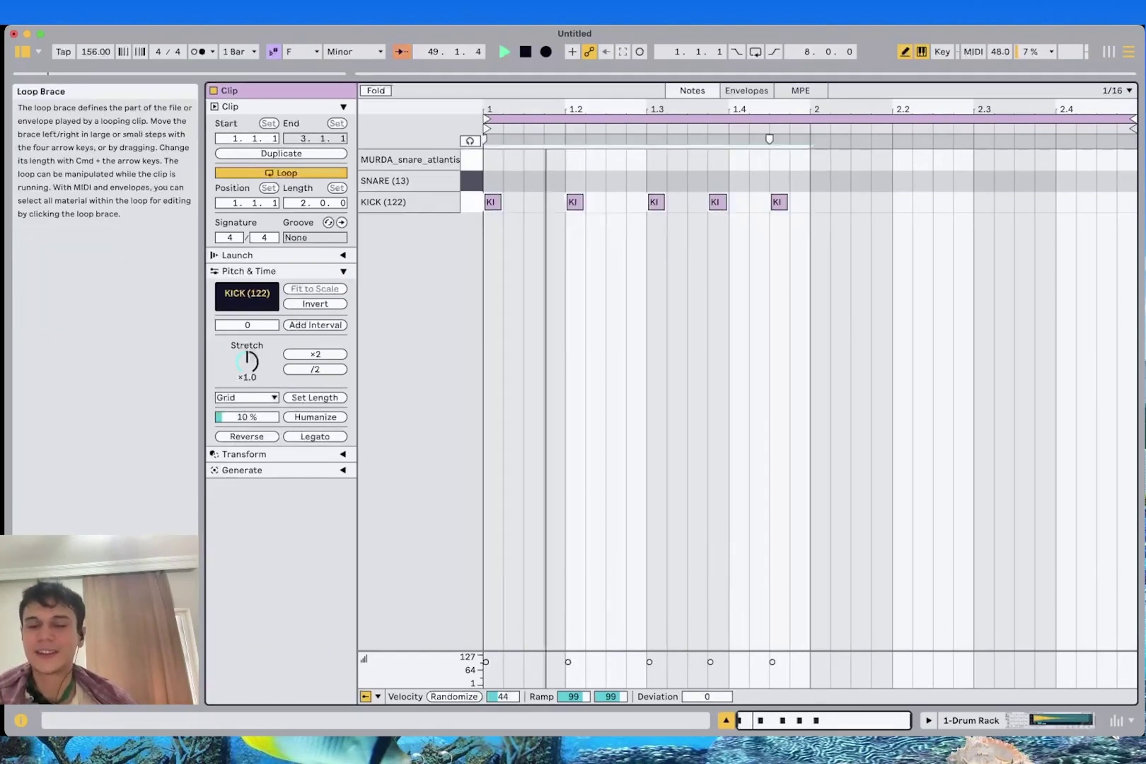
key(BackSpace)
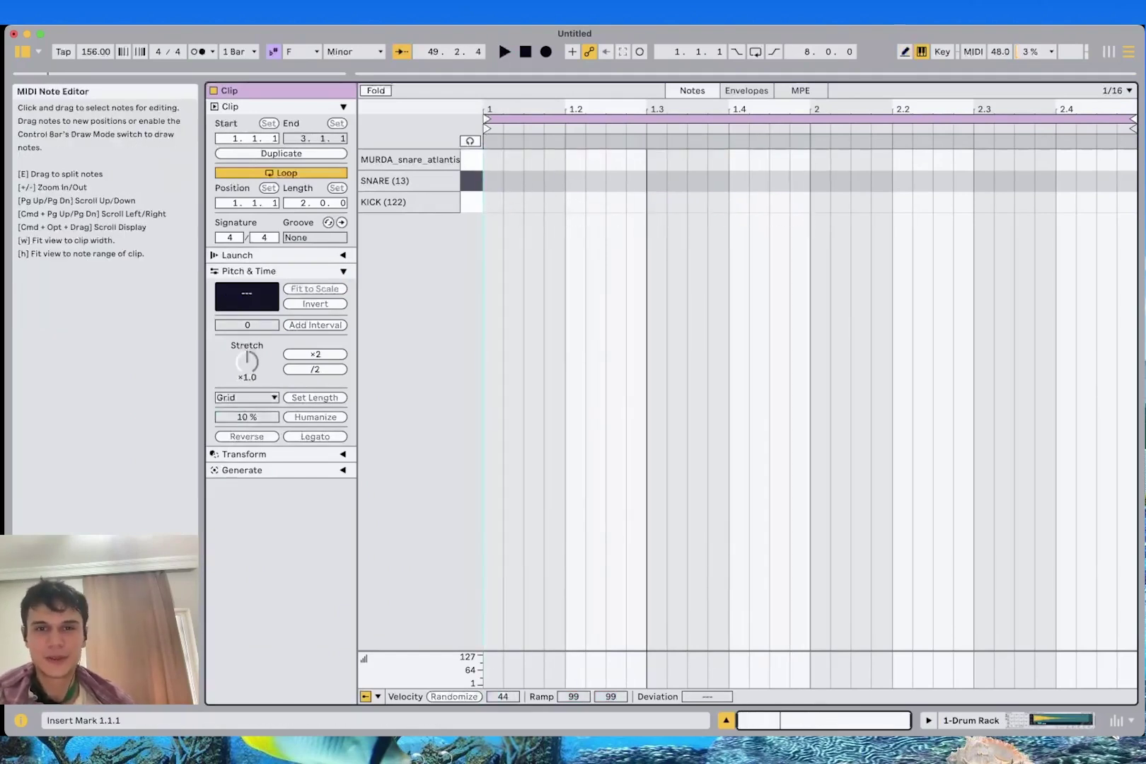
Draw a kick on each of the first bar's four beats, duplicate them into the second bar and play the clip
click(493, 201)
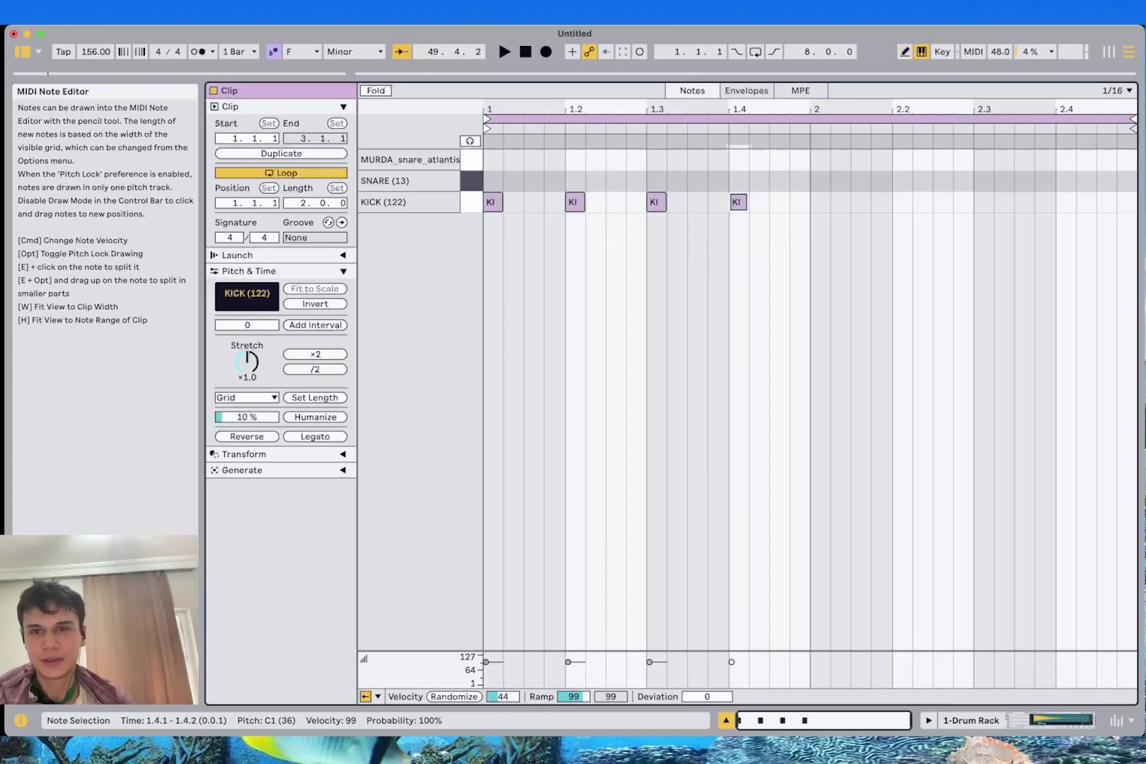
drag(811, 224, 544, 205)
key(super+d)
key(super+z)
drag(809, 220, 485, 214)
key(super+d)
key(space)
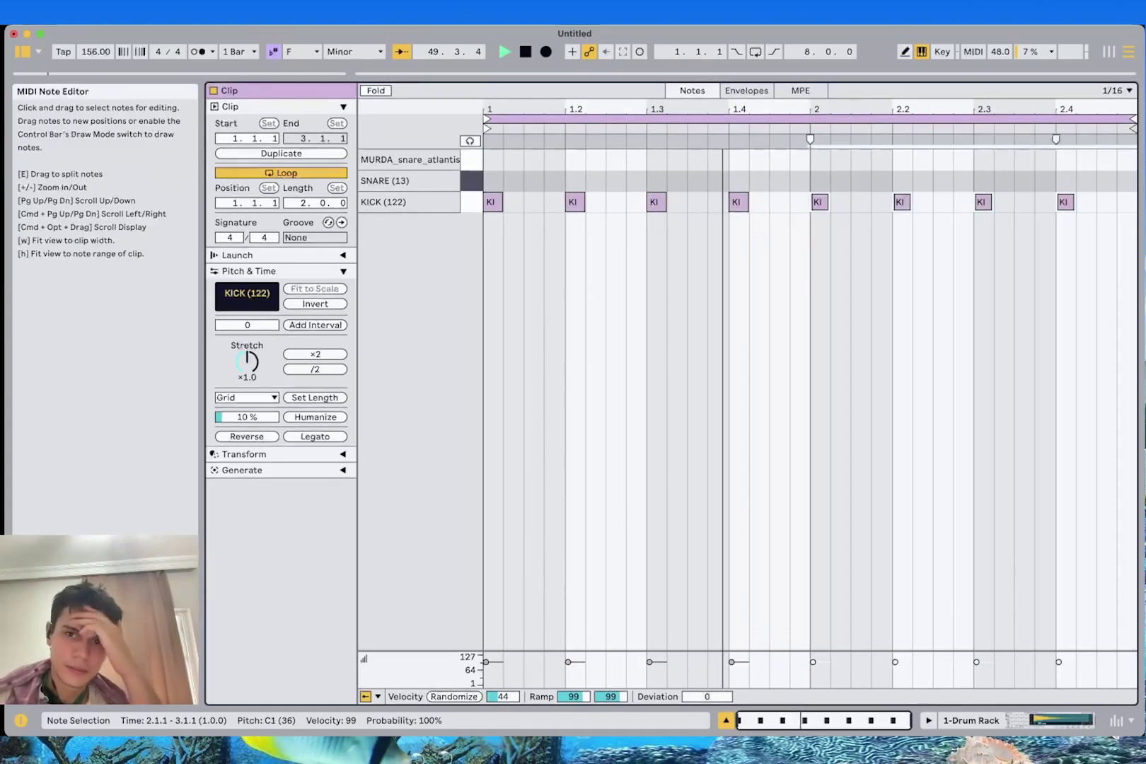
Add extra kicks at 1.3.4, 1.4.3, 2.4.3 and 2.4.4 and play the clip
double_click(717, 203)
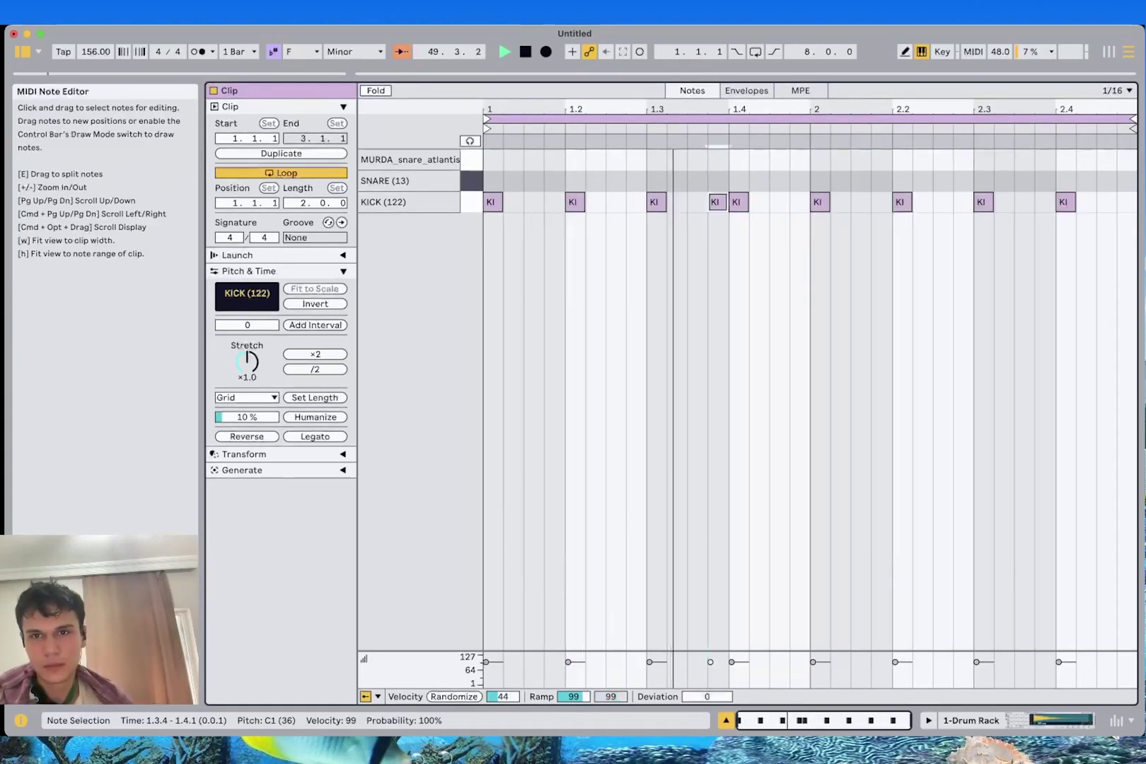
double_click(778, 203)
drag(1121, 204, 1132, 206)
double_click(1107, 203)
click(1118, 227)
key(space)
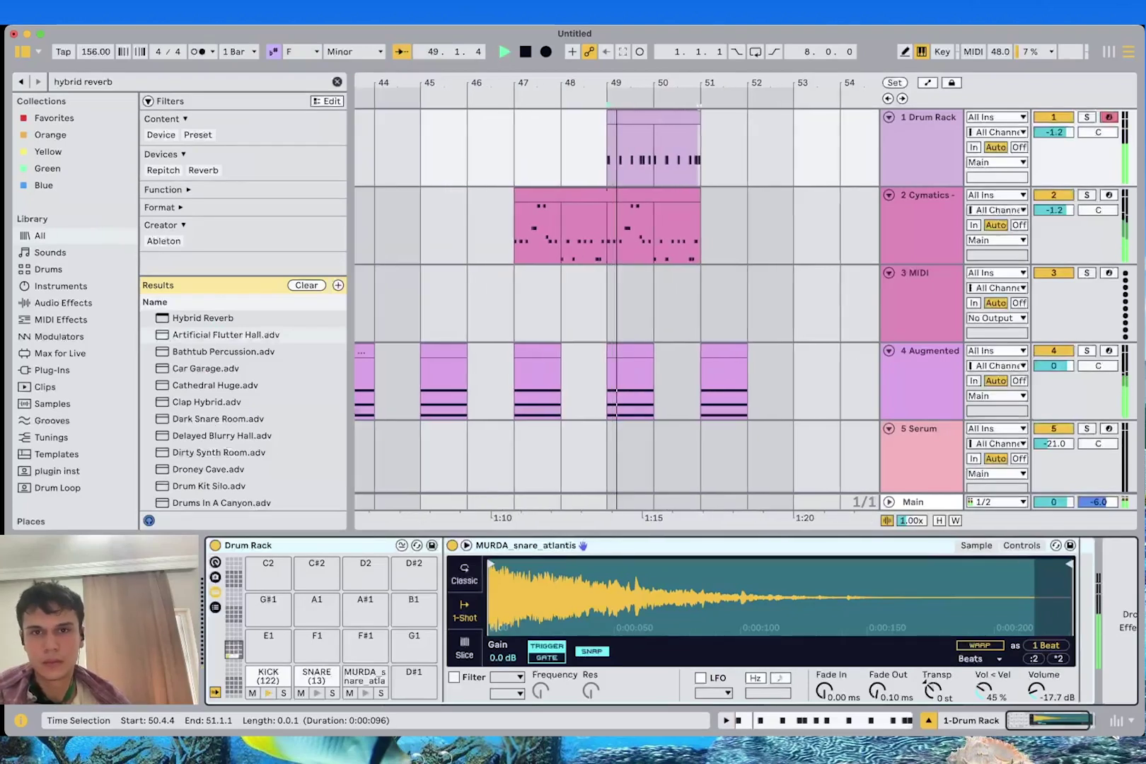
Extend the Drum Rack and hi-hat clips to bar 53 and play the arrangement from bar 49
key(space)
drag(696, 237, 610, 156)
drag(697, 196, 791, 195)
click(607, 235)
key(space)
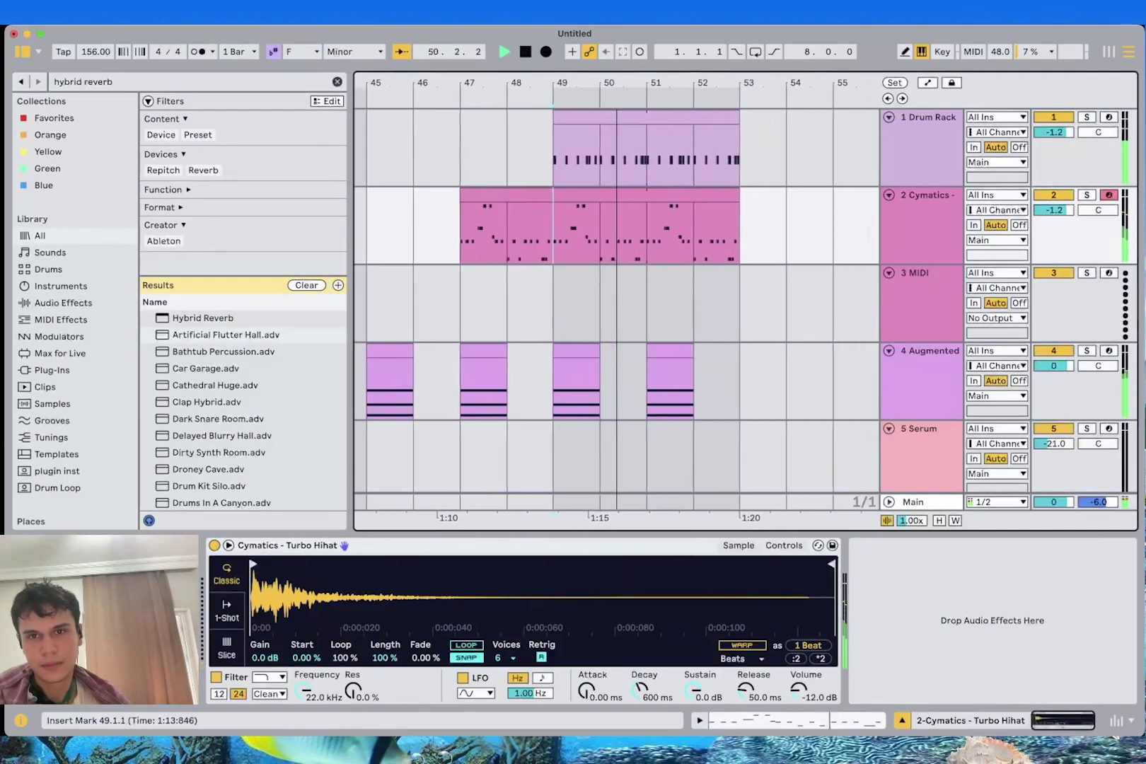
scroll(615, 301, down, 4)
scroll(615, 300, up, 4)
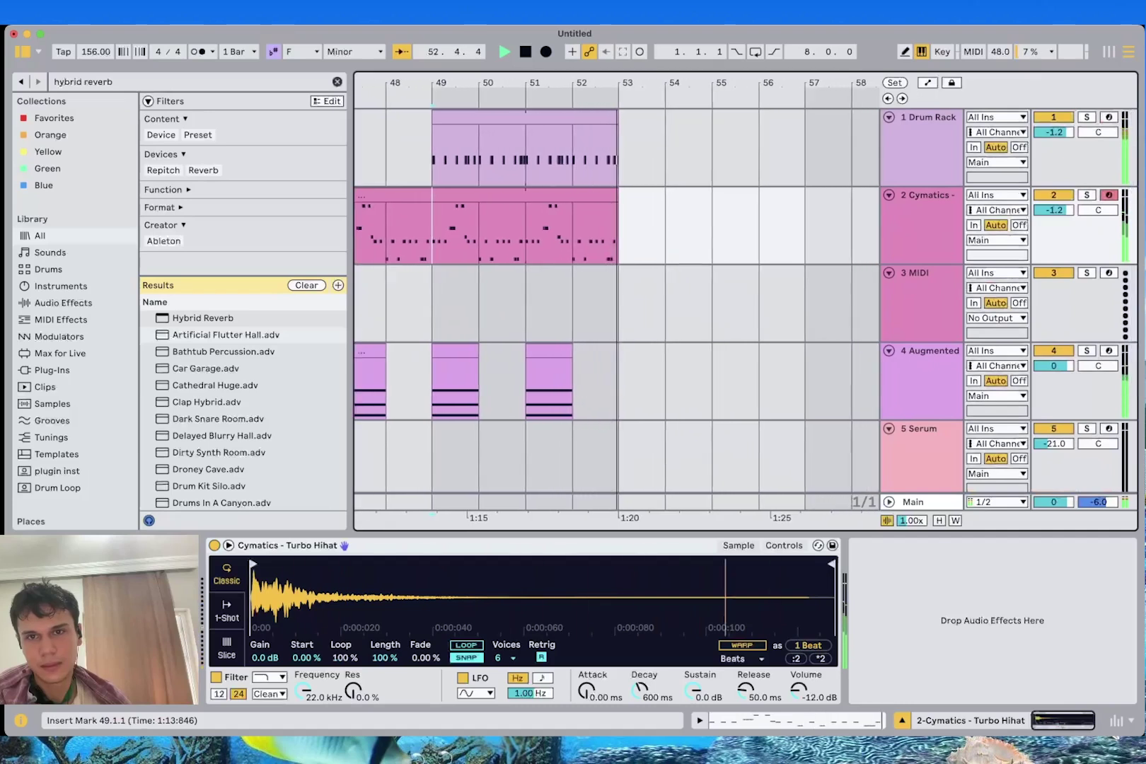
Duplicate bars 49–53 across all tracks onto bars 53–57
key(space)
scroll(623, 300, down, 4)
click(624, 418)
scroll(624, 418, up, 4)
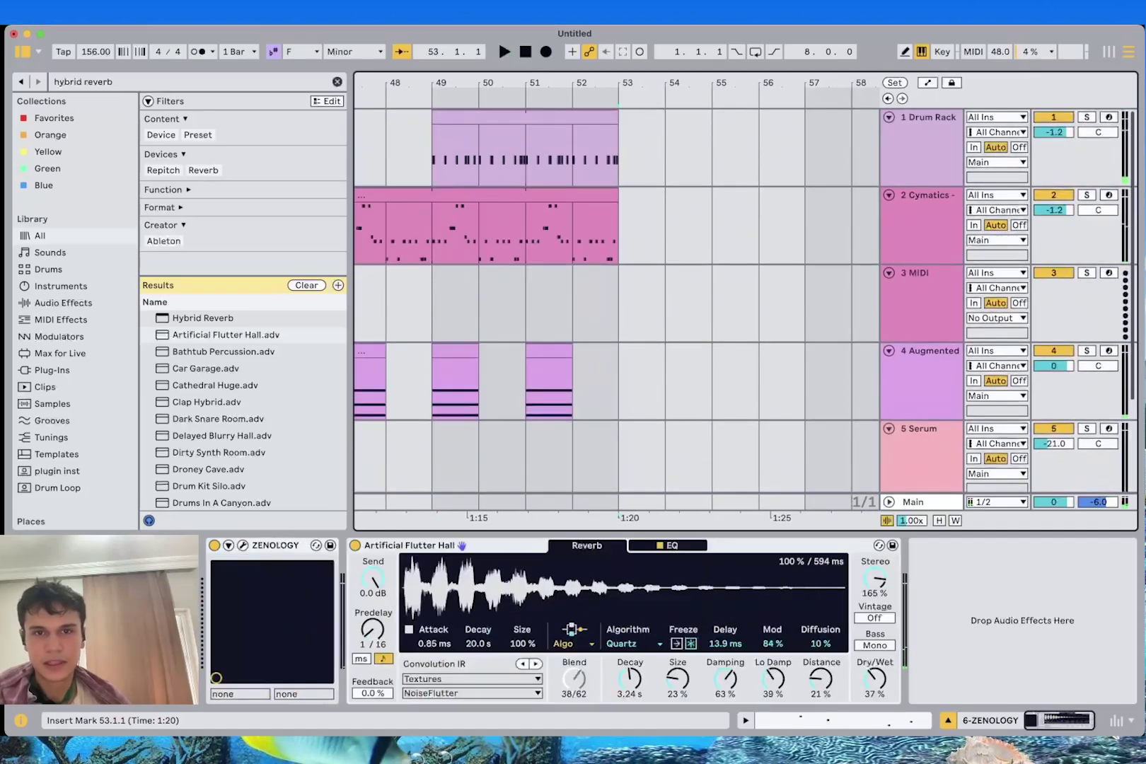
shift+click(434, 152)
key(super+d)
Draw a SNARE (13) hit at 1.2 in the Drum Rack clip at bar 53 and duplicate it onto 1.4, 2.2 and 2.4
double_click(667, 152)
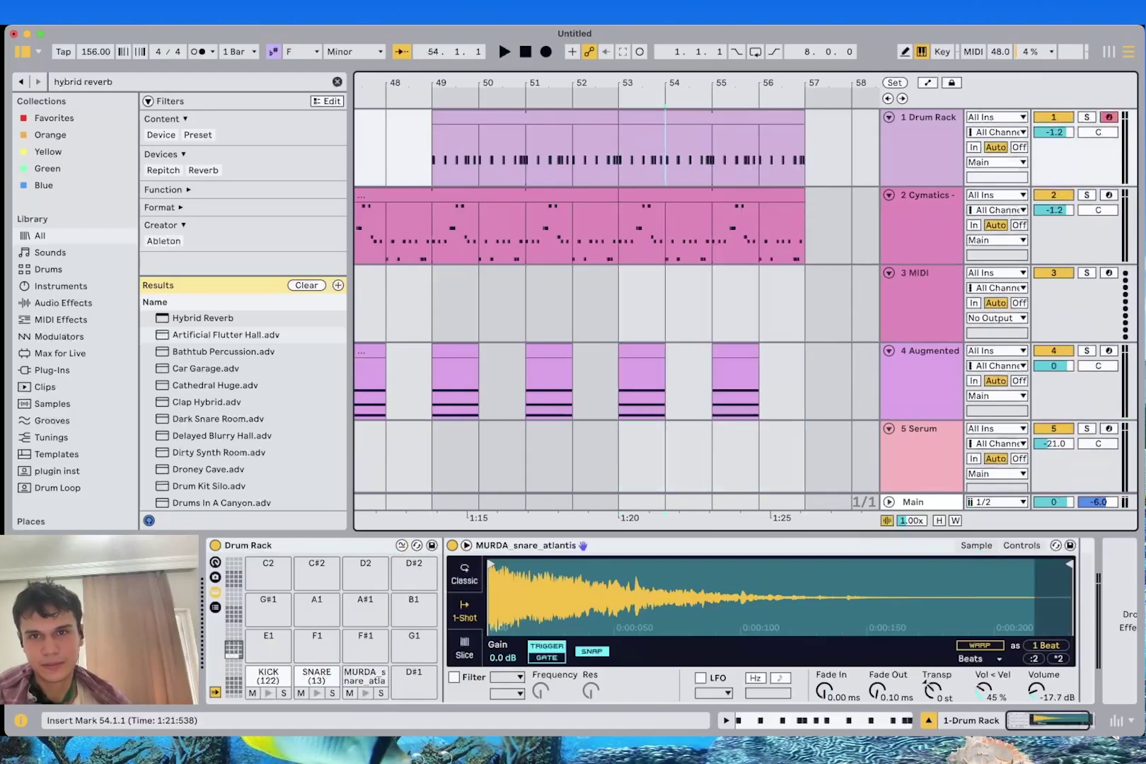
key(space)
drag(553, 181, 574, 180)
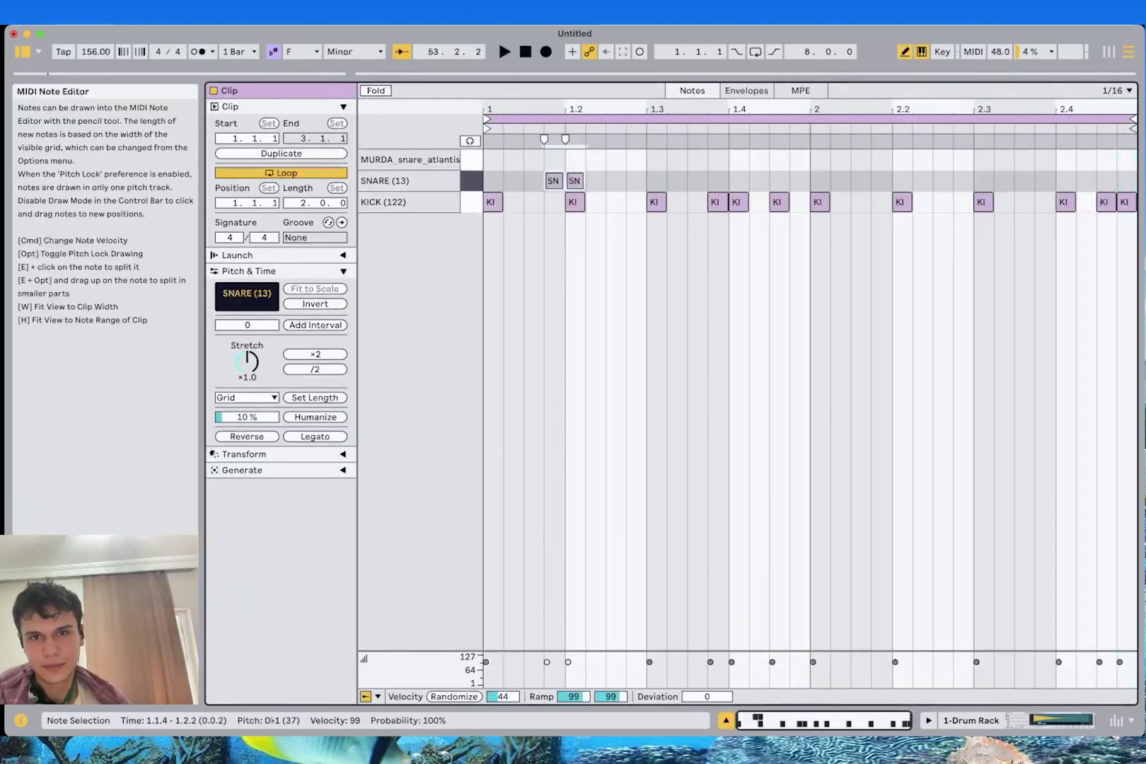
click(555, 181)
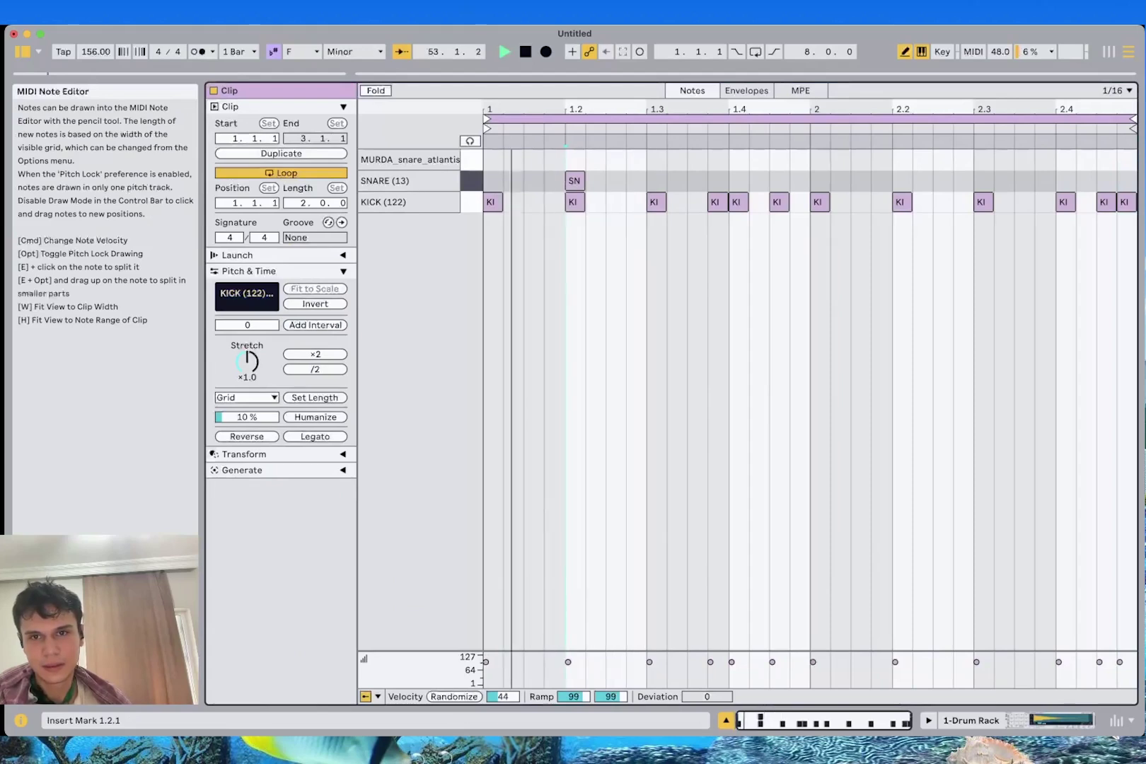
key(b)
drag(487, 181, 646, 181)
key(super+d)
key(super+d)
key(super+d)
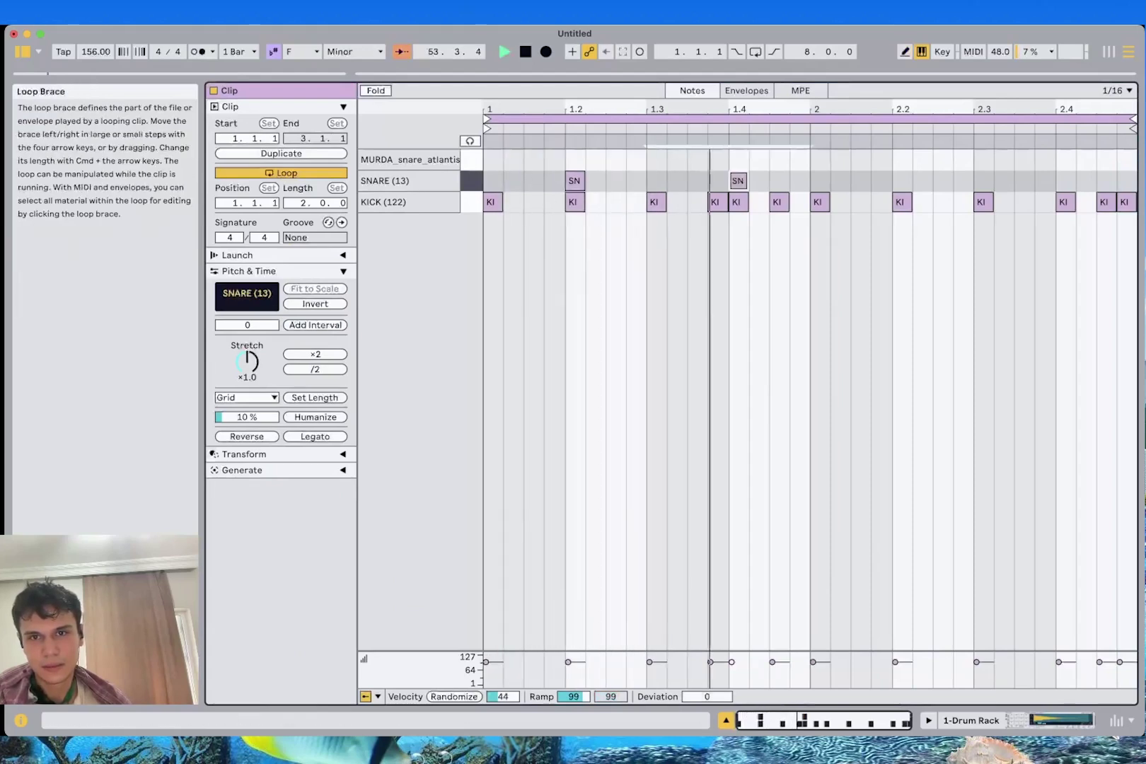
Add MURDA_snare_atlantis hits at 2.4.3 and 2.4.4 and play the clip
key(b)
click(1106, 160)
click(1126, 160)
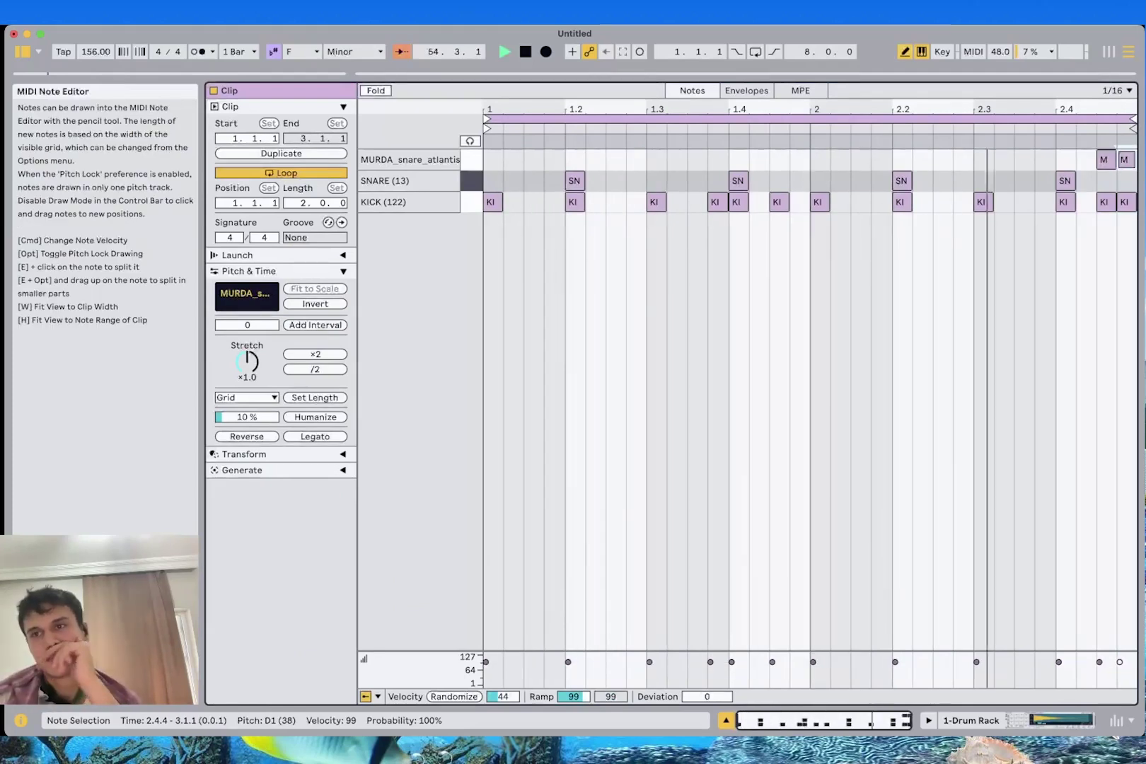
key(v)
key(space)
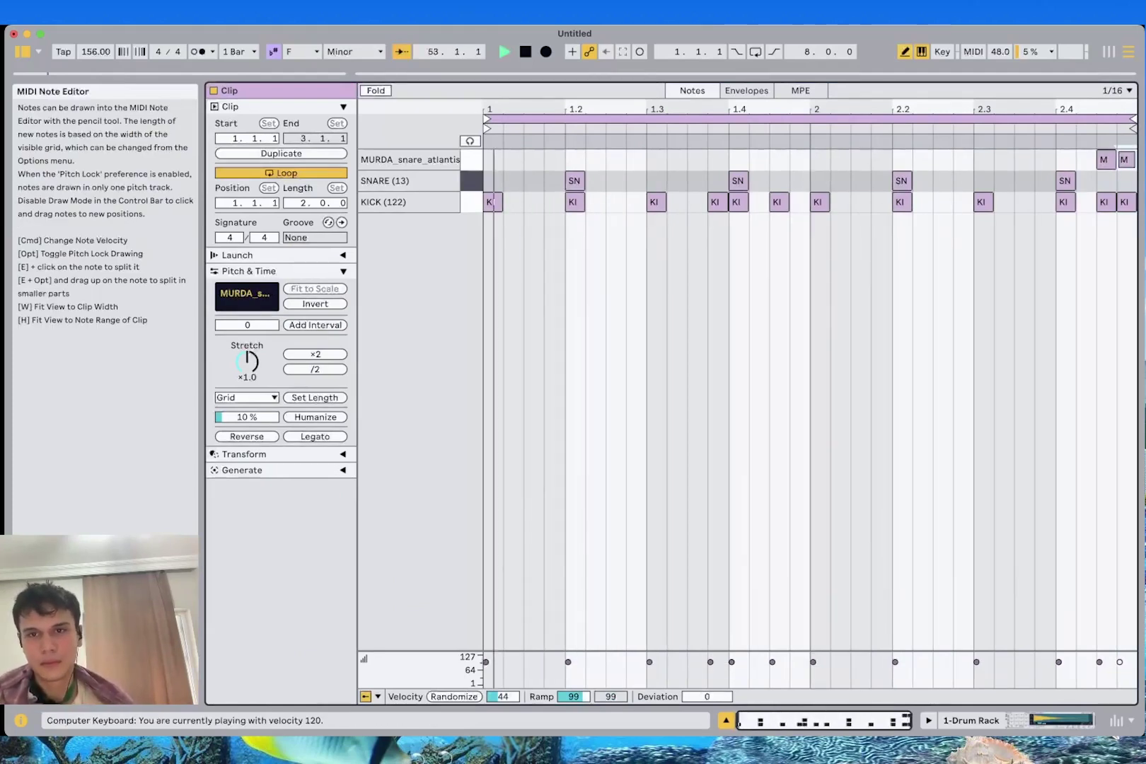
Listen to bars 53–57 in the arrangement and look over all the tracks
key(shift+Tab)
scroll(615, 304, down, 2)
scroll(615, 304, up, 2)
scroll(636, 304, up, 1)
scroll(637, 305, down, 3)
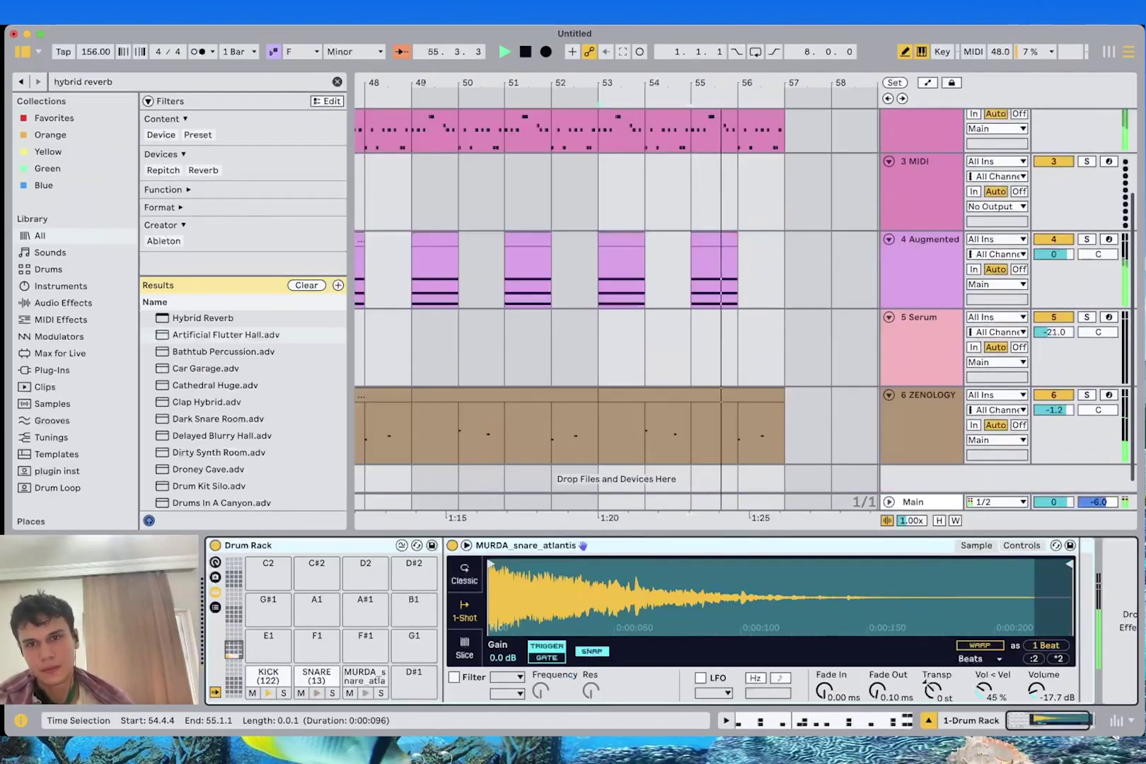
scroll(615, 305, up, 2)
scroll(778, 304, down, 3)
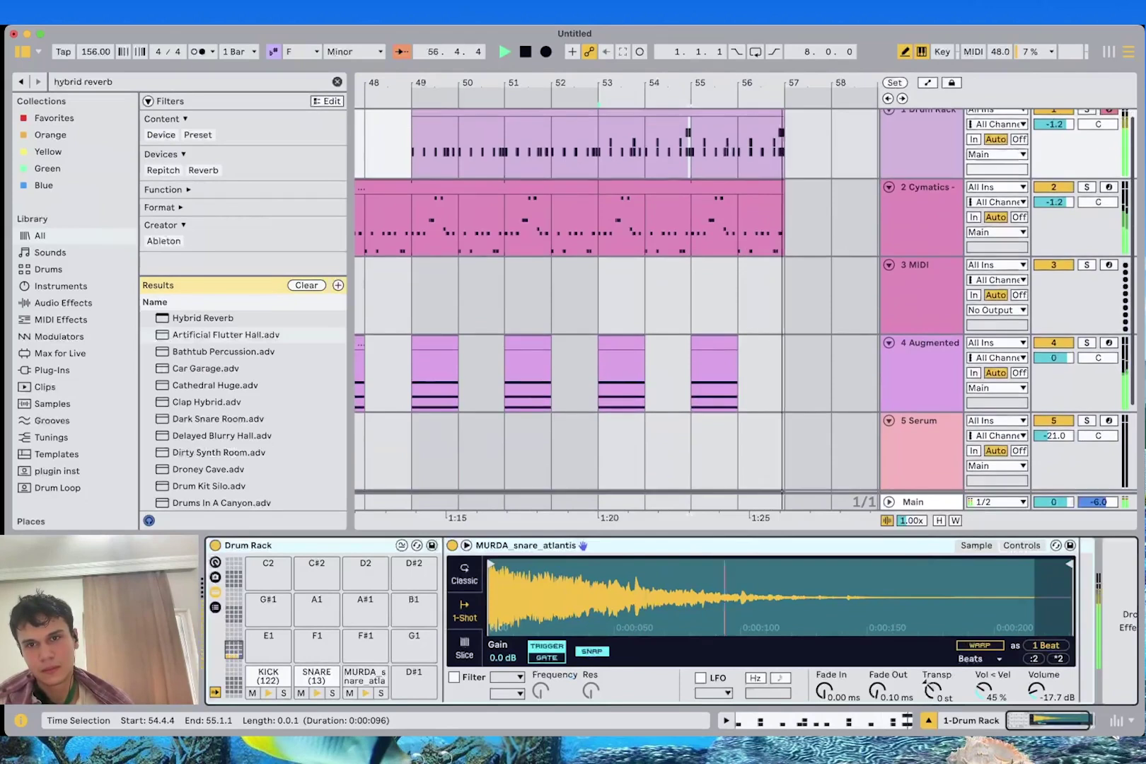
key(space)
Duplicate bars 53–57 across all tracks onto bars 57–61 and play from bar 57
click(784, 417)
scroll(783, 354, up, 3)
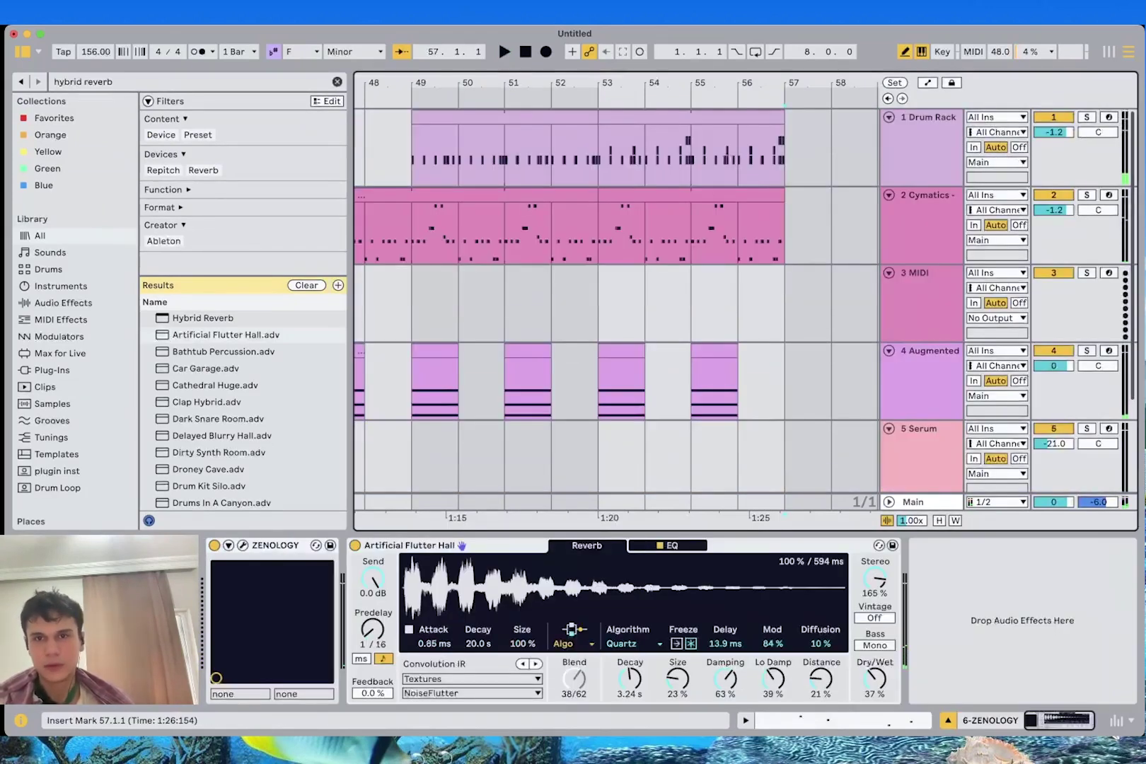
shift+click(602, 157)
key(super+d)
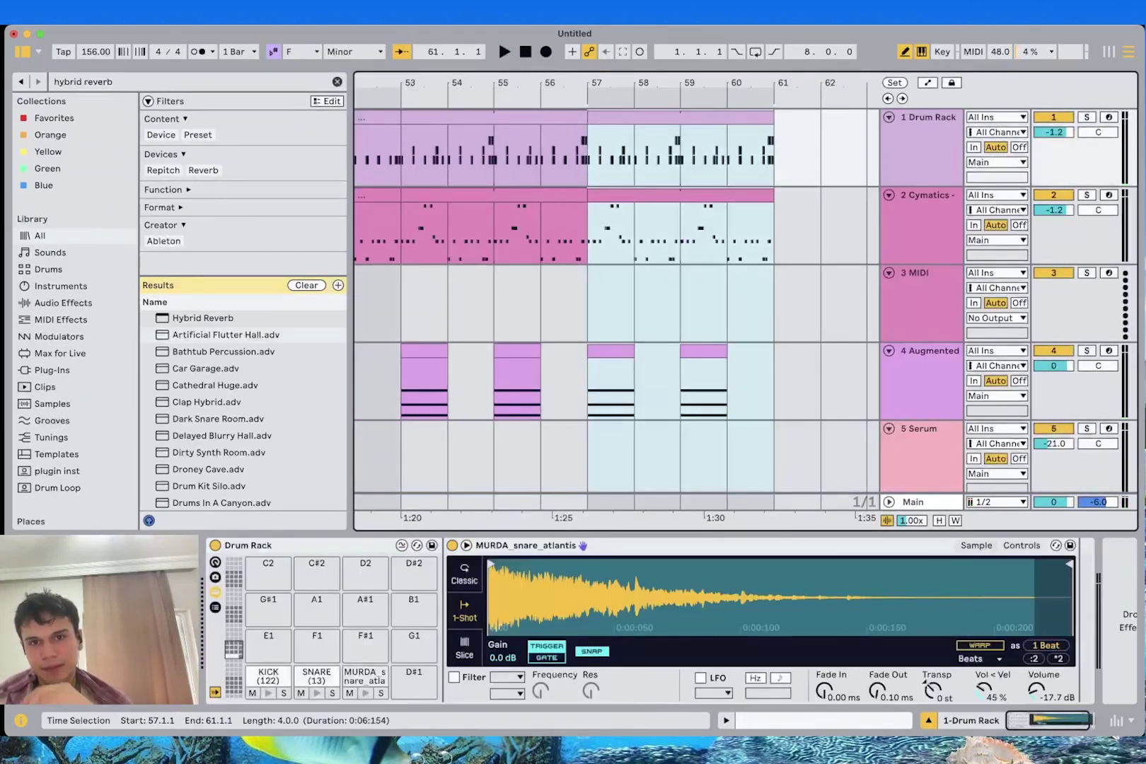
click(588, 230)
key(space)
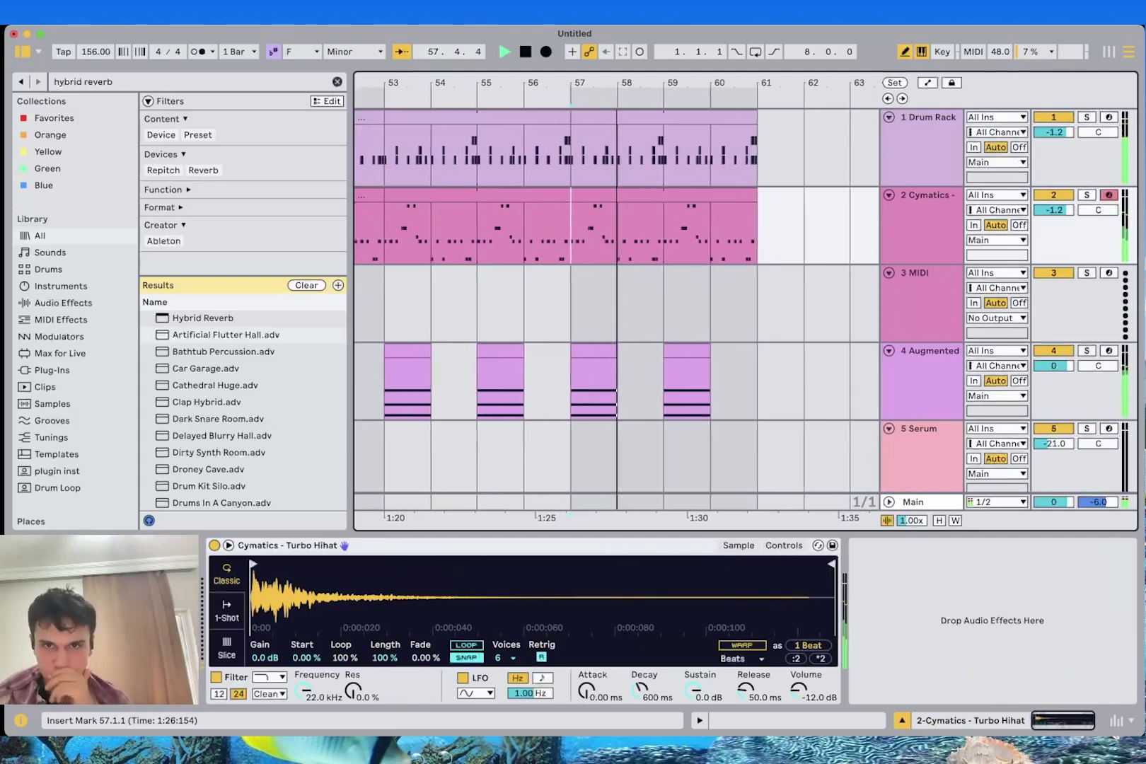
scroll(743, 304, down, 3)
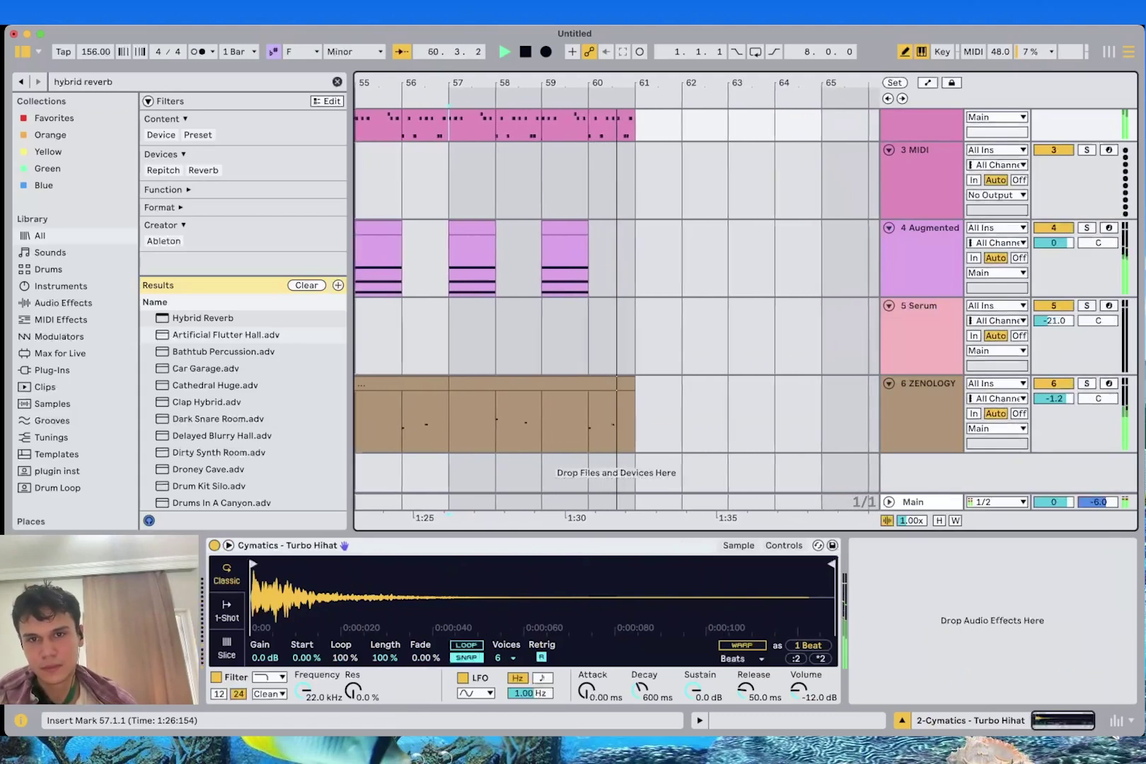
key(space)
Create a four-bar MIDI clip on the Serum track at bars 57–61 and draw an A♭2 note from 1.1.1 to 1.1.4
drag(440, 336, 627, 336)
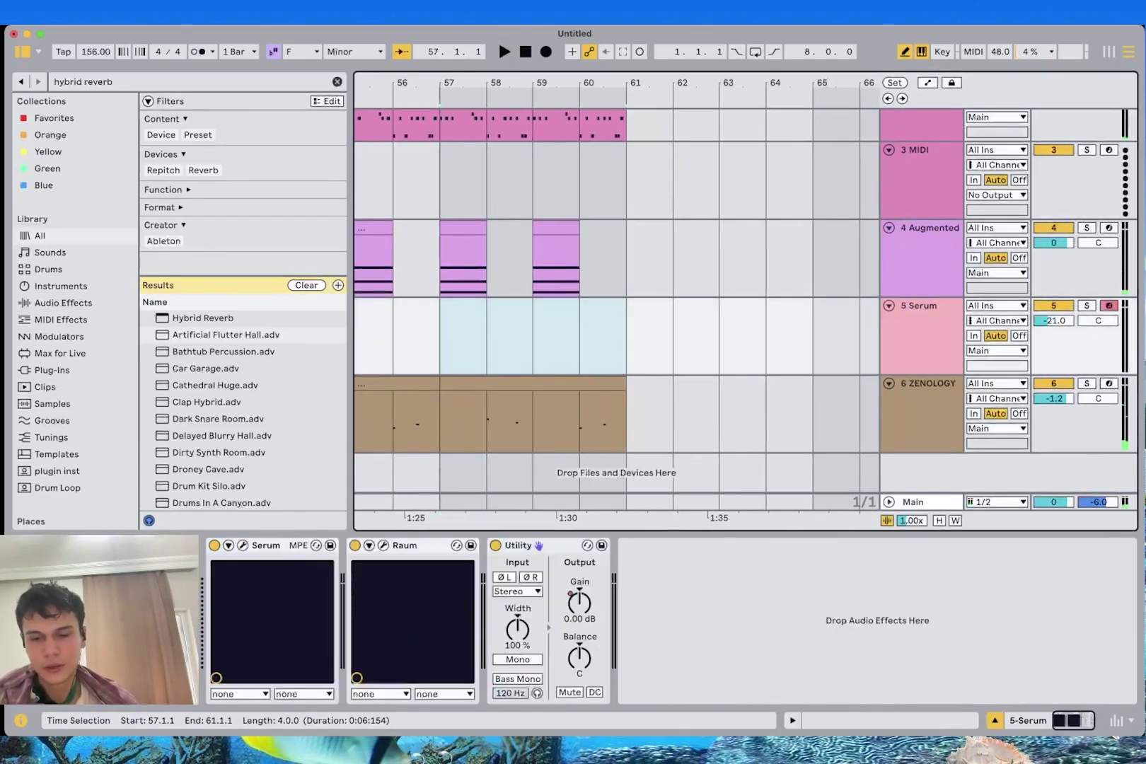
key(super+shift+m)
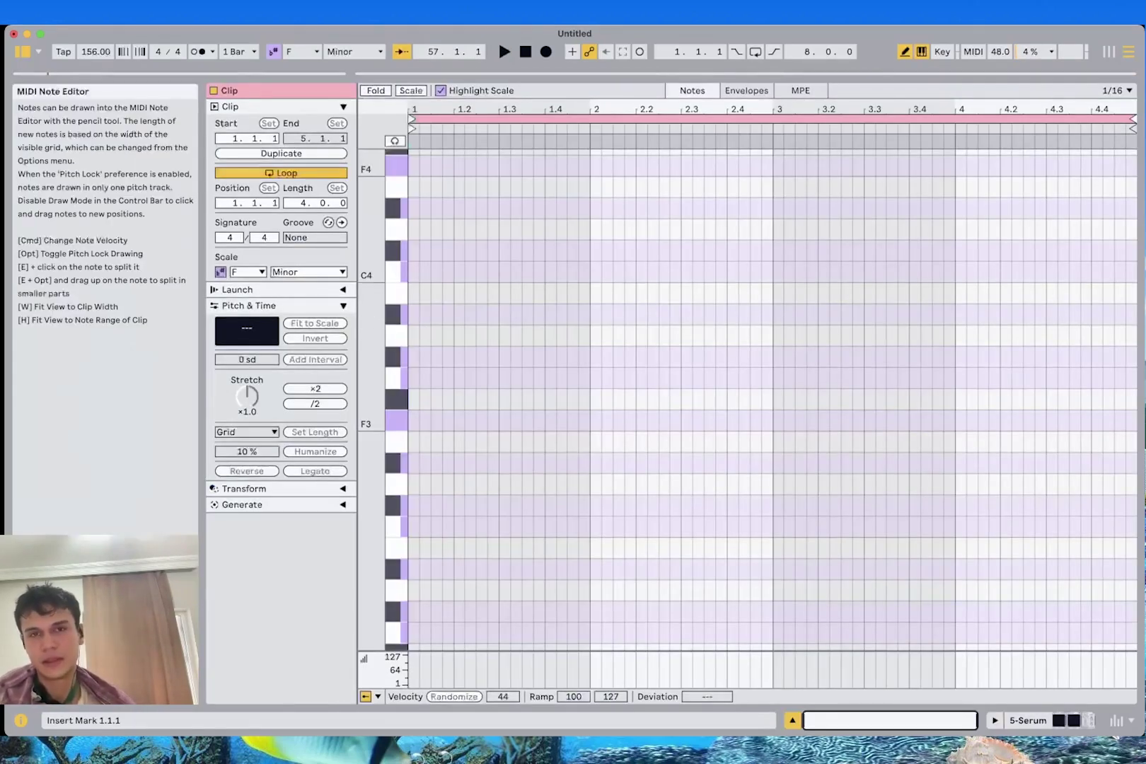
click(413, 252)
key(space)
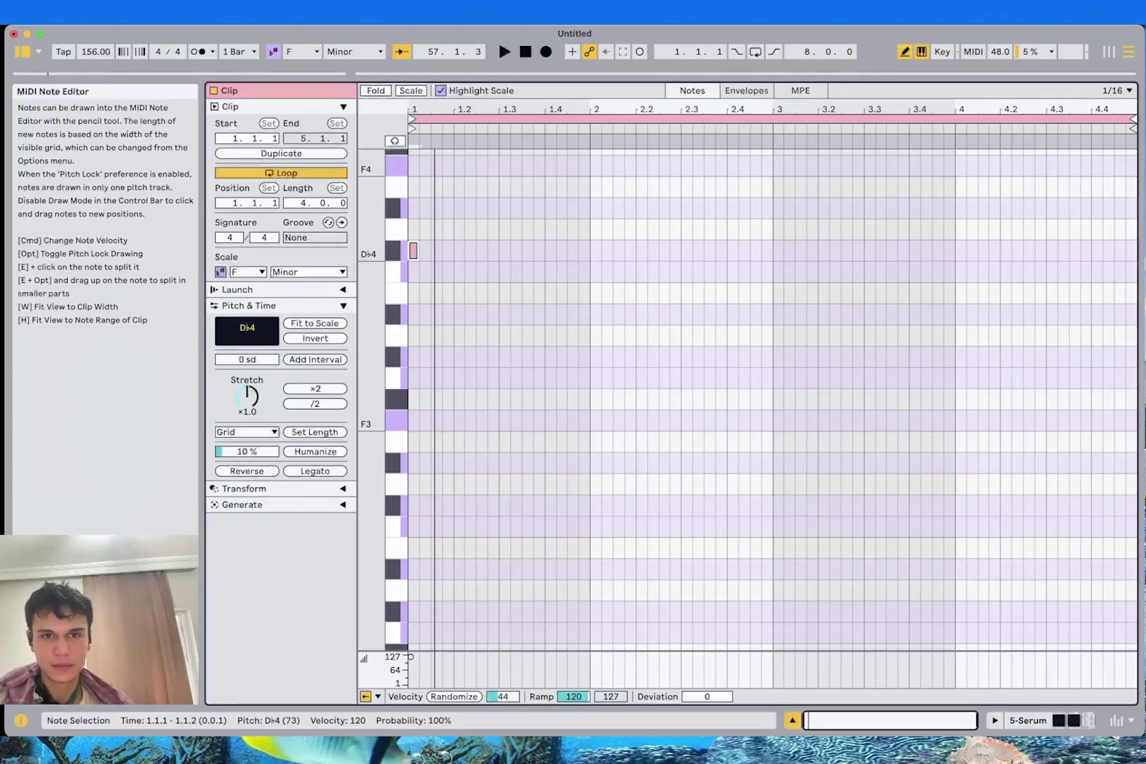
click(413, 251)
scroll(413, 440, down, 4)
click(413, 476)
click(414, 477)
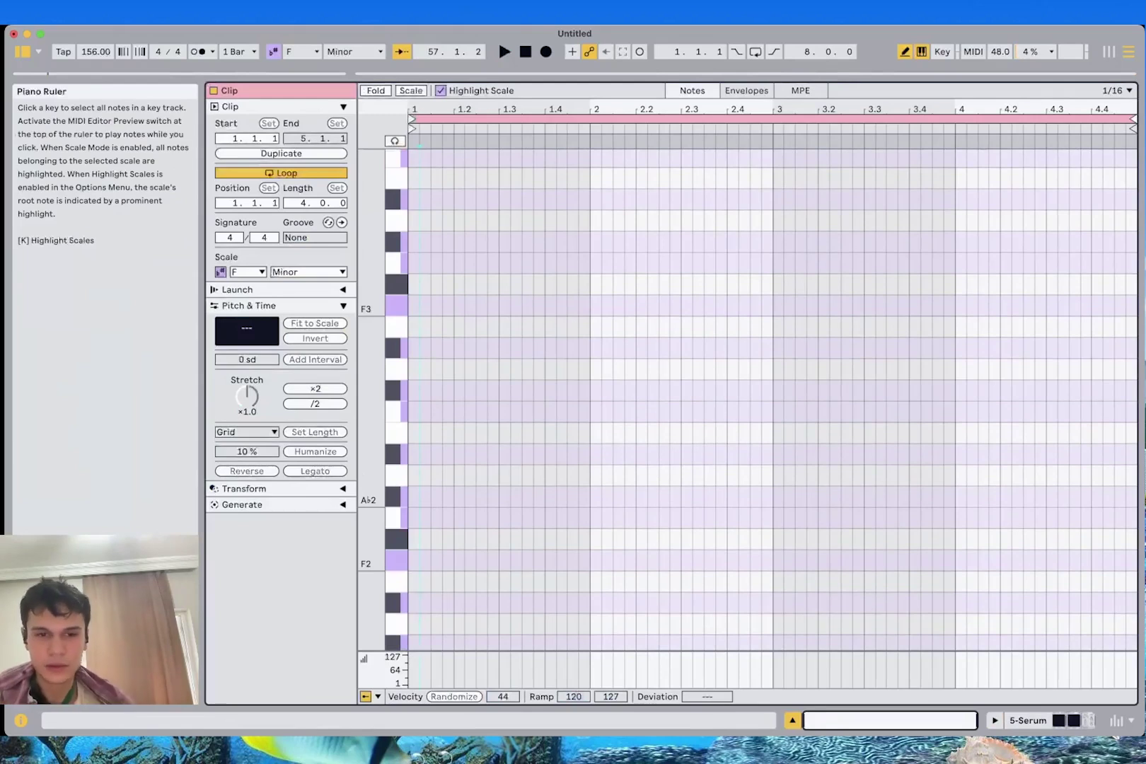
click(413, 497)
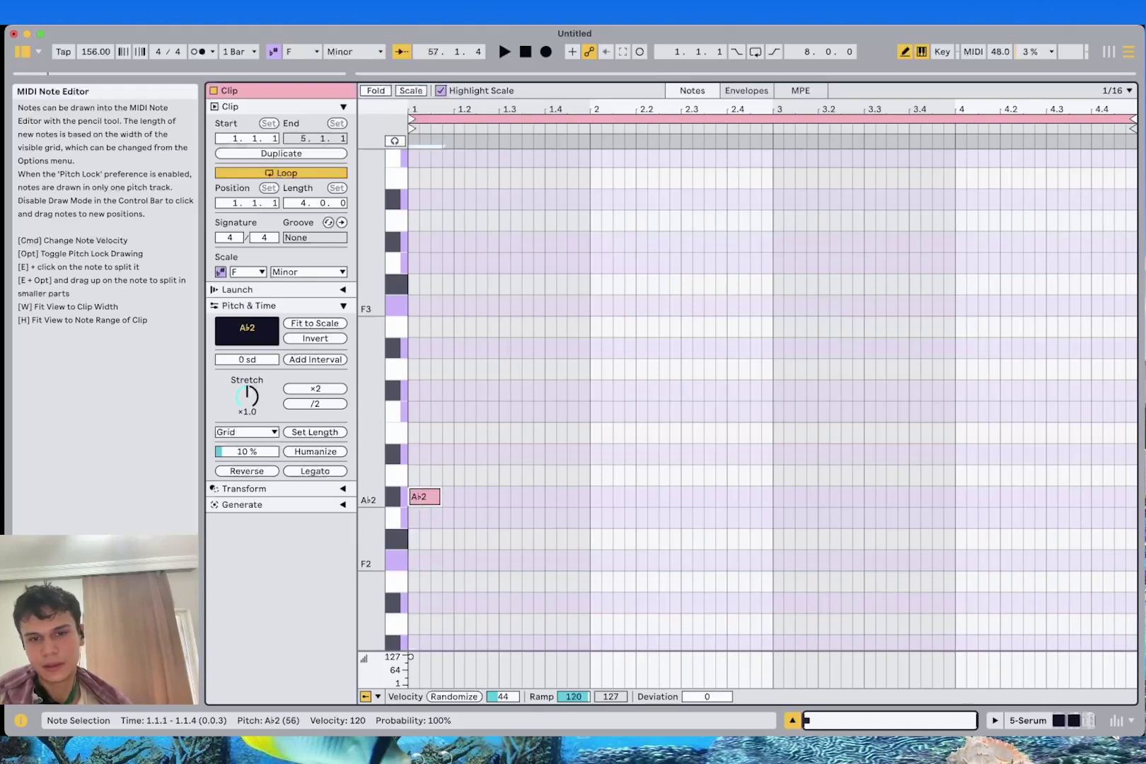
Transpose the Serum note down to C2 and lengthen it to two beats
key(Down)
key(Down)
key(Down)
key(Down)
key(Down)
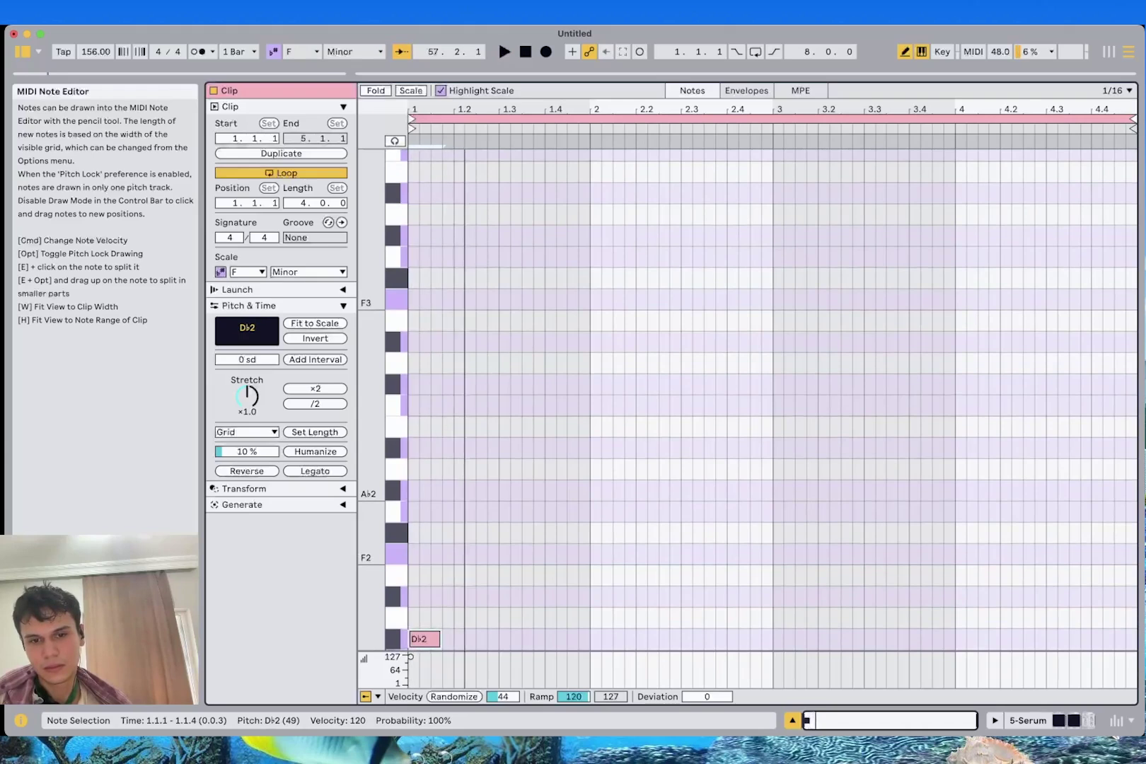
key(Down)
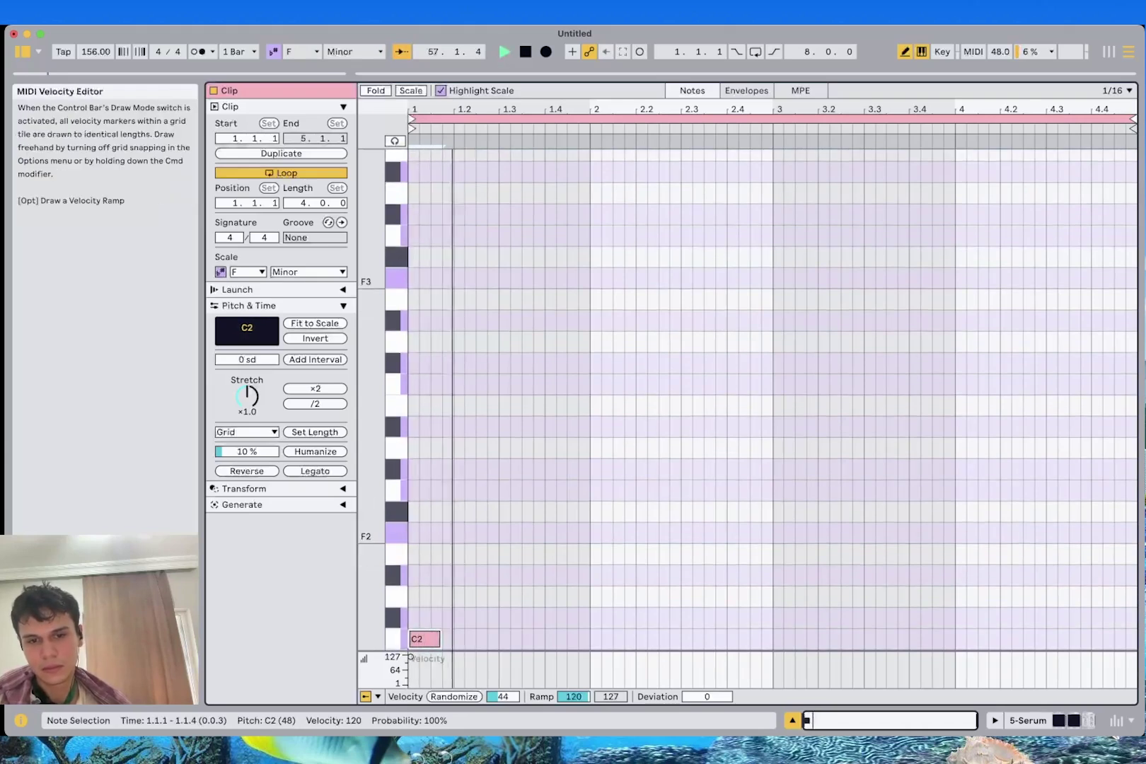
key(shift+Right)
key(shift+Right)
key(shift+Right)
key(shift+Right)
key(shift+Right)
Duplicate the C2 note and move the copy to 1.3.3
key(super+d)
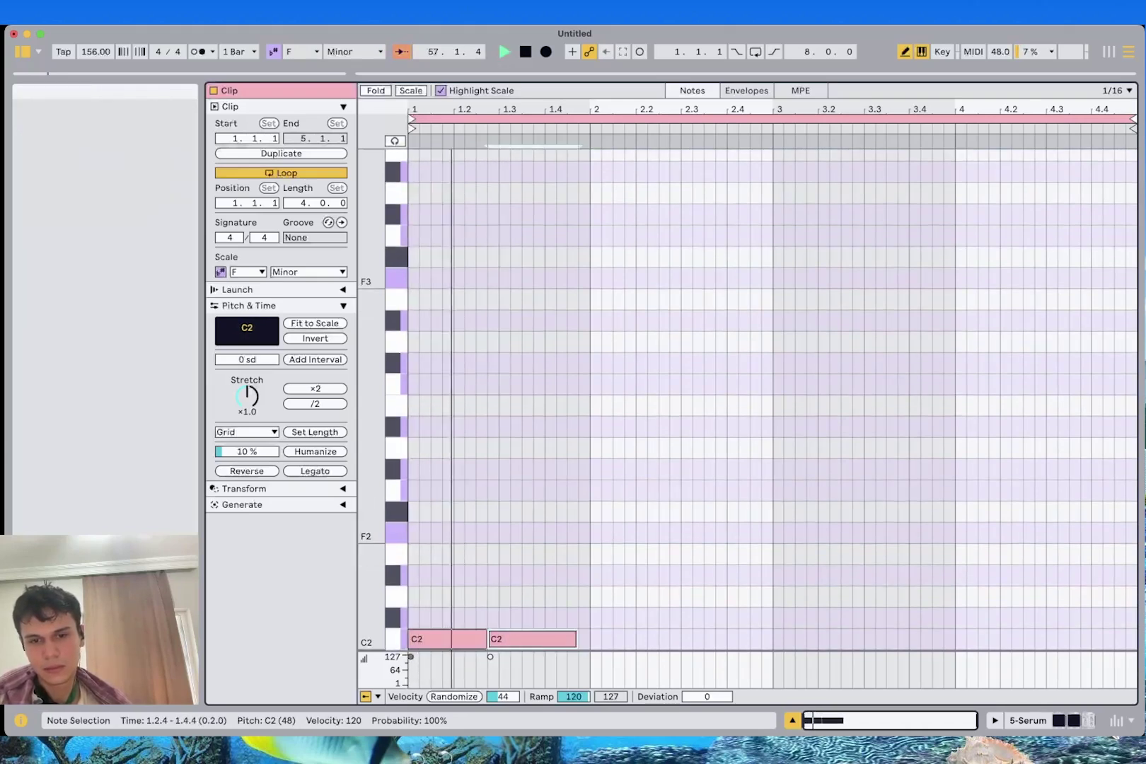
key(Right)
key(Right)
key(Right)
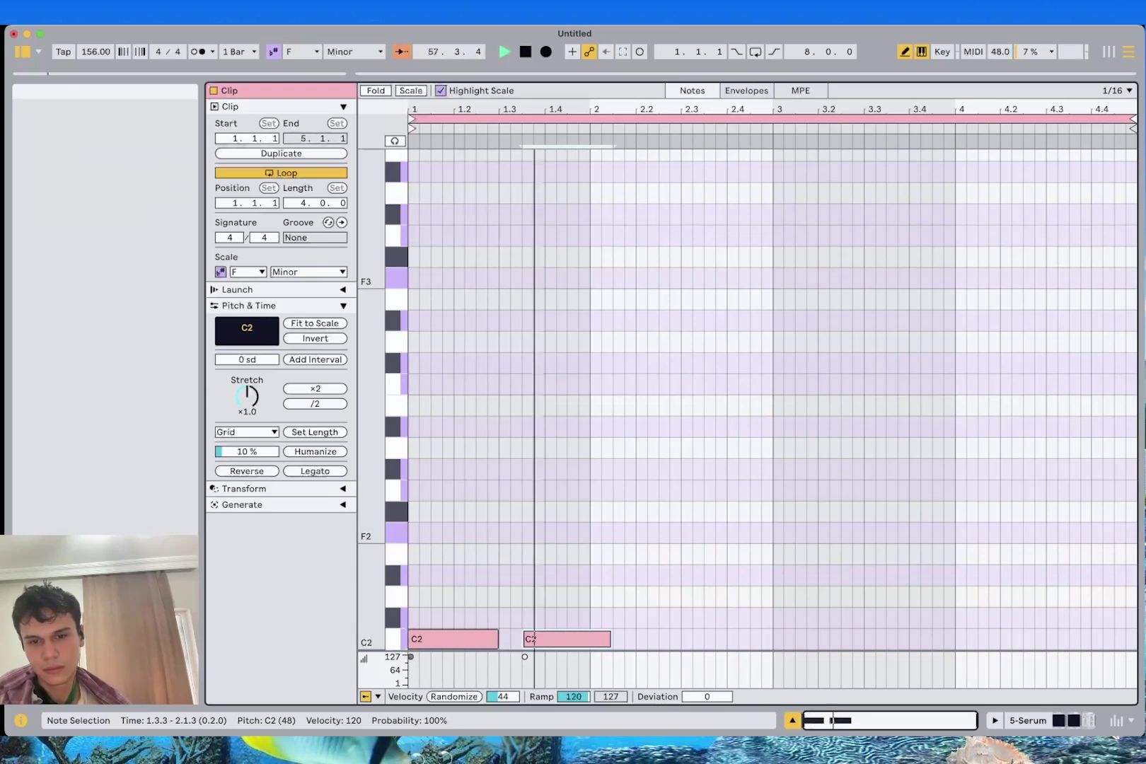
Duplicate the second C2 note, raise the copy to D♭2 at 1.4.3 and lengthen it to three and a half beats
key(super+d)
key(Up)
key(Left)
key(Left)
key(Left)
key(Left)
key(Left)
key(Right)
drag(655, 619, 730, 618)
Duplicate the D♭2 note, turn the copy into a C2 note from 2.3.1 to 3.1.1 and play the clip
key(super+d)
key(Down)
key(Left)
key(Down)
key(Left)
key(space)
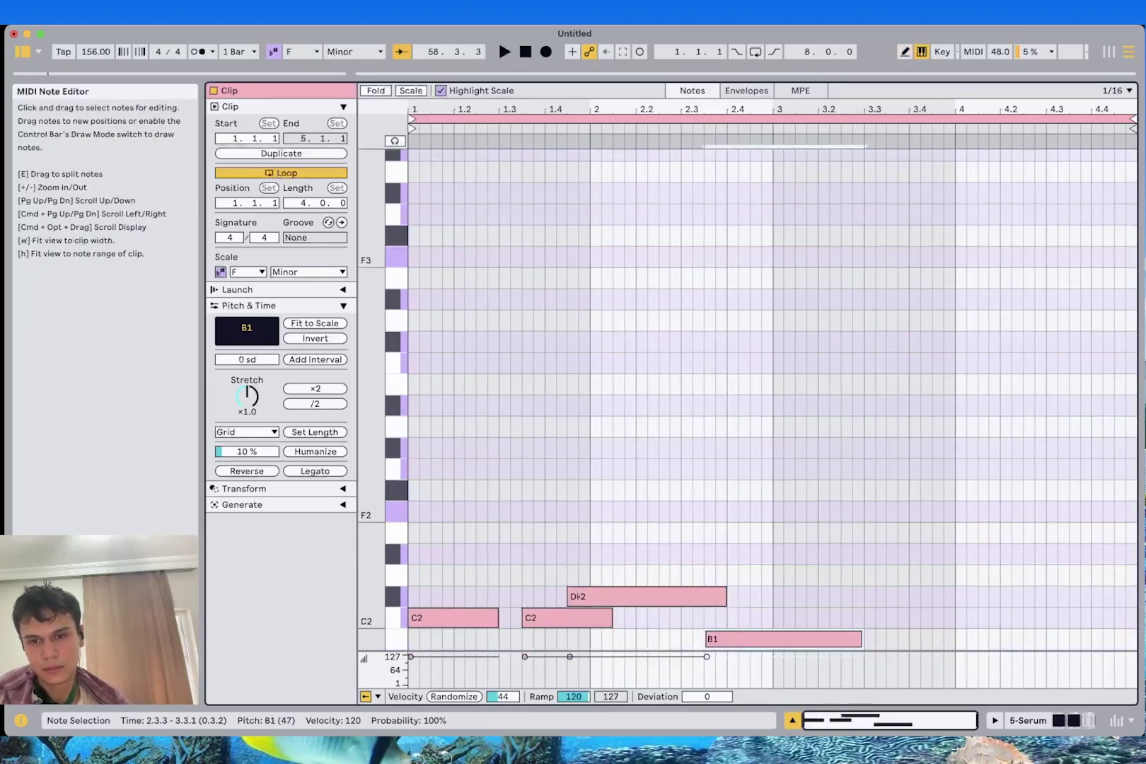
key(Up)
key(Left)
key(Left)
key(space)
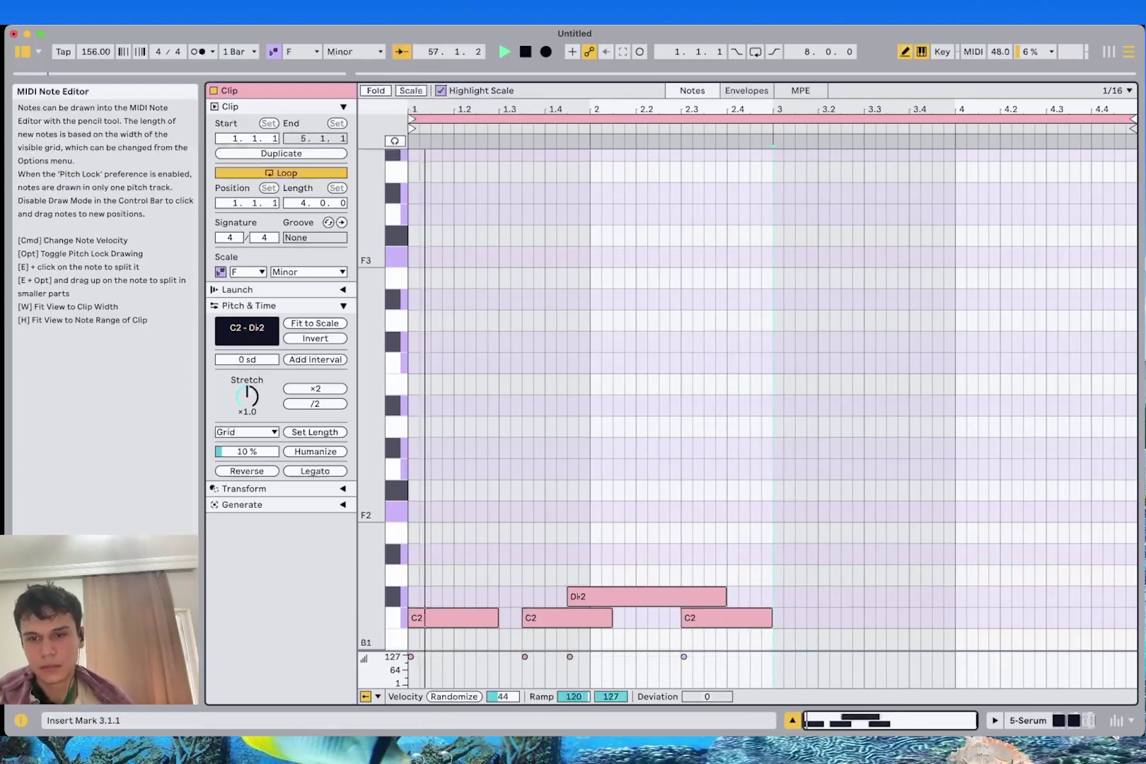
Duplicate the two-bar bassline into bars 3–4 and raise the copied D♭2 note to E♭2
key(super+a)
key(super+d)
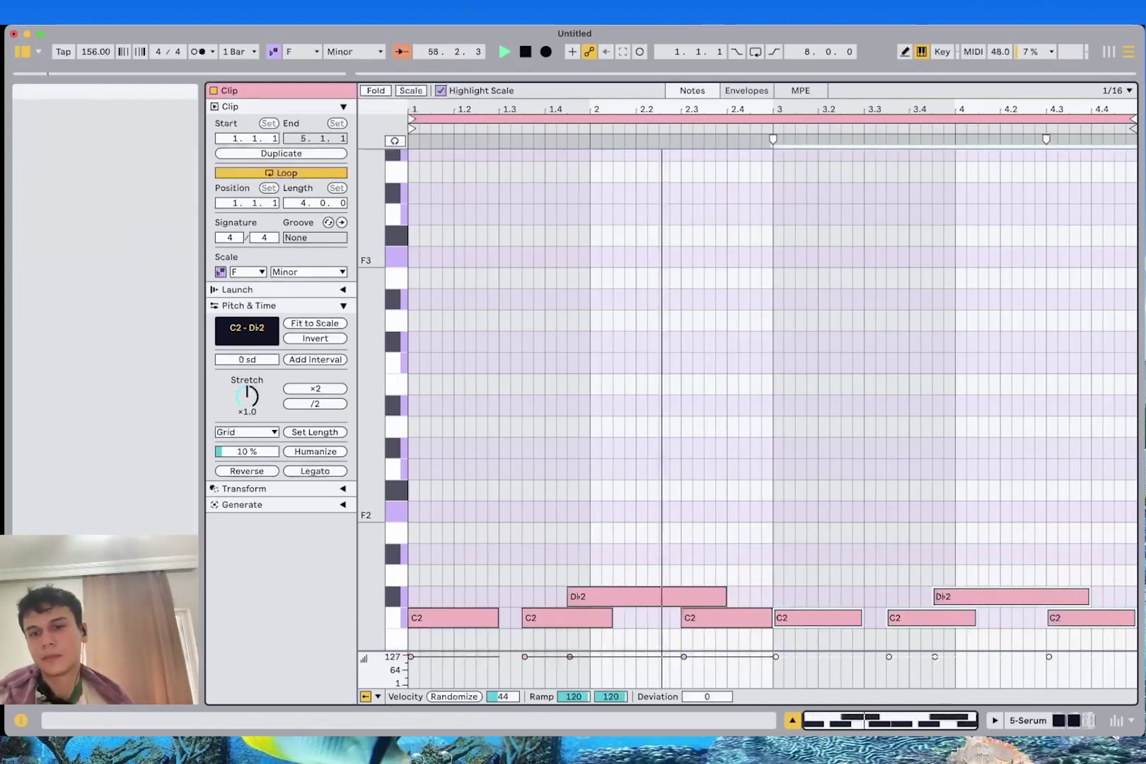
click(853, 145)
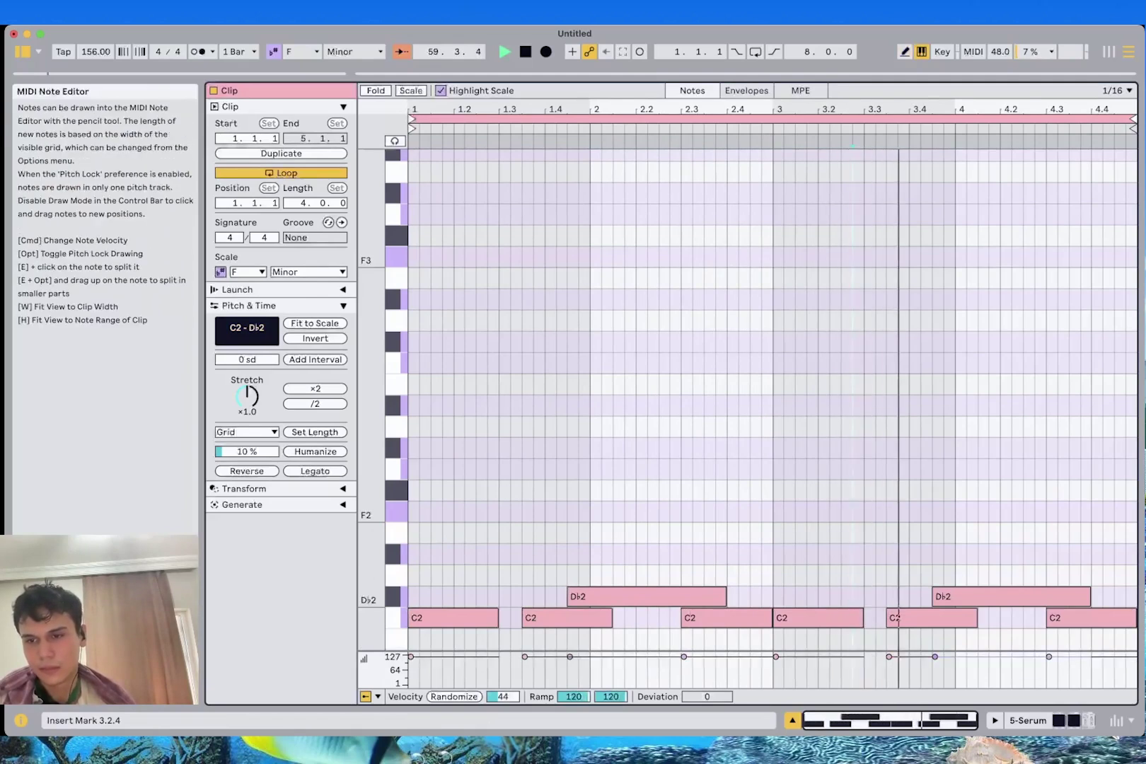
drag(1005, 596, 1004, 554)
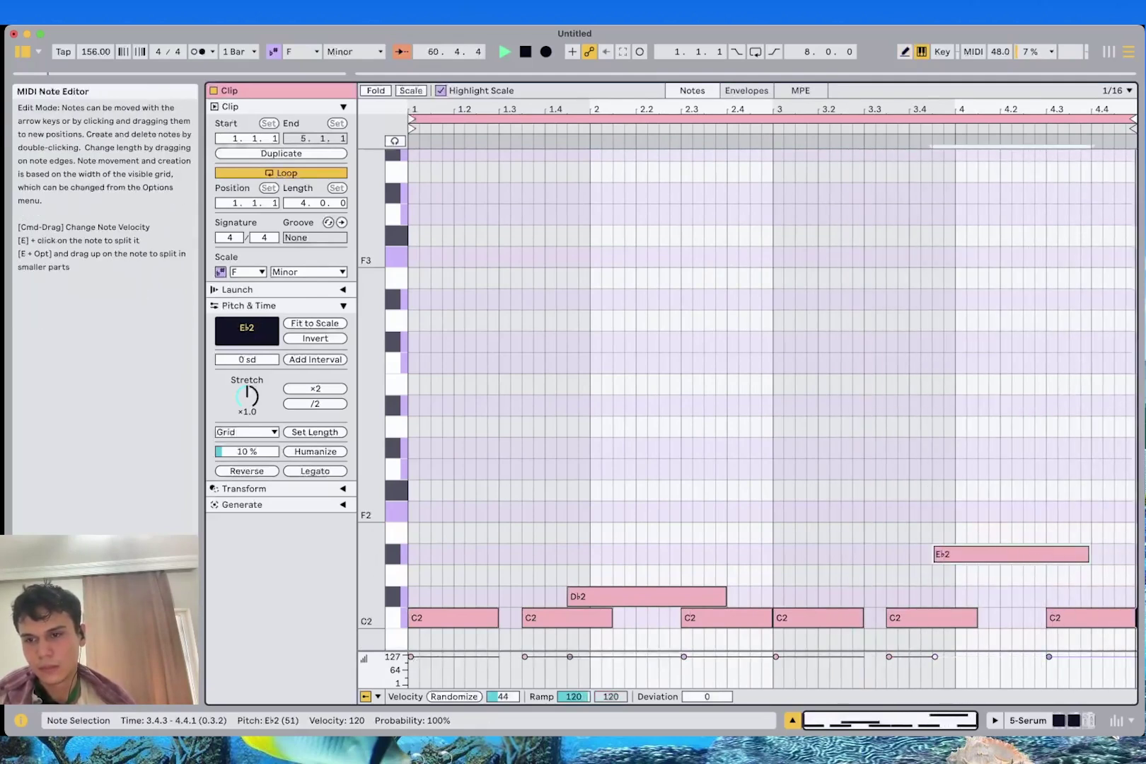
Add a D♭2 note from 4.4.3 to the end of the Serum clip and play it
click(1118, 597)
key(space)
double_click(1120, 596)
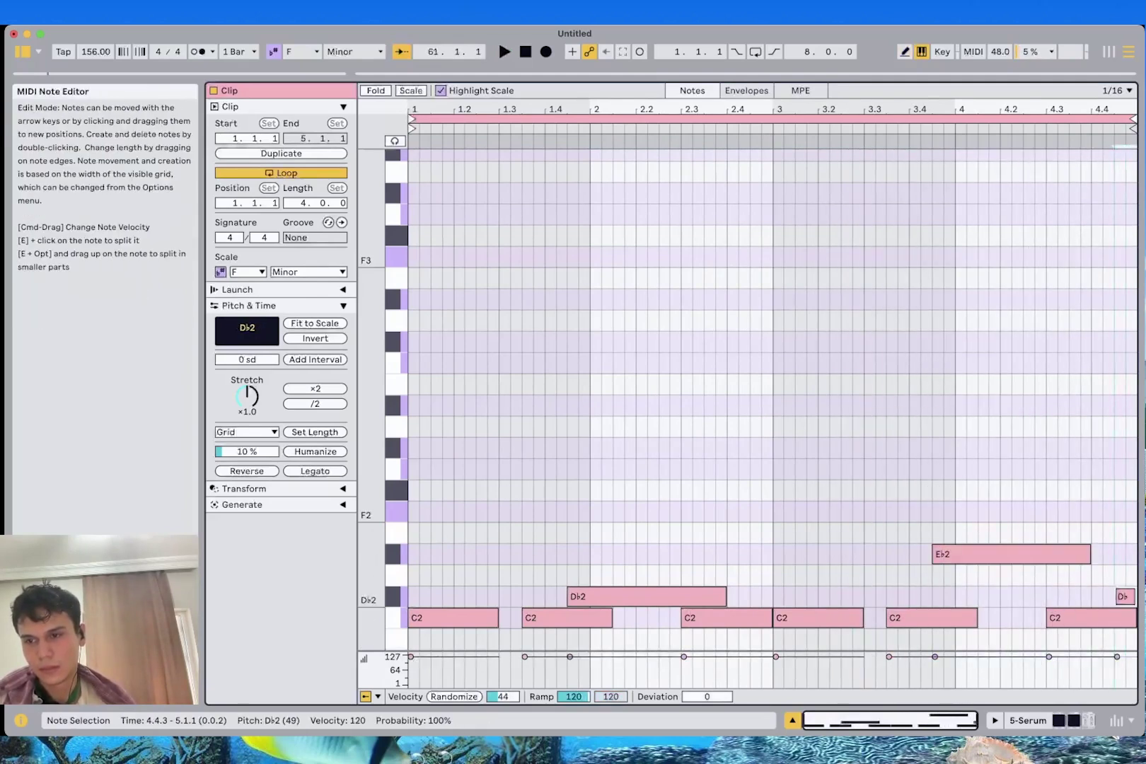
key(space)
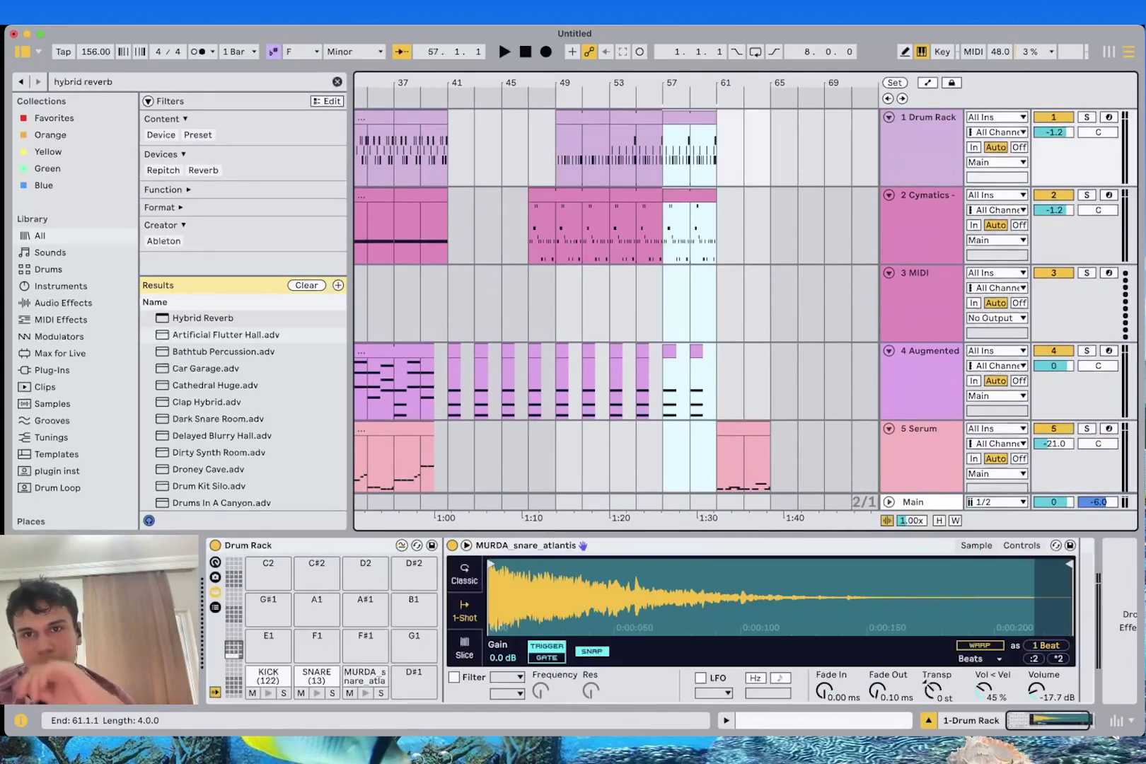
Extend the Drum Rack, hi-hat and ZENOLOGY clips to bar 65
key(super+d)
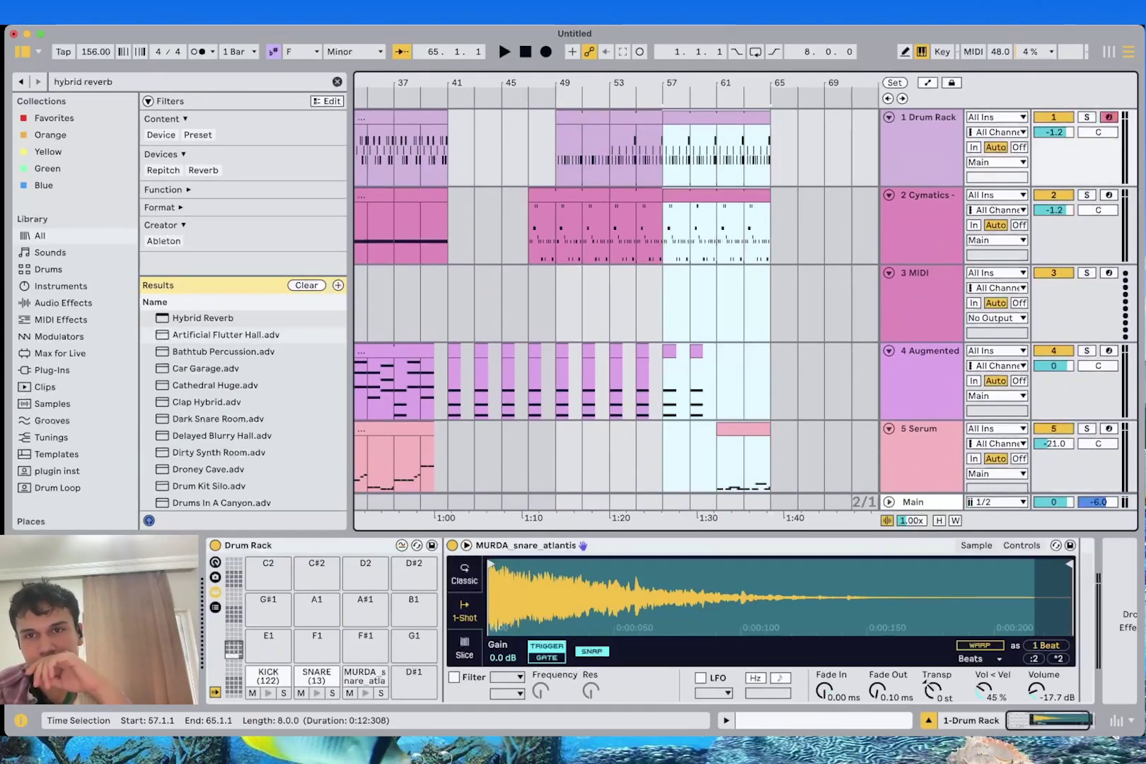
click(745, 232)
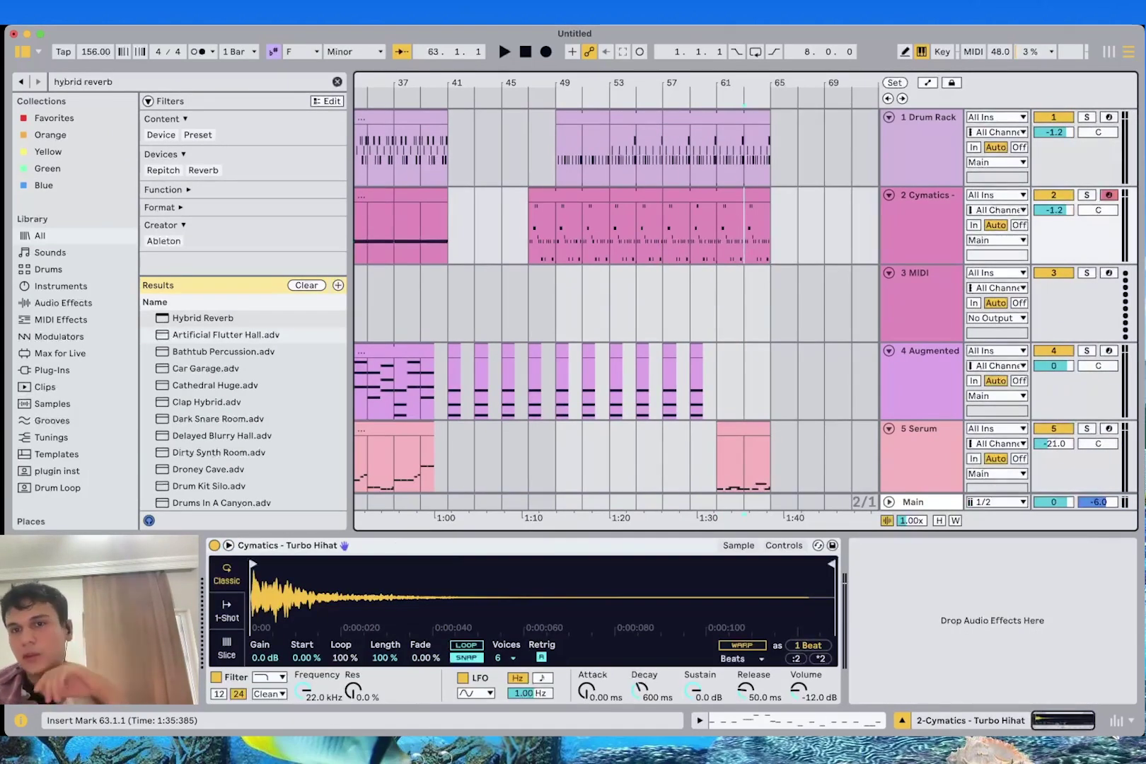
click(662, 304)
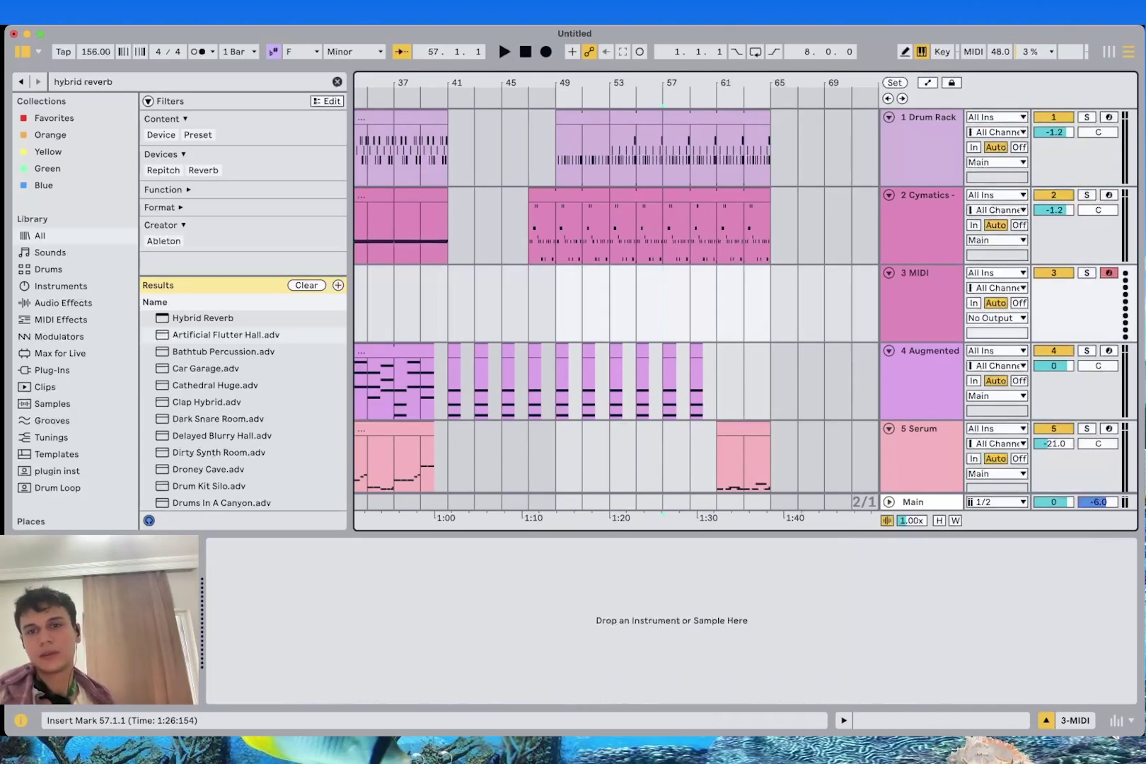
Duplicate the Augmented STRINGS clips from bars 57–61 onto bars 61–65 and play from bar 61
drag(664, 385, 716, 385)
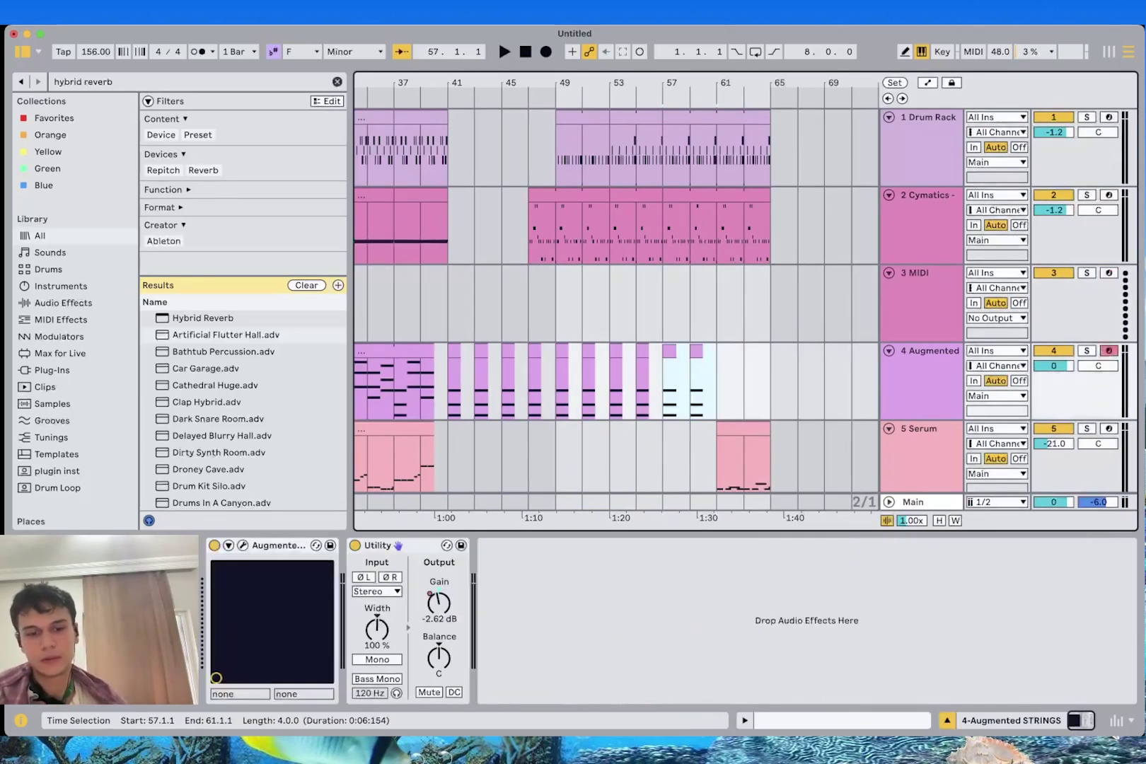
key(super+d)
key(space)
scroll(615, 309, down, 4)
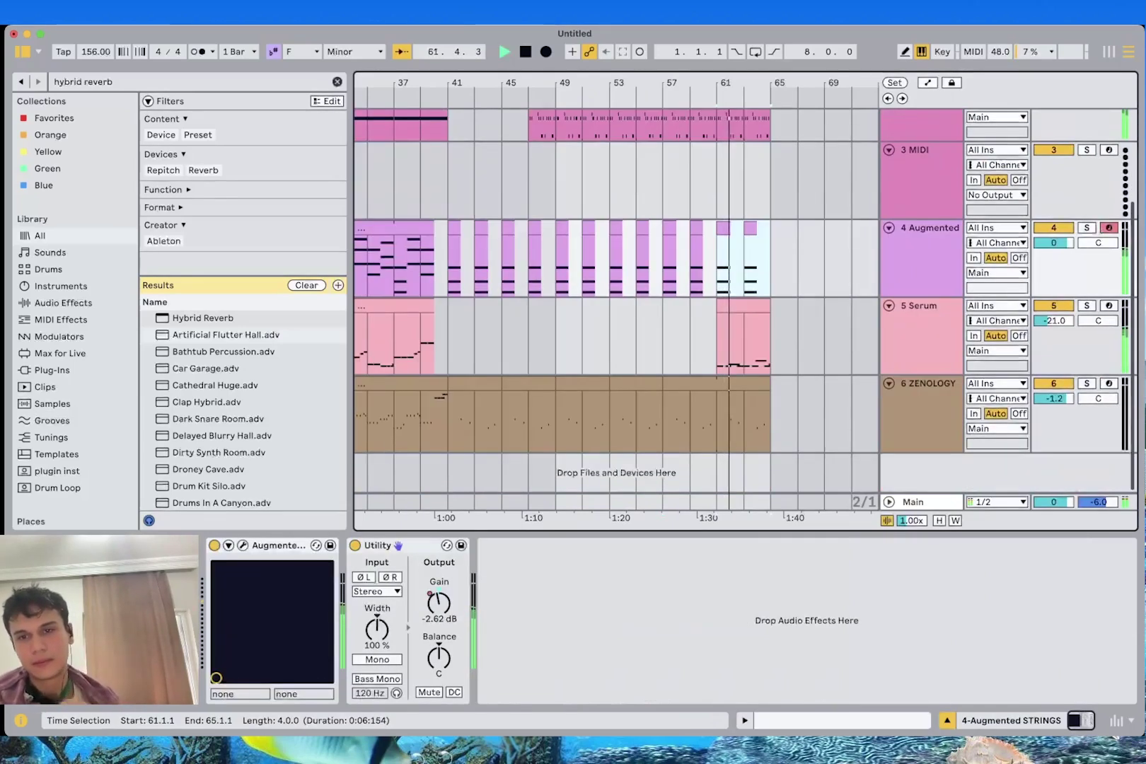
scroll(616, 309, up, 2)
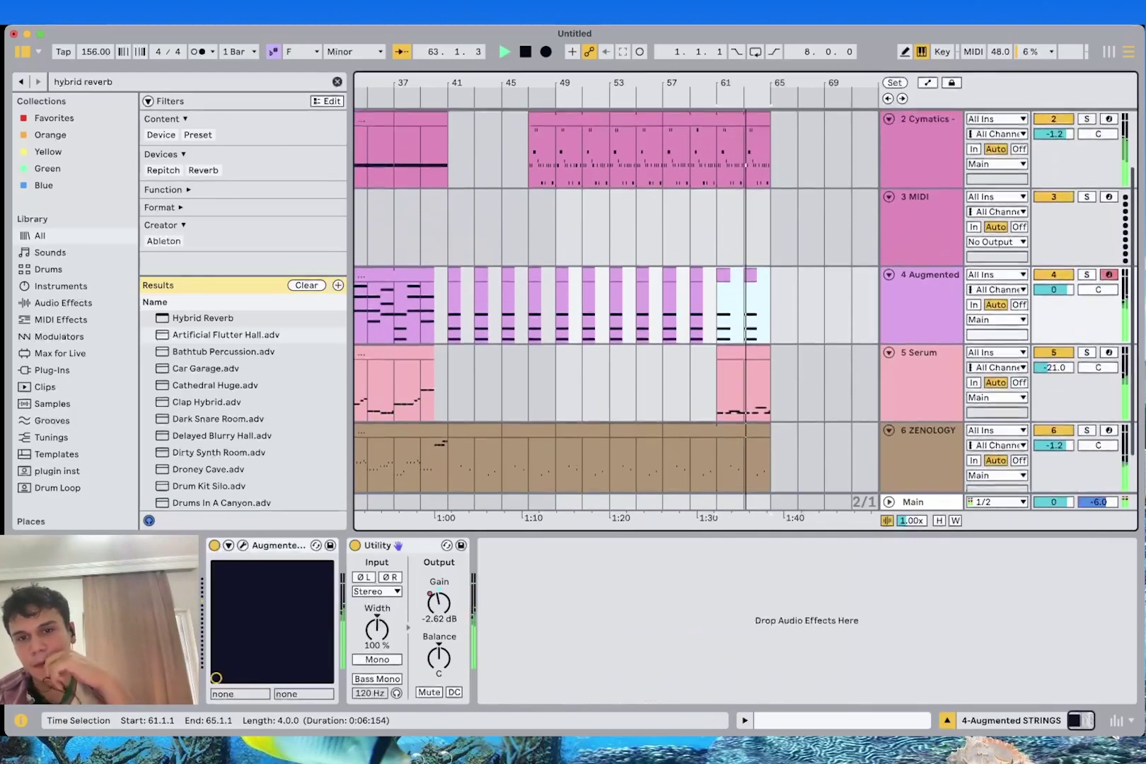
scroll(615, 309, down, 1)
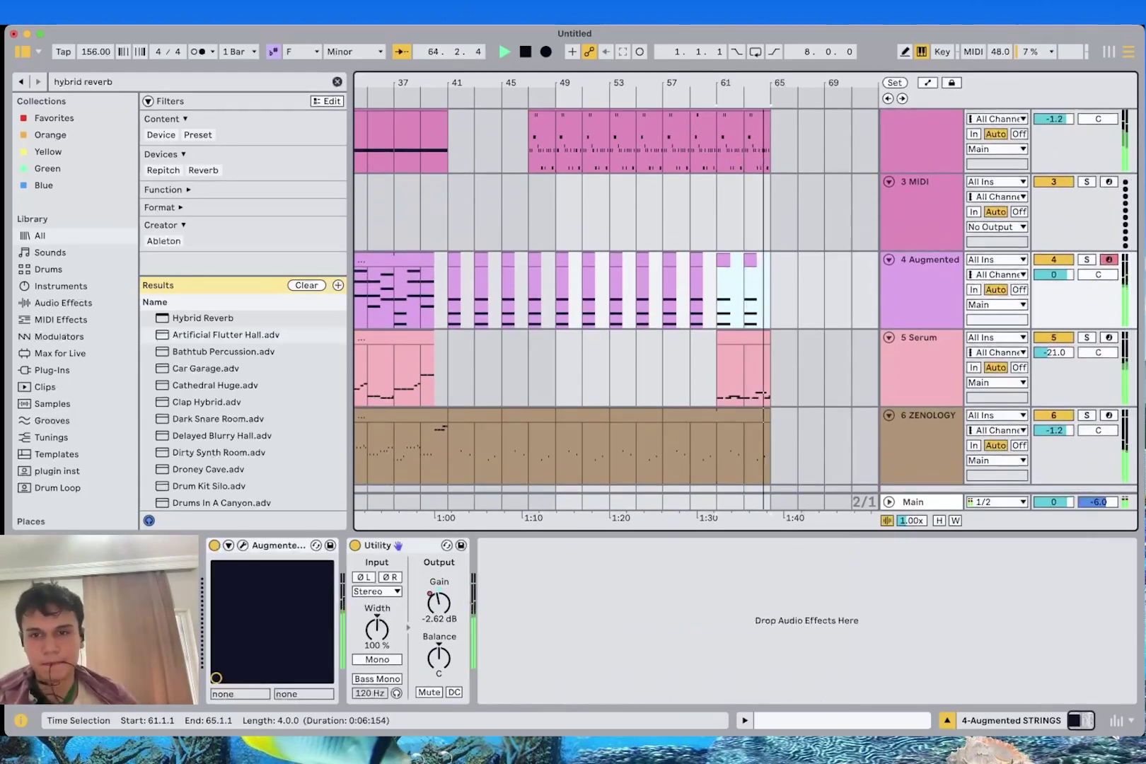
Extend the ZENOLOGY and Serum clips to bar 67
drag(663, 453, 797, 453)
click(774, 341)
key(space)
drag(769, 339, 797, 339)
Delete the empty MIDI track above Augmented STRINGS
scroll(758, 348, up, 3)
mouse_move(770, 386)
mouse_down()
mouse_move(690, 385)
mouse_move(771, 385)
mouse_up()
scroll(771, 385, left, 6)
scroll(770, 386, left, 2)
click(921, 298)
key(Delete)
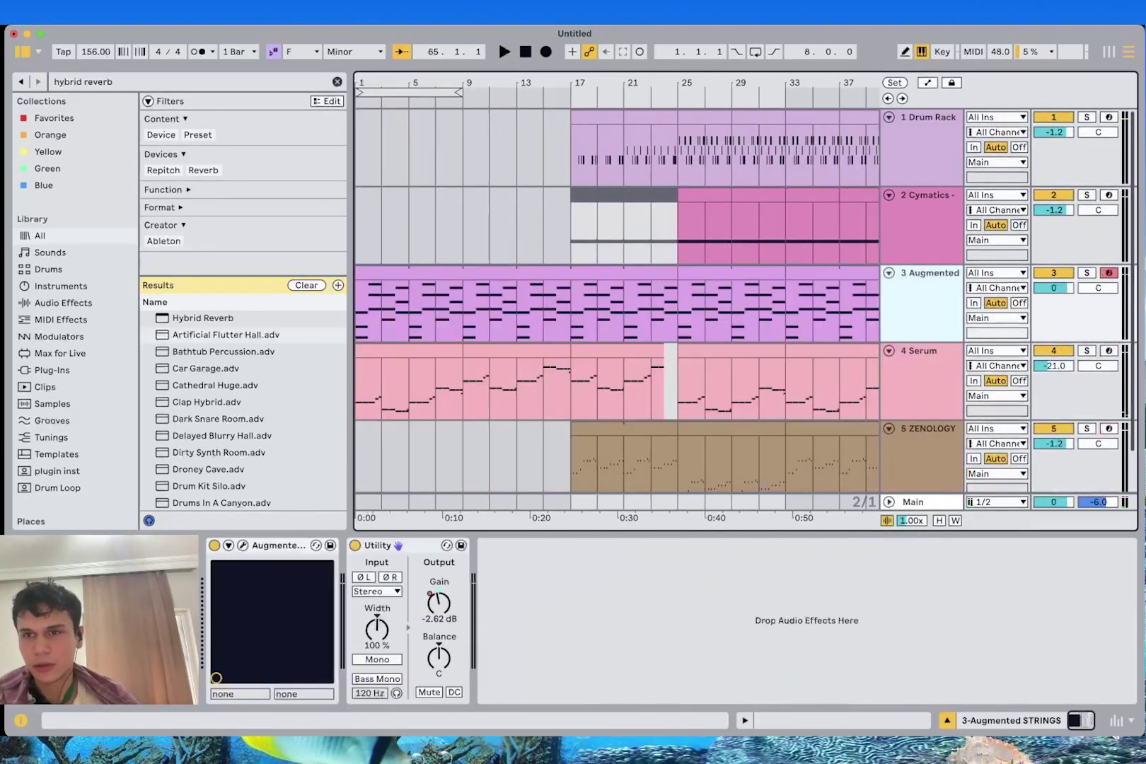
Extend the Drum Rack clip to bar 67 and play the arrangement from bar 63
scroll(707, 297, right, 7)
scroll(707, 297, down, 1)
scroll(708, 297, up, 1)
drag(769, 118, 798, 119)
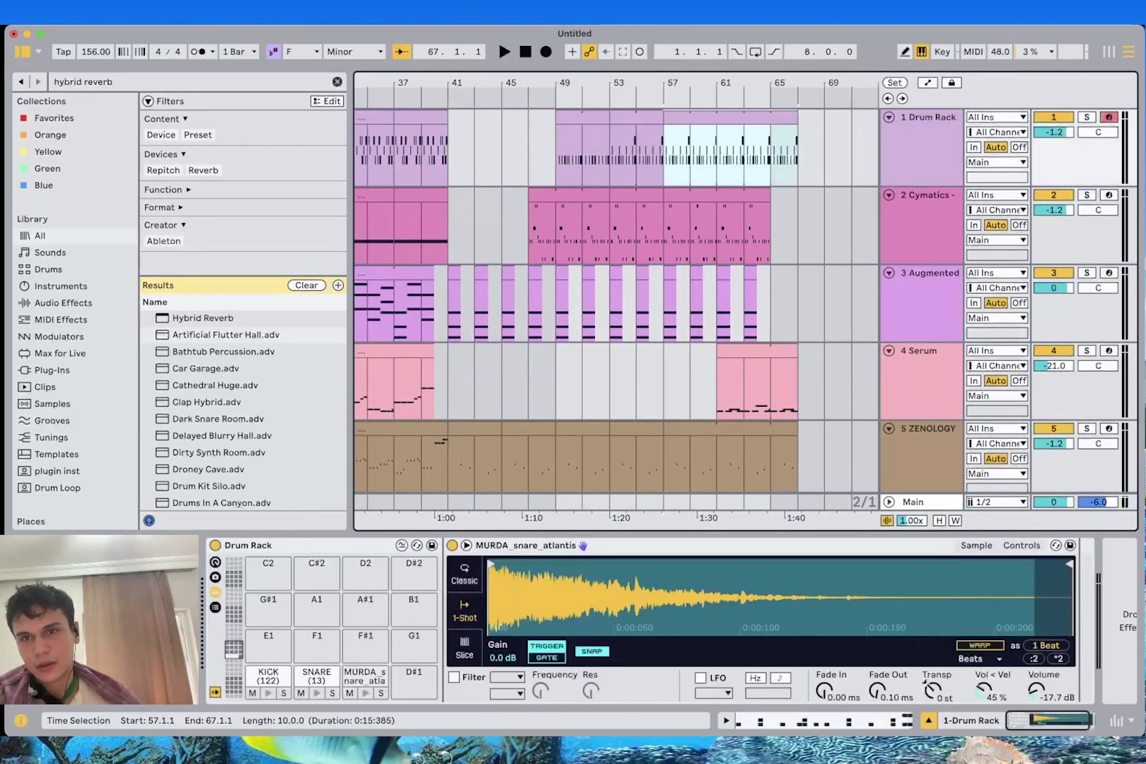
click(770, 304)
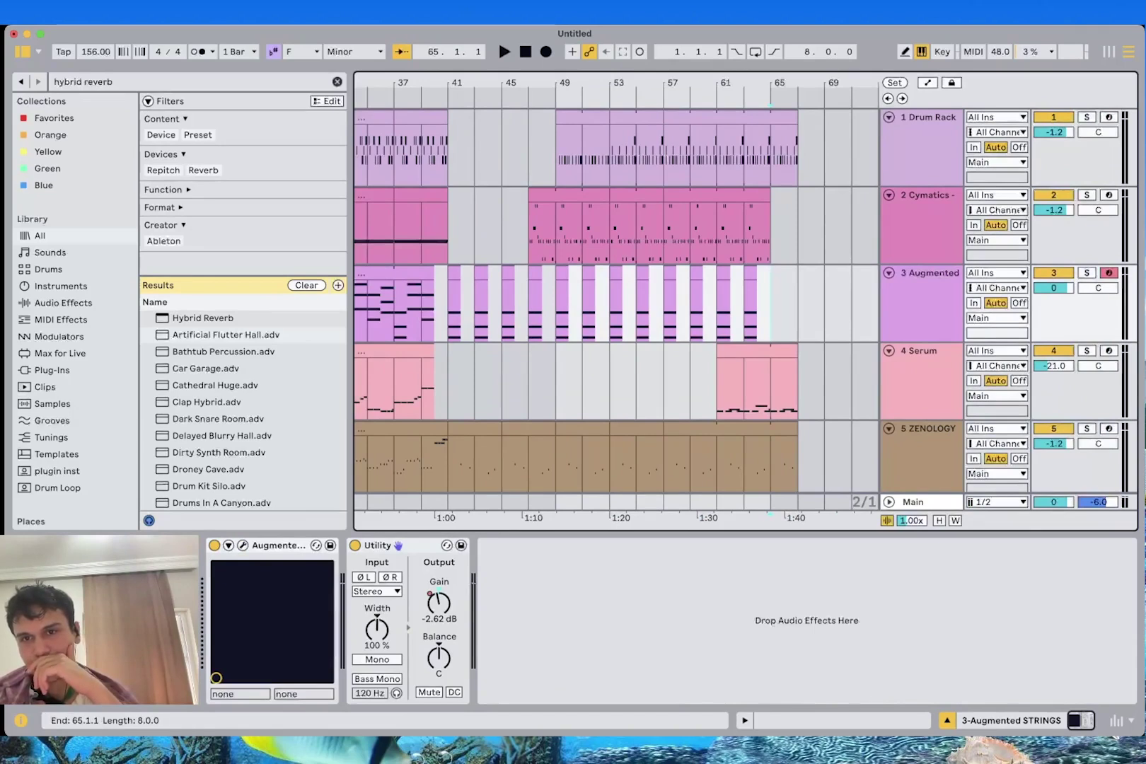
click(770, 196)
key(space)
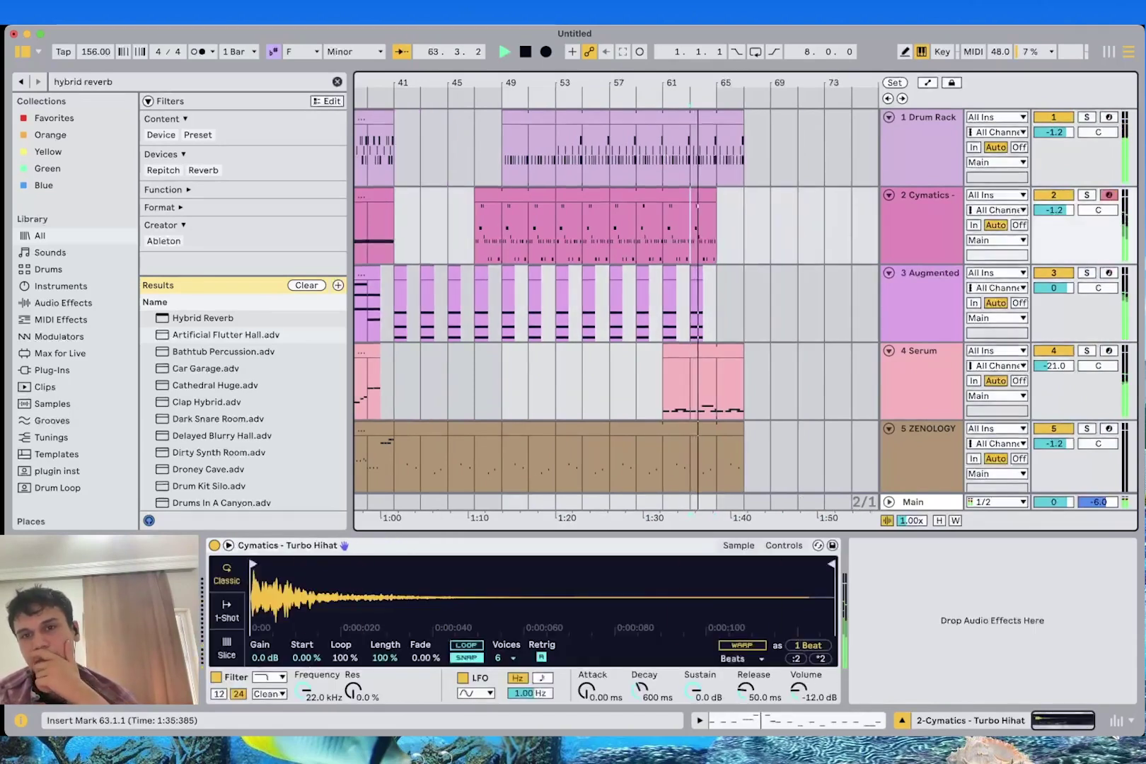
scroll(745, 309, down, 2)
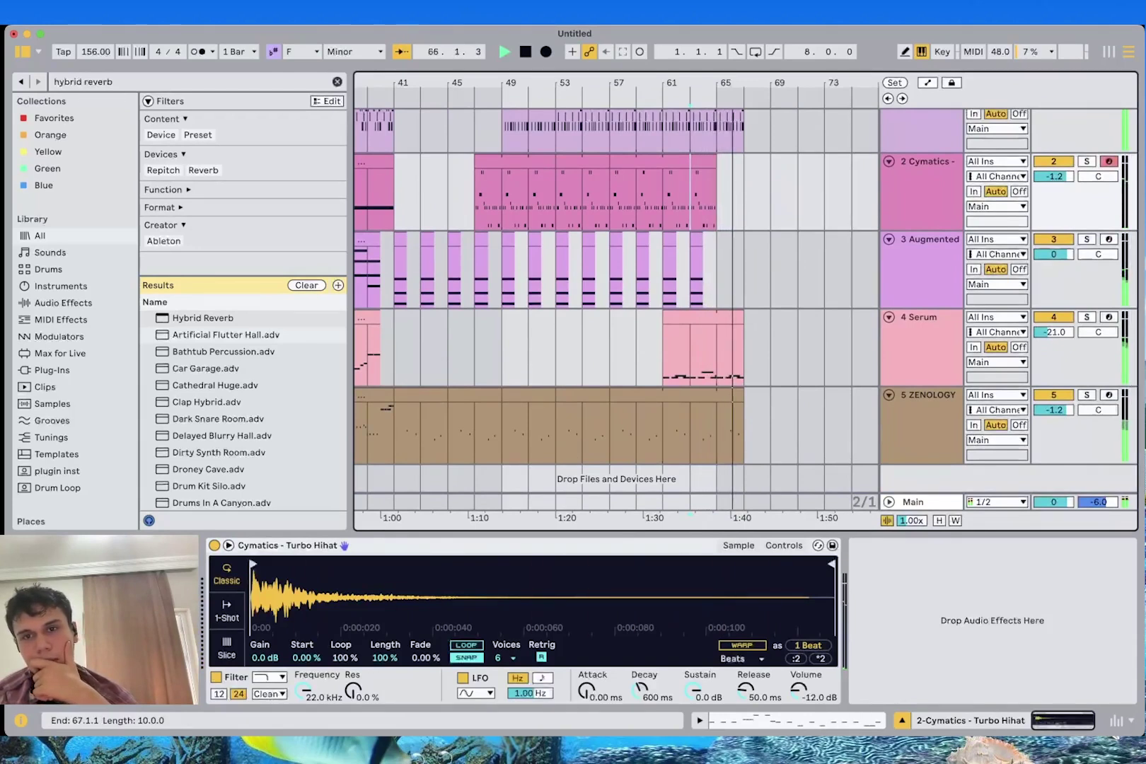
Extend the Drum Rack, Serum and ZENOLOGY clips to bar 71 and play from bar 65
click(742, 411)
click(750, 416)
drag(747, 418, 617, 127)
key(space)
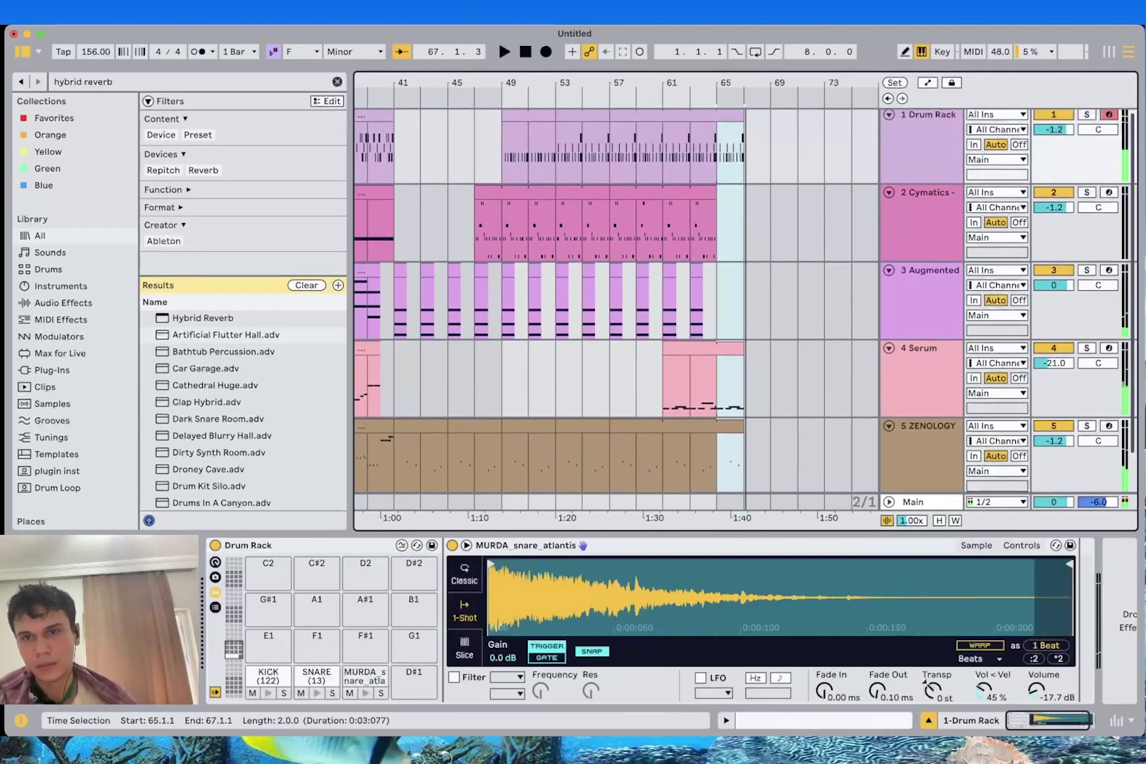
drag(743, 115, 797, 116)
click(769, 146)
click(718, 146)
key(space)
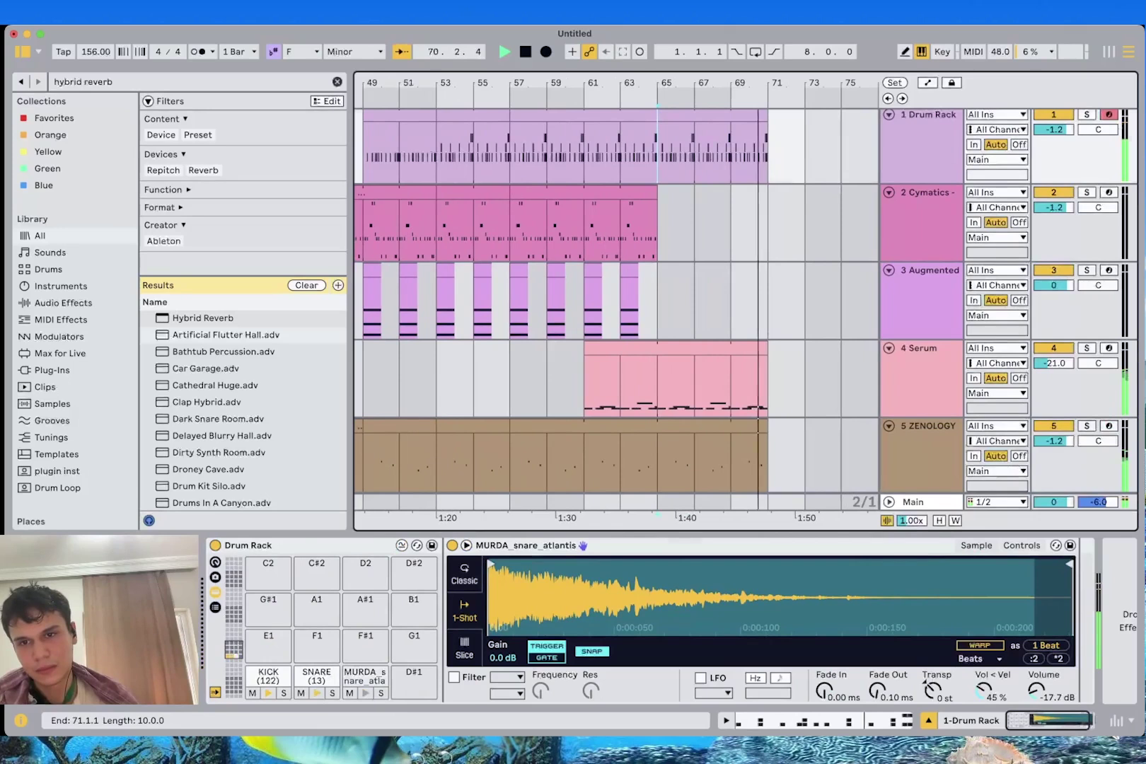
Extend the Serum and ZENOLOGY clips to bar 73 and stop playback
drag(766, 348, 804, 348)
click(807, 361)
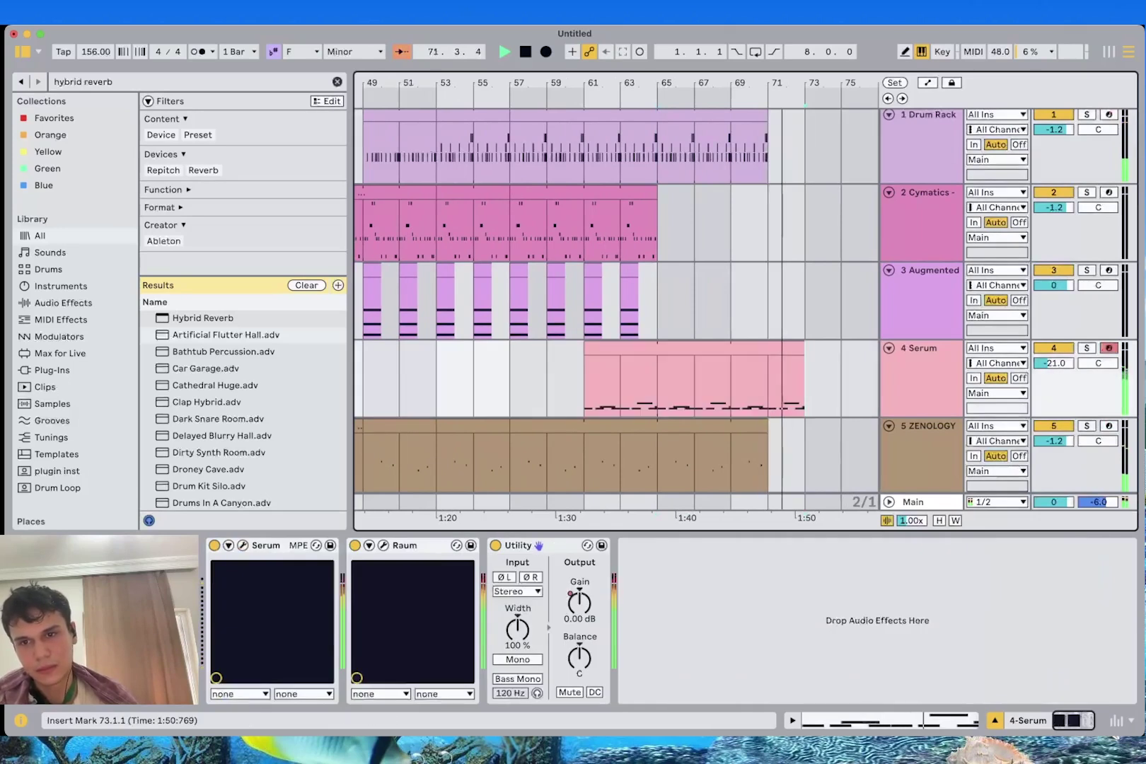
drag(767, 426, 804, 425)
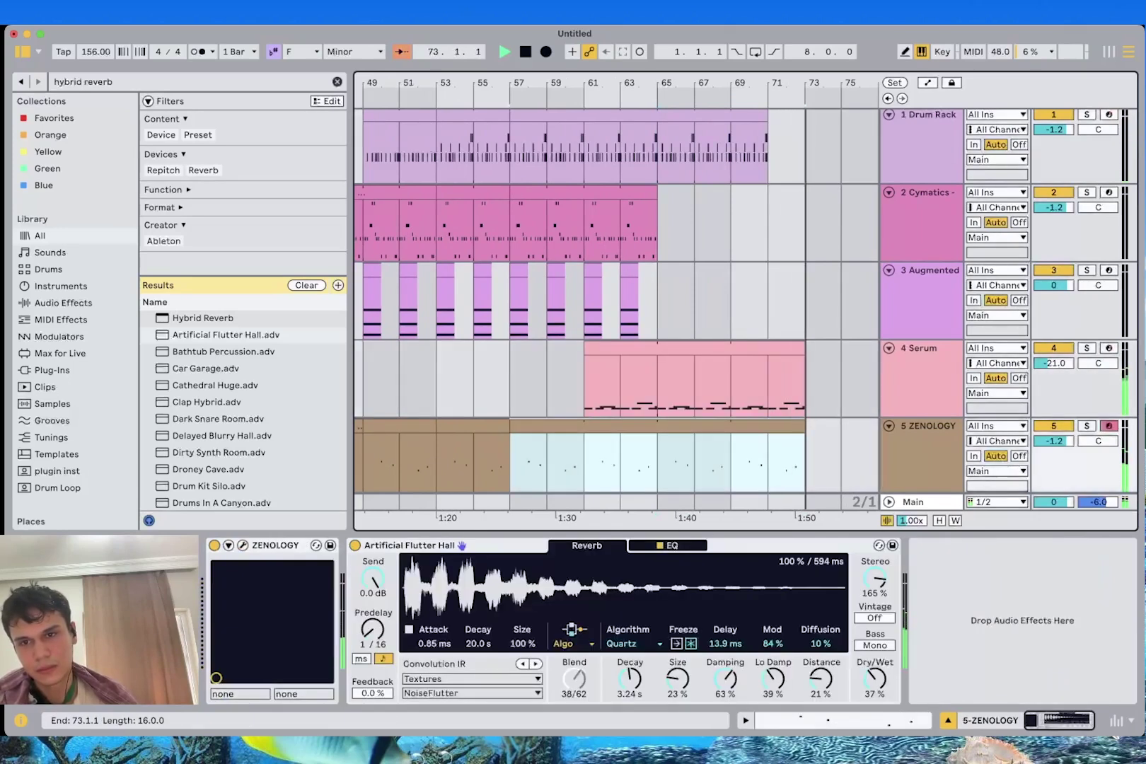
key(space)
scroll(805, 426, up, 10)
mouse_move(802, 348)
mouse_down()
mouse_move(763, 348)
mouse_move(801, 348)
mouse_up()
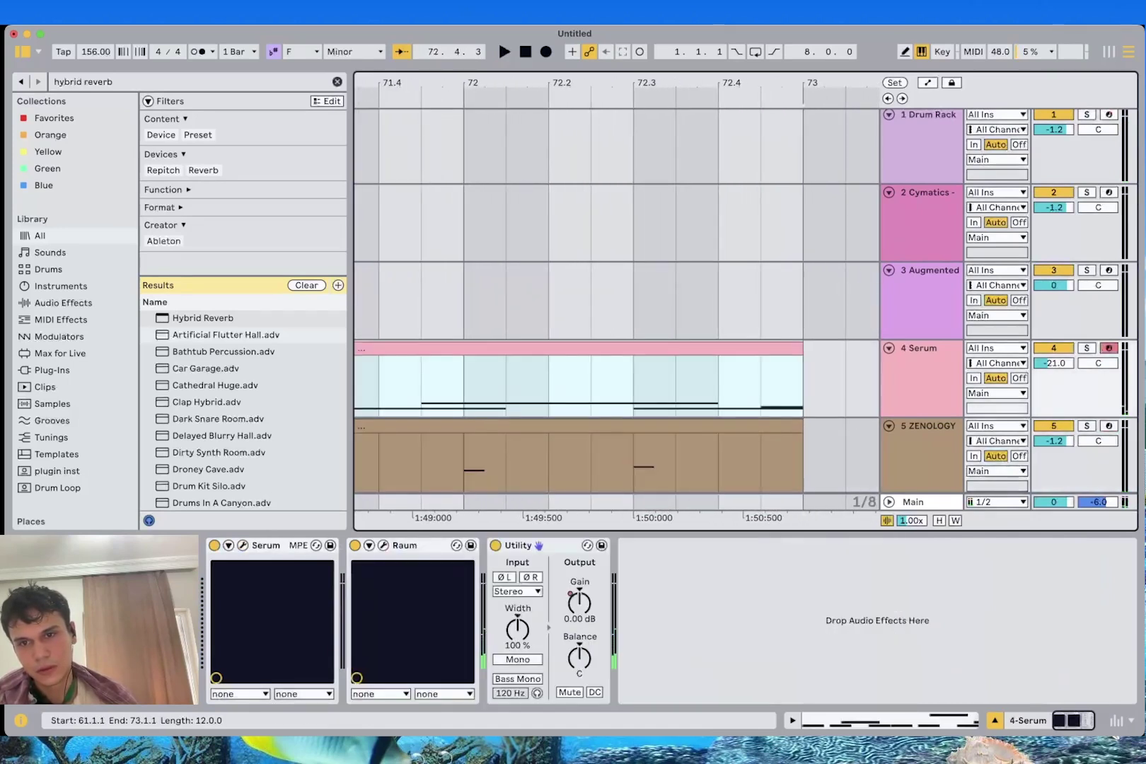
scroll(801, 348, down, 10)
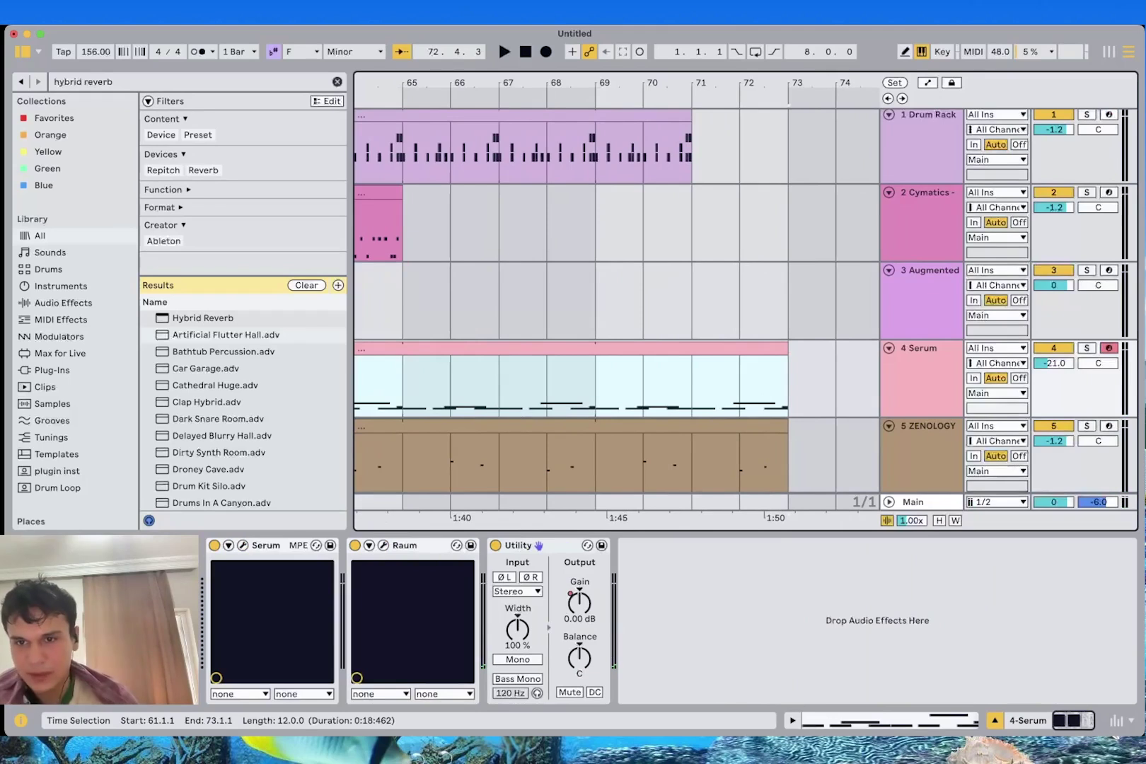
Extend the start of the final Serum bassline clip back to bar 57
click(740, 382)
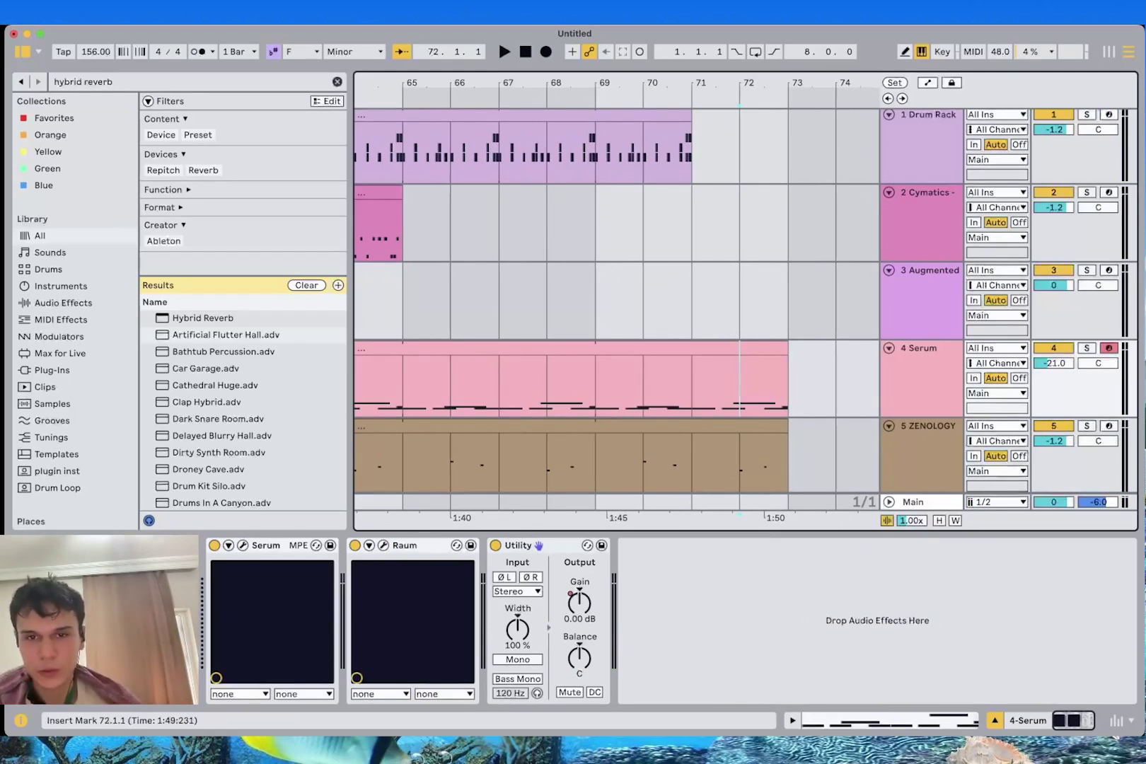
drag(788, 382, 595, 382)
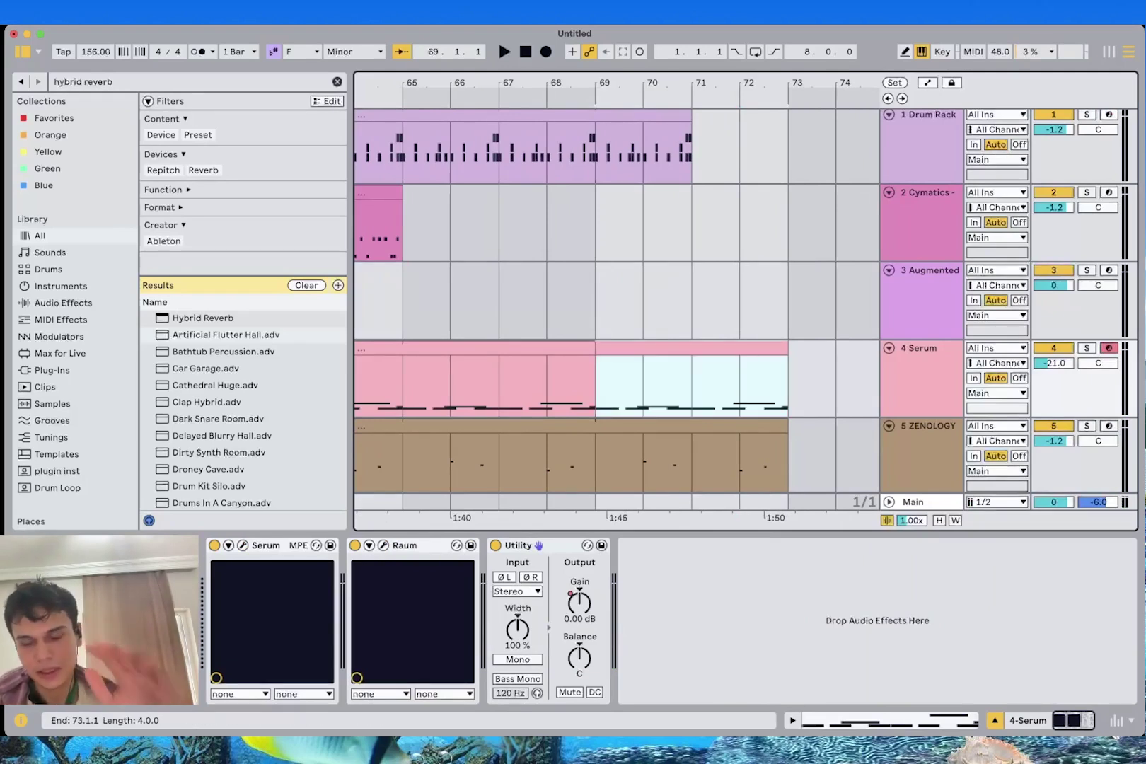
double_click(692, 348)
double_click(1124, 411)
key(shift+Tab)
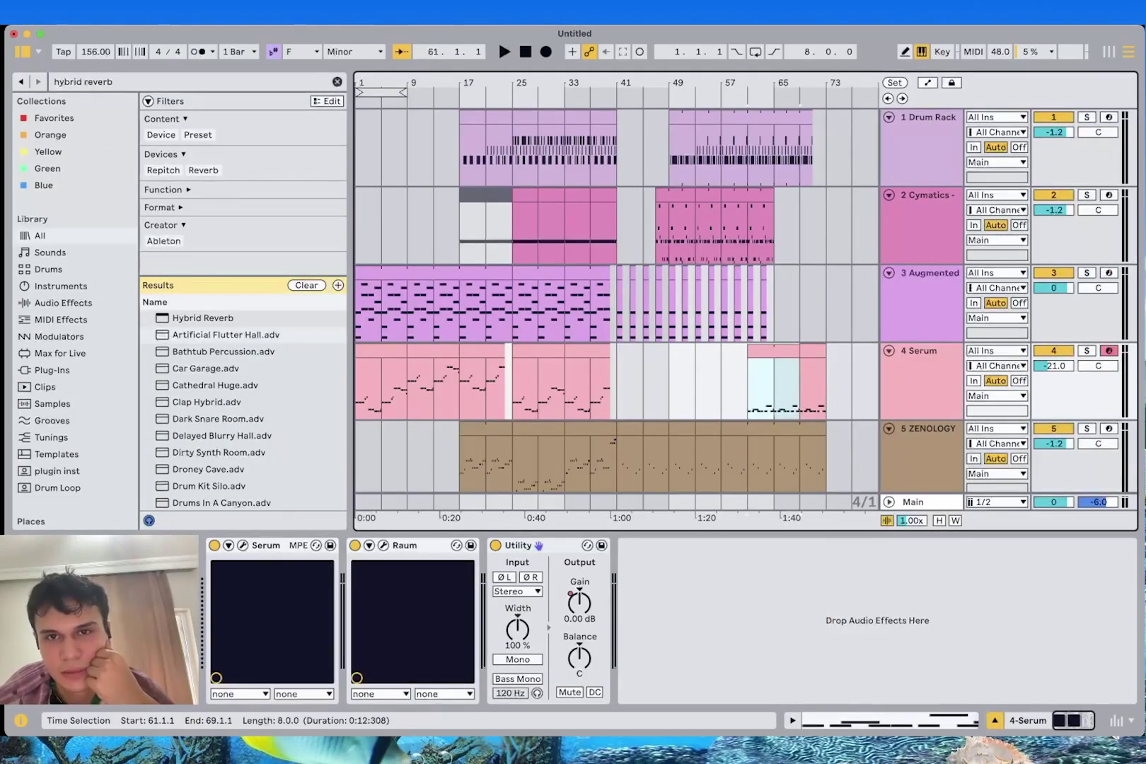
drag(748, 351, 722, 350)
click(723, 379)
Show automation, delete the Utility gain ramps on the Augmented STRINGS track from bar 25 to 40, and hide automation again
click(564, 307)
click(512, 308)
key(a)
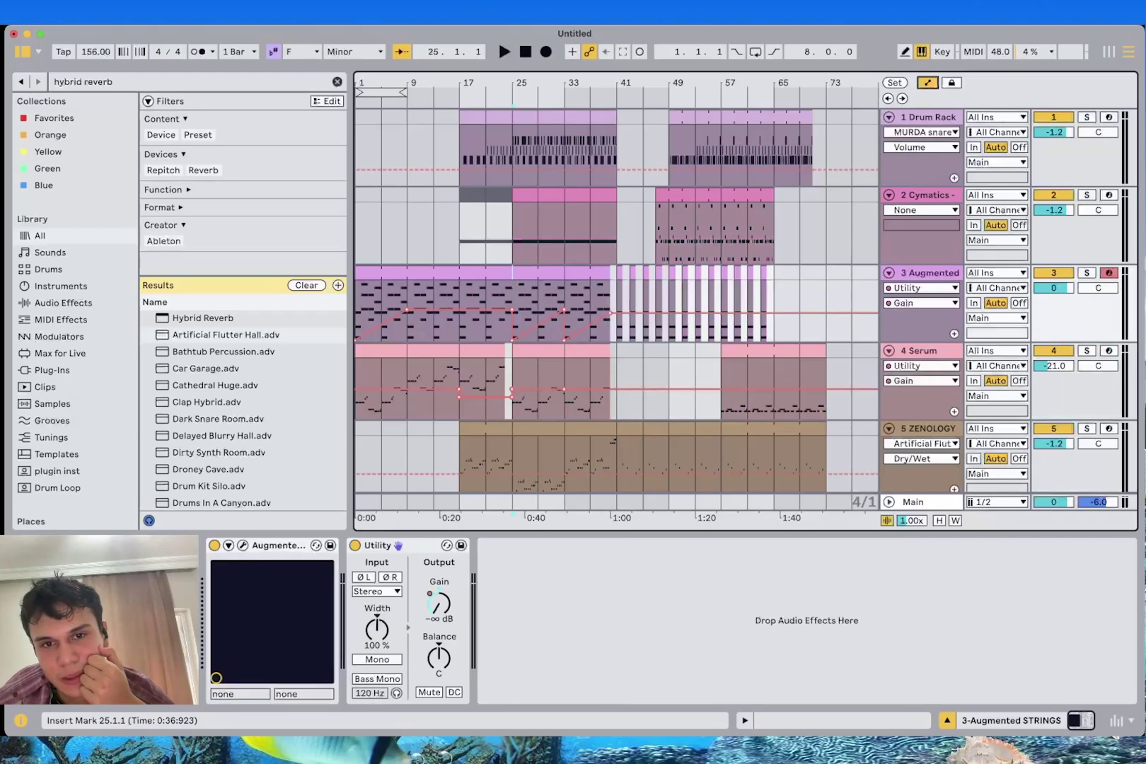
drag(565, 312, 512, 312)
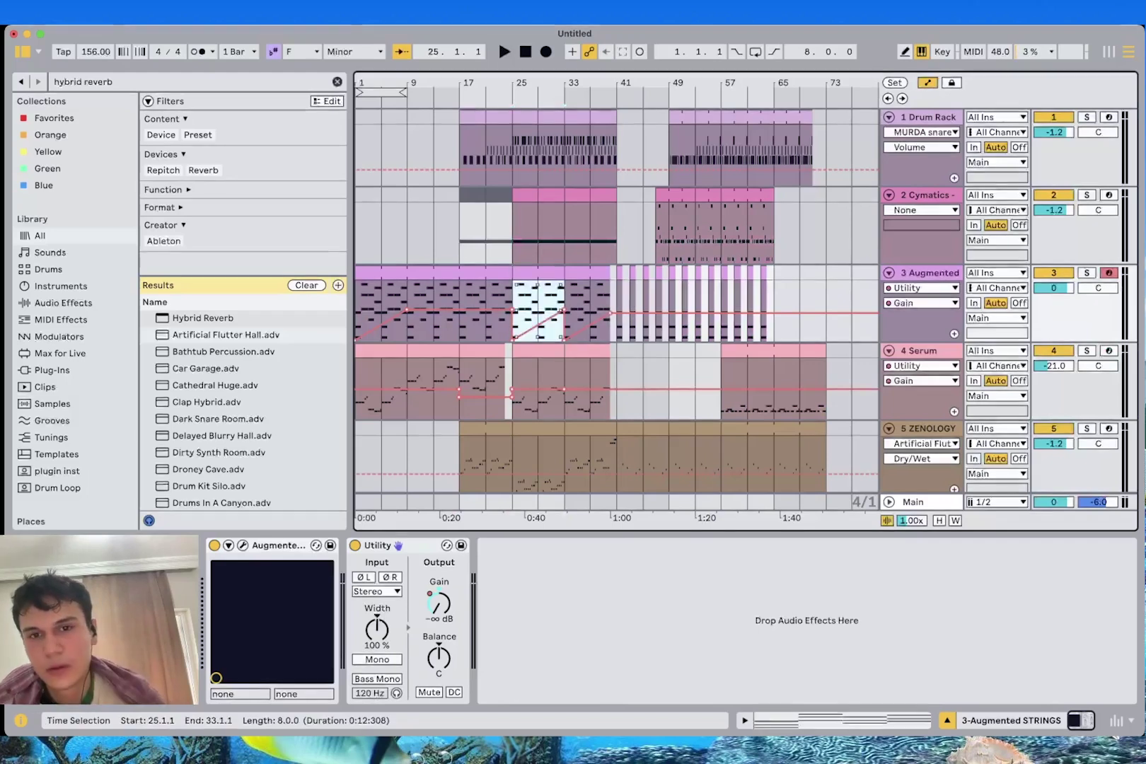
drag(591, 311, 513, 311)
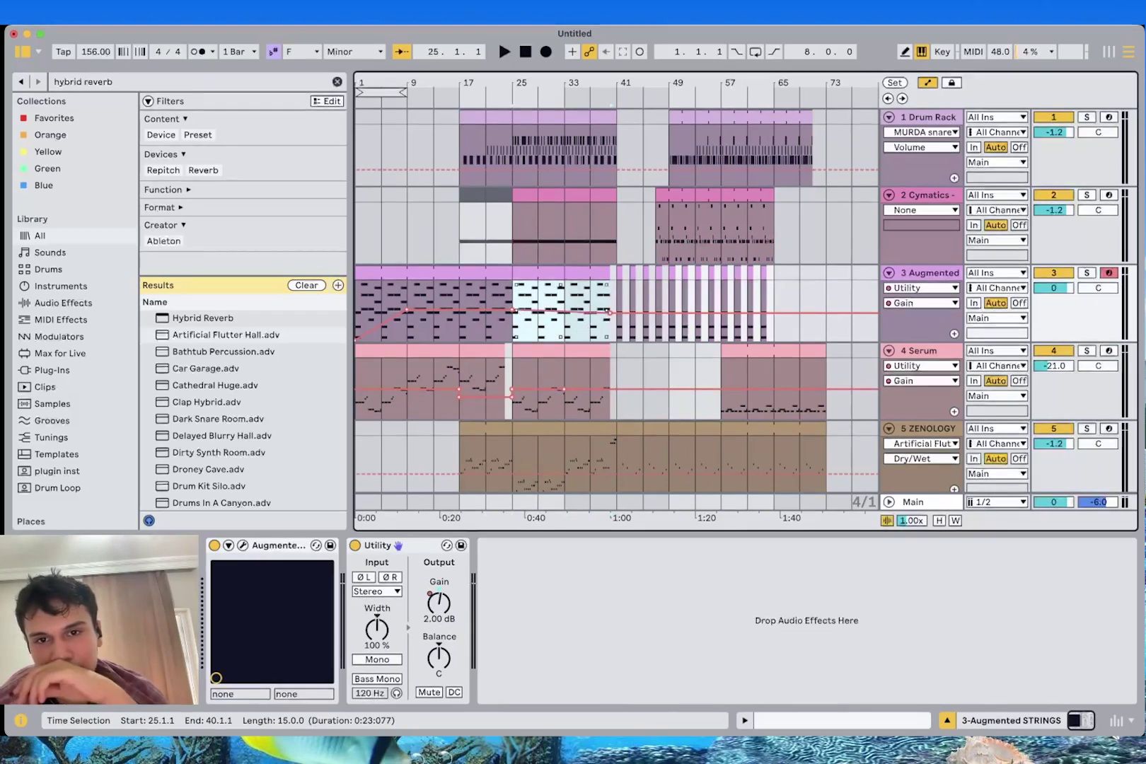
click(591, 311)
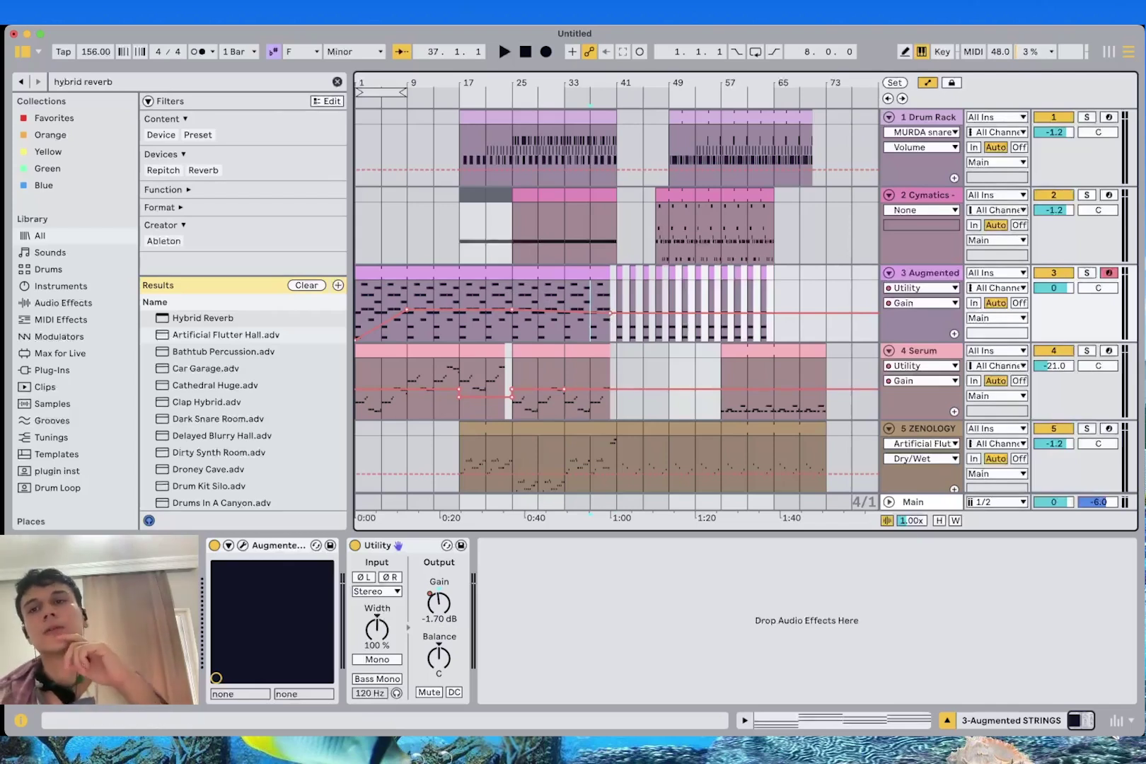
key(a)
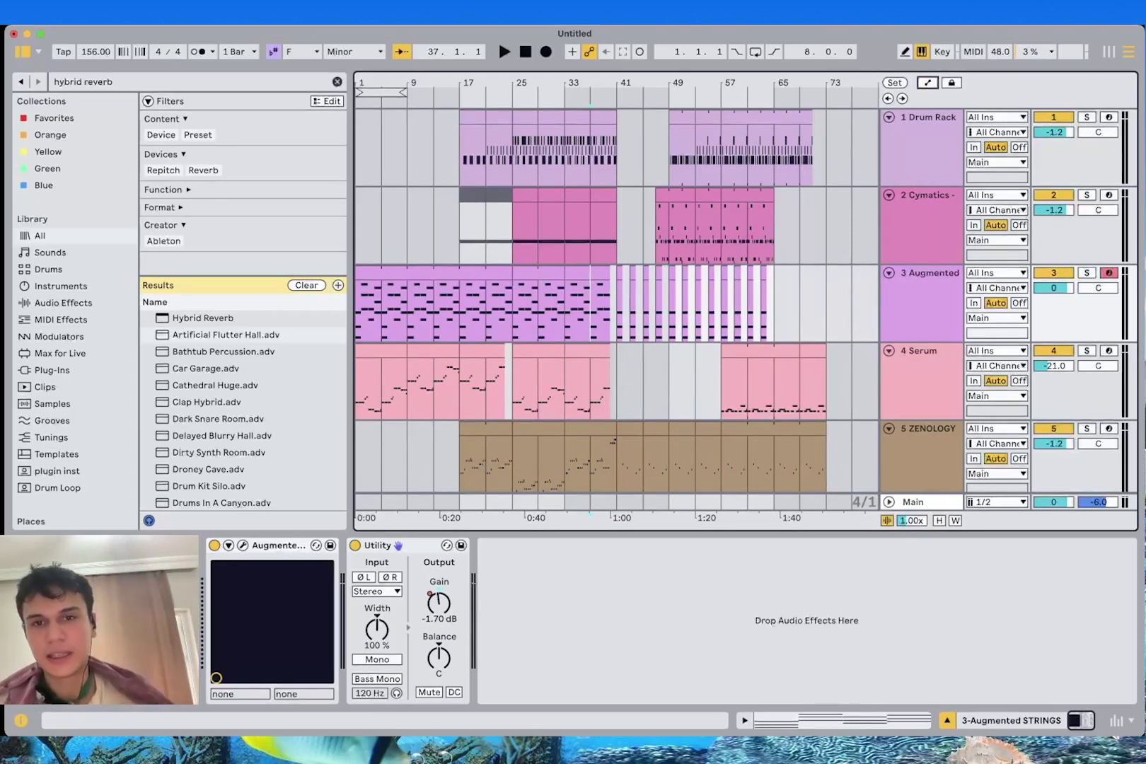
Search the library for "white riser" and place Riser White Noise.aif on a new audio track at bar 17
scroll(615, 298, down, 2)
key(super+f)
text(white)
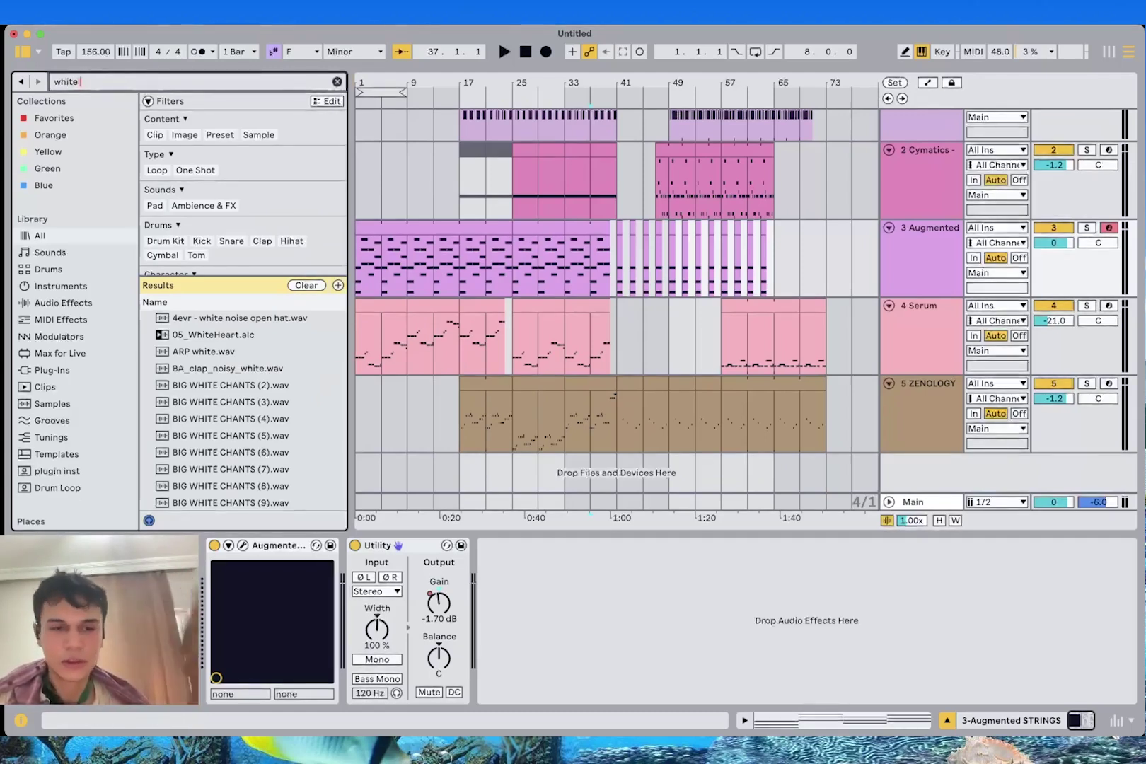
click(227, 369)
text(riser)
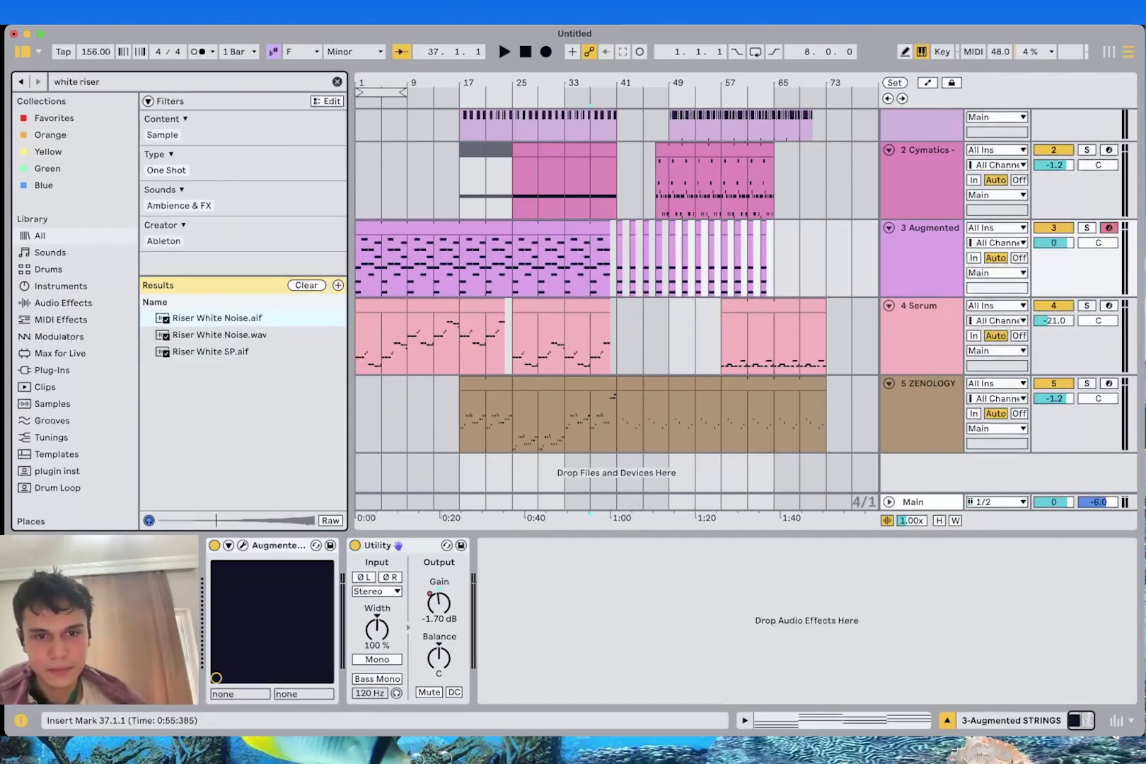
click(407, 415)
key(space)
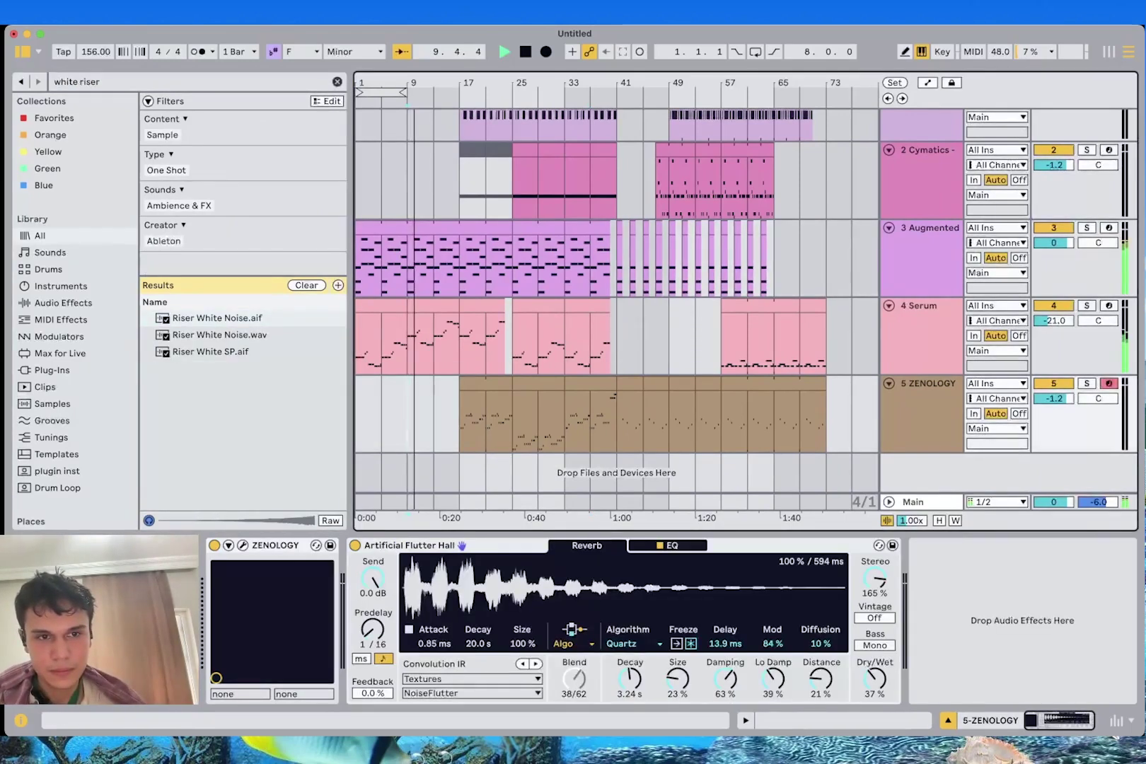
drag(217, 319, 464, 467)
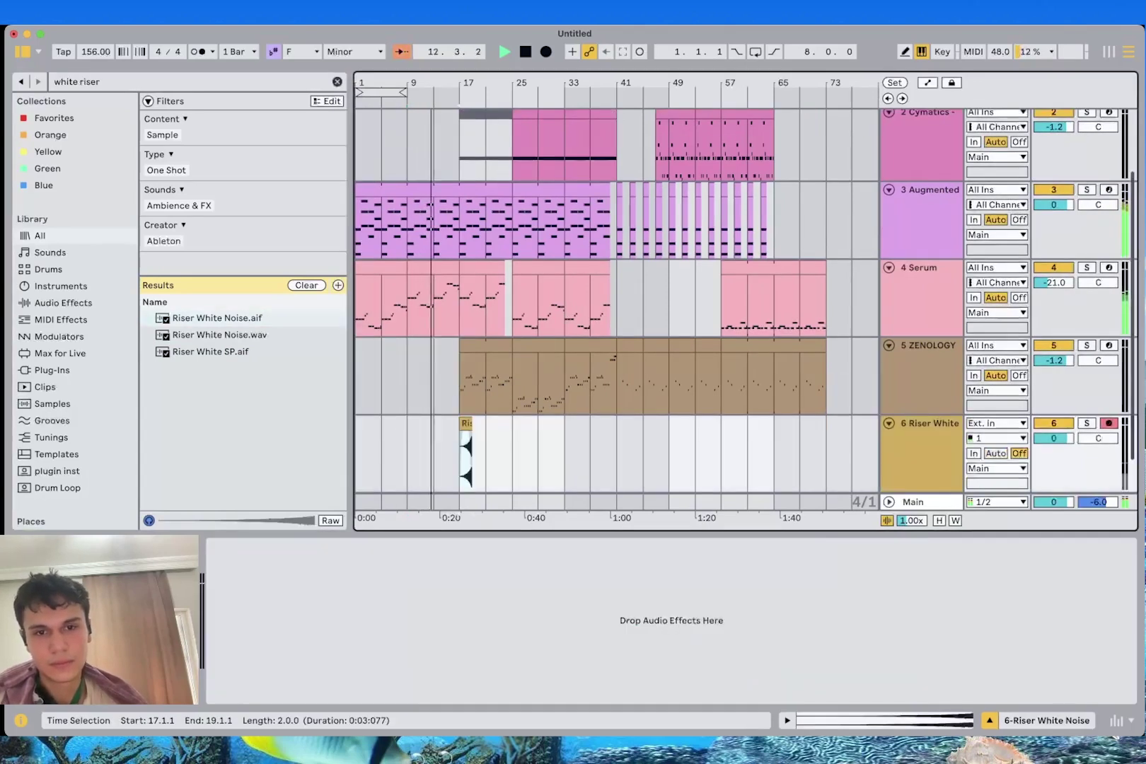
Move the Riser White Noise clip to bars 15–17 so it ends exactly at bar 17, and copy it
scroll(464, 456, up, 3)
mouse_move(497, 424)
mouse_down()
mouse_move(454, 423)
mouse_move(475, 424)
mouse_up()
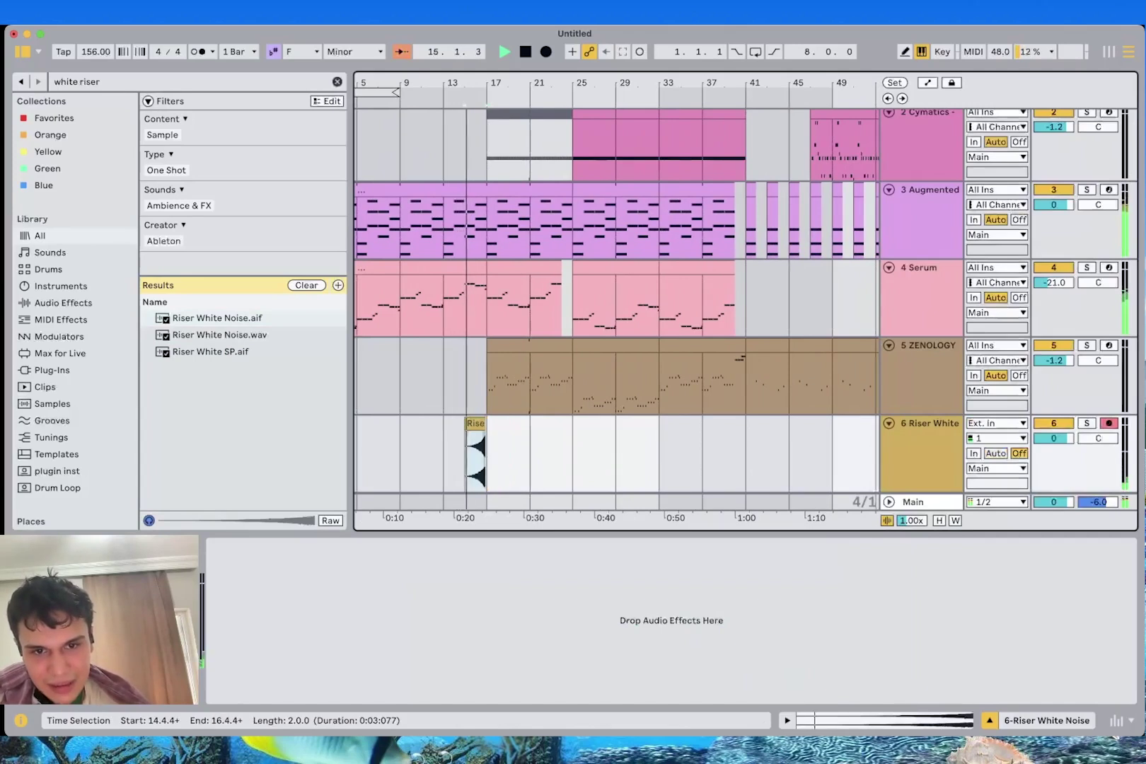
scroll(486, 425, up, 5)
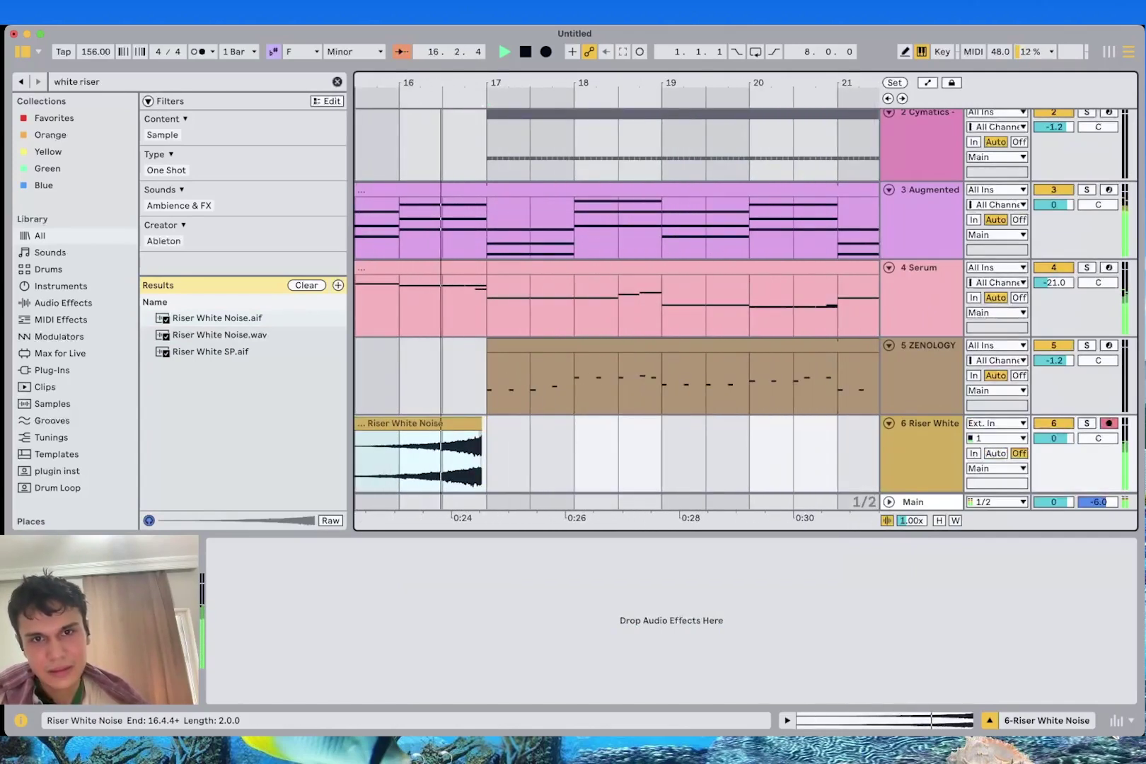
drag(465, 424, 470, 424)
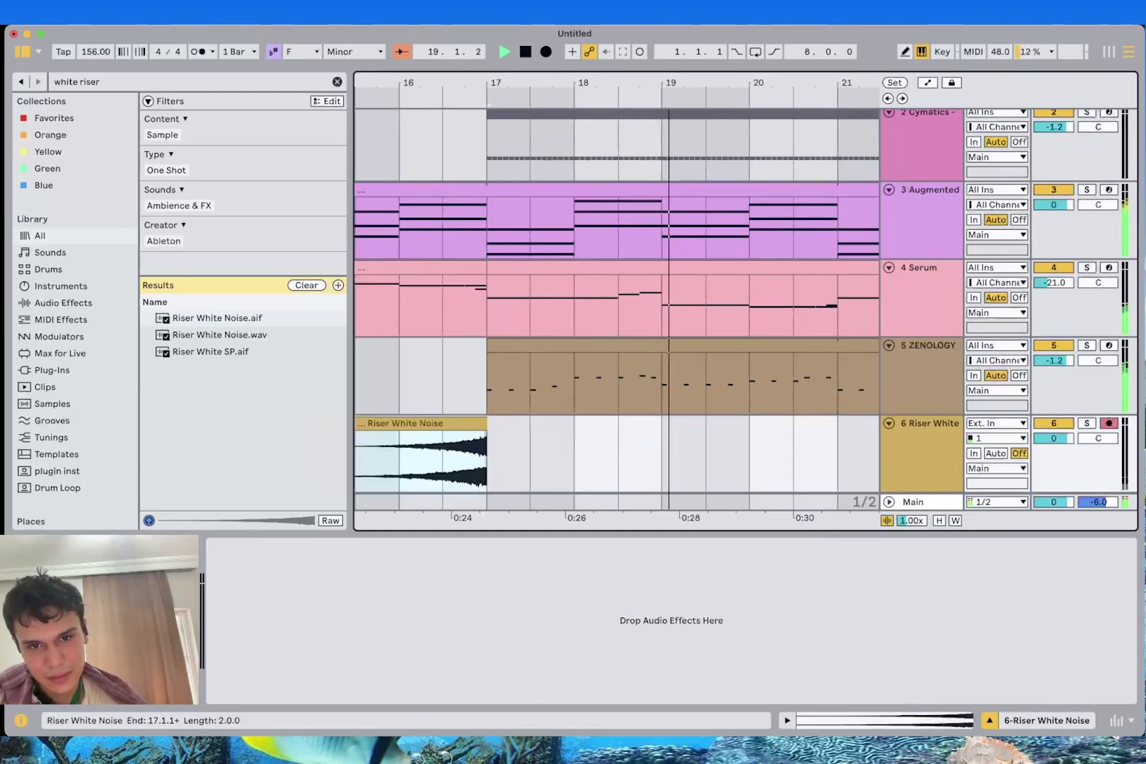
scroll(530, 427, down, 5)
click(530, 429)
click(506, 424)
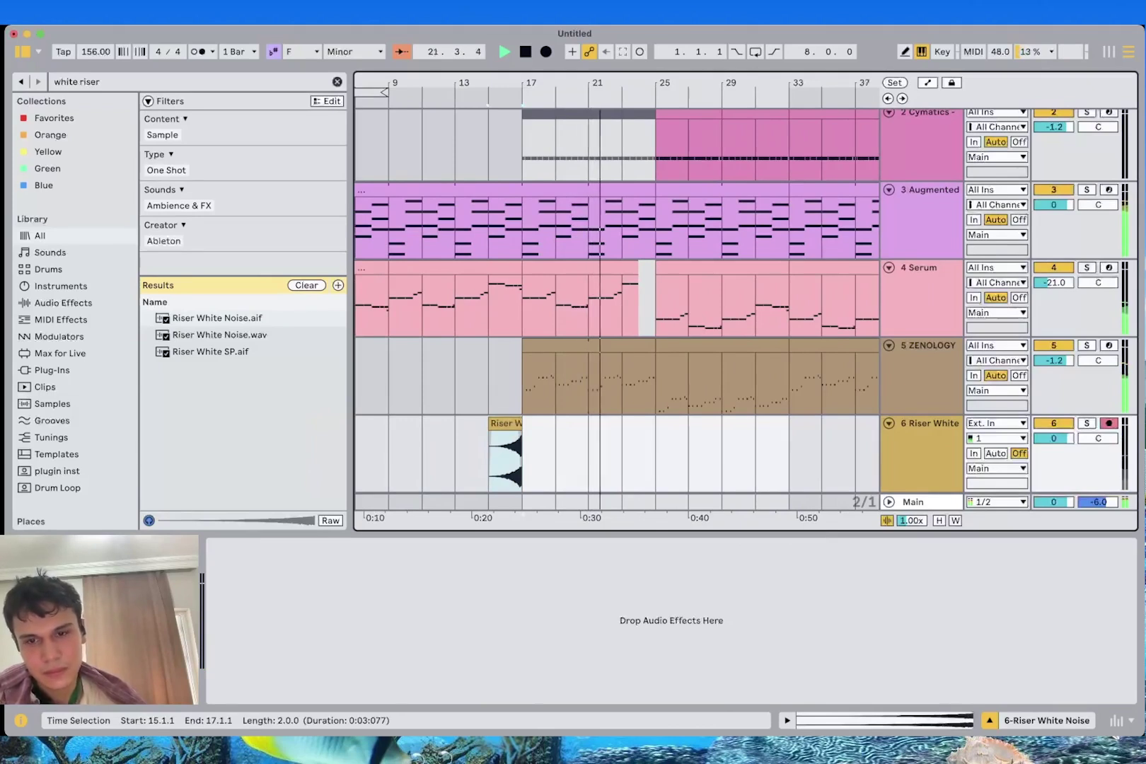
scroll(615, 297, right, 10)
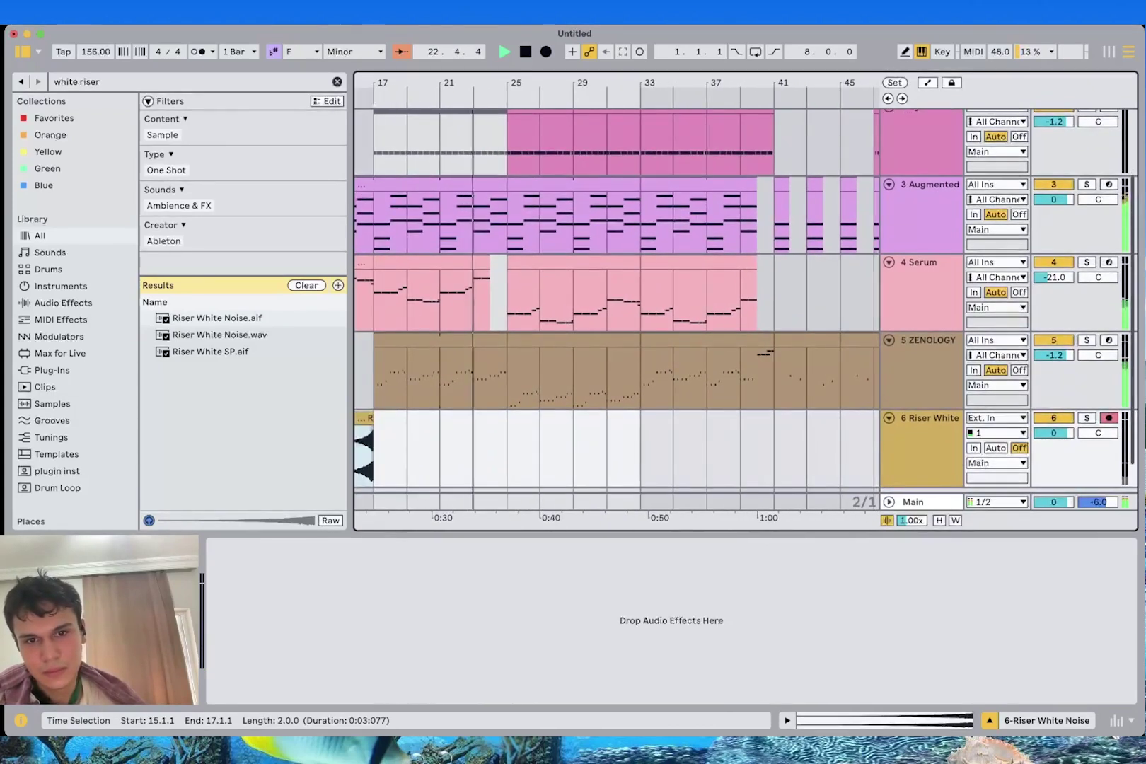
click(508, 453)
key(super+v)
click(522, 418)
key(Delete)
Paste the riser clip at bar 39 so it ends at bar 41 and play the transition from bar 37
click(741, 453)
key(super+v)
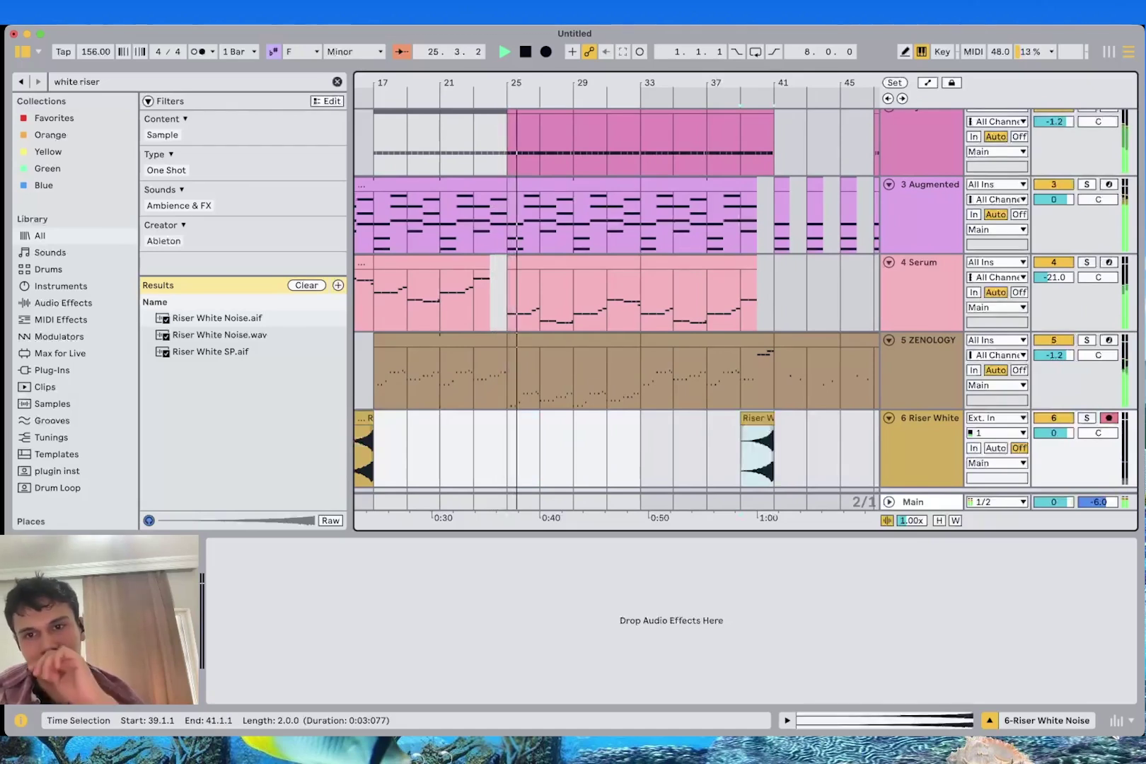
click(741, 452)
key(space)
click(707, 453)
key(space)
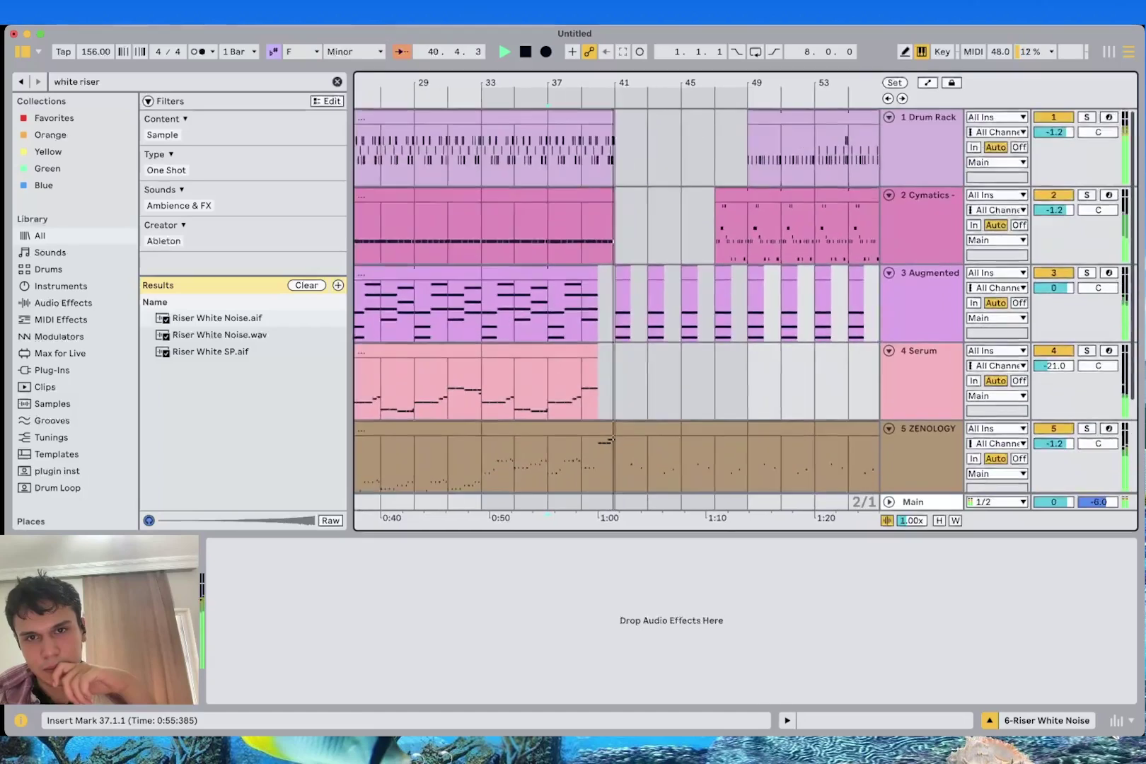
scroll(617, 352, down, 2)
click(589, 421)
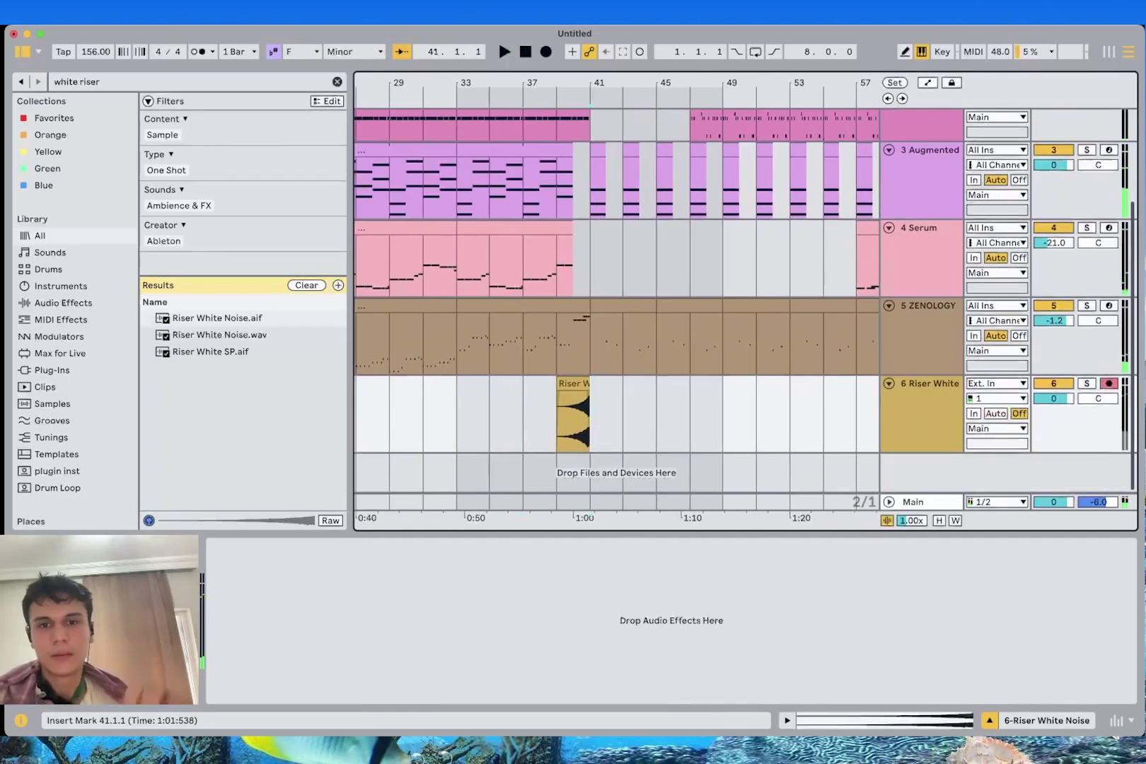
Search the library for "shimmer", load ValhallaShimmer on the Riser White Noise track and play from bar 37
click(106, 82)
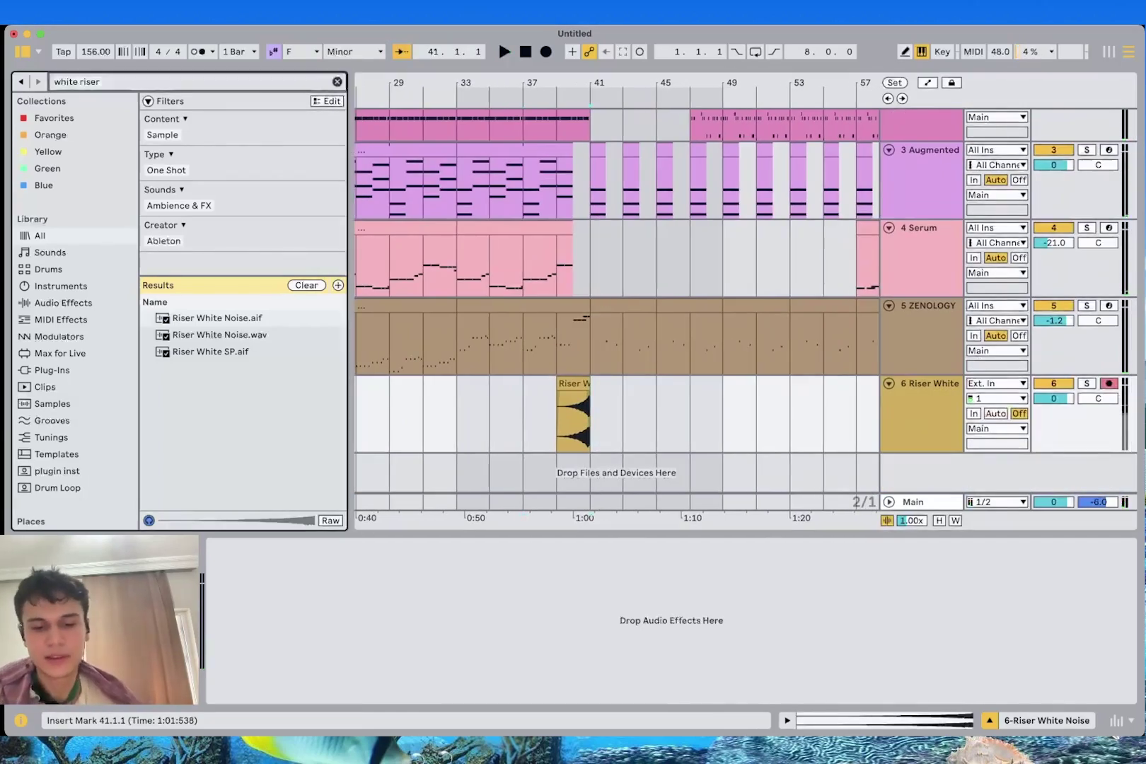
text(shimme)
double_click(208, 335)
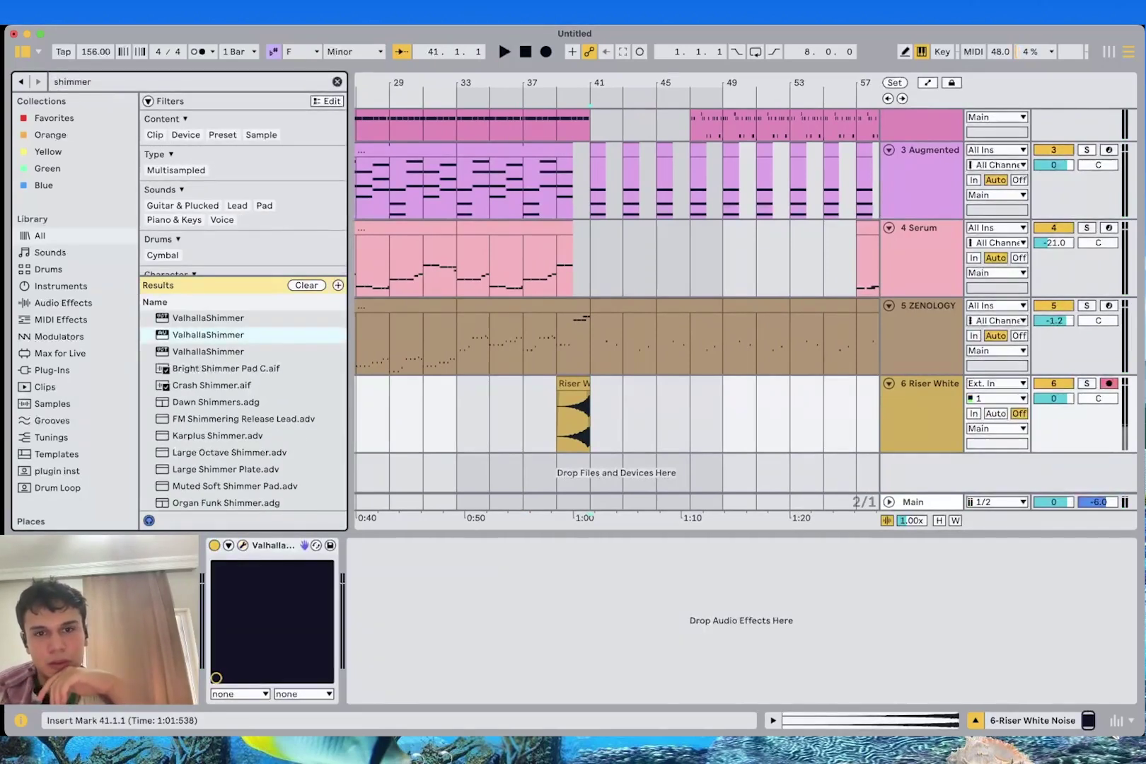
click(524, 417)
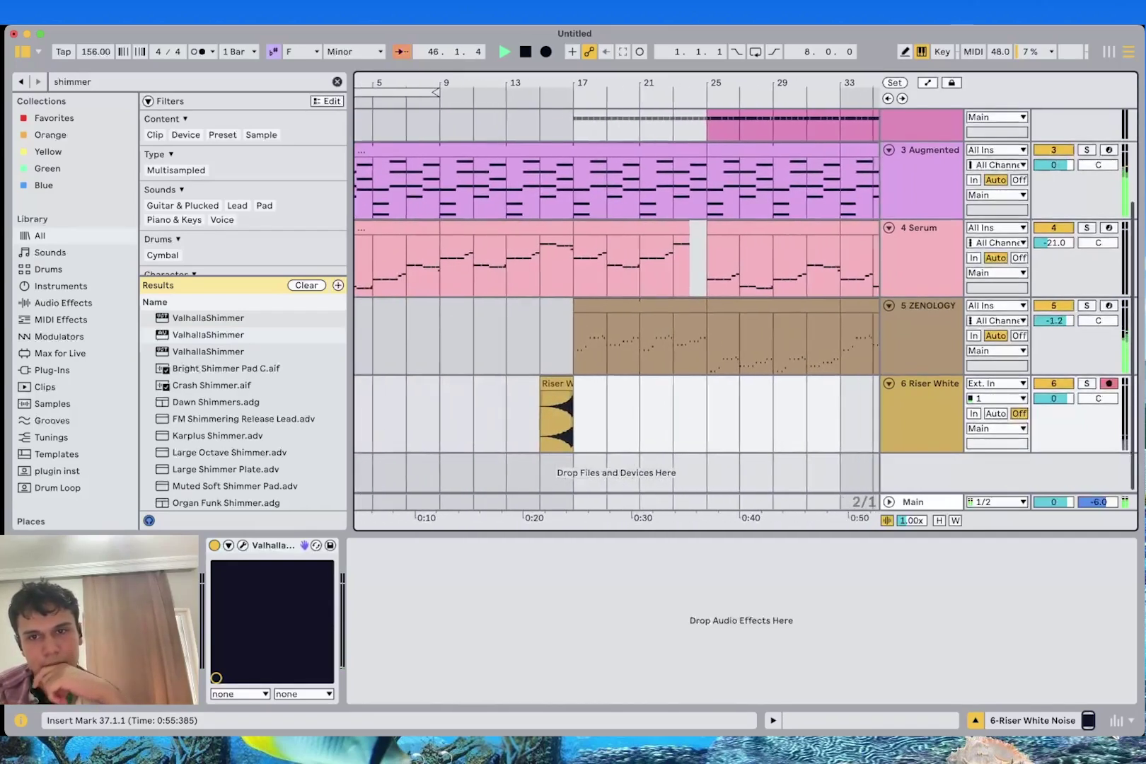
scroll(615, 305, left, 8)
scroll(616, 305, up, 2)
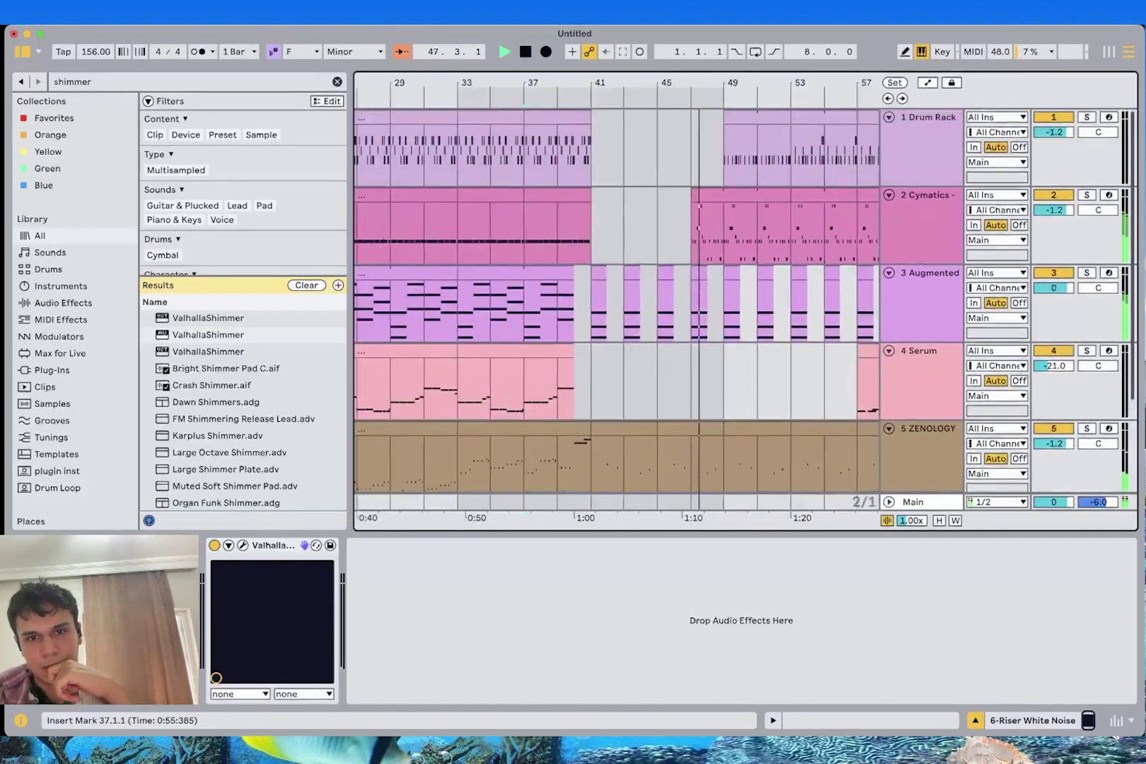
Add a new MIDI track below the Riser White Noise track and search the library for "808"
scroll(615, 304, down, 2)
scroll(615, 304, right, 5)
scroll(615, 304, up, 2)
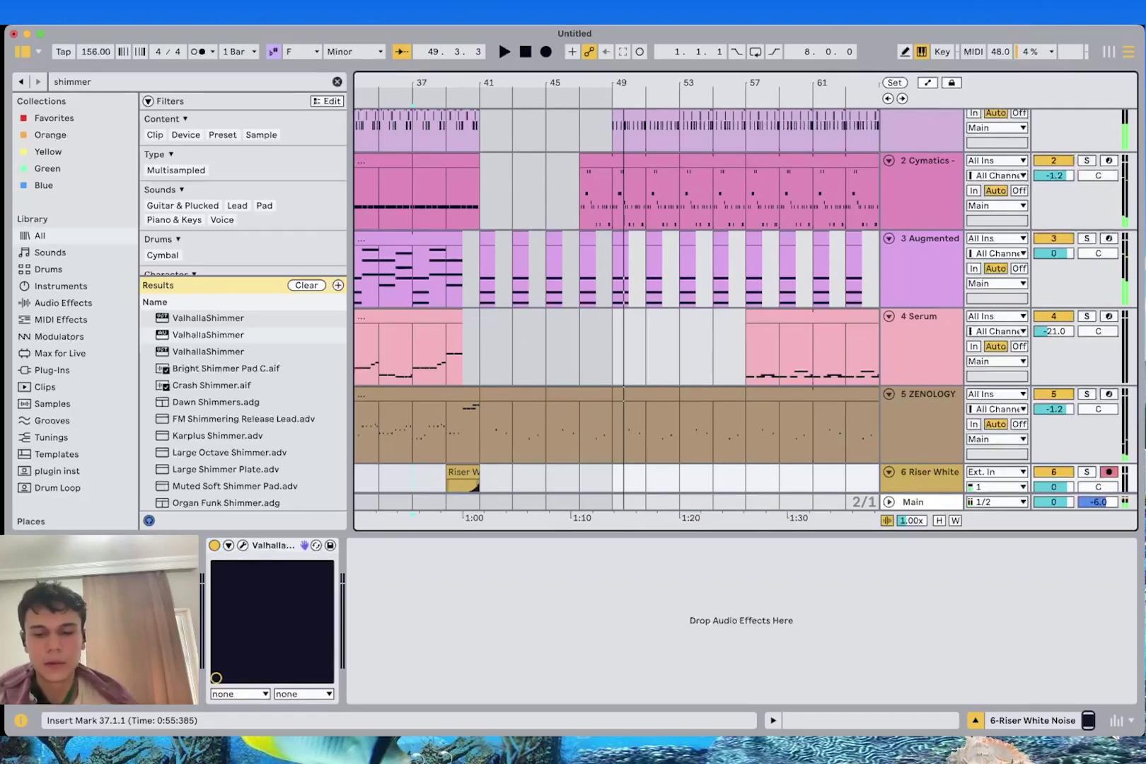
key(Down)
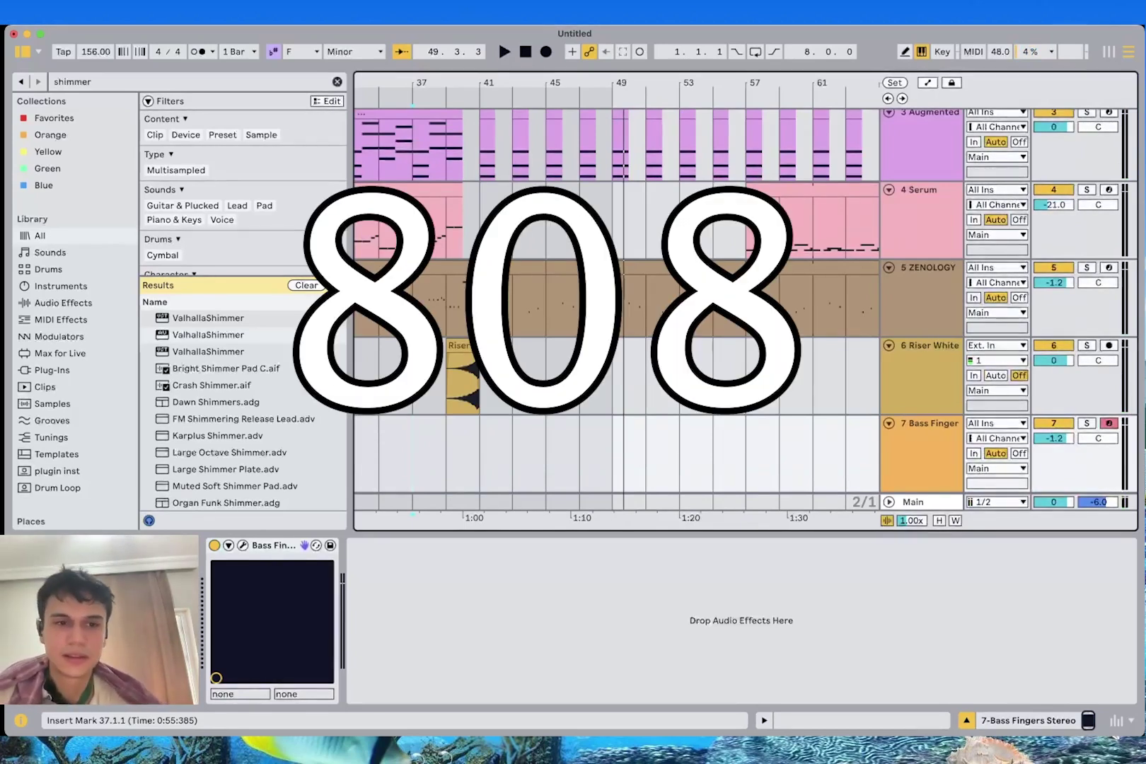
key(super+f)
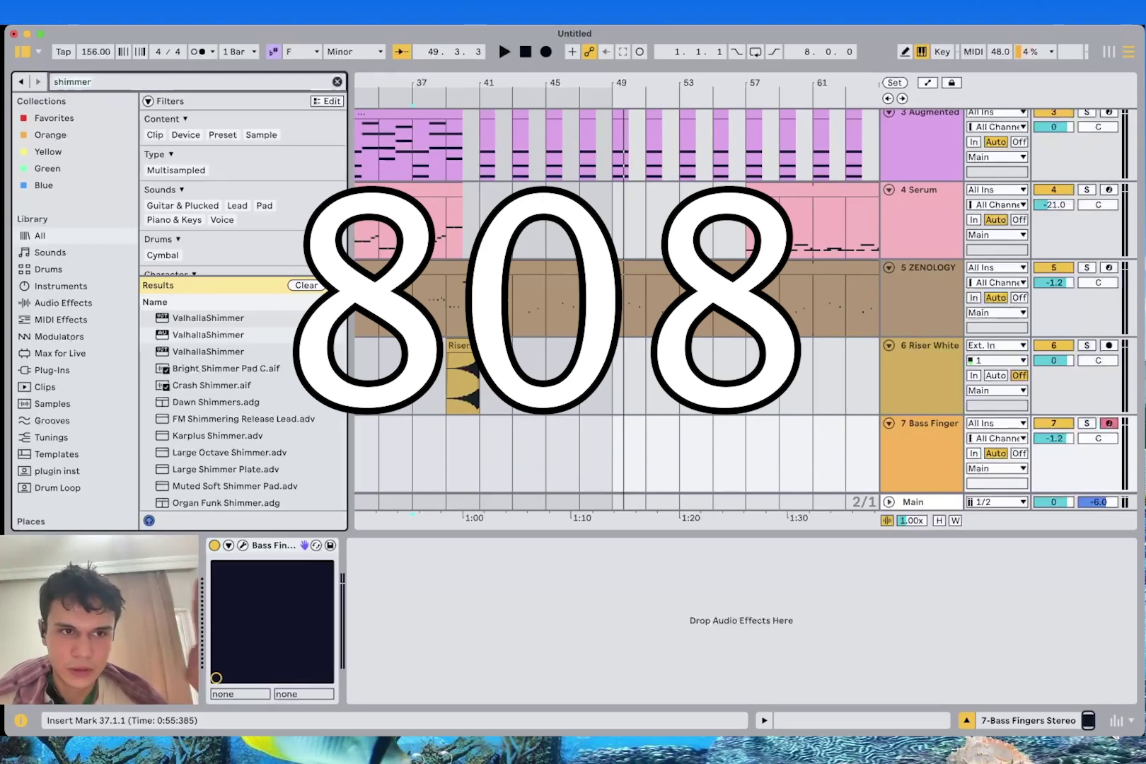
text(808)
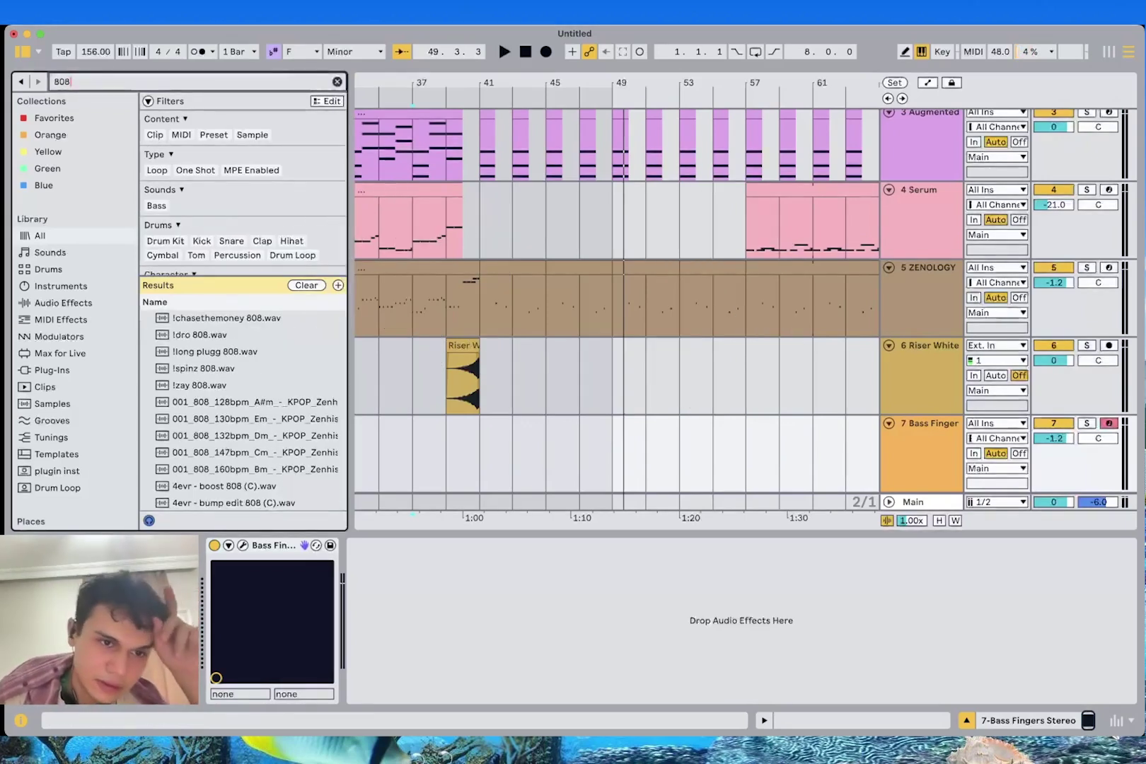
Audition the 808 samples and load 4evr - boost 808 (C).wav onto the new track
scroll(243, 410, down, 10)
scroll(243, 410, up, 10)
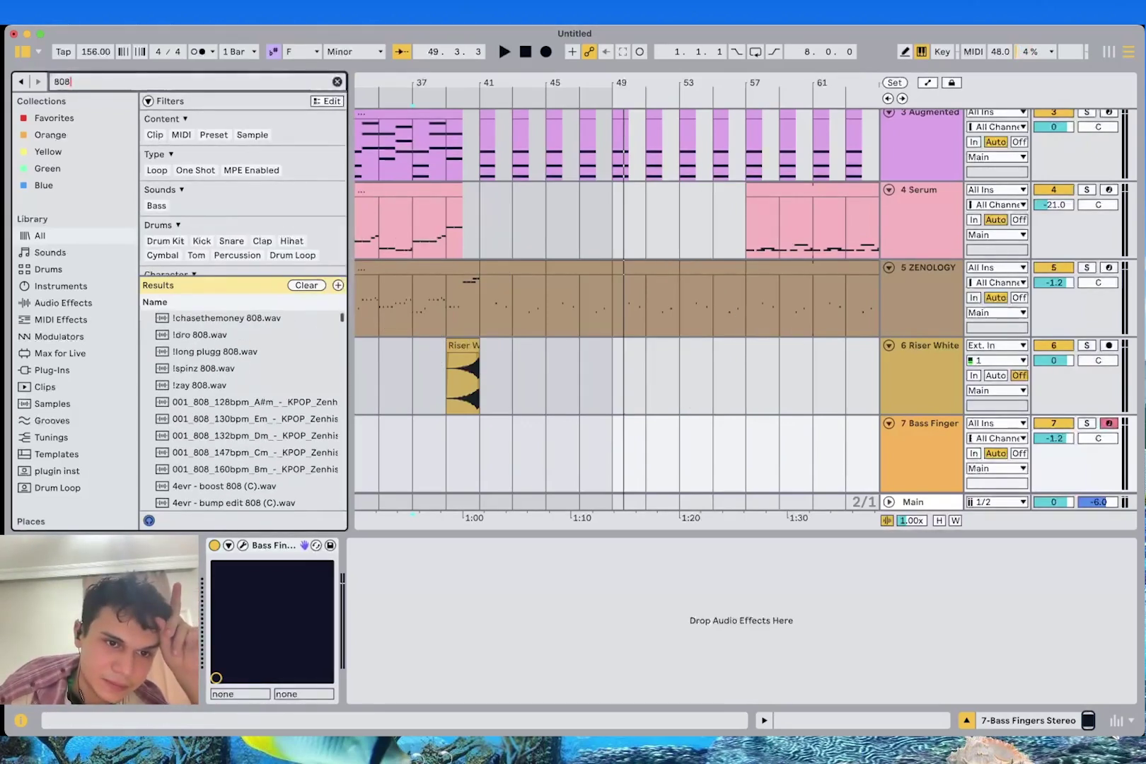
click(181, 334)
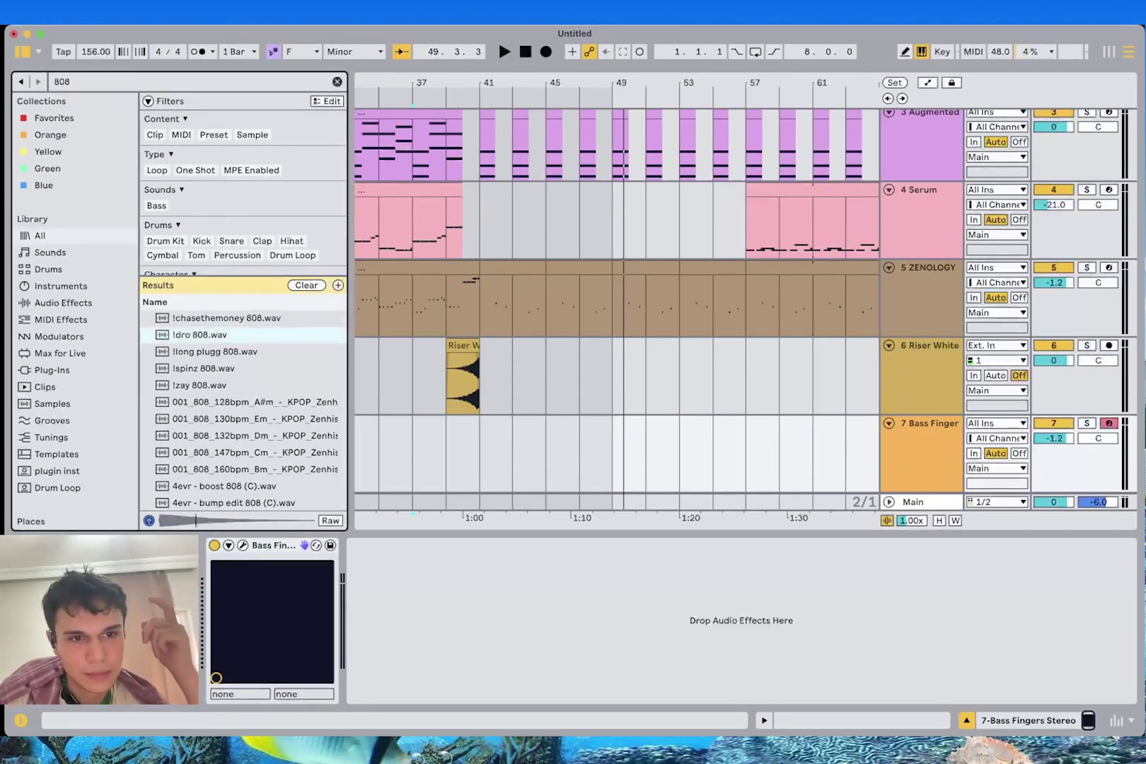
key(Down)
key(Down)
key(Down)
key(Down)
key(Down)
key(Down)
key(Down)
key(Down)
key(Down)
key(Down)
key(Down)
key(Up)
key(Up)
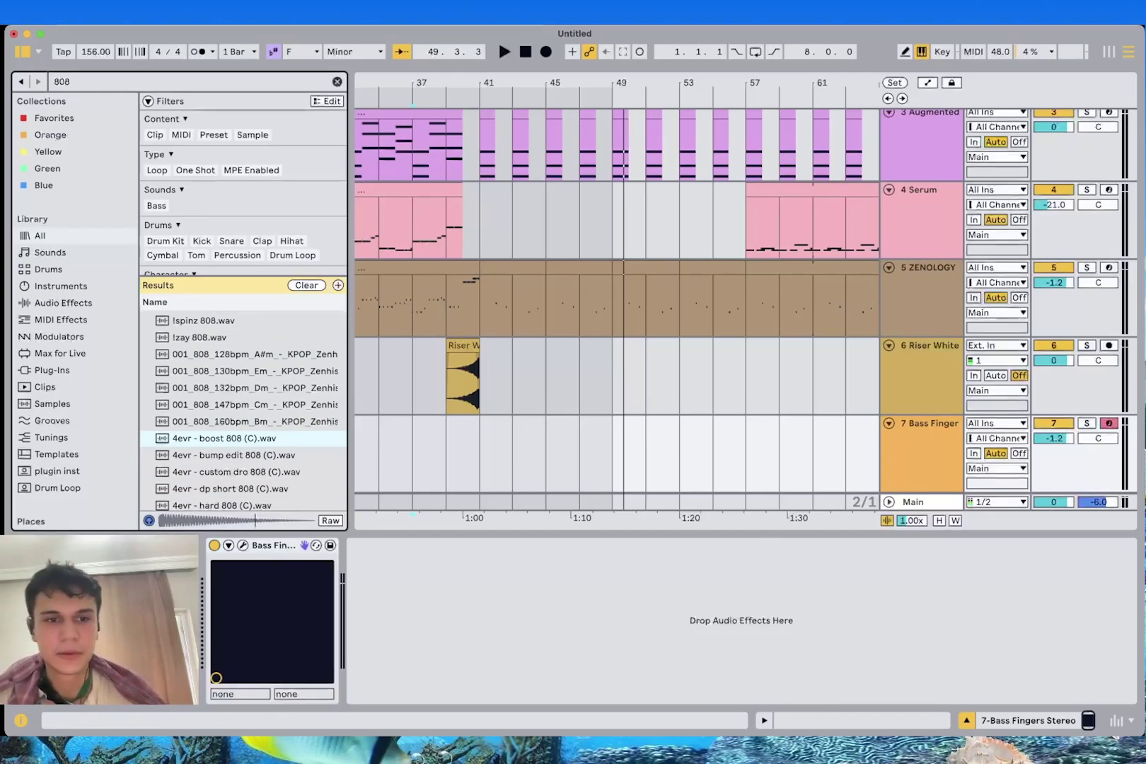
key(Return)
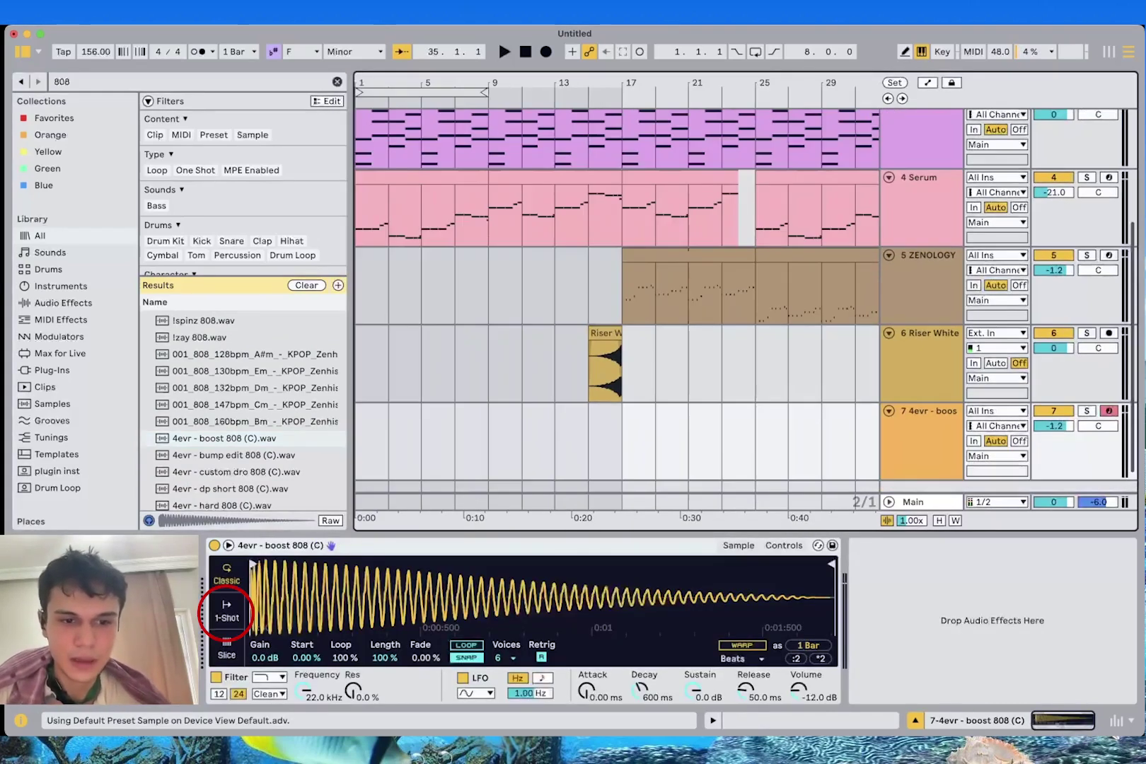
Switch the 808 sampler to 1-Shot mode and create an empty MIDI clip on its track from bar 1 to bar 9
click(227, 613)
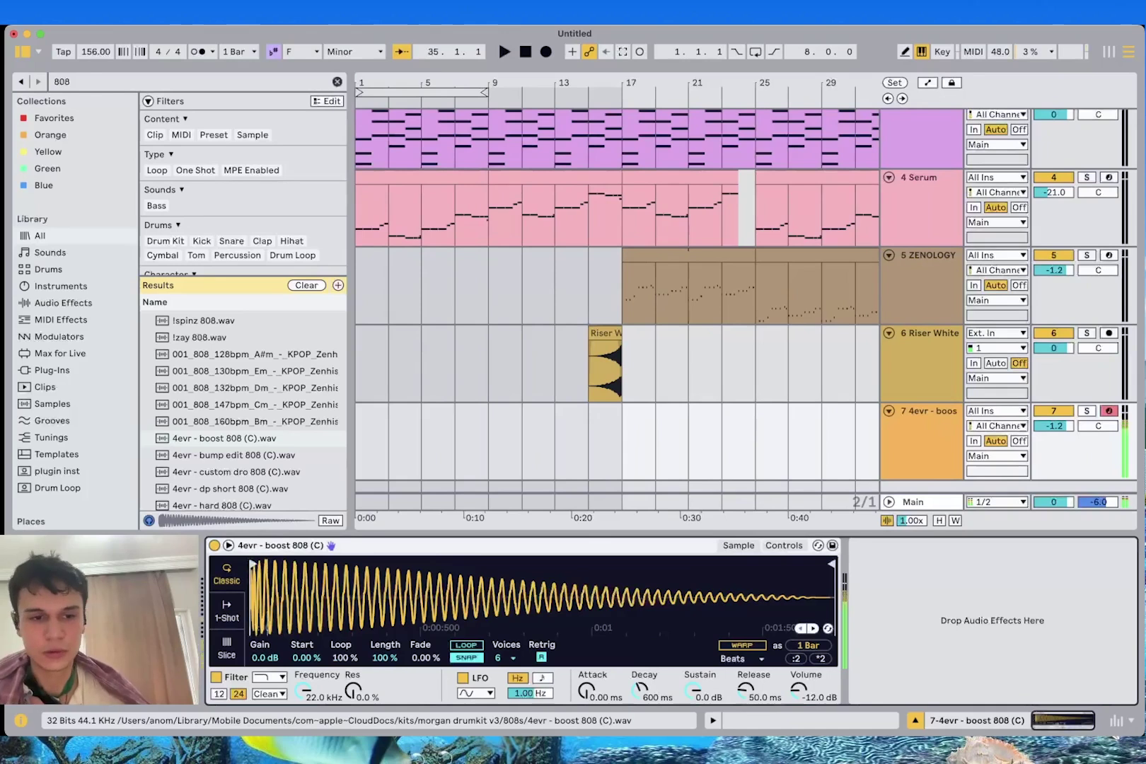
click(226, 612)
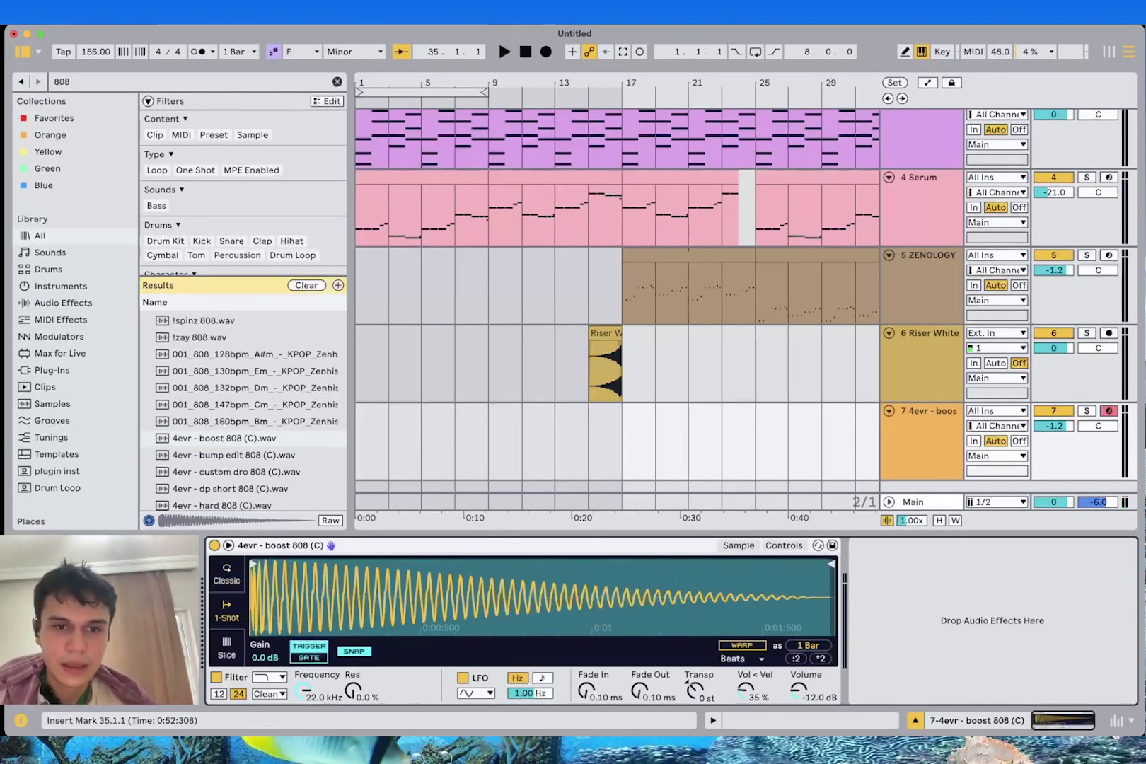
drag(554, 443, 358, 443)
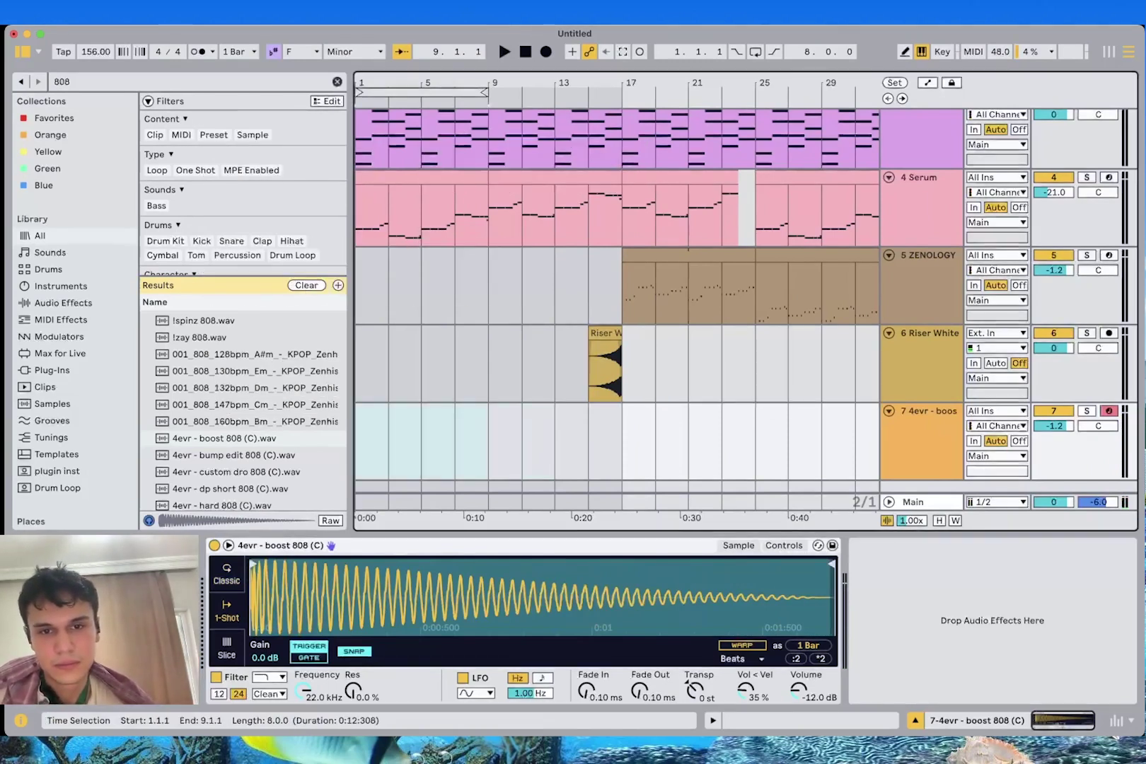
key(super+shift+m)
Draw a half-bar F3 note at the start of the 808 clip using a 1/2 grid
click(495, 336)
key(super+2)
key(super+2)
key(super+2)
key(super+2)
key(b)
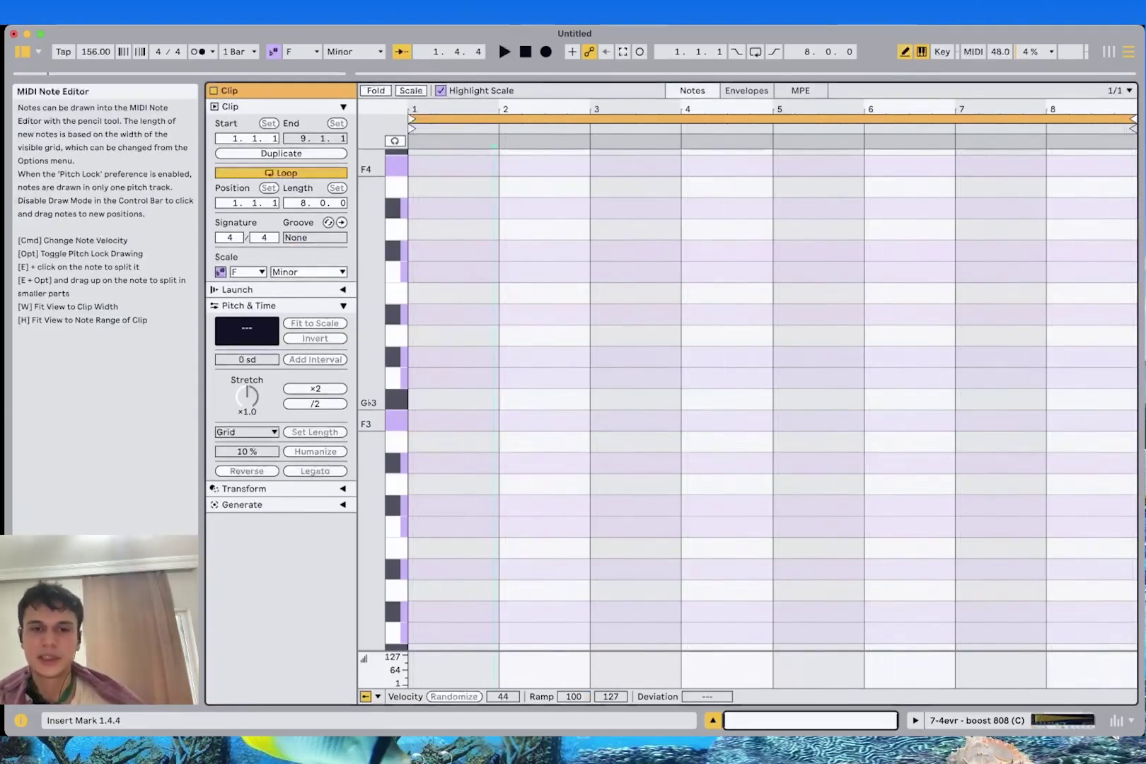
click(453, 421)
key(space)
key(super+1)
key(space)
click(476, 420)
click(475, 421)
key(space)
click(475, 420)
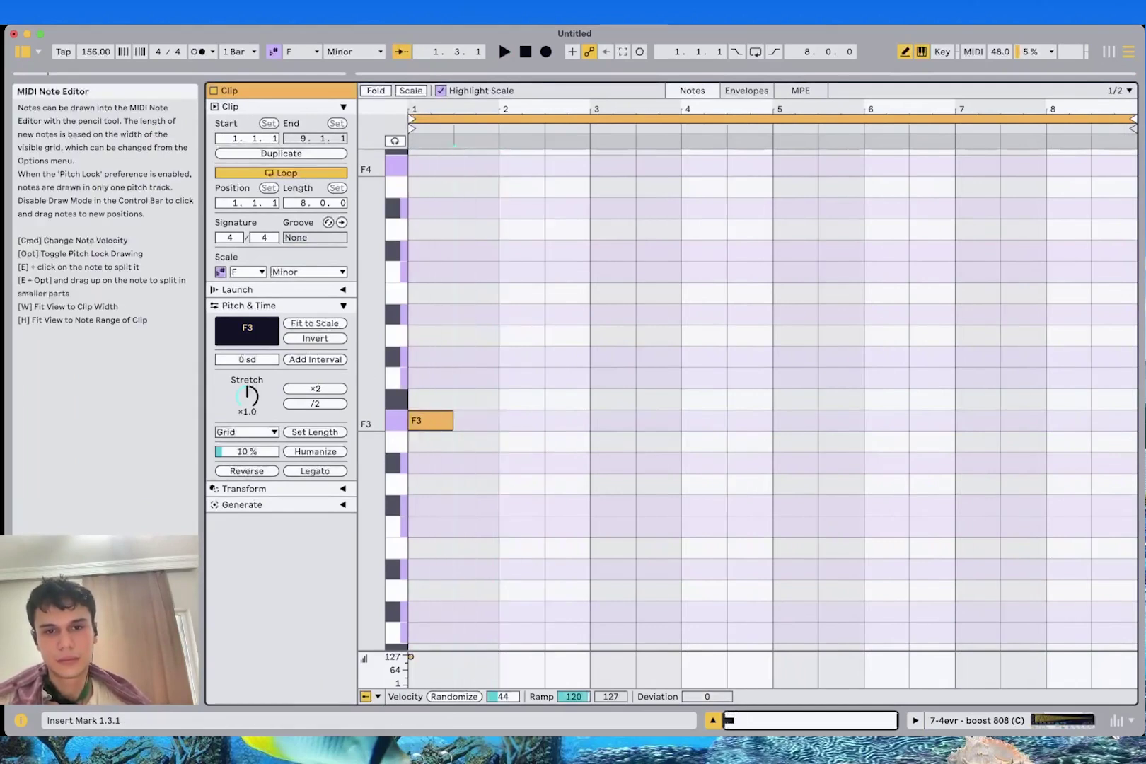
Add a quarter-note F3 at 1.4.1 on a 1/4 grid and lengthen the first F3 to meet it
key(super+2)
key(super+1)
key(super+1)
click(487, 420)
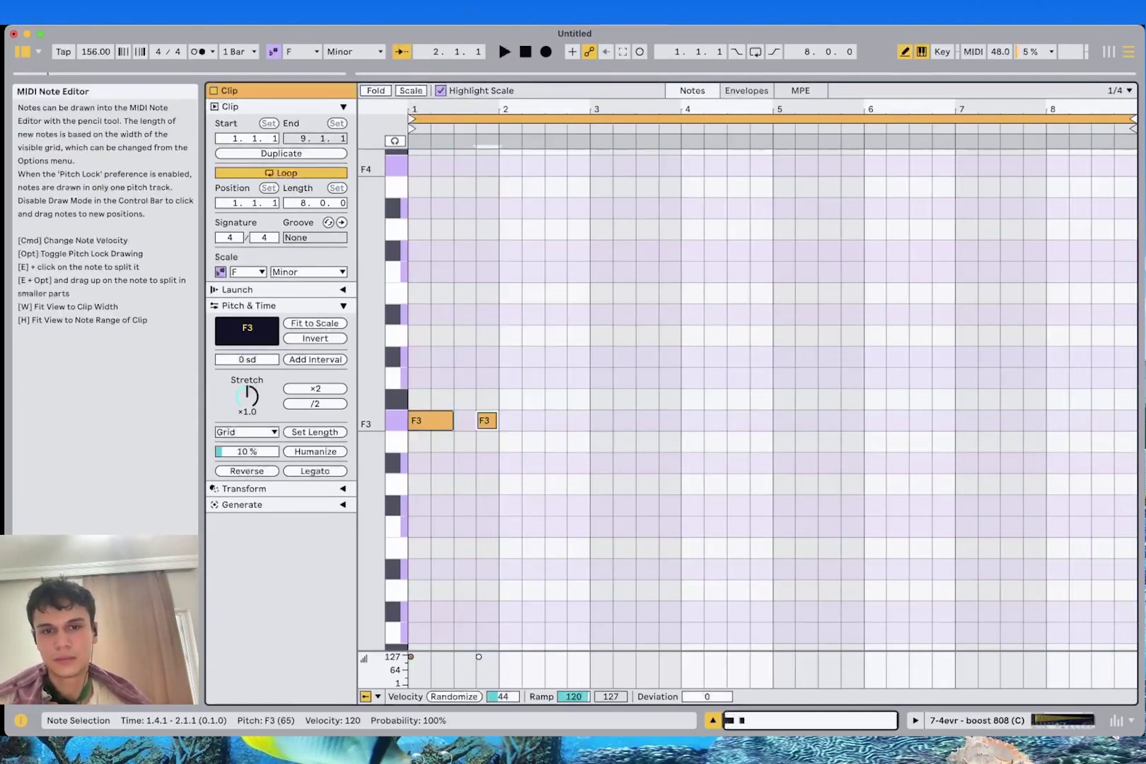
drag(453, 420, 475, 420)
key(space)
key(space)
key(space)
key(b)
Duplicate the two F3 notes so that the copies start at 2.3.1
click(499, 442)
drag(500, 442, 431, 401)
key(super+d)
key(Up)
key(Down)
key(Right)
key(space)
key(space)
key(Right)
key(b)
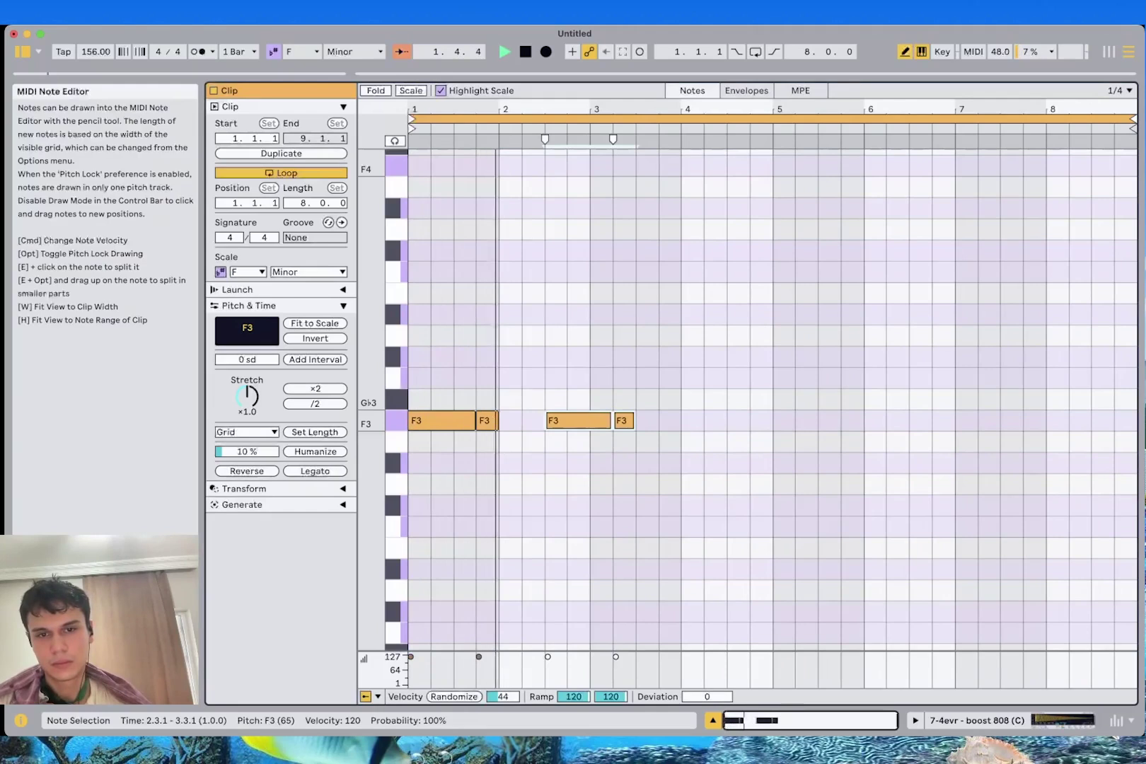
Lengthen the second F3 note to 2.3.1 and play the bass line
key(b)
drag(497, 420, 544, 420)
key(b)
key(b)
key(space)
key(space)
Shorten the third F3 note to end at bar 3 and delete the fourth F3 note
drag(639, 467, 557, 385)
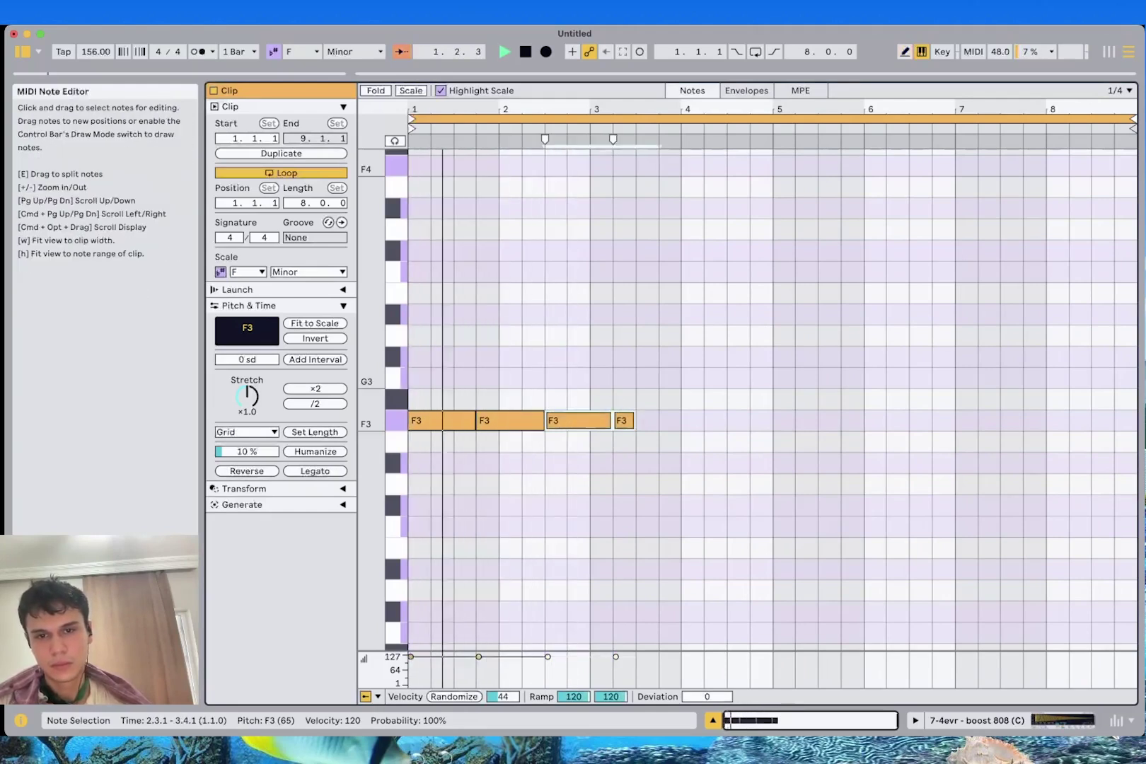
click(609, 443)
key(b)
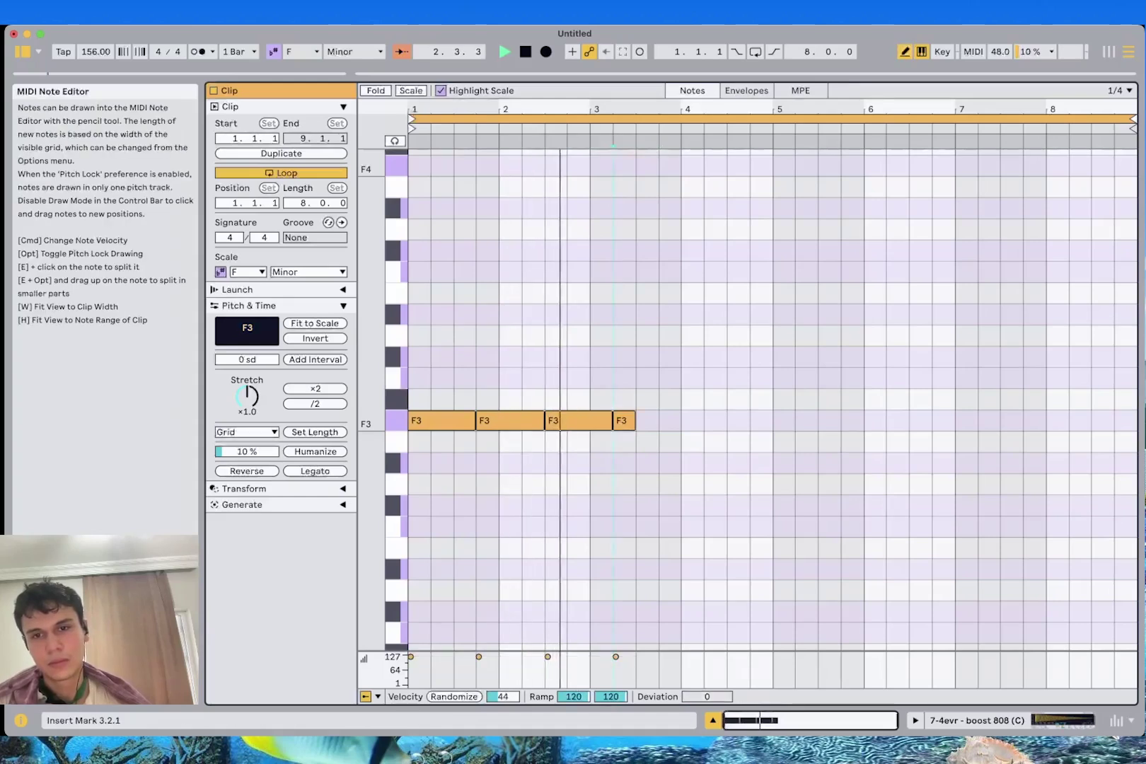
click(604, 421)
key(space)
key(space)
click(624, 422)
key(b)
Duplicate the three F3 notes to bars 3–5, transpose the copies to E♭3 and play the result
drag(593, 459, 397, 406)
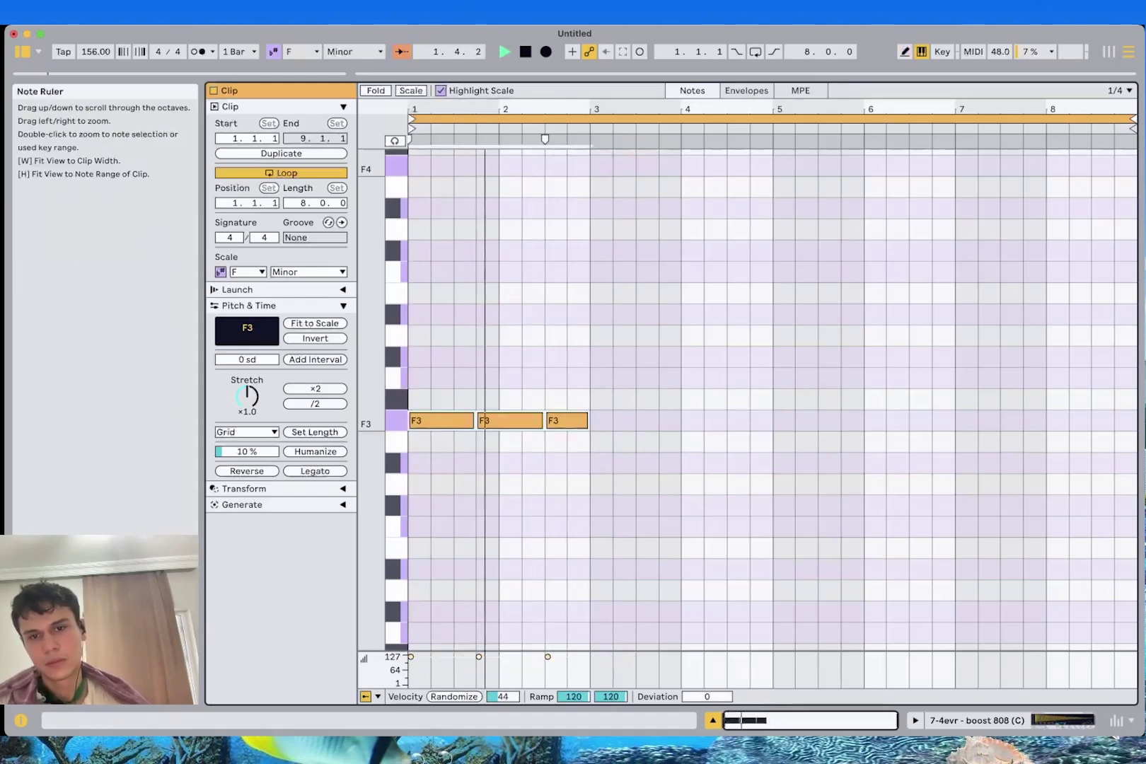
key(super+d)
key(Up)
key(Up)
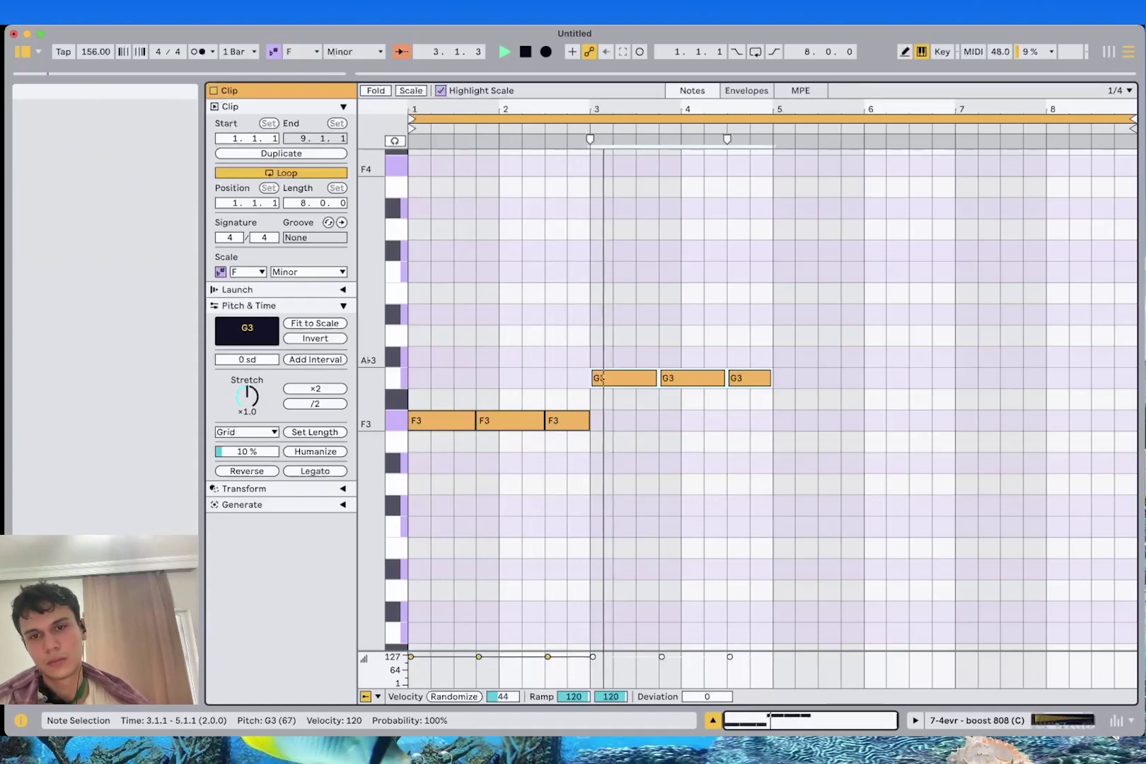
key(shift+Down)
key(Up)
key(Up)
key(space)
key(Up)
key(Up)
key(Up)
key(Up)
key(Up)
key(Up)
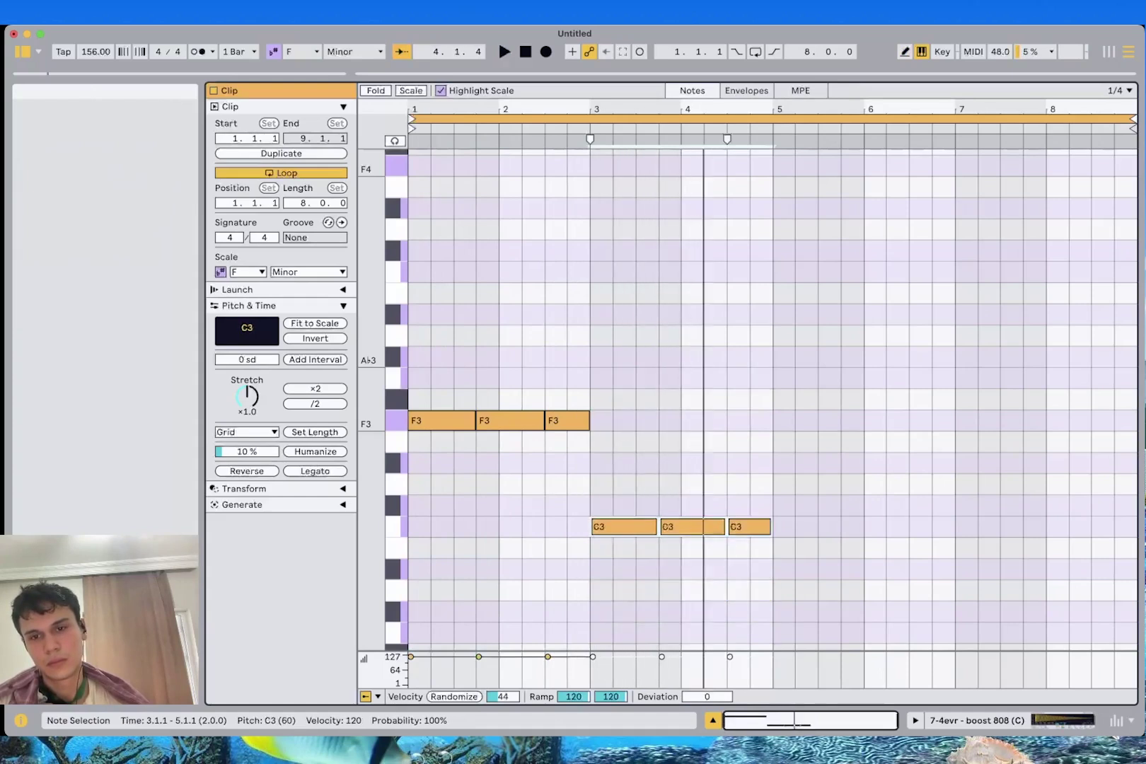
key(space)
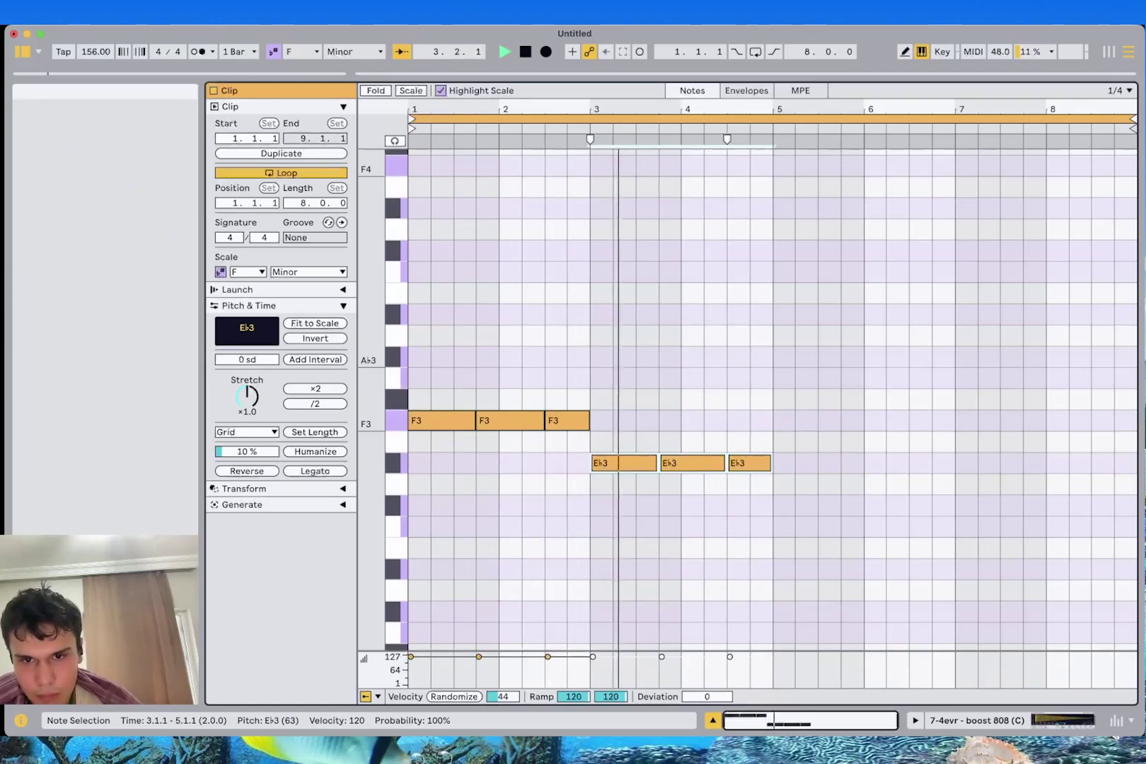
Lower the last note at 4.3.1 to D♭3 and duplicate the whole four-bar pattern to bars 5–9
click(750, 486)
drag(751, 464, 751, 505)
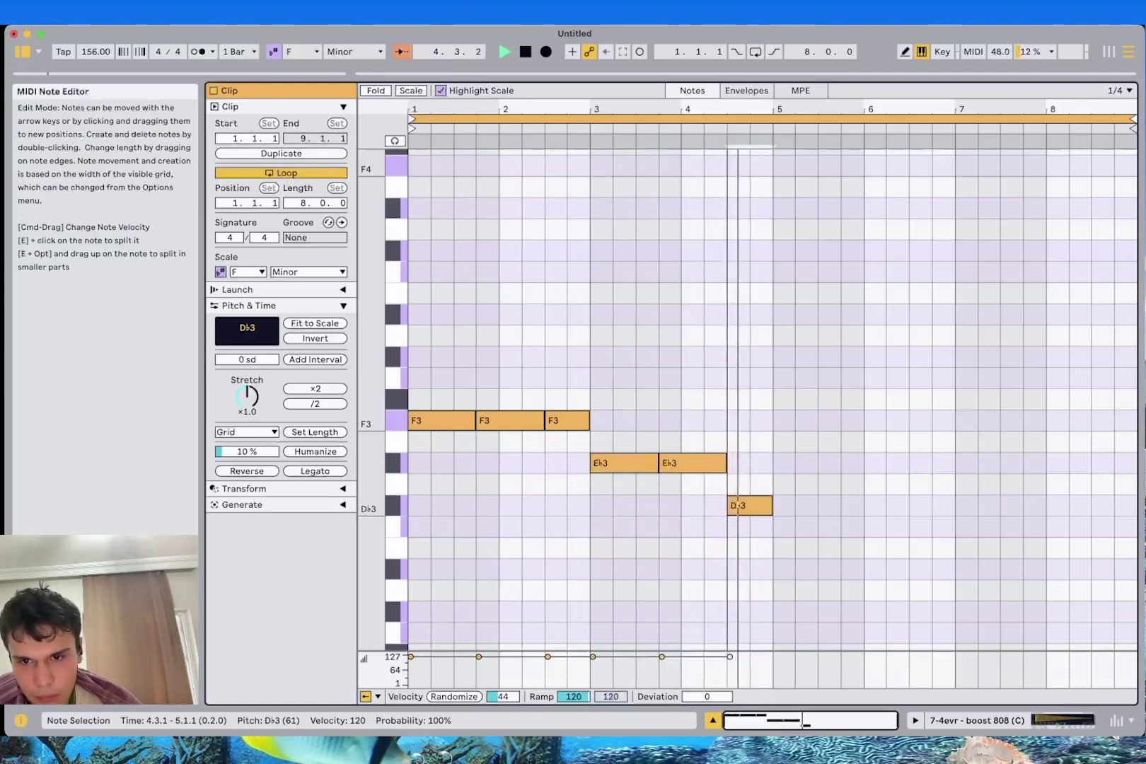
key(super+a)
key(super+d)
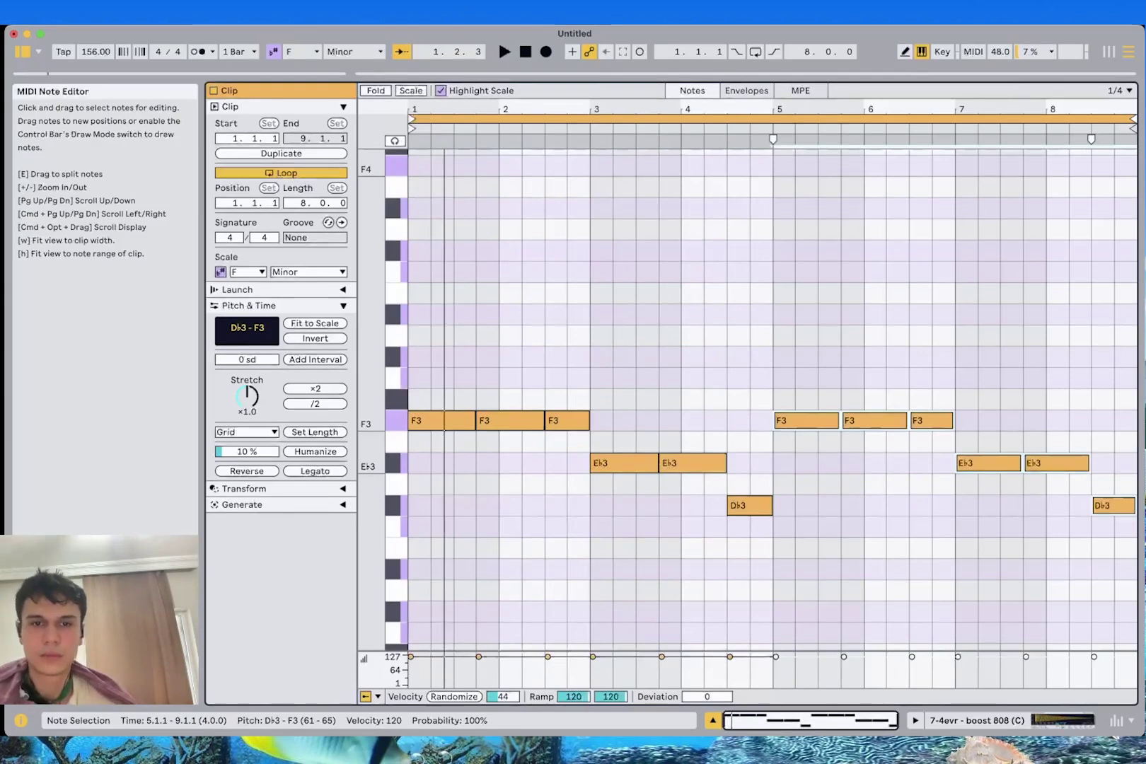
Move the first D♭3 note to 4.4.1 as a quarter note and lengthen the preceding E♭3 to meet it
key(Tab)
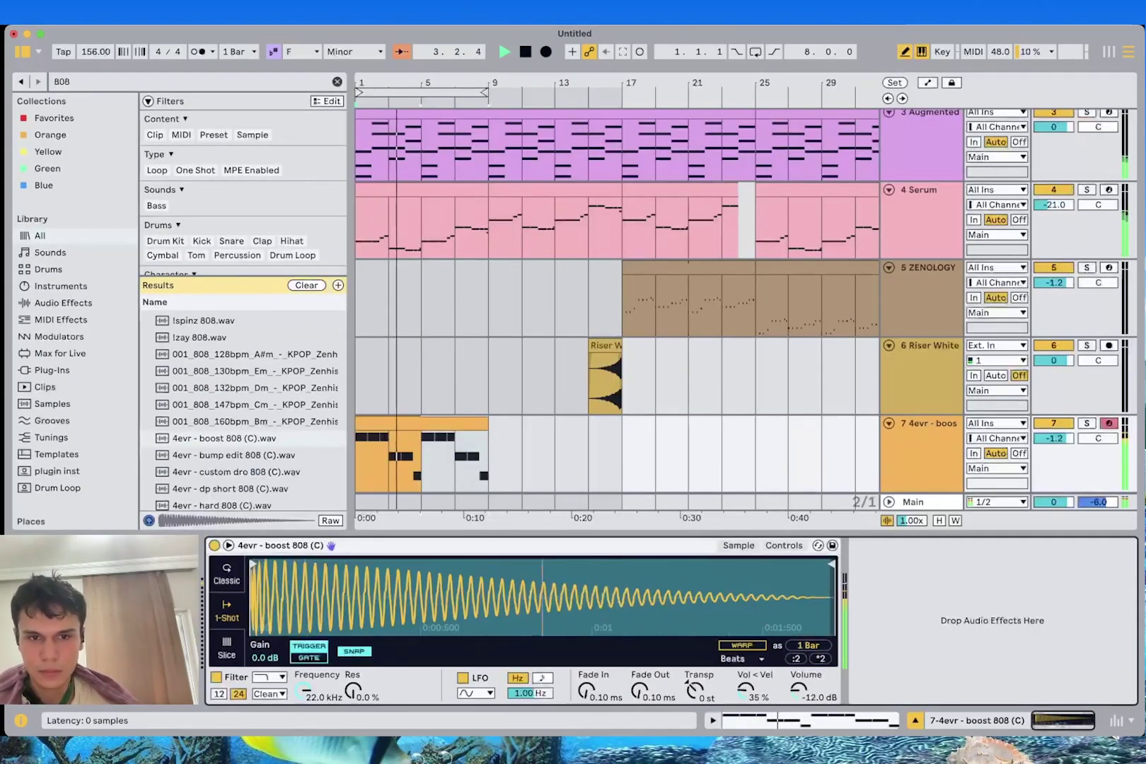
key(space)
double_click(445, 423)
key(b)
drag(751, 505, 773, 506)
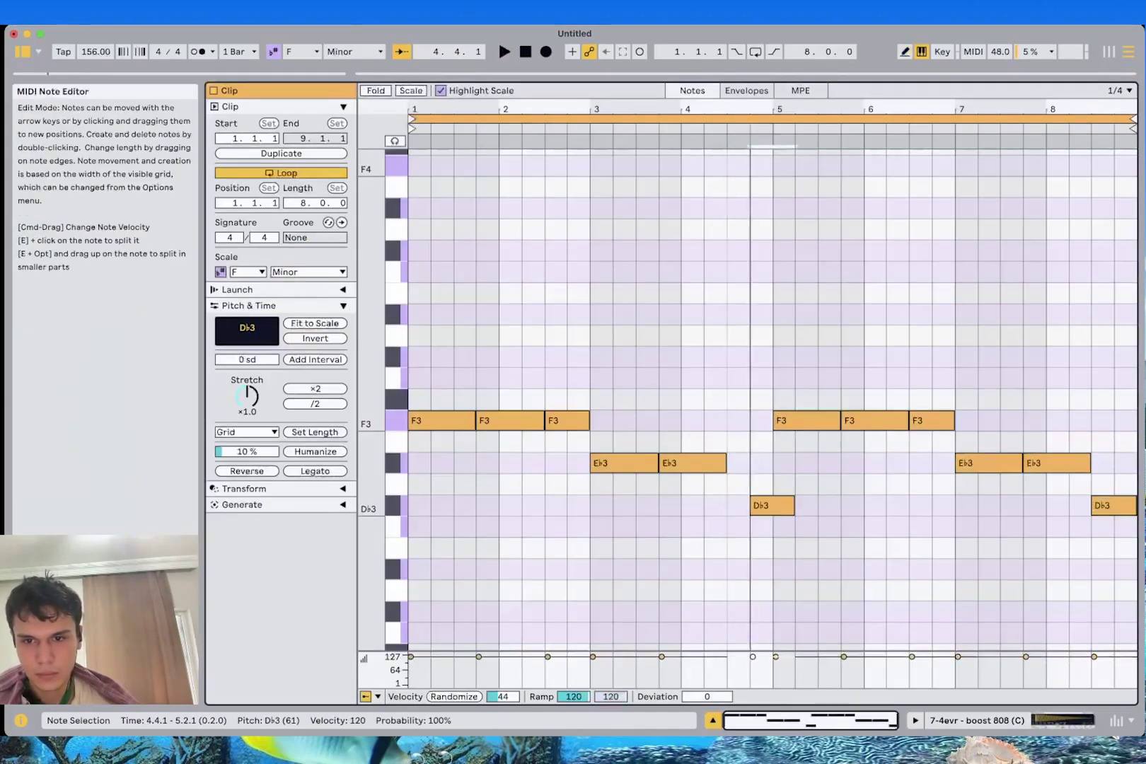
key(b)
click(784, 505)
drag(725, 463, 748, 462)
key(space)
Lengthen the last E♭3 note to 8.4.1 and trim the final D♭3 to a quarter note starting there
click(1102, 463)
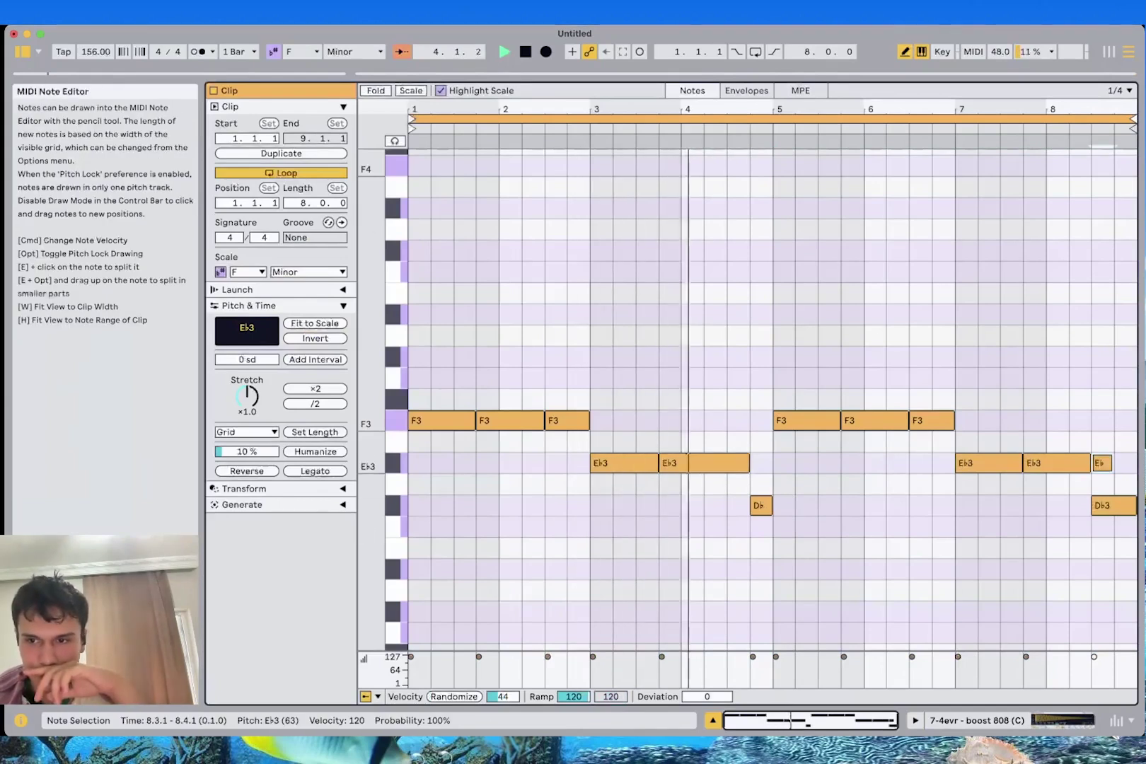
click(1103, 464)
drag(1090, 463, 1112, 462)
click(1102, 506)
click(1125, 505)
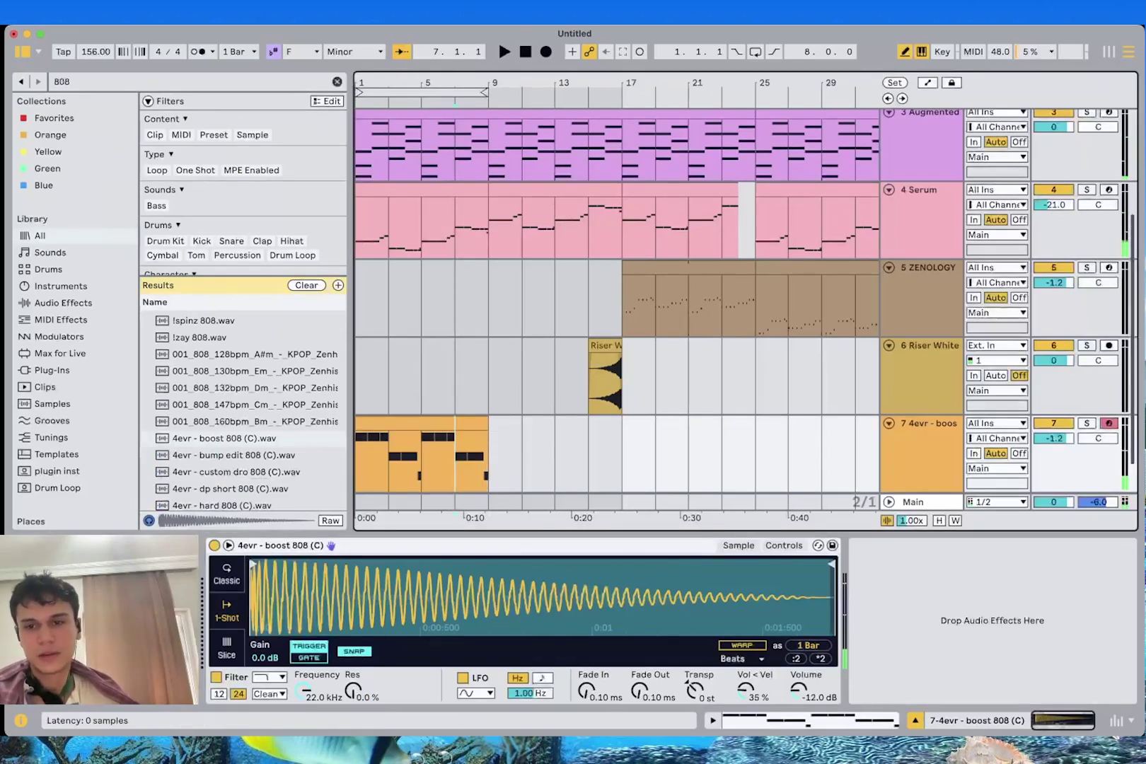
Set the 808 sampler's Portamento glide time to 102 ms and extend the 808 part from bar 1 to bar 55
click(784, 546)
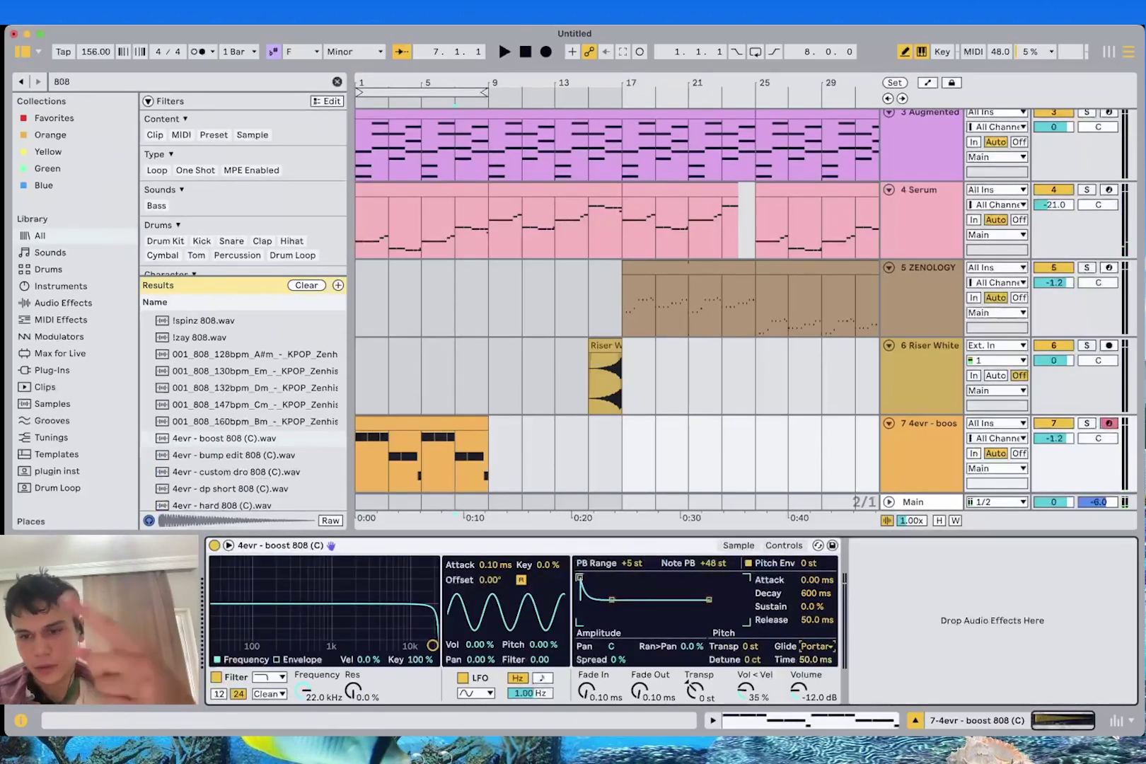
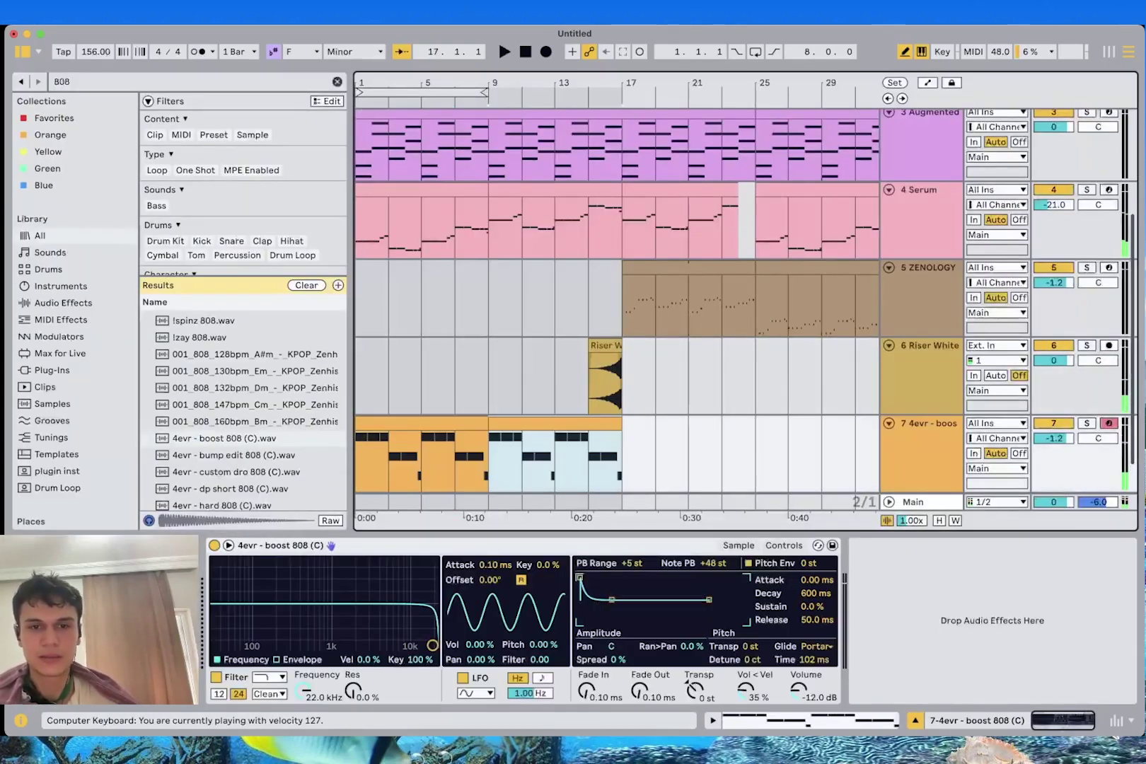
click(488, 456)
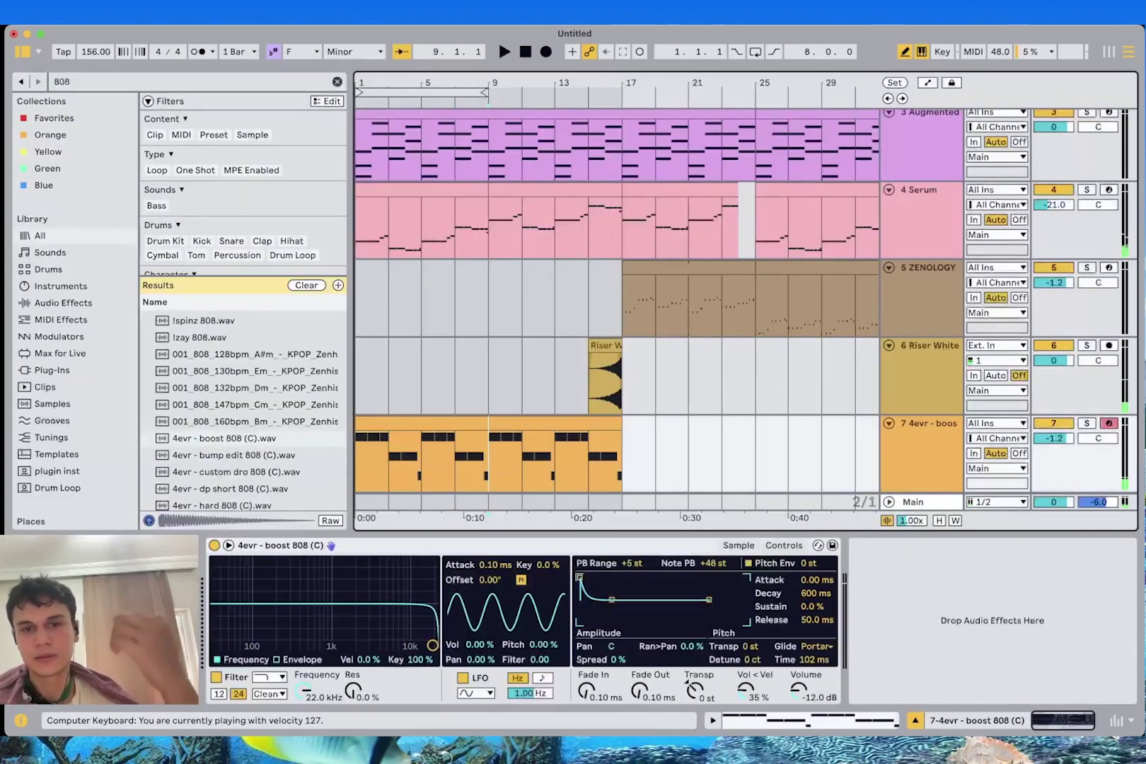
mouse_move(580, 423)
mouse_down()
mouse_move(880, 423)
mouse_move(580, 423)
mouse_up()
click(620, 423)
drag(488, 423, 1101, 424)
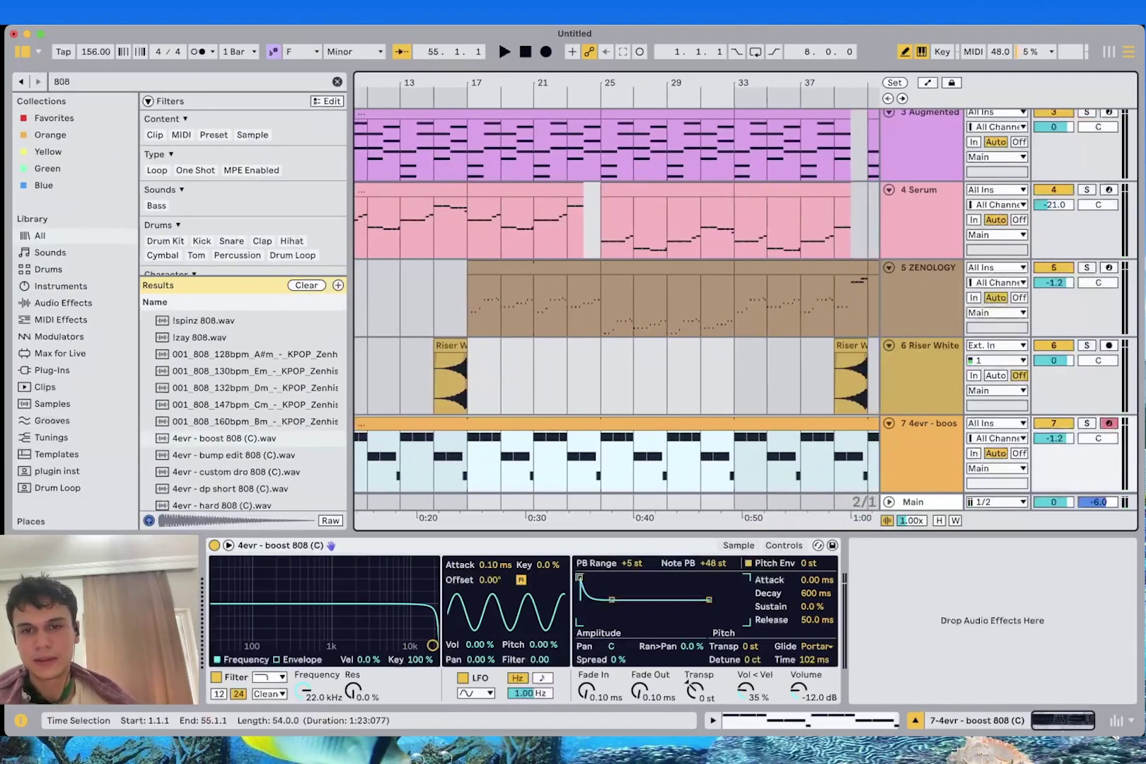
Add a quarter-note C4 at 1.3.1 in the 808 clip starting at bar 17 and try a B♭3 at 2.3.1
drag(468, 460, 605, 460)
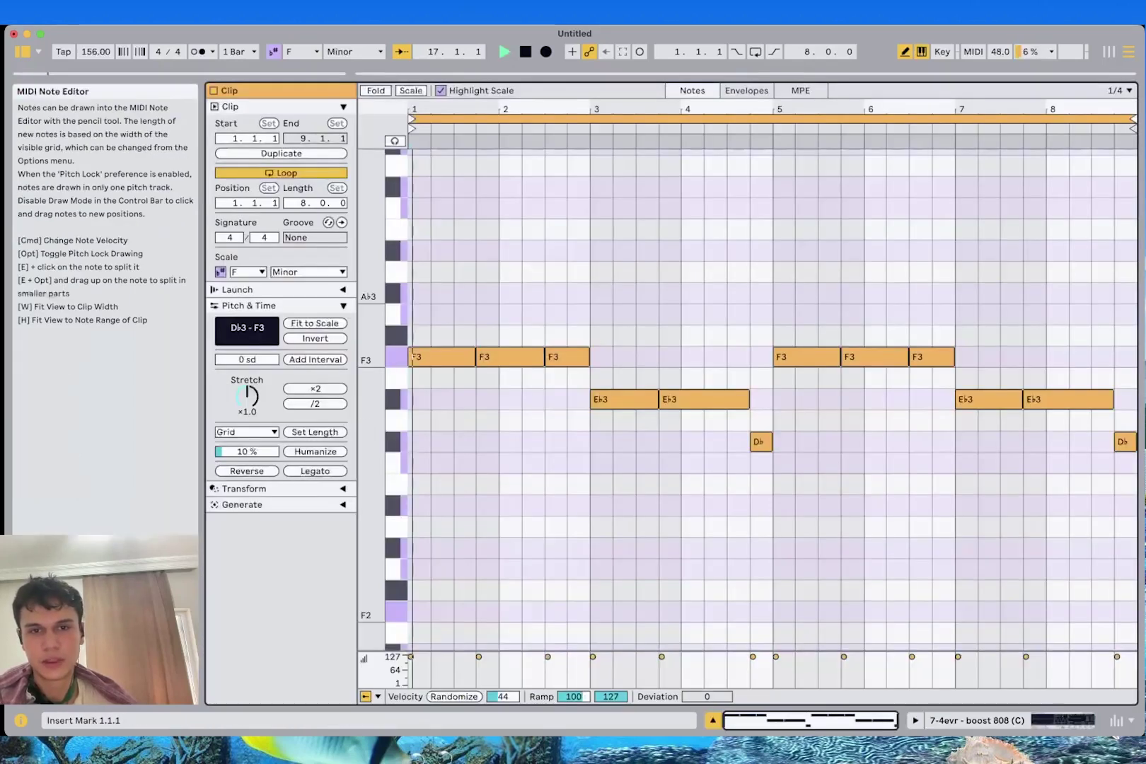
click(463, 208)
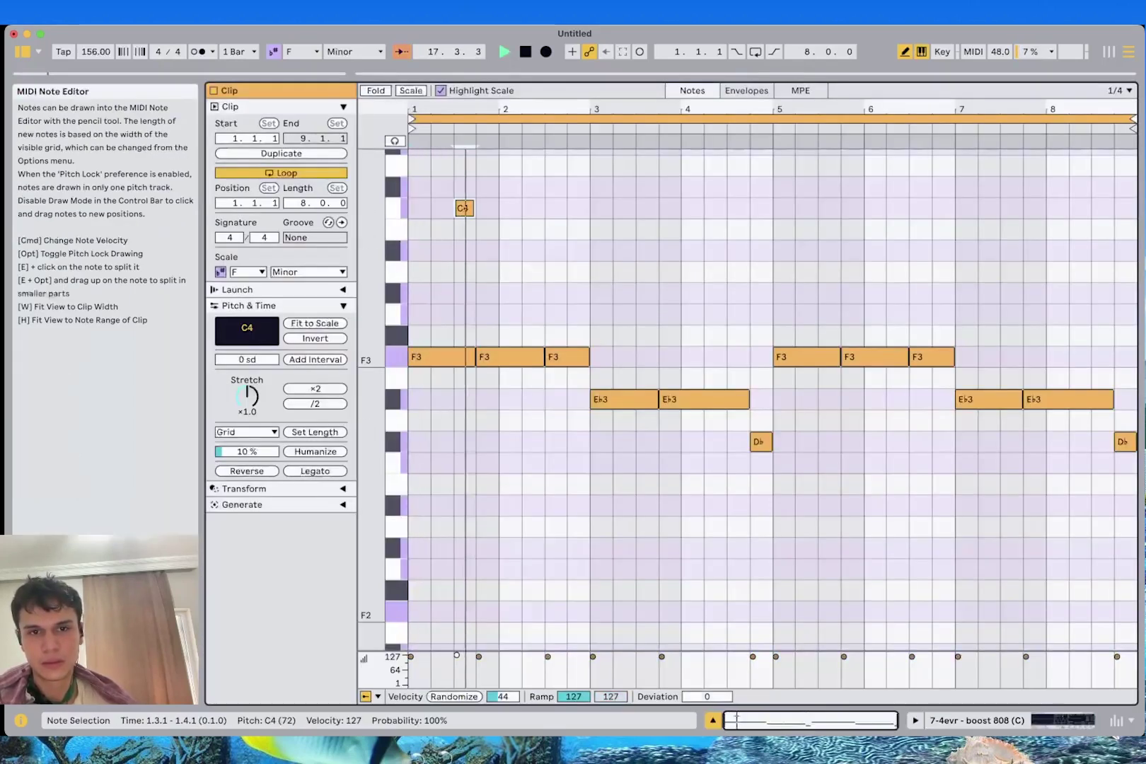
click(556, 251)
key(space)
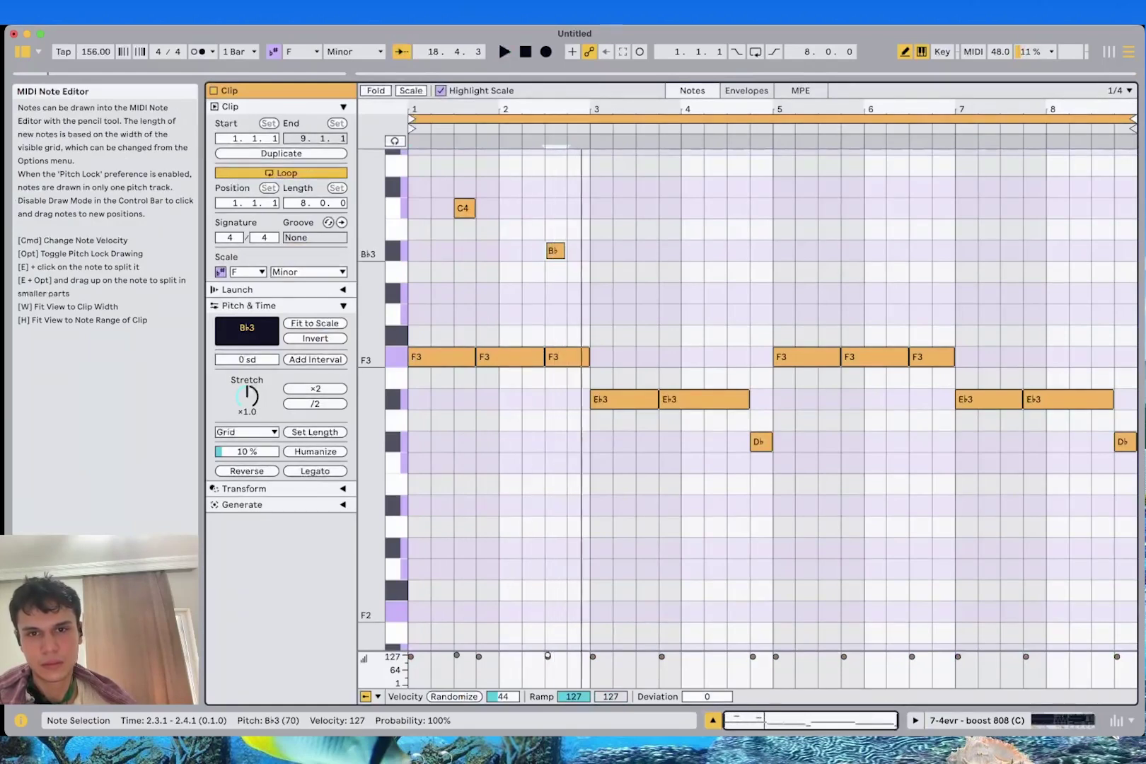
click(555, 250)
key(space)
scroll(578, 212, up, 5)
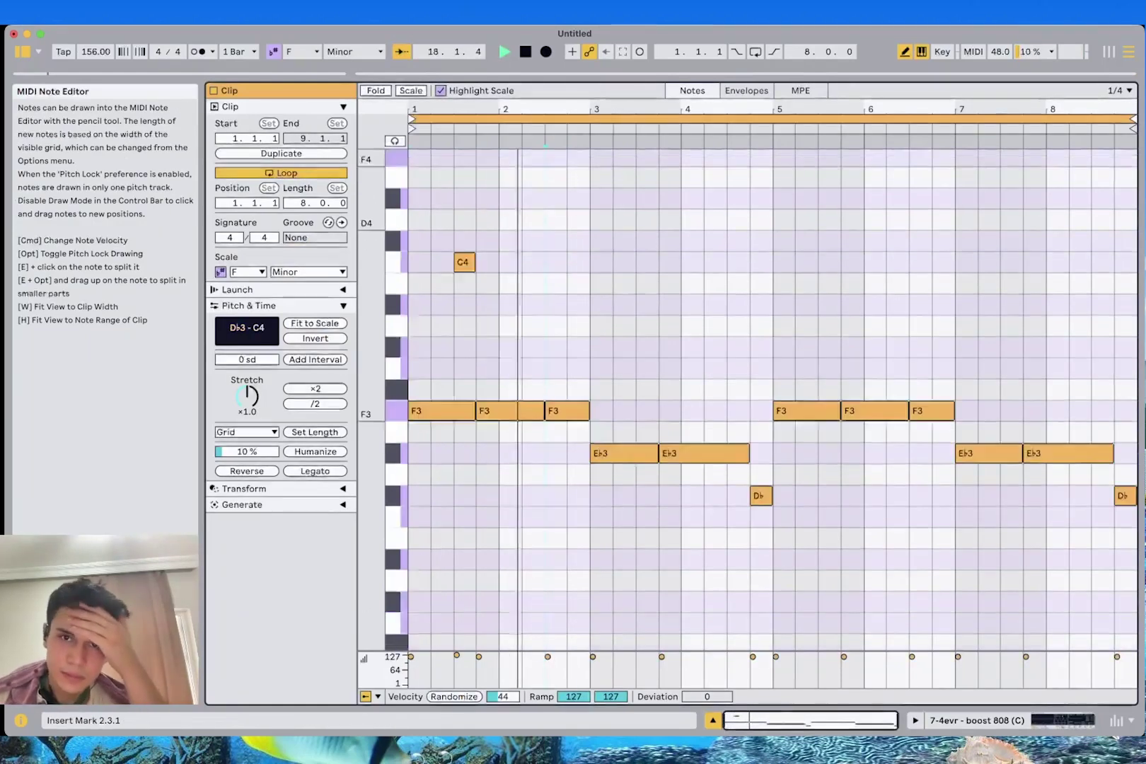
Add a quarter-note G4 at 2.4.1 and a quarter-note B♭3 in bar 4 of the 808 clip
click(578, 173)
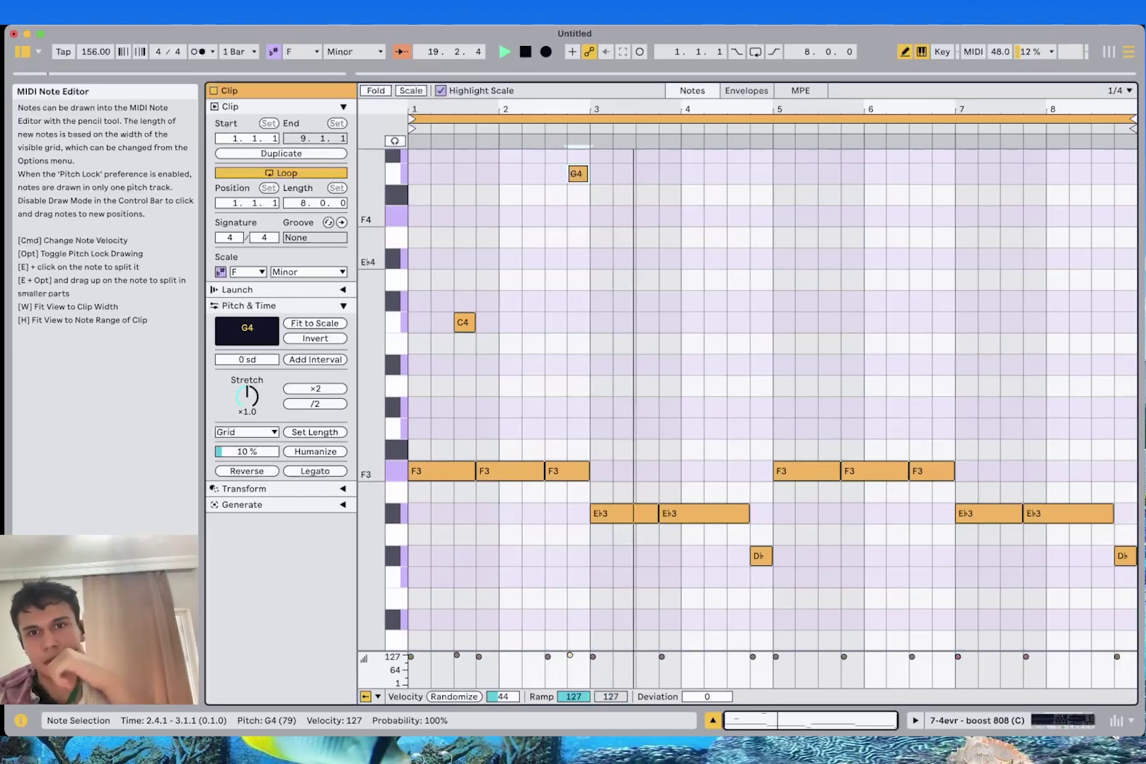
click(737, 365)
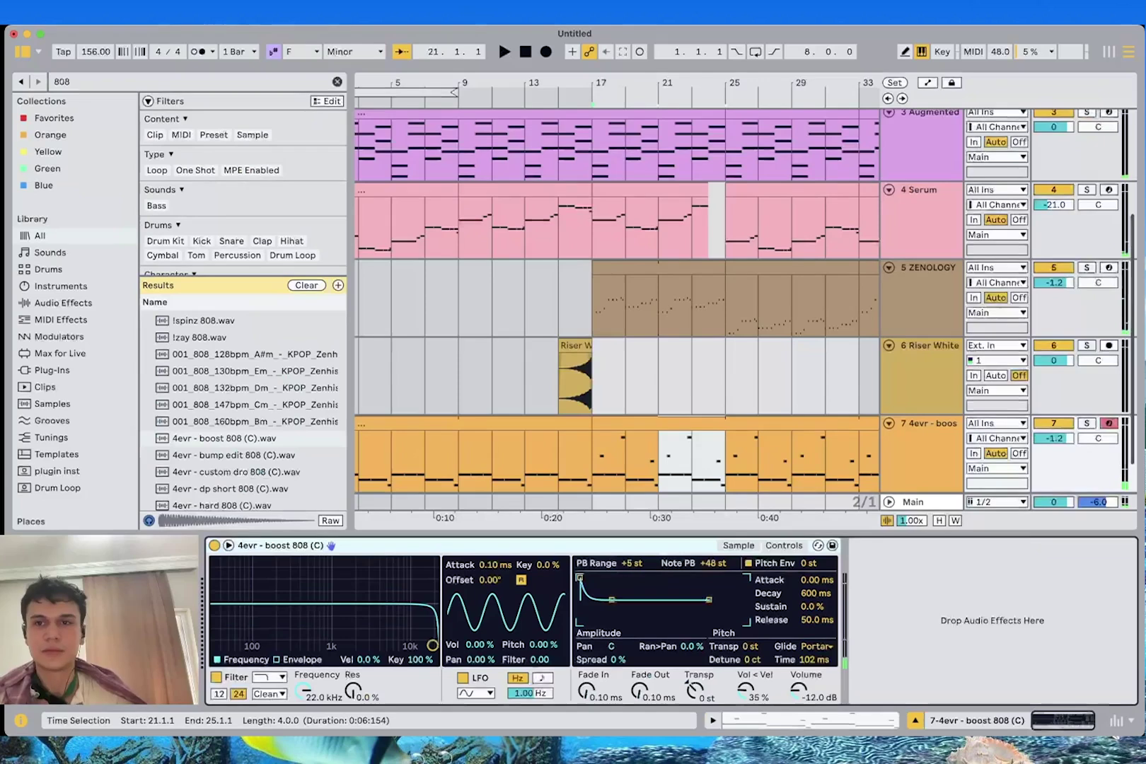
Delete the 808 part between bar 41 and bar 55
scroll(615, 301, down, 2)
scroll(616, 417, down, 5)
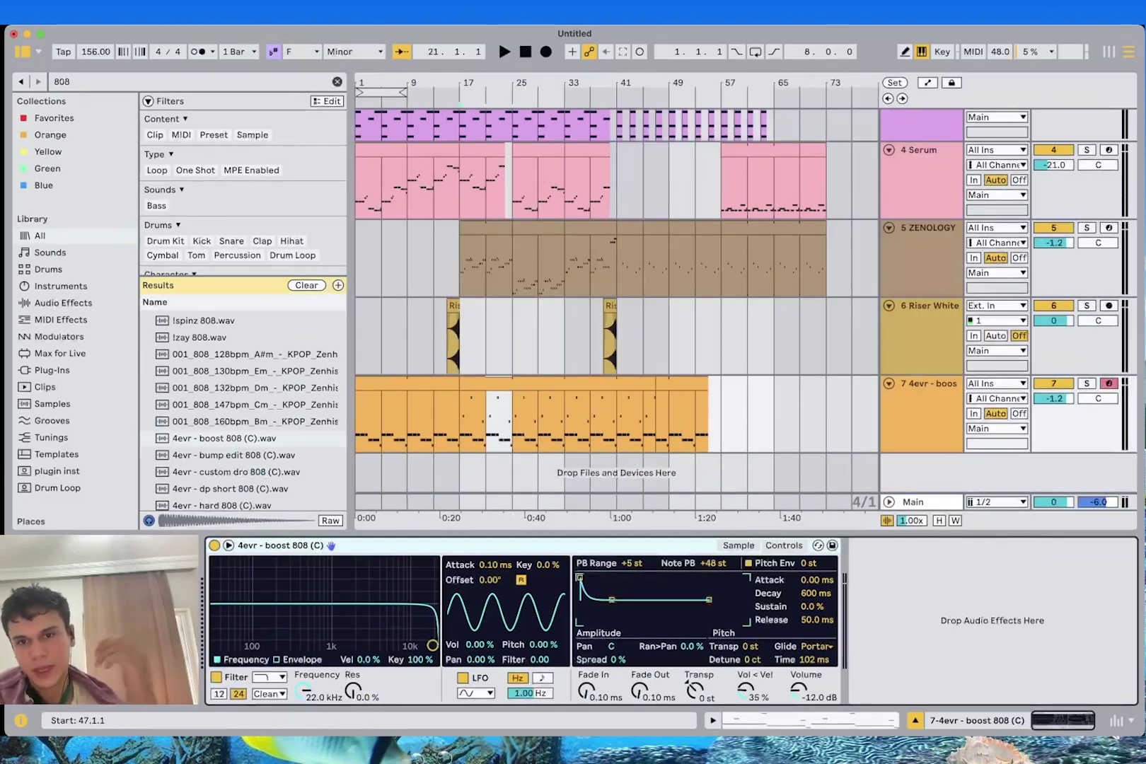
scroll(616, 354, up, 1)
drag(707, 419, 592, 418)
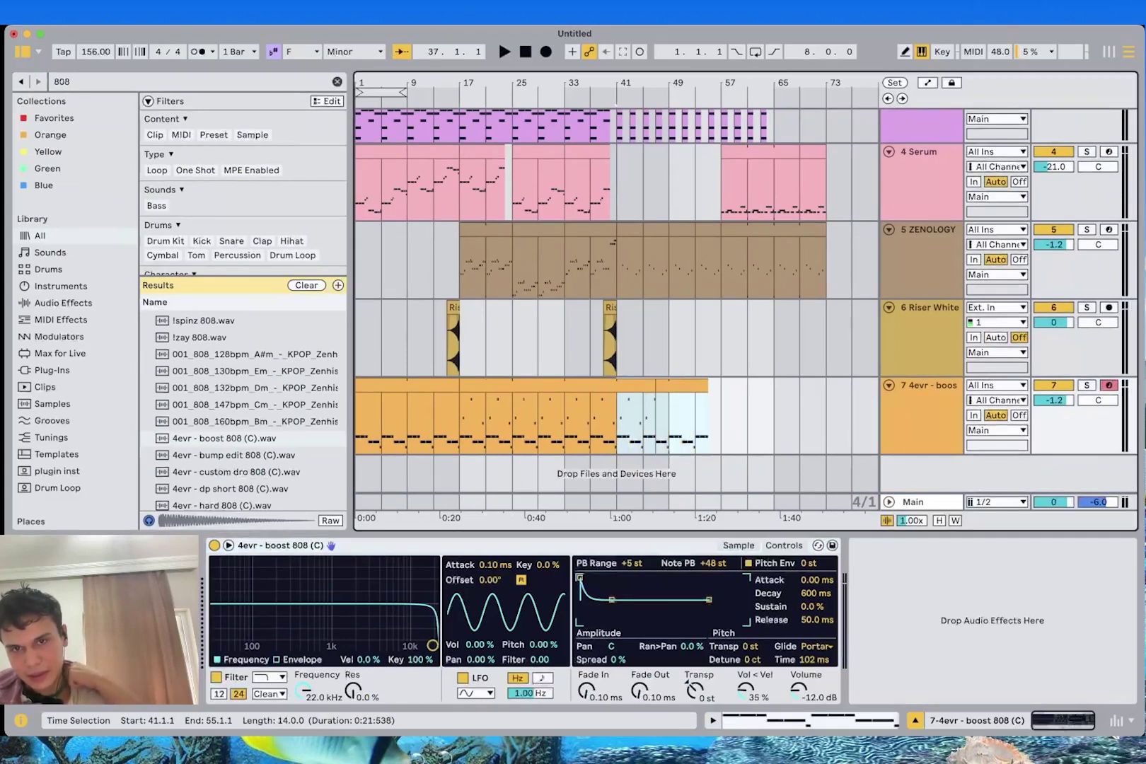
key(Delete)
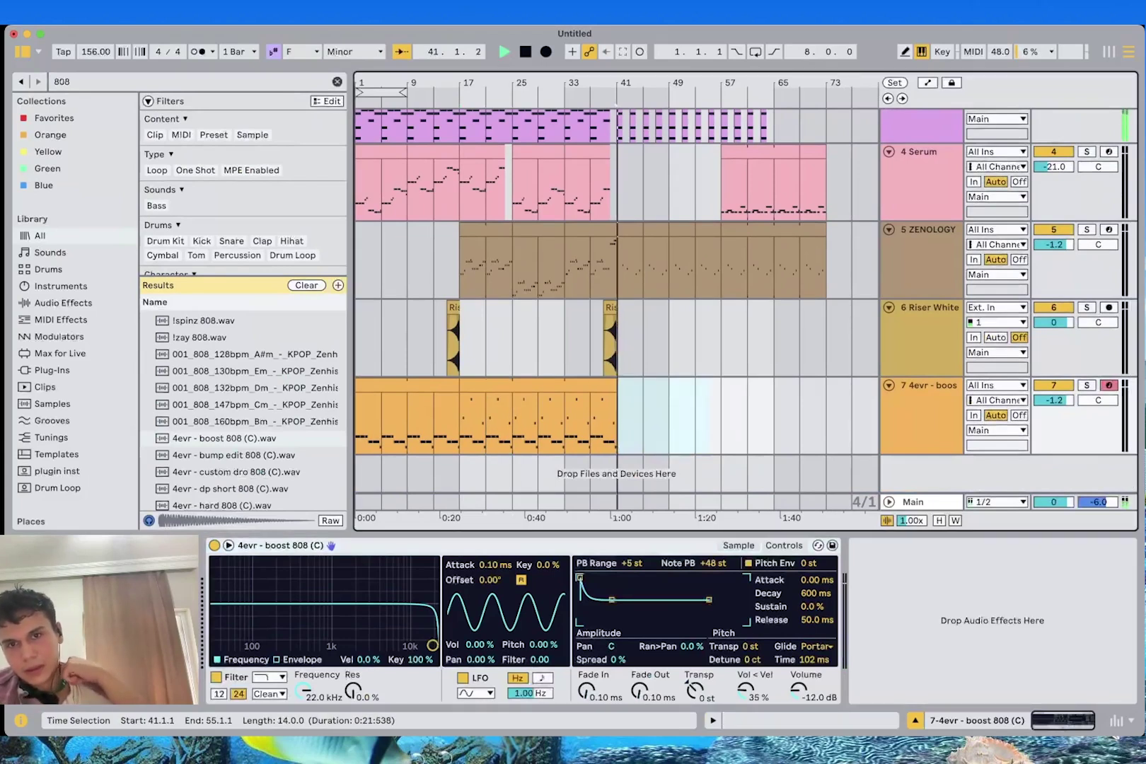
Play the arrangement from bar 37 to check the transition into the section at bar 41
click(591, 419)
key(space)
key(space)
scroll(591, 419, up, 10)
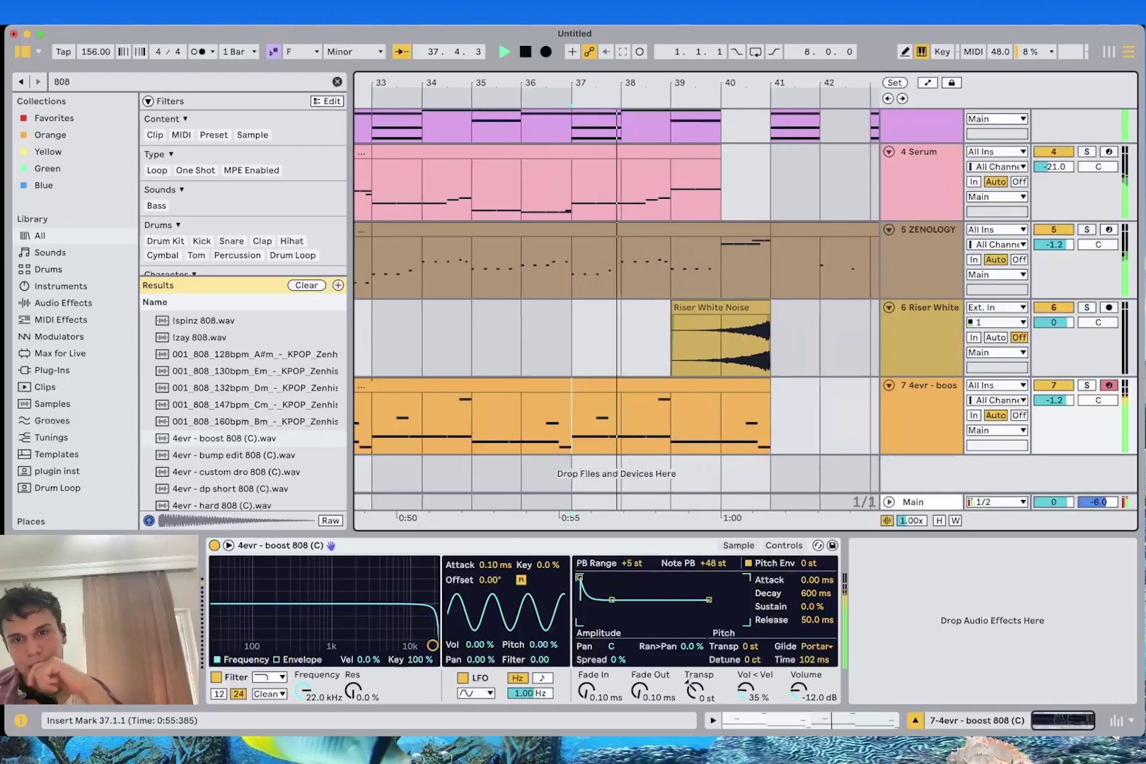
scroll(592, 418, right, 2)
scroll(591, 419, up, 1)
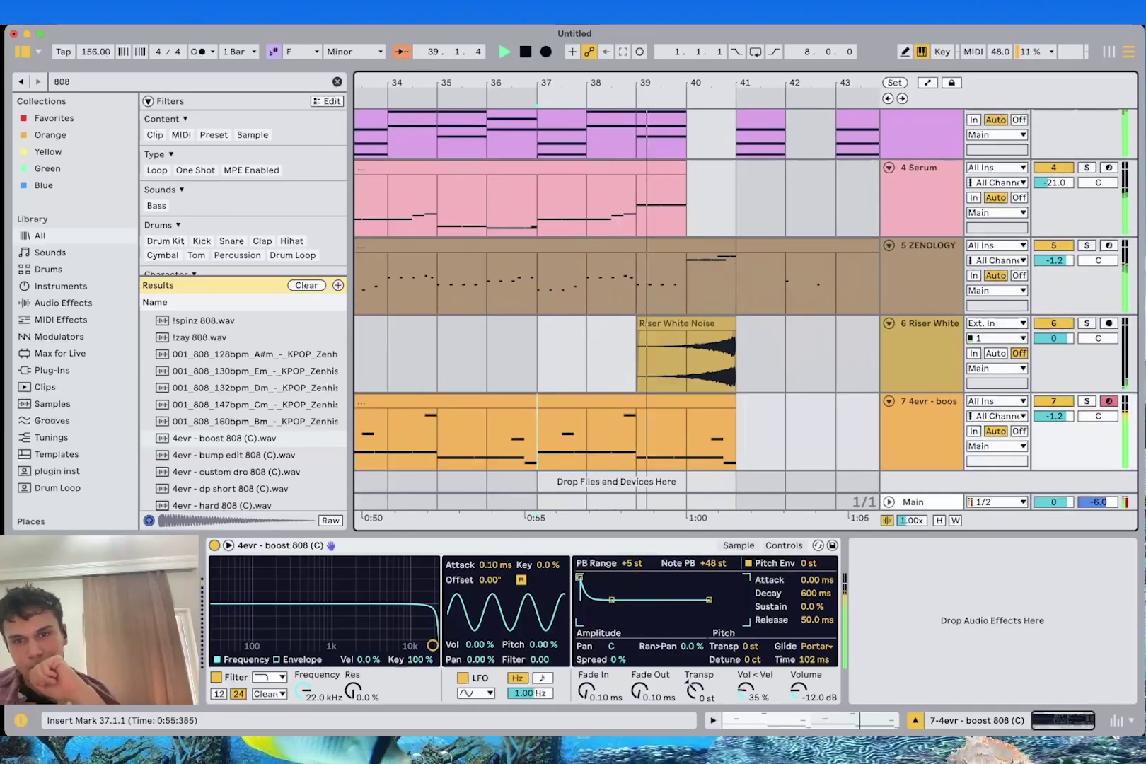
scroll(615, 297, right, 2)
scroll(615, 297, down, 1)
scroll(674, 354, down, 5)
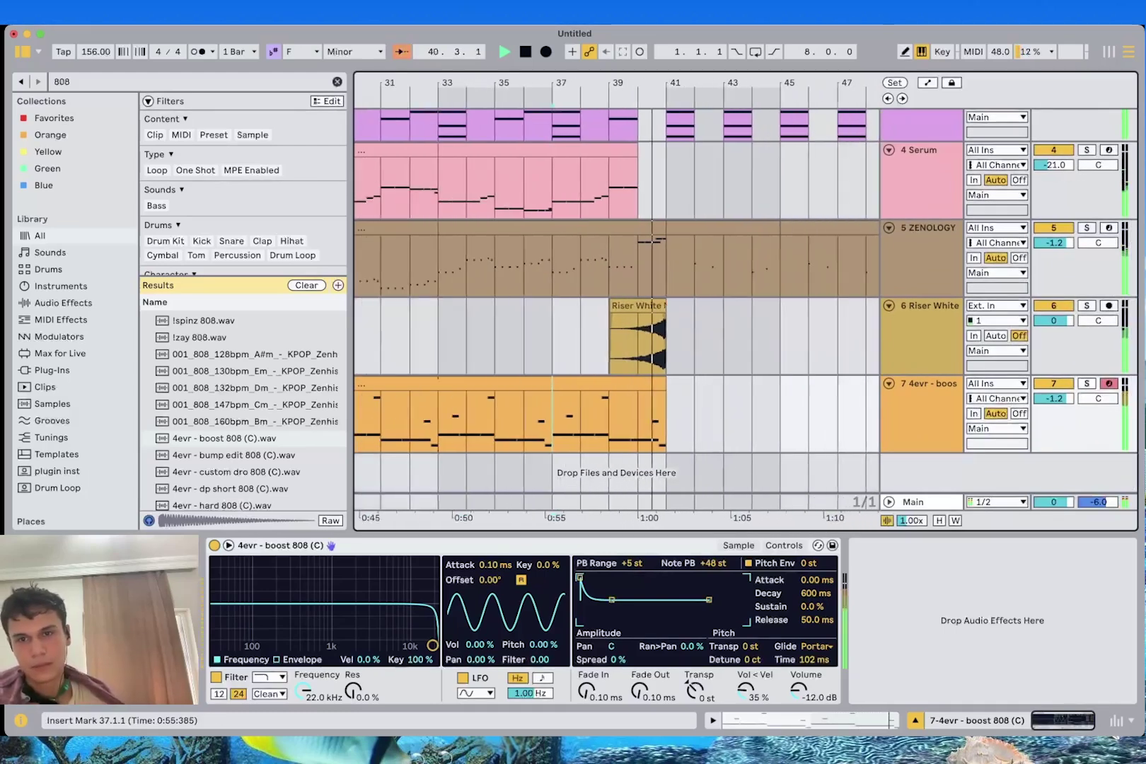
scroll(674, 354, right, 2)
scroll(674, 354, up, 1)
scroll(794, 319, right, 5)
scroll(793, 318, up, 2)
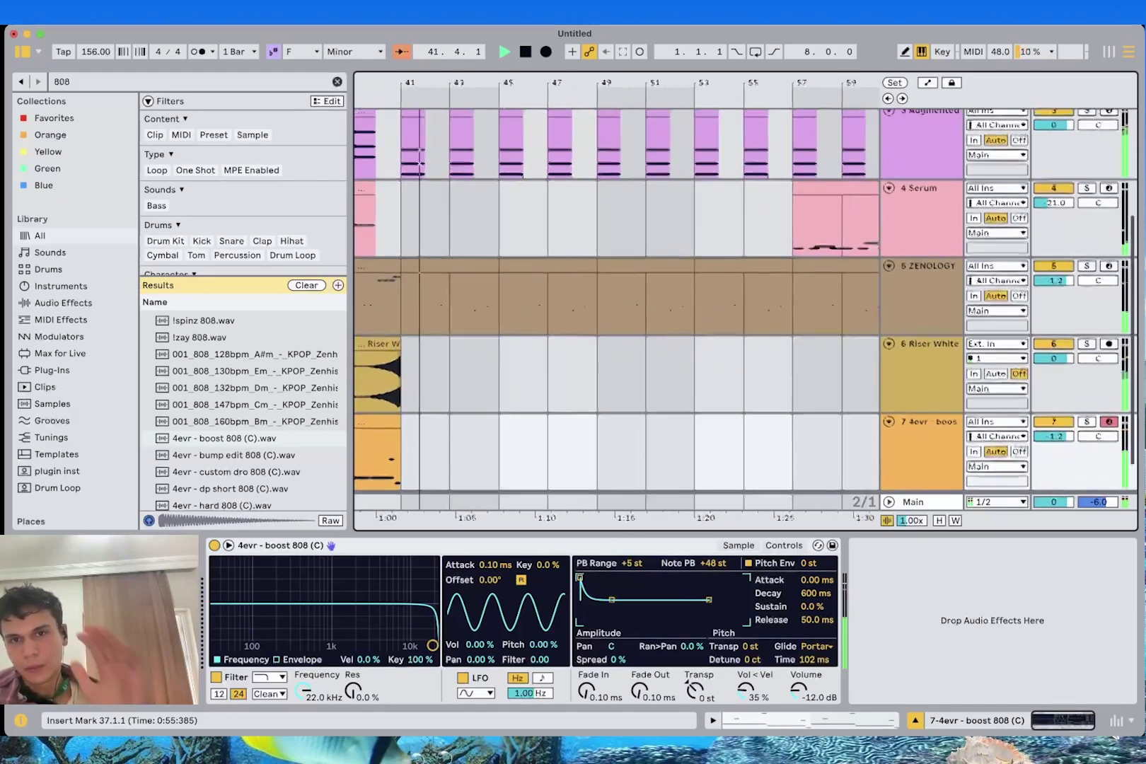
scroll(794, 318, down, 5)
Create an empty eight-bar MIDI clip from bar 49 to bar 57 on the 808 track and prepare it for drawing notes
click(654, 468)
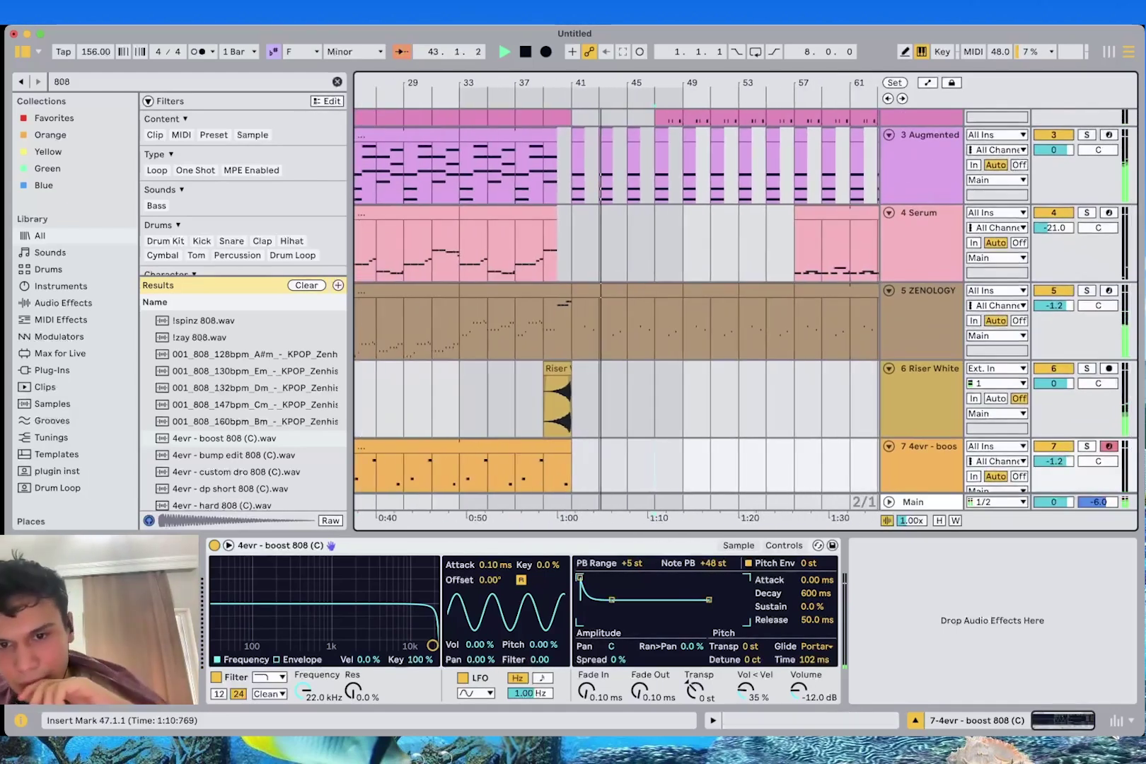
scroll(679, 453, up, 5)
scroll(679, 453, down, 7)
drag(654, 418, 732, 417)
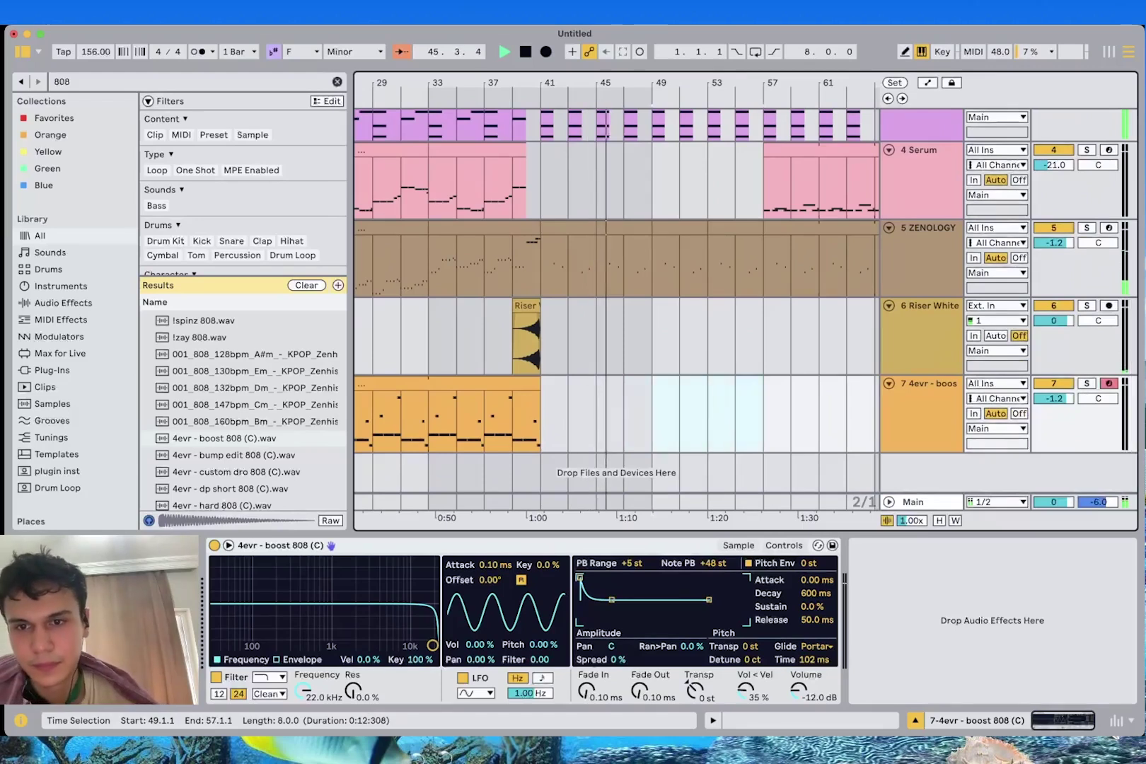
key(super+shift+m)
click(481, 404)
key(super+2)
key(super+2)
key(super+2)
key(b)
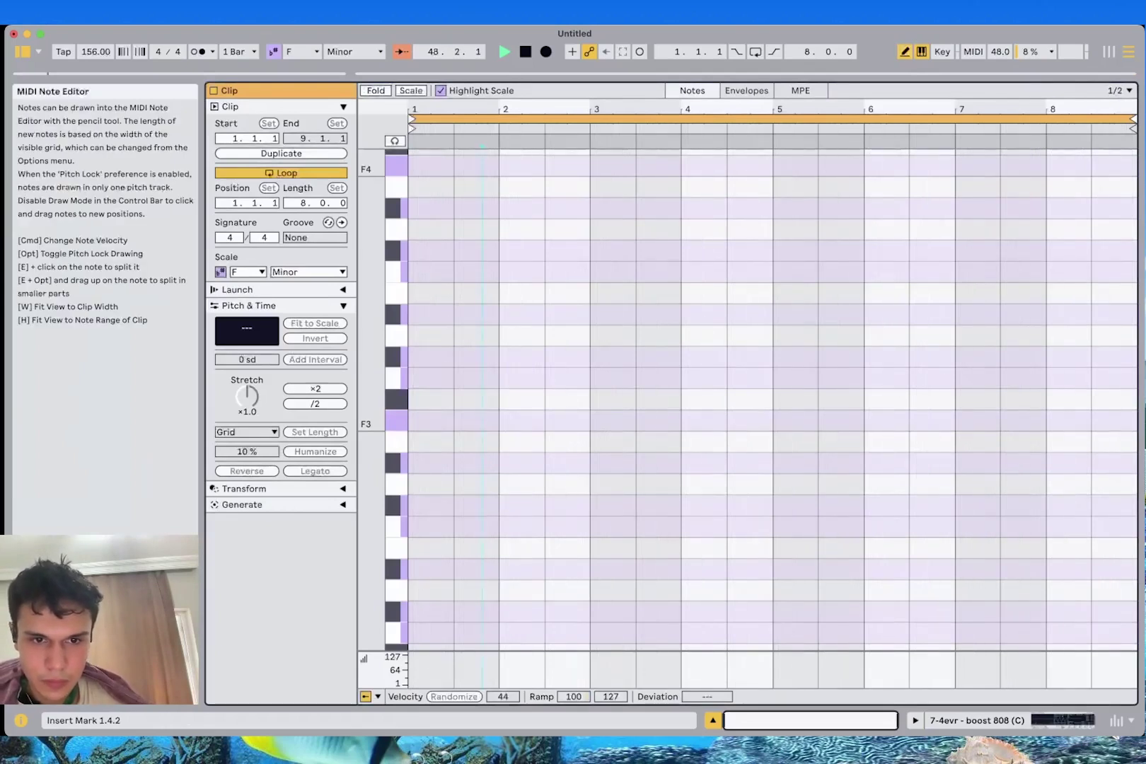
Try a half-note B♭3 at 1.1.1, replace it with a half-note D♭4, and audition it with the beat
click(429, 314)
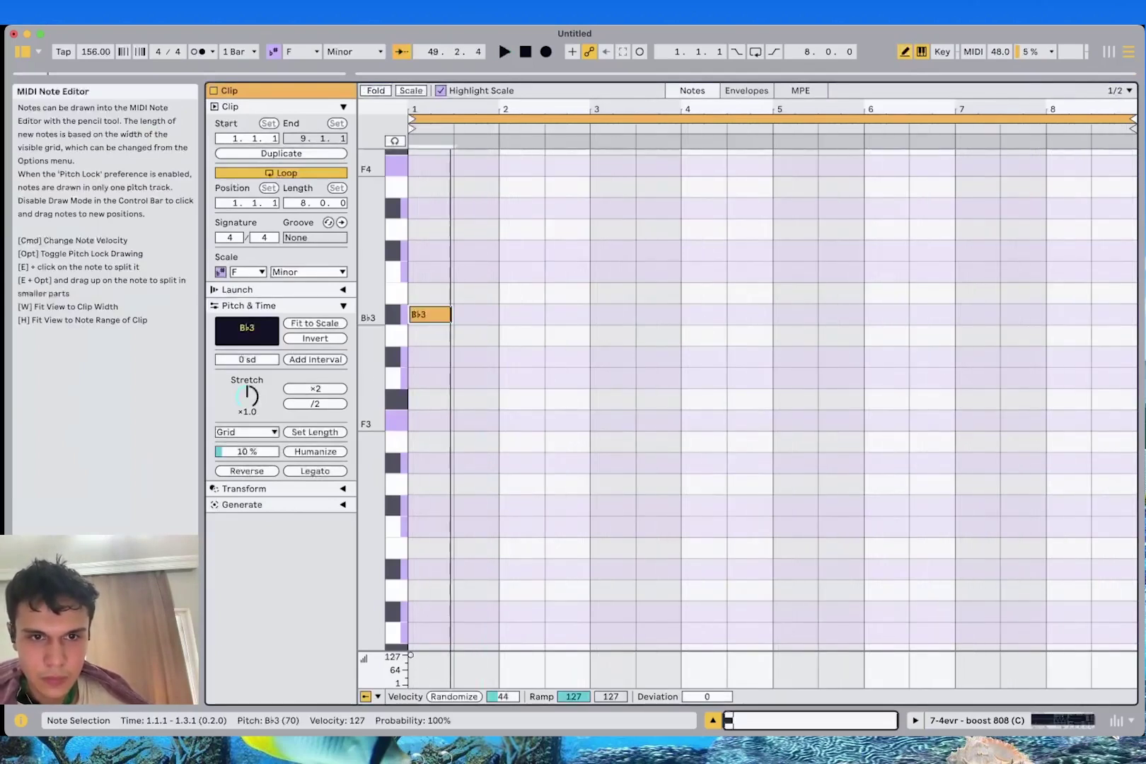
click(429, 314)
click(429, 252)
key(space)
key(space)
key(space)
key(space)
key(space)
click(481, 251)
key(space)
click(481, 251)
scroll(471, 251, up, 2)
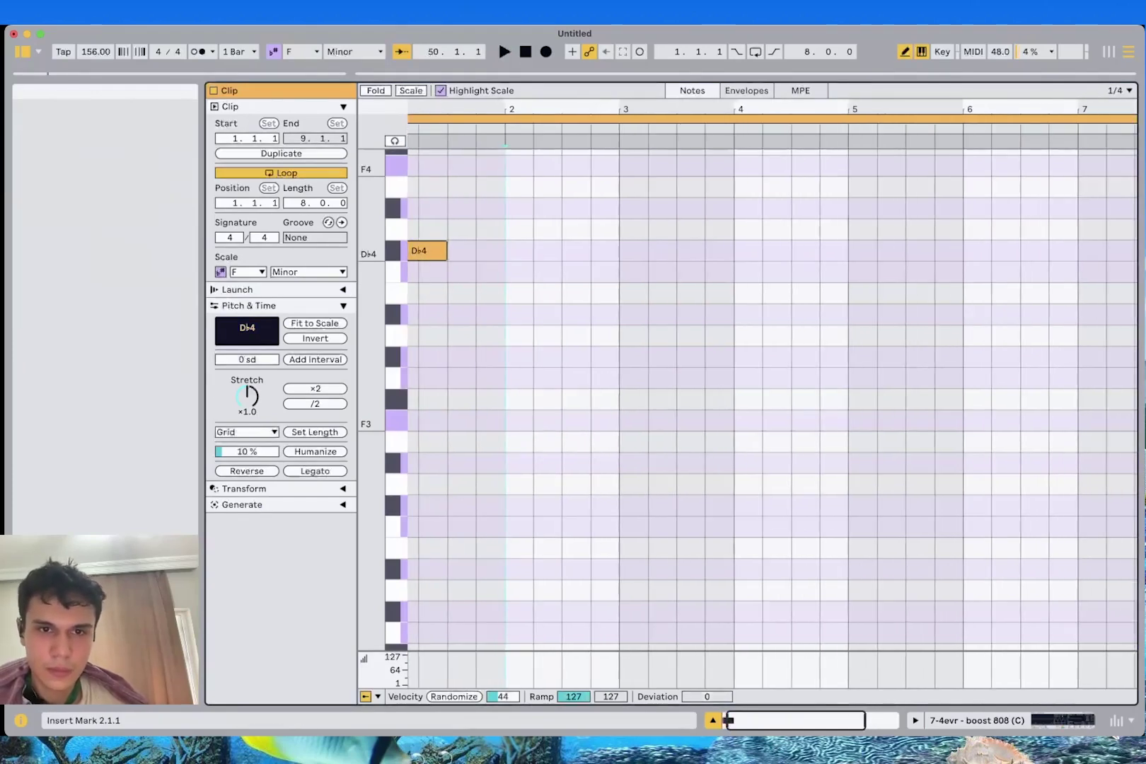
scroll(470, 251, left, 1)
key(space)
Cut the opening D♭4 to a quarter note and try further quarter-note D♭4s on beats 2 and 3 of bar 1
click(451, 244)
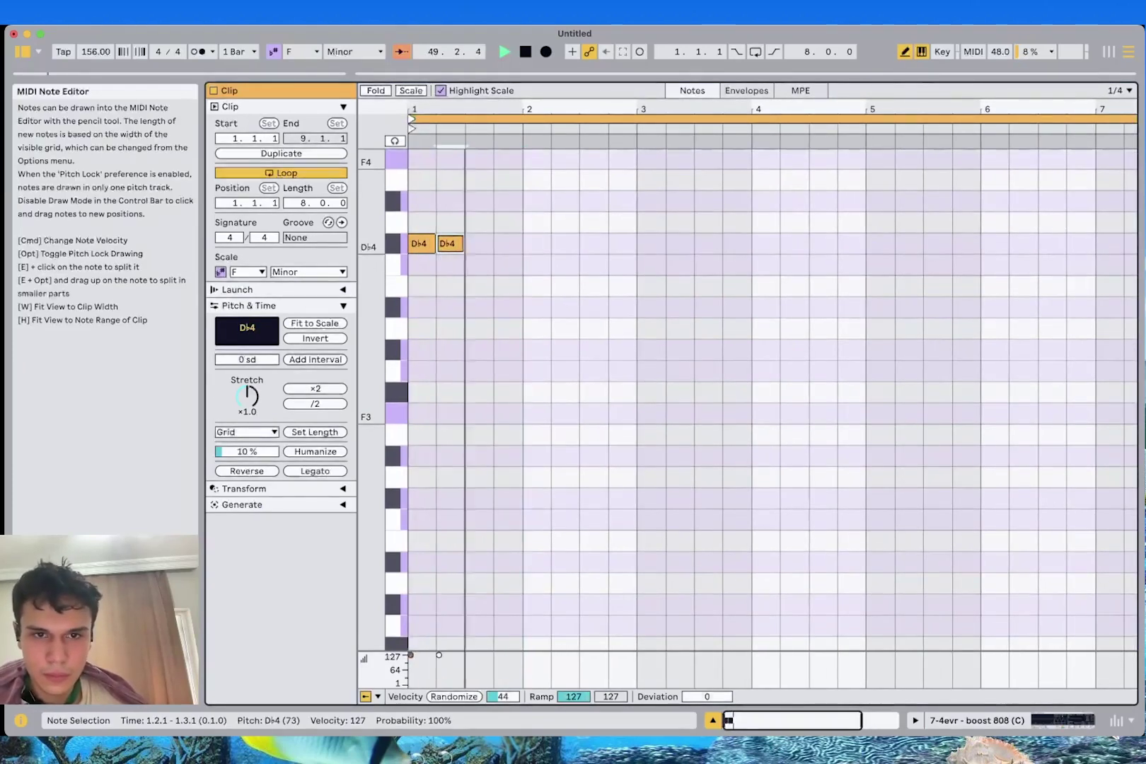
click(480, 244)
key(space)
key(space)
click(450, 244)
click(479, 244)
key(space)
Set the note grid to 1/8 and place an eighth-note D♭4 at 1.2.3 and an eighth-note C4 at 1.4.1
key(super+1)
click(473, 244)
key(space)
click(472, 244)
key(space)
key(space)
click(459, 245)
click(500, 264)
key(space)
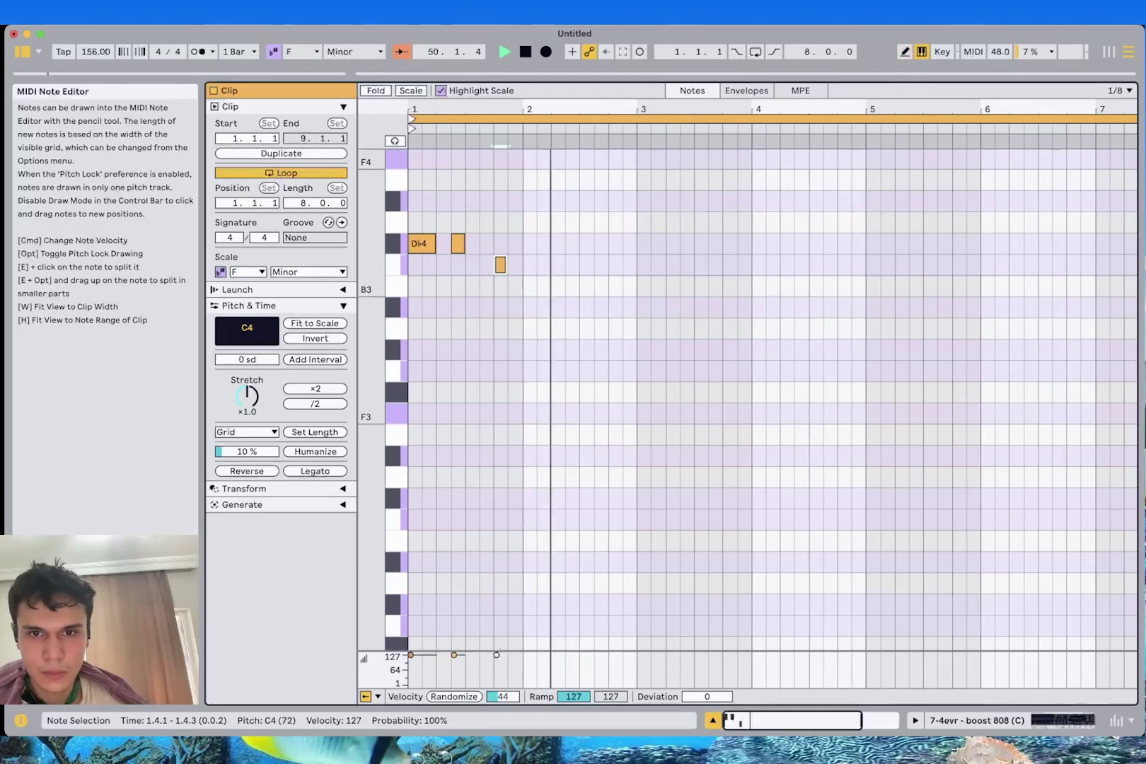
Duplicate the three-note figure to bar 3, and copy the resulting four-bar phrase to bars 5 to 8
drag(632, 286, 405, 225)
key(super+d)
click(683, 223)
key(b)
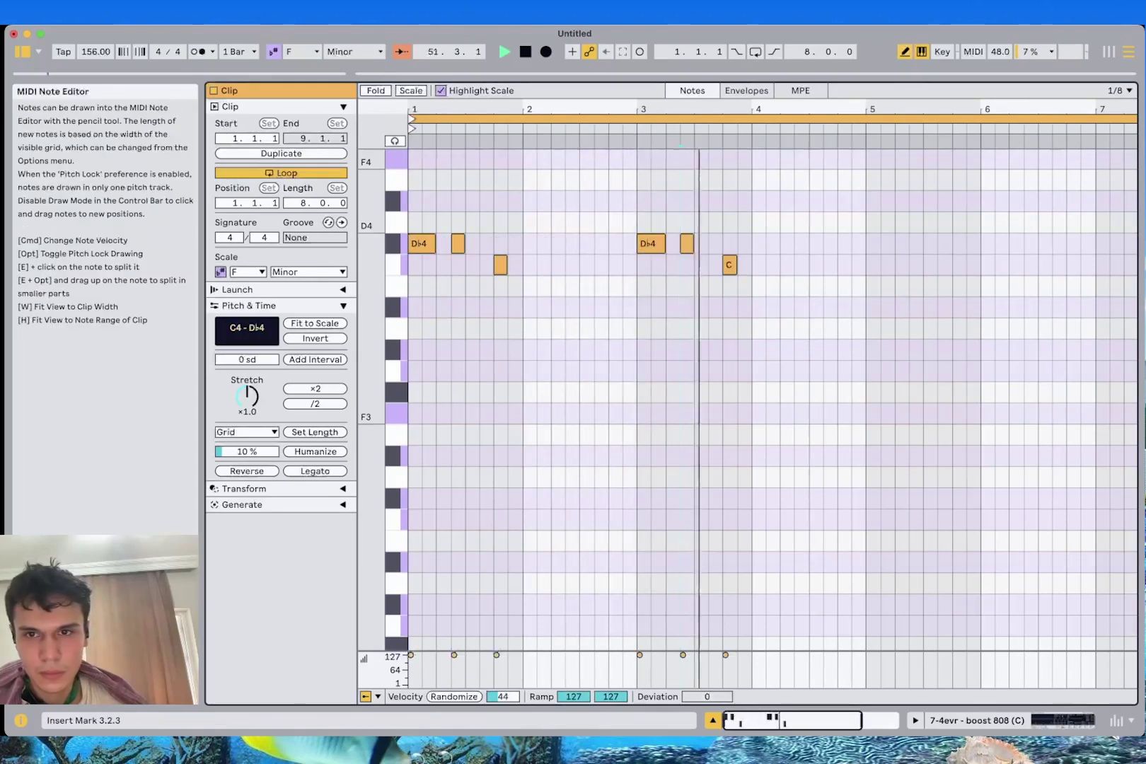
key(b)
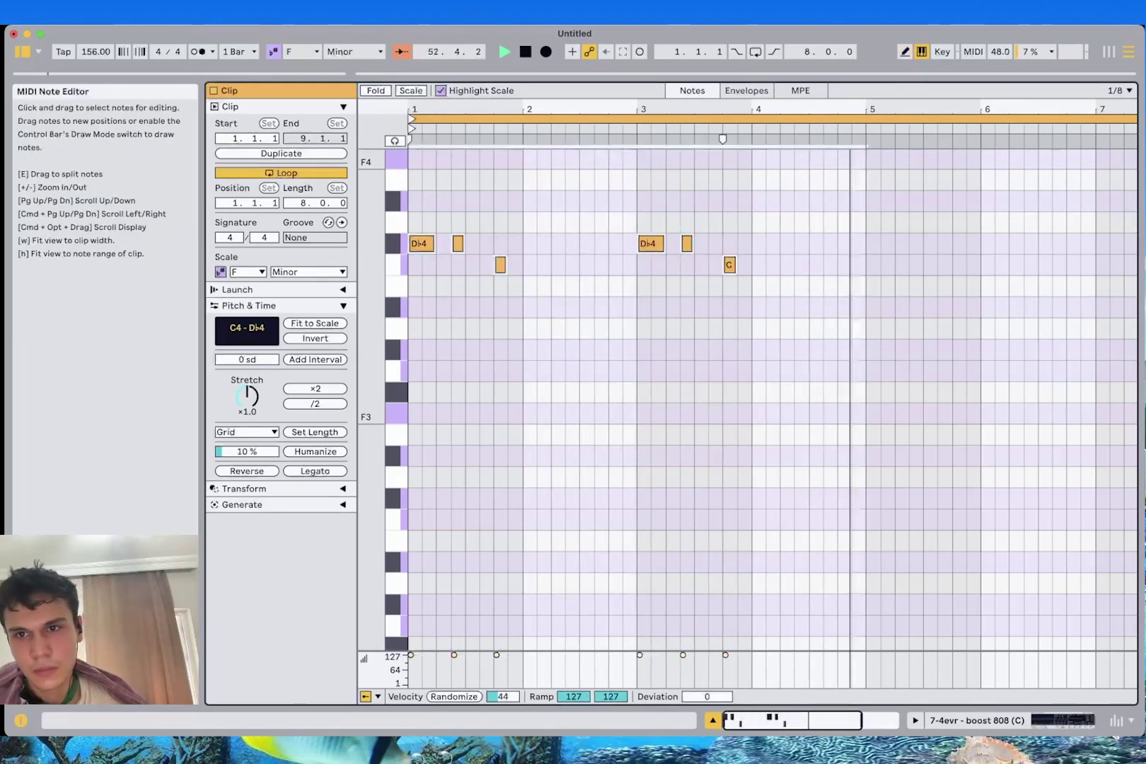
key(super+a)
key(super+d)
key(b)
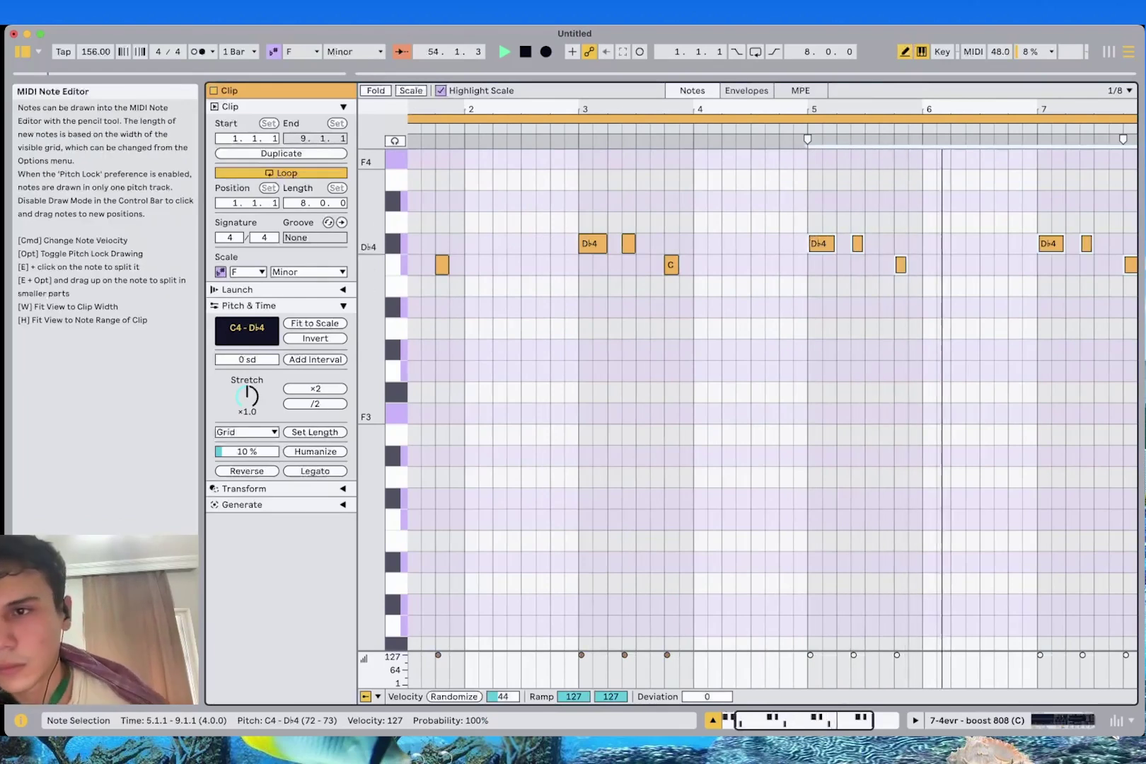
Add an eighth-note E♭4 at 6.4.1 and extend the 808 clip to bar 73
click(1015, 201)
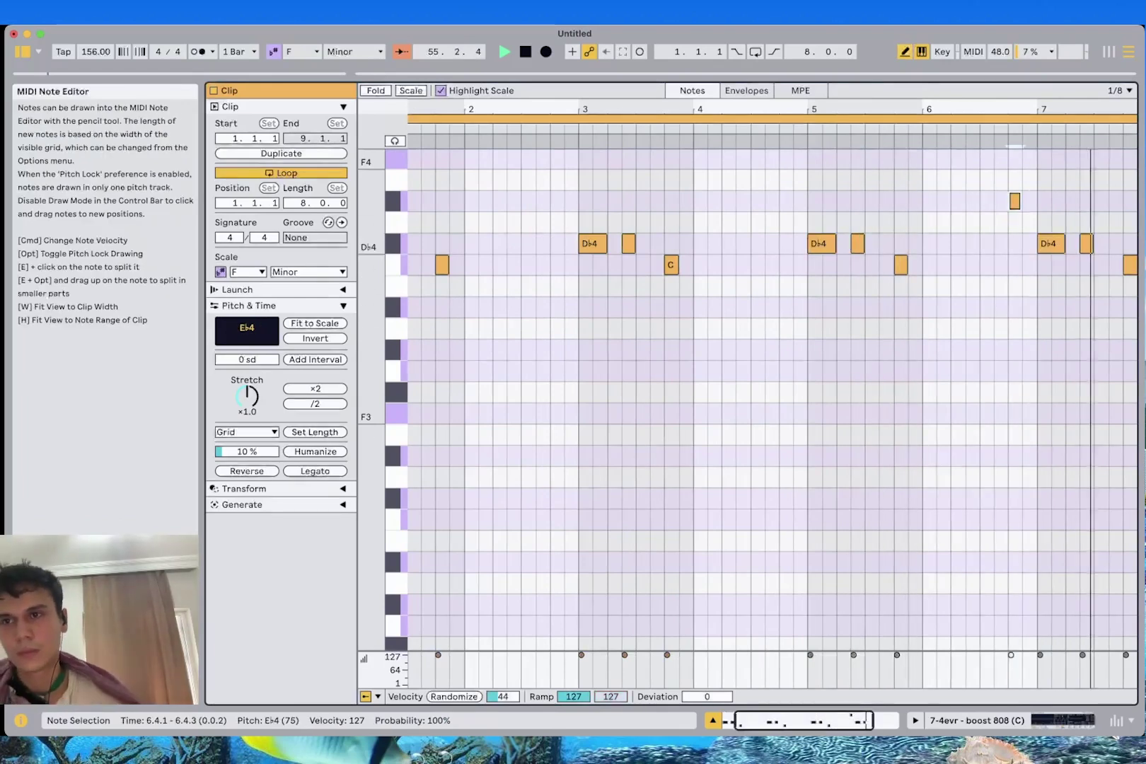
key(shift+Tab)
drag(723, 424, 753, 423)
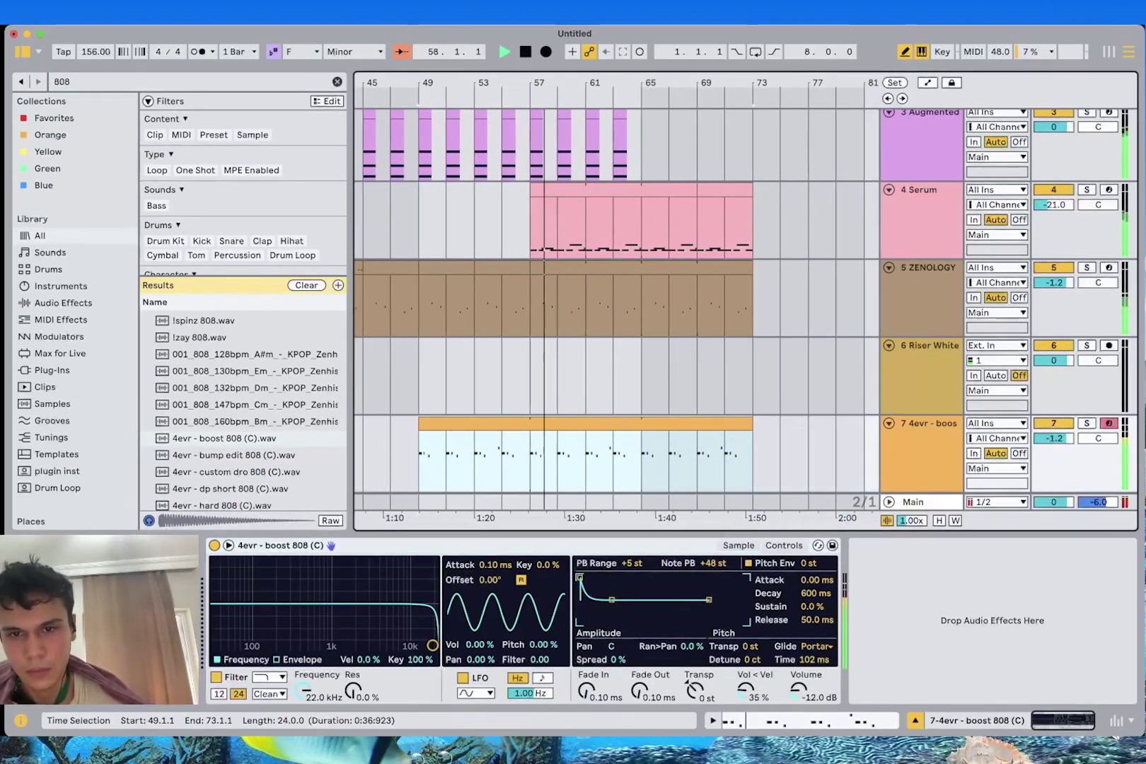
Try an eighth-note E♭4 at 4.1.1 in the 808 clip and place it at 3.4.3 instead
key(shift+Tab)
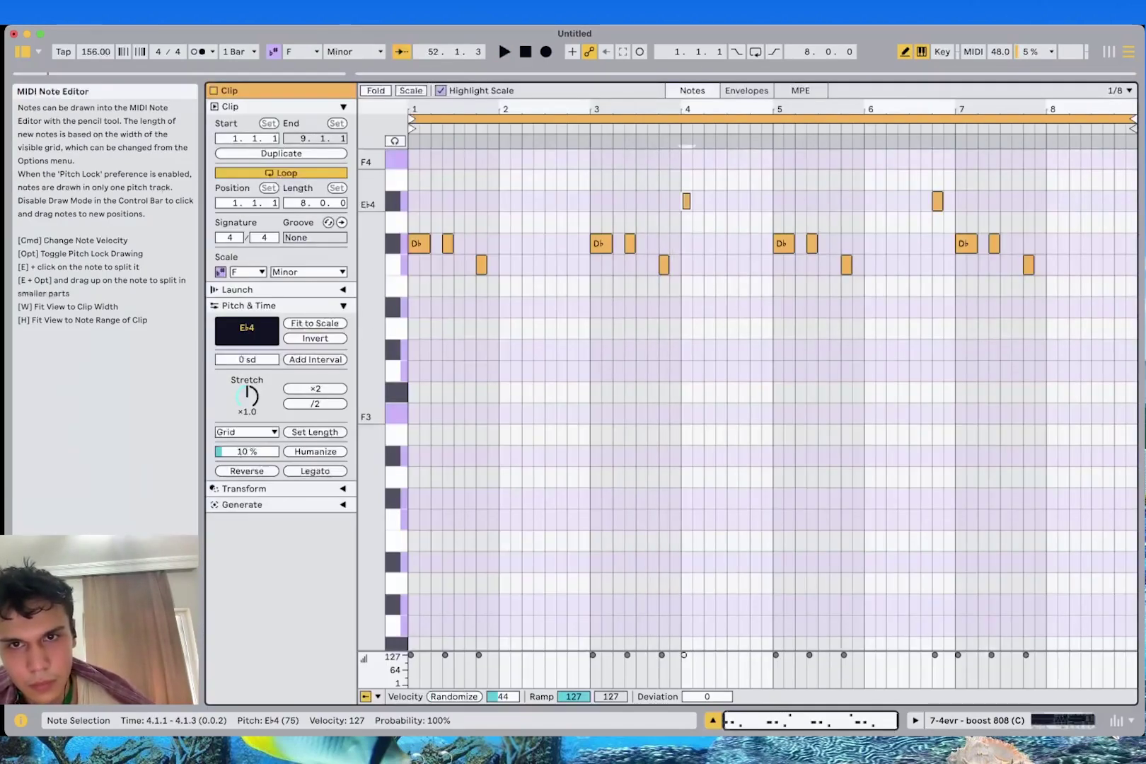
key(space)
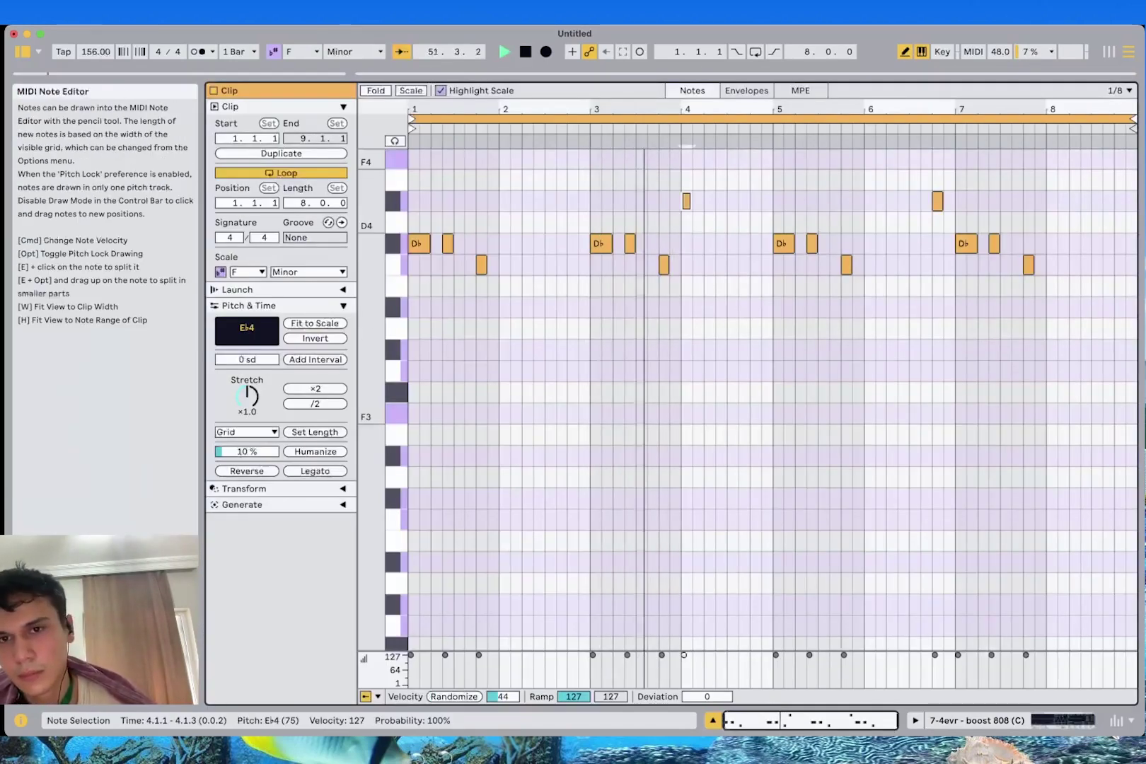
key(Delete)
key(space)
key(space)
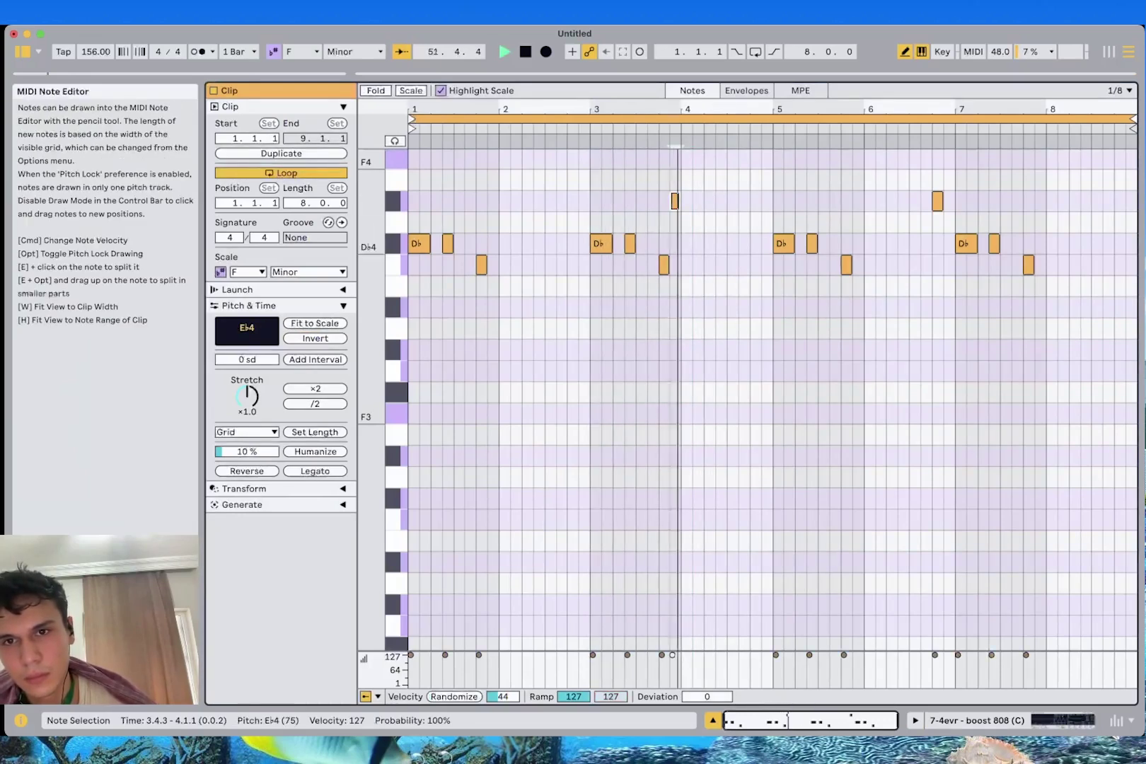
key(b)
key(shift+Tab)
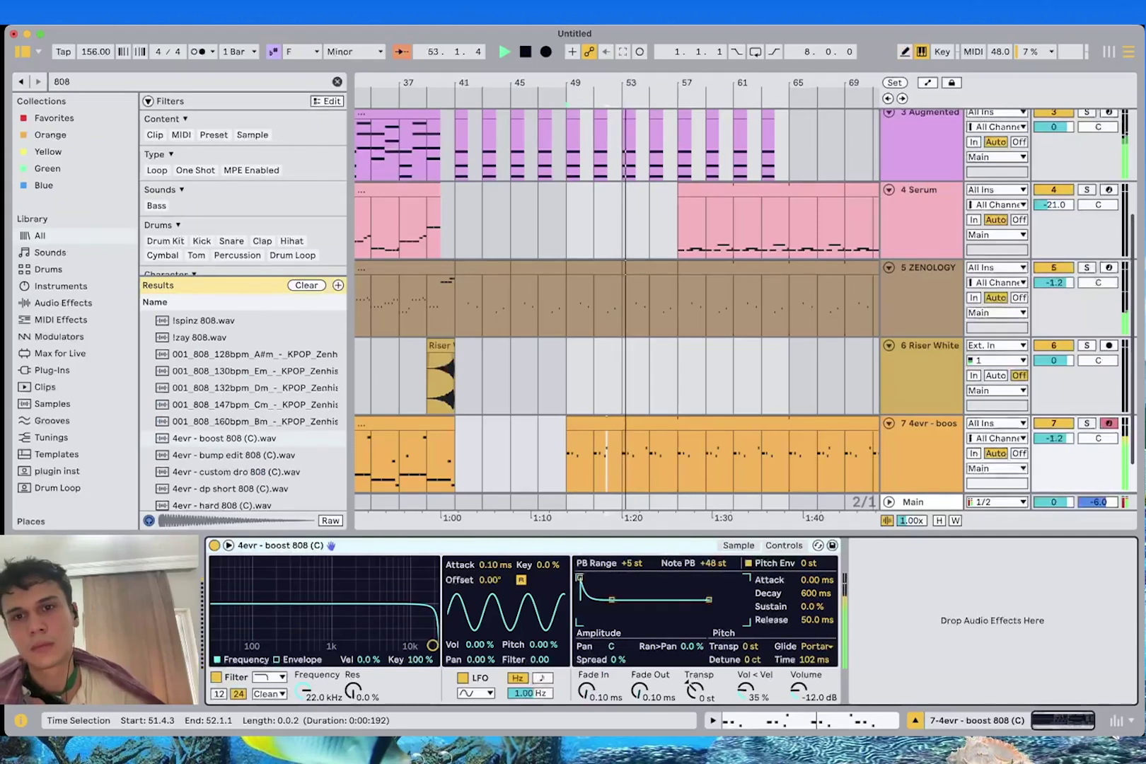
Draw eighth-note F3s at 4.1.1 and 4.3.1 in the 808 clip and duplicate the pair into bar 8
scroll(616, 309, down, 2)
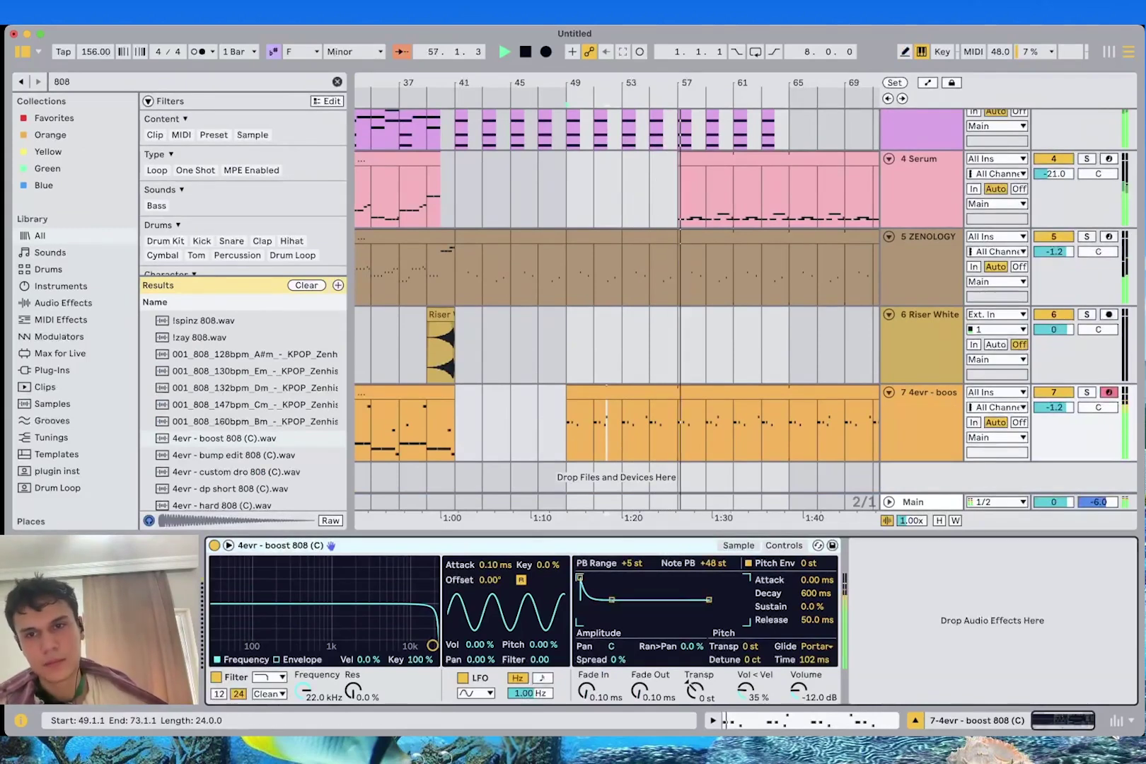
double_click(614, 392)
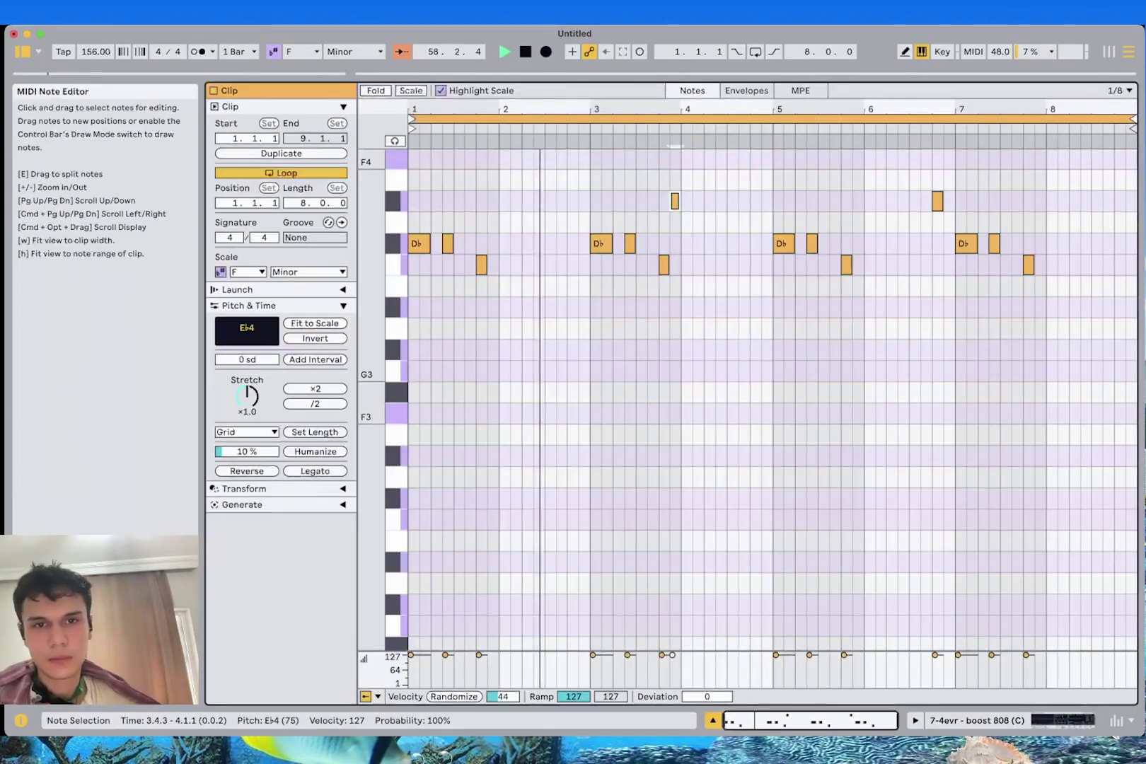
key(b)
click(686, 414)
click(732, 413)
key(b)
drag(775, 435, 262, 394)
key(space)
key(super+d)
key(space)
key(shift+Tab)
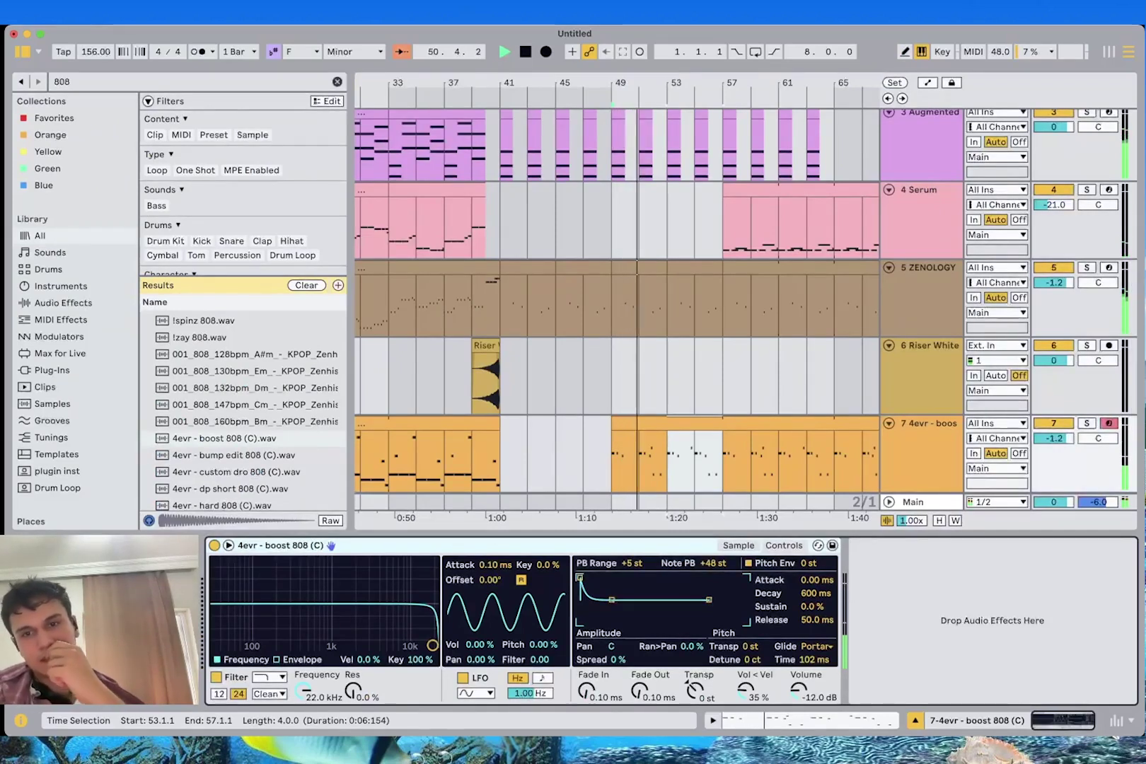
Duplicate the 808 clip's eight-bar loop and delete the F3 notes from its first eight bars
key(shift+Tab)
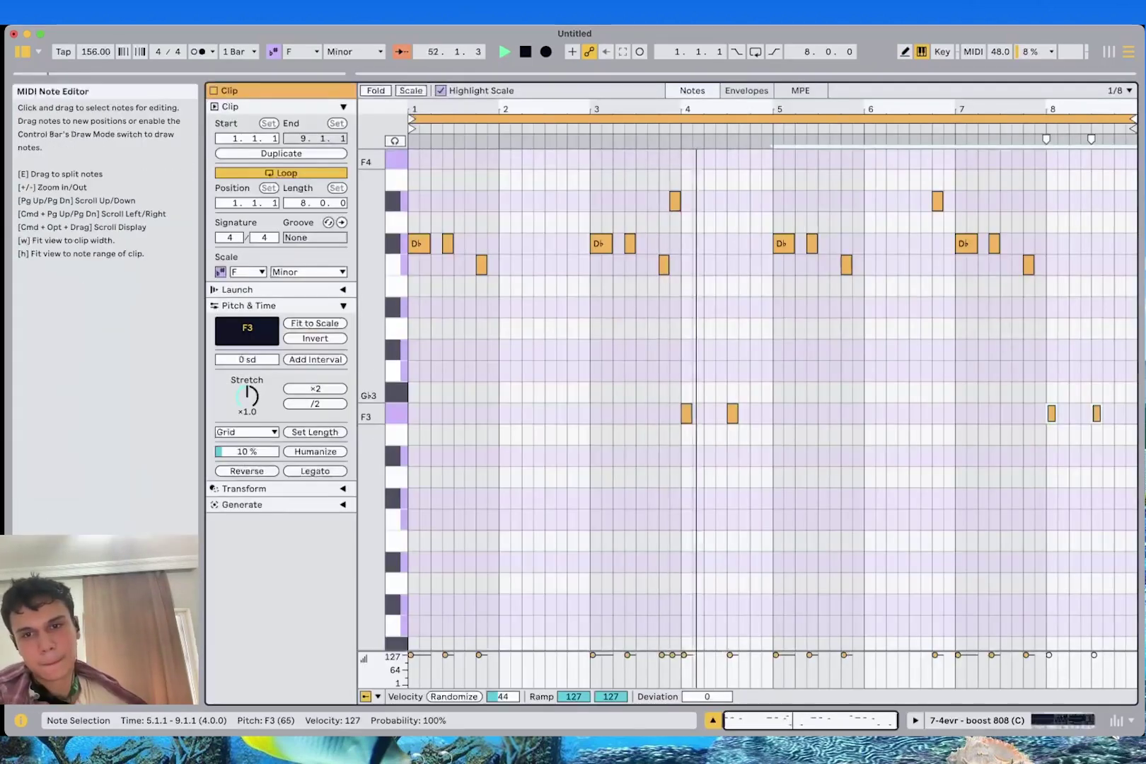
key(Delete)
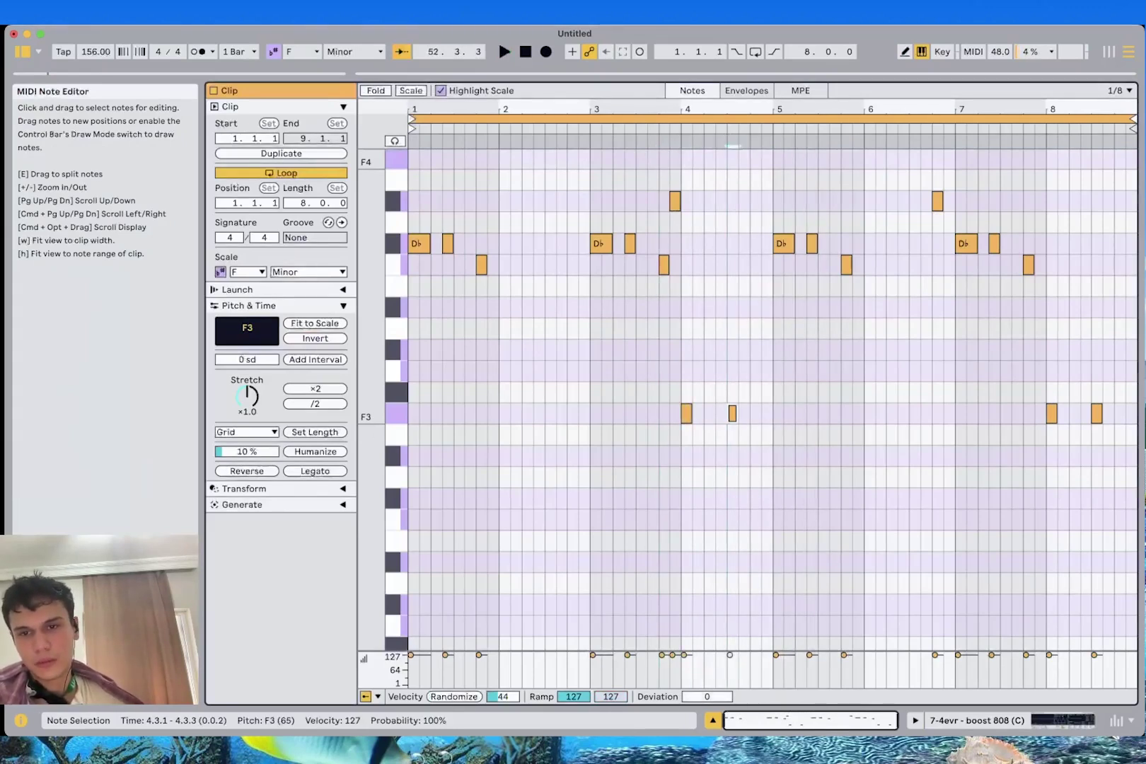
click(396, 414)
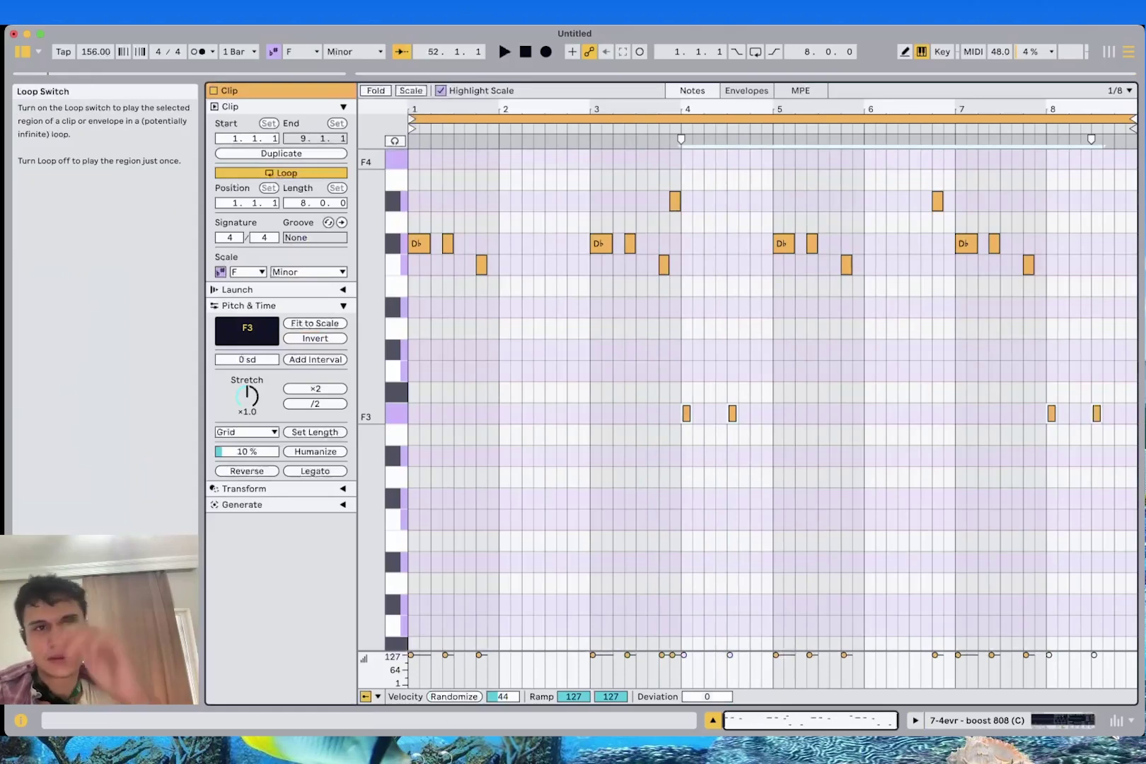
click(281, 154)
drag(771, 437, 469, 372)
key(Delete)
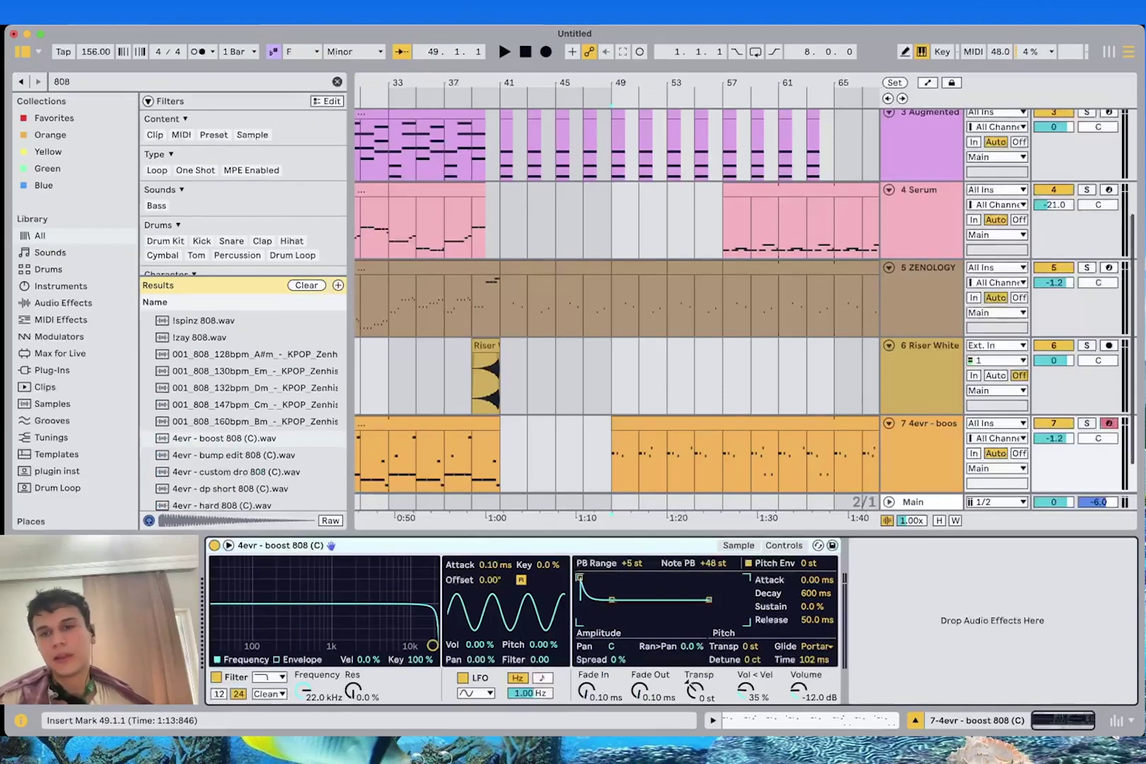
Play the arrangement from bar 65 to hear the final part of the 808 line
click(696, 458)
scroll(695, 458, right, 5)
scroll(695, 458, down, 2)
scroll(695, 459, left, 2)
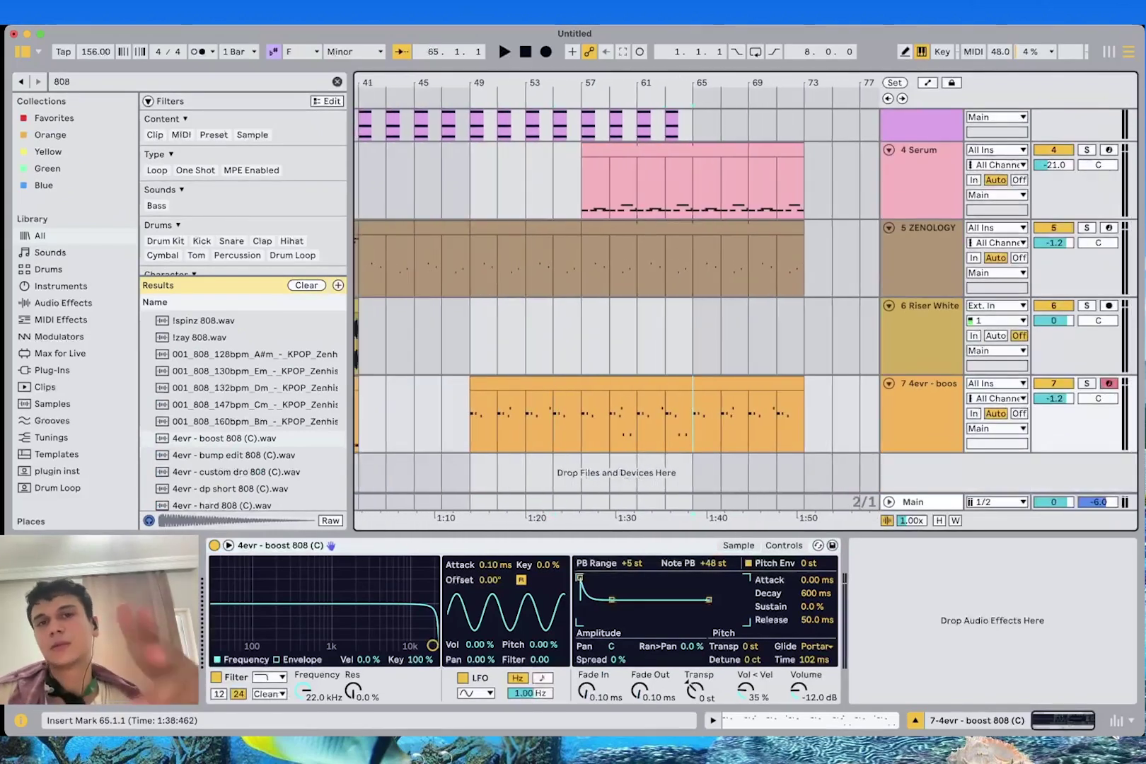
key(space)
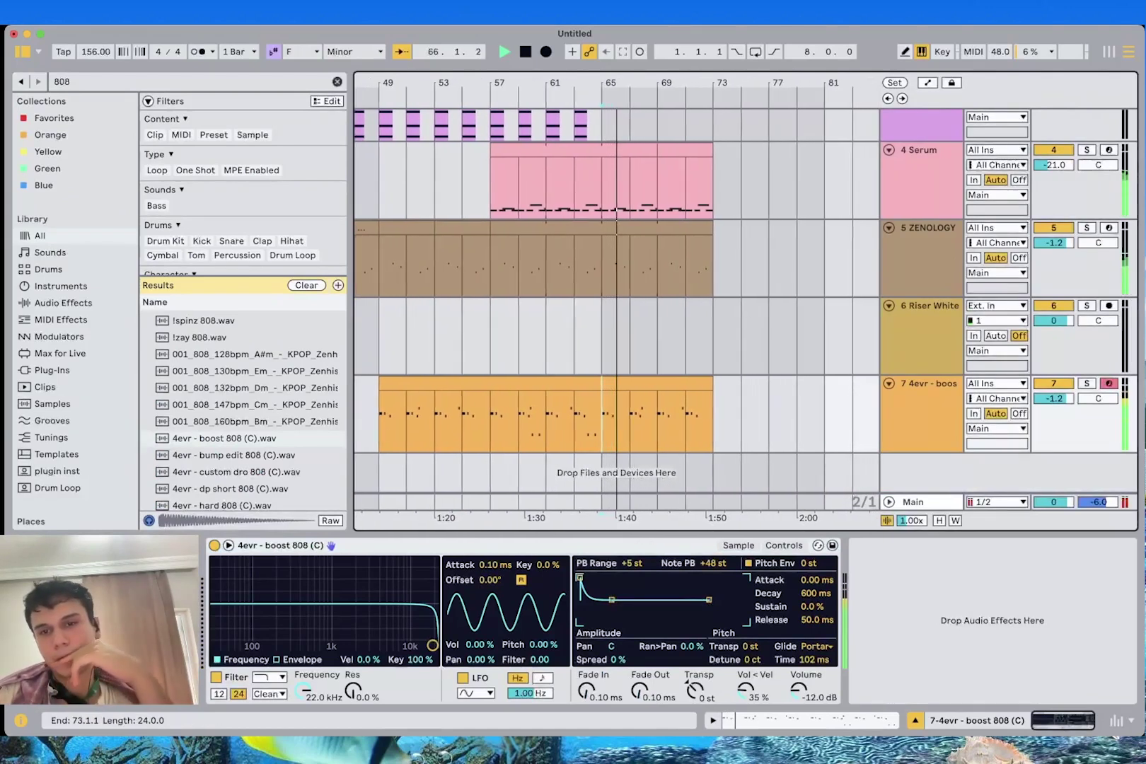
Shorten the 808 clip to end at bar 71 and make bars 65 to 71 a separate clip
mouse_move(705, 384)
mouse_down()
mouse_move(650, 383)
mouse_move(678, 384)
mouse_up()
key(space)
click(595, 423)
drag(594, 423, 678, 423)
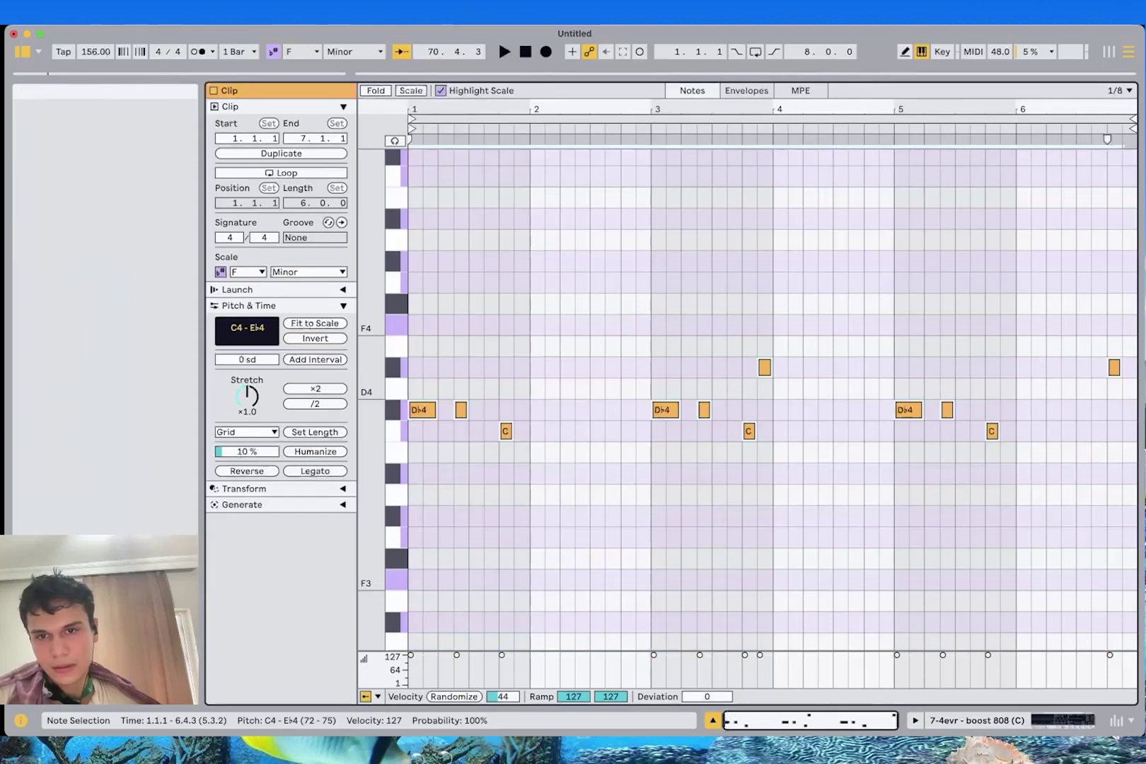
Transpose all notes of the six-bar 808 clip down one octave to C3–E♭3 and play it
scroll(772, 396, up, 5)
key(space)
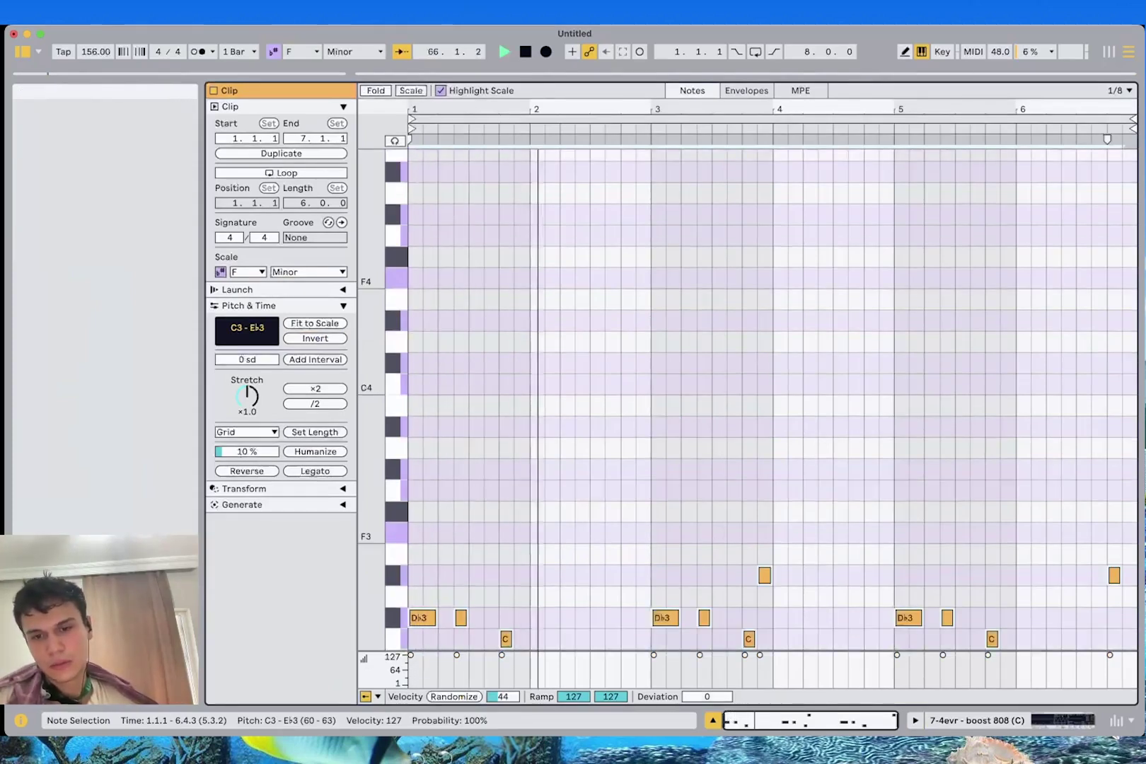
key(shift+Tab)
Try deleting bars 69 to 71 from the 808 track
drag(658, 459, 682, 459)
key(Delete)
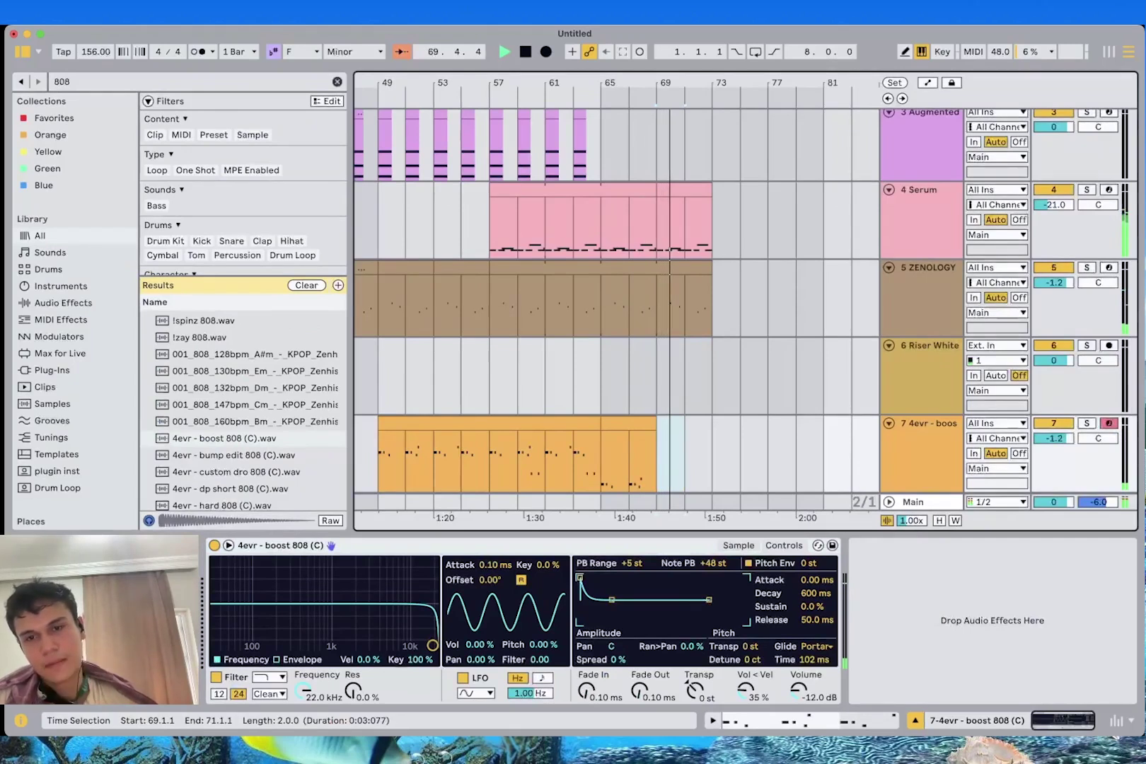
key(super+shift+m)
key(space)
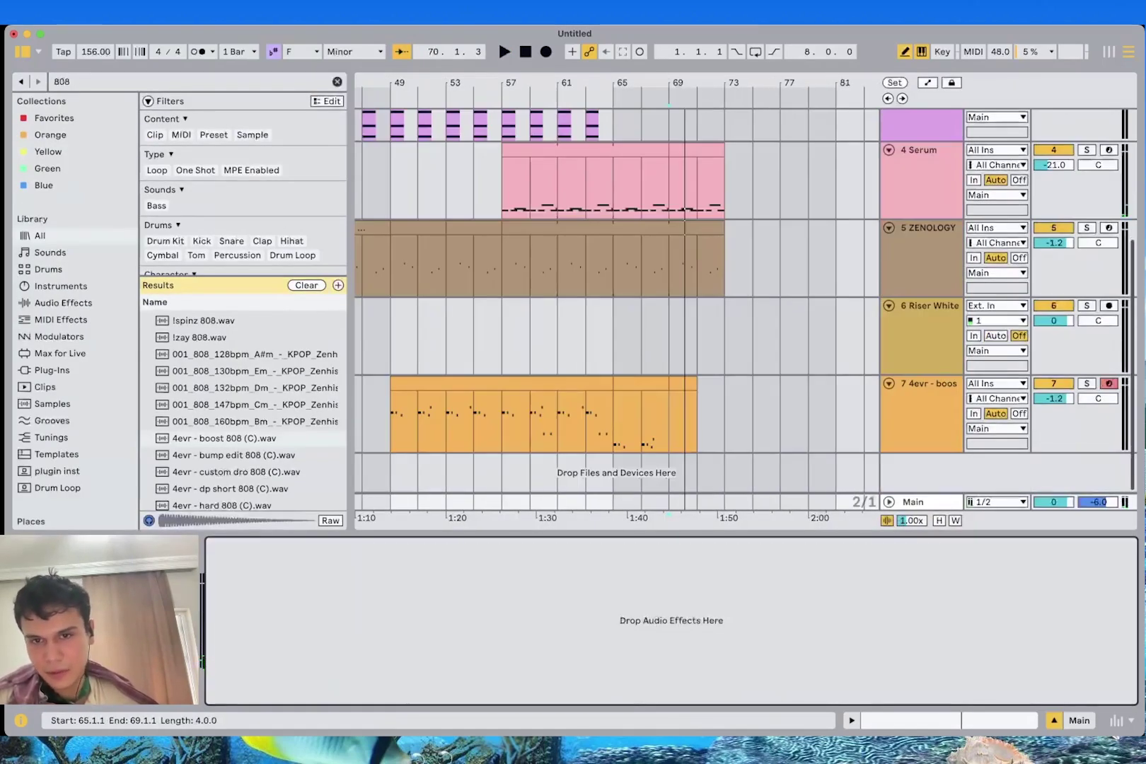
Shorten the last 808 clip to end at 69.2.1, keeping only its first note in bar 69
drag(615, 423, 684, 423)
scroll(684, 423, up, 5)
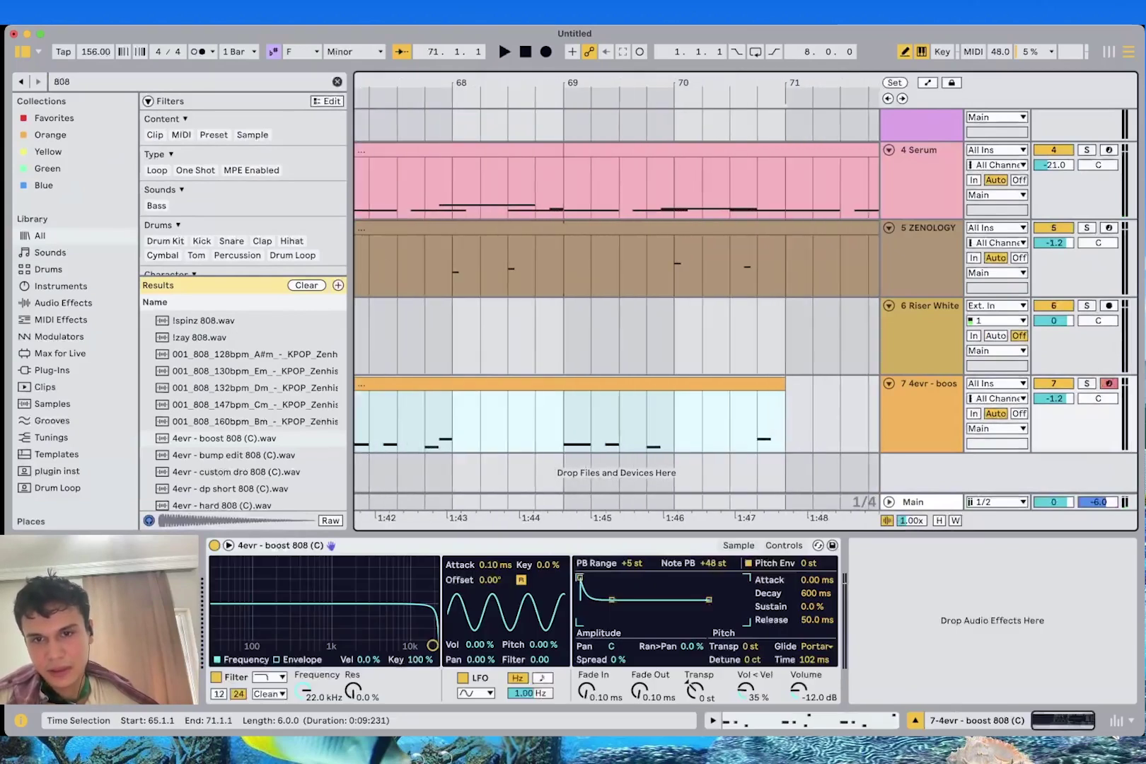
scroll(684, 423, left, 1)
click(803, 417)
drag(801, 385, 607, 384)
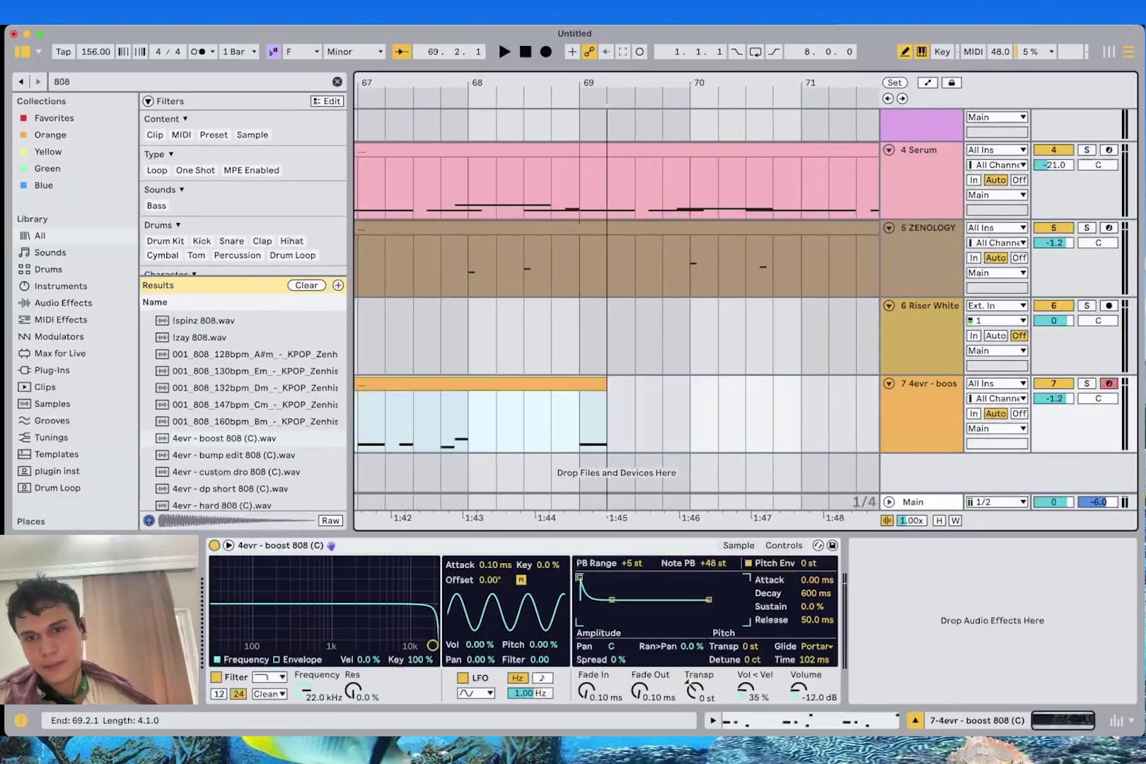
Play the arrangement from 69.1.1 and check the notes of the last 808 clip
click(581, 417)
key(space)
key(shift+Tab)
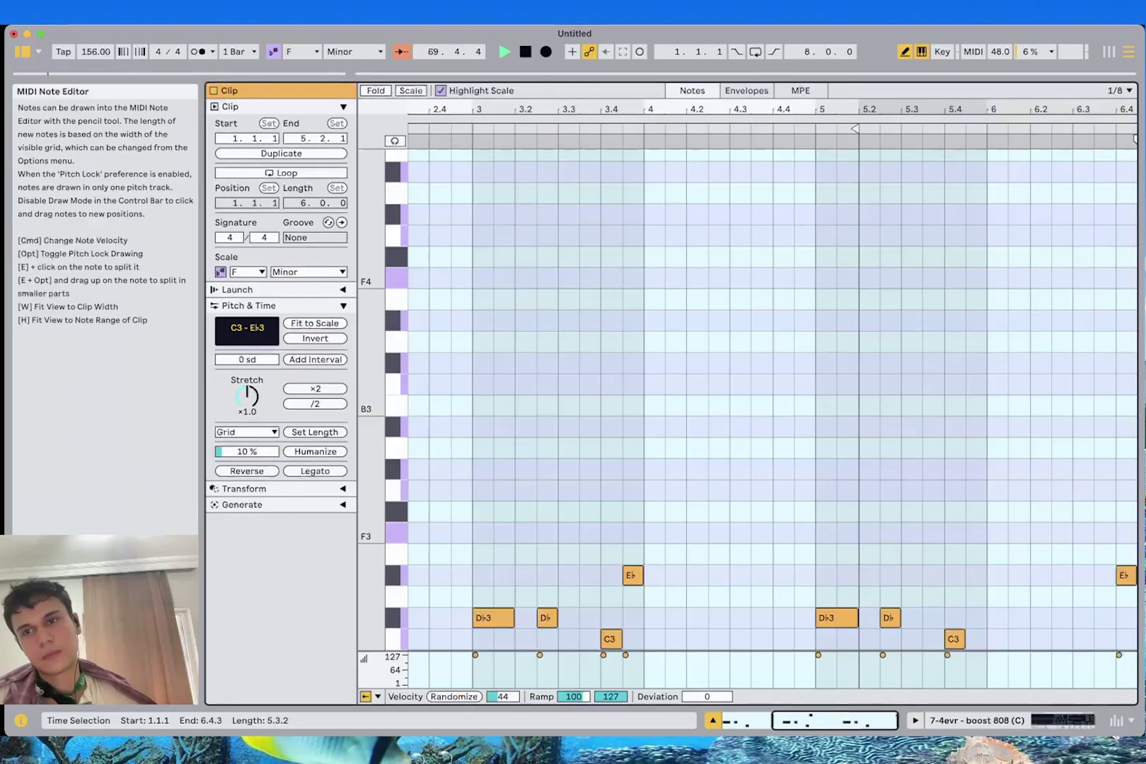
key(shift+Tab)
scroll(633, 423, down, 5)
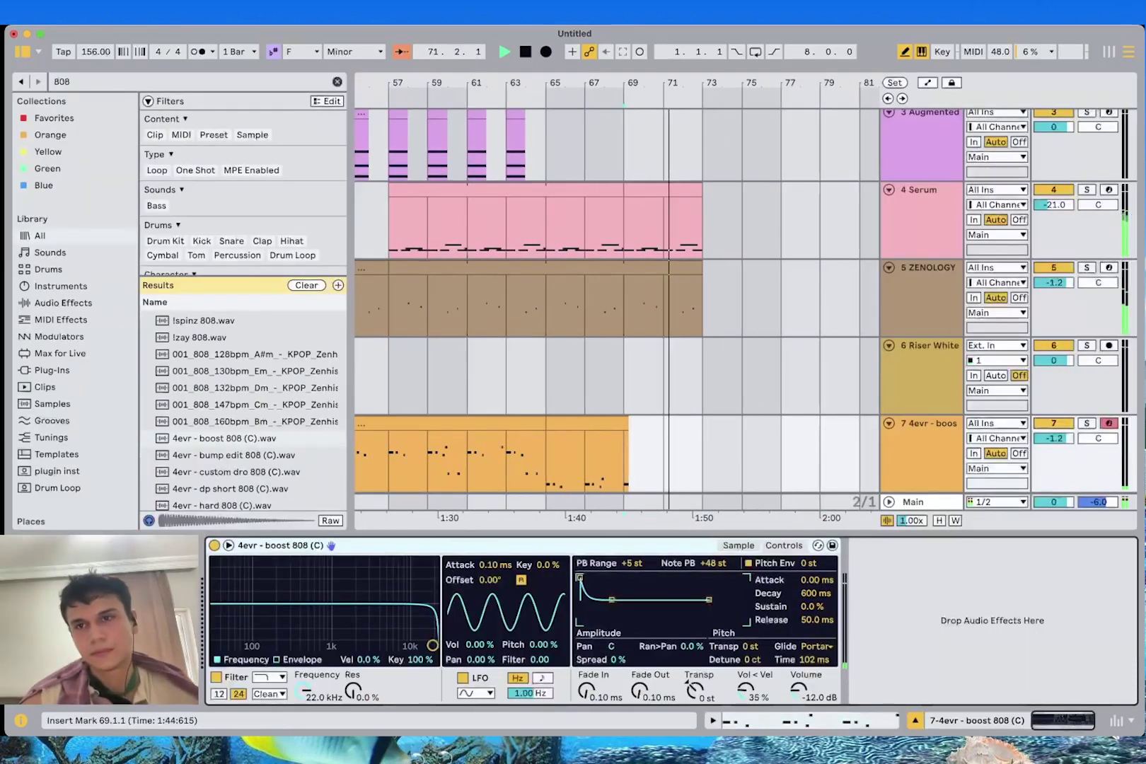
scroll(633, 319, down, 5)
scroll(633, 319, up, 3)
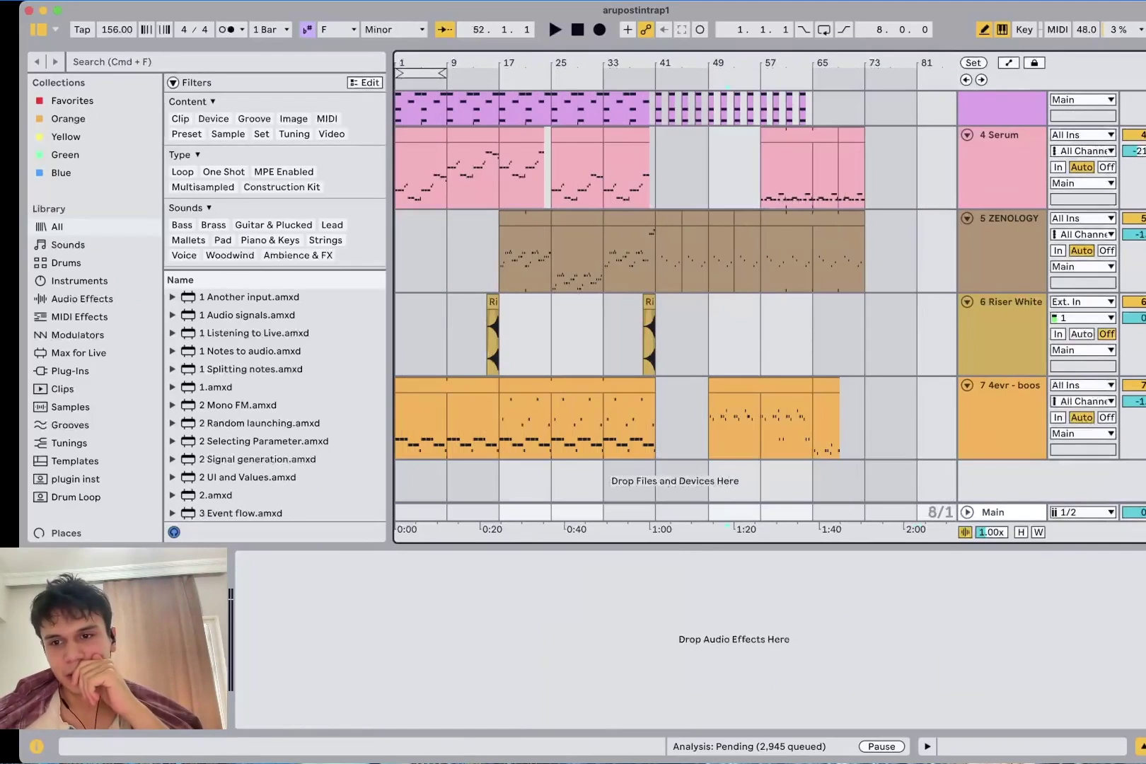
Unfold the Main track and search the browser for "sound"
click(967, 512)
click(447, 472)
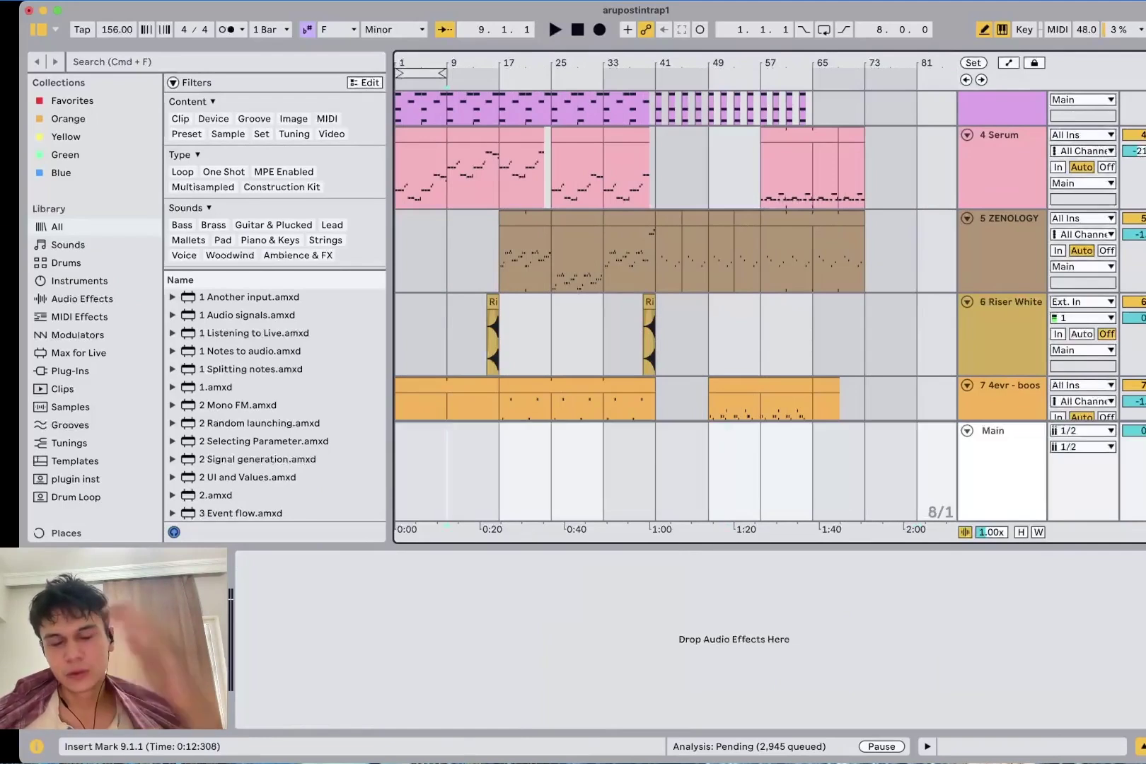
key(super+f)
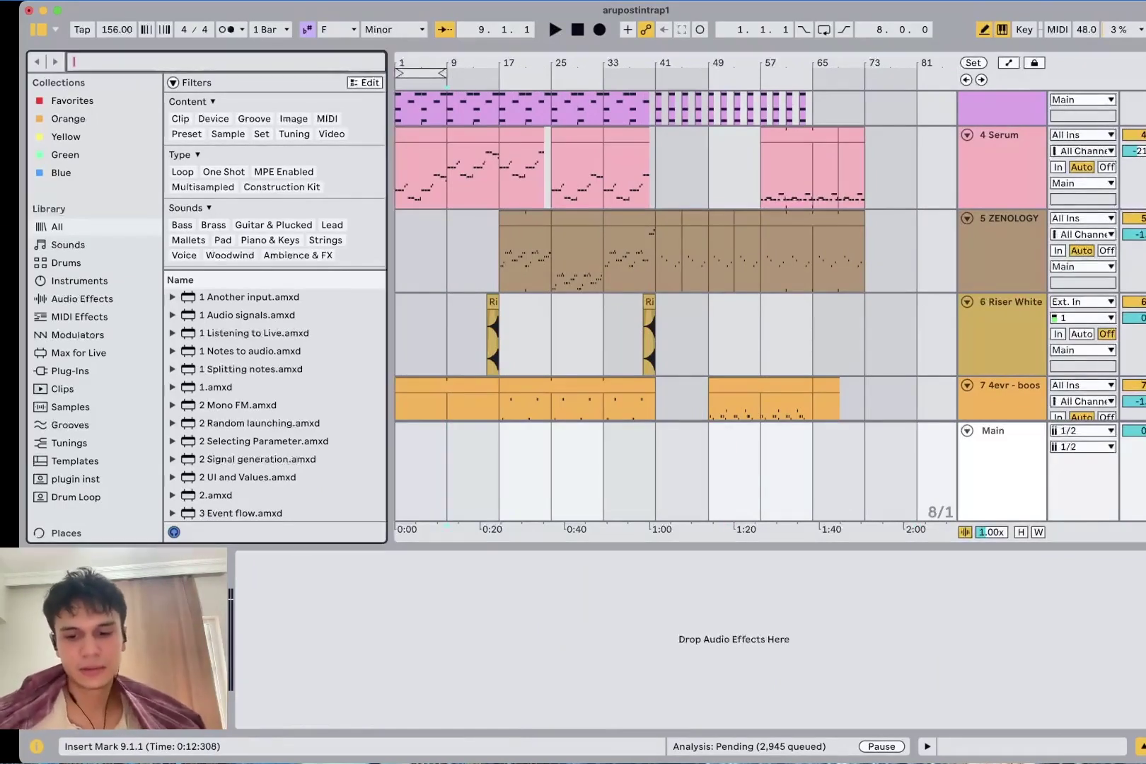
text(shound)
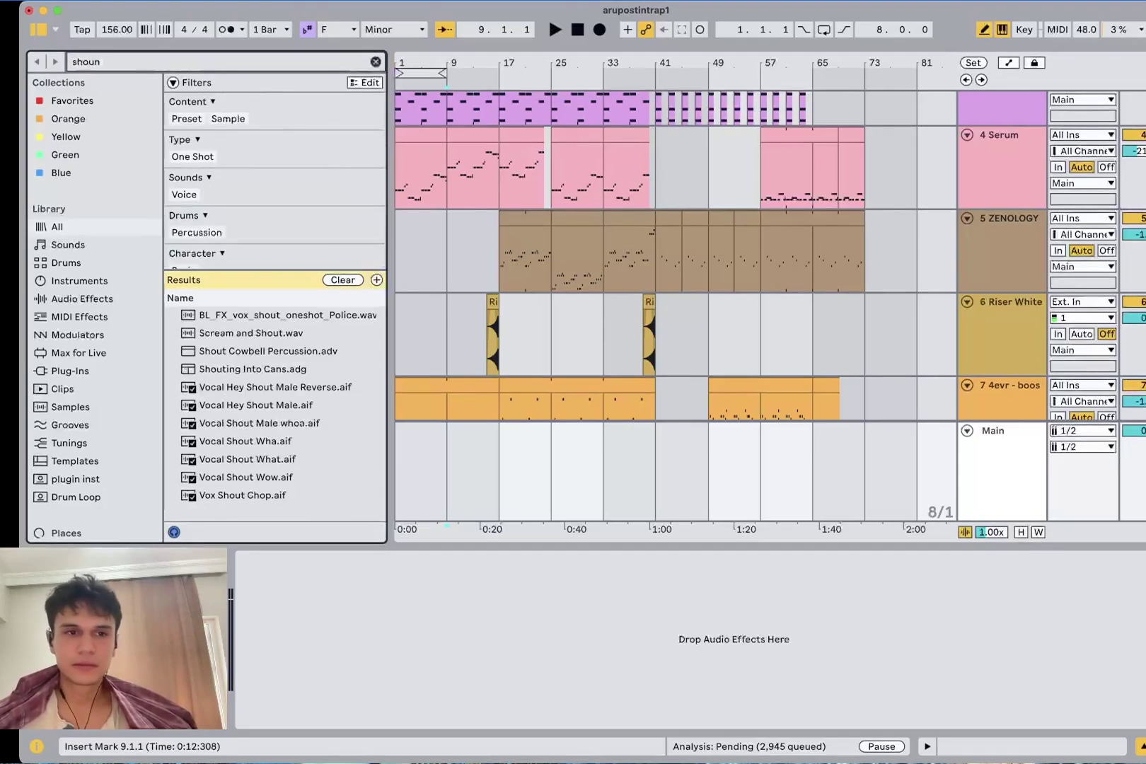
key(BackSpace)
key(BackSpace)
key(BackSpace)
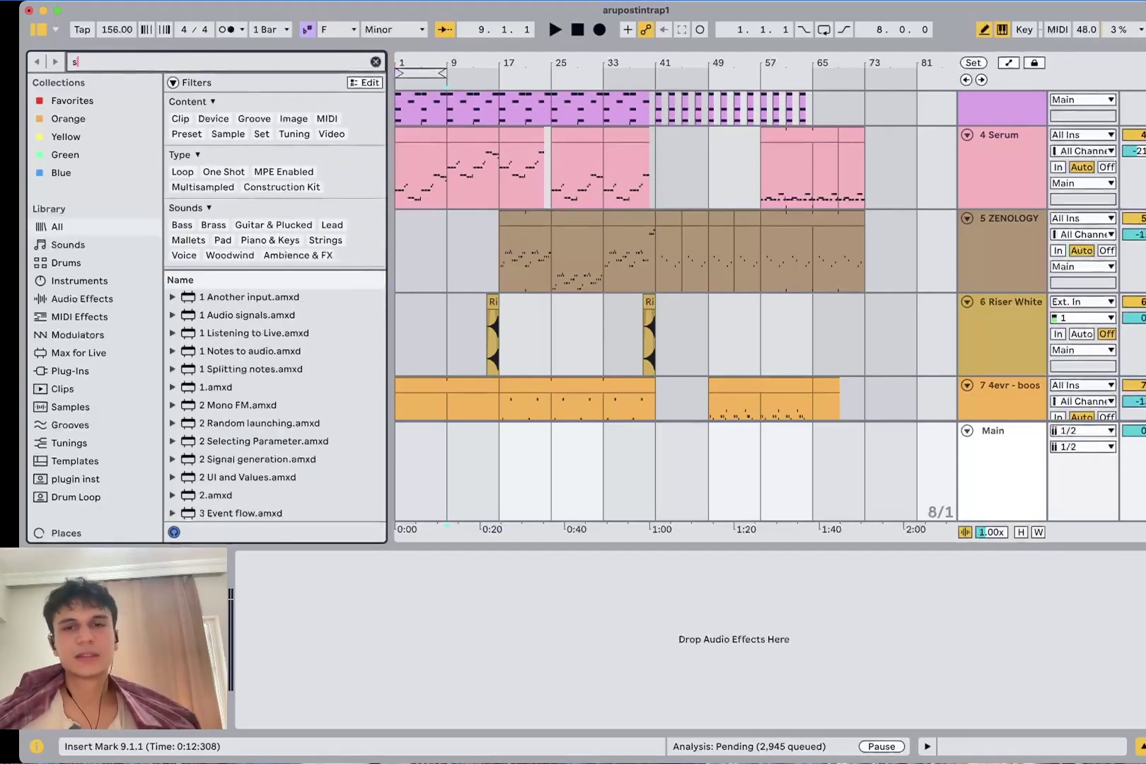
text(o)
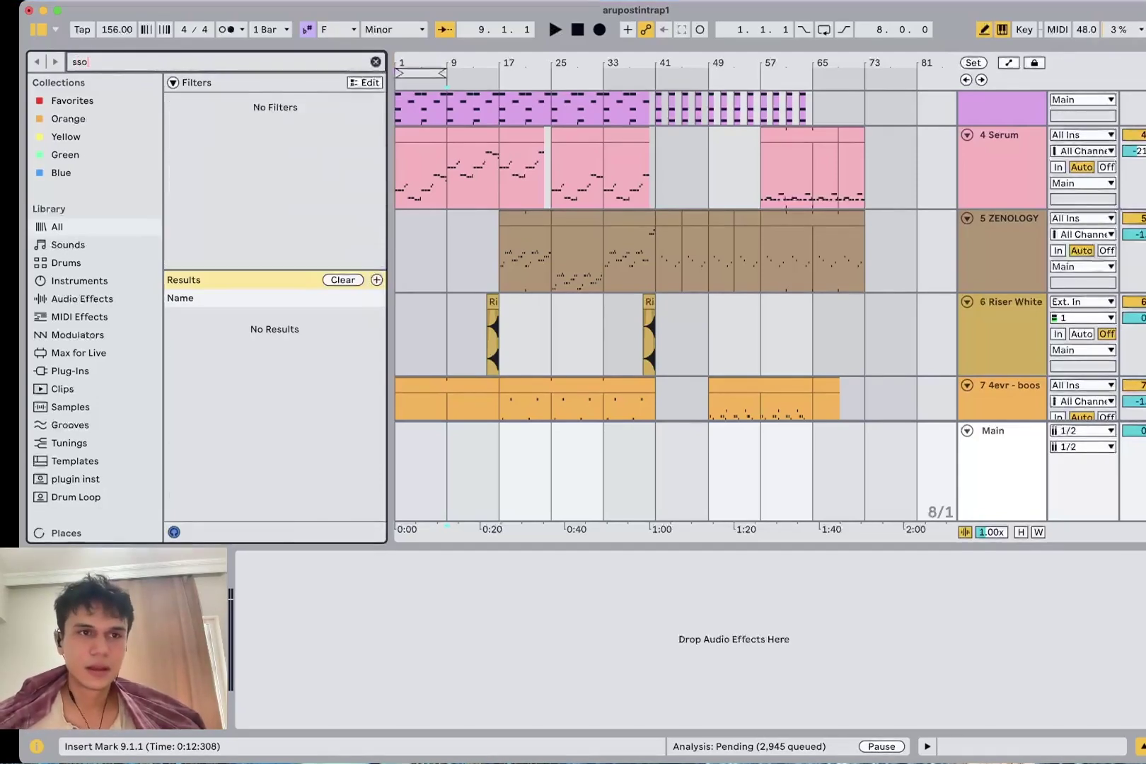
text(und)
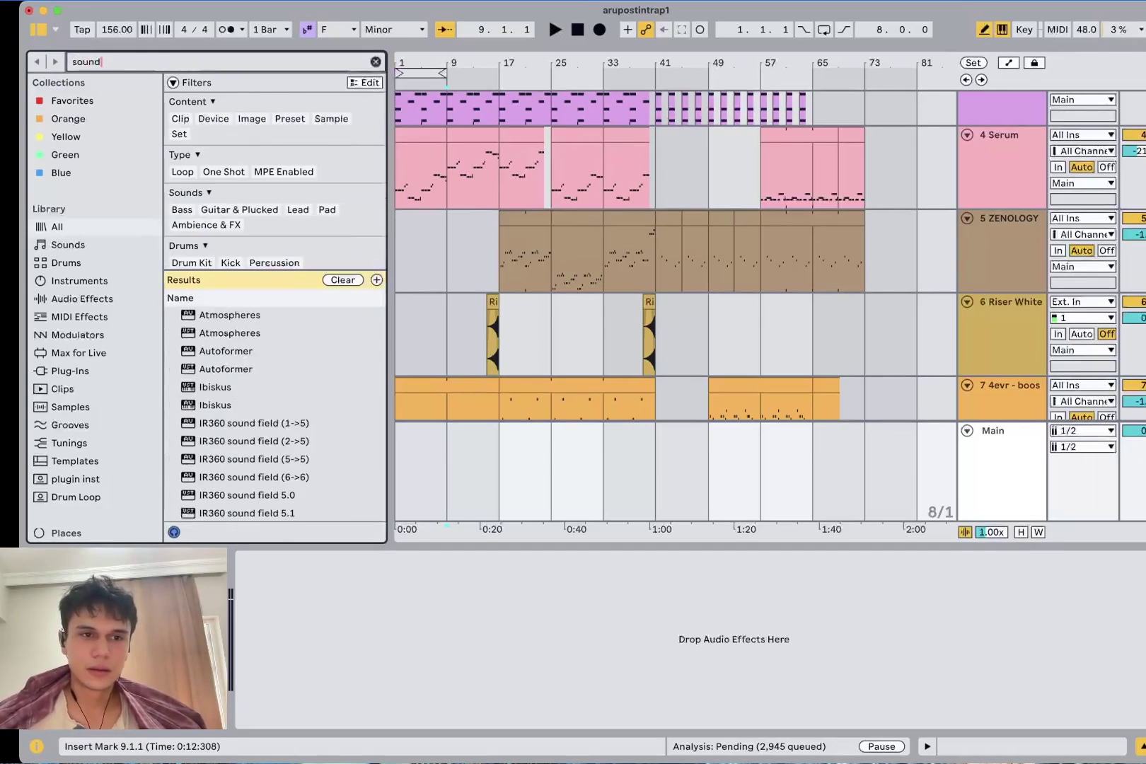
key(BackSpace)
key(BackSpace)
key(BackSpace)
key(BackSpace)
key(BackSpace)
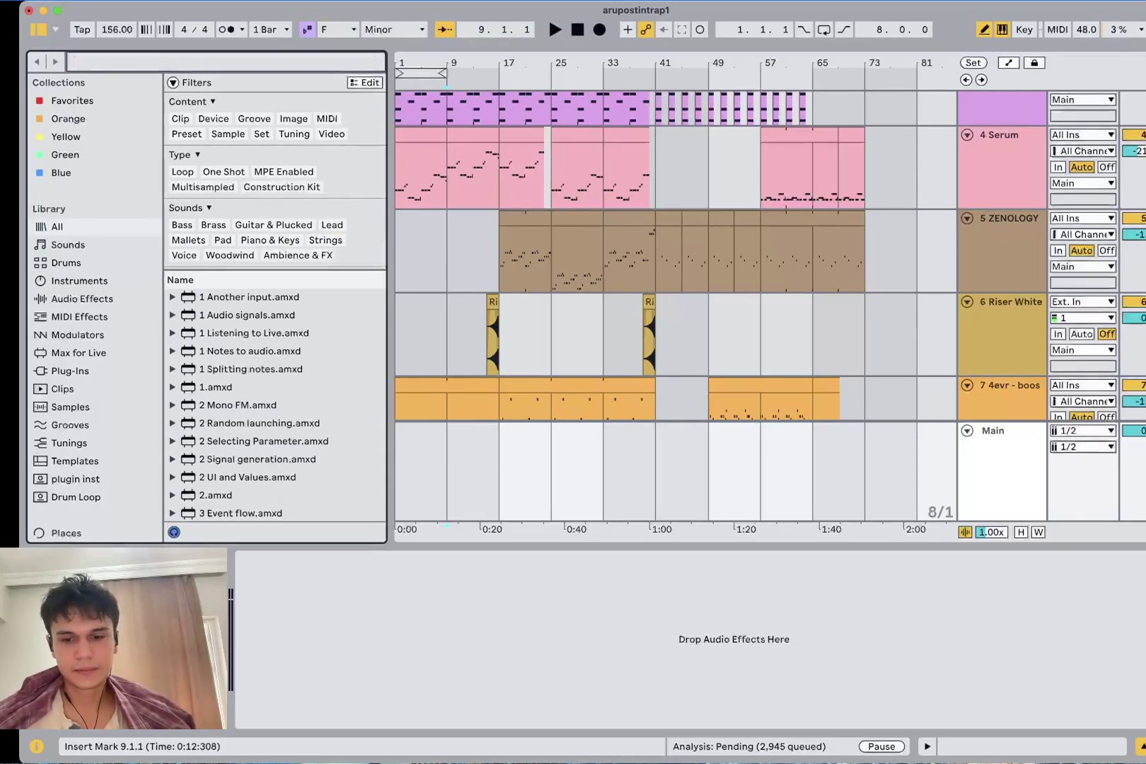
text(sound)
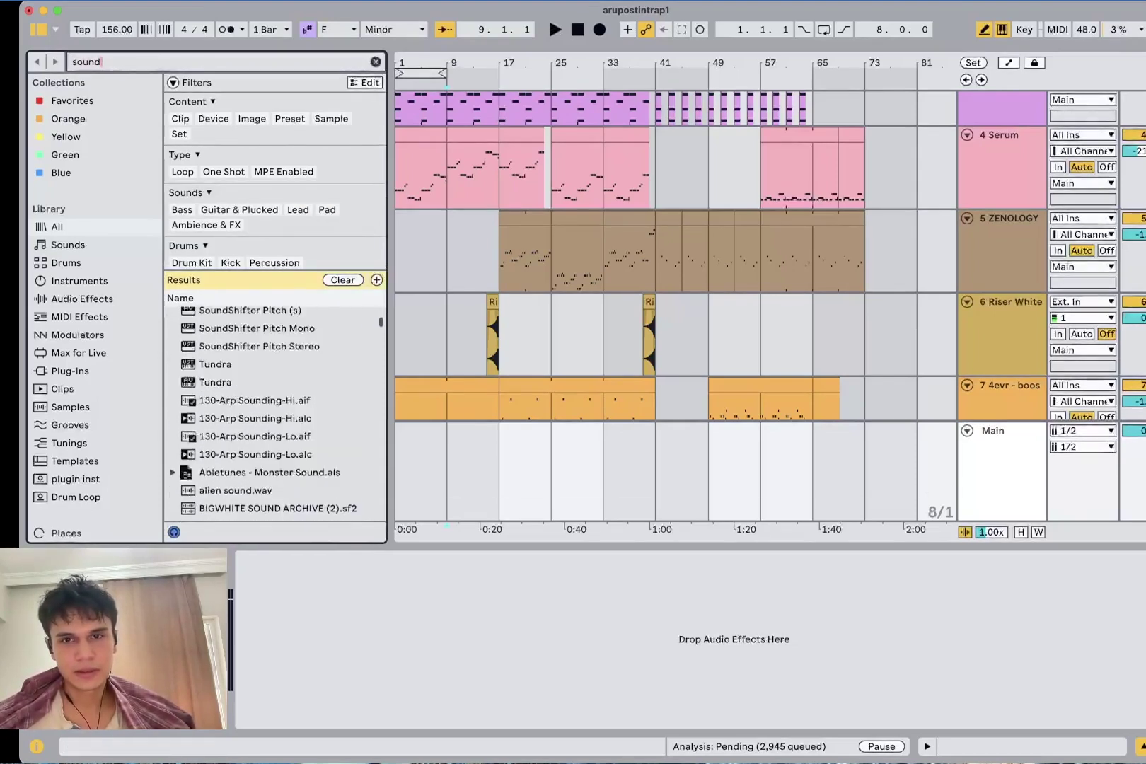
Fold the Drum Rack and Cymatics tracks
scroll(770, 255, up, 3)
scroll(676, 256, up, 1)
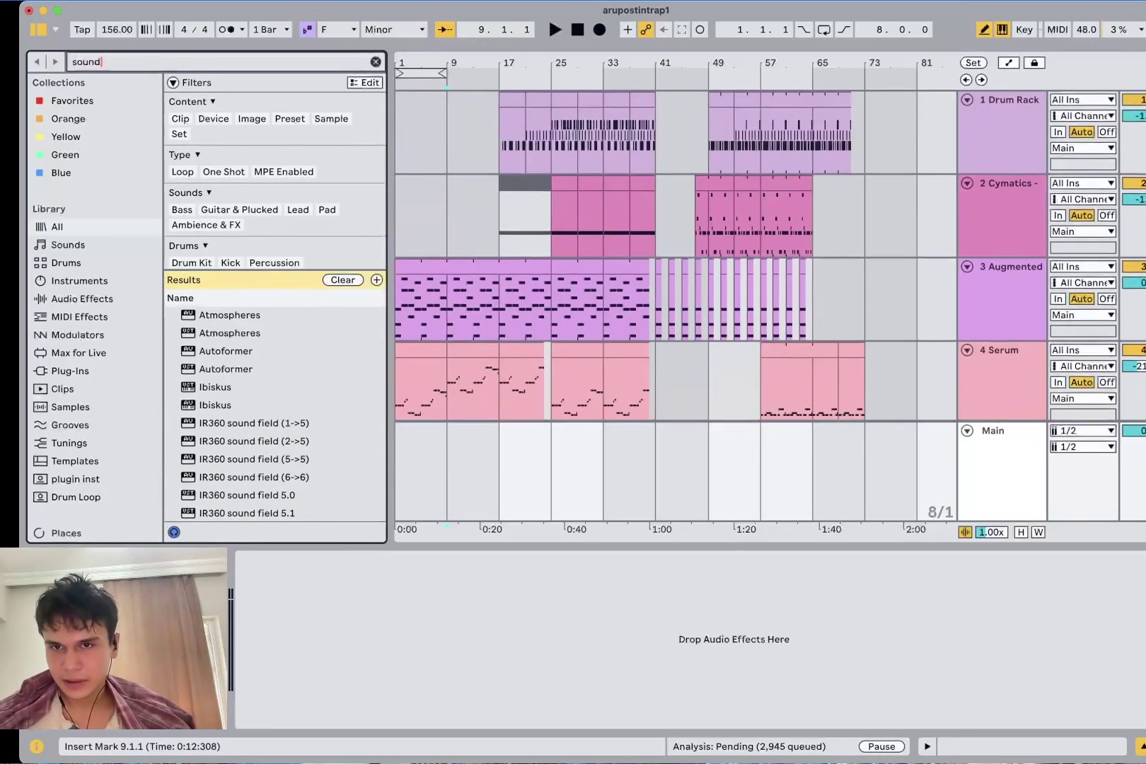
scroll(676, 256, down, 8)
scroll(676, 256, up, 6)
scroll(676, 256, down, 1)
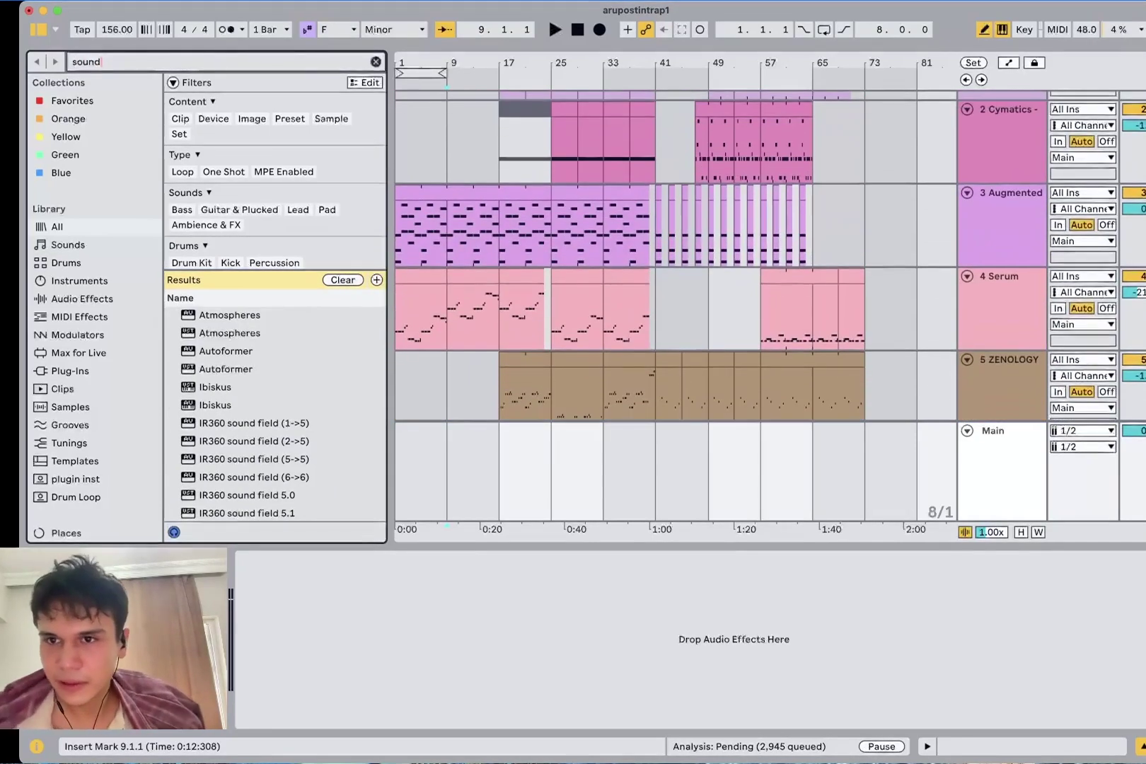
click(924, 311)
scroll(924, 311, up, 3)
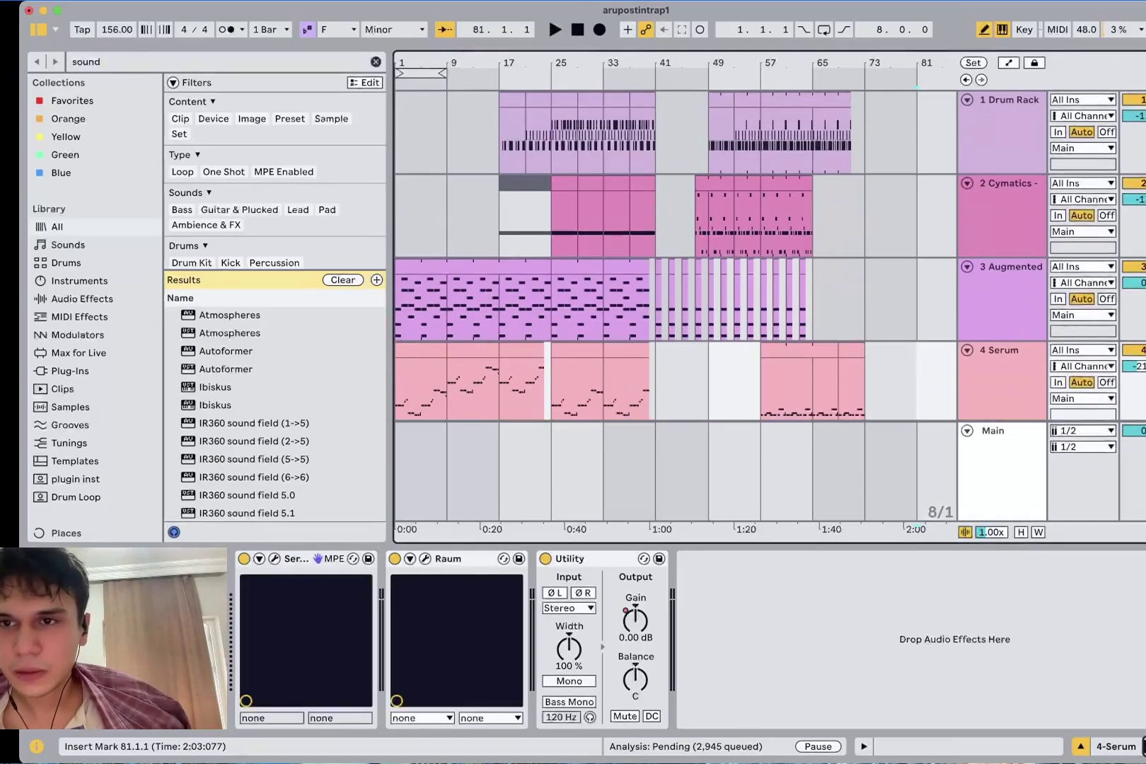
click(967, 99)
click(967, 118)
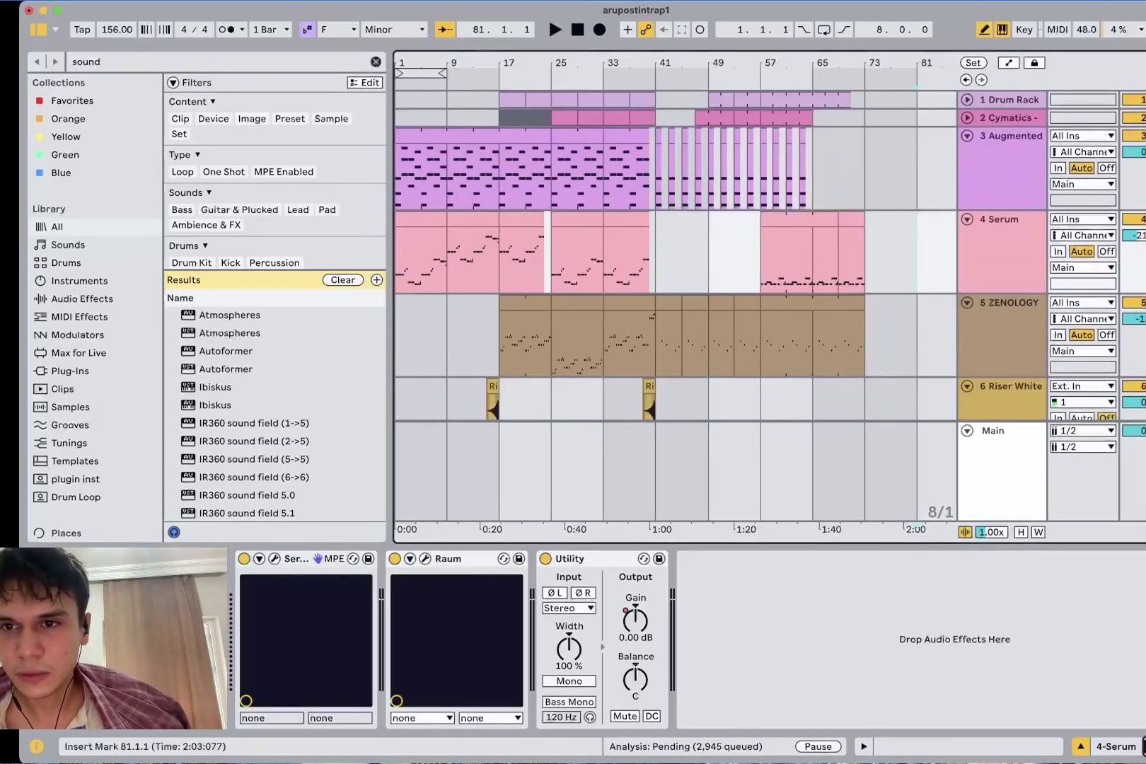
Move the Riser White track above the Augmented track
click(1003, 136)
scroll(769, 255, down, 3)
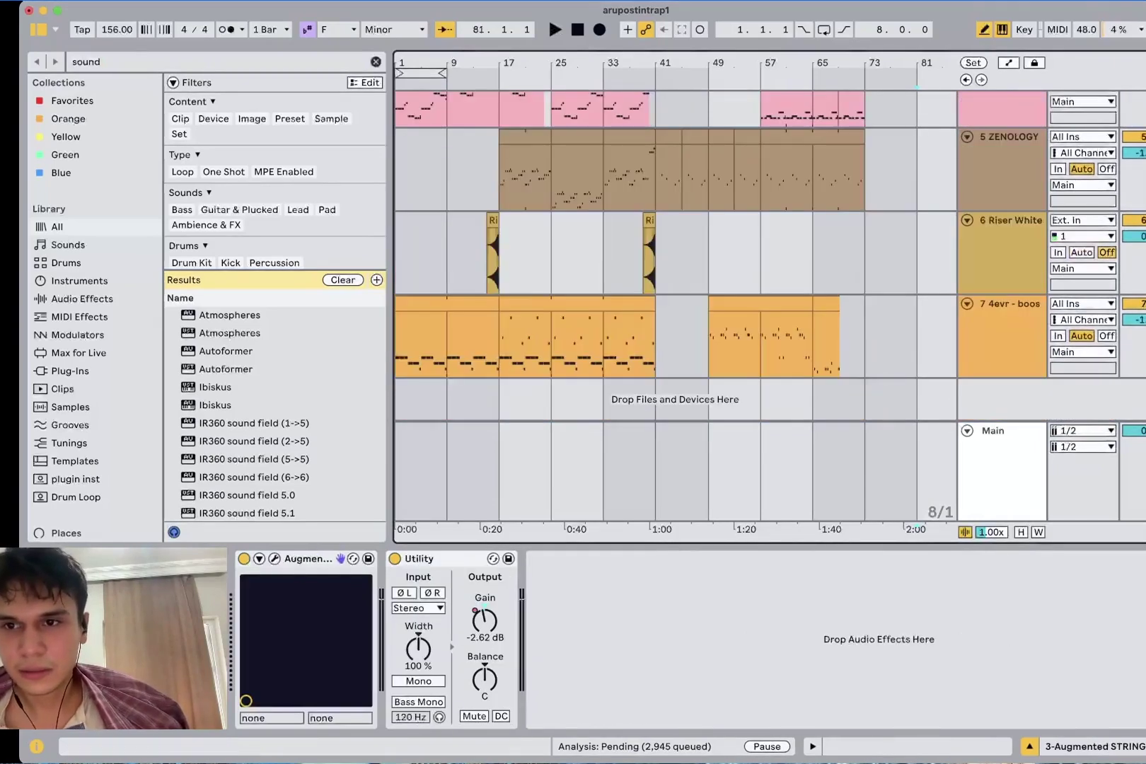
scroll(1003, 283, up, 2)
click(1008, 289)
scroll(1007, 290, up, 2)
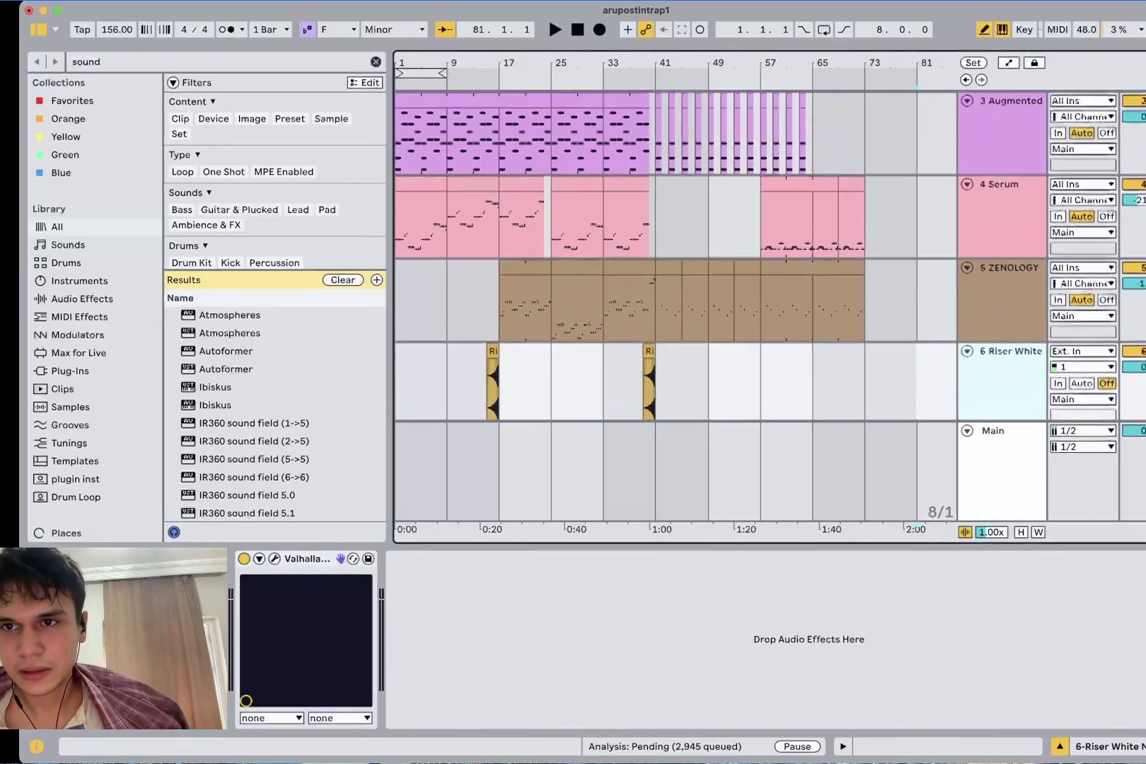
scroll(770, 258, up, 1)
mouse_move(1008, 110)
mouse_down()
mouse_move(1008, 96)
mouse_move(1008, 127)
mouse_up()
Group the Augmented, Serum, ZENOLOGY and 4evr boost 808 tracks
click(1009, 220)
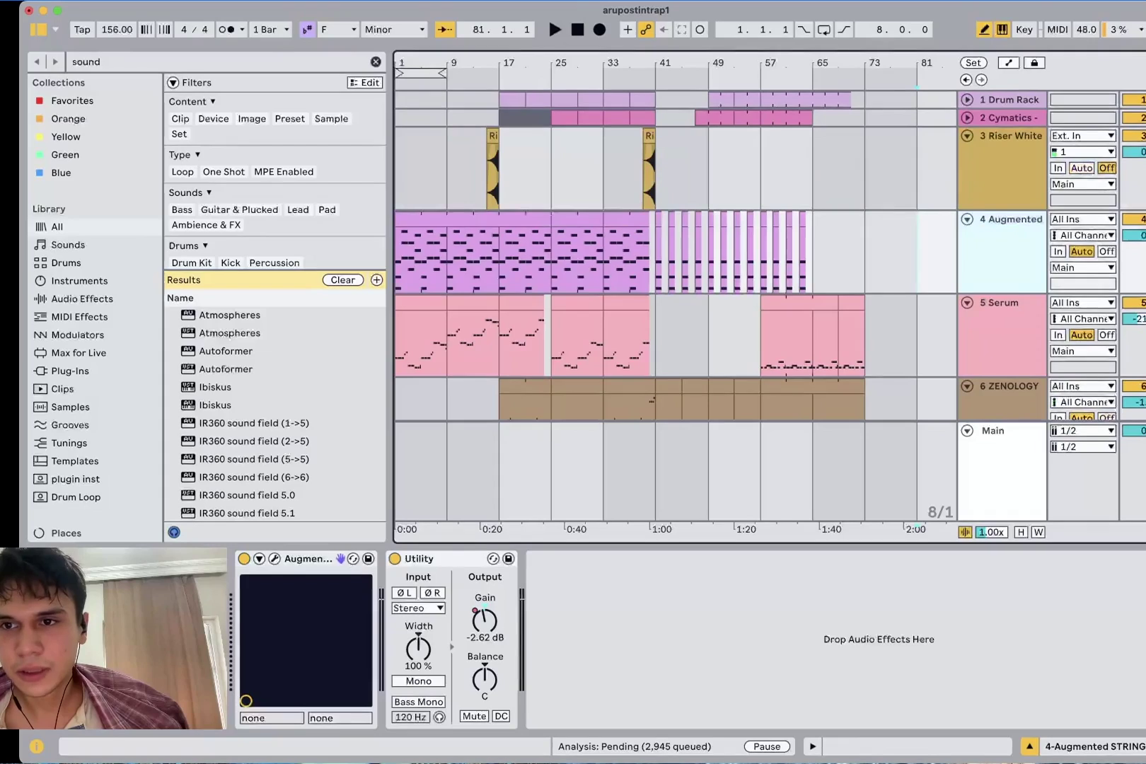
scroll(770, 255, down, 5)
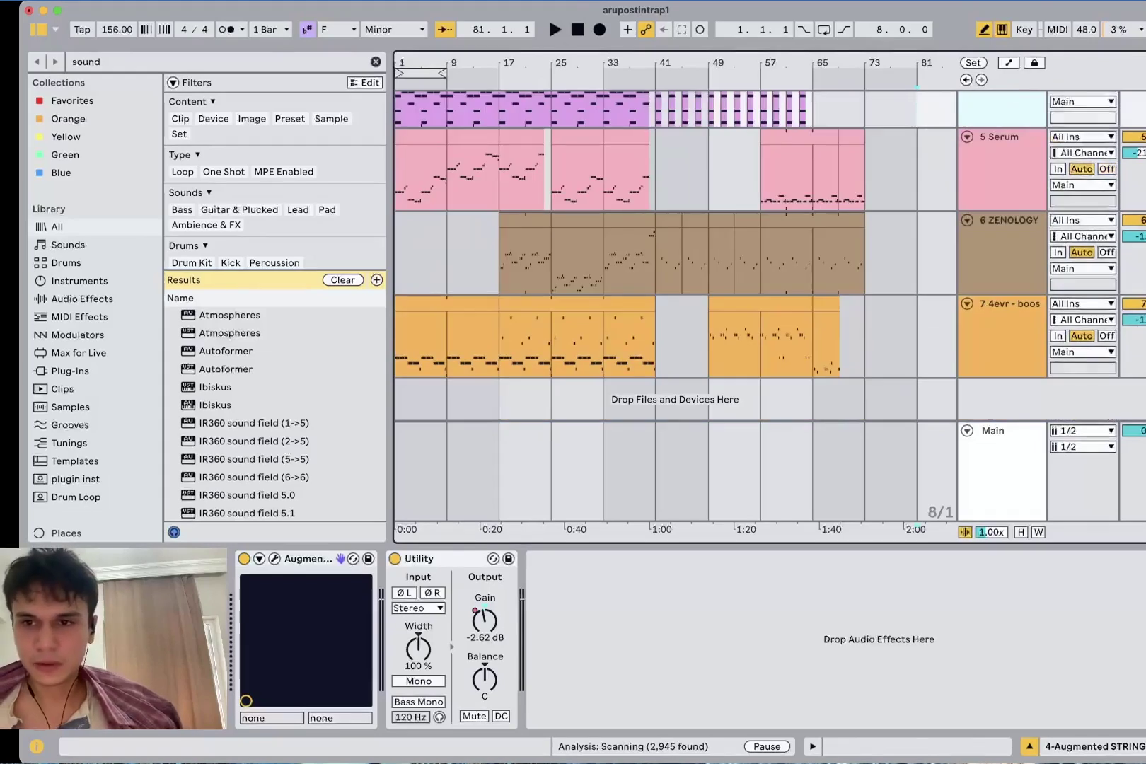
shift+click(1009, 304)
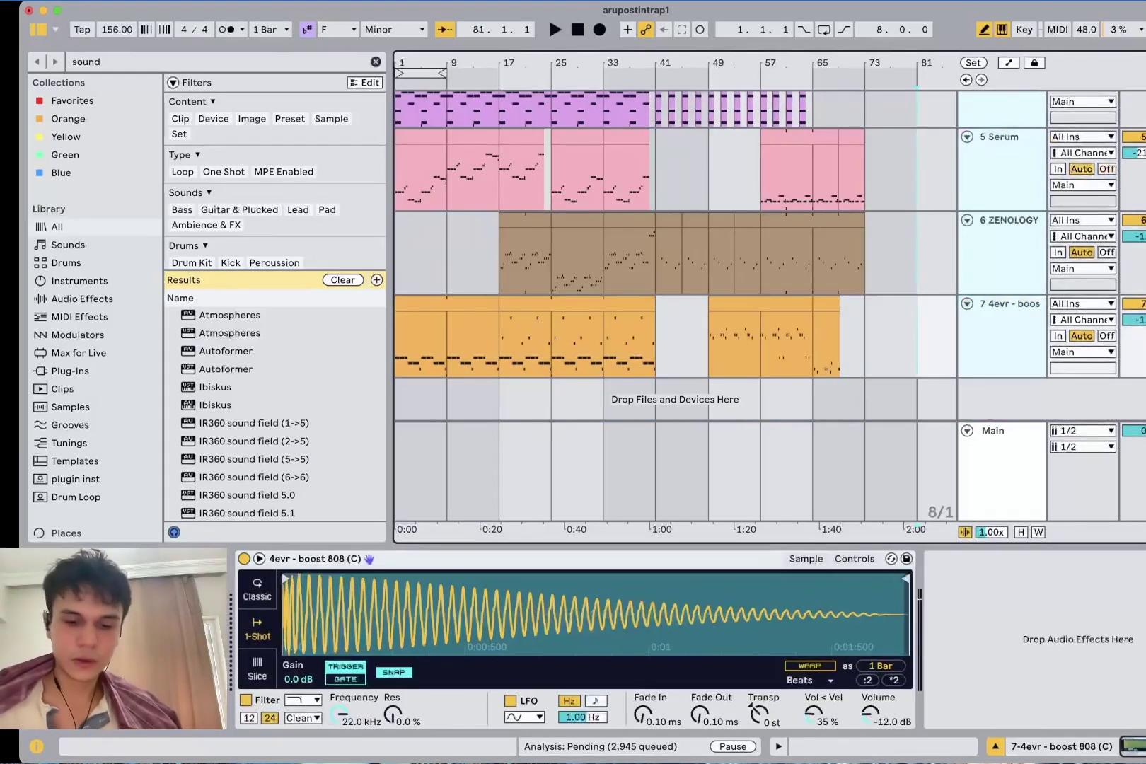
key(super+g)
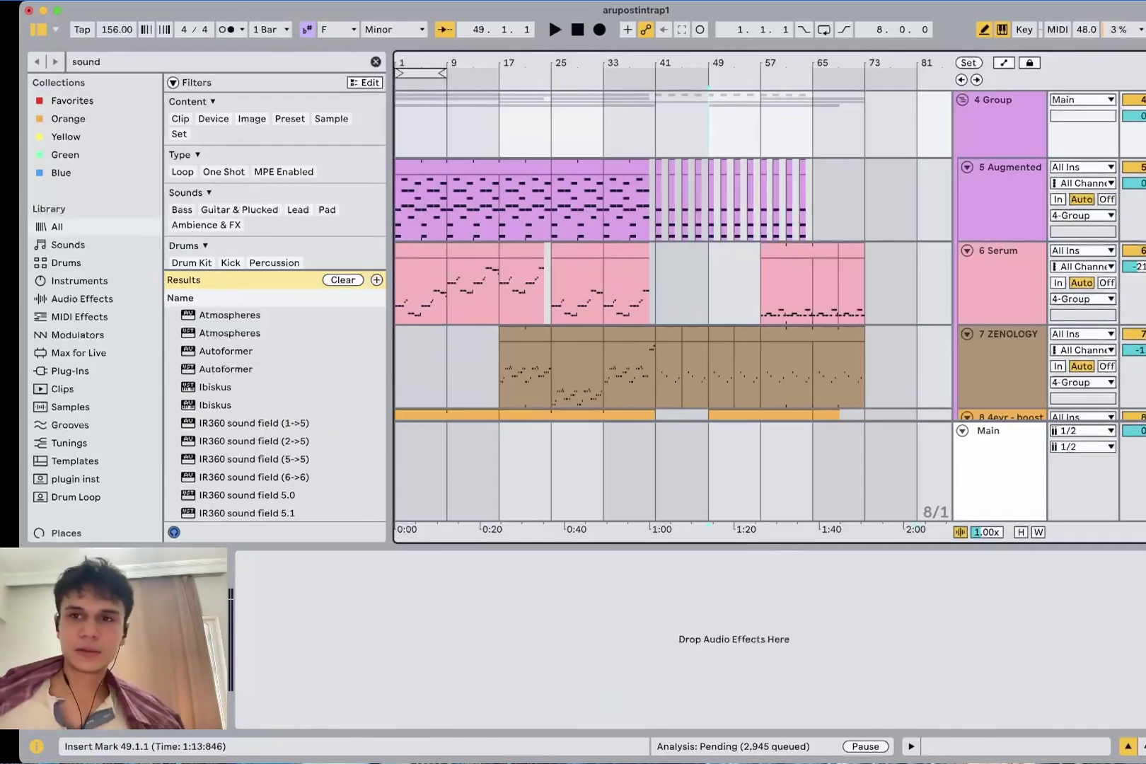
Search the browser for "soundshi" and load SoundShifter Pitch (s) onto the new group track
key(super+f)
key(BackSpace)
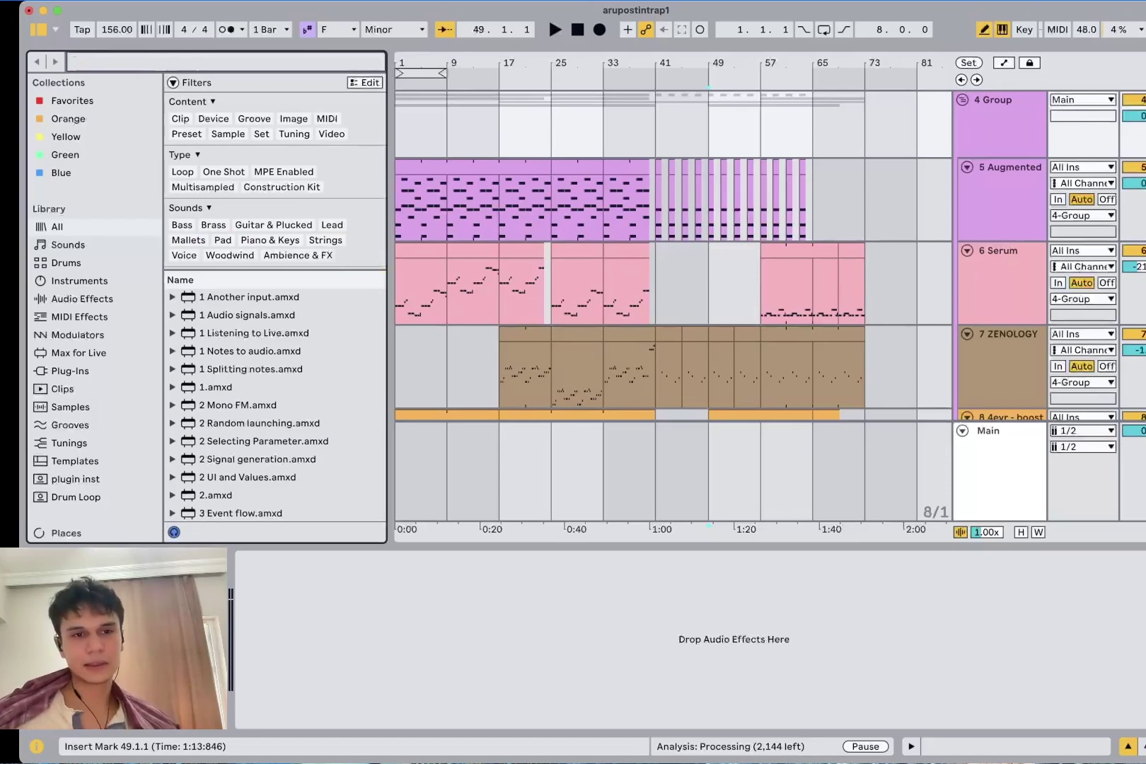
text(soundshi)
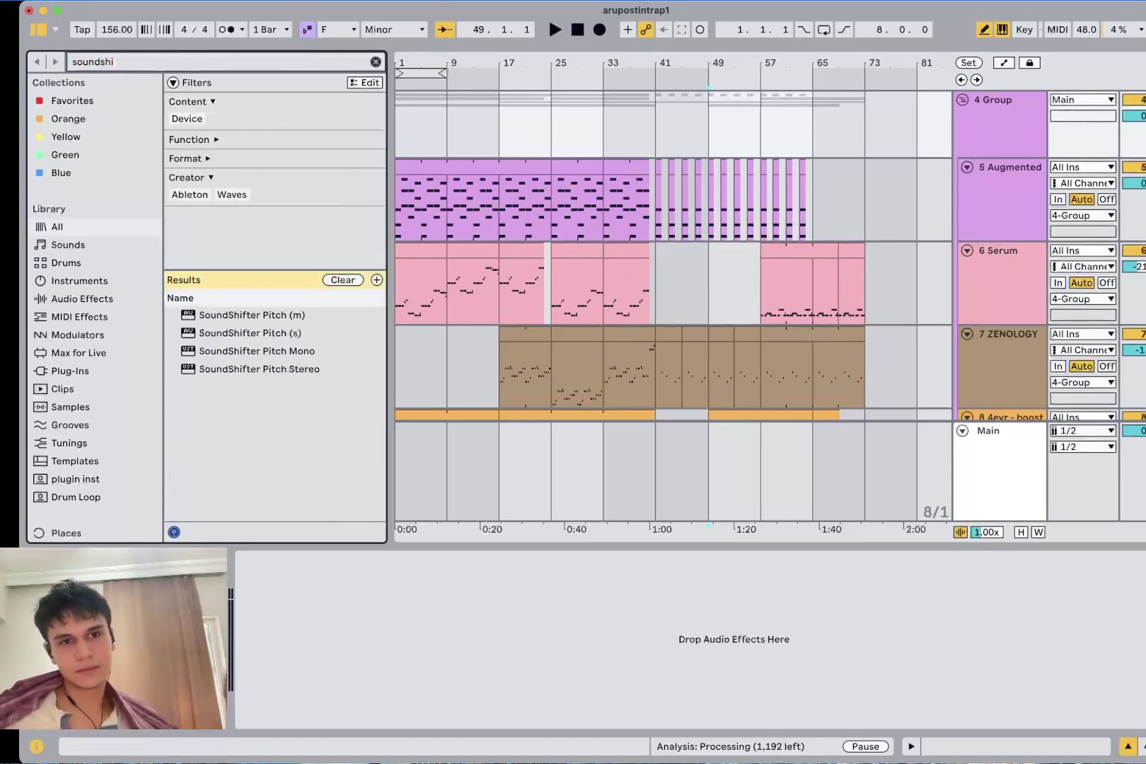
key(Down)
key(Down)
key(Return)
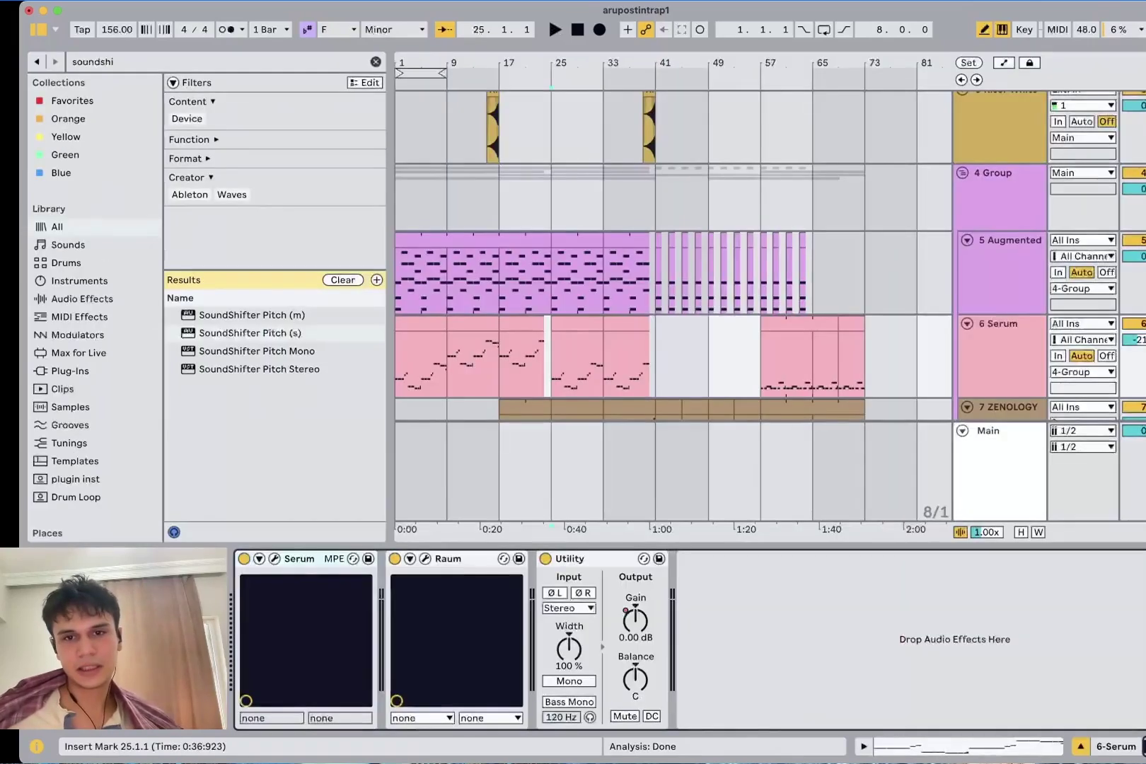
Turn off Draw Mode and play the arrangement from 25.1.1
key(b)
click(551, 281)
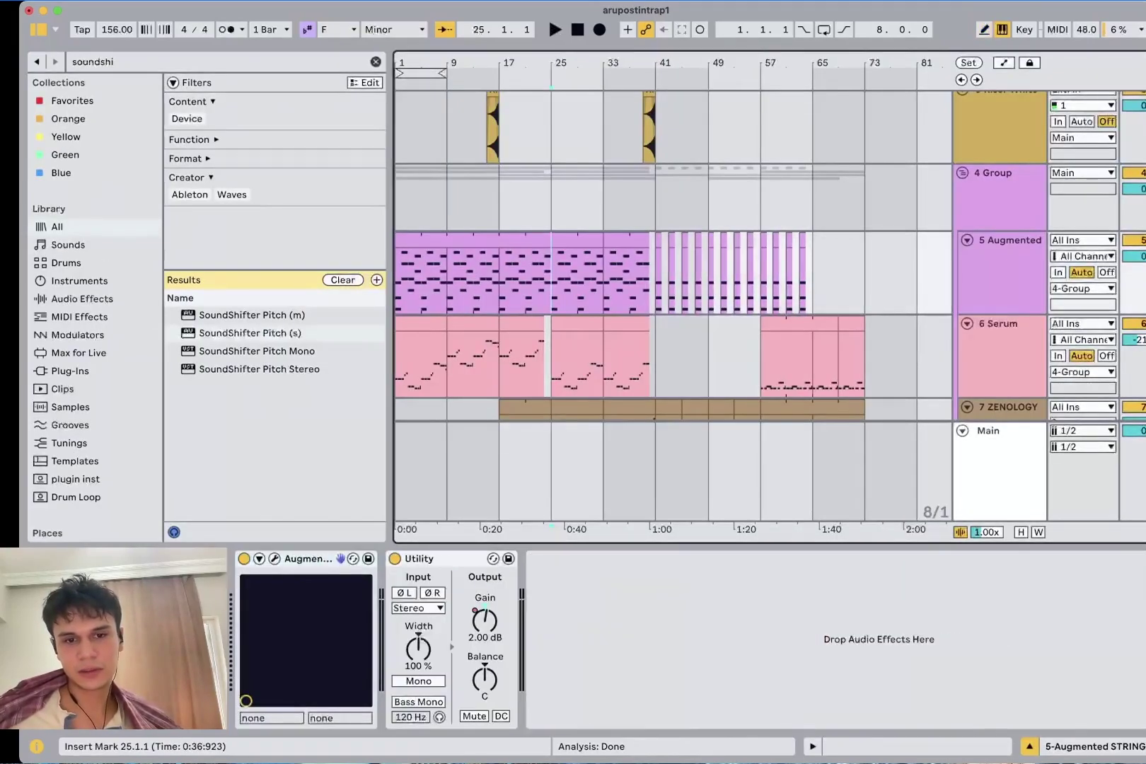
key(space)
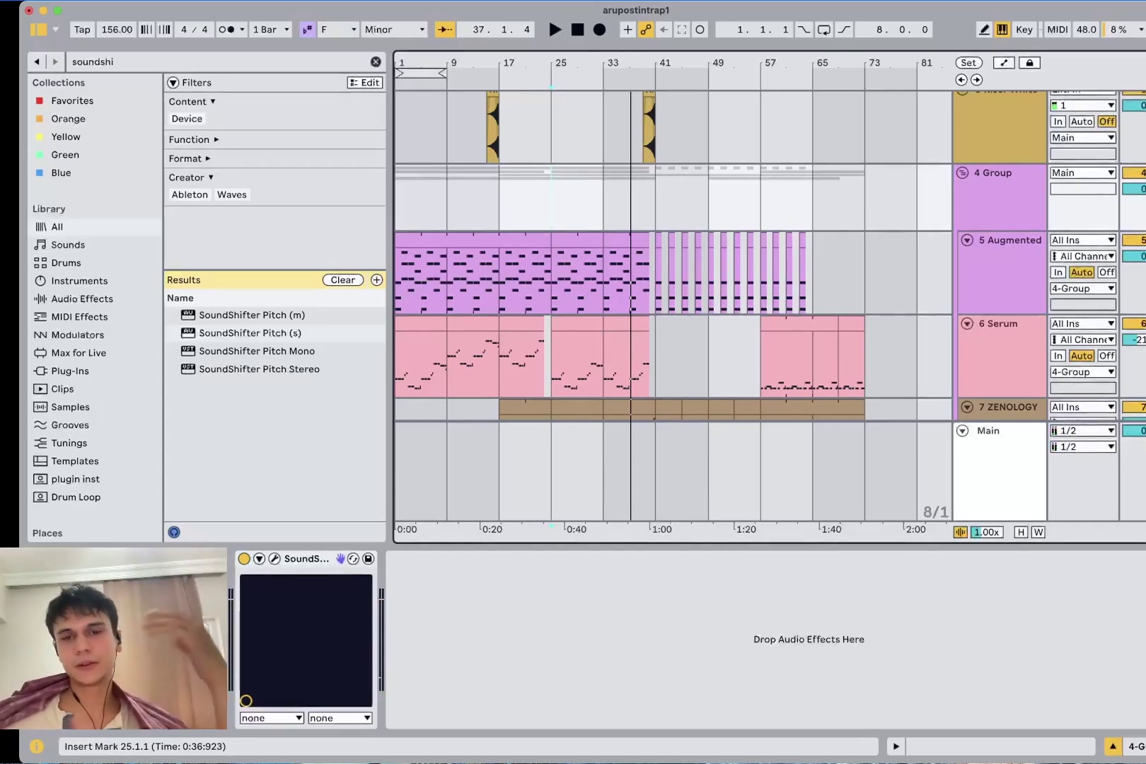
Search the browser for "deja" and load Cymatics Deja Vu onto the Main track
click(603, 472)
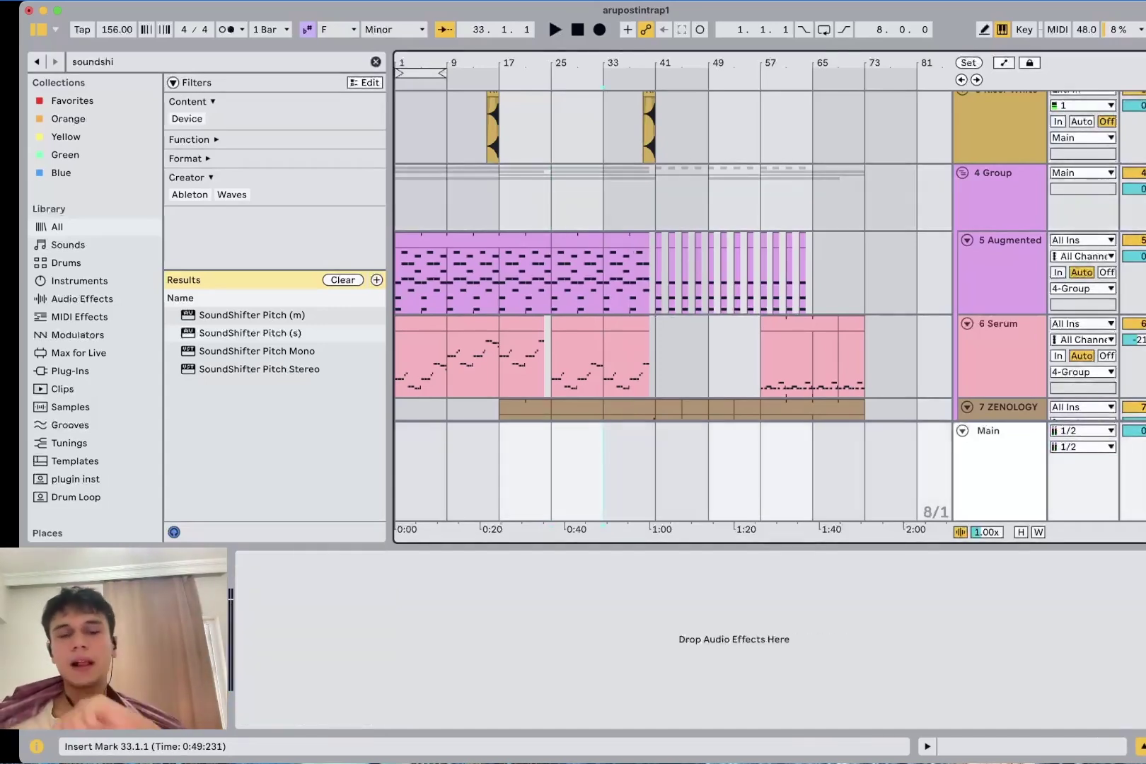
key(super+f)
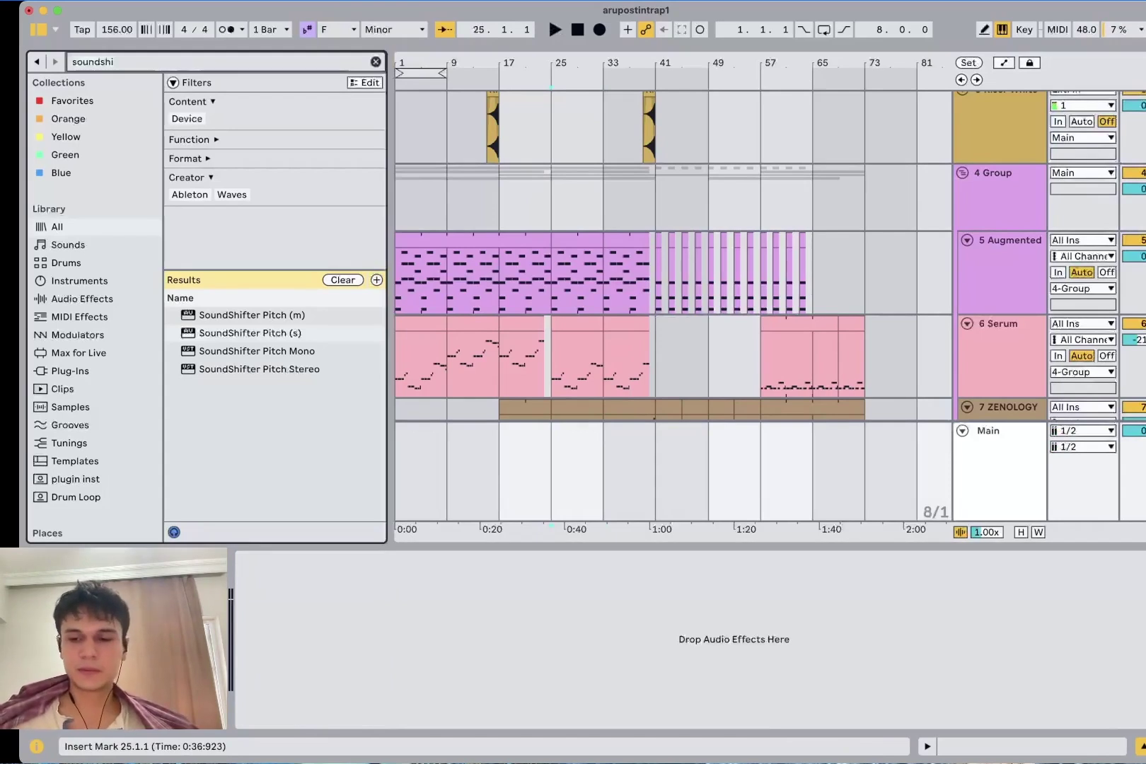
key(BackSpace)
text(dej)
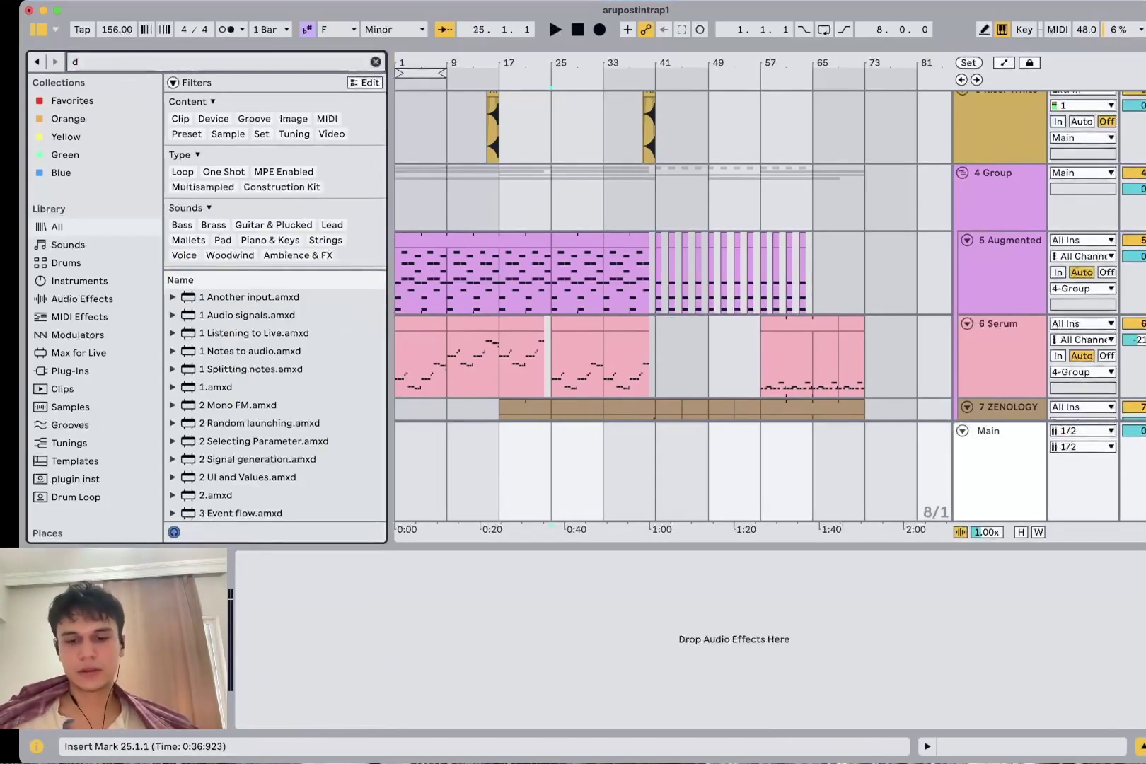
key(BackSpace)
key(BackSpace)
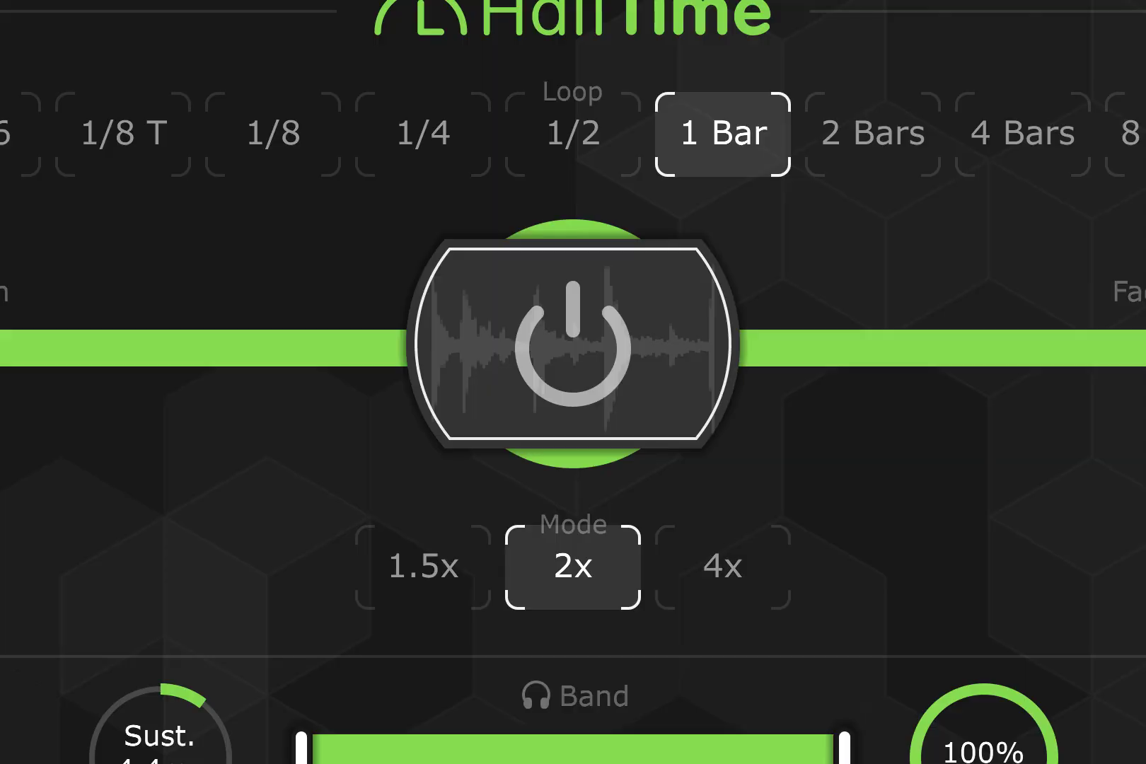
text(ej)
text(av)
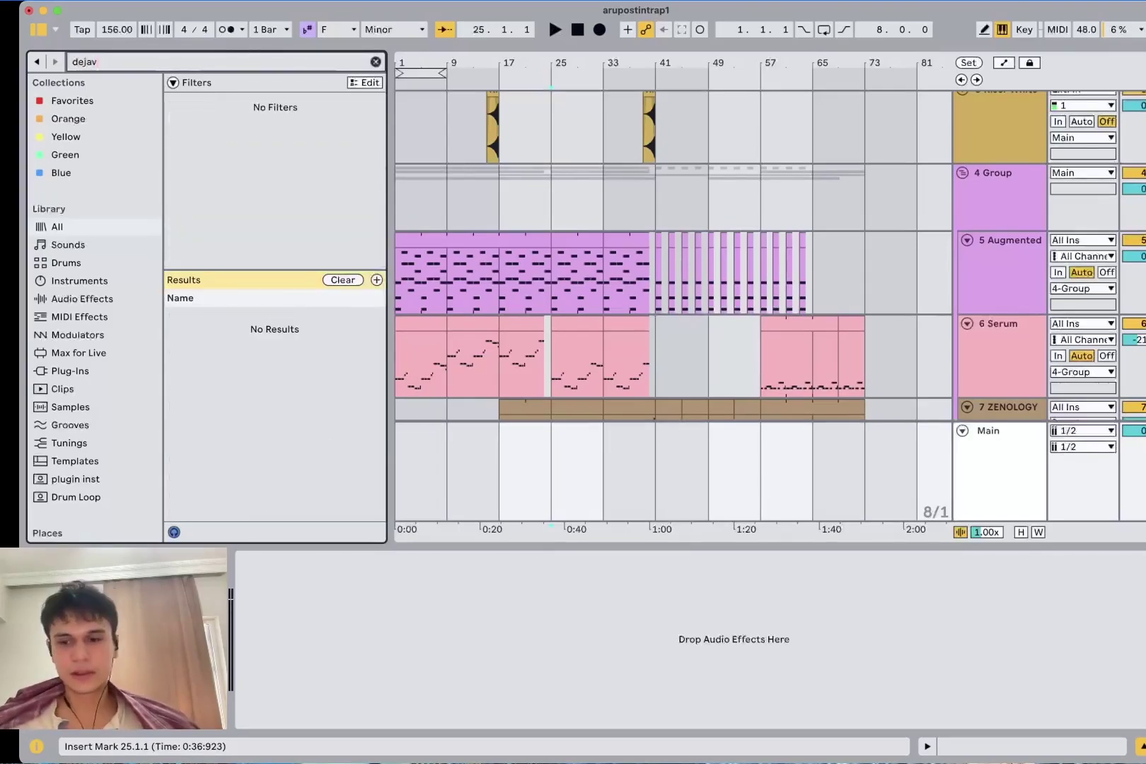
key(BackSpace)
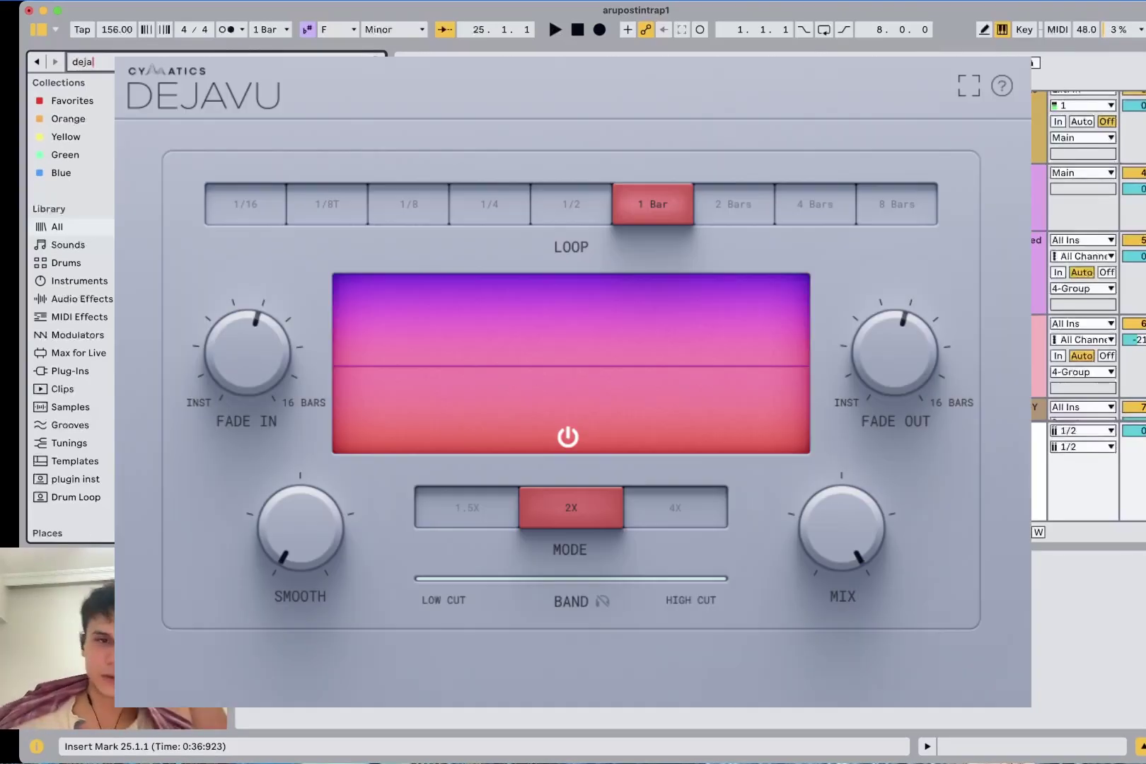
double_click(239, 333)
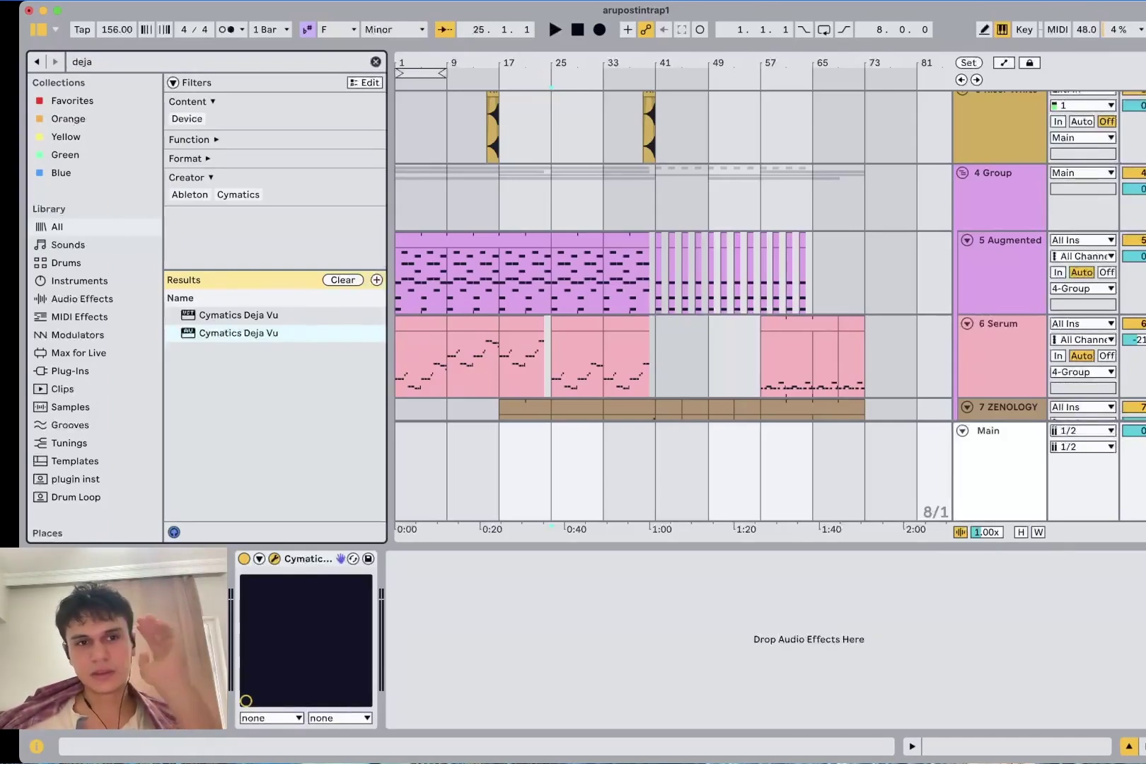
Play the arrangement from 25.1.1 to hear Deja Vu's half-time effect on the Main track
click(603, 473)
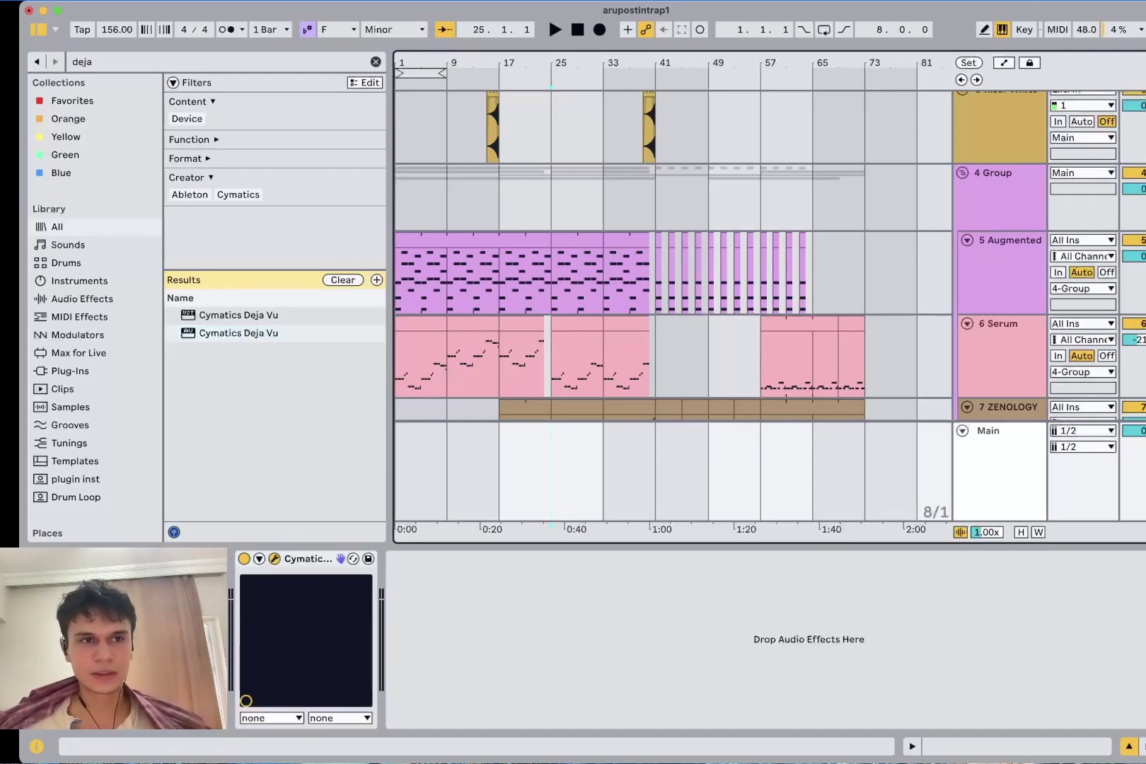
key(space)
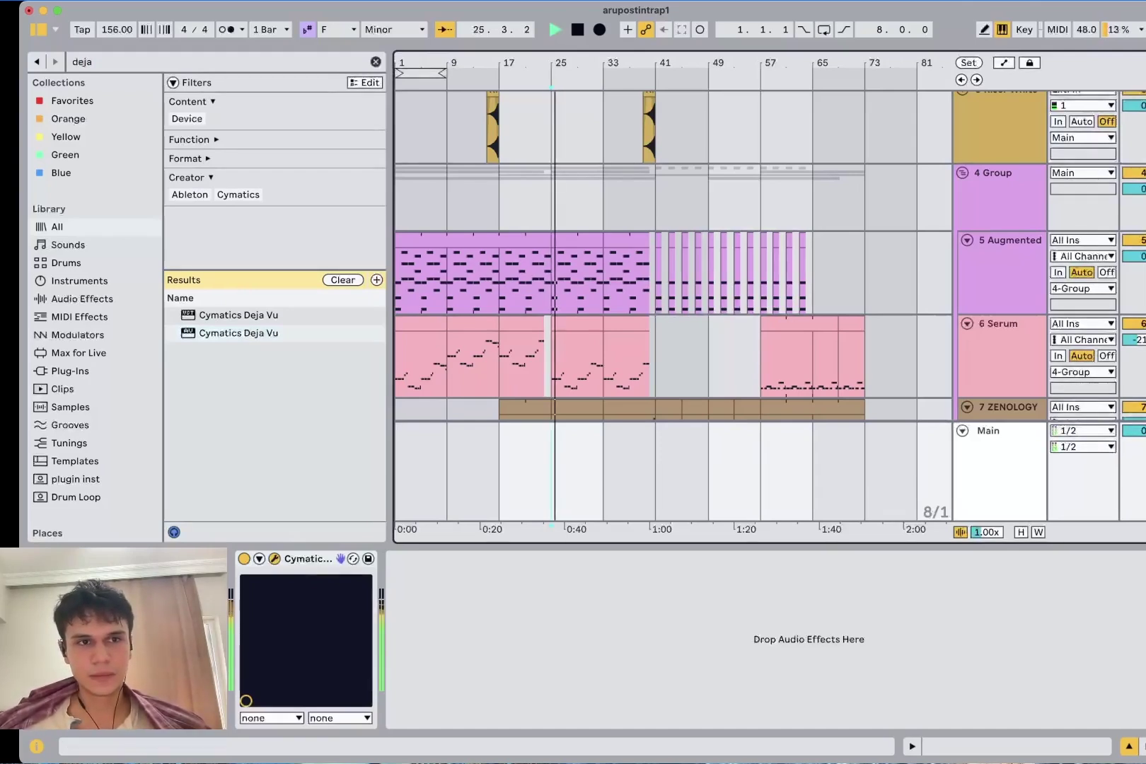
key(space)
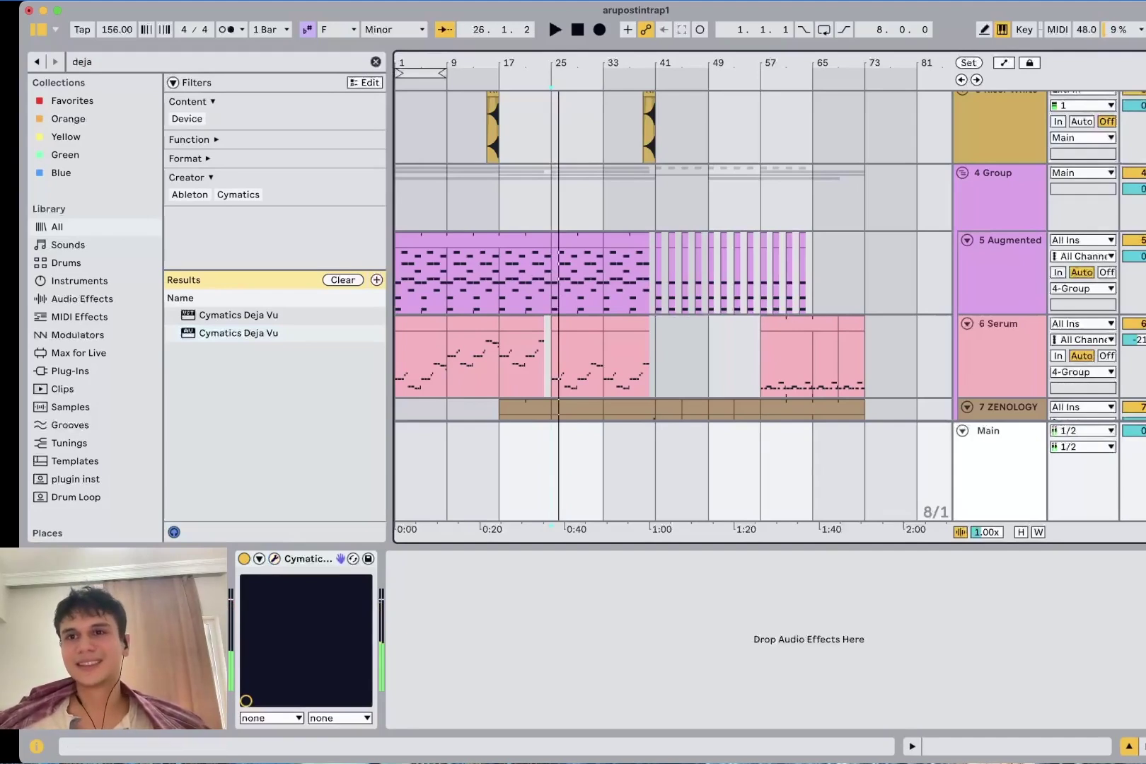
Display Deja Vu's Device On automation on the Main track and enable Draw Mode
key(a)
click(244, 559)
click(244, 559)
key(b)
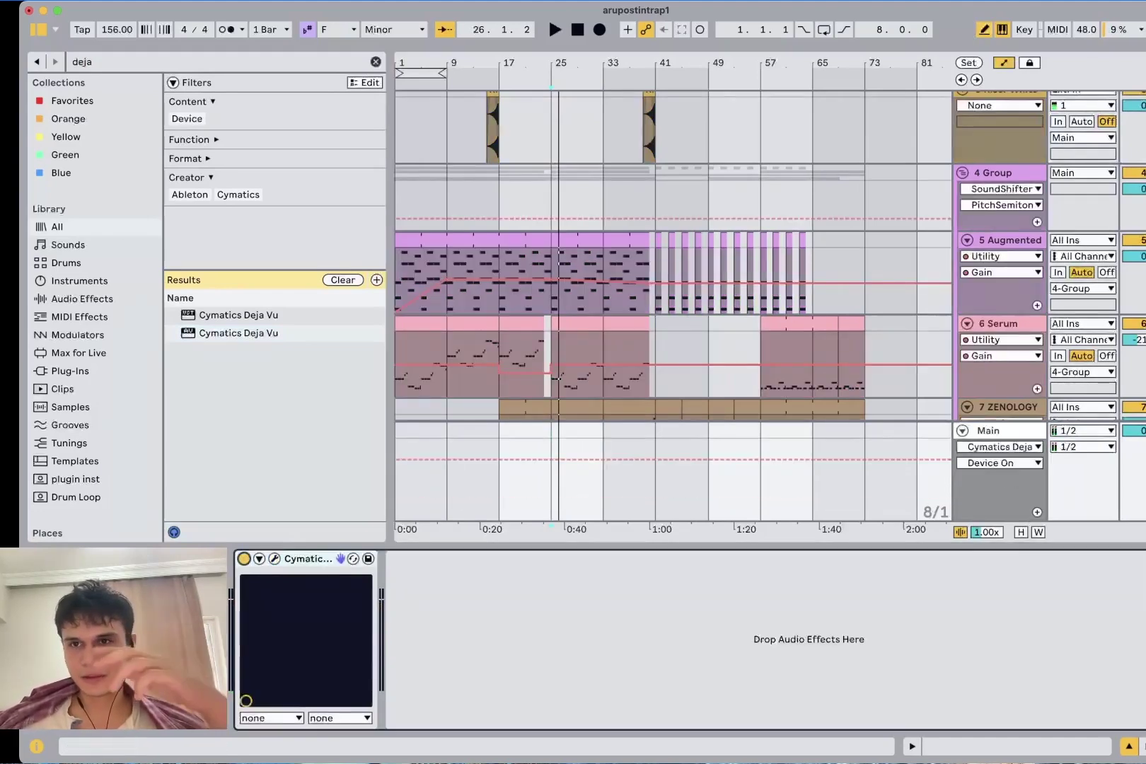
Draw Deja Vu's Device On automation as off across the arrangement, checking it during playback
click(570, 460)
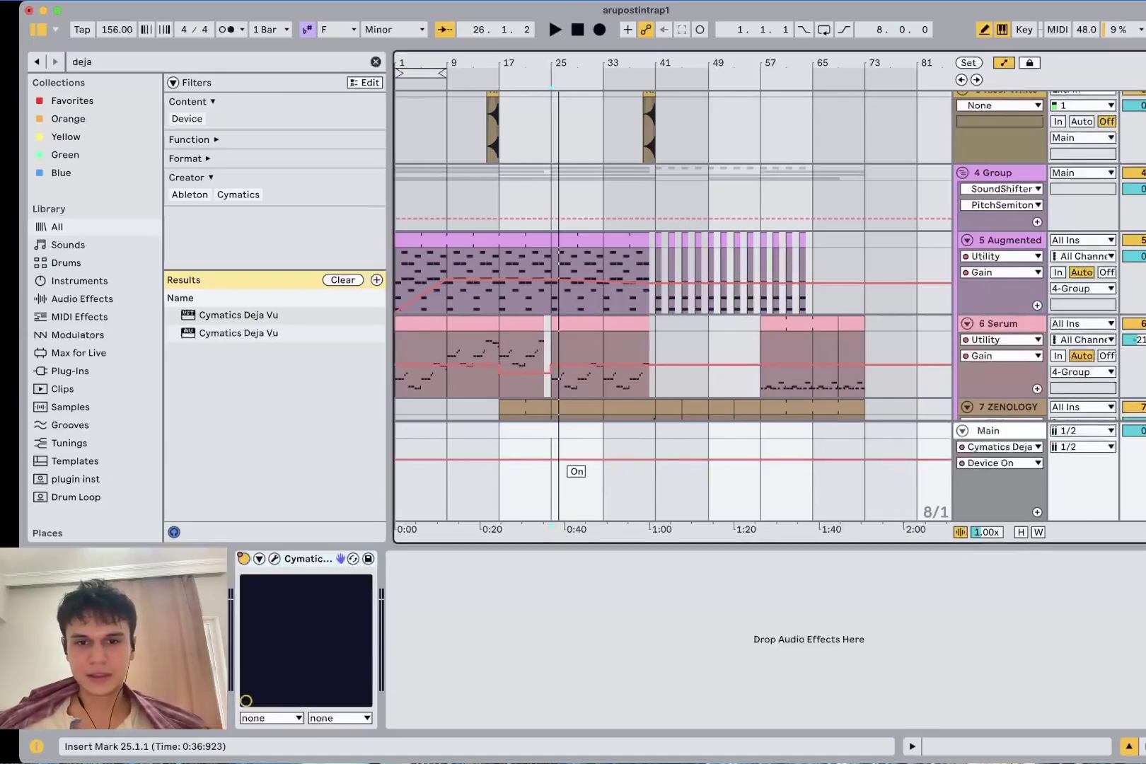
key(space)
drag(546, 499, 406, 500)
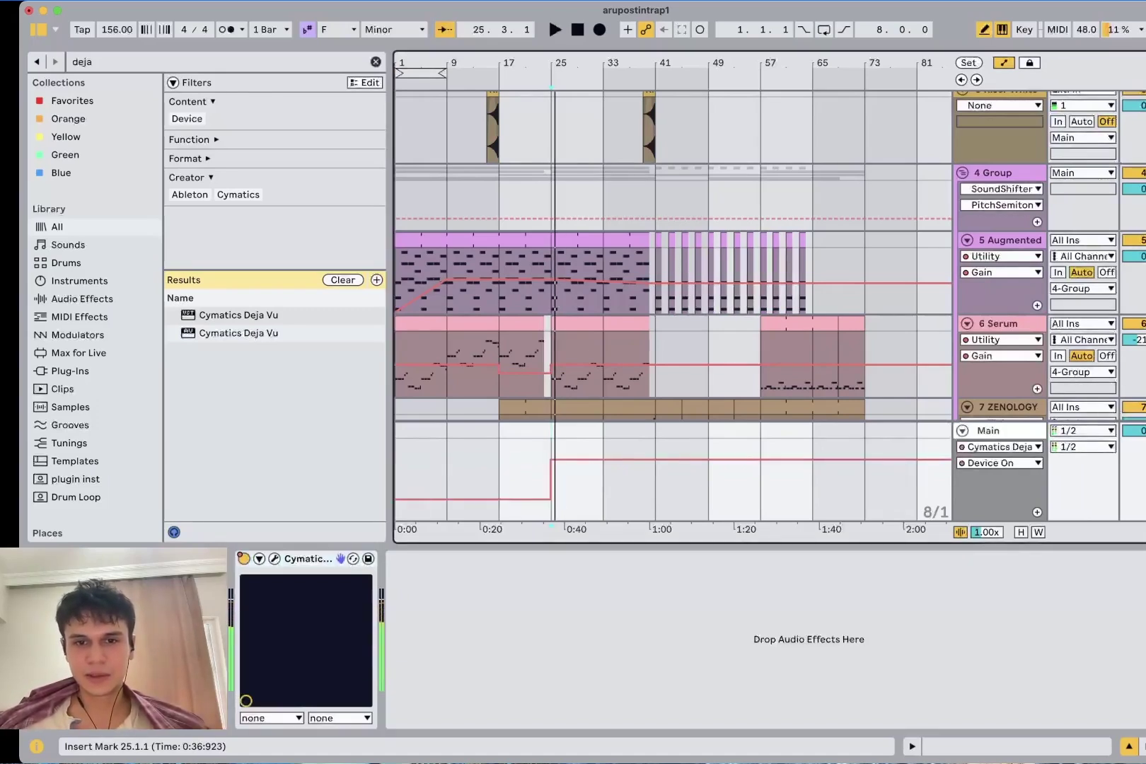
drag(640, 499, 932, 499)
key(space)
key(space)
click(823, 500)
click(596, 507)
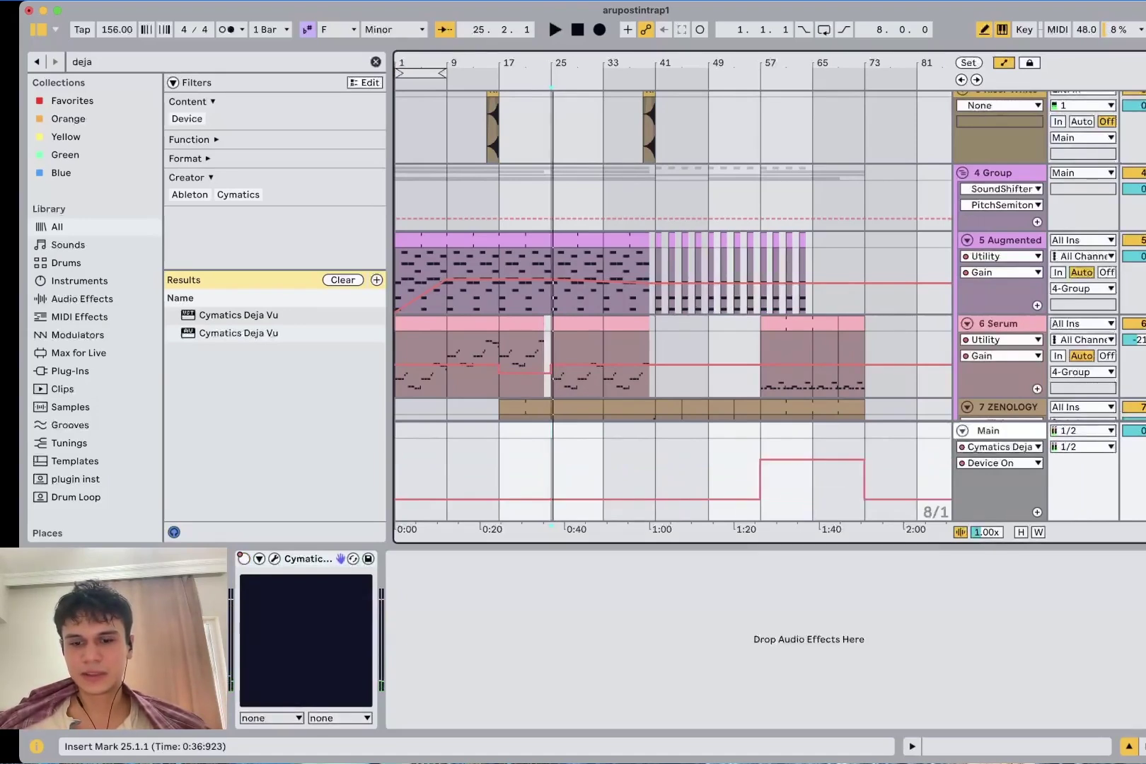
Play from 49.1.1 and draw Deja Vu's Device On automation as on between bars 57 and 73
click(708, 481)
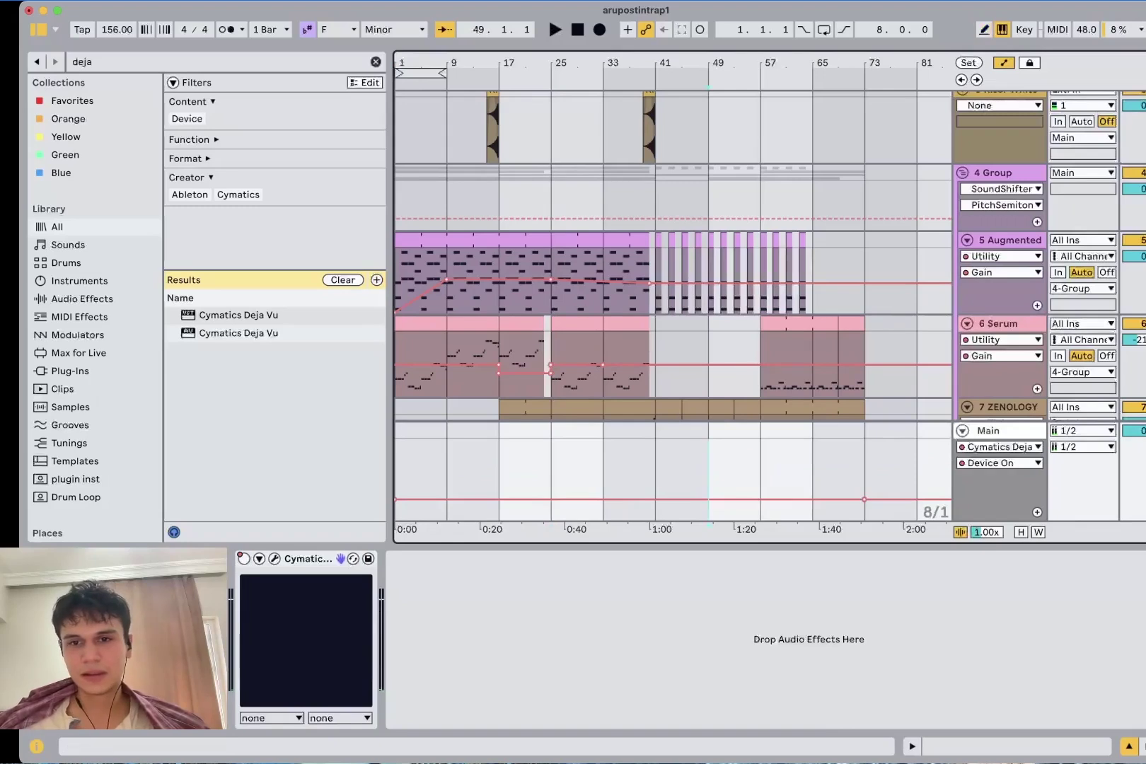
key(space)
key(b)
drag(743, 464, 788, 461)
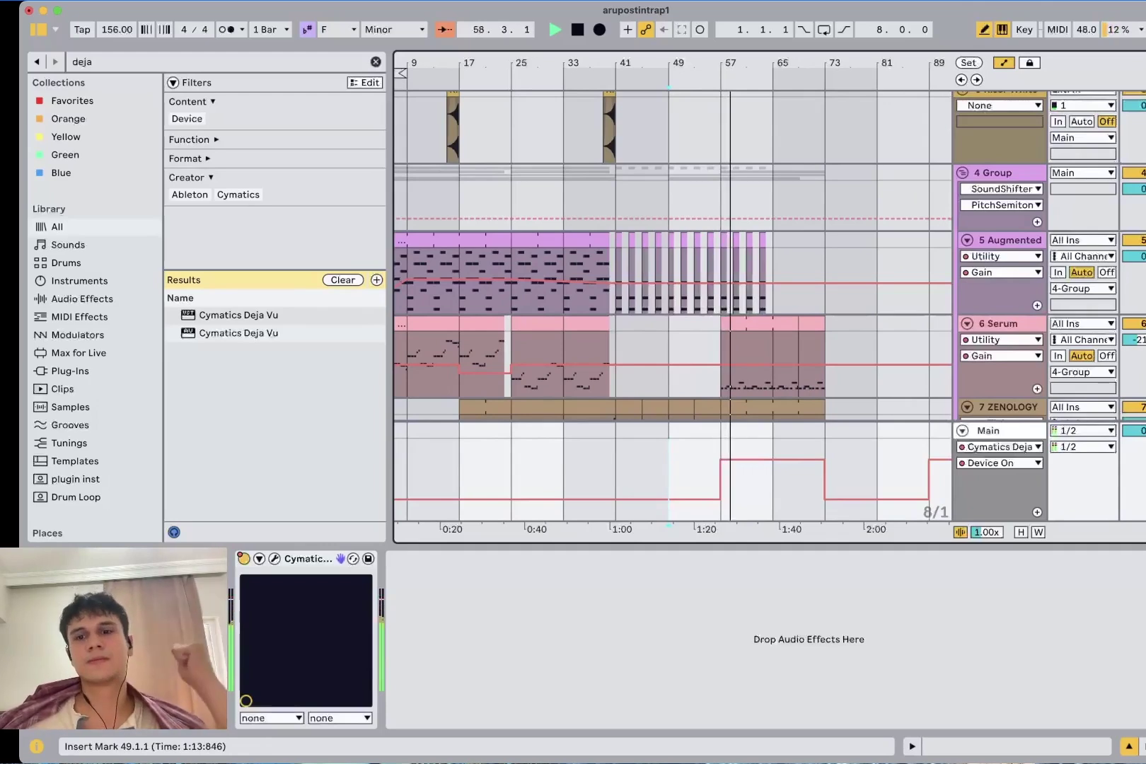
click(799, 499)
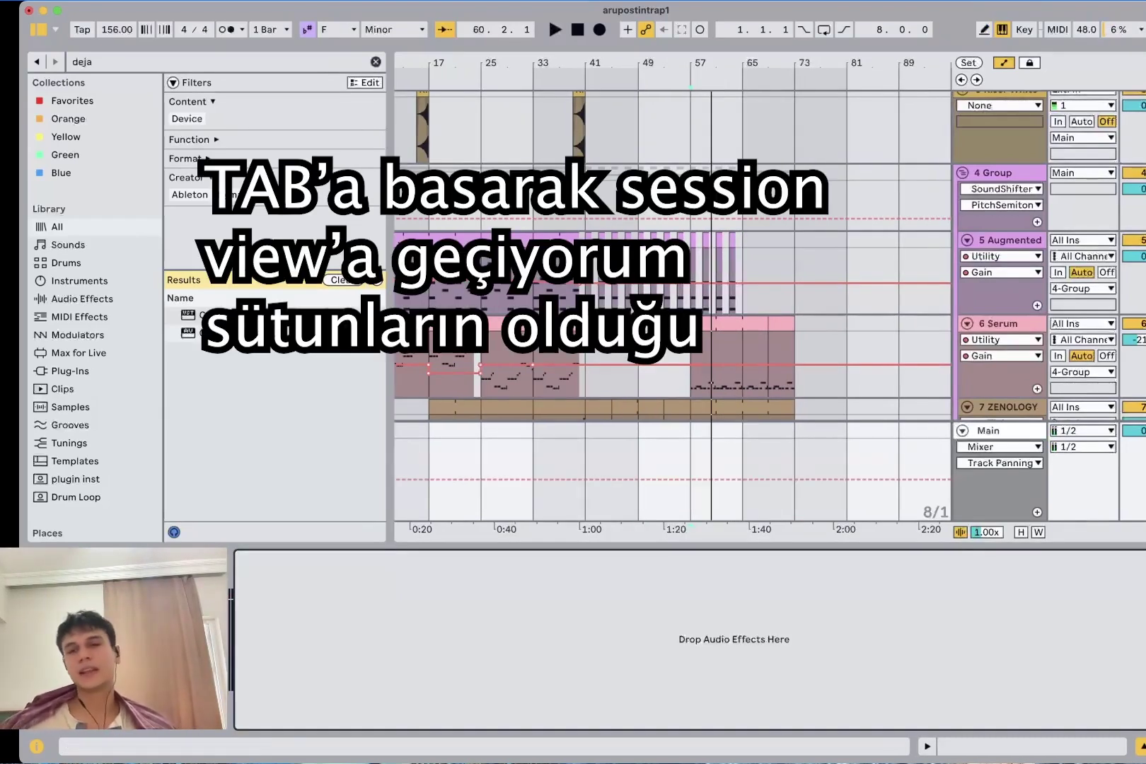
Switch to Session View without the browser and expand the Drum Rack's chains
key(Tab)
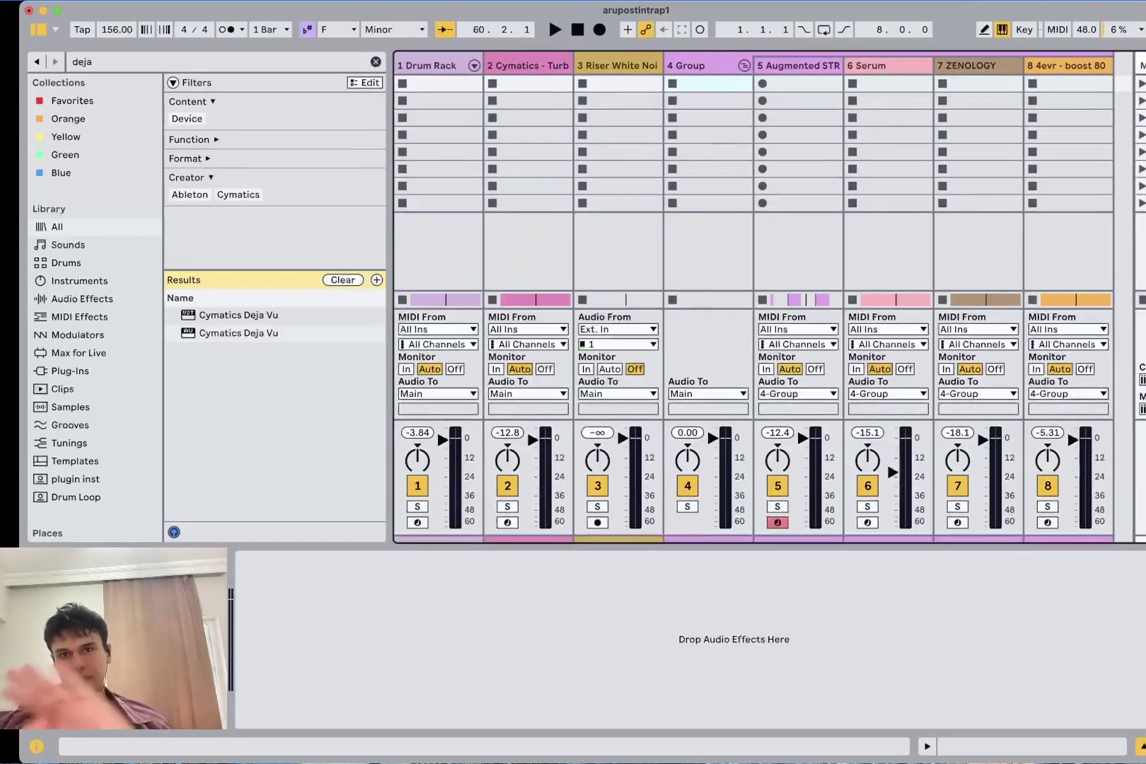
key(super+alt+b)
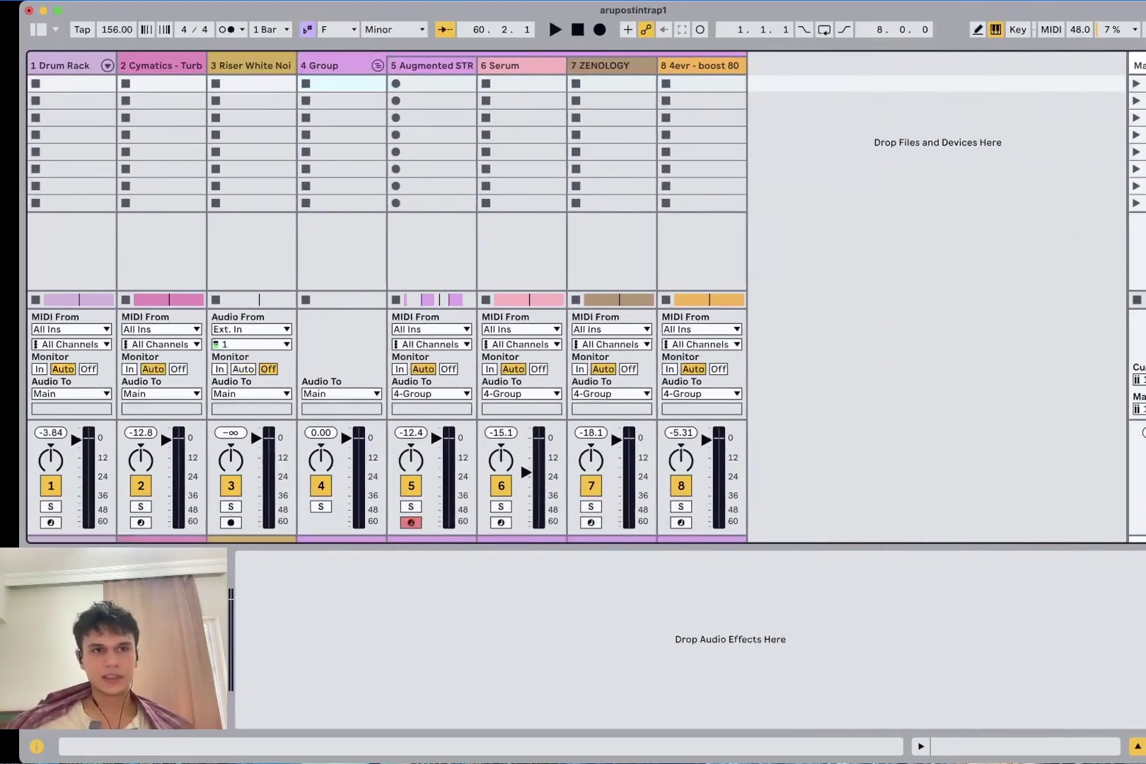
click(108, 65)
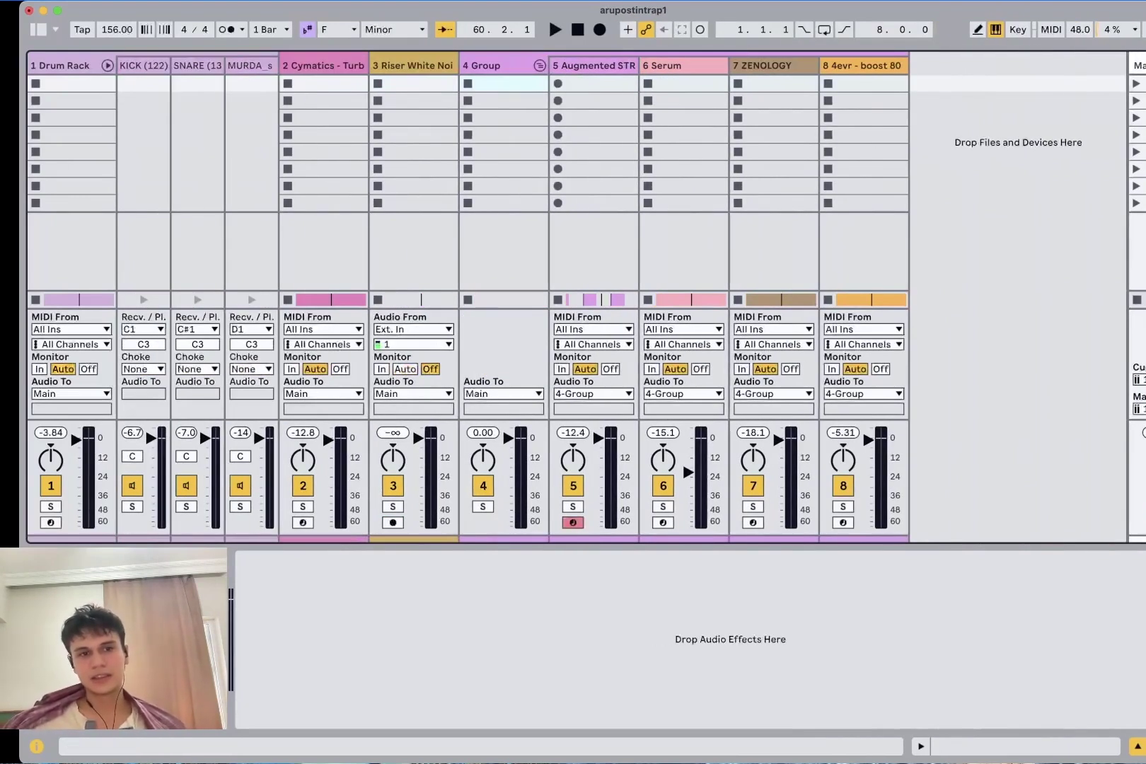
Deactivate all tracks and chains except the Drum Rack and its KICK (122) chain, and start playback
drag(50, 485, 393, 485)
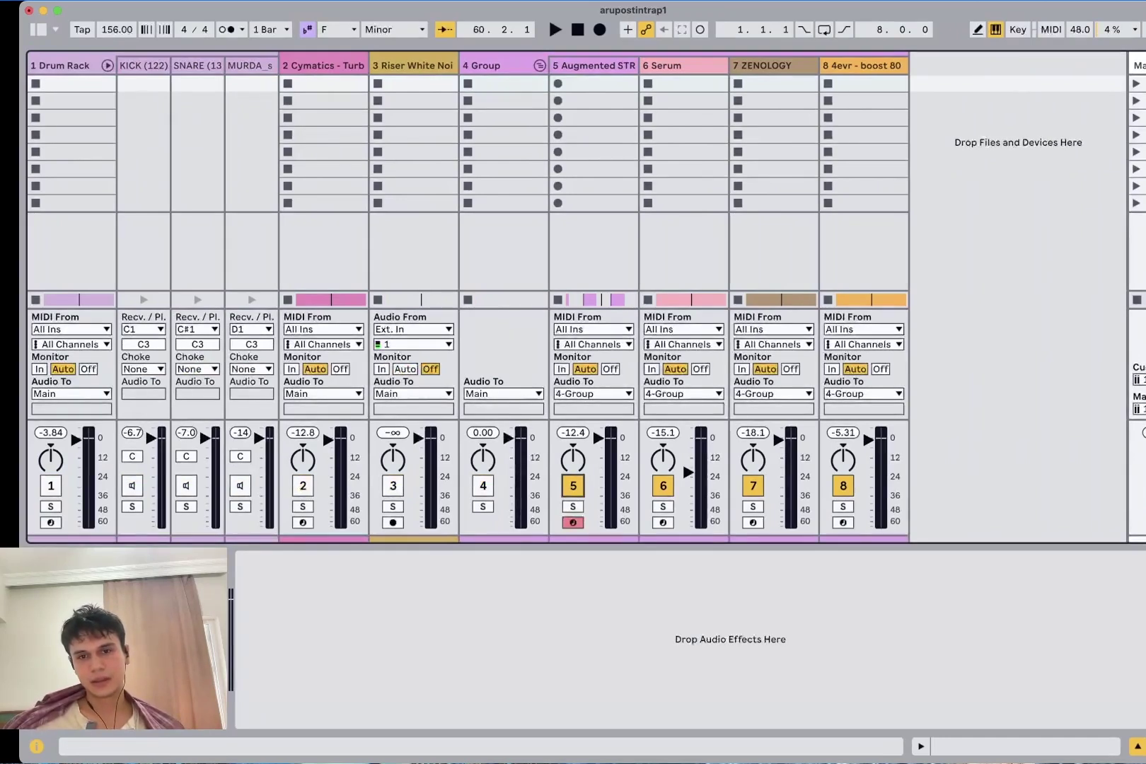
drag(484, 486, 752, 485)
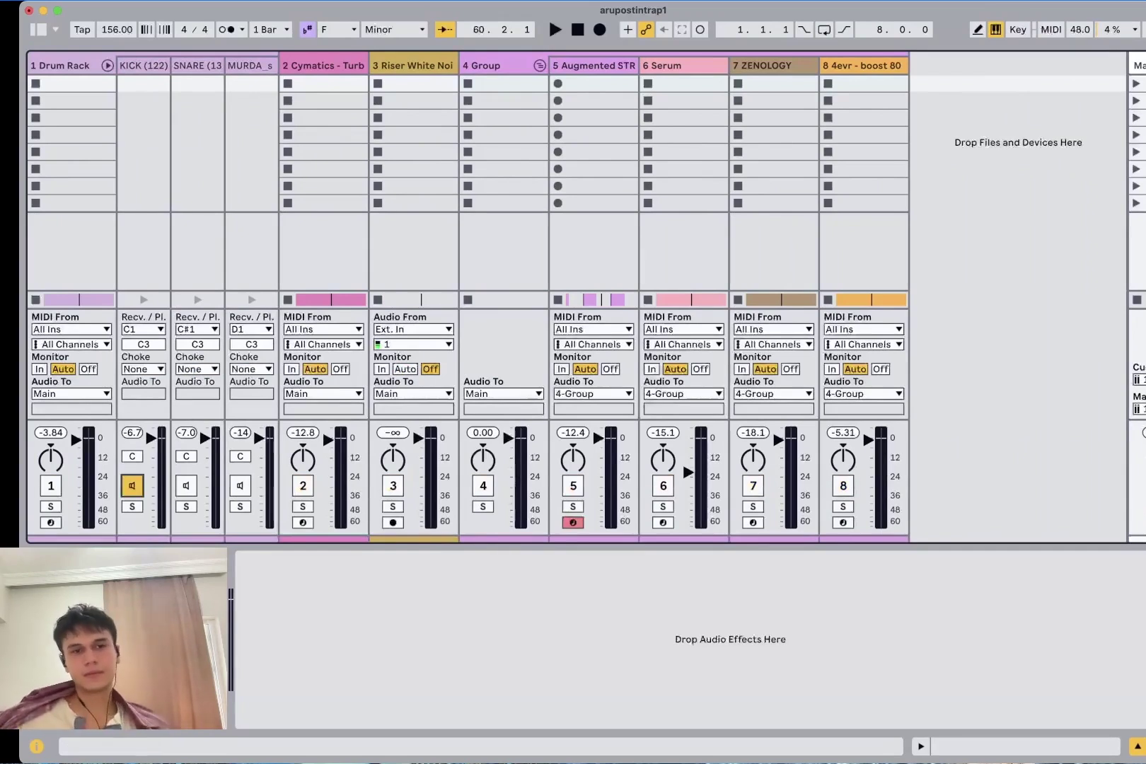
key(space)
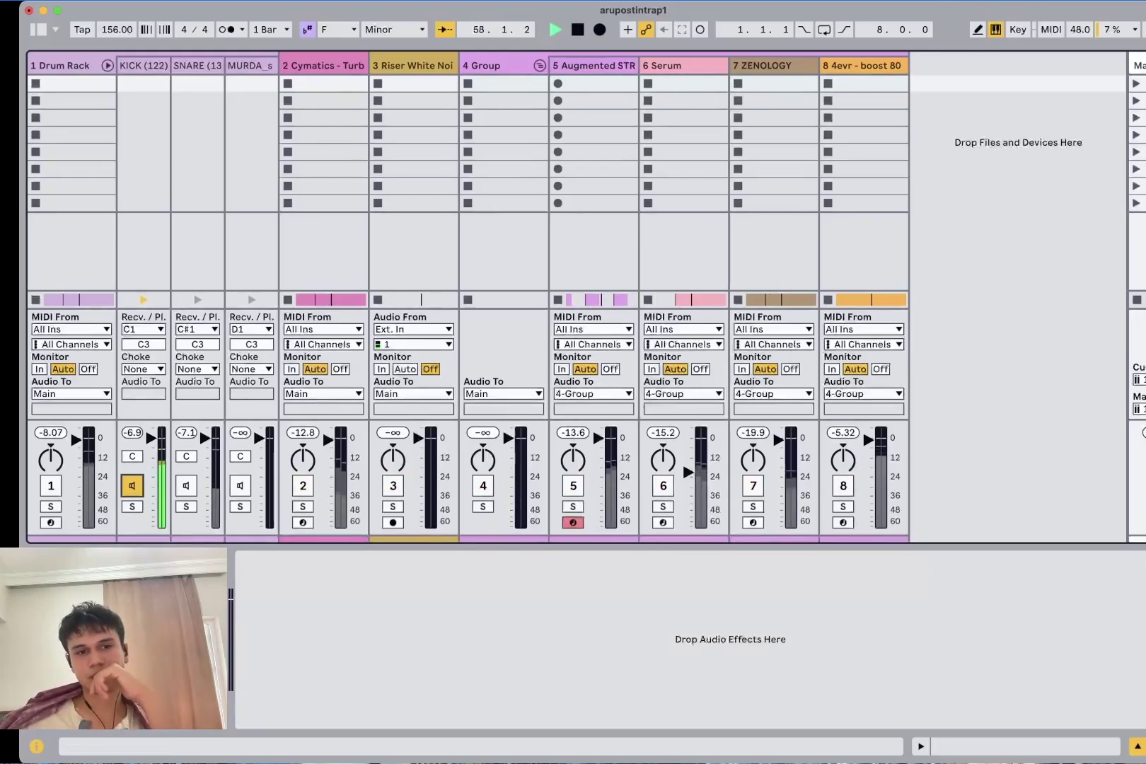
click(51, 485)
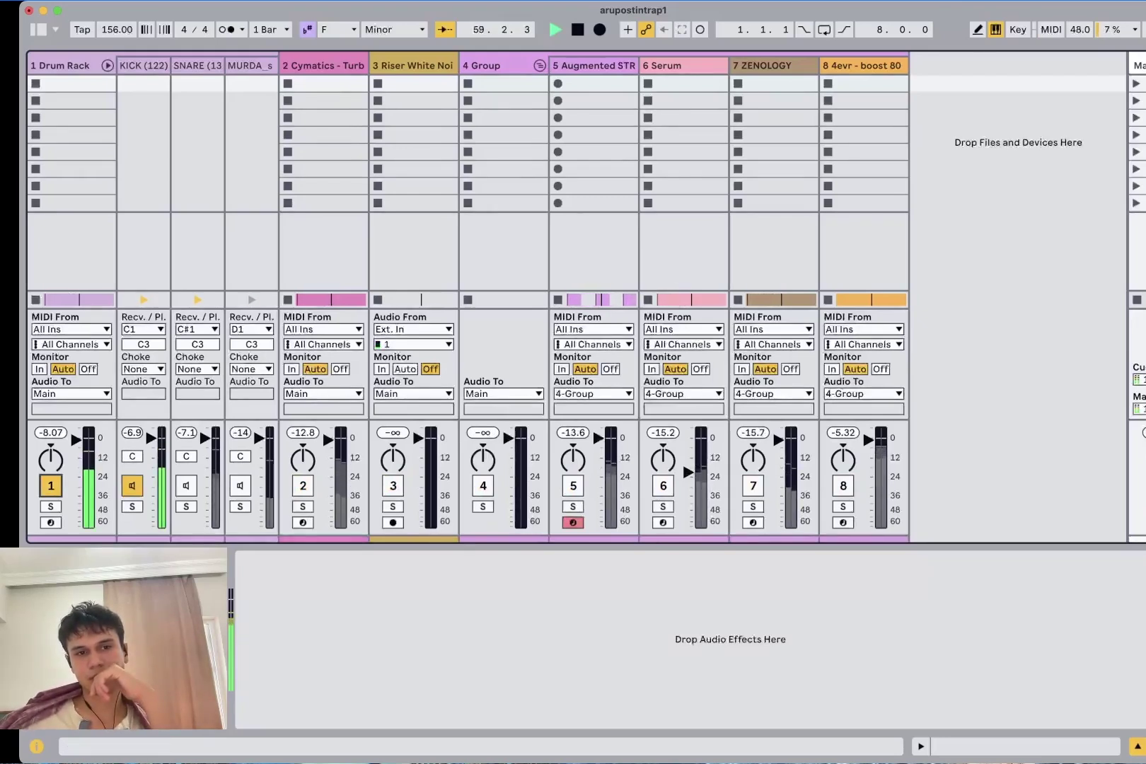
Lower the volume of the KICK (122), SNARE (13) and MURDA_snare_atlantis chains, reactivating both snare chains while the Drum Rack plays
drag(151, 439, 151, 451)
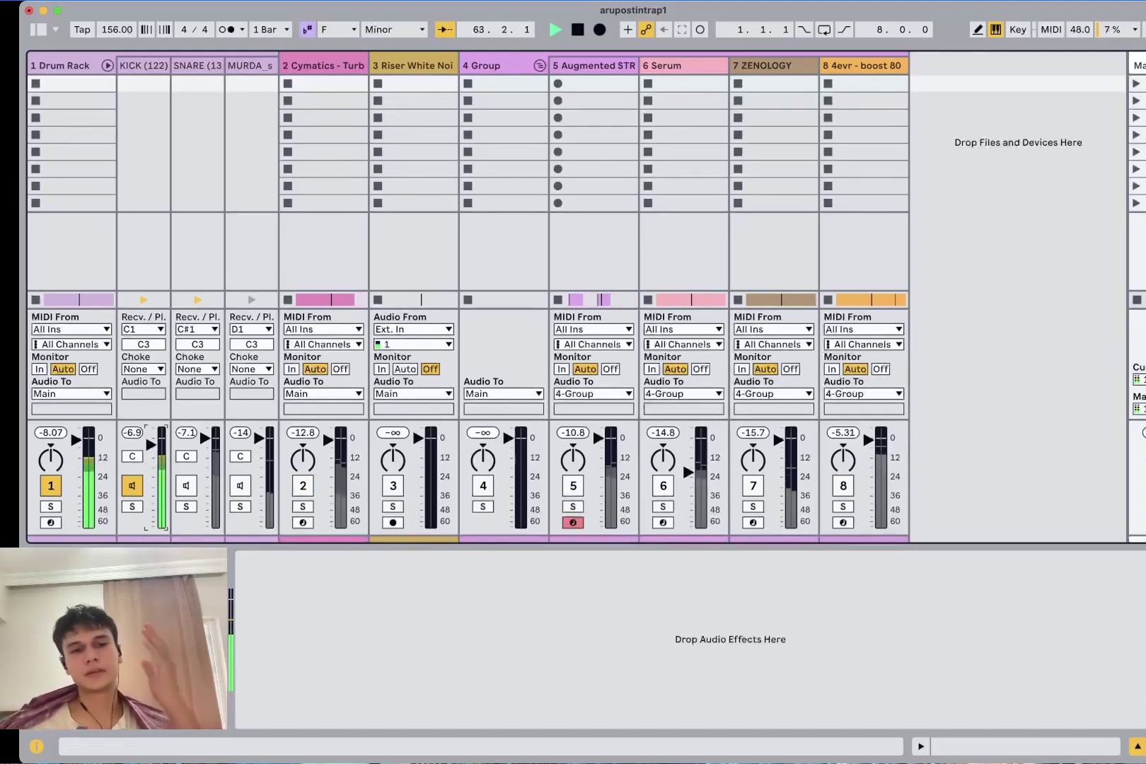
click(250, 65)
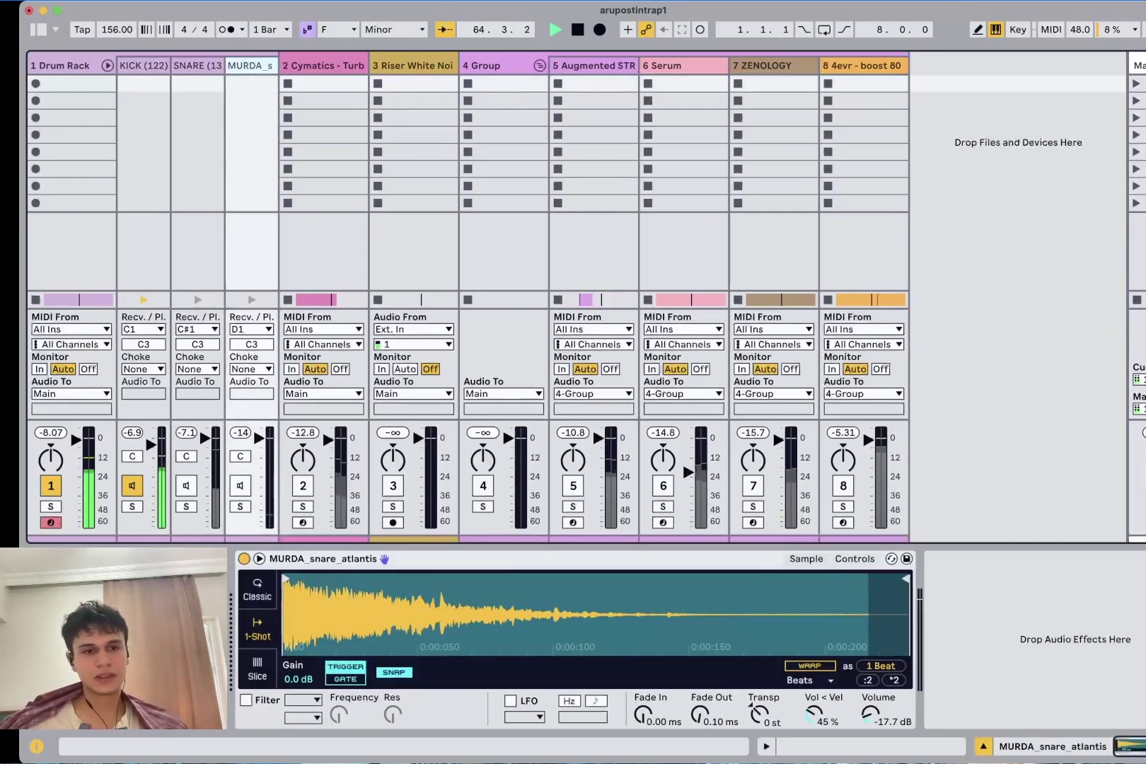
drag(205, 438, 205, 450)
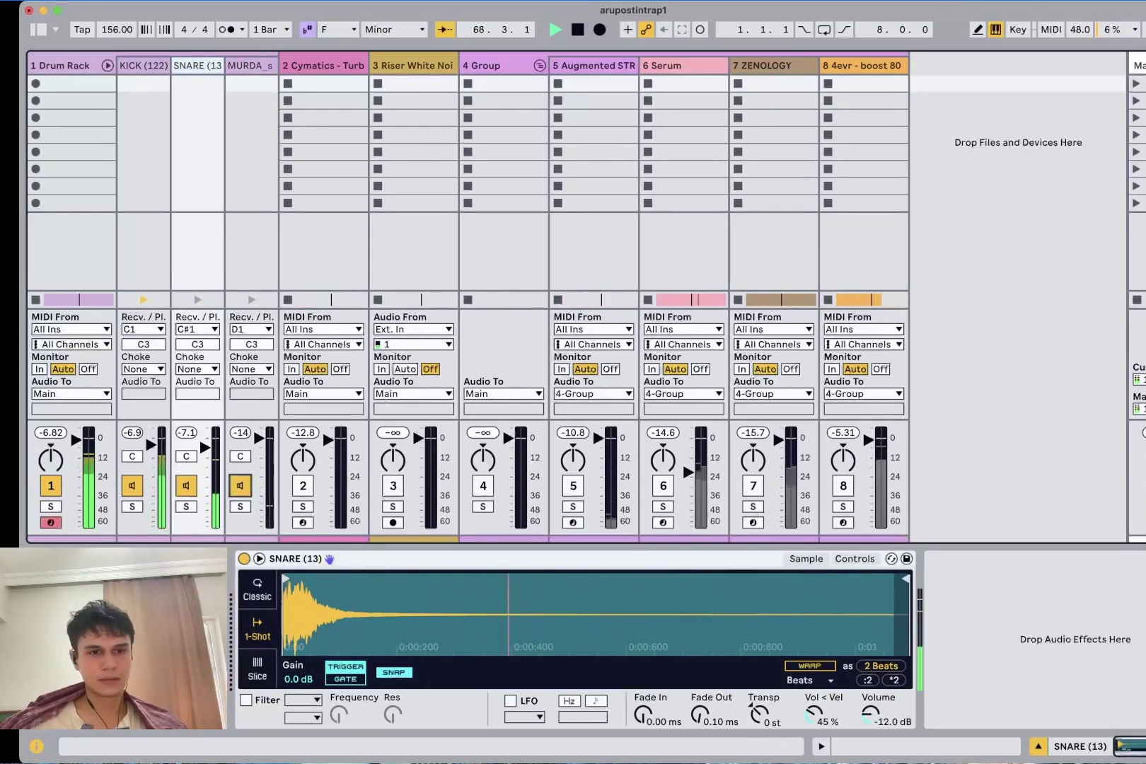
drag(259, 438, 259, 467)
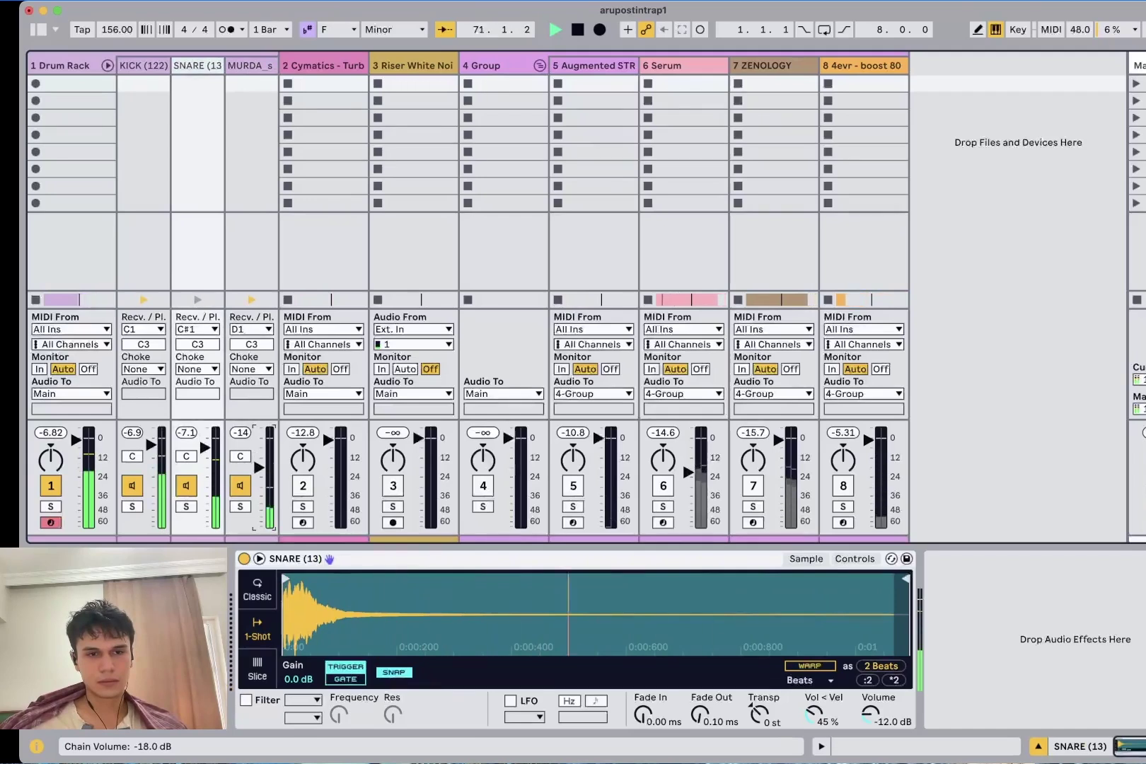
Stop playback and select the Cymatics - Turbo Hihat track for mixing
key(space)
click(323, 66)
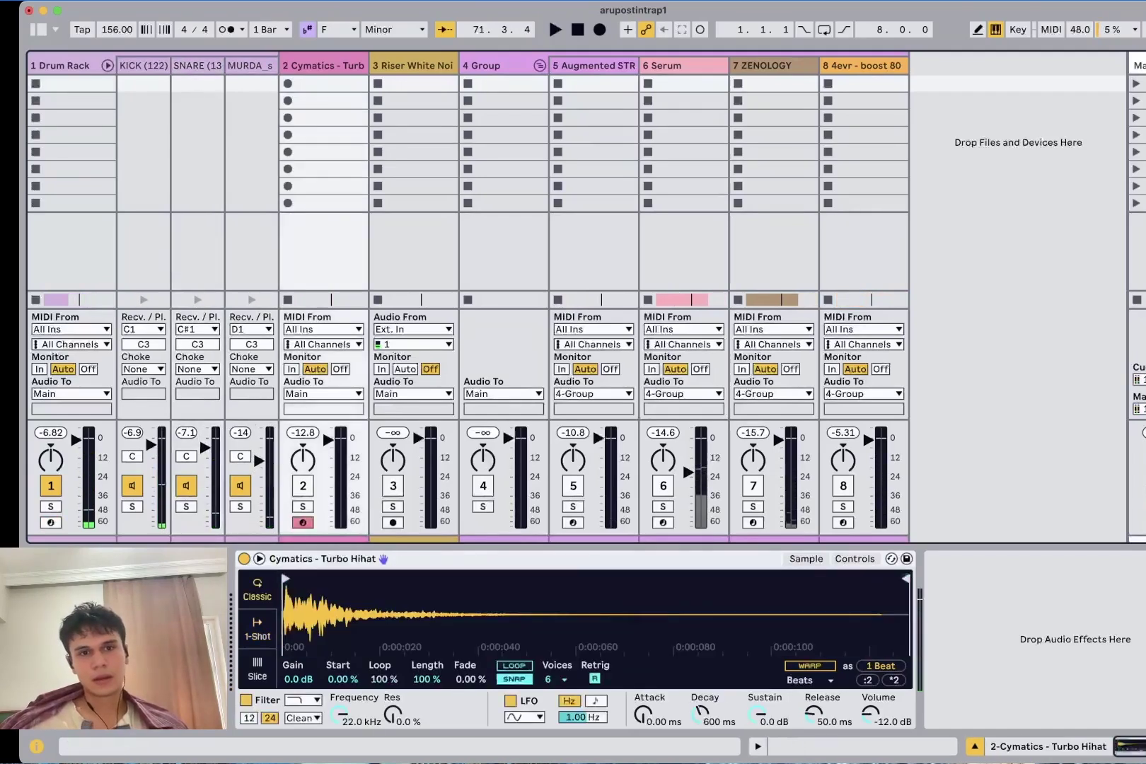